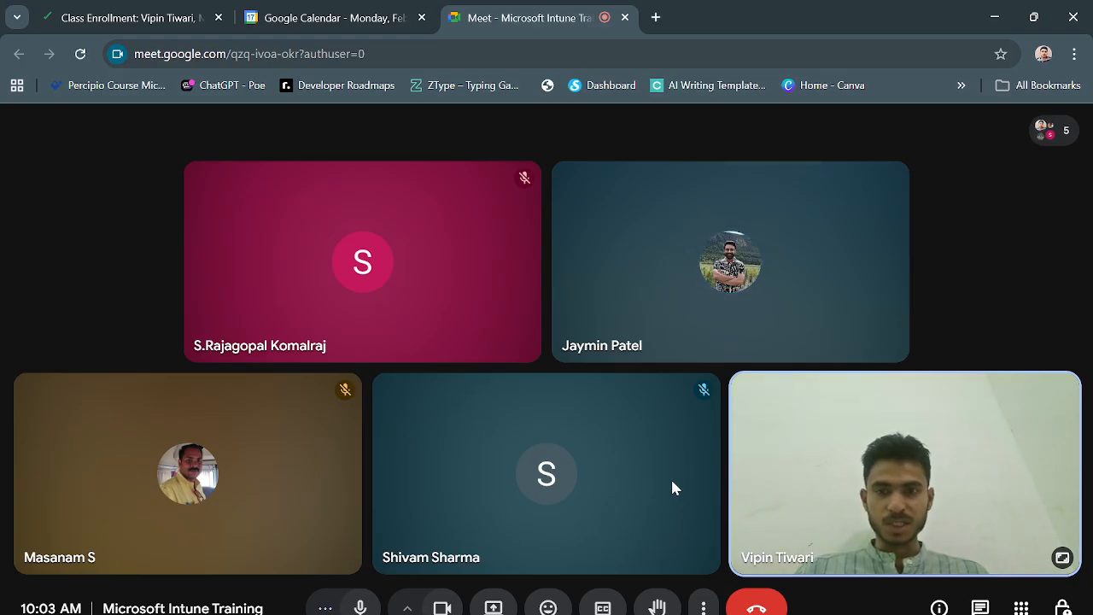
Read the kiosk-mode sentence in the lab's Summary, then switch back to the Google Meet call.
mouse_move(546, 474)
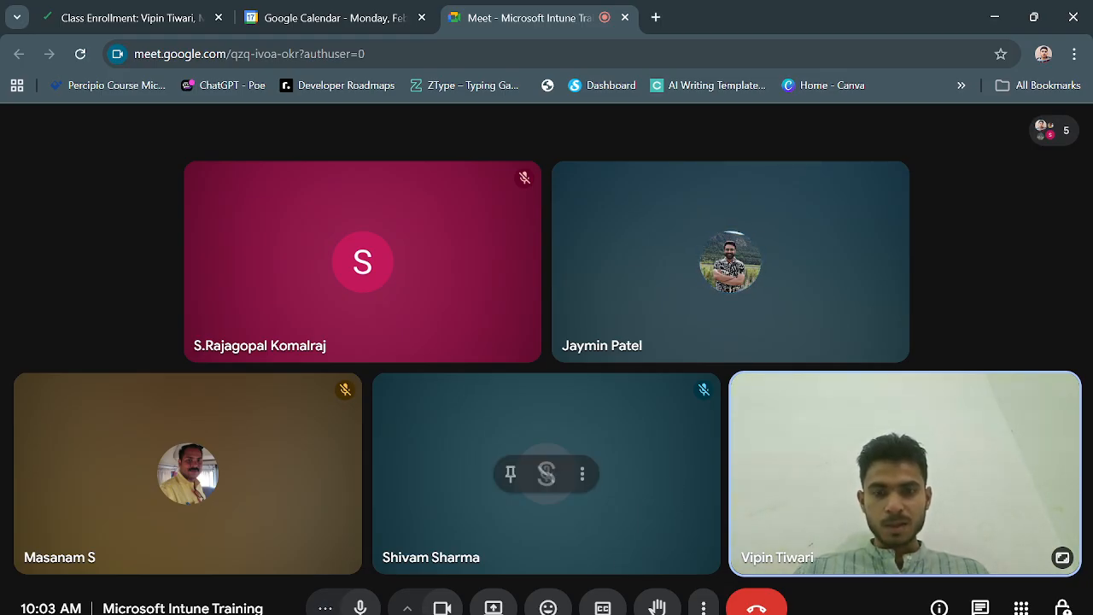
mouse_move(538, 610)
click(622, 560)
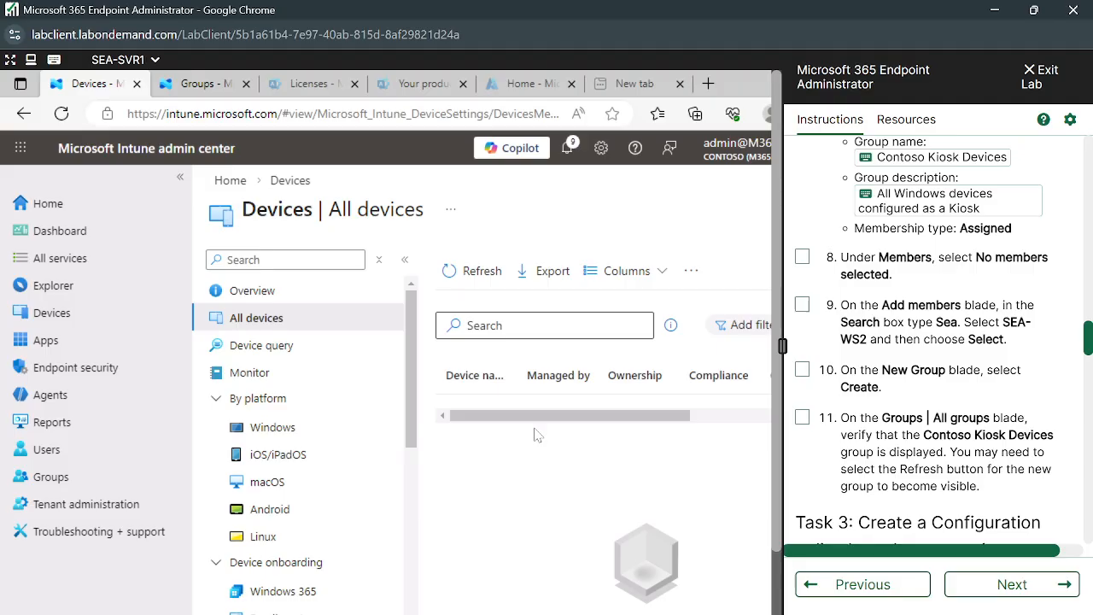
scroll(945, 322, up, 15)
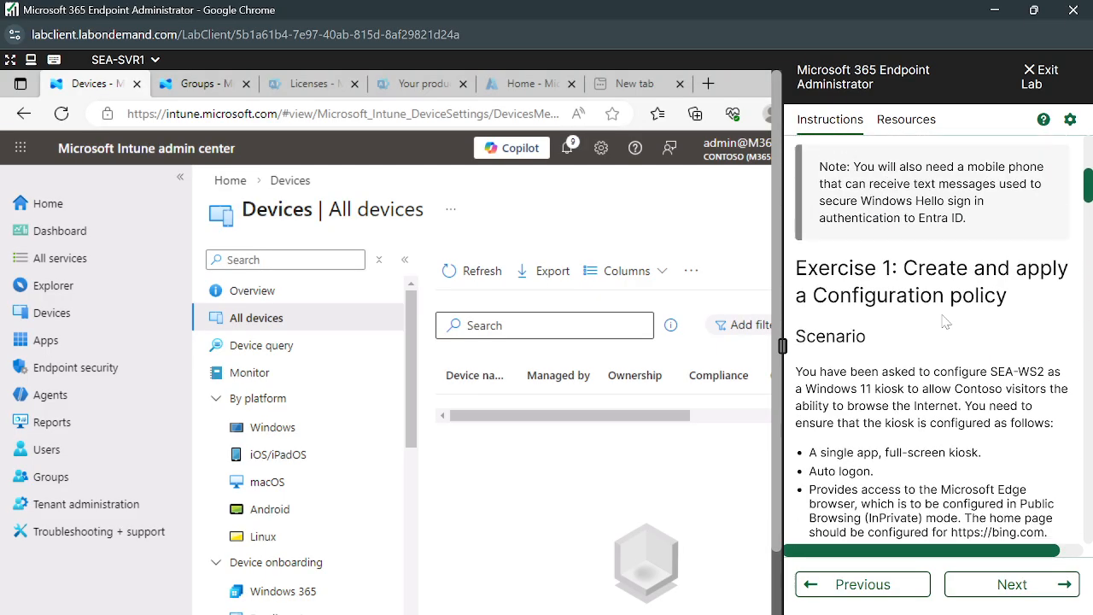
scroll(945, 322, up, 5)
scroll(945, 322, down, 3)
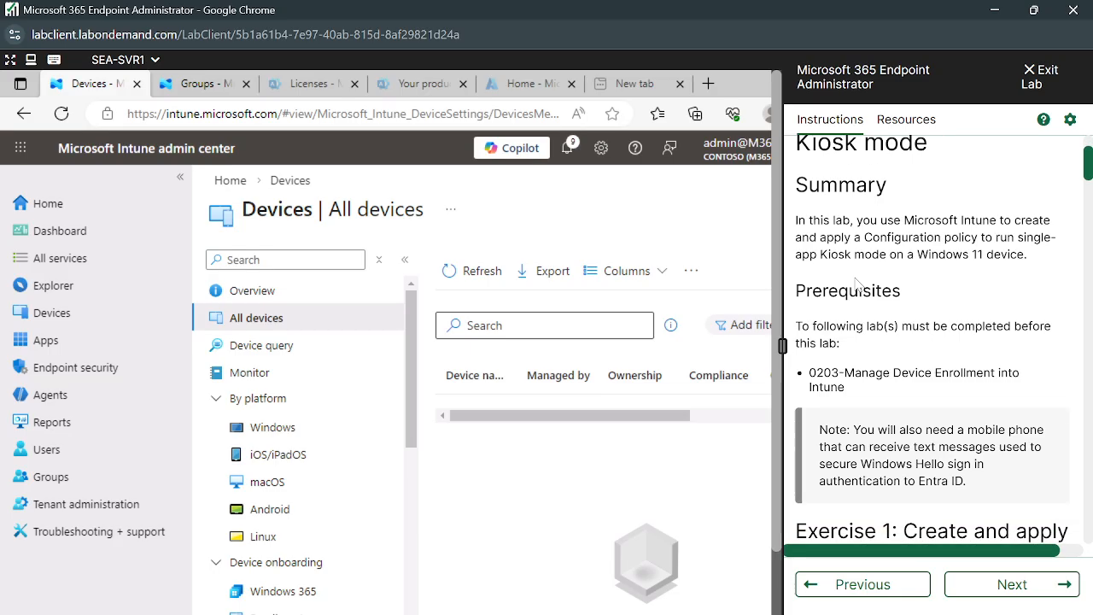
scroll(892, 275, down, 1)
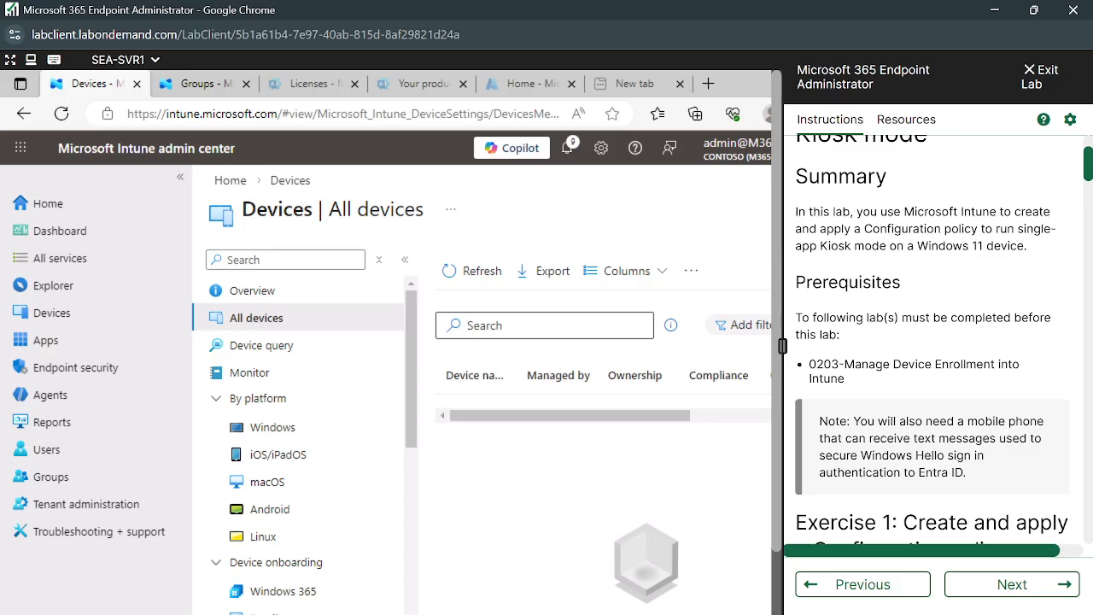
drag(801, 246, 1018, 246)
click(955, 267)
click(483, 586)
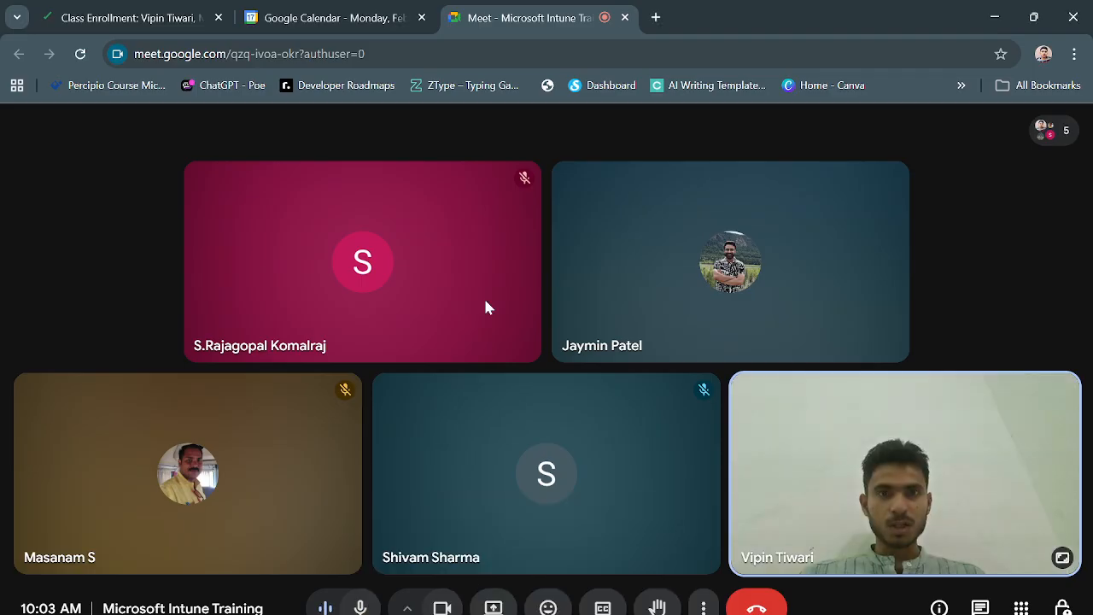
Open a new browser tab, present the entire screen to the Meet call, and dismiss the picture-in-picture panel.
click(655, 17)
click(500, 7)
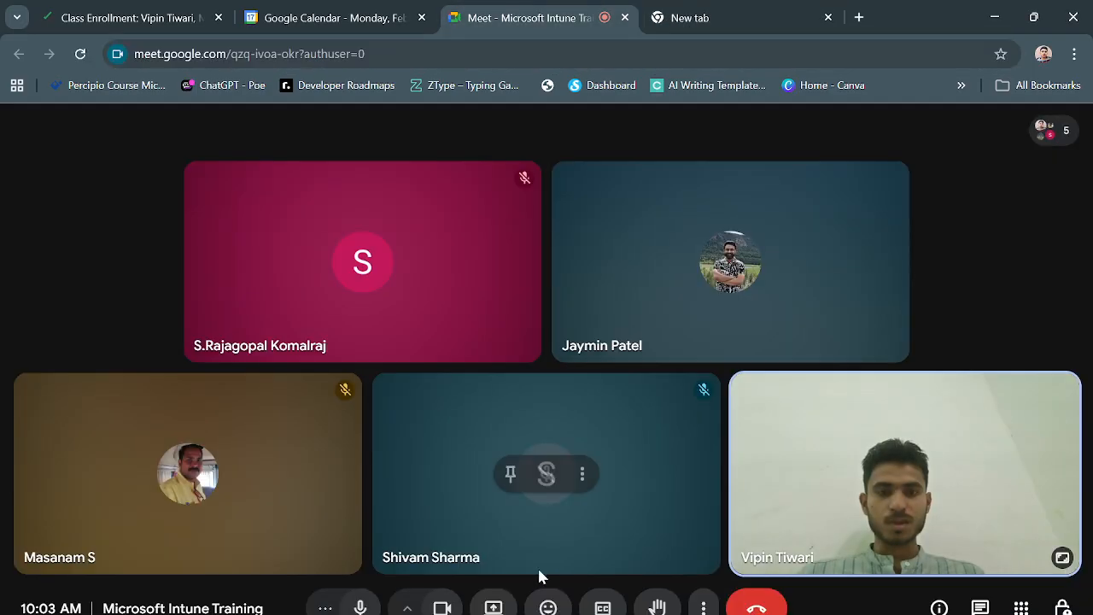
click(494, 607)
click(683, 154)
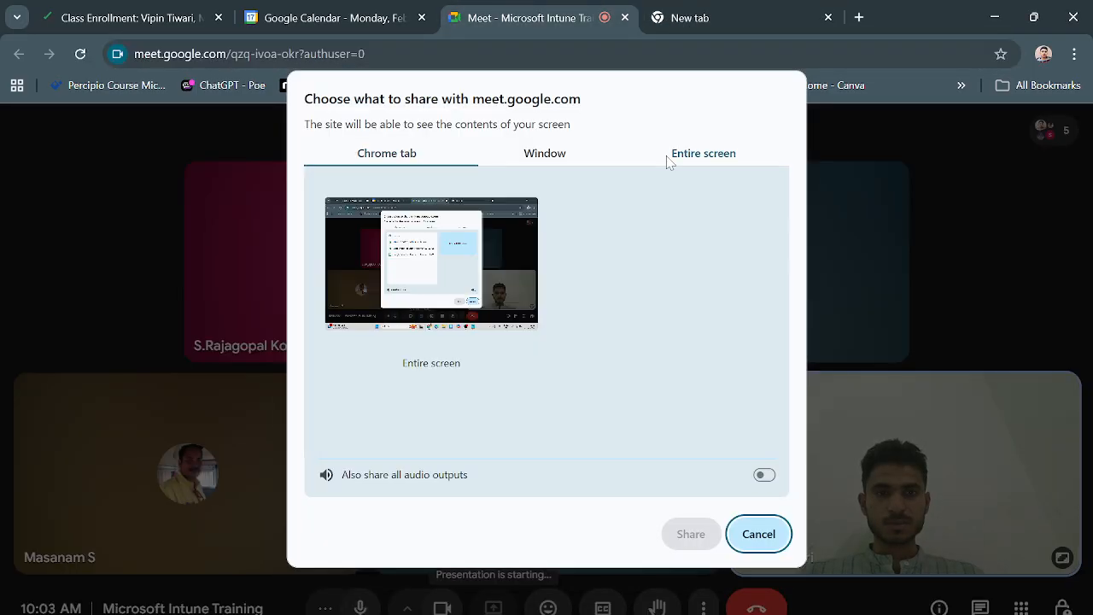
click(485, 254)
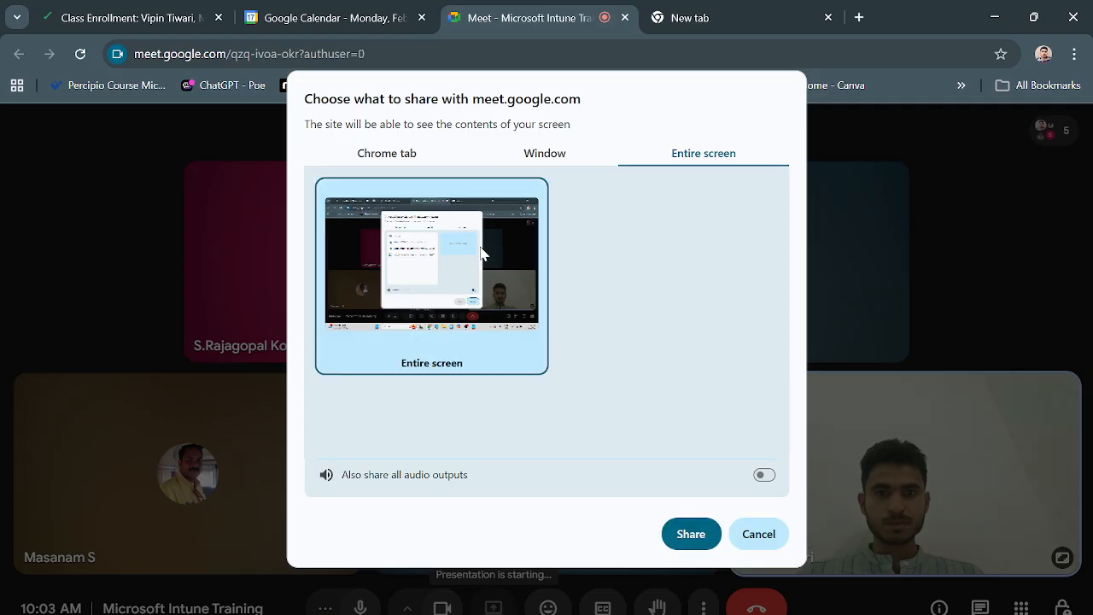
click(705, 537)
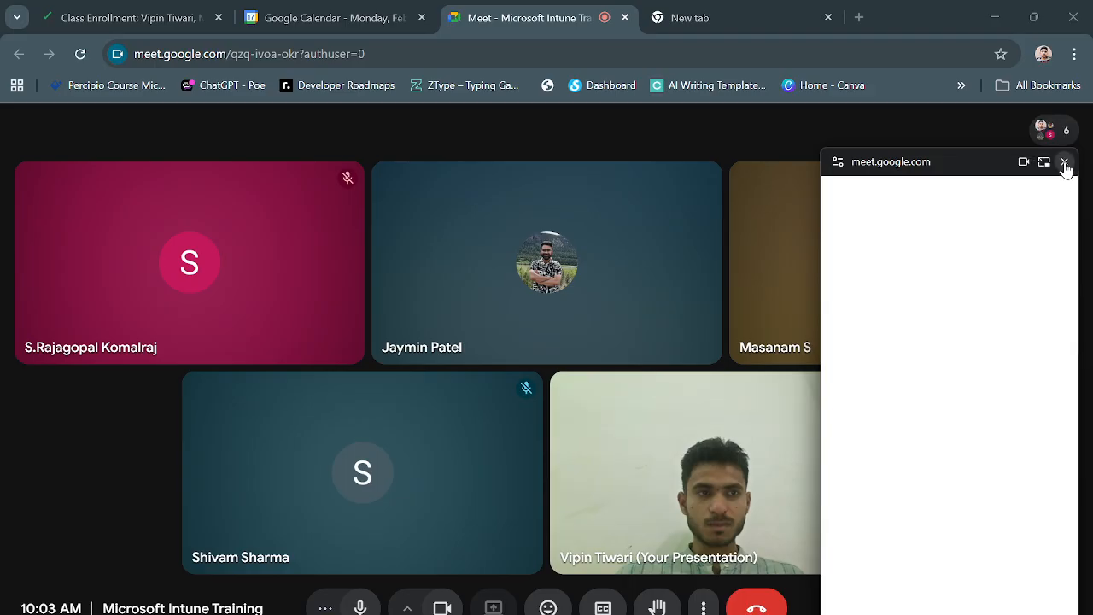
click(1064, 162)
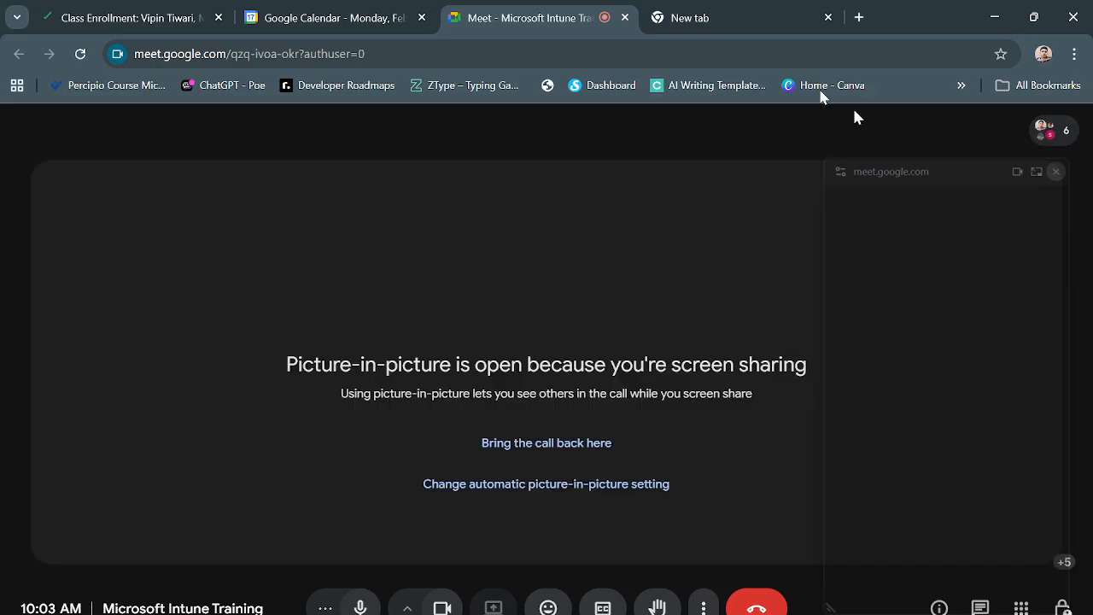
Search Google for 'What is Kiosk Mode in Intune' in the new tab.
click(703, 12)
text(W)
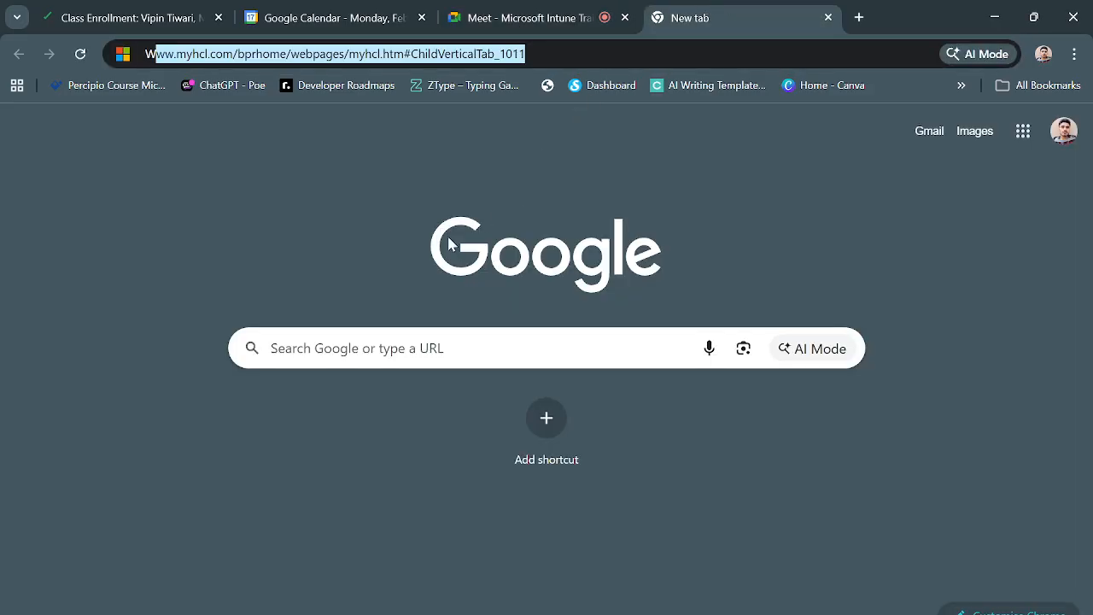
text(hat is Ki)
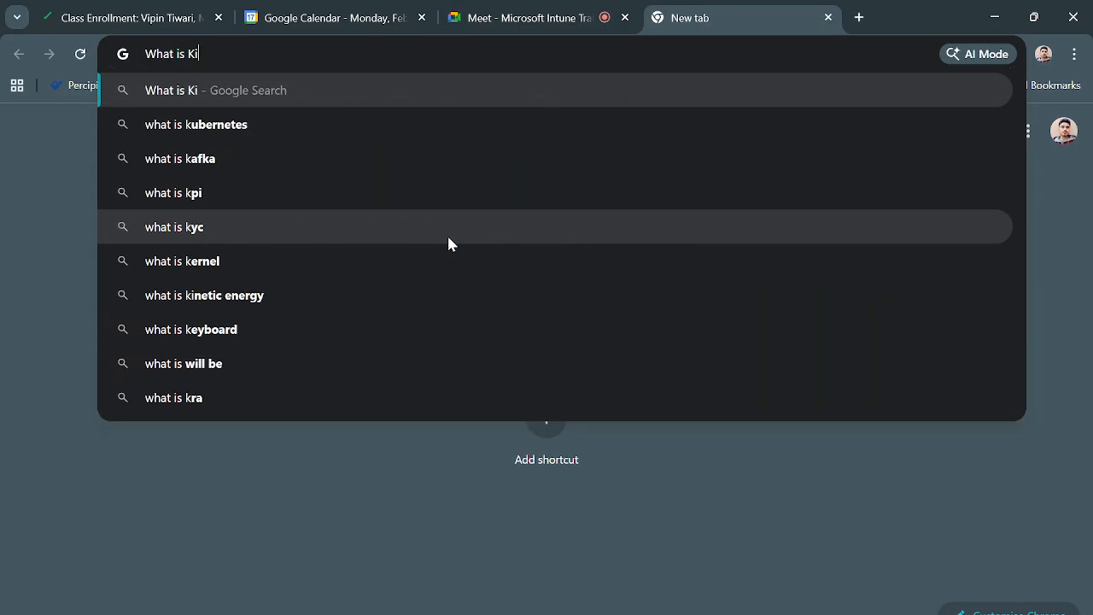
text(osk Mode in Intune)
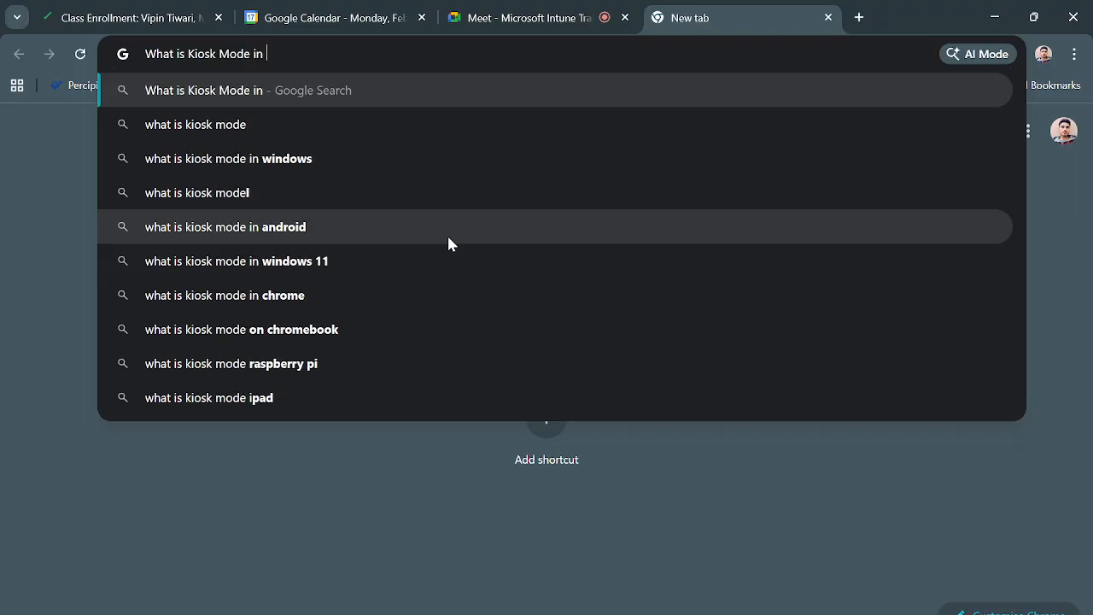
key(Return)
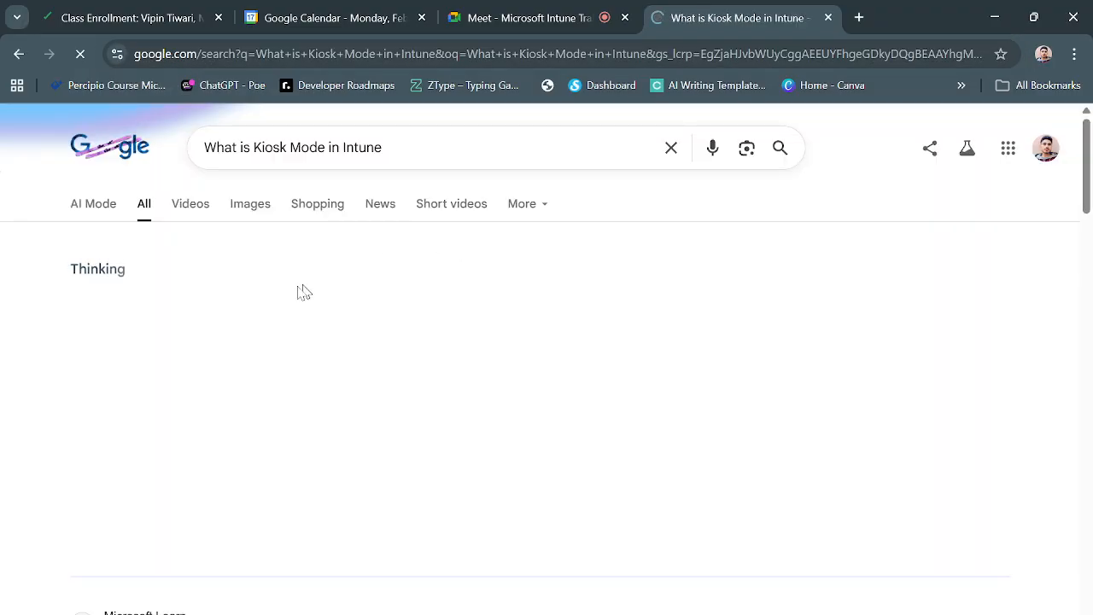
Read the Learn kiosk article, highlighting the Windows 10 and Windows 11 multi-app kiosk sentences.
scroll(287, 405, down, 4)
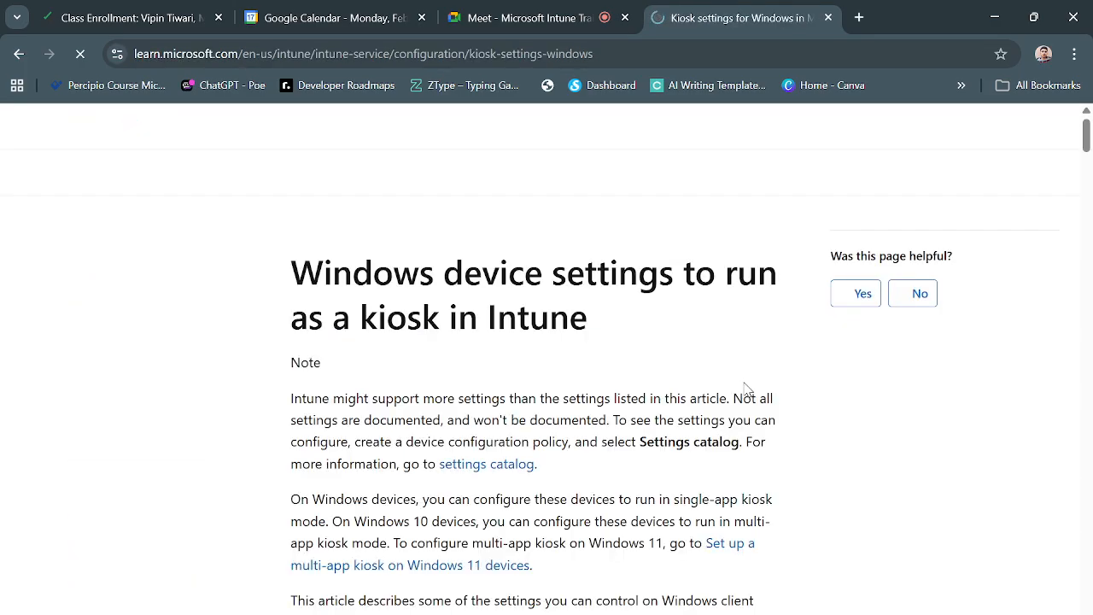
scroll(690, 423, down, 2)
scroll(718, 483, down, 1)
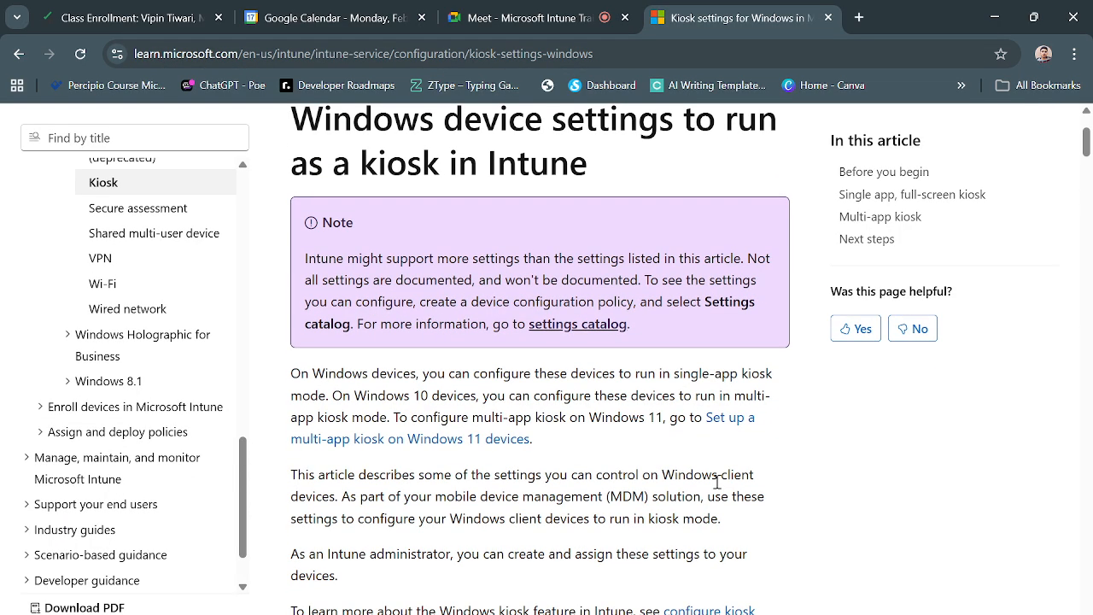
scroll(718, 483, up, 3)
scroll(717, 485, down, 2)
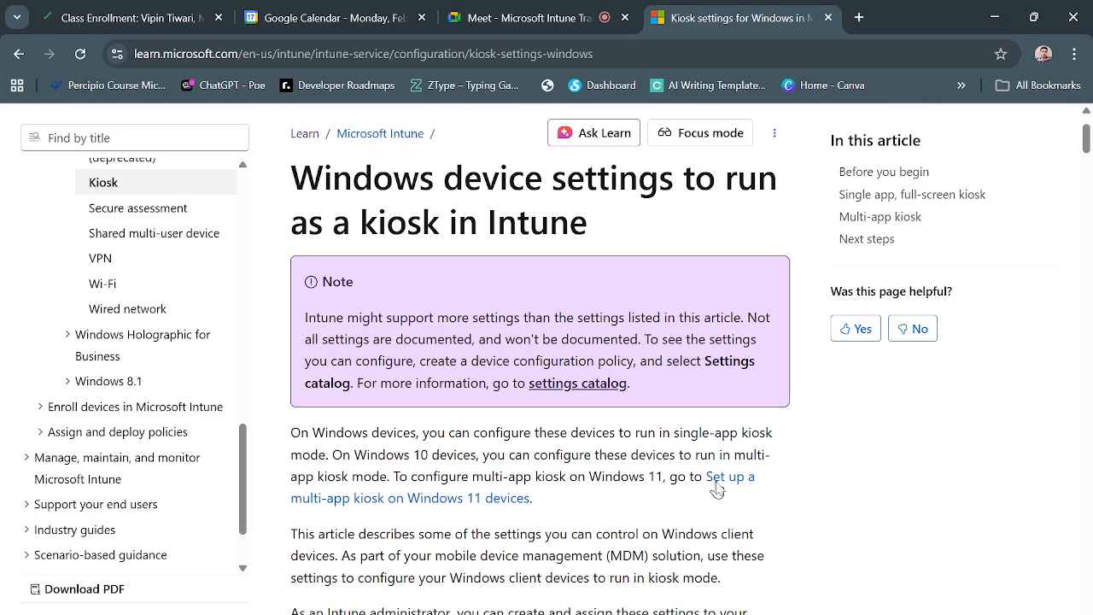
scroll(683, 484, down, 1)
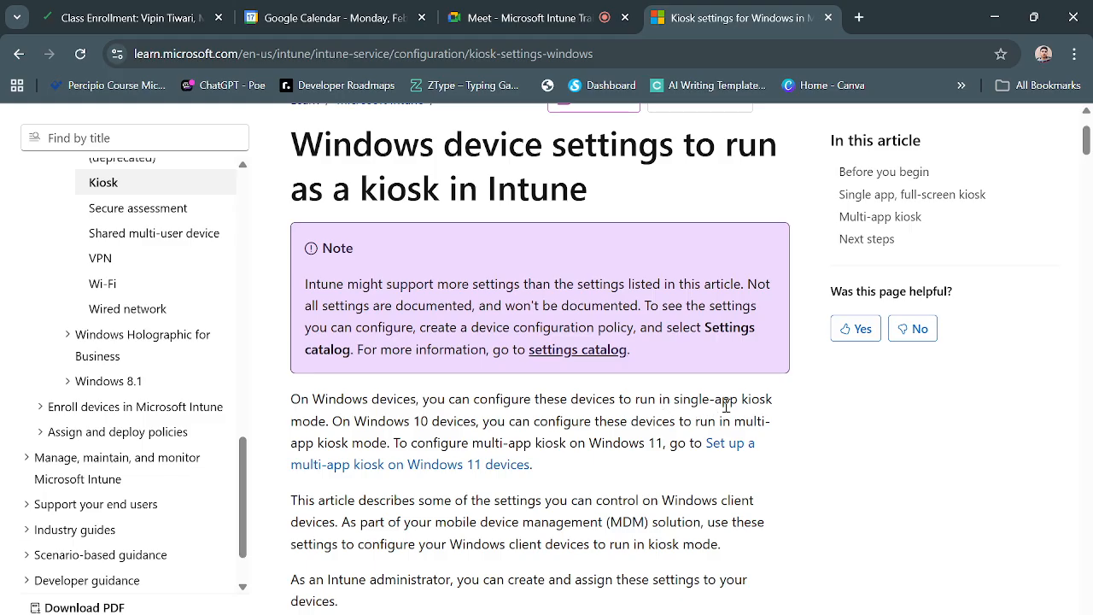
drag(333, 424, 629, 442)
click(518, 421)
click(445, 436)
drag(395, 442, 654, 448)
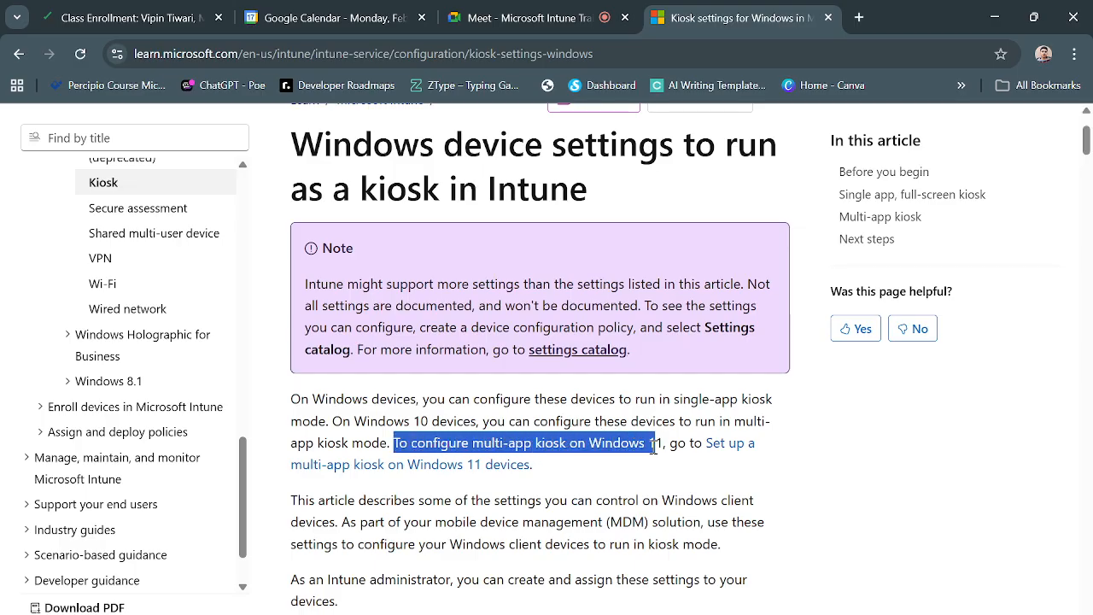
click(409, 493)
Scroll further and bring up the context menu for the 'Windows kiosk device configuration profile' link.
scroll(551, 510, down, 1)
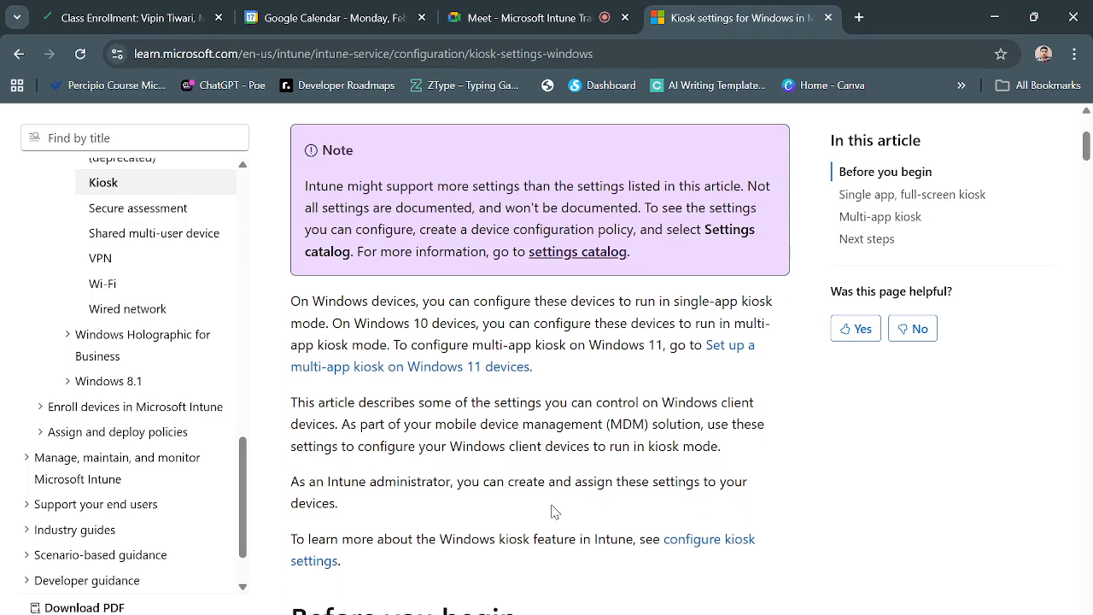
scroll(481, 464, up, 1)
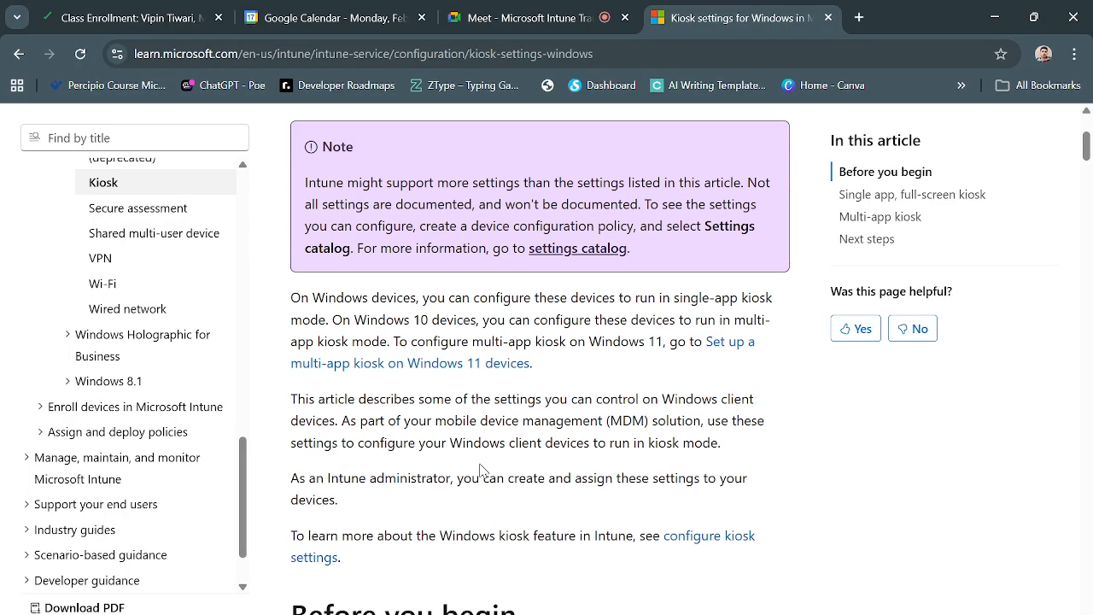
scroll(481, 464, down, 1)
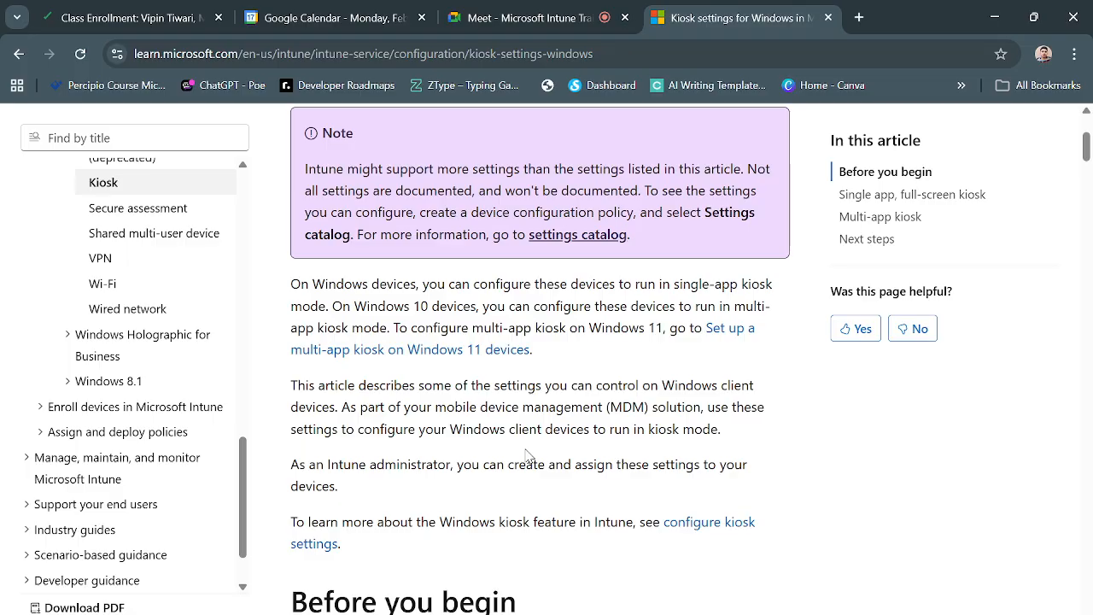
scroll(525, 456, down, 5)
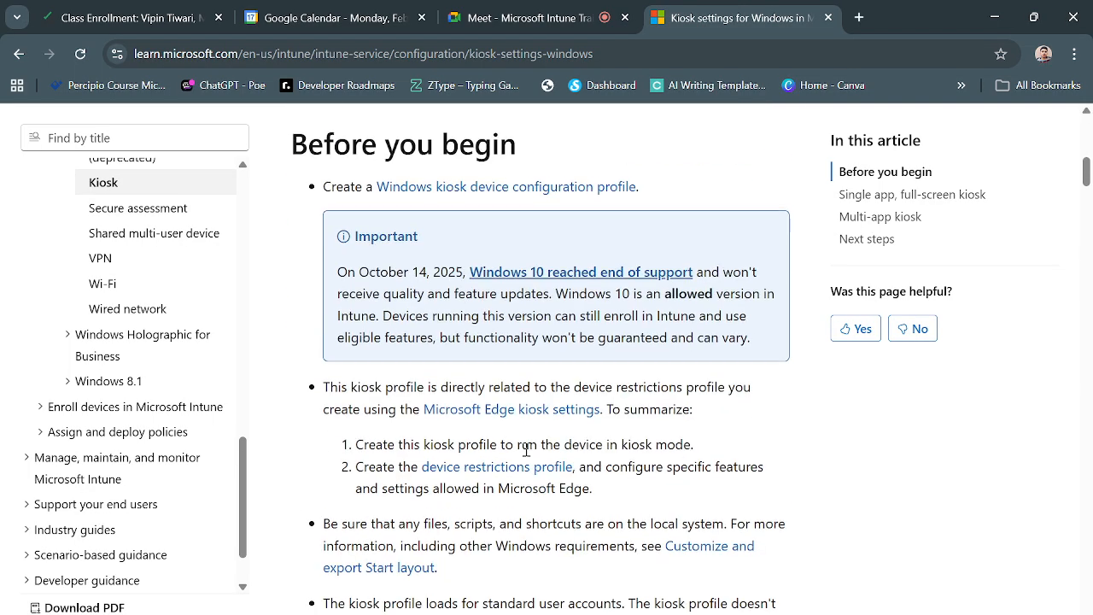
scroll(574, 465, up, 1)
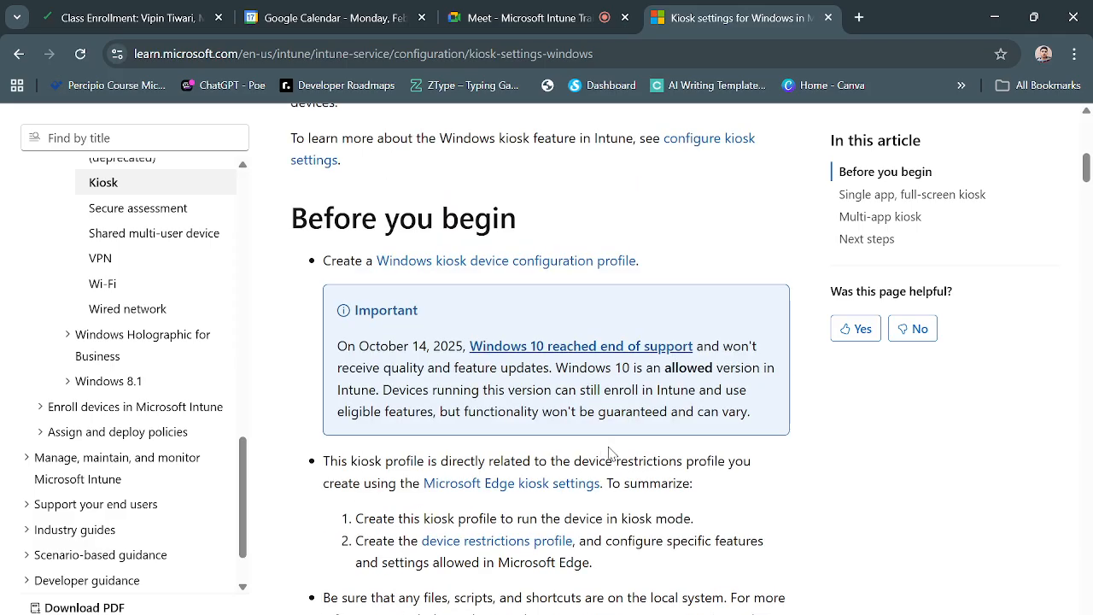
scroll(611, 452, down, 1)
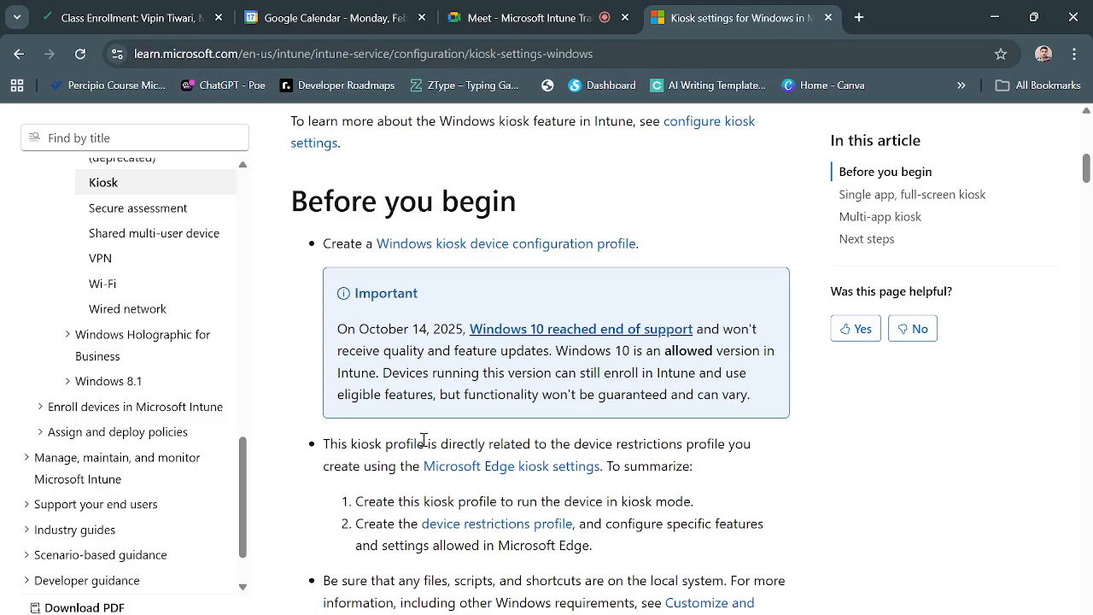
right_click(521, 255)
Open the kiosk profile article in a new tab, read through Create the profile and kiosk mode options, then return to the lab window.
click(555, 270)
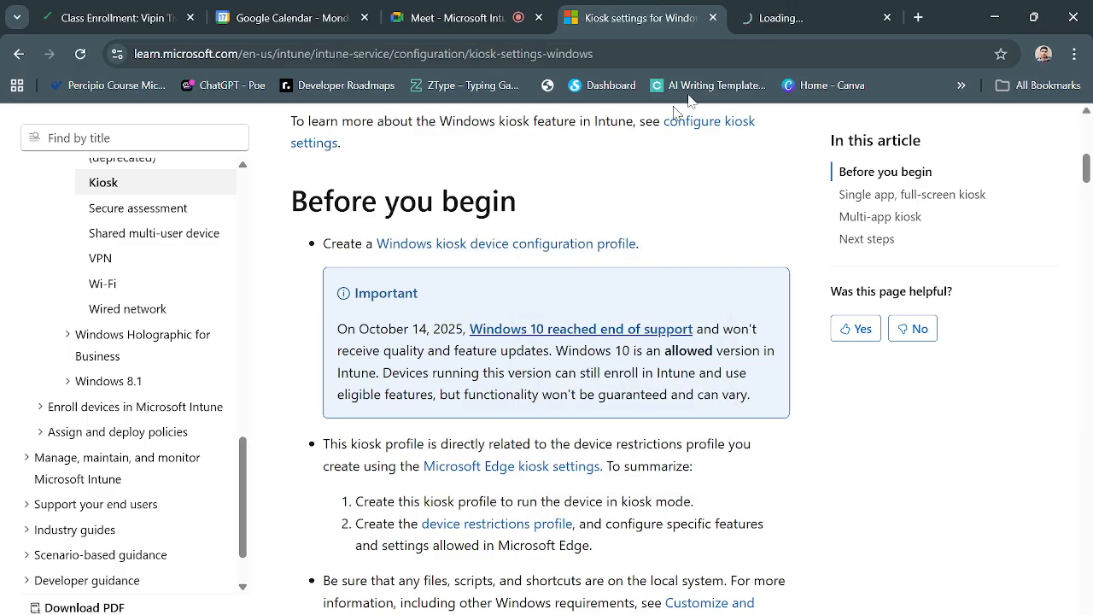
click(777, 12)
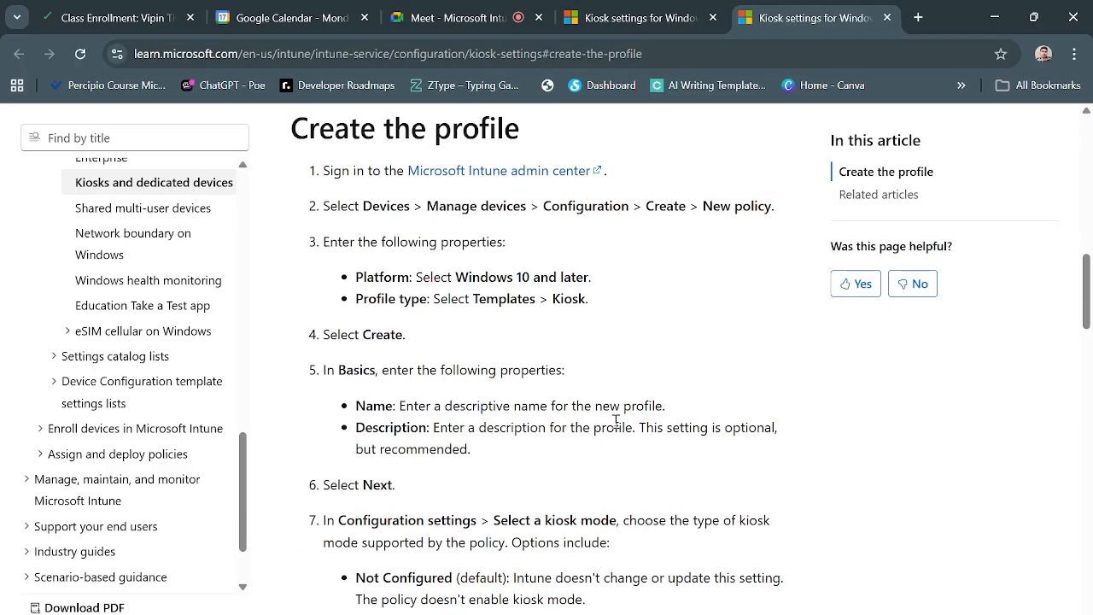
scroll(618, 428, up, 5)
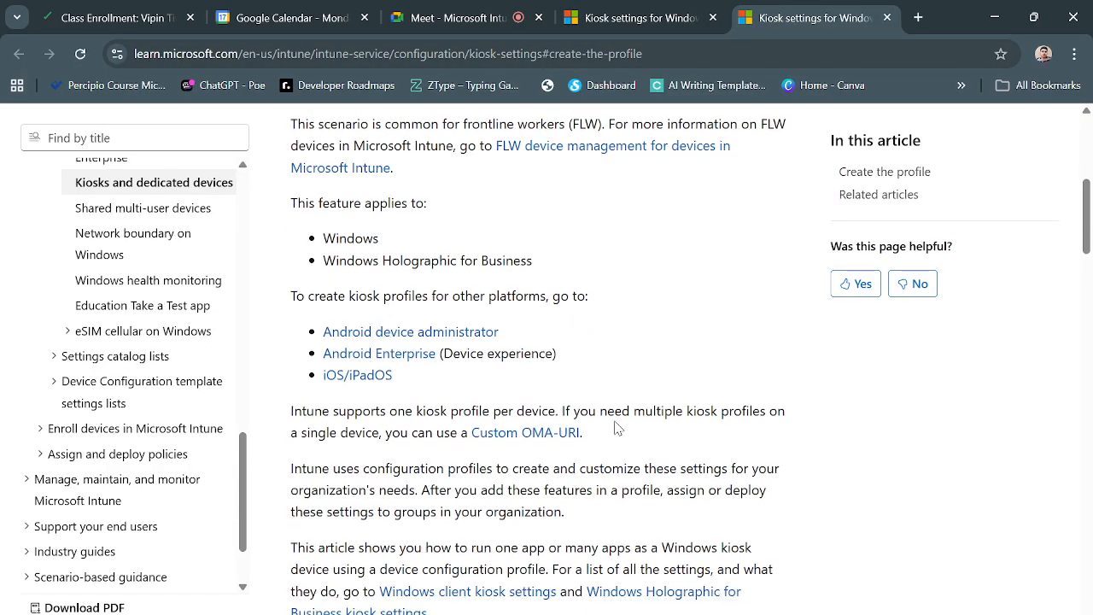
scroll(619, 428, down, 3)
scroll(618, 427, down, 2)
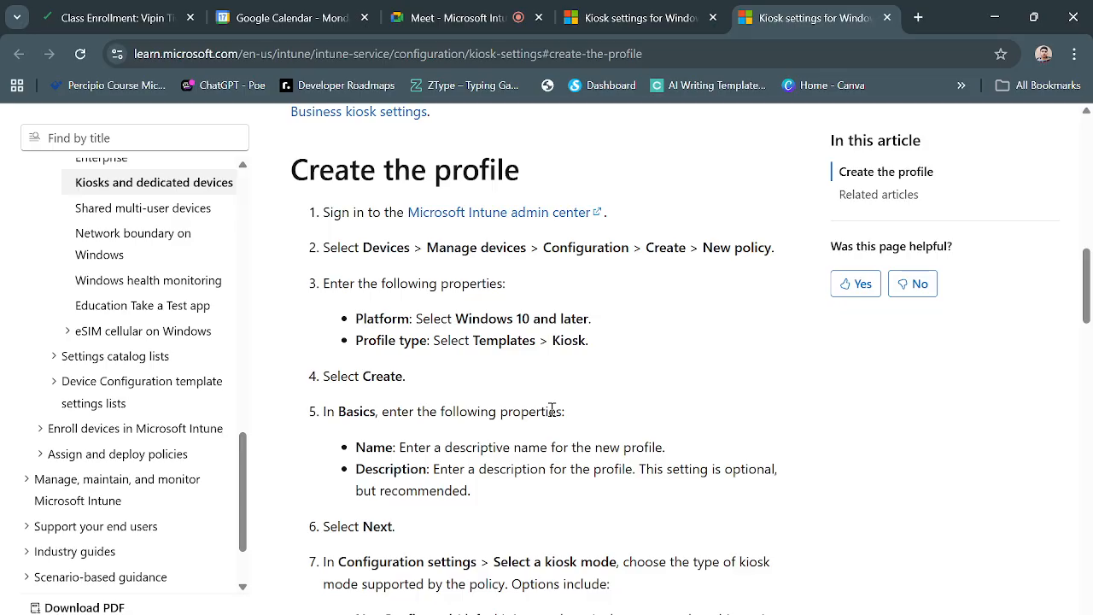
scroll(551, 410, down, 1)
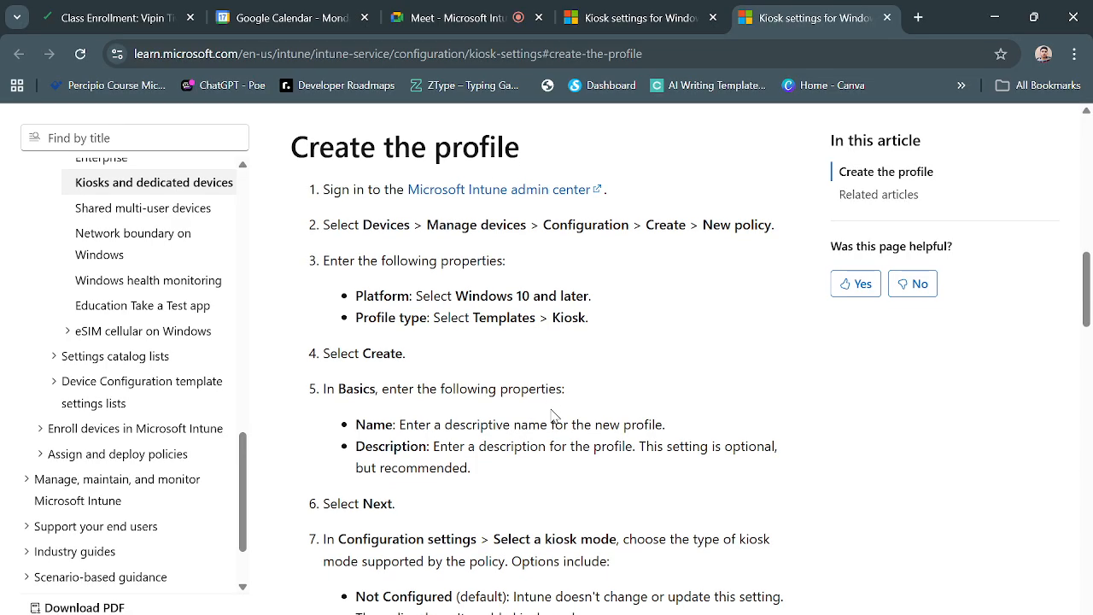
scroll(552, 410, down, 1)
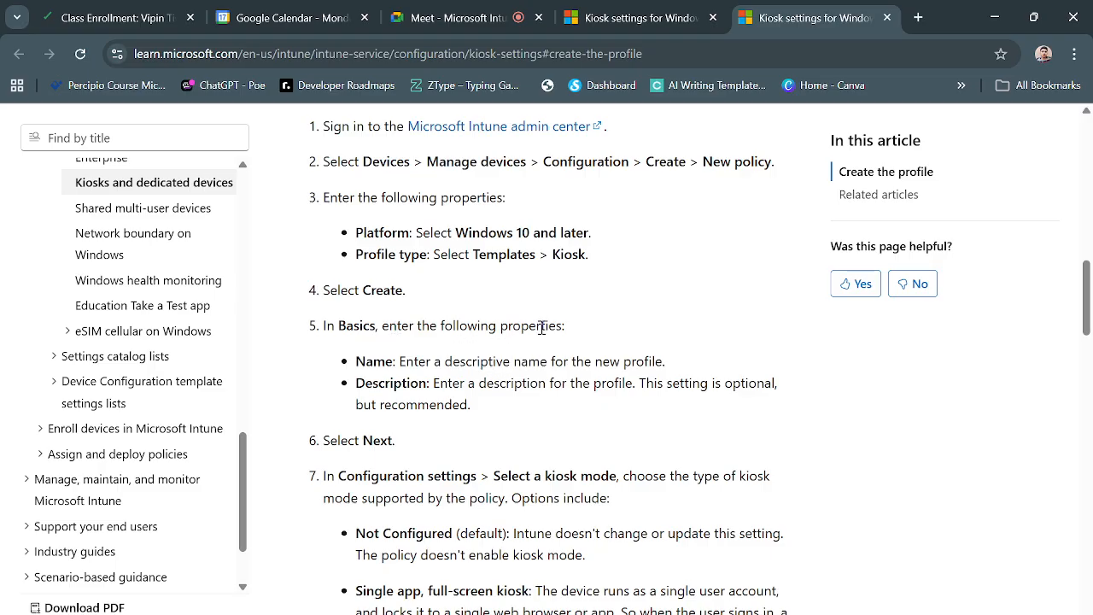
scroll(425, 385, down, 2)
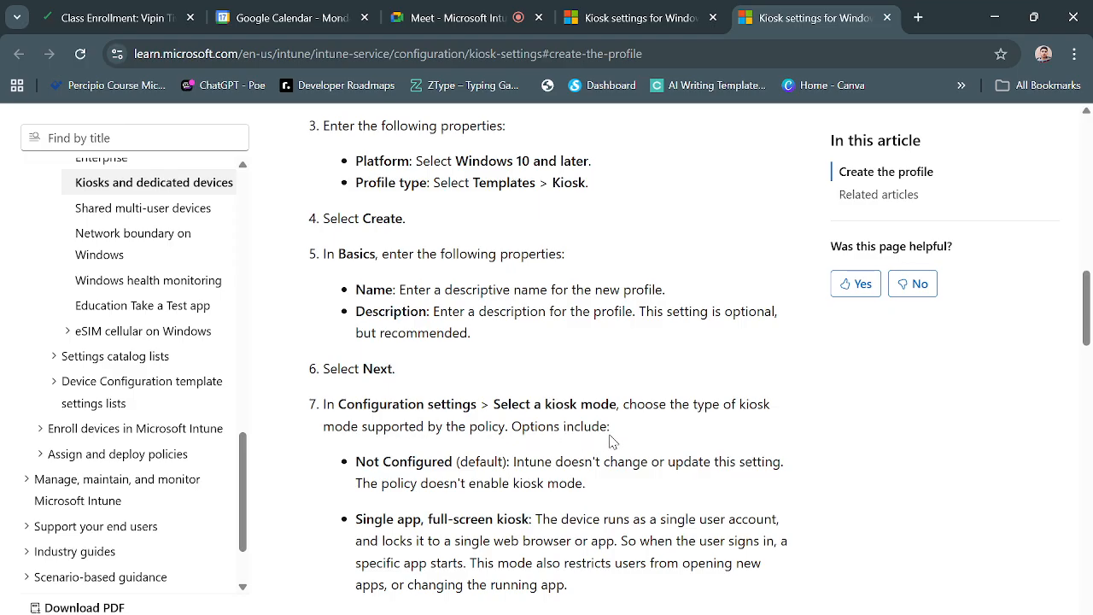
scroll(609, 441, down, 1)
scroll(427, 386, down, 1)
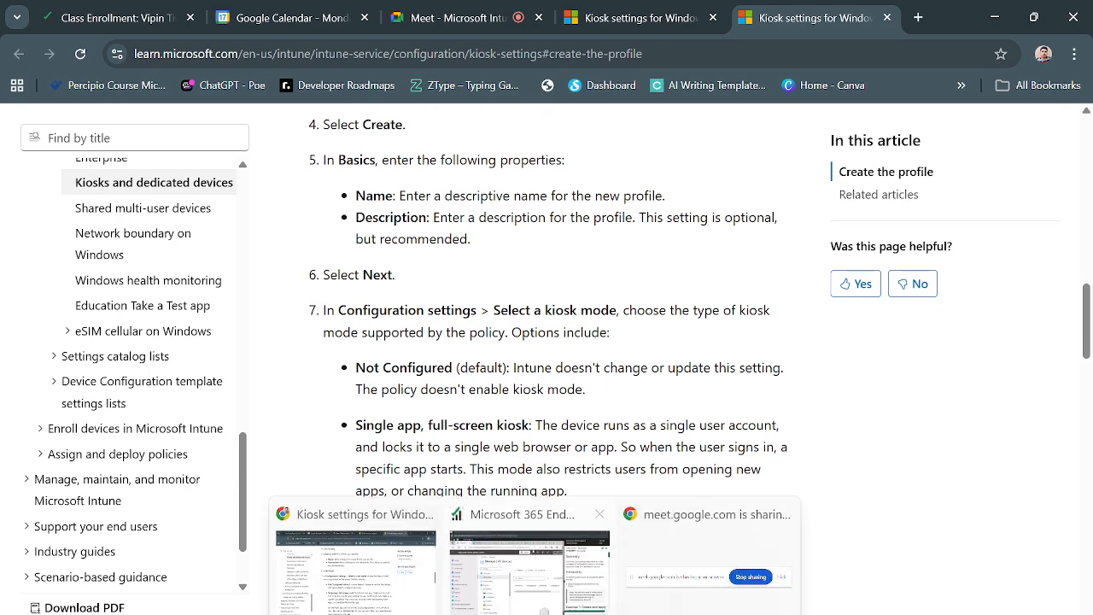
click(542, 602)
Review the Exercise 1 scenario: device SEA-WS2 used as a kiosk to browse the Internet.
scroll(853, 390, down, 3)
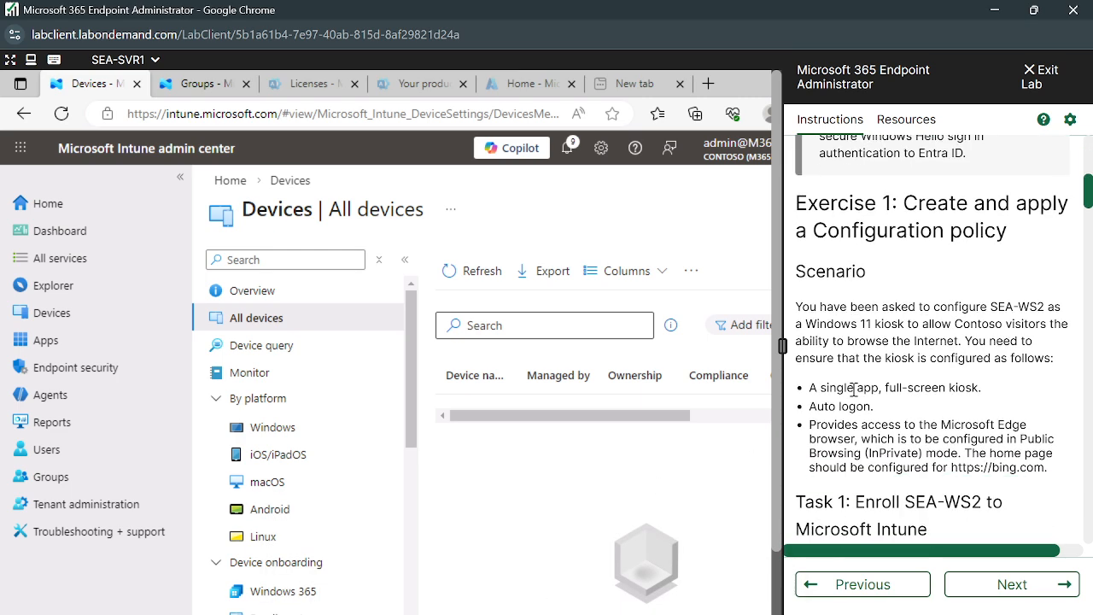
scroll(853, 389, up, 3)
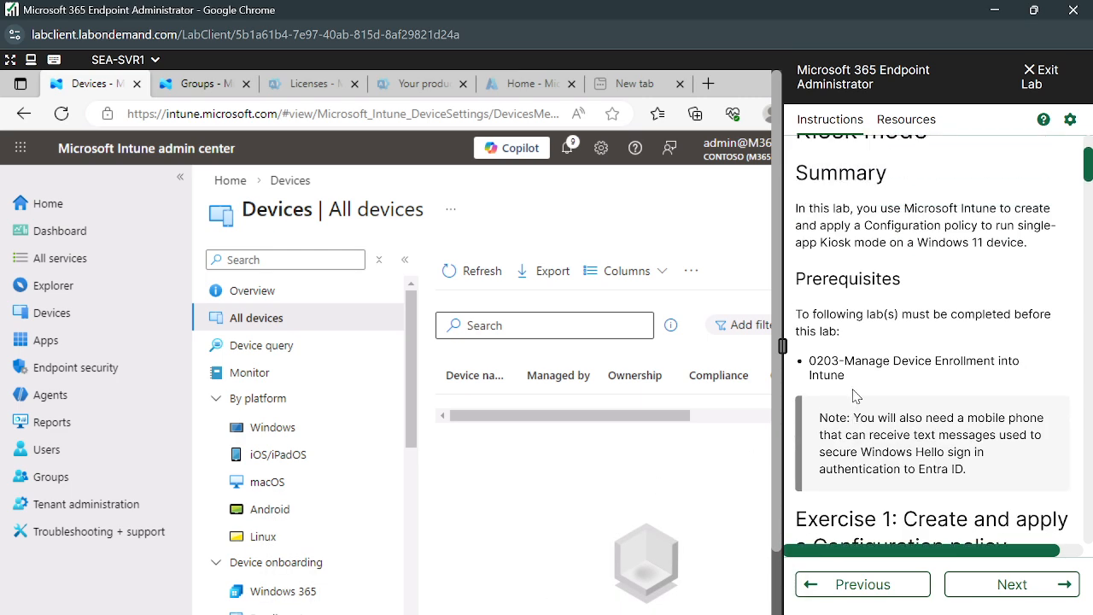
scroll(853, 392, down, 3)
scroll(913, 402, down, 1)
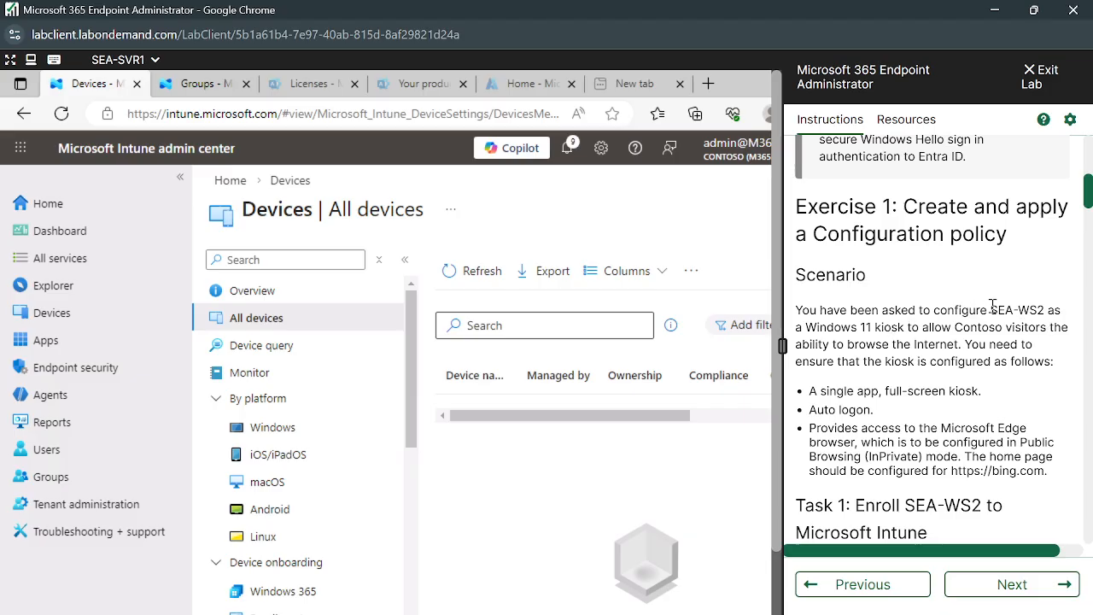
drag(990, 310, 1043, 304)
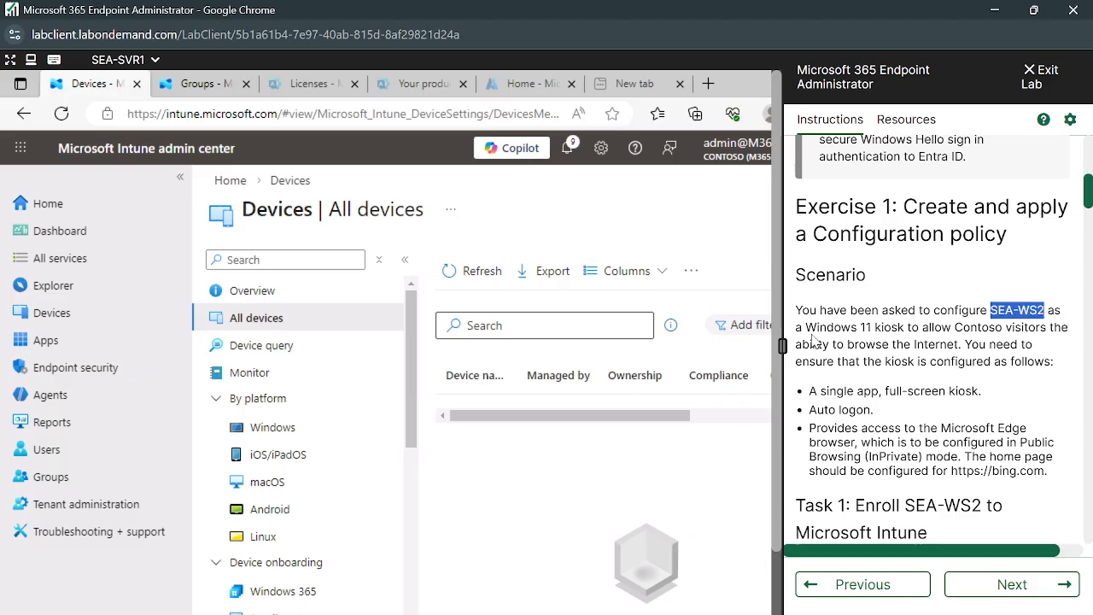
drag(833, 331, 937, 345)
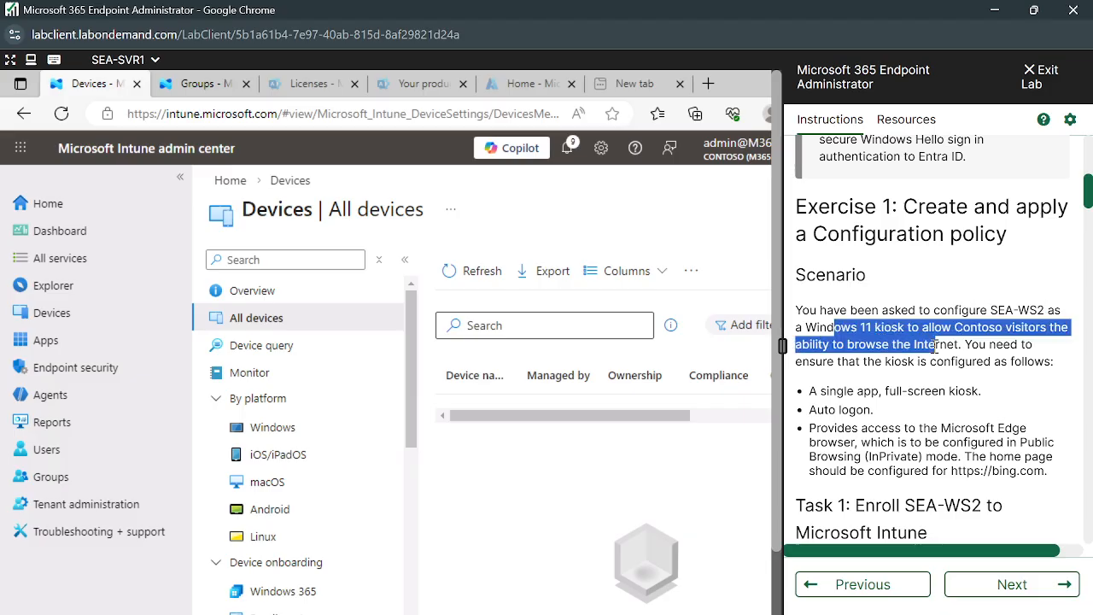
click(1068, 343)
drag(833, 345, 966, 344)
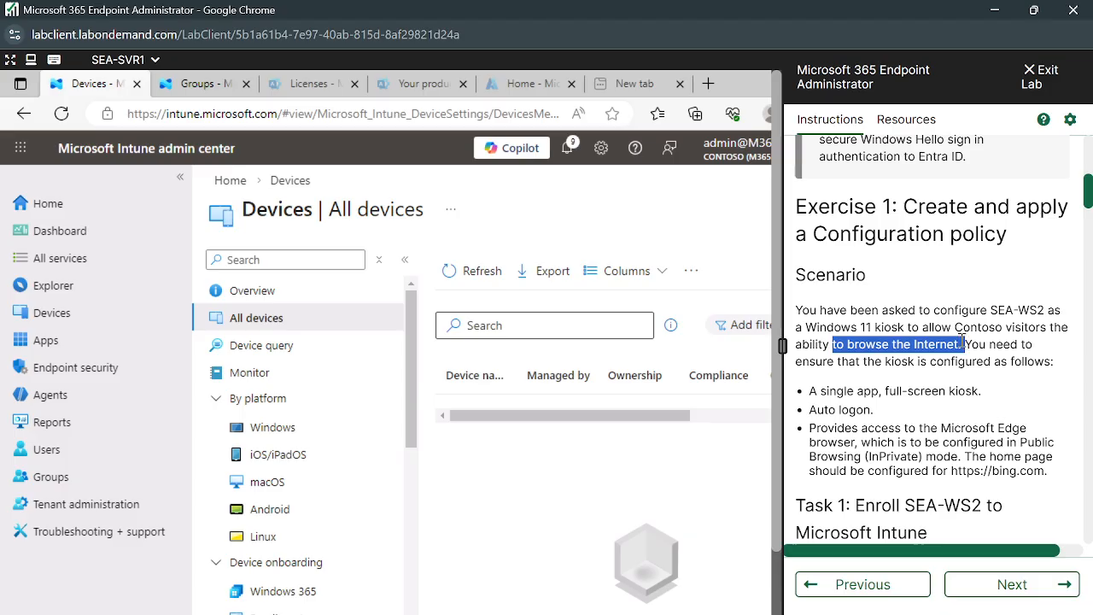
click(961, 342)
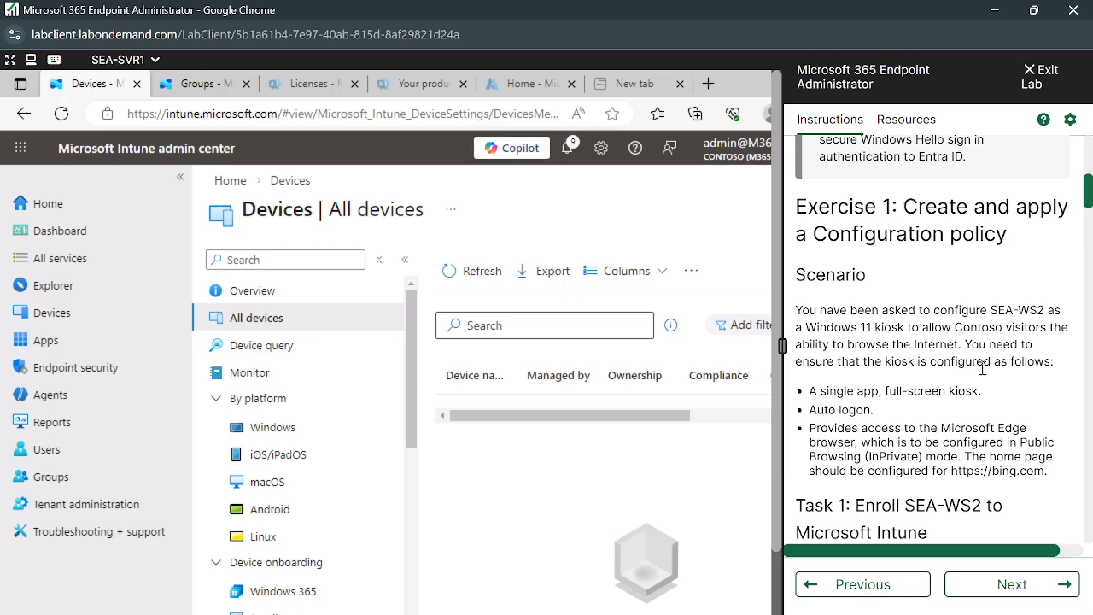
Open the Intune Configuration policies page, listing Contoso Developer - standard.
scroll(854, 388, down, 1)
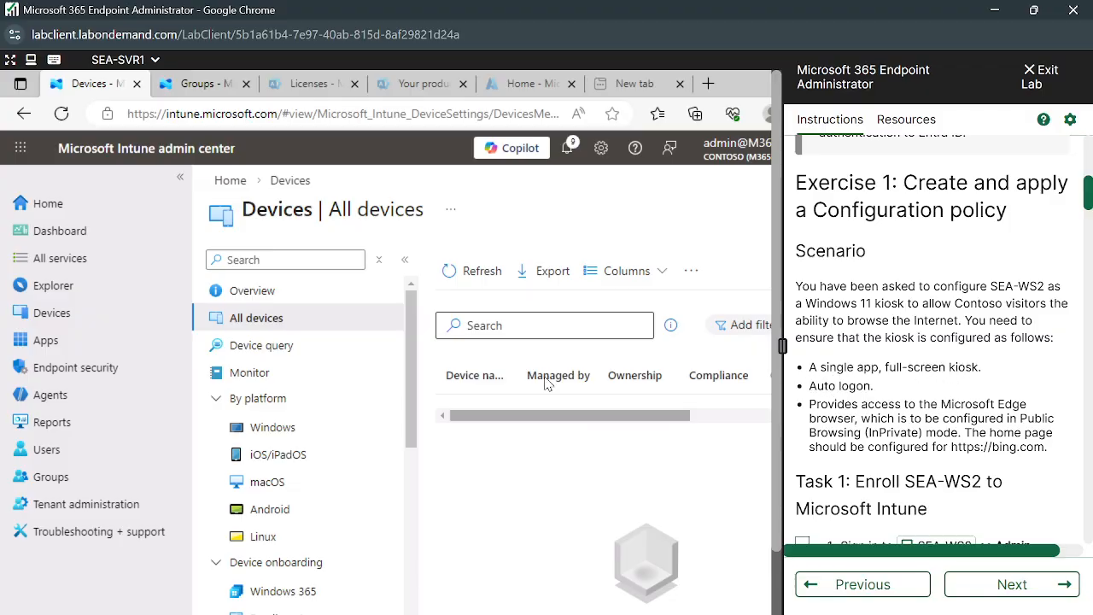
scroll(314, 505, down, 1)
scroll(314, 505, down, 2)
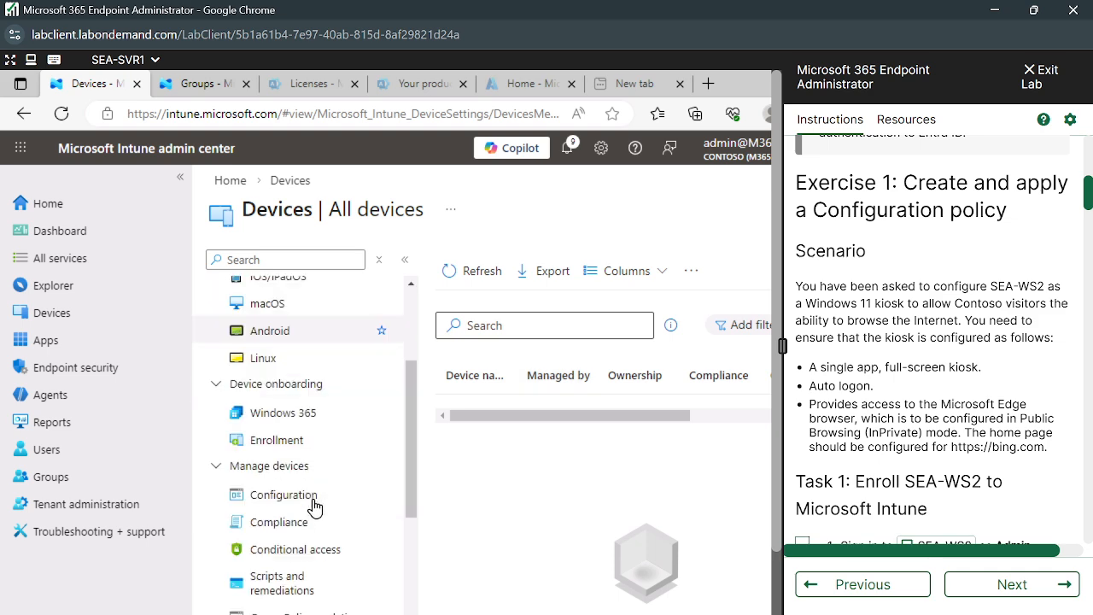
click(290, 500)
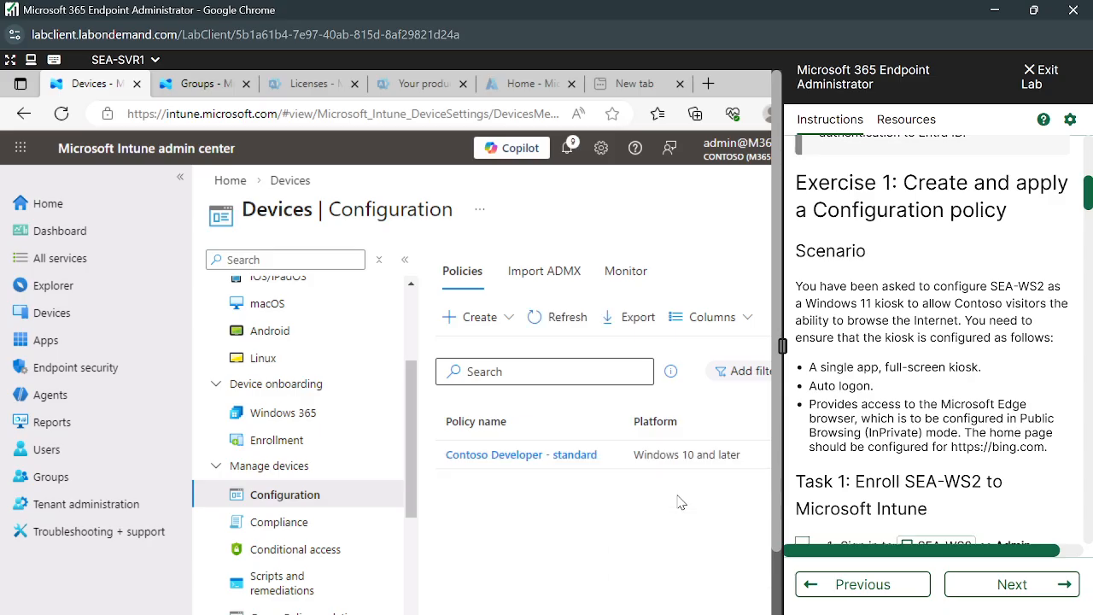
drag(809, 385, 873, 386)
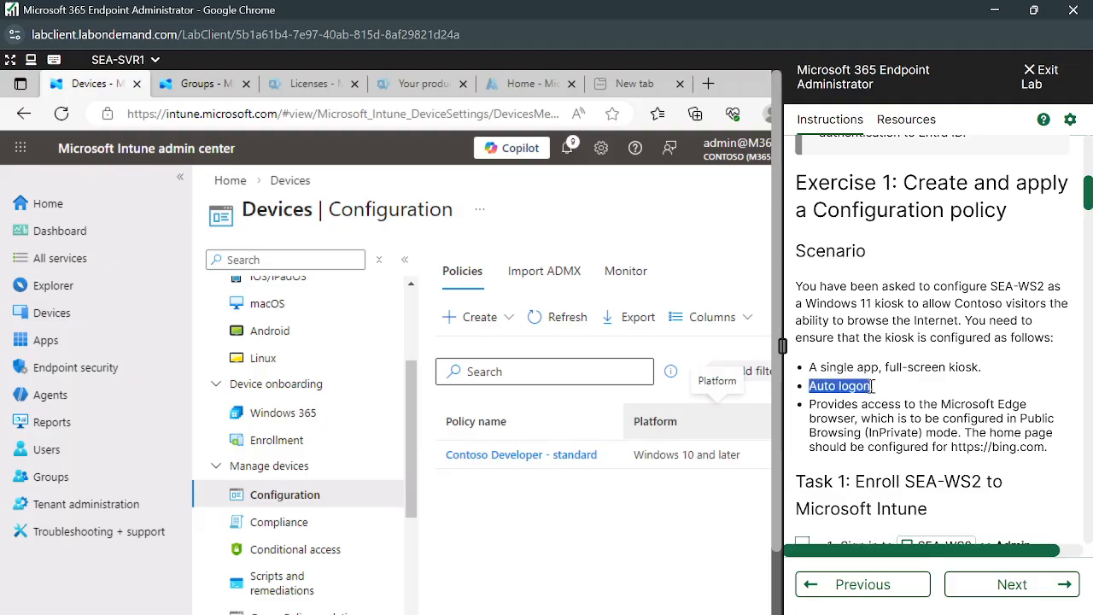
click(873, 387)
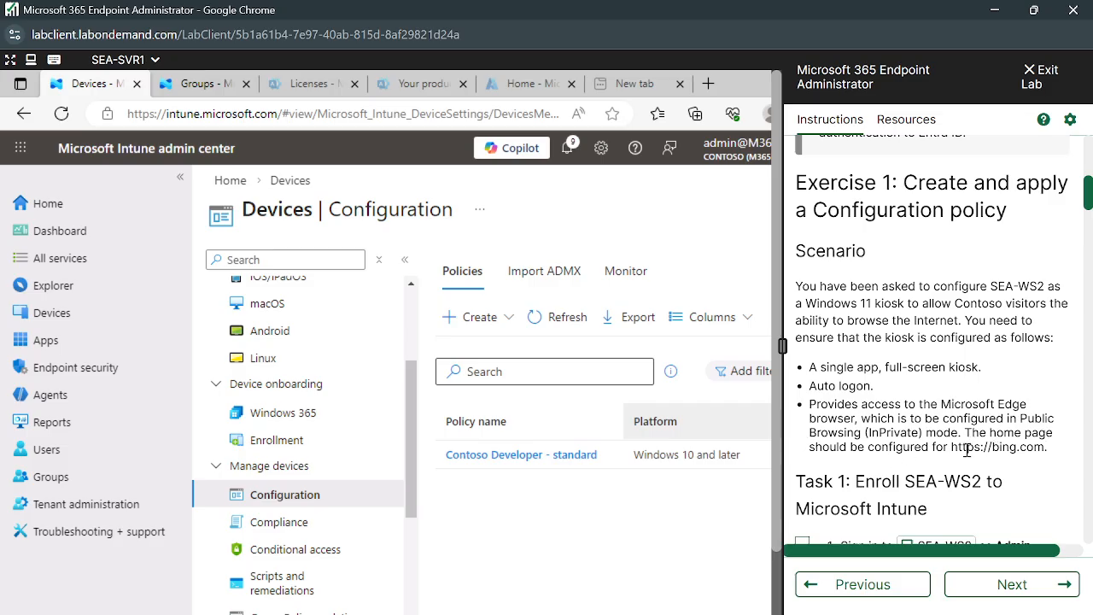
drag(953, 450, 1041, 452)
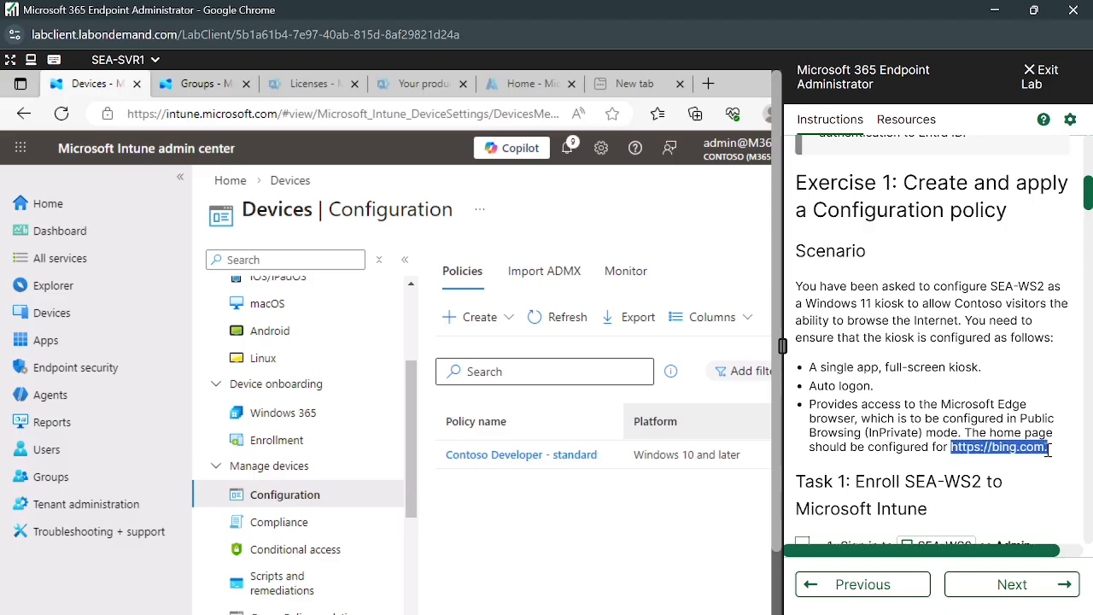
click(1038, 453)
scroll(994, 454, down, 1)
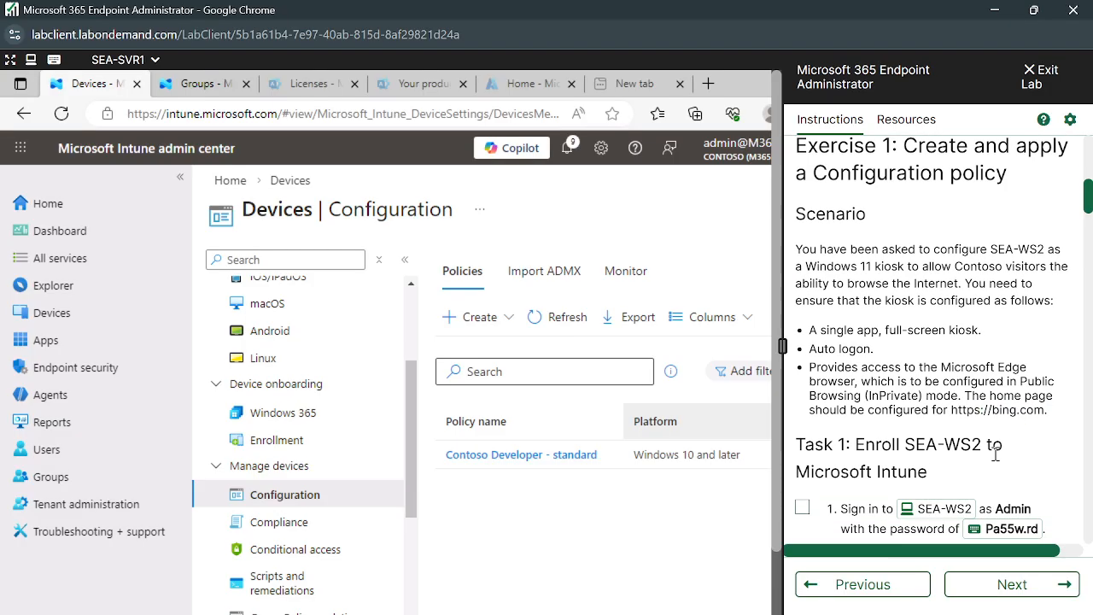
drag(952, 412, 1041, 414)
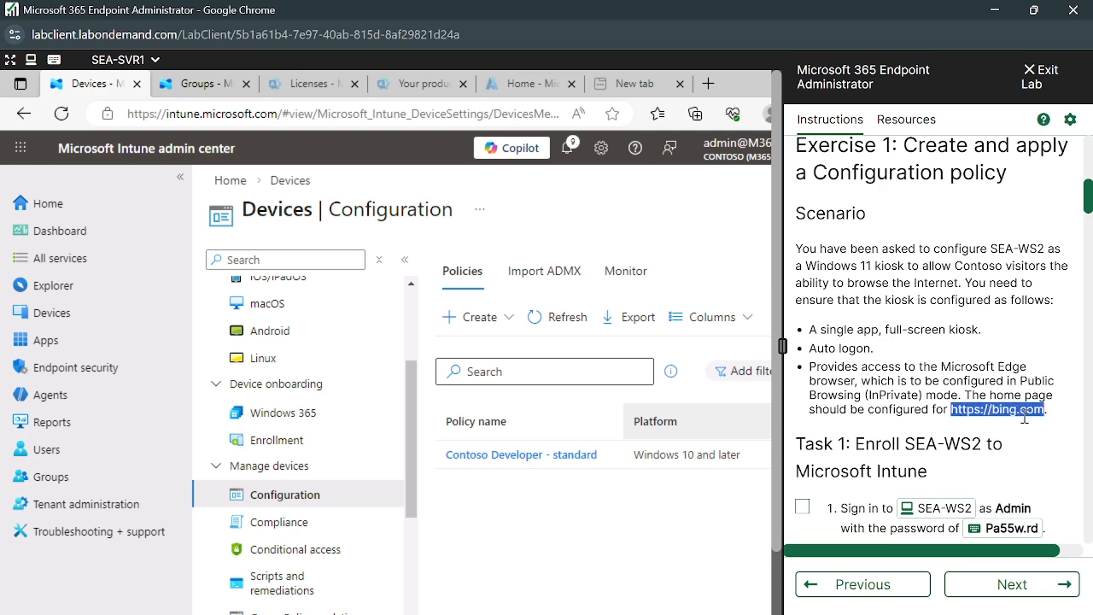
click(1025, 417)
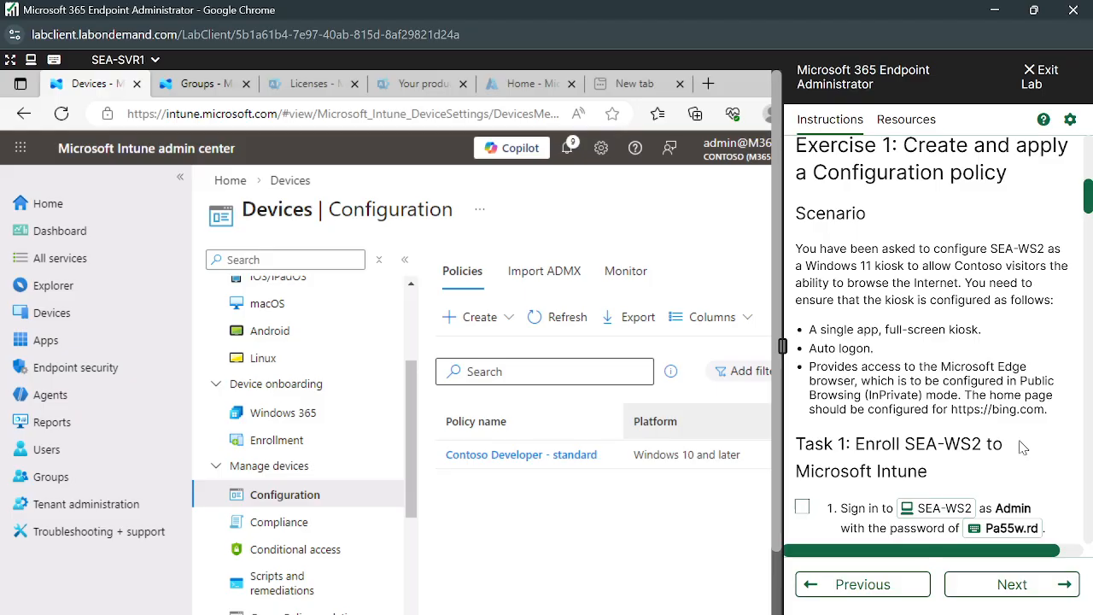
scroll(964, 448, down, 4)
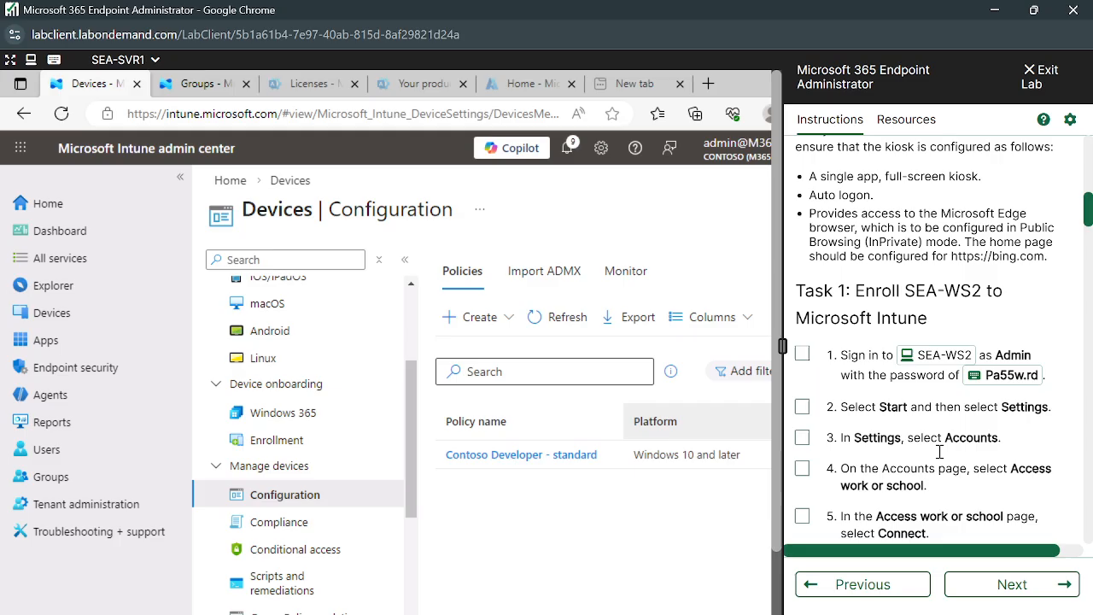
scroll(969, 329, down, 1)
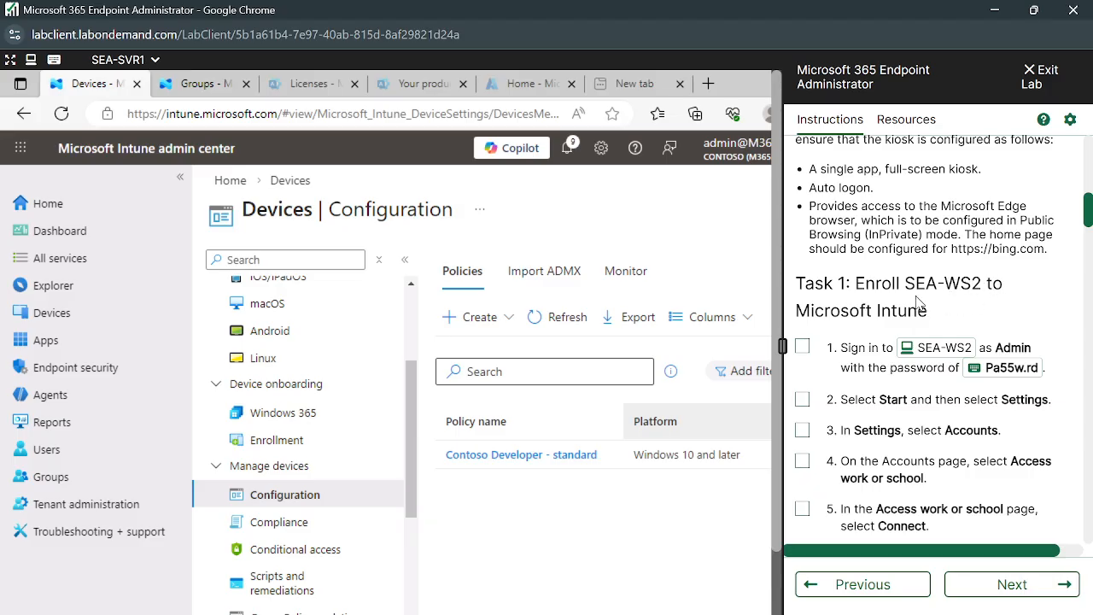
scroll(920, 304, down, 4)
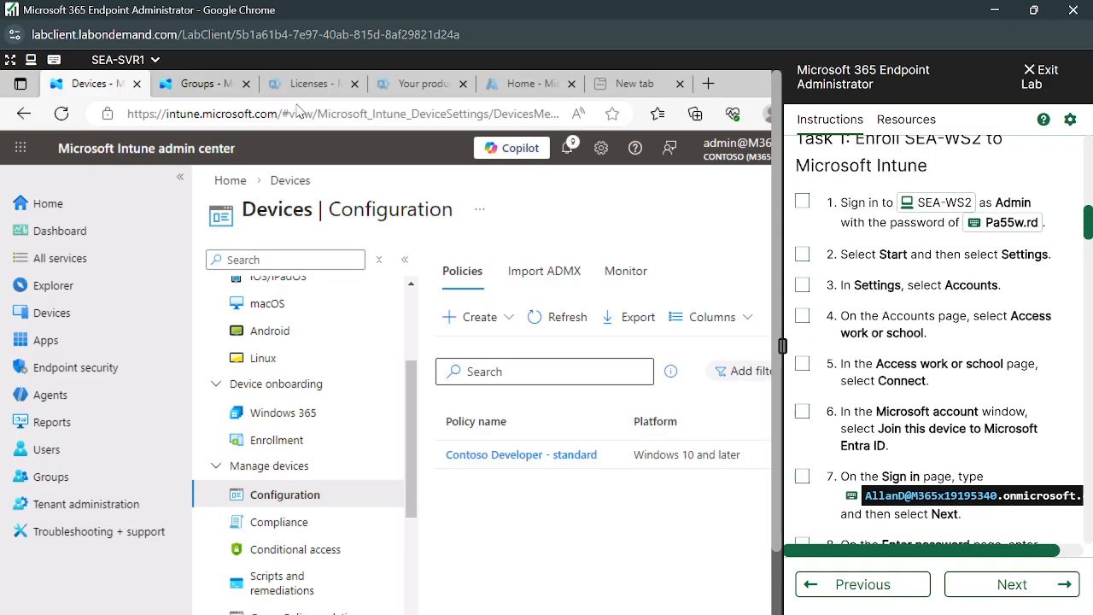
click(155, 61)
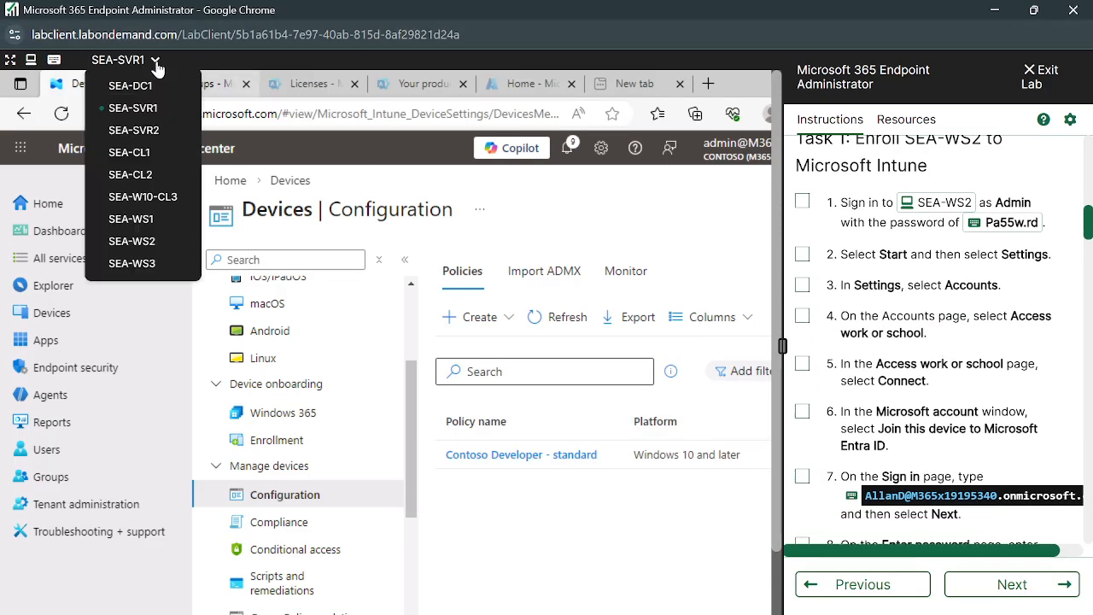
Switch to SEA-WS2 and sign in as Admin, resizing the instructions splitter until the desktop appears.
click(137, 241)
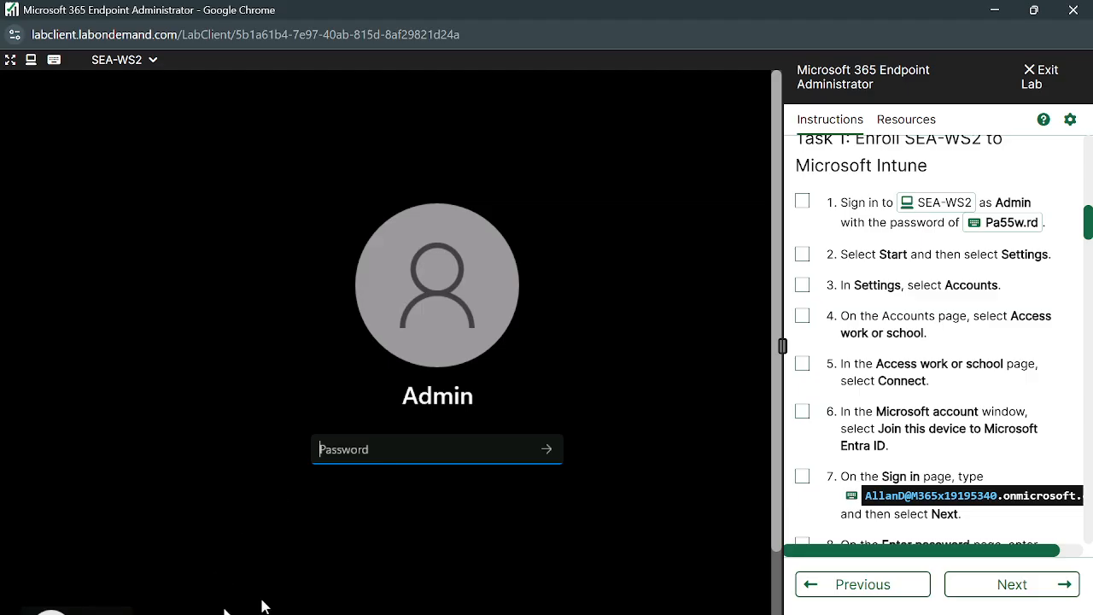
mouse_move(782, 346)
mouse_down()
mouse_move(871, 347)
mouse_move(764, 344)
mouse_up()
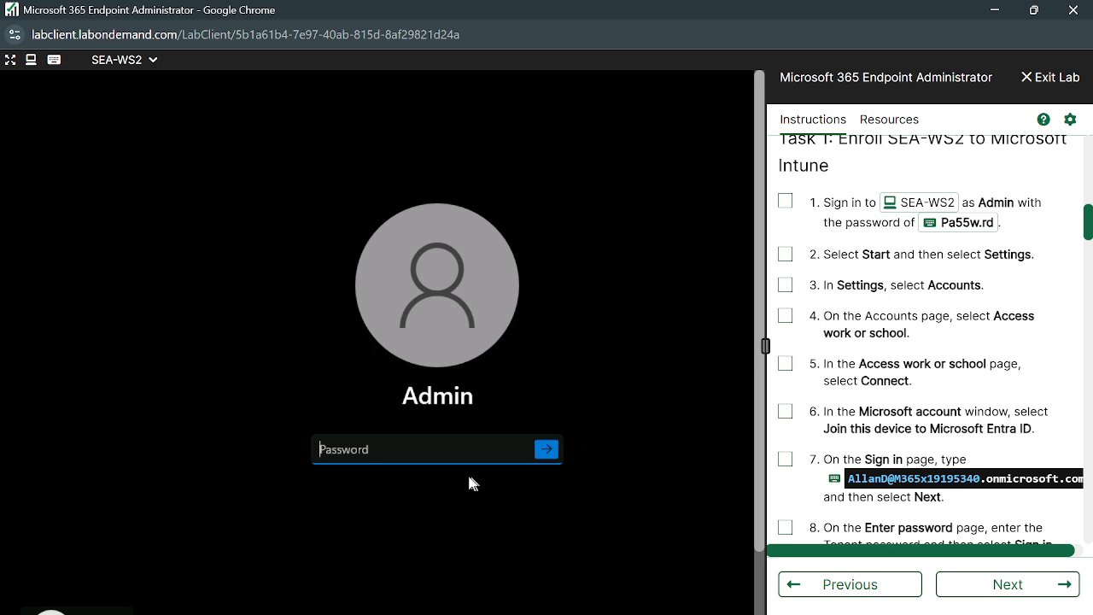
click(930, 226)
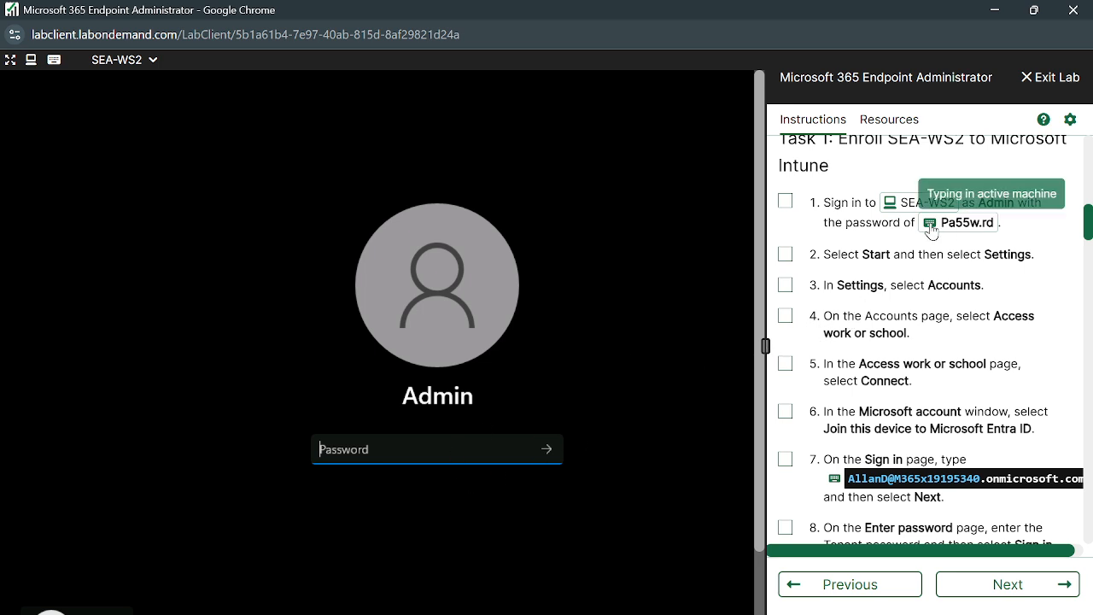
click(547, 450)
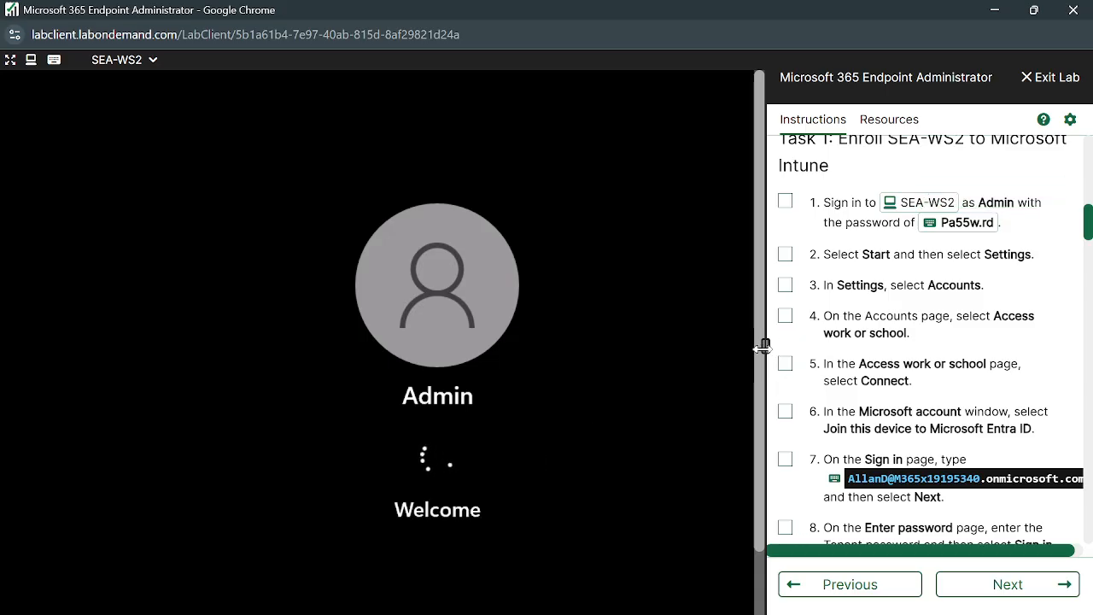
drag(764, 346, 837, 358)
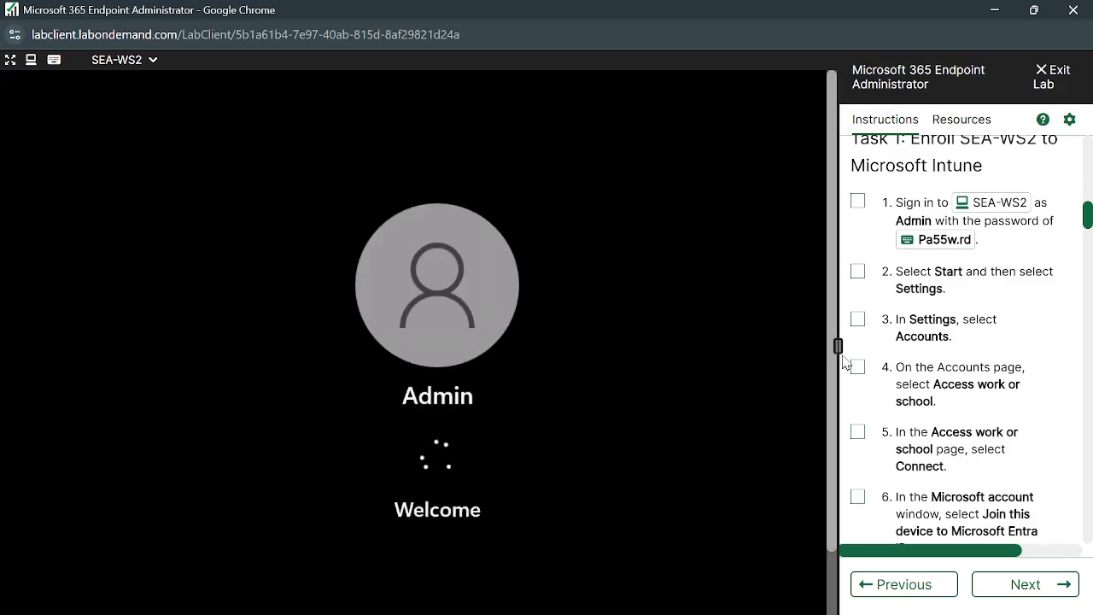
drag(836, 345, 753, 347)
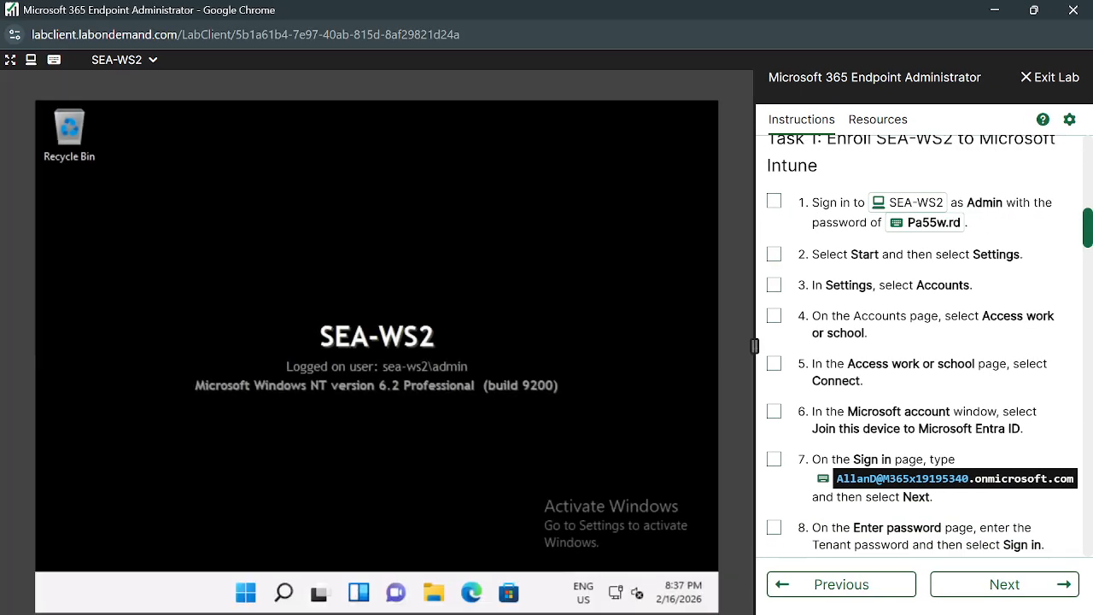
click(246, 593)
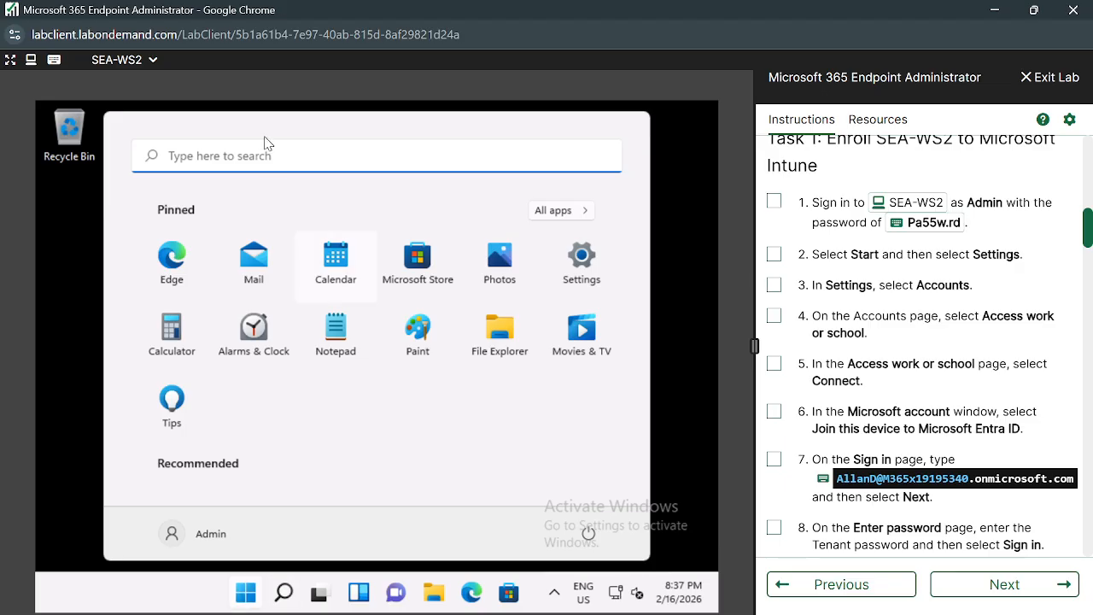
Search 'access wor', open Access work or school, Connect, and choose joining Microsoft Entra ID.
click(249, 166)
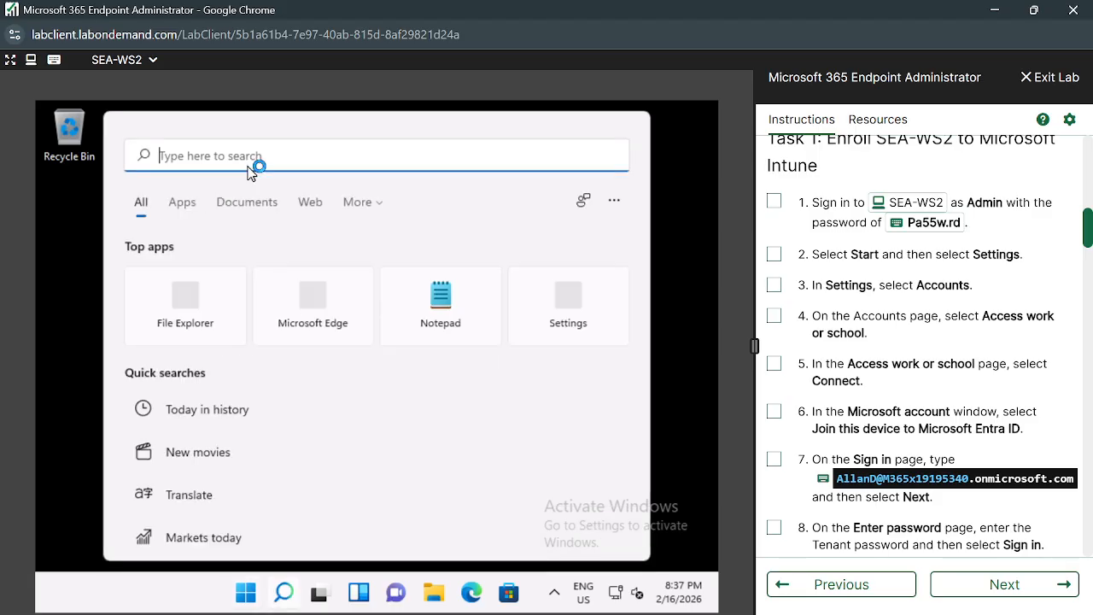
text(access wor)
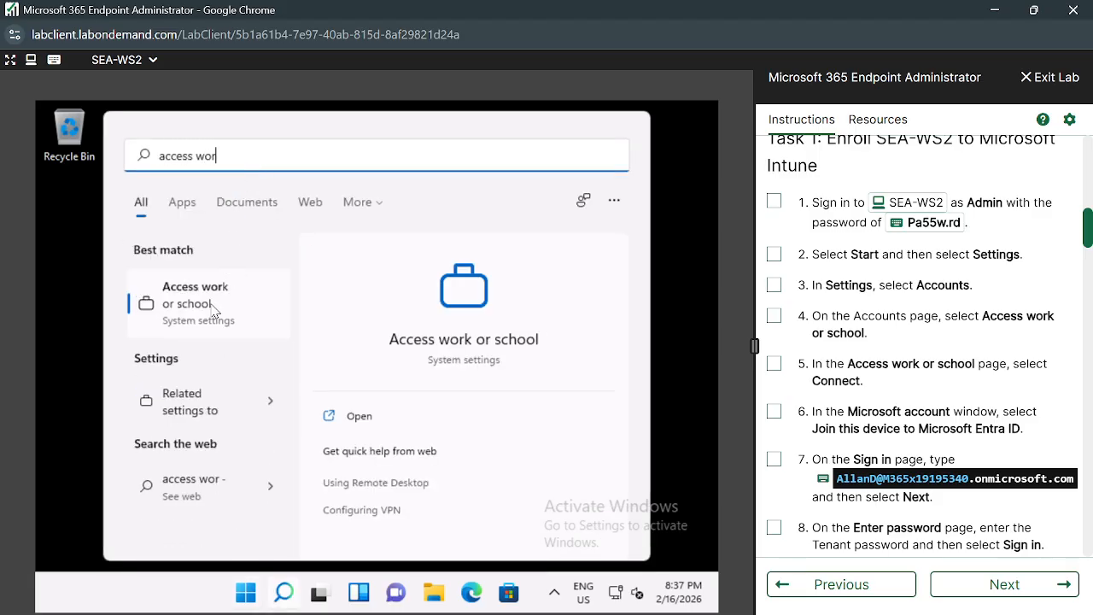
click(220, 309)
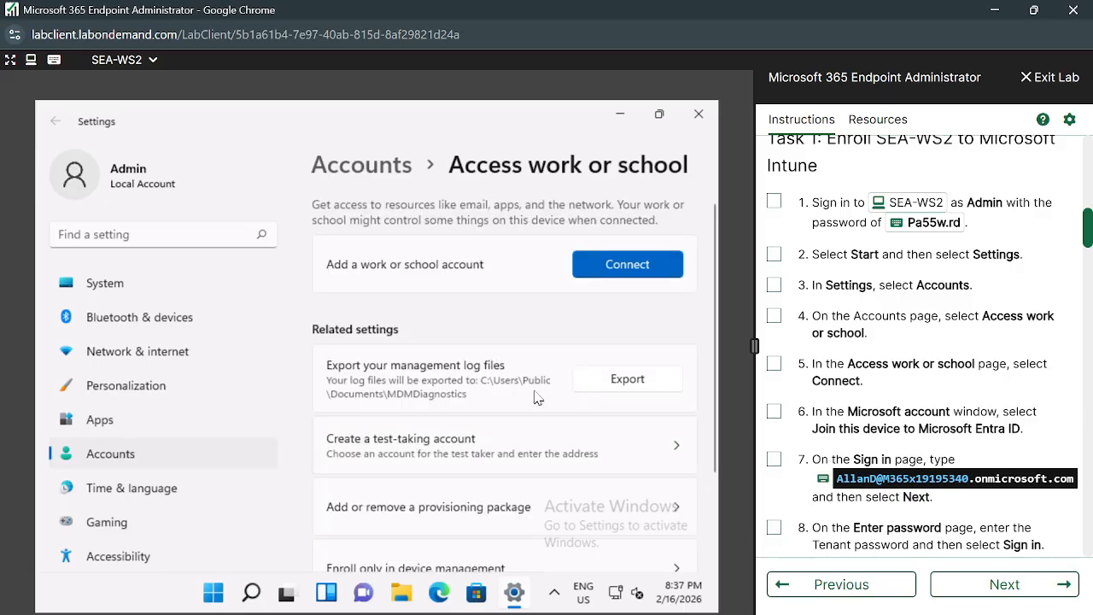
click(661, 272)
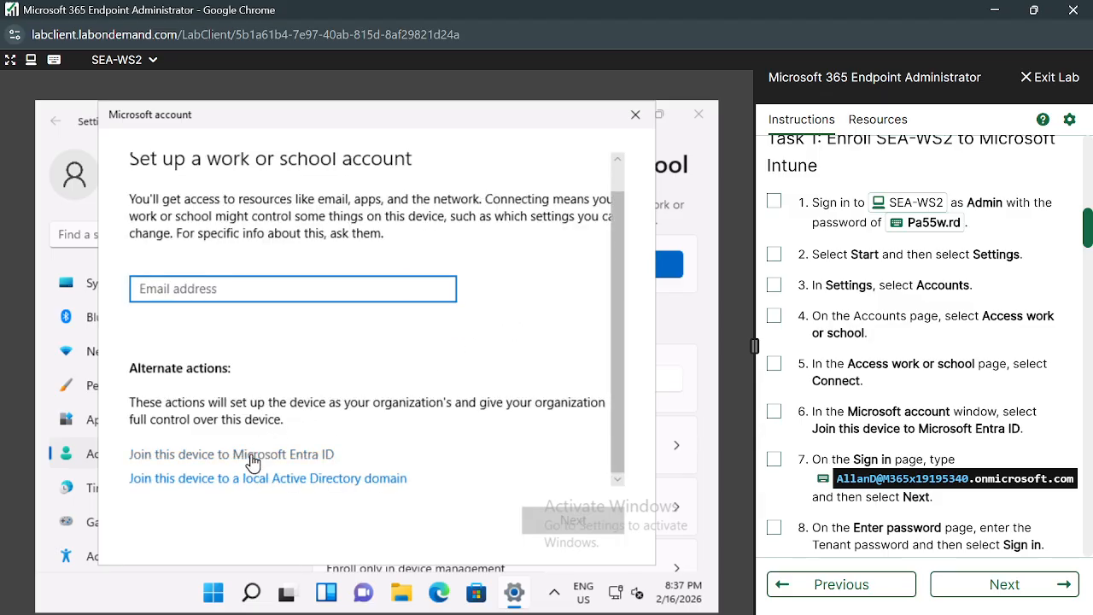
click(250, 457)
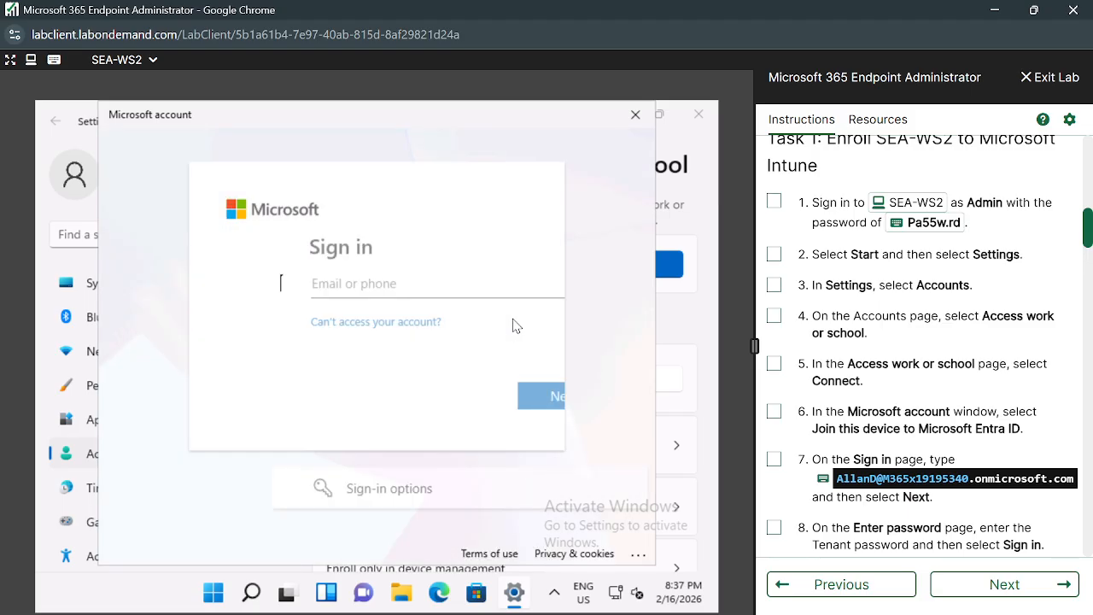
Enter the user's email address in the Entra sign-in and continue to the password page.
click(461, 279)
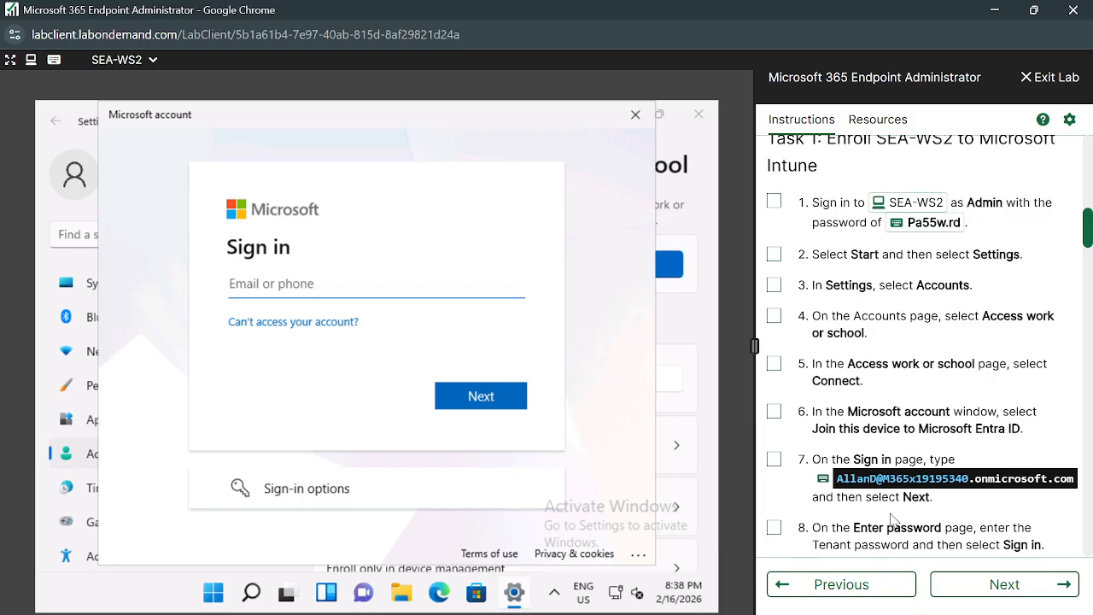
click(823, 480)
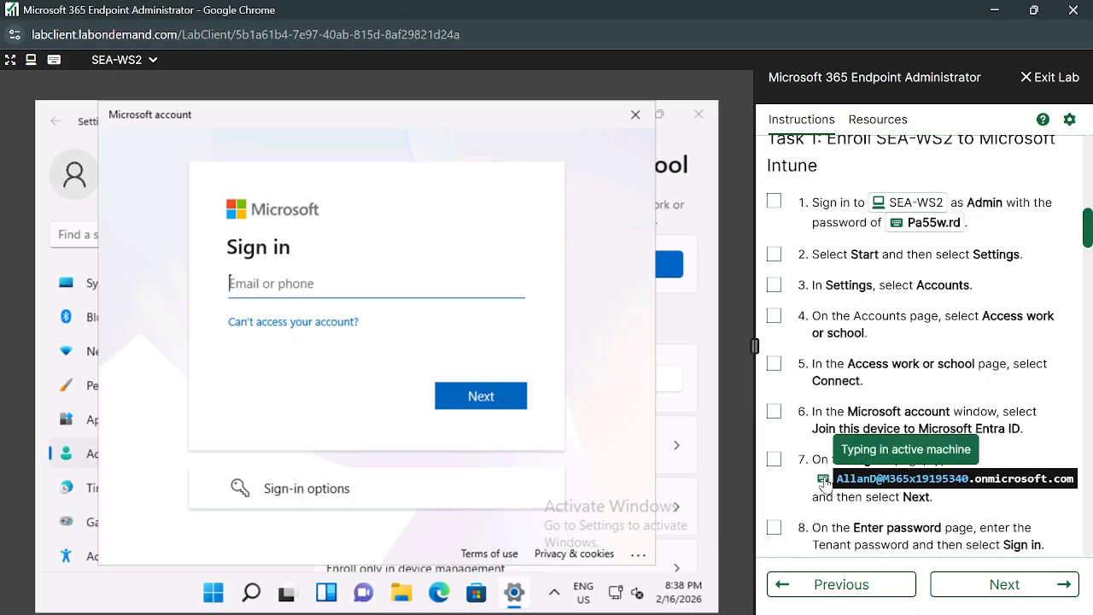
click(480, 401)
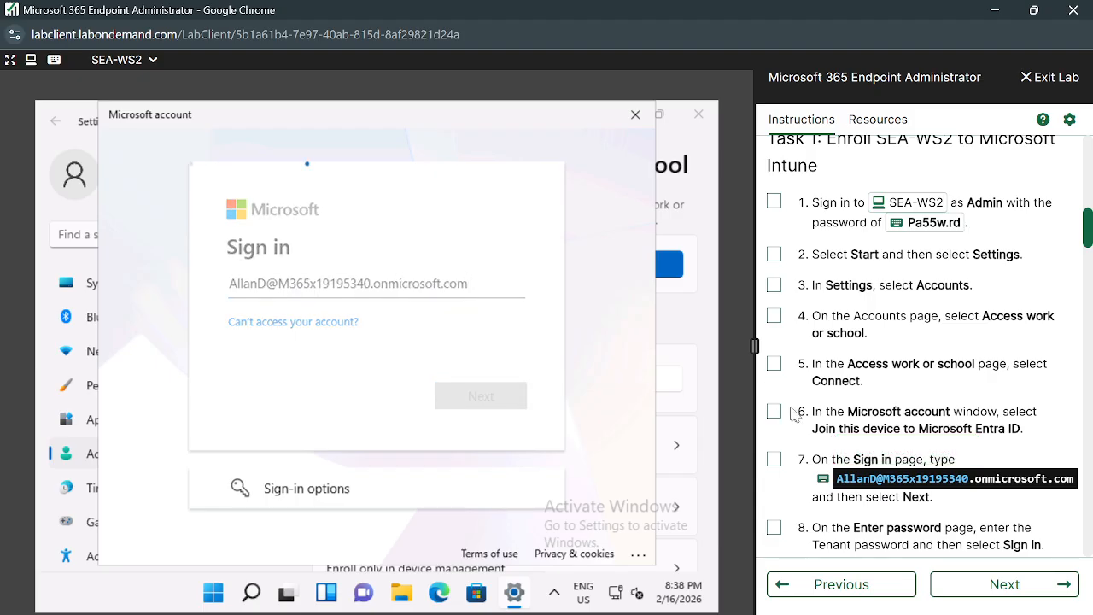
scroll(822, 421, down, 1)
scroll(823, 427, down, 2)
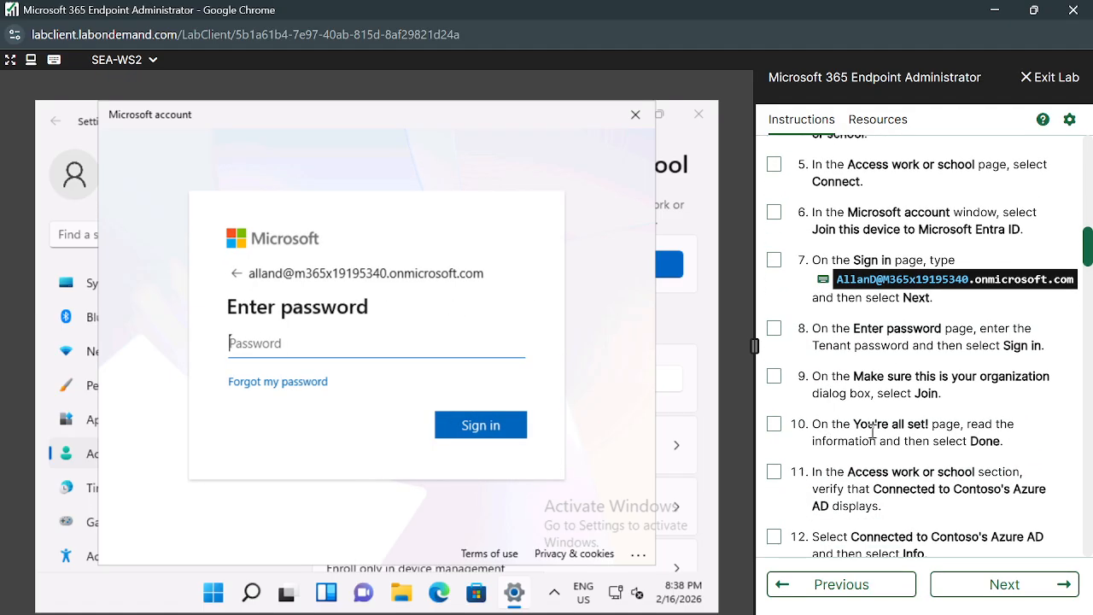
scroll(872, 431, down, 3)
scroll(872, 431, up, 2)
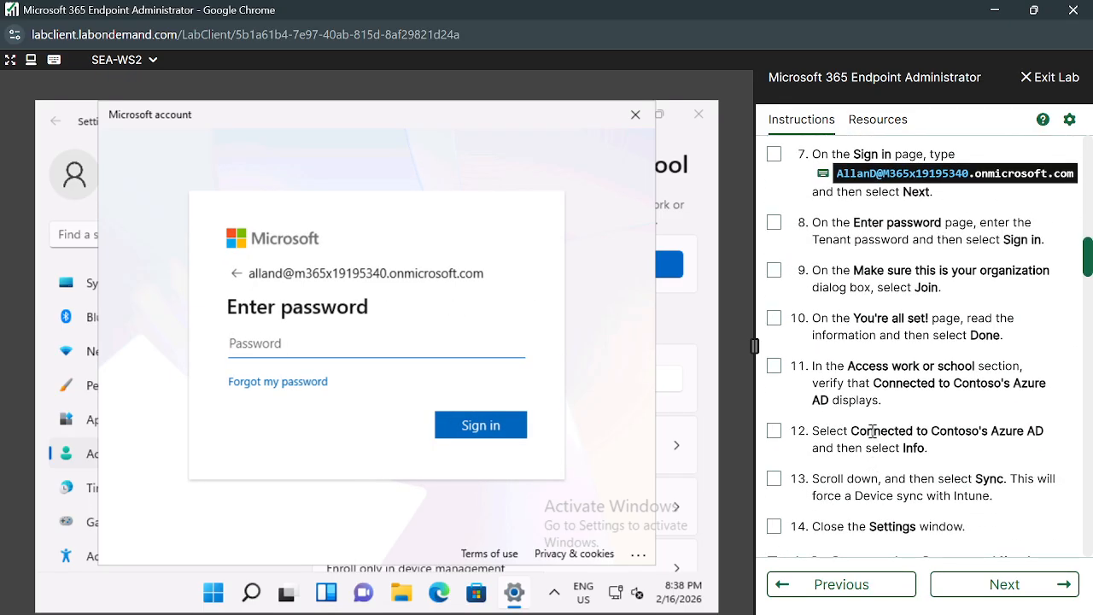
scroll(872, 430, up, 1)
scroll(872, 430, up, 1)
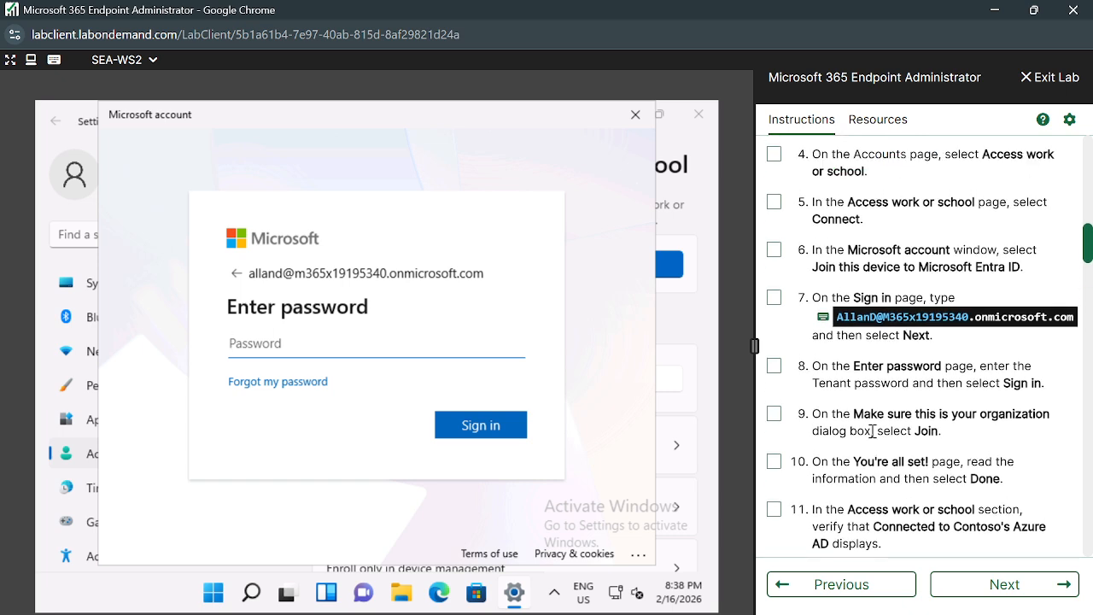
scroll(871, 430, up, 4)
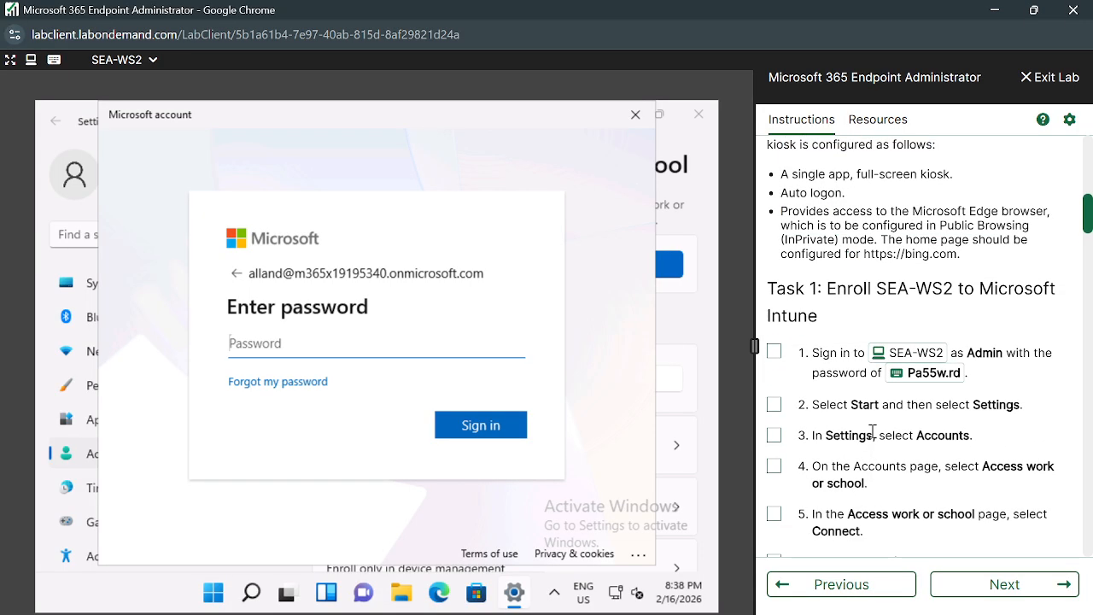
scroll(872, 431, down, 5)
scroll(871, 430, down, 2)
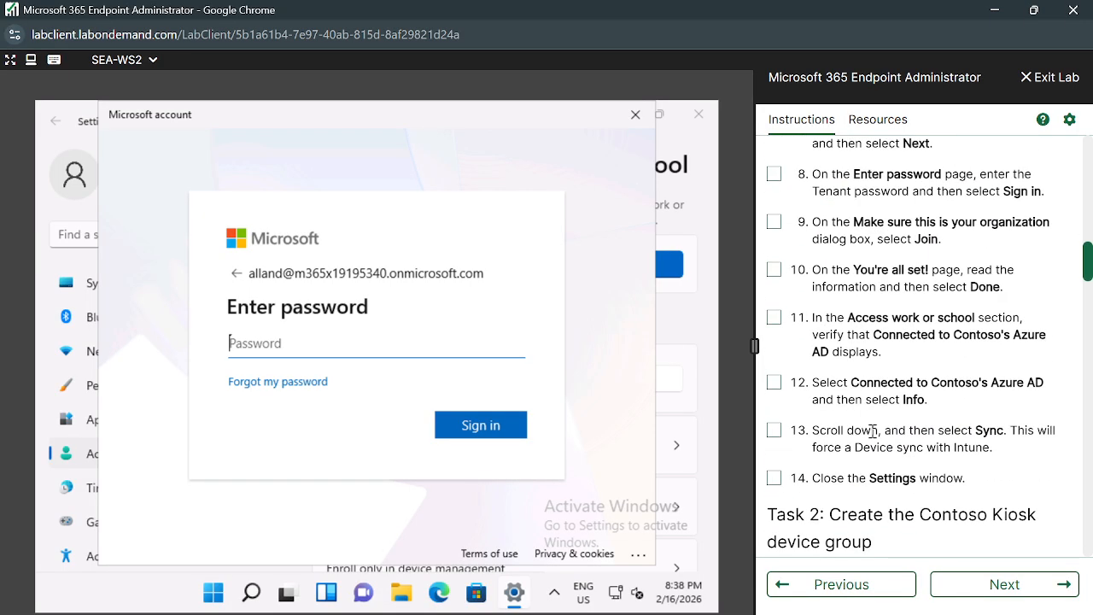
scroll(872, 431, down, 1)
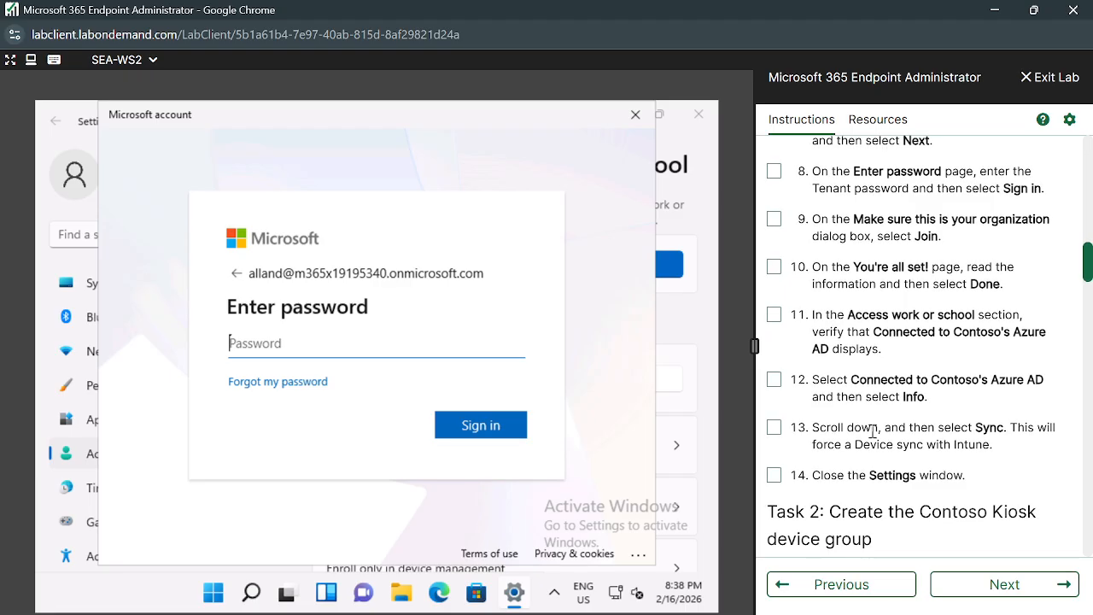
scroll(872, 430, up, 1)
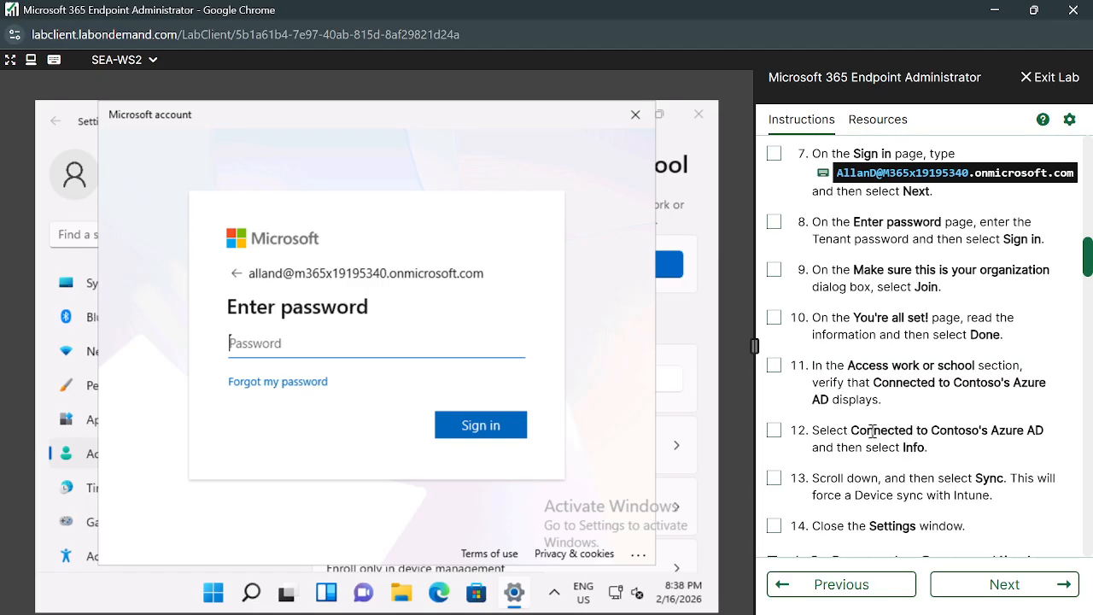
scroll(932, 365, down, 5)
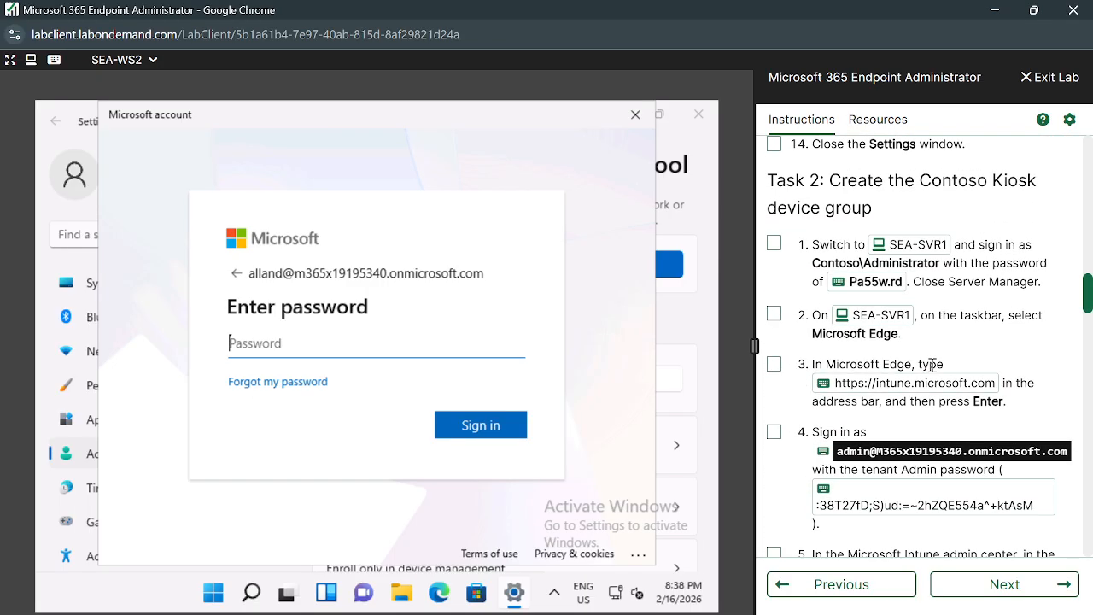
scroll(933, 365, down, 1)
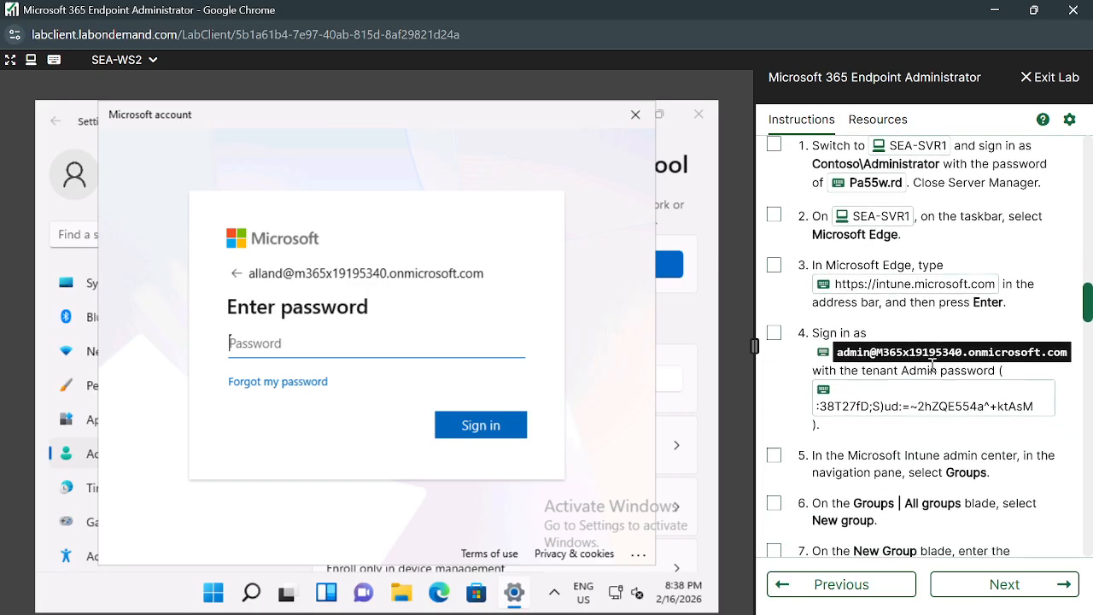
Submit the account password, which is rejected as incorrect, then check the lab's credentials.
click(822, 391)
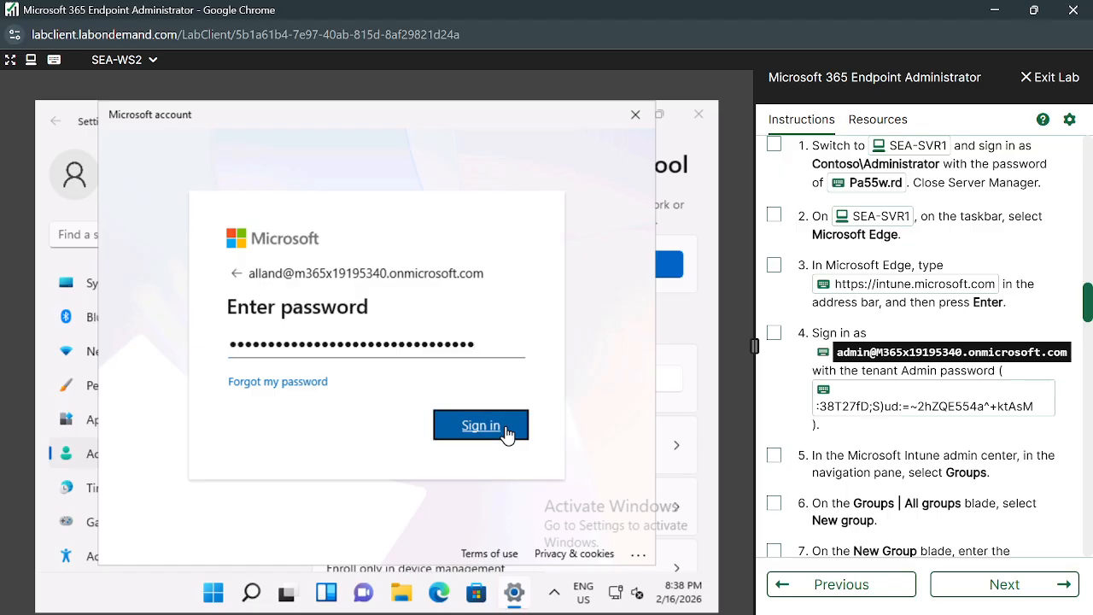
click(504, 427)
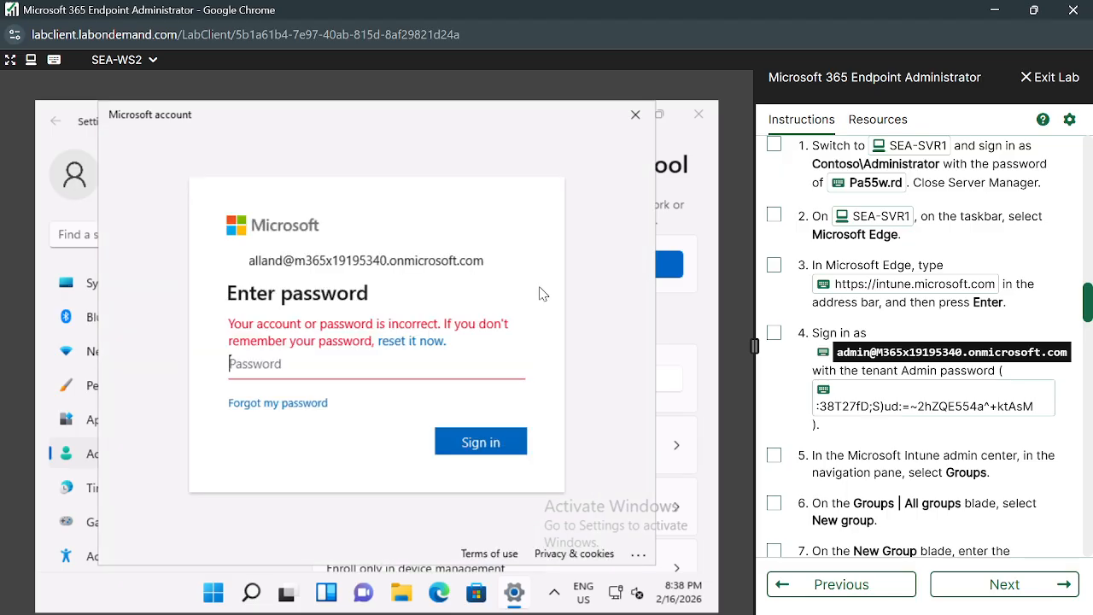
scroll(883, 348, up, 10)
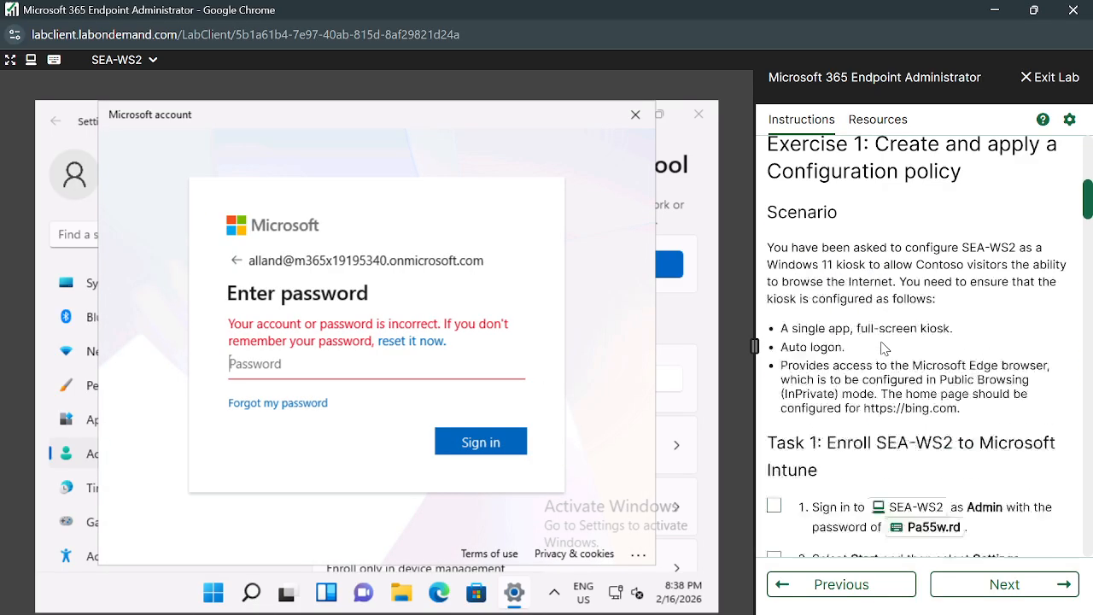
scroll(884, 348, up, 5)
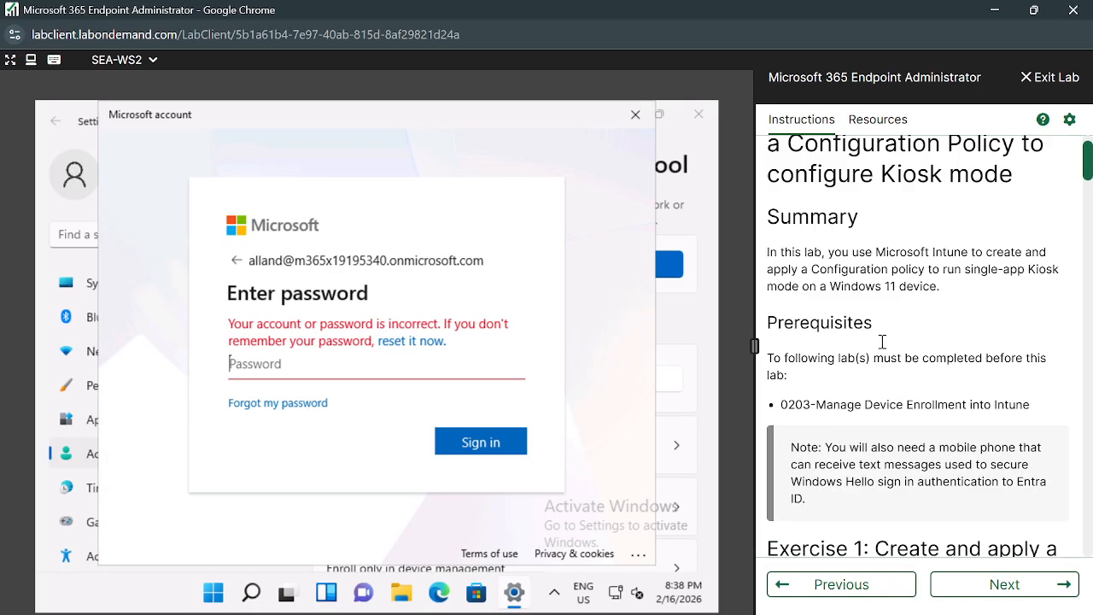
click(871, 124)
scroll(910, 332, down, 3)
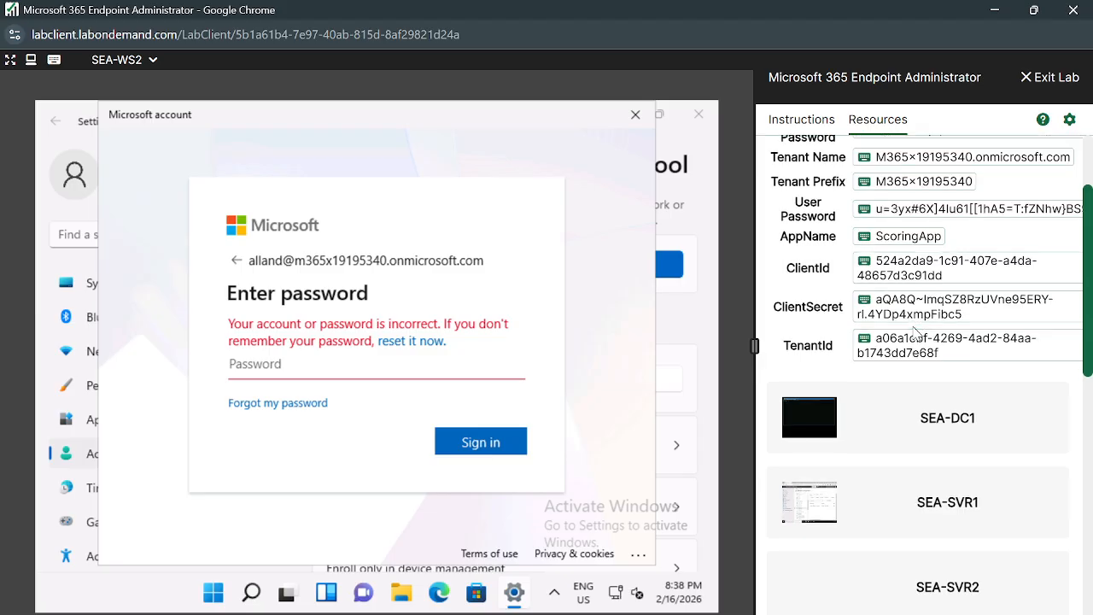
scroll(897, 290, up, 2)
Return to the lab instructions, page back two labs, and scroll through that lab.
click(800, 124)
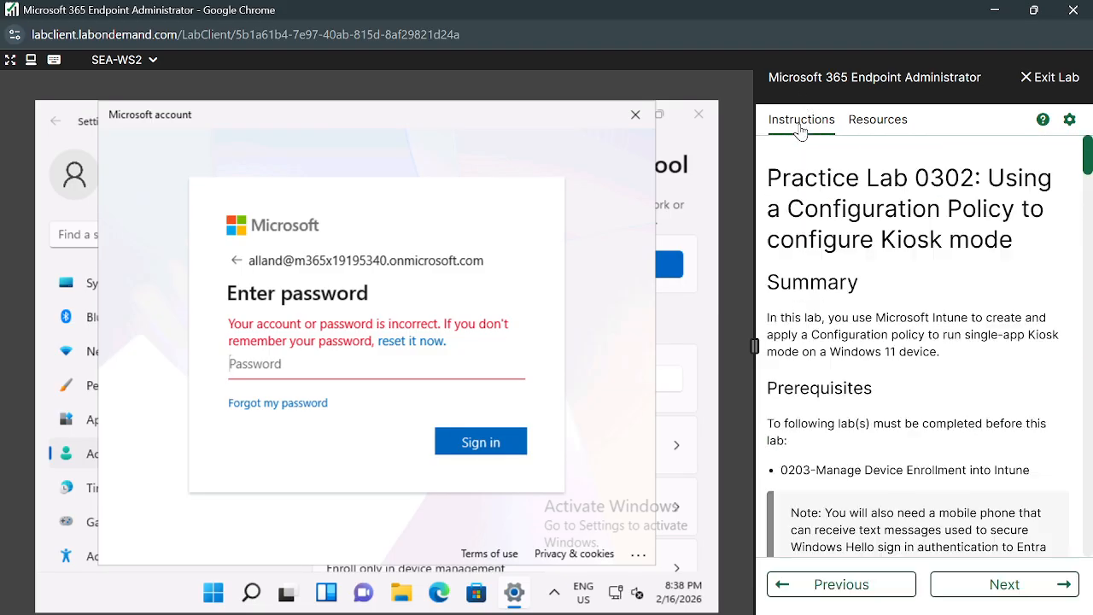
click(841, 584)
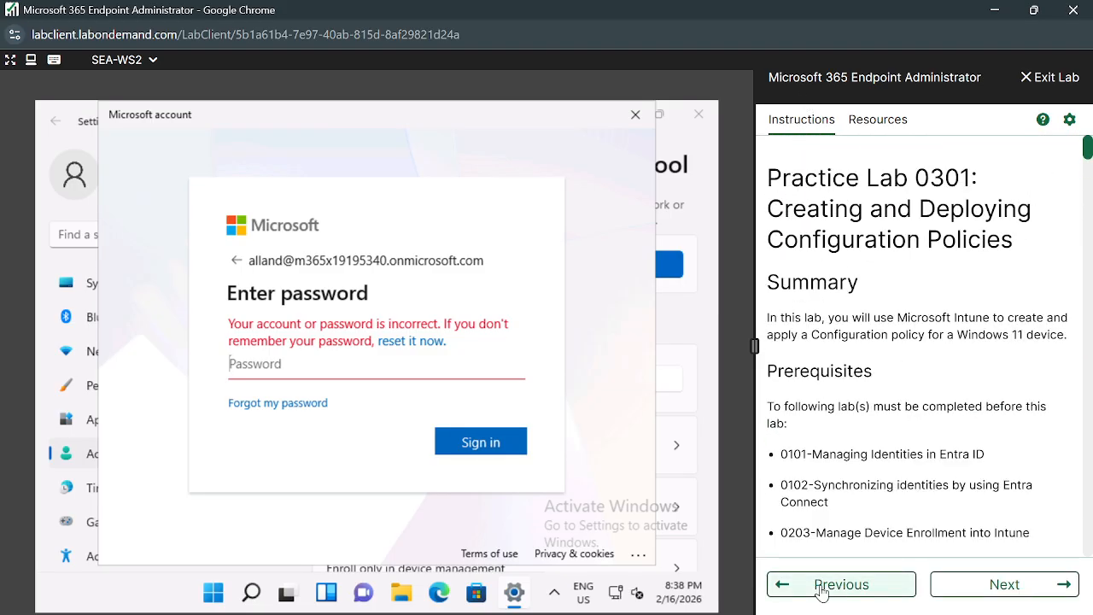
click(841, 584)
scroll(931, 496, down, 10)
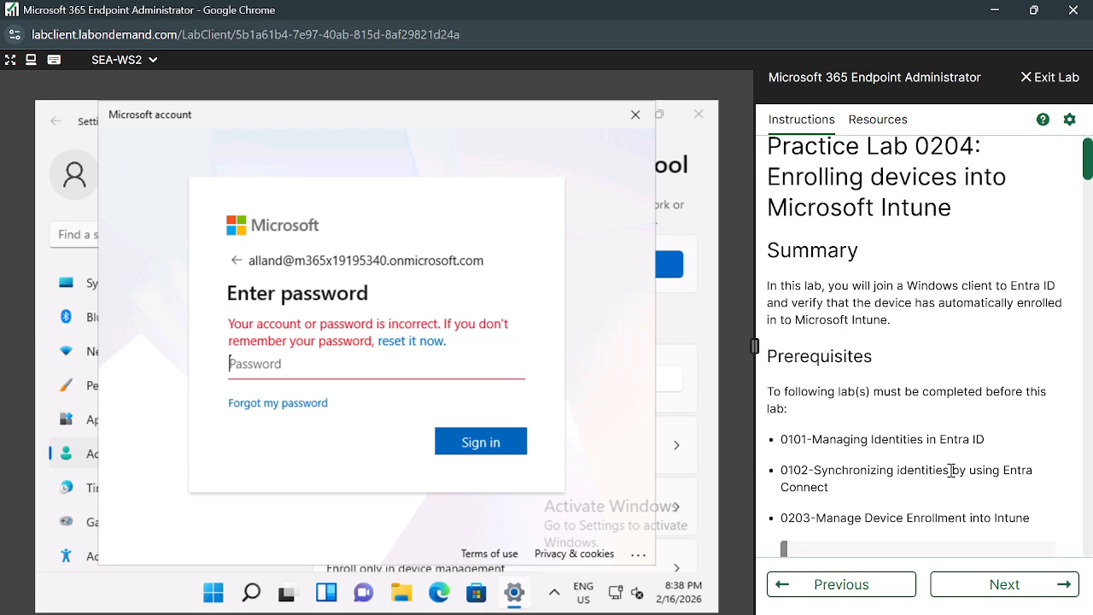
scroll(952, 474, down, 1)
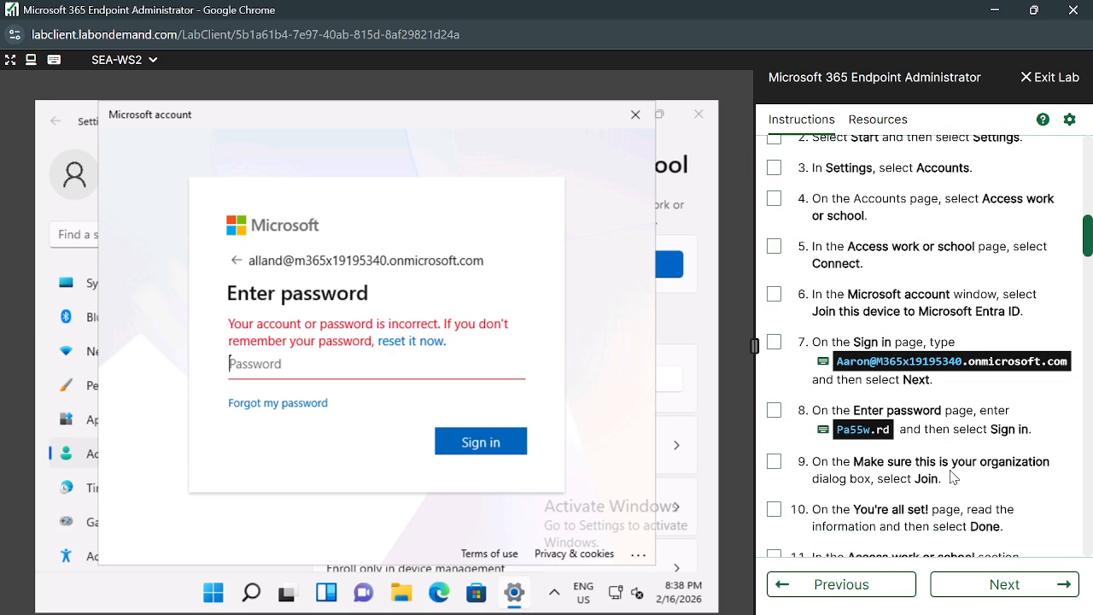
scroll(952, 474, down, 5)
scroll(950, 471, down, 20)
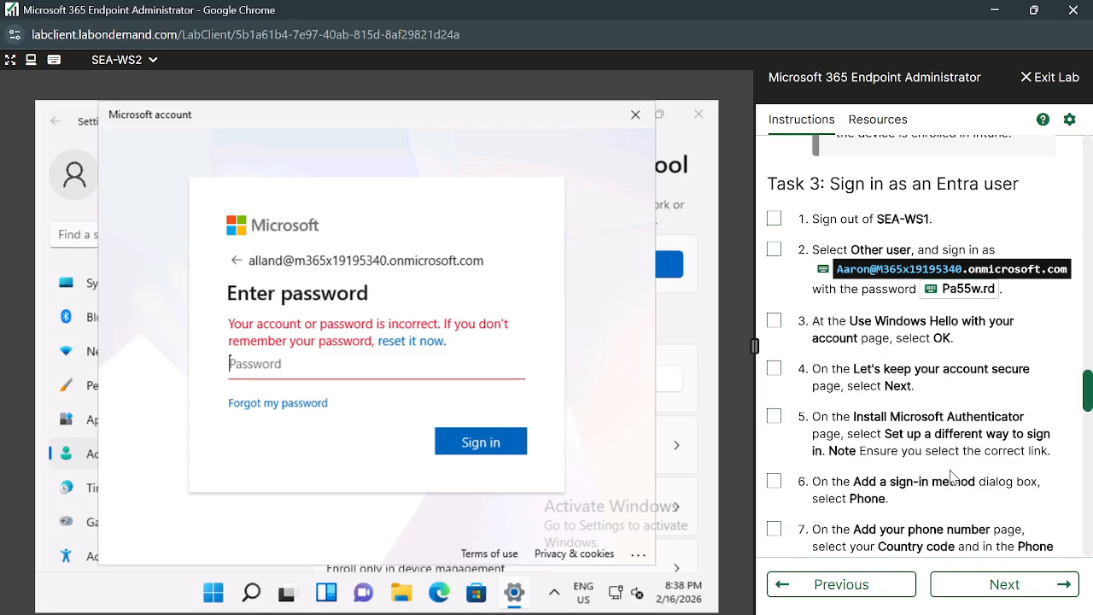
scroll(952, 474, down, 20)
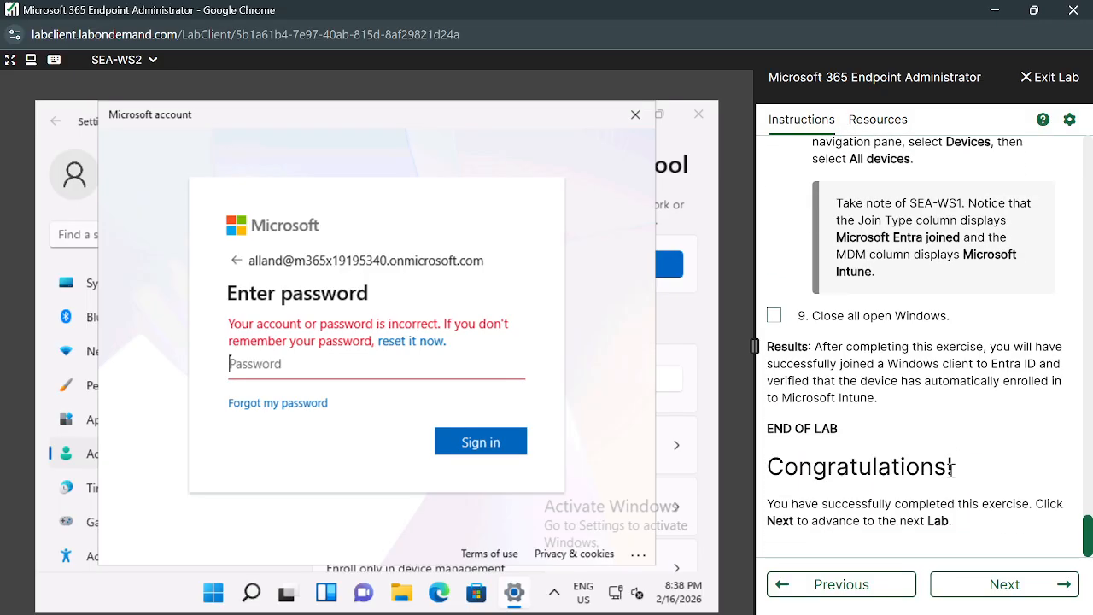
Page forward through Labs 0301 and 0302, scrolling each, then go back with Previous.
click(1004, 584)
scroll(972, 402, down, 10)
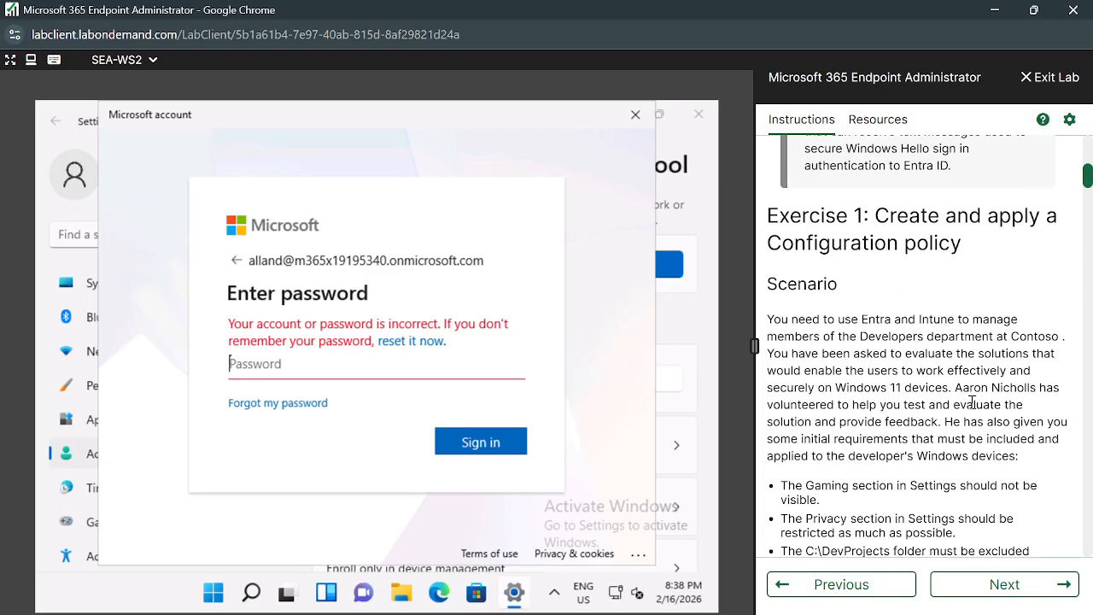
scroll(972, 402, down, 15)
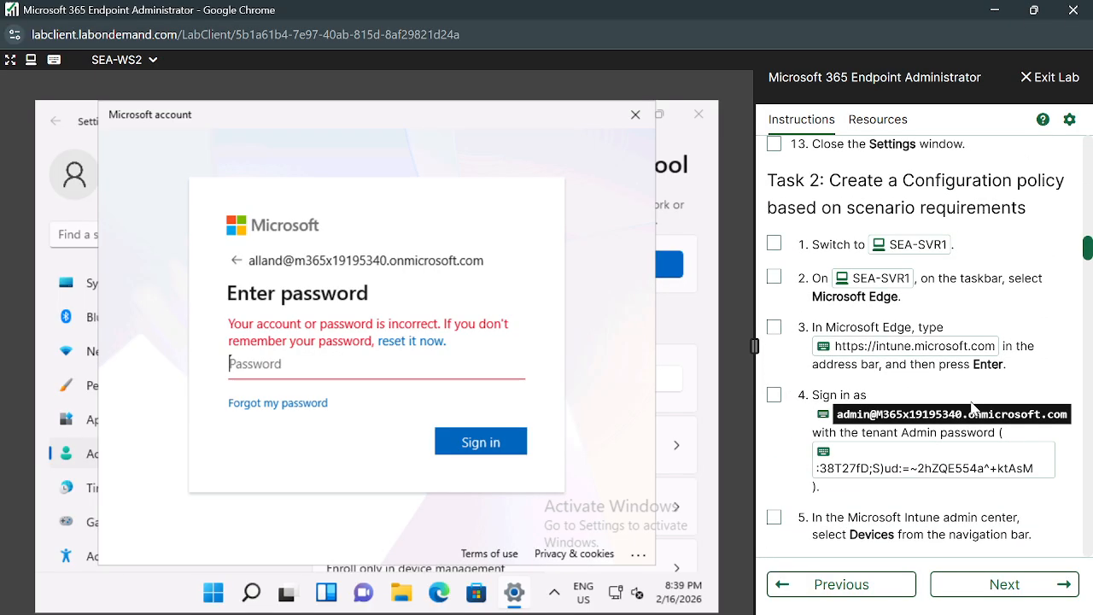
scroll(972, 408, down, 15)
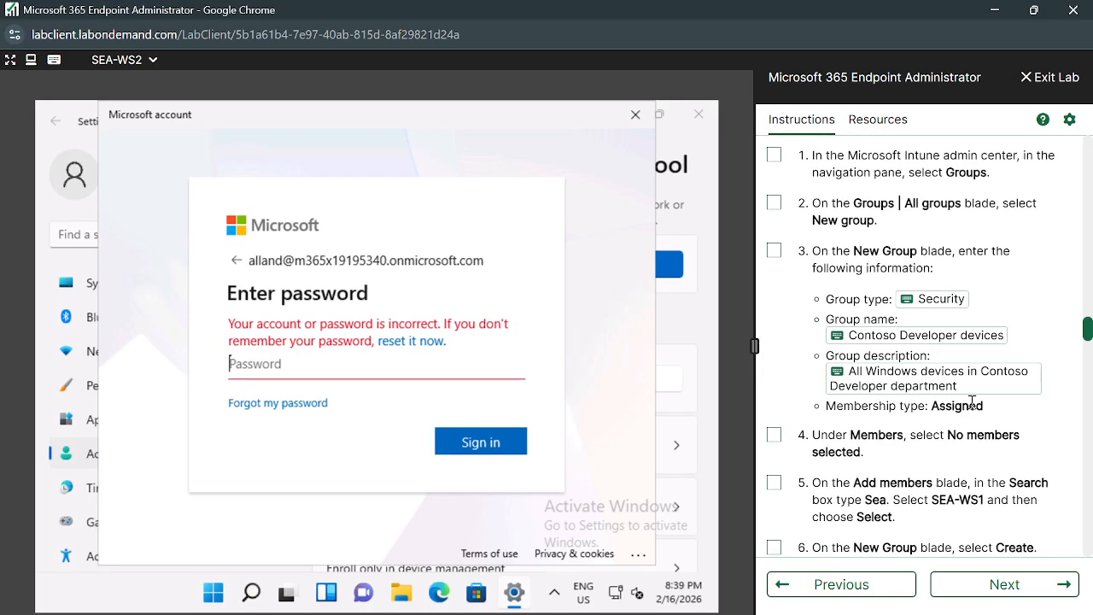
scroll(972, 401, down, 20)
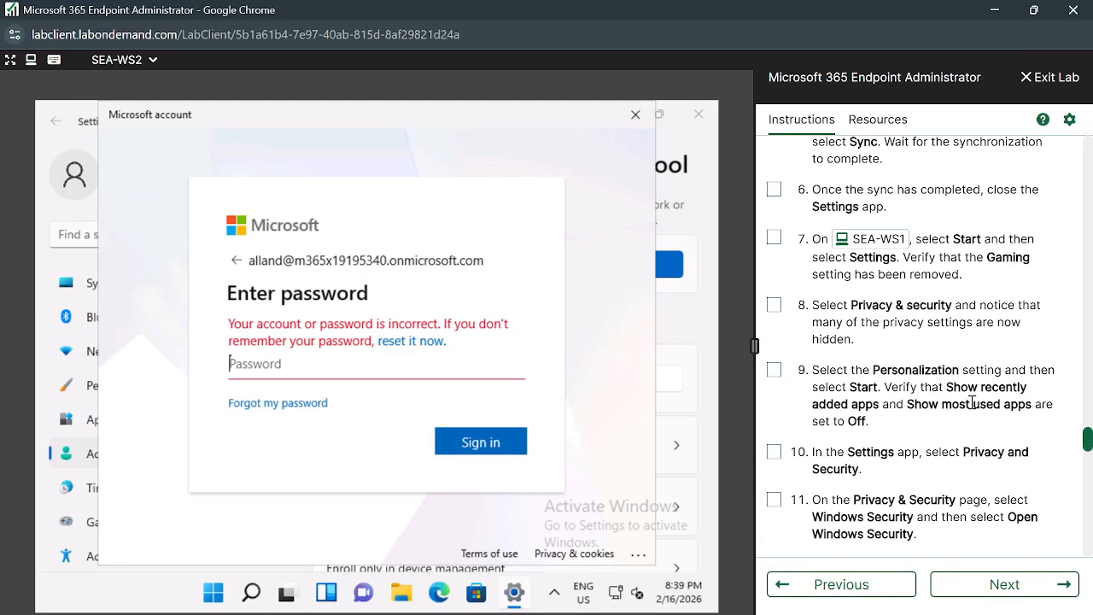
scroll(972, 401, down, 4)
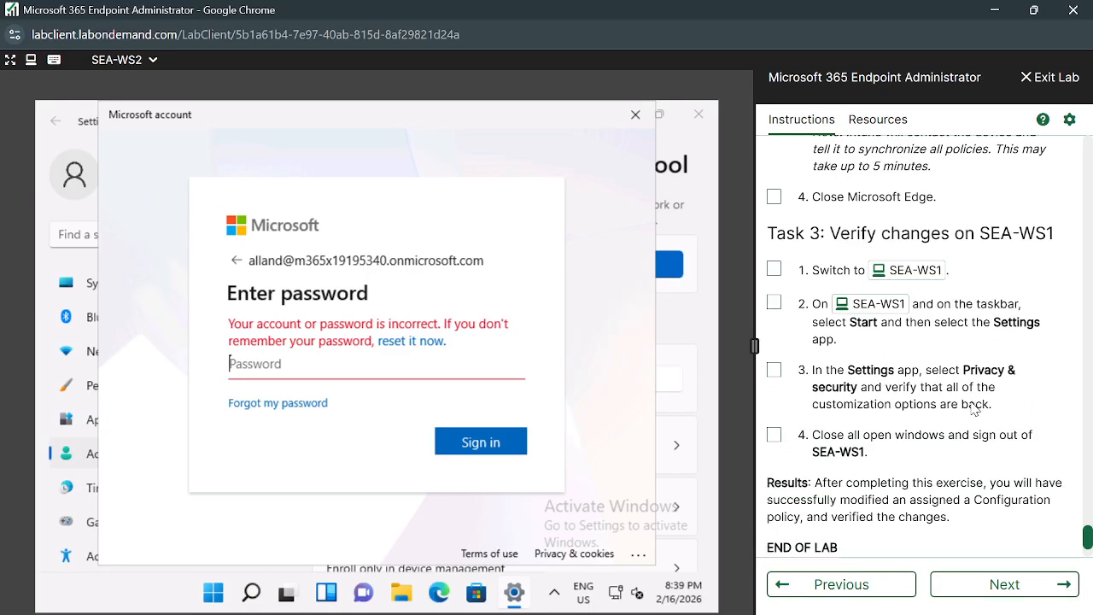
click(1006, 584)
scroll(982, 407, down, 8)
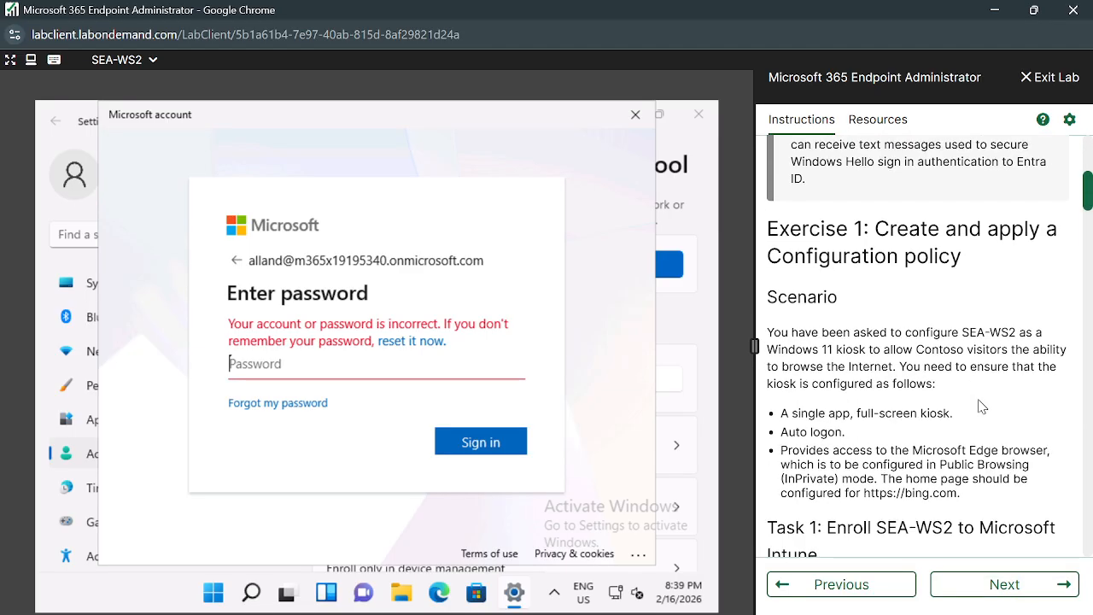
scroll(980, 406, down, 8)
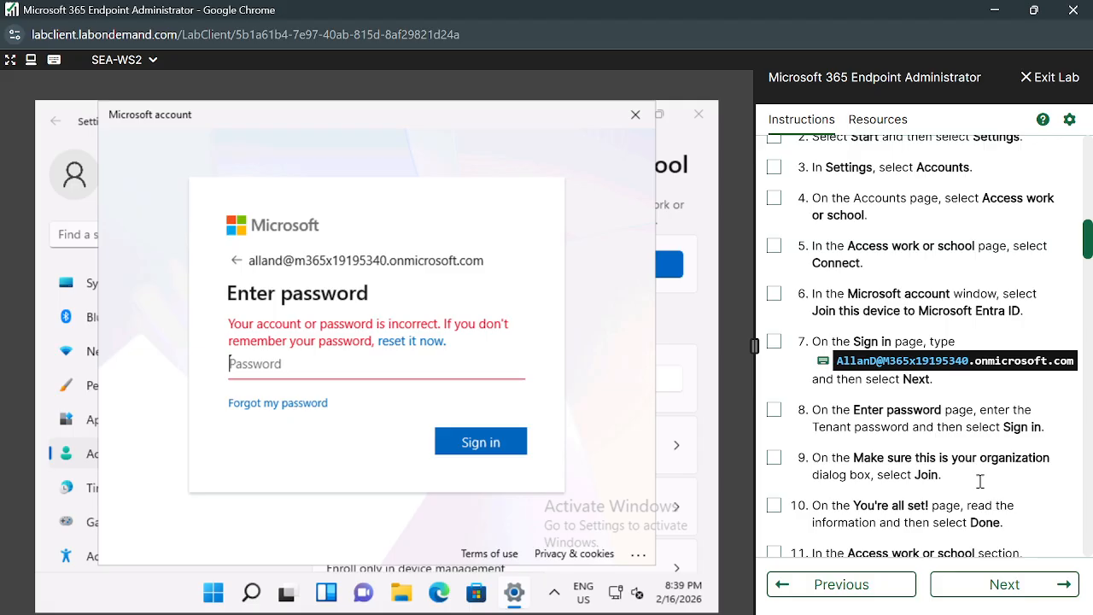
scroll(901, 399, down, 5)
scroll(898, 394, up, 5)
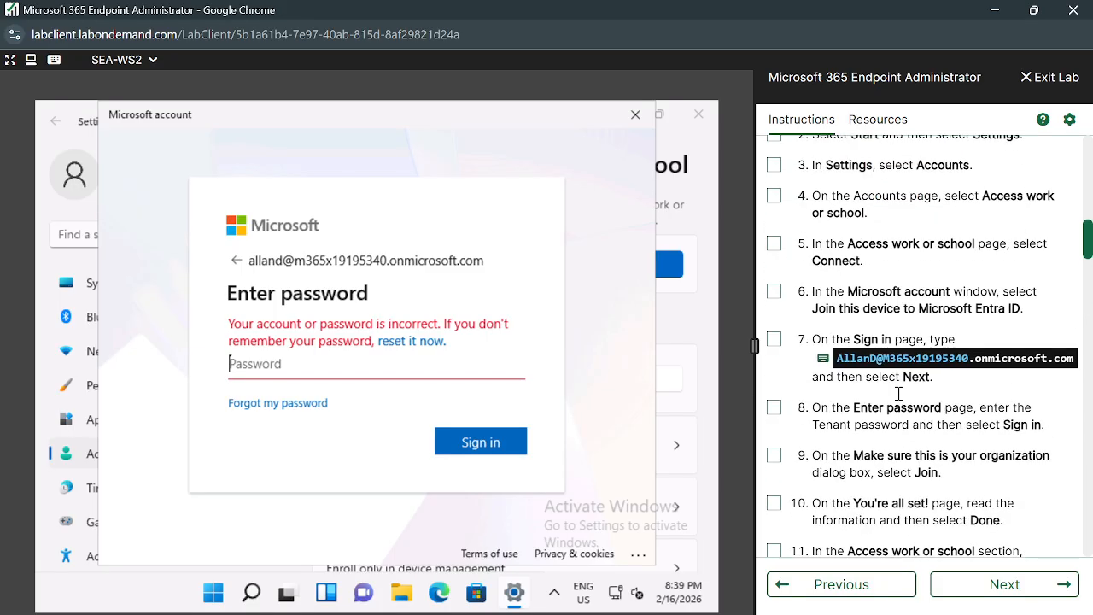
scroll(899, 393, down, 6)
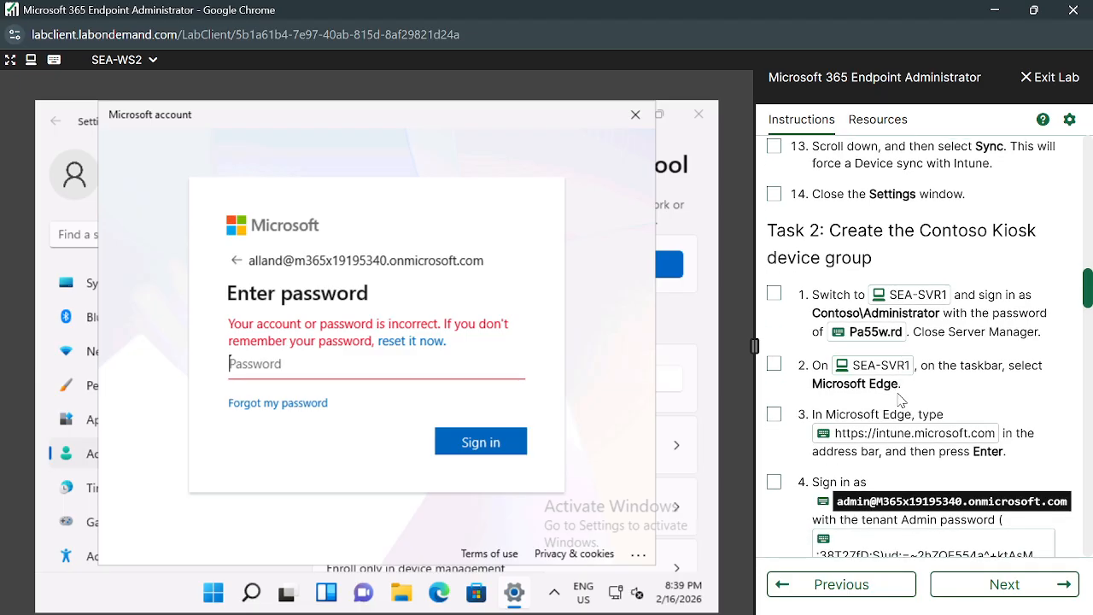
scroll(899, 396, up, 15)
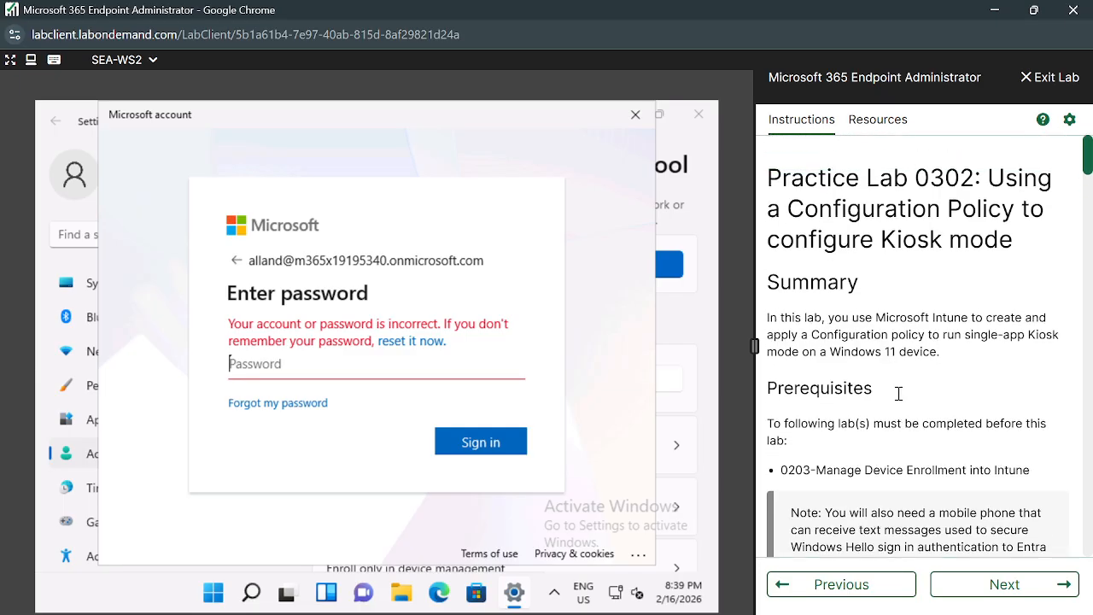
click(841, 587)
Step back two labs in the Skillable instructions and scroll through the earlier lab.
click(841, 588)
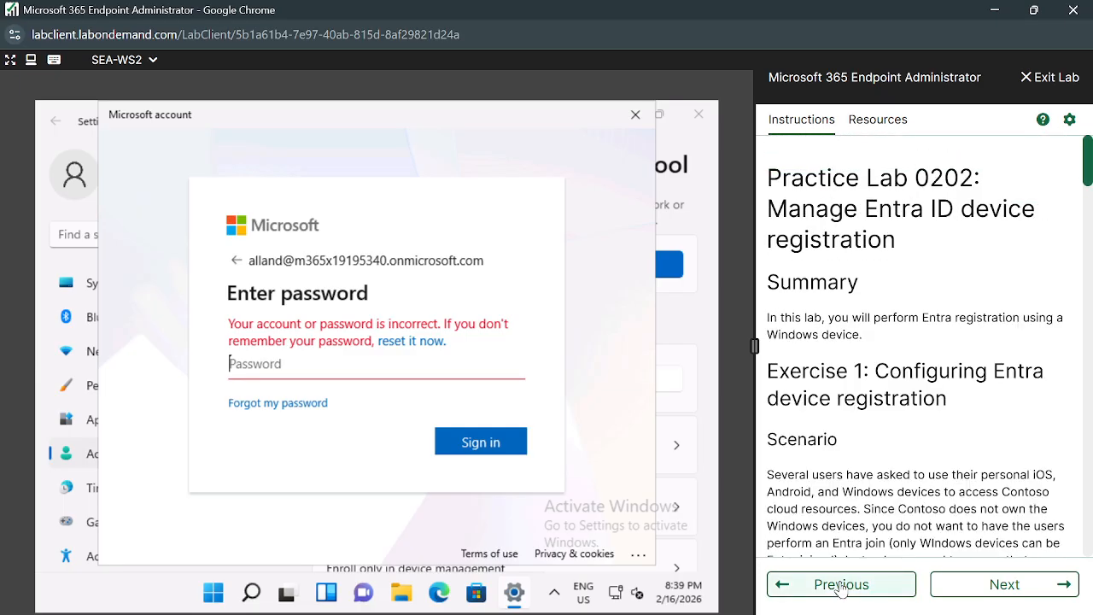
click(841, 587)
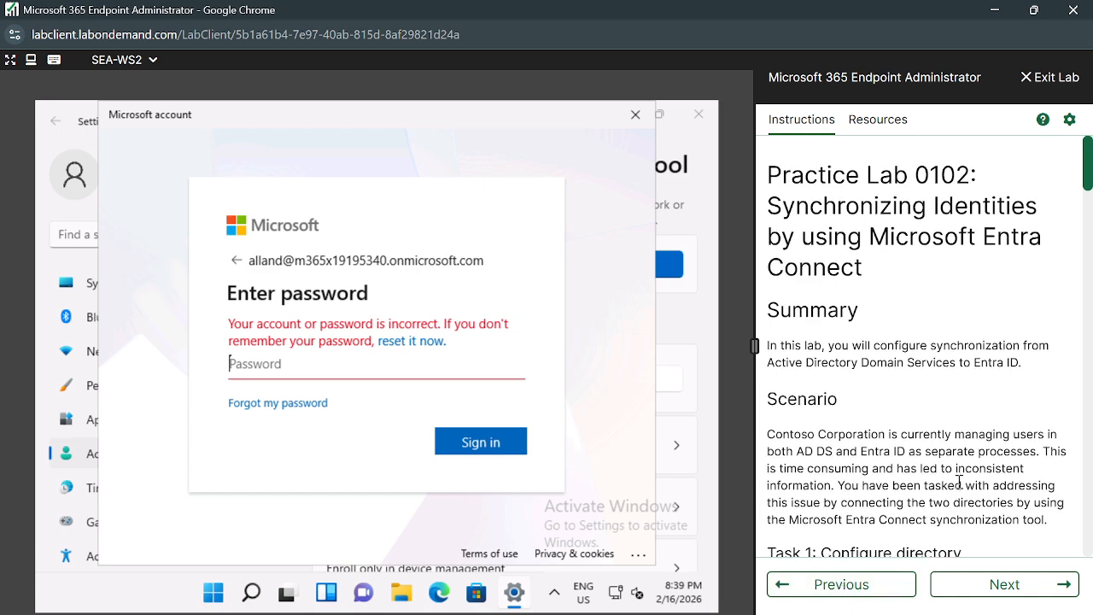
scroll(959, 481, down, 5)
scroll(958, 485, down, 15)
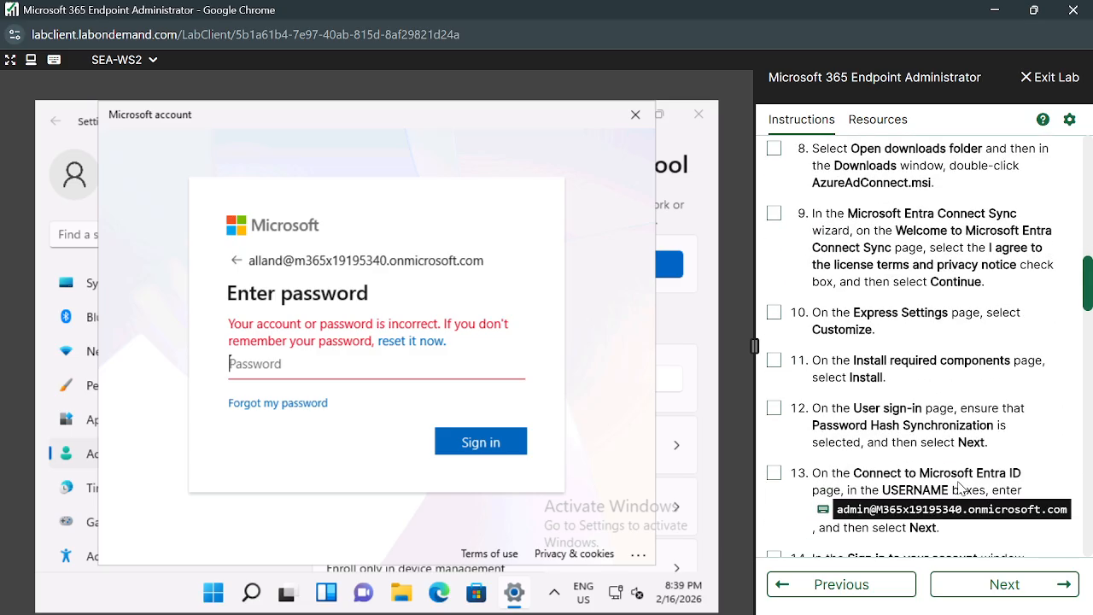
scroll(959, 483, down, 15)
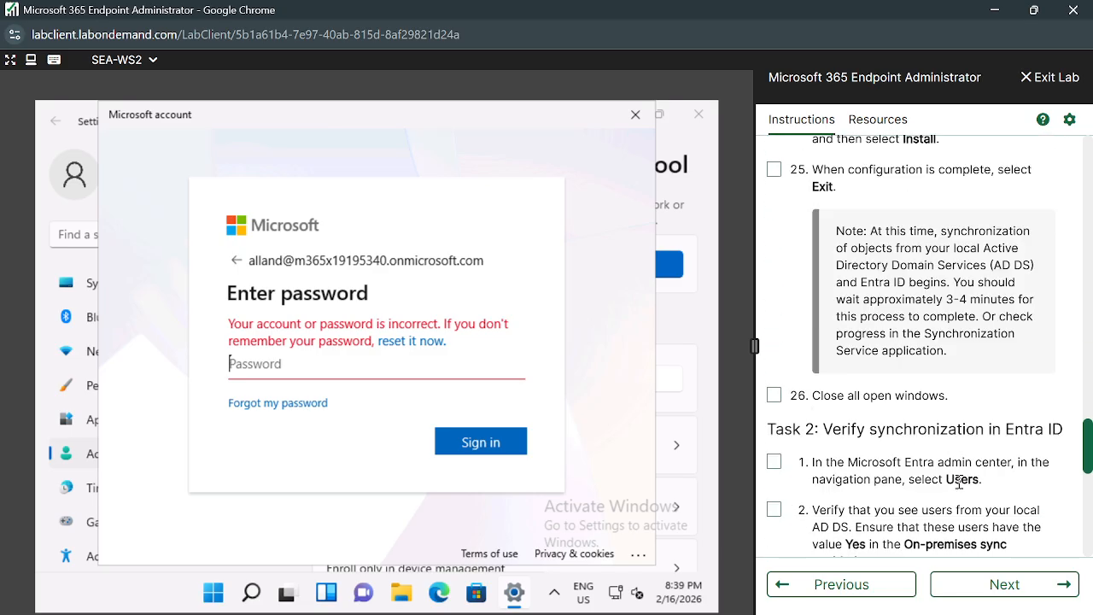
Advance to the next lab's instructions and scroll through them.
click(1000, 584)
scroll(1009, 476, down, 8)
scroll(1008, 476, down, 15)
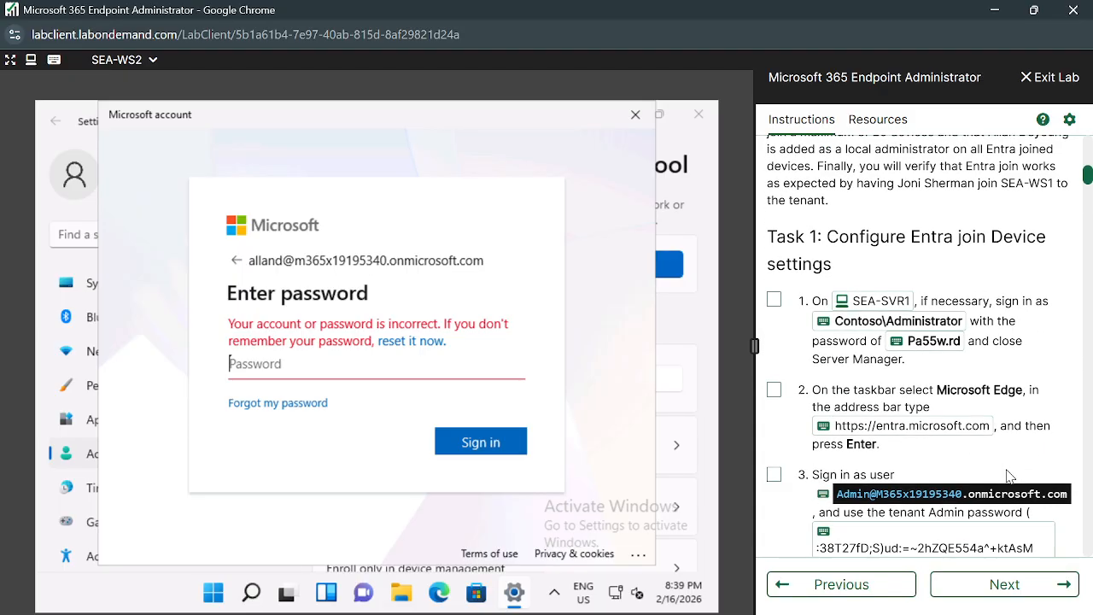
scroll(1007, 469, down, 2)
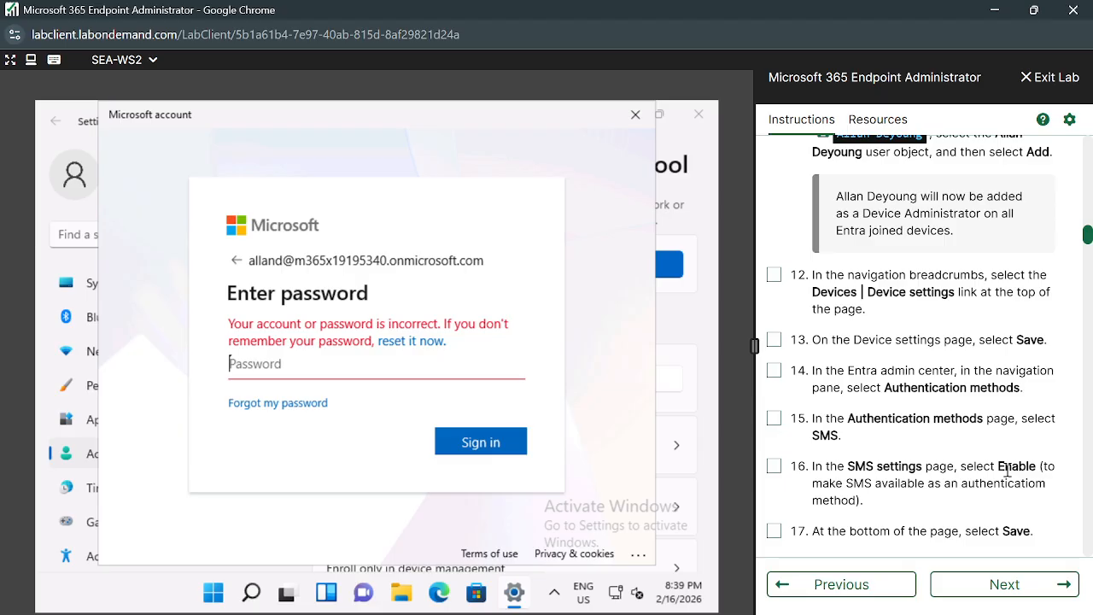
scroll(1008, 468, up, 1)
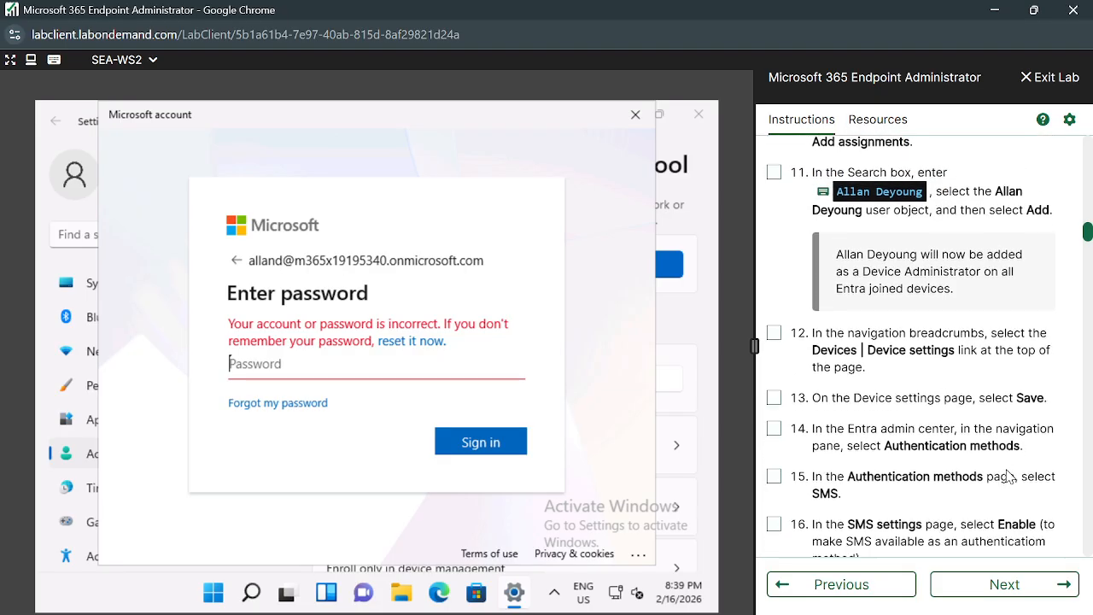
scroll(1008, 476, down, 7)
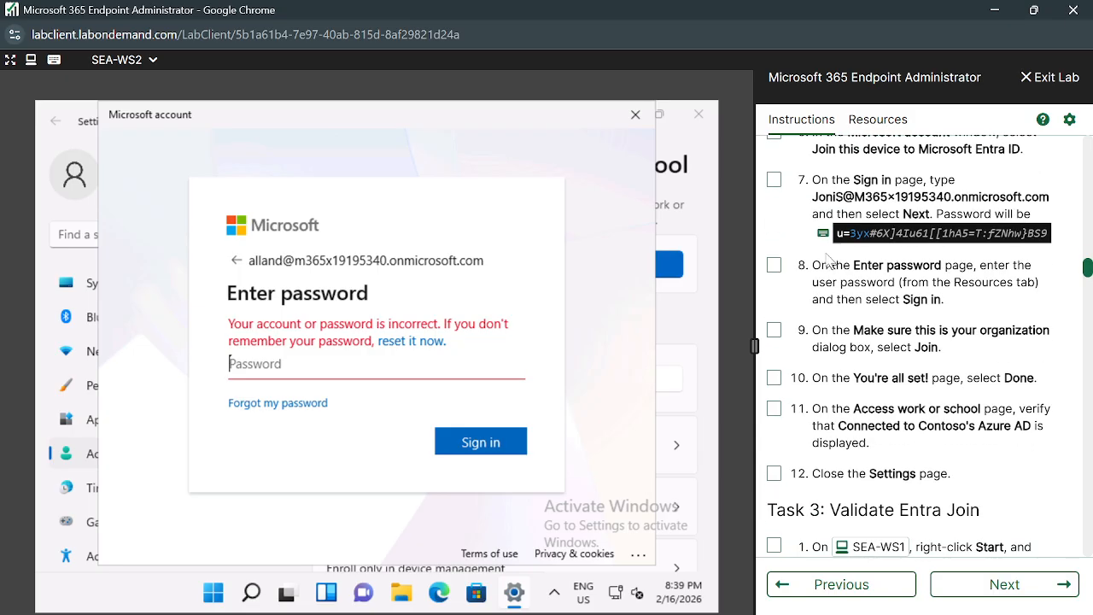
scroll(929, 327, up, 3)
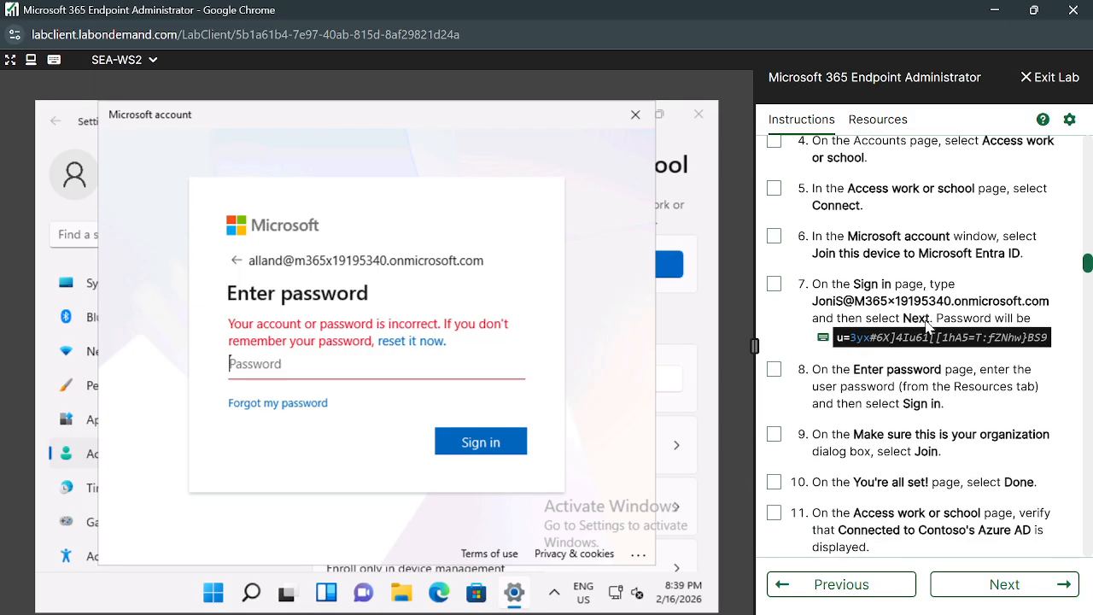
scroll(928, 327, down, 3)
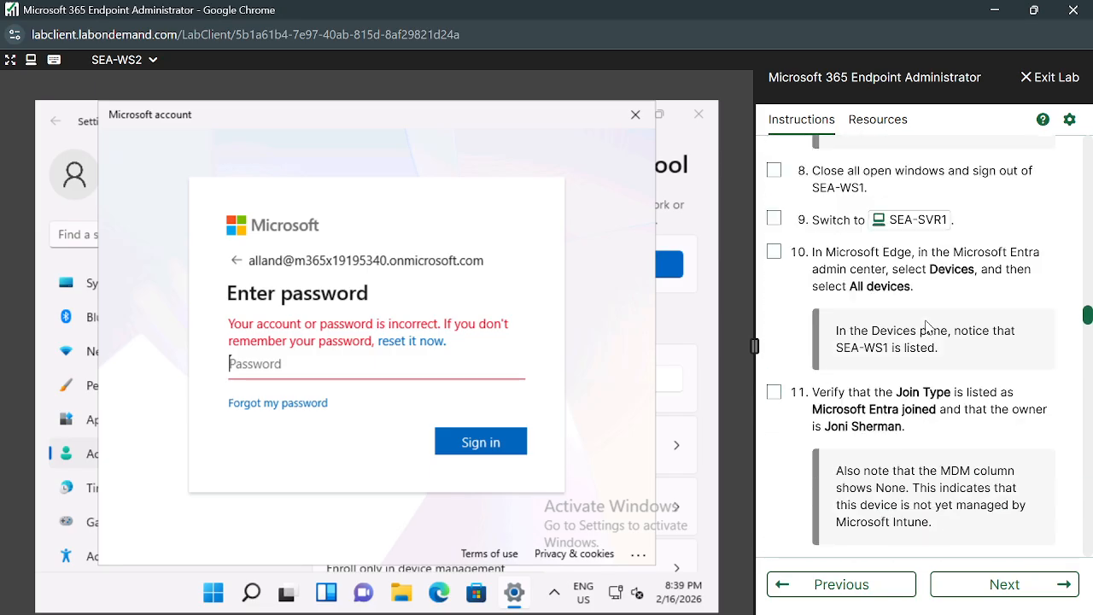
scroll(928, 326, down, 3)
scroll(929, 327, down, 2)
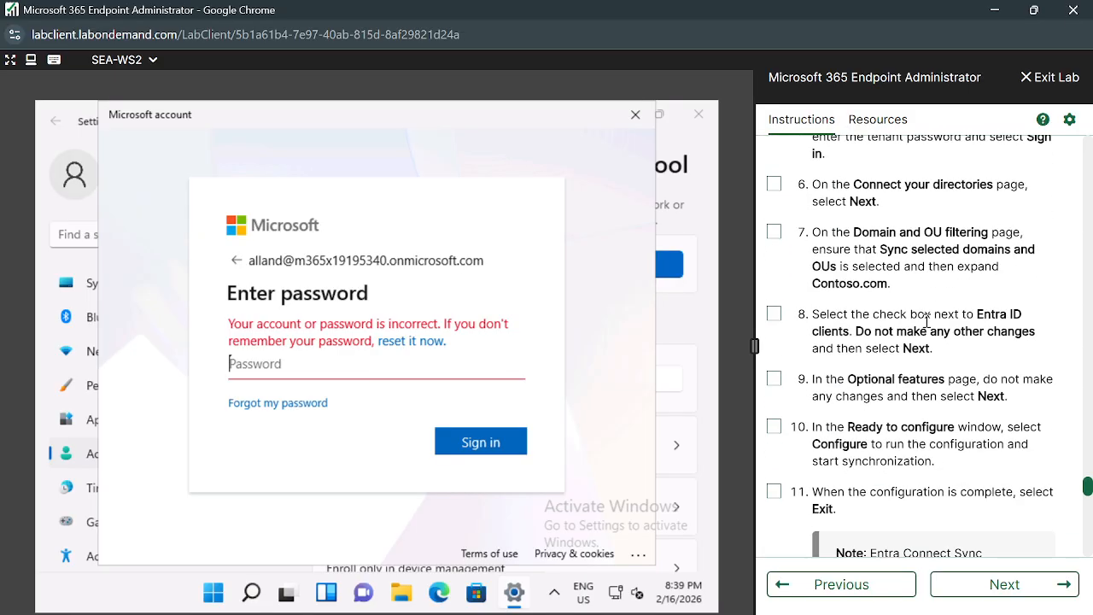
scroll(926, 320, down, 10)
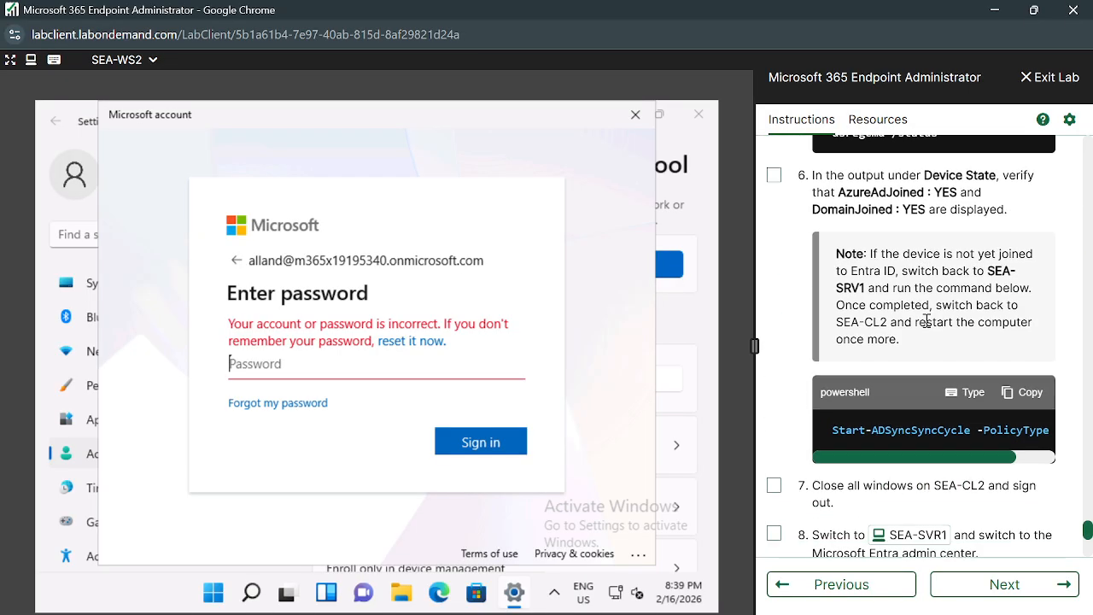
scroll(926, 325, up, 3)
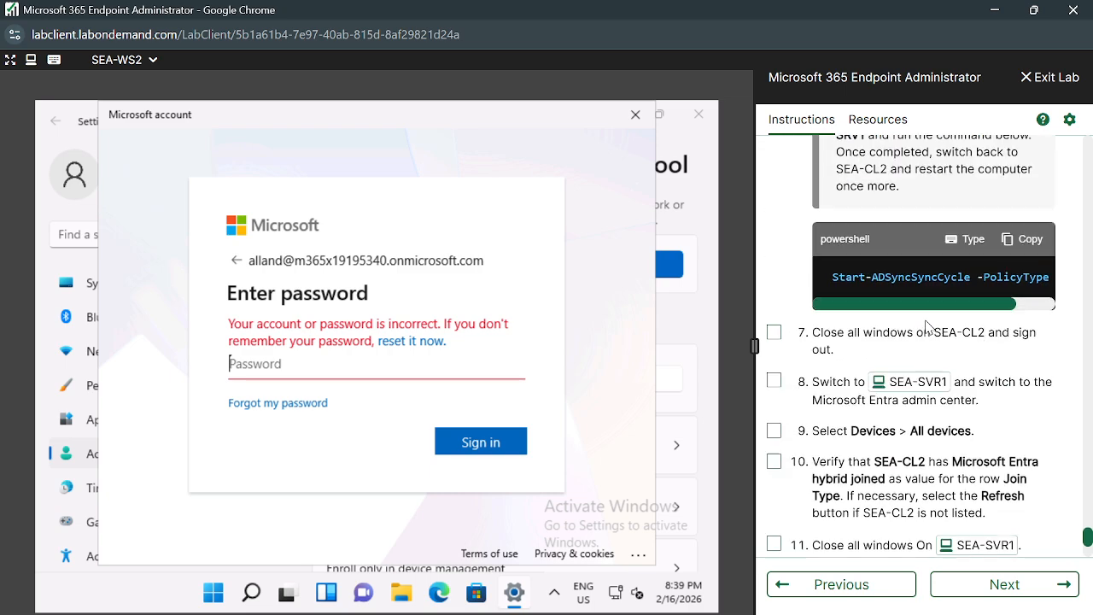
Skim Practice Lab 0202's instructions, then go back to the previous lab's page.
click(999, 583)
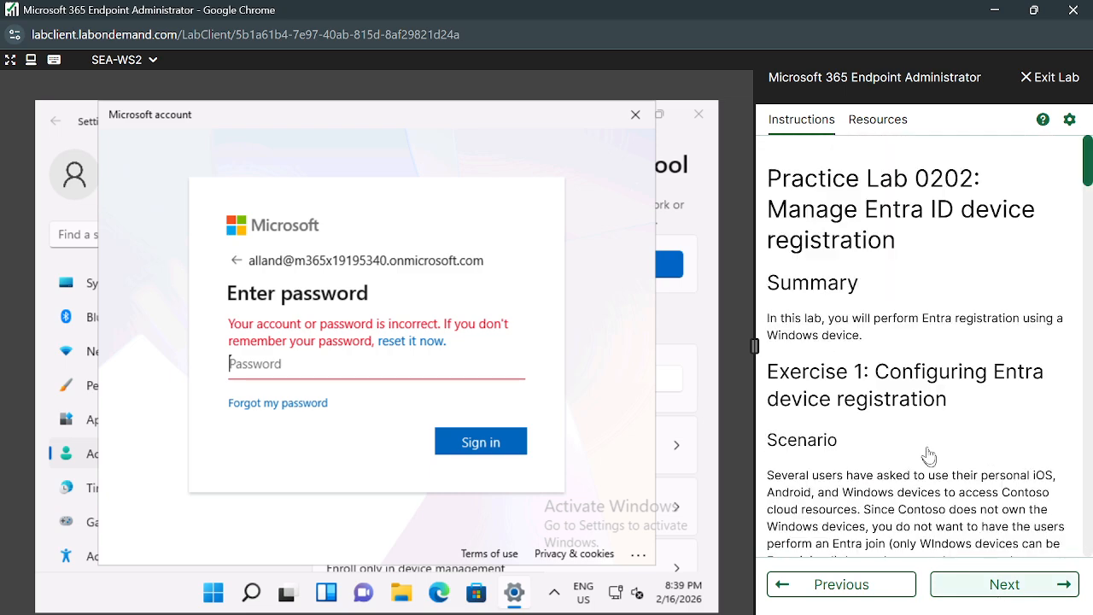
scroll(929, 450, down, 16)
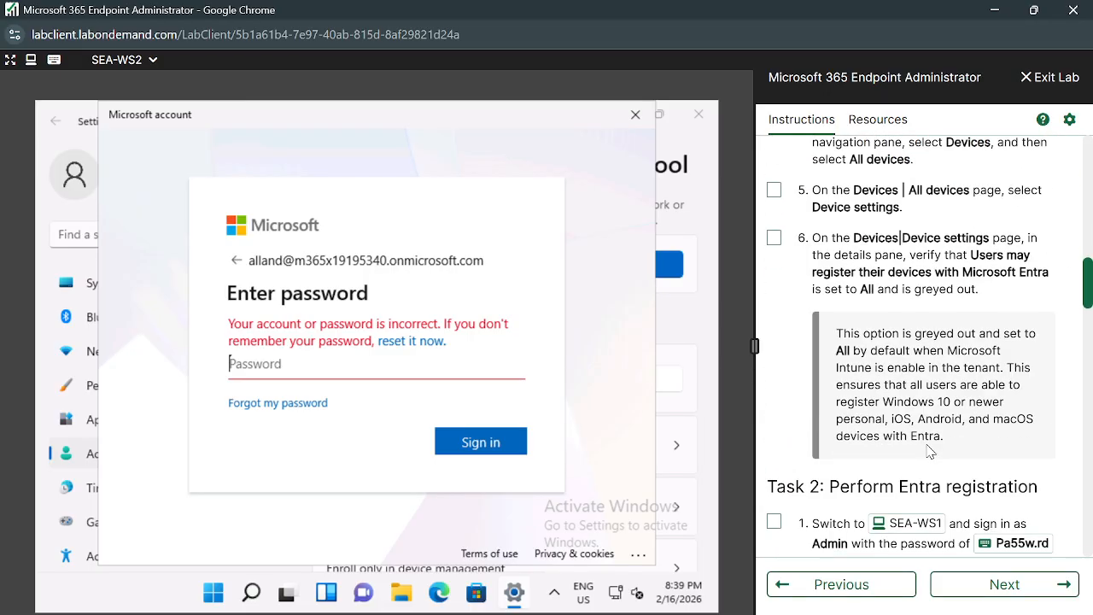
scroll(928, 450, down, 15)
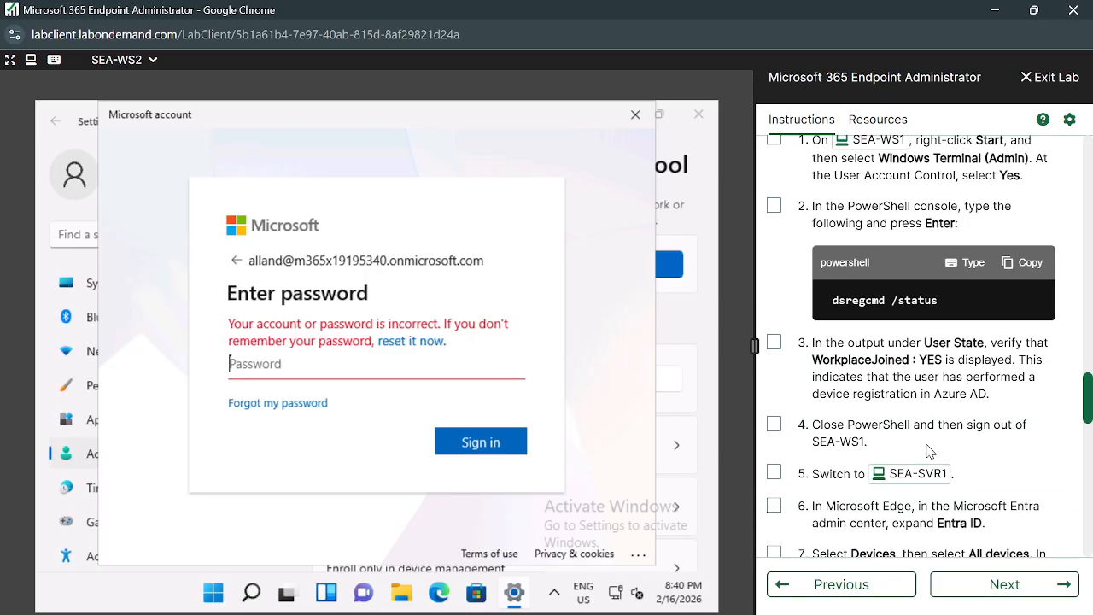
scroll(929, 448, down, 12)
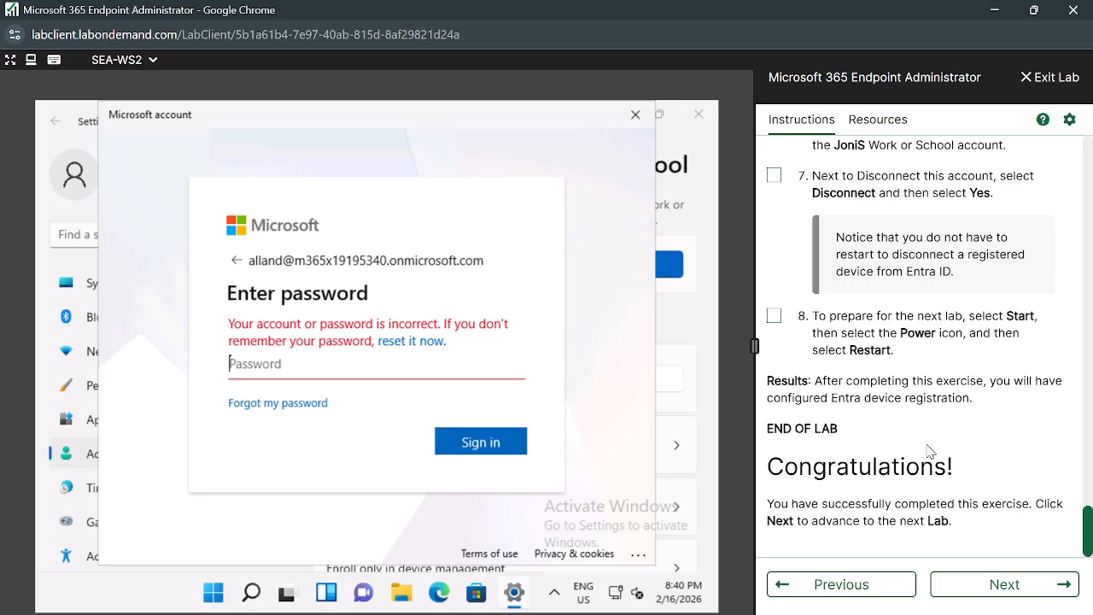
click(832, 586)
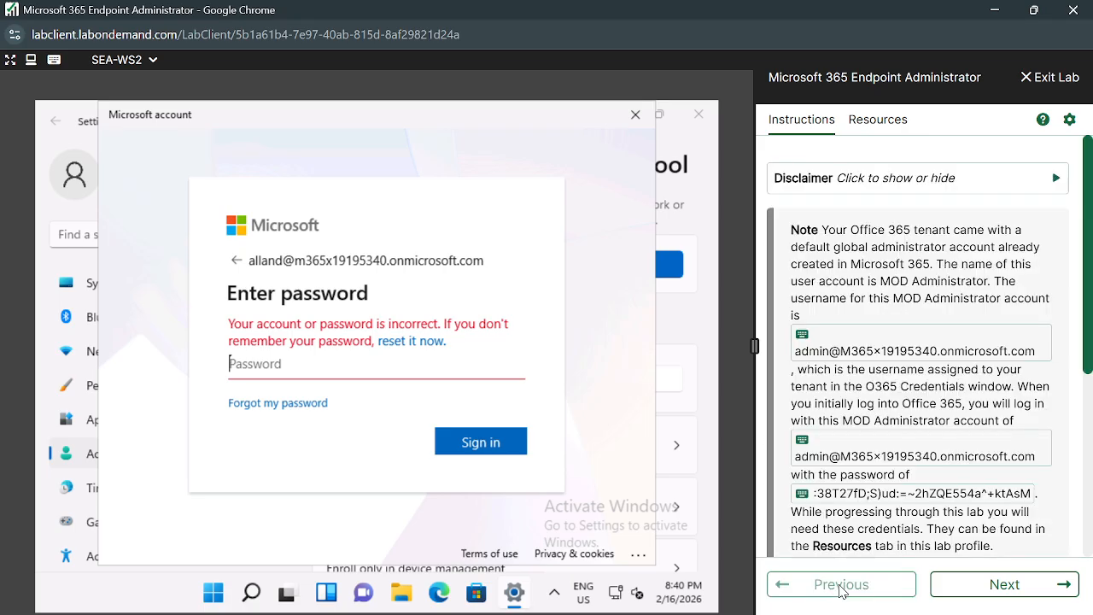
Advance to Practice Lab 0101 and scroll to Task 1 step 19's new-user Password.
scroll(965, 540, down, 4)
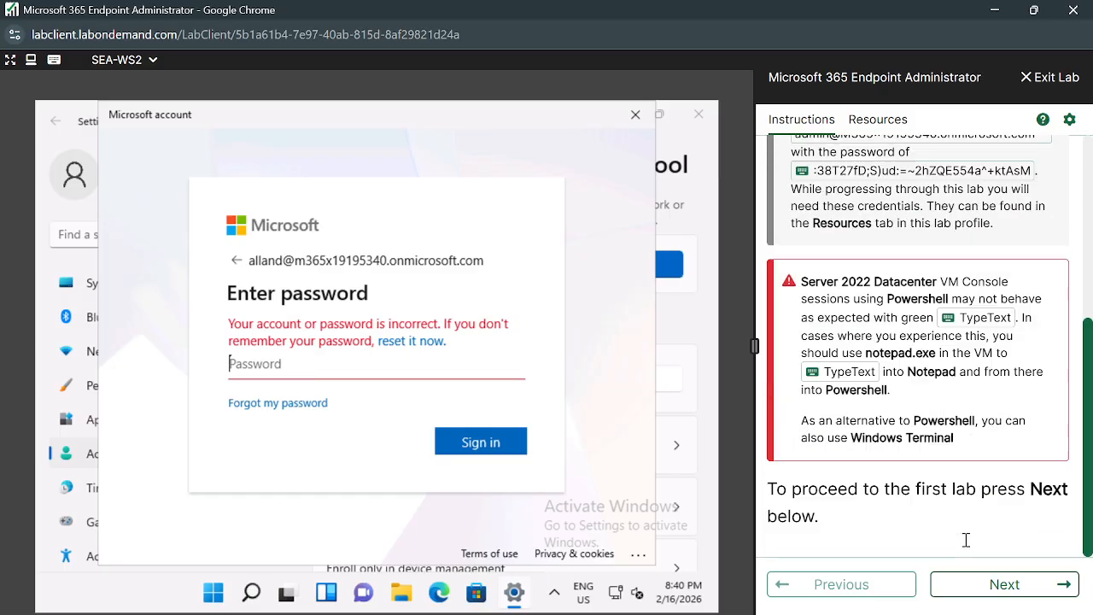
click(1002, 586)
scroll(931, 386, down, 10)
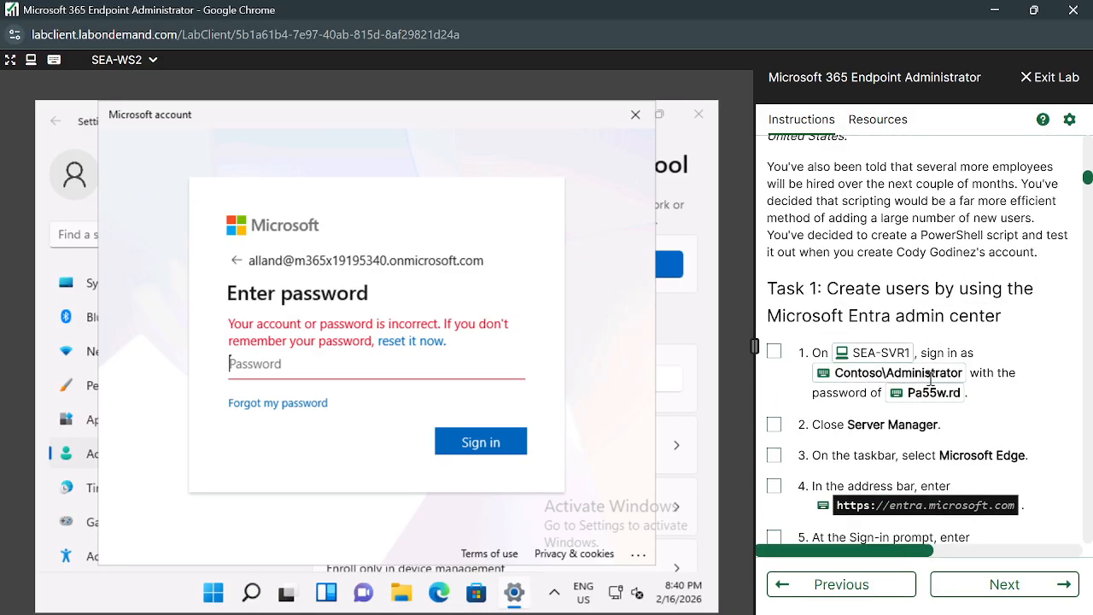
scroll(931, 386, up, 1)
scroll(931, 383, down, 4)
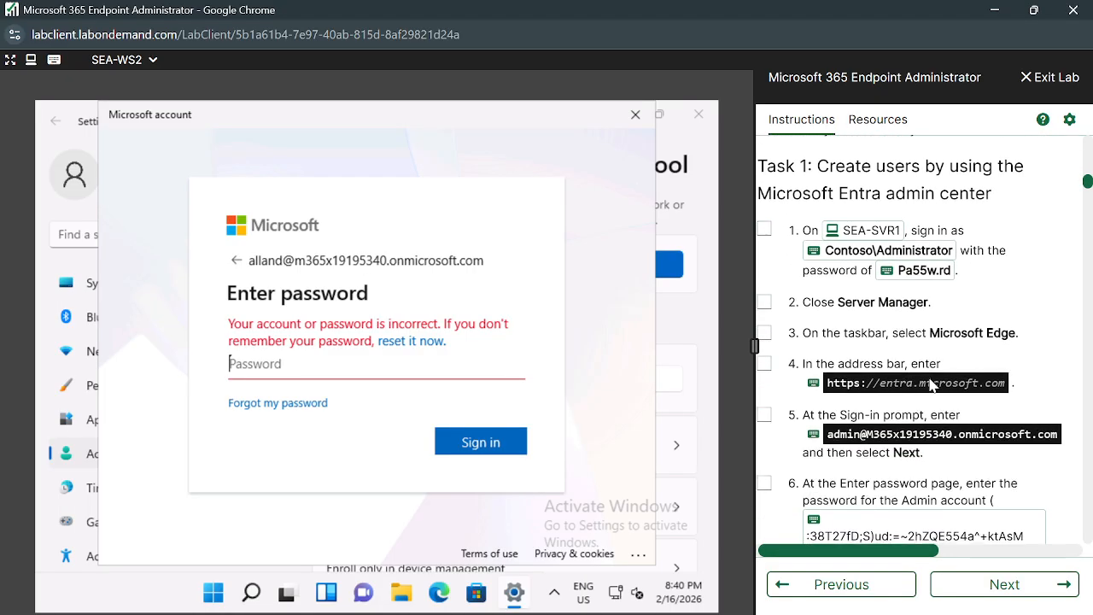
scroll(931, 378, down, 3)
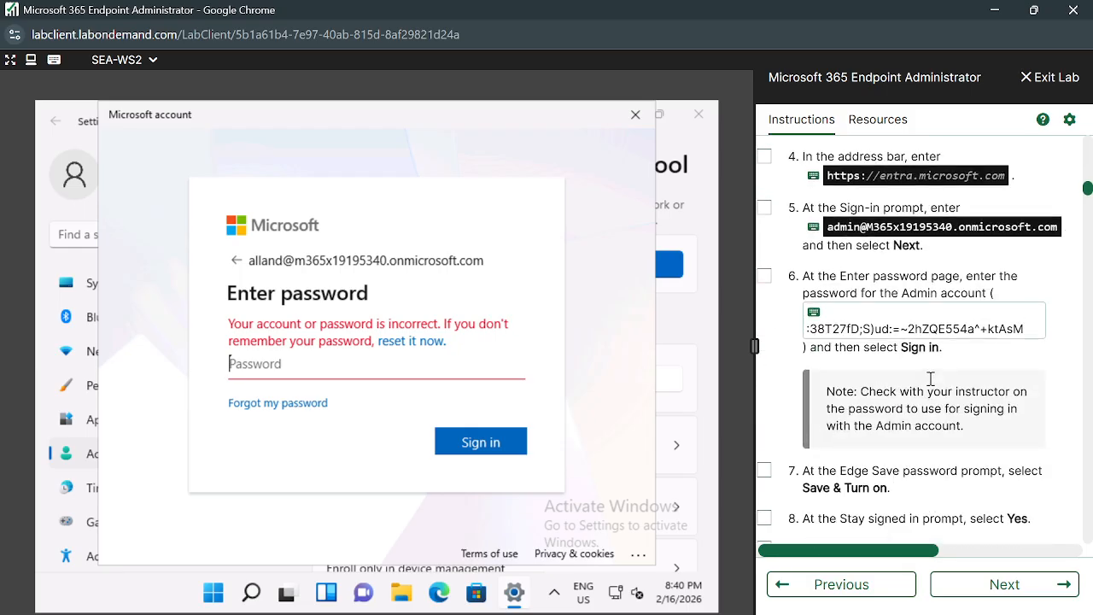
scroll(931, 386, down, 10)
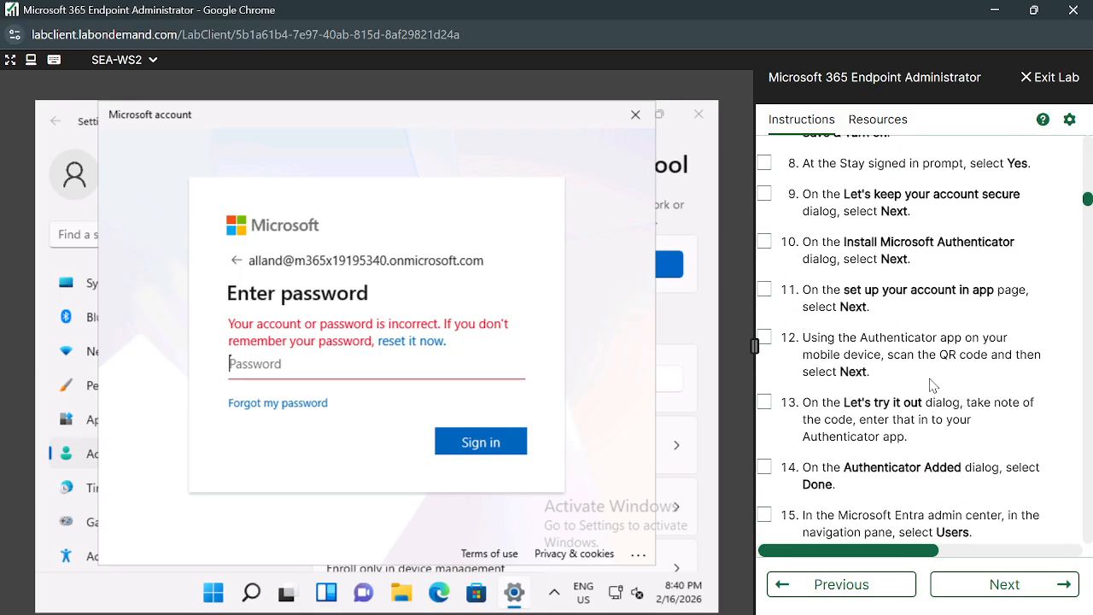
scroll(932, 386, down, 2)
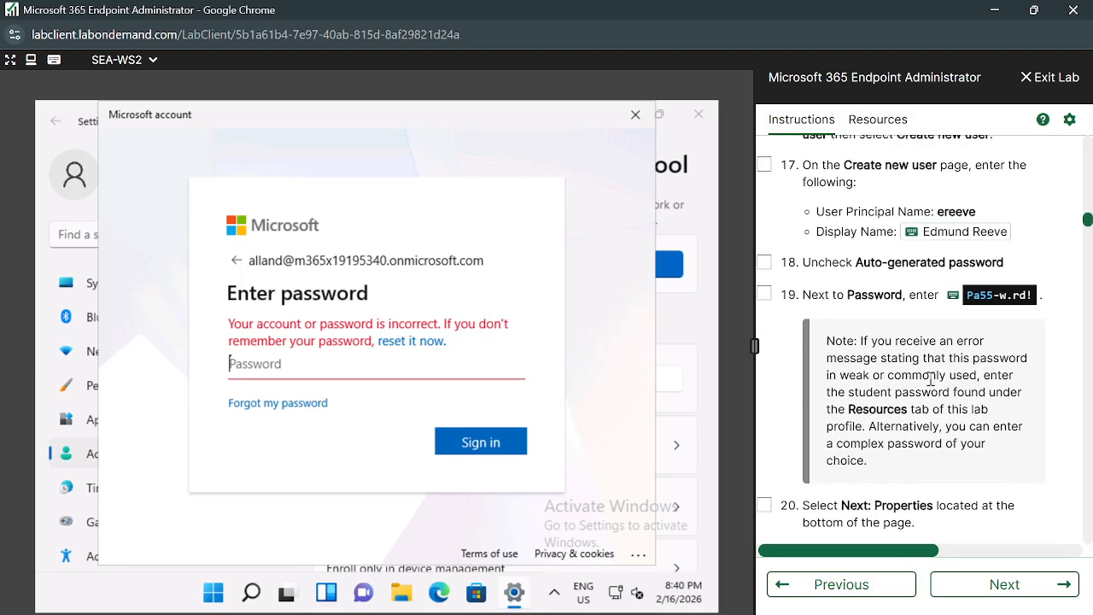
scroll(930, 380, up, 1)
scroll(931, 378, up, 1)
scroll(932, 383, down, 6)
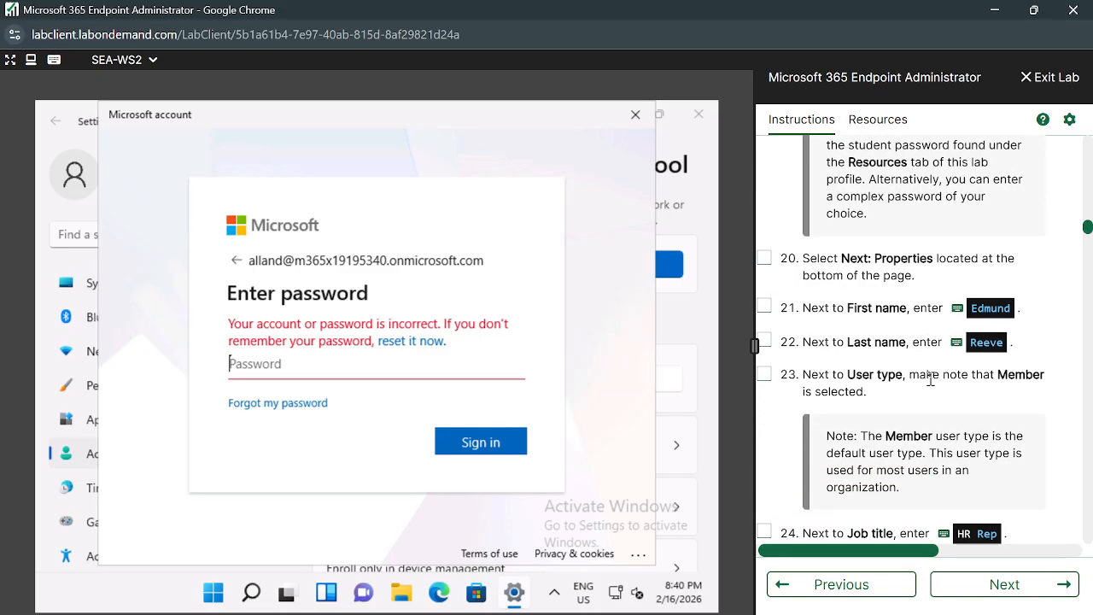
scroll(933, 386, down, 1)
scroll(932, 386, up, 5)
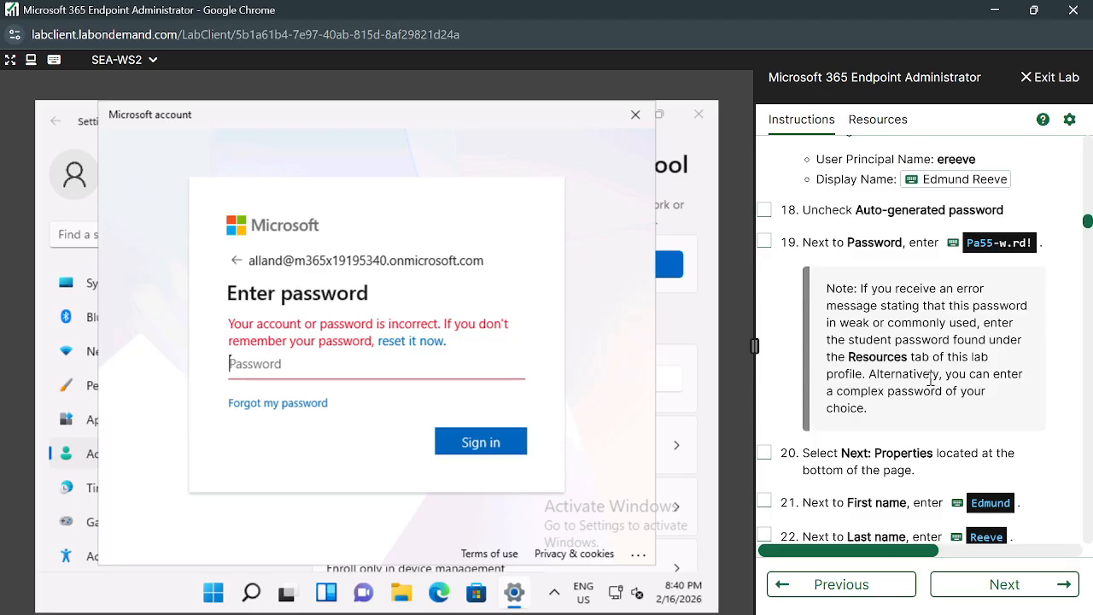
Send the step 19 password into the VM, sign in, and Retry after 'Something went wrong'.
click(955, 246)
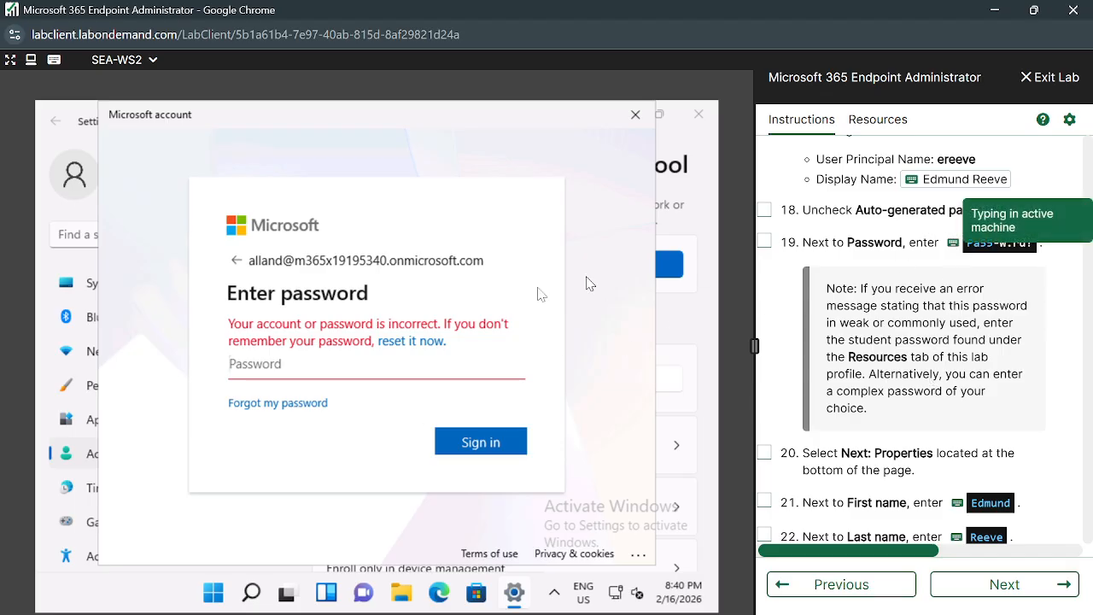
click(498, 450)
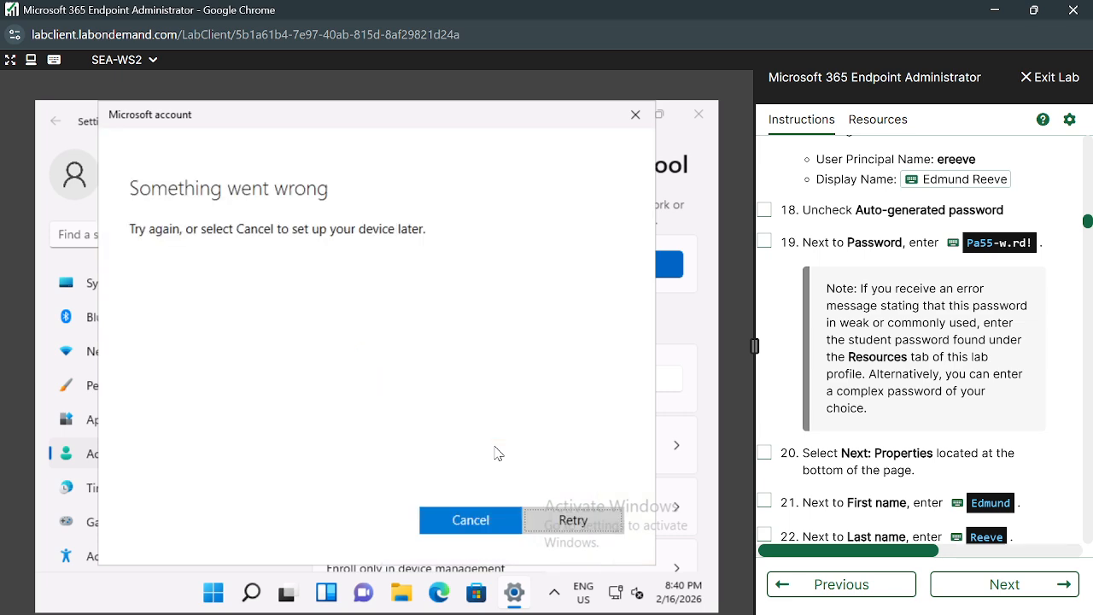
click(571, 530)
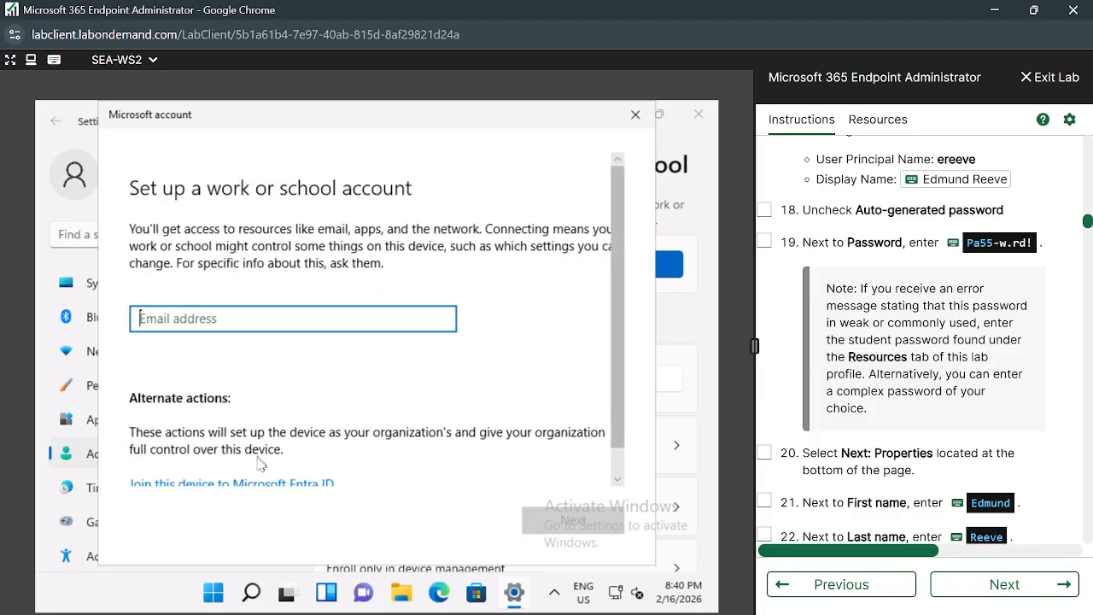
scroll(870, 396, down, 1)
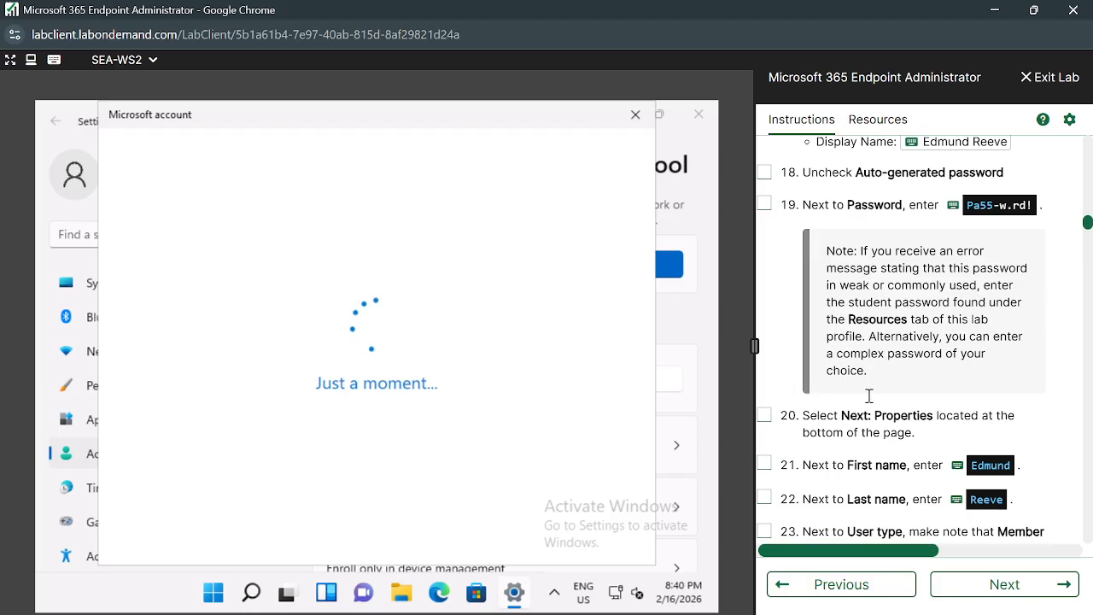
scroll(869, 395, down, 15)
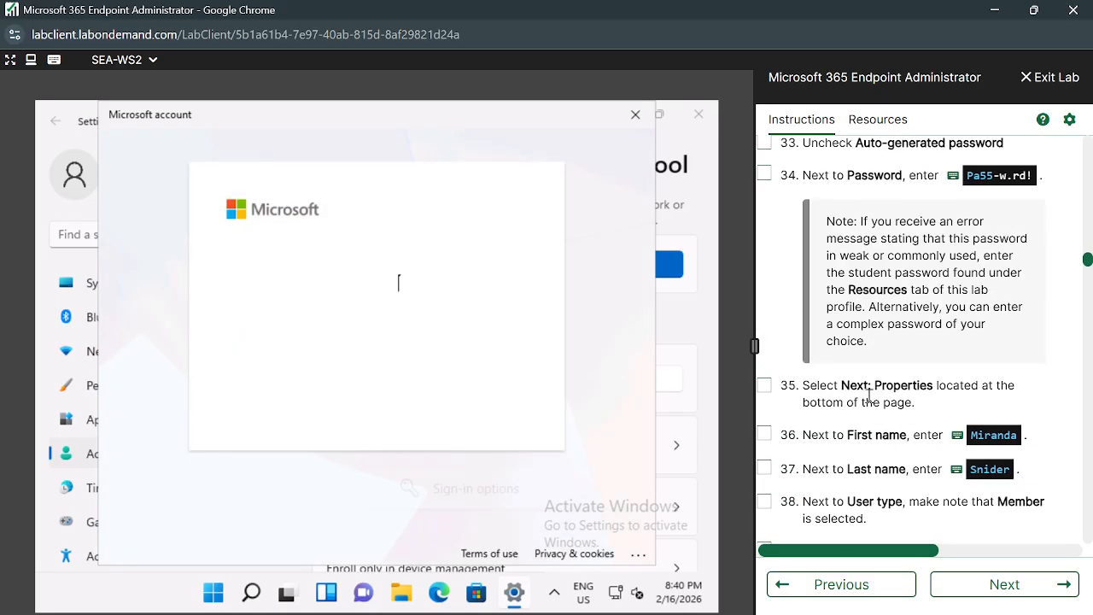
scroll(870, 396, down, 15)
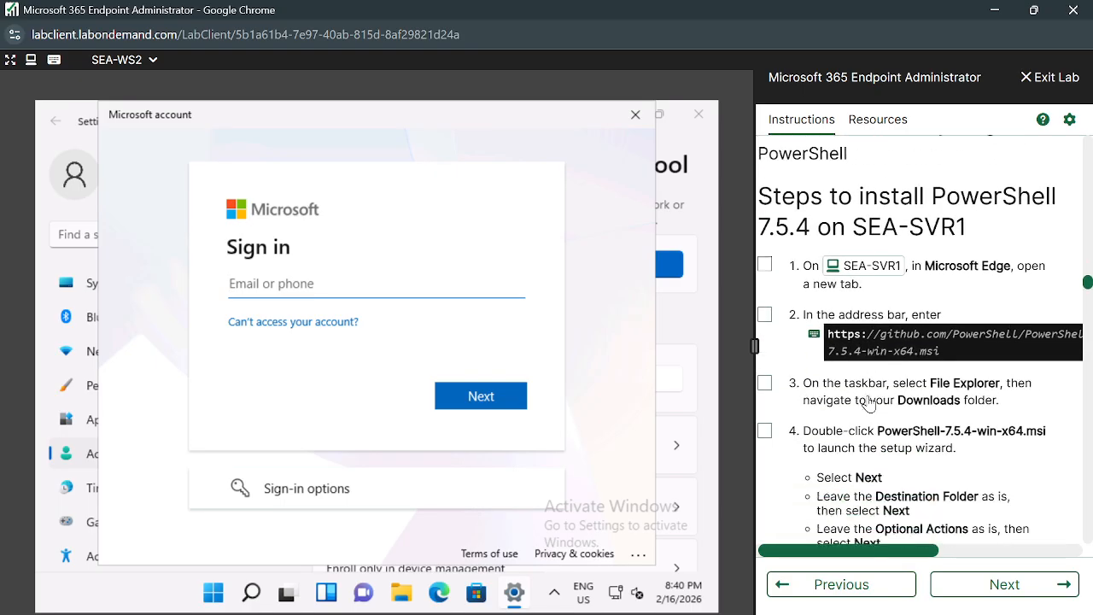
Scroll down through the Lab 0101 instructions and back up to the top.
scroll(869, 404, down, 15)
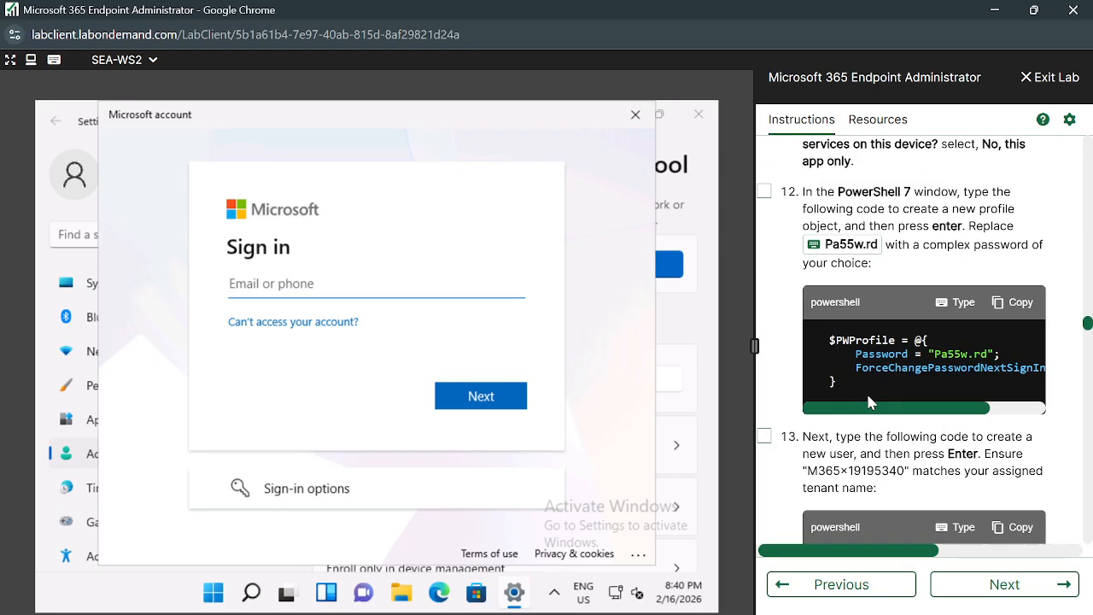
scroll(869, 398, down, 15)
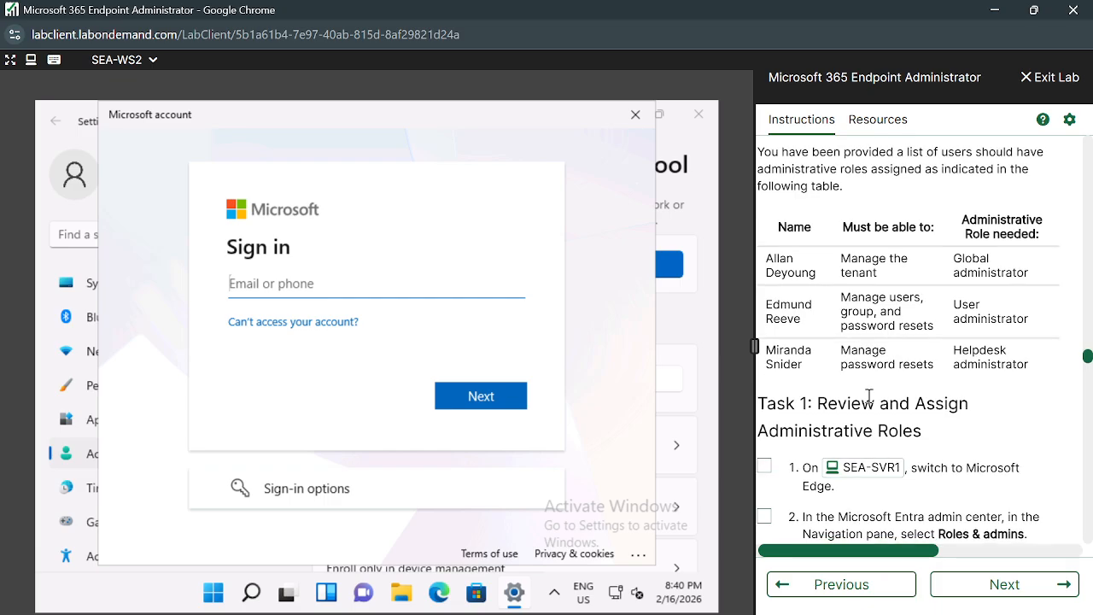
scroll(869, 395, down, 1)
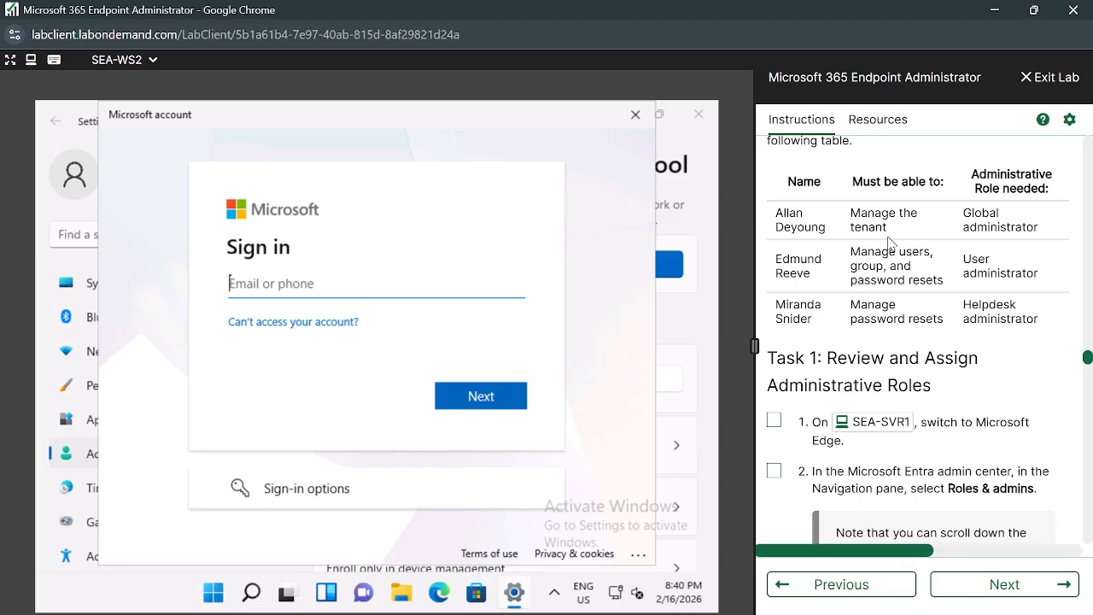
scroll(888, 244, down, 11)
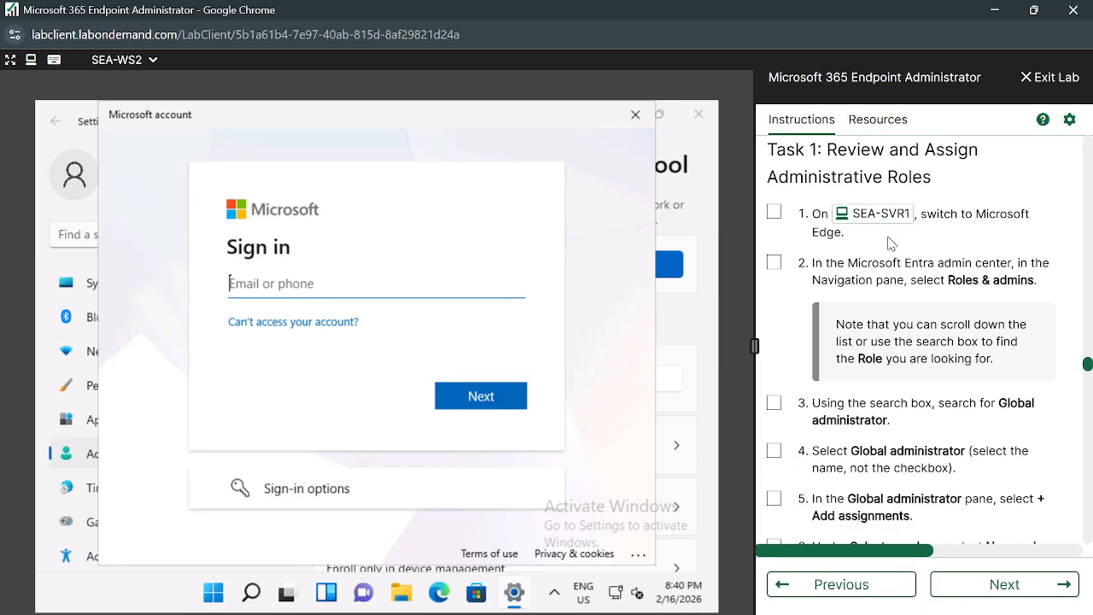
scroll(891, 243, down, 12)
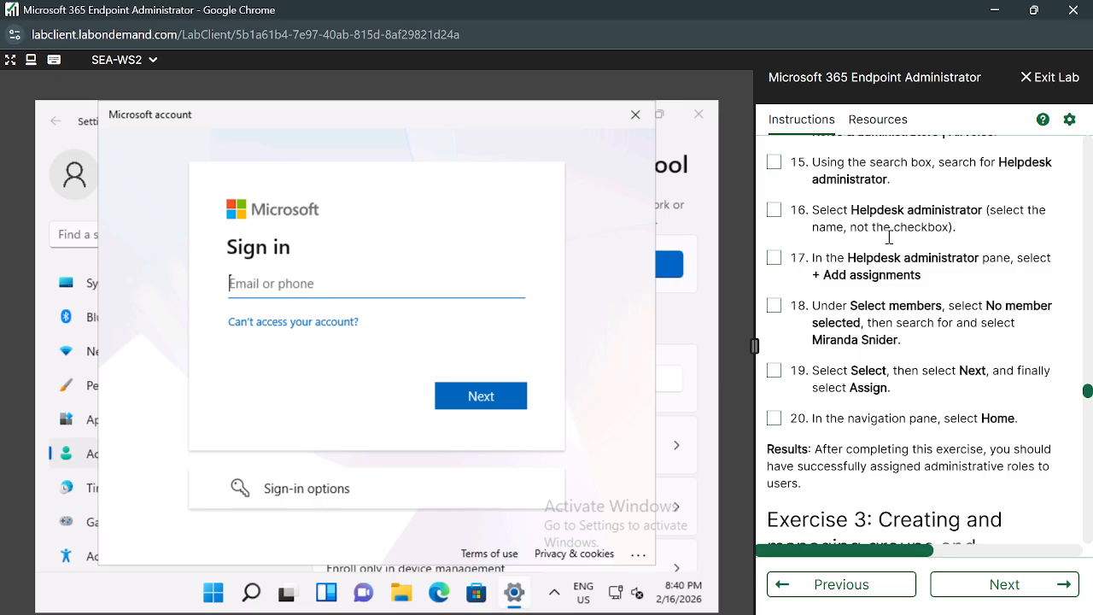
scroll(889, 237, down, 12)
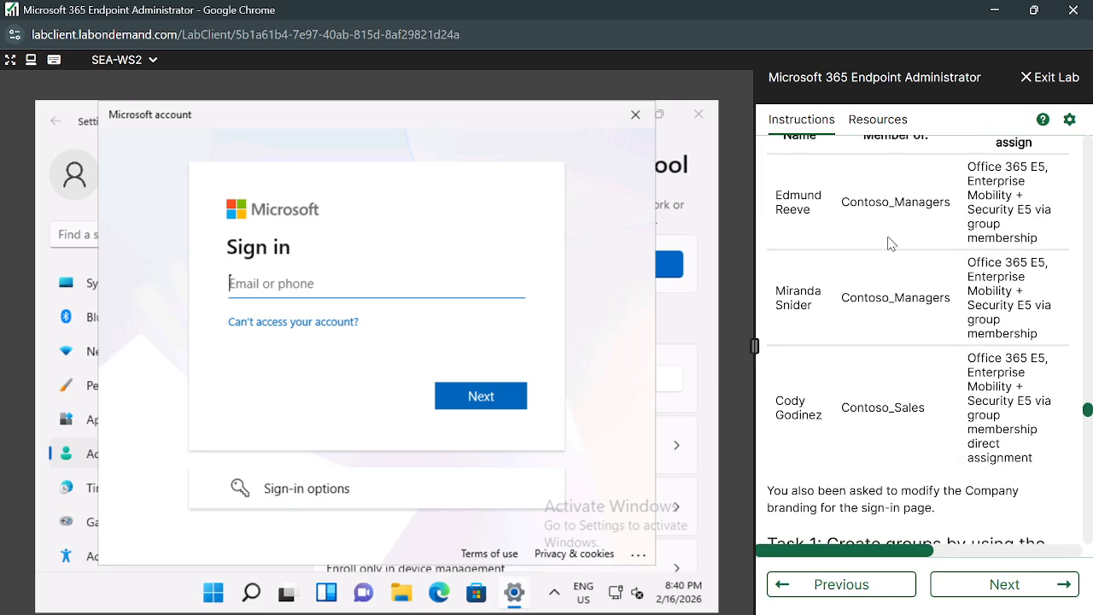
scroll(888, 244, down, 12)
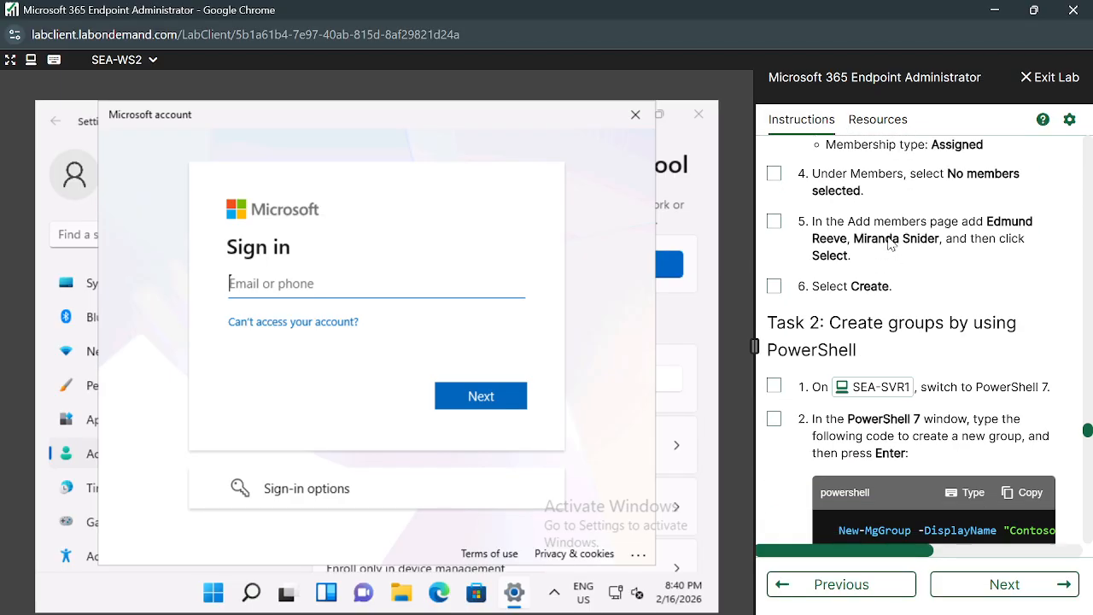
scroll(890, 244, down, 12)
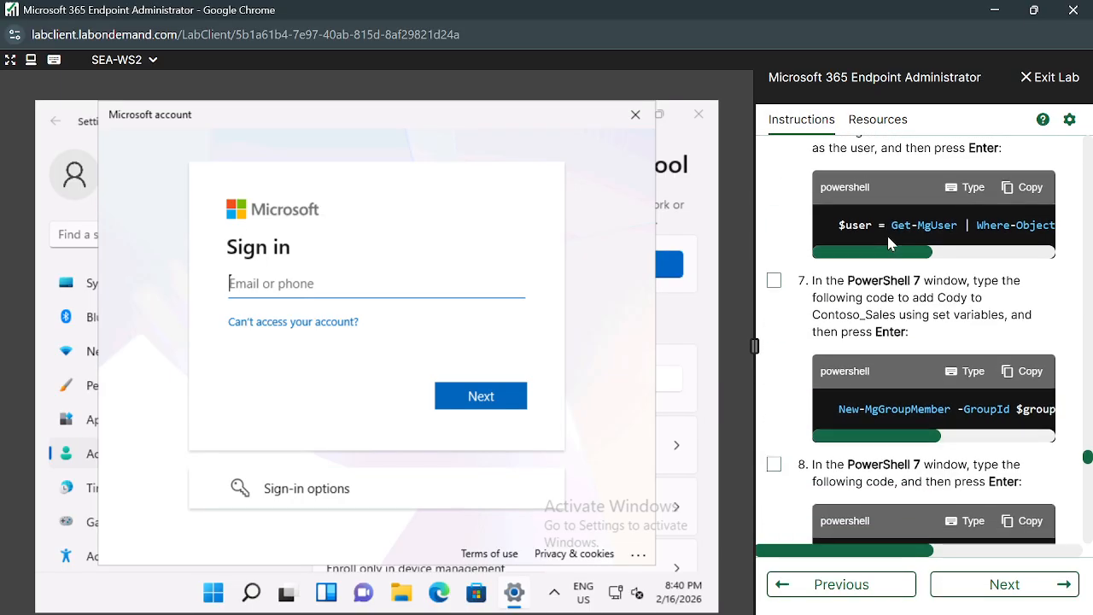
scroll(889, 241, down, 12)
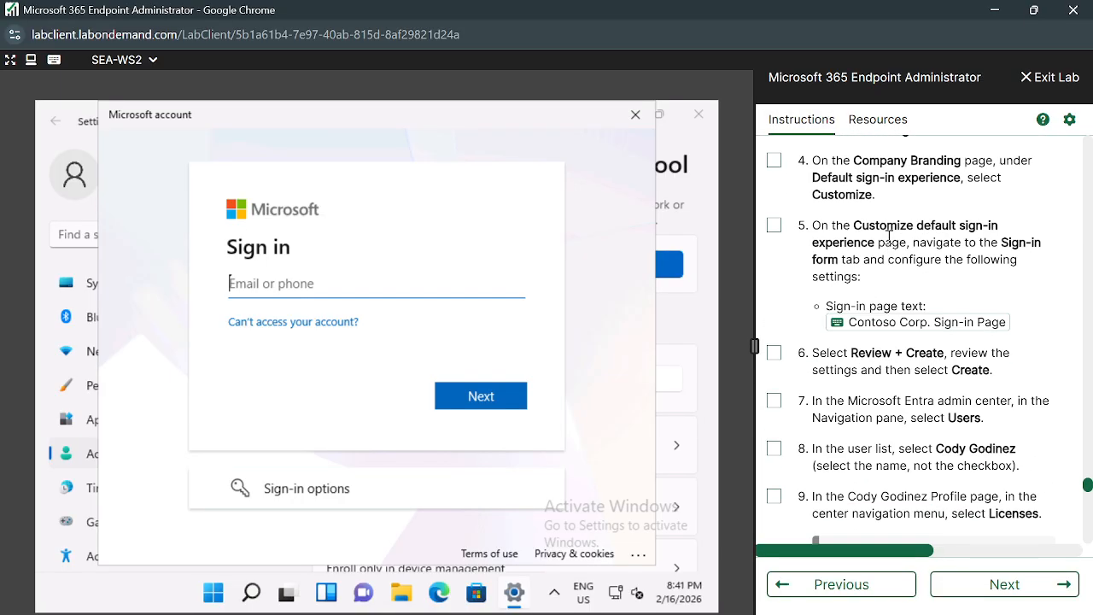
scroll(890, 241, down, 12)
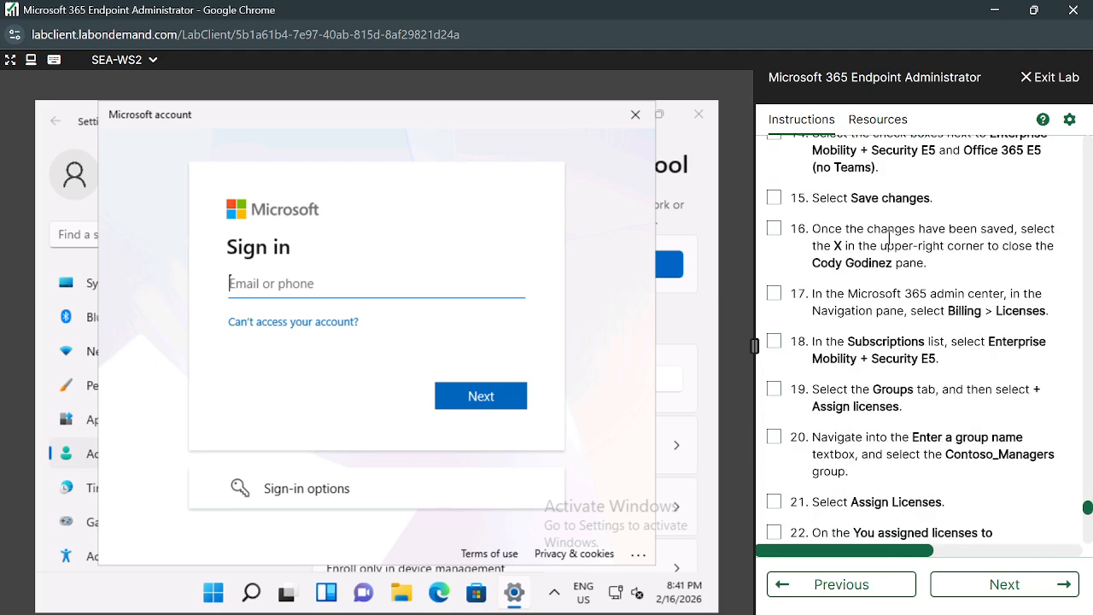
scroll(889, 242, down, 5)
scroll(889, 240, up, 15)
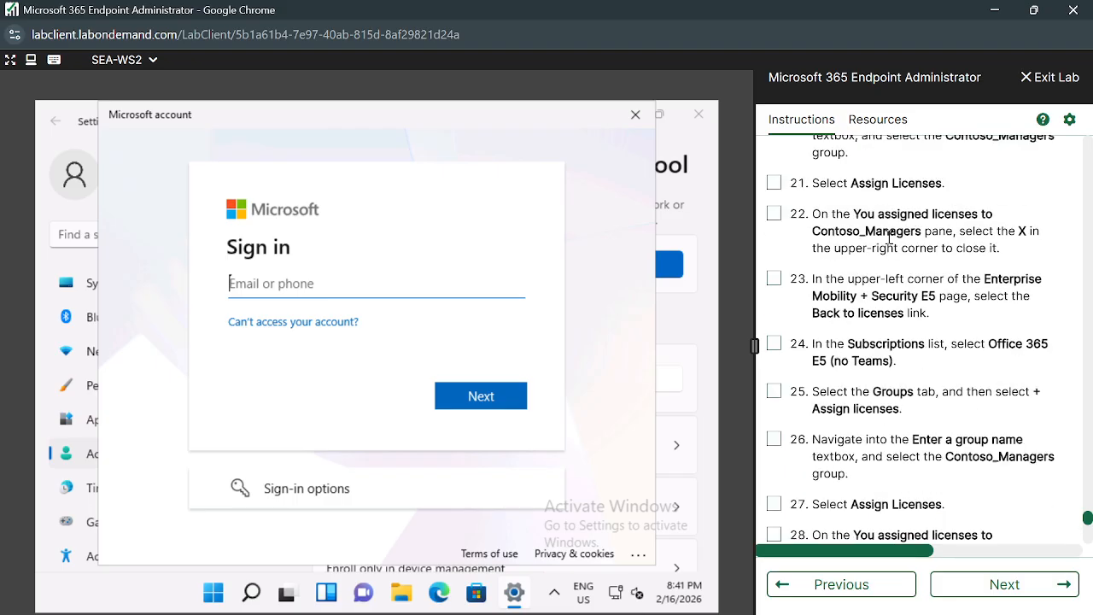
scroll(888, 236, down, 6)
scroll(889, 239, up, 15)
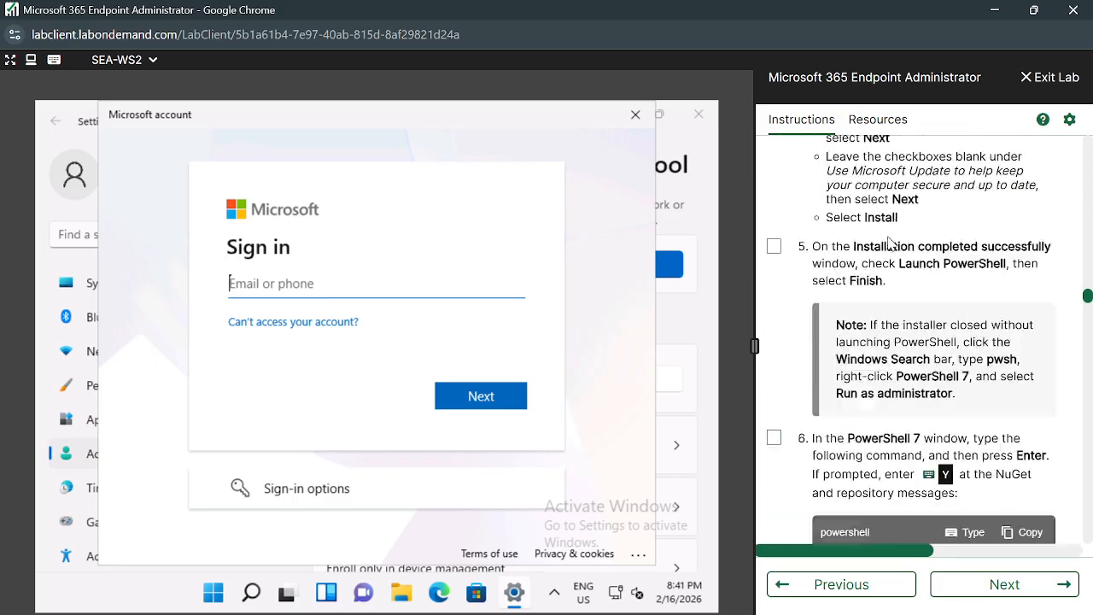
scroll(889, 240, down, 10)
scroll(890, 243, up, 3)
scroll(890, 243, down, 5)
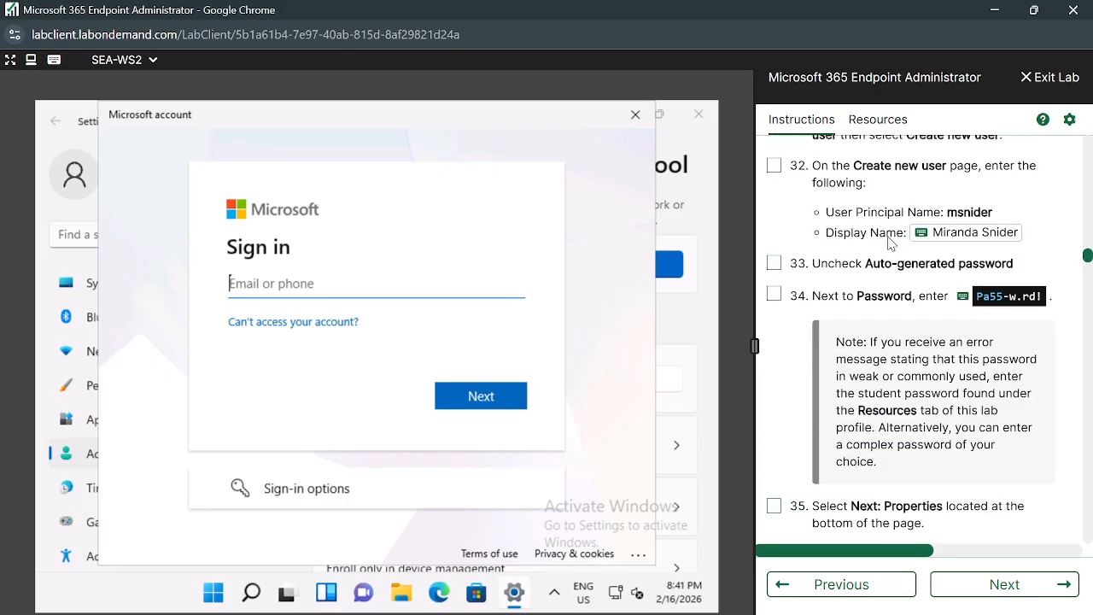
scroll(891, 243, up, 5)
scroll(890, 243, up, 8)
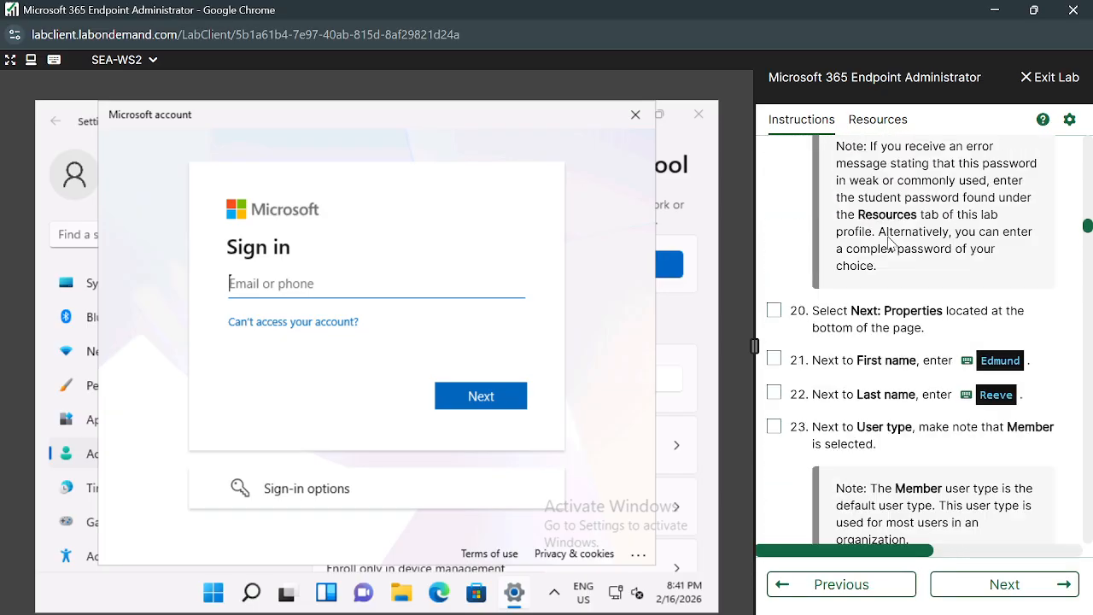
scroll(889, 239, up, 8)
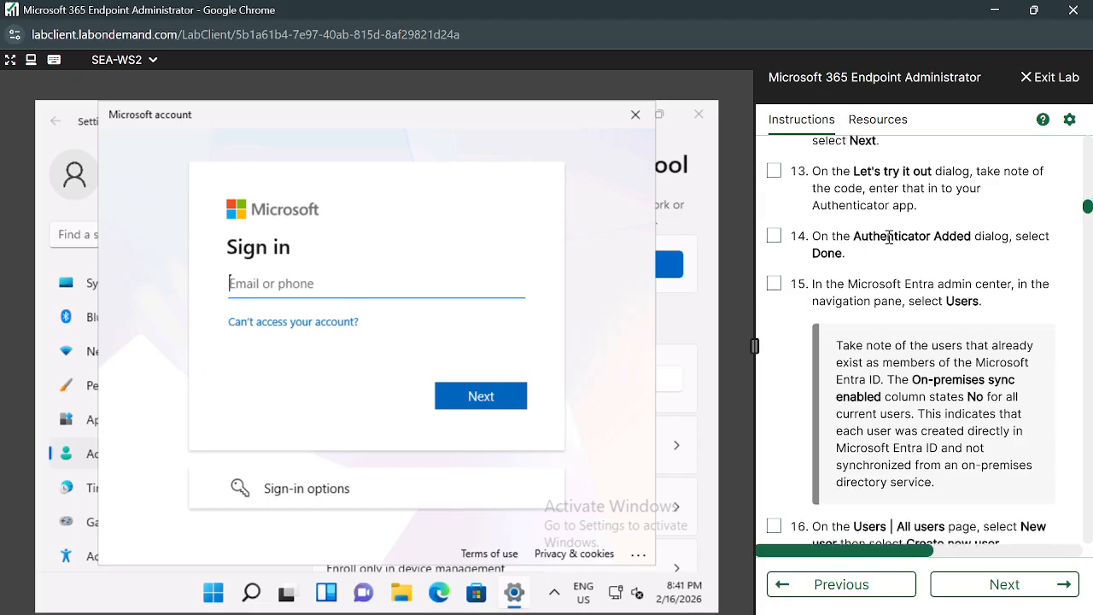
scroll(890, 243, up, 5)
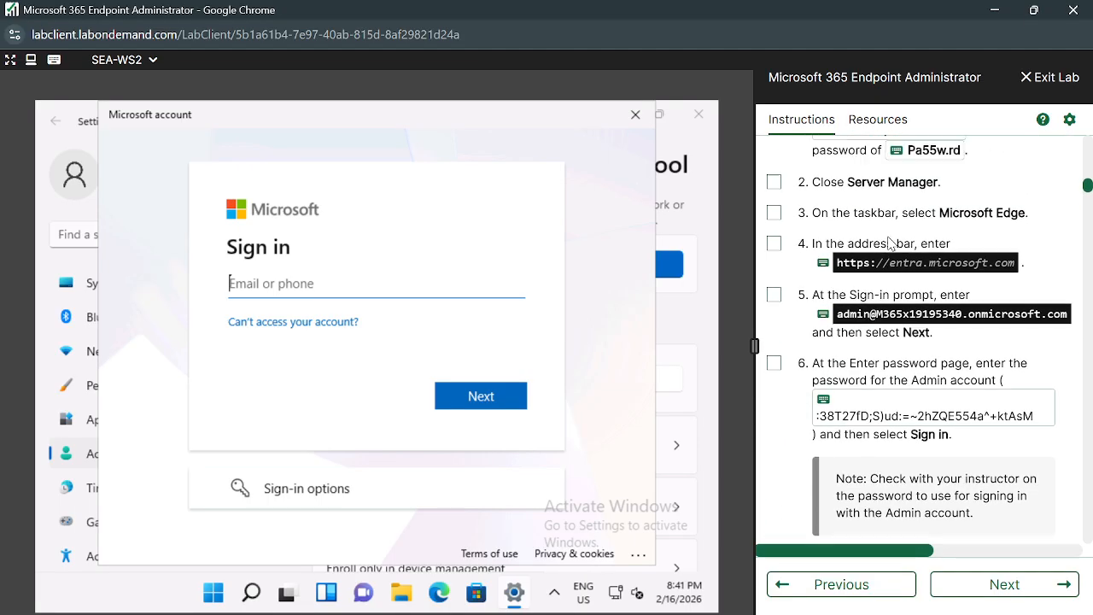
scroll(913, 312, up, 6)
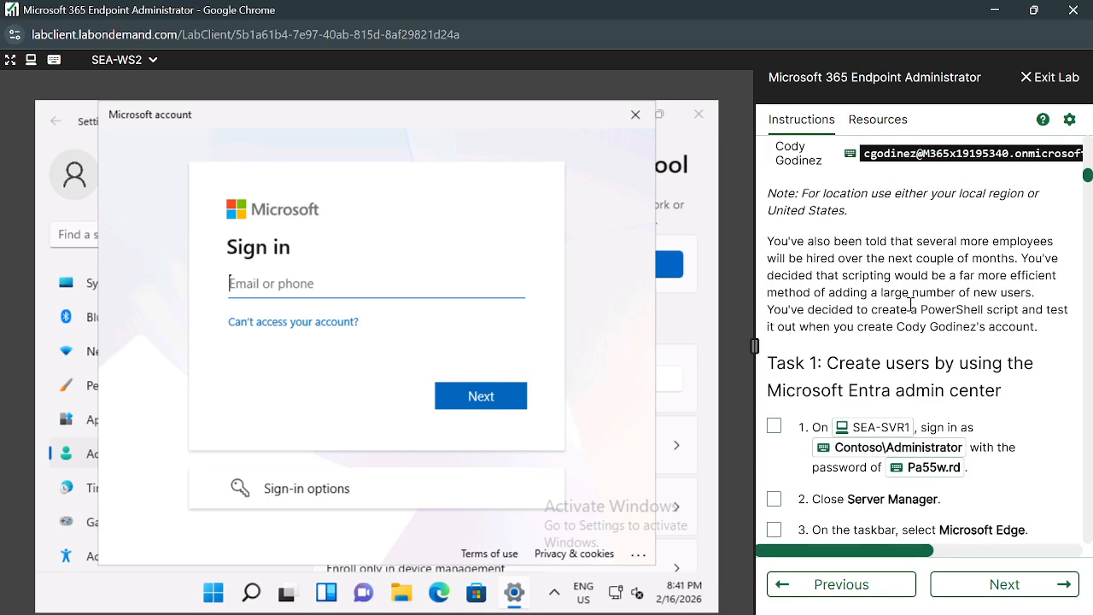
scroll(884, 294, up, 2)
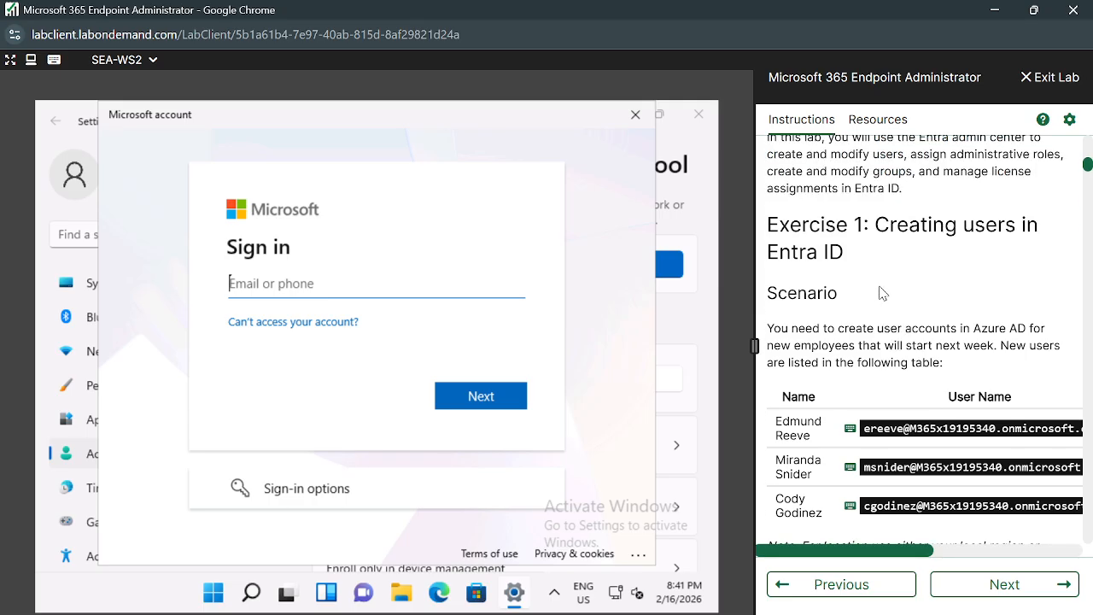
scroll(833, 380, up, 15)
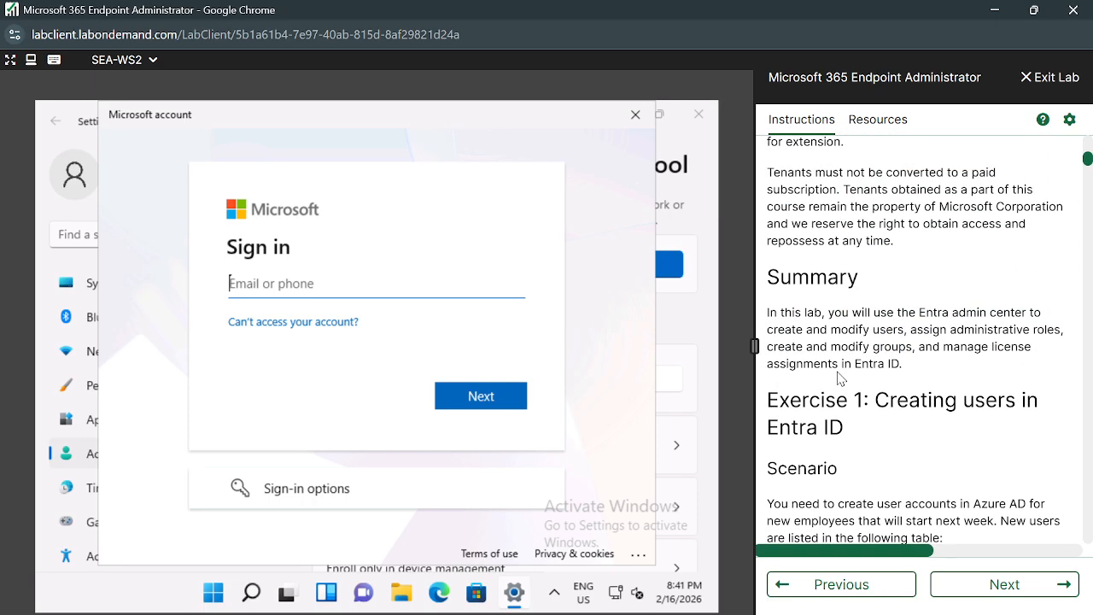
scroll(839, 372, up, 1)
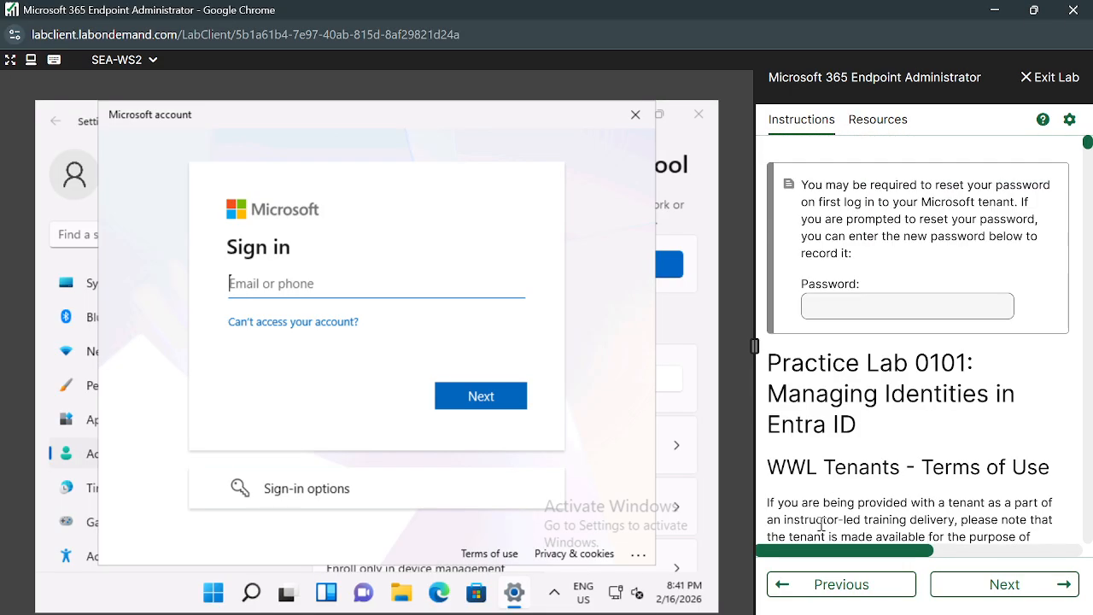
Go back to the earlier lab notes, then return to Lab 0101 and scroll to its end.
click(811, 586)
scroll(898, 450, down, 5)
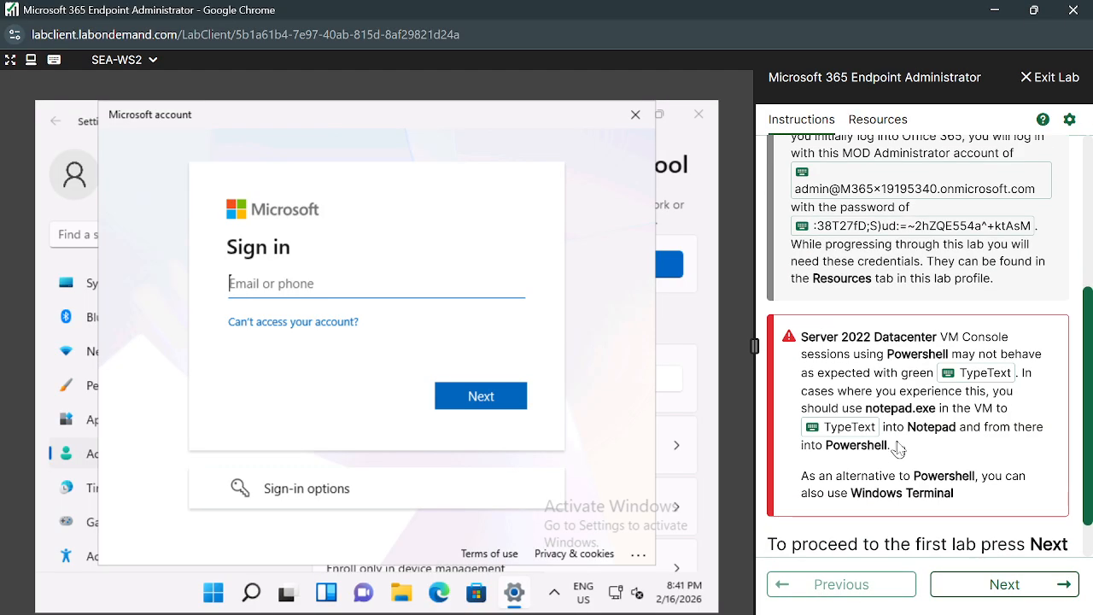
click(1000, 583)
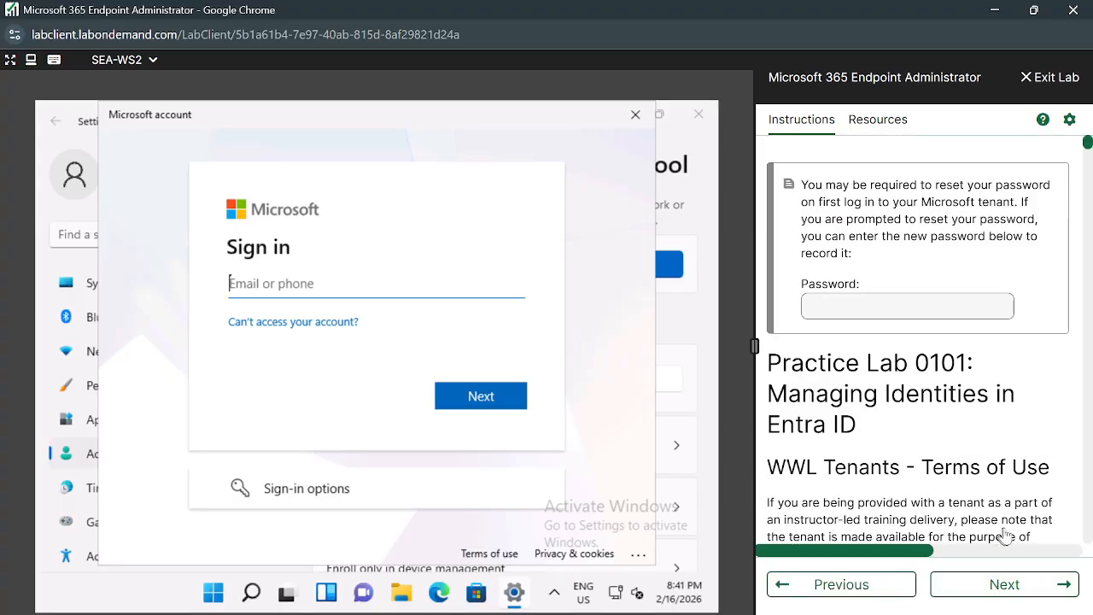
scroll(1006, 535, down, 20)
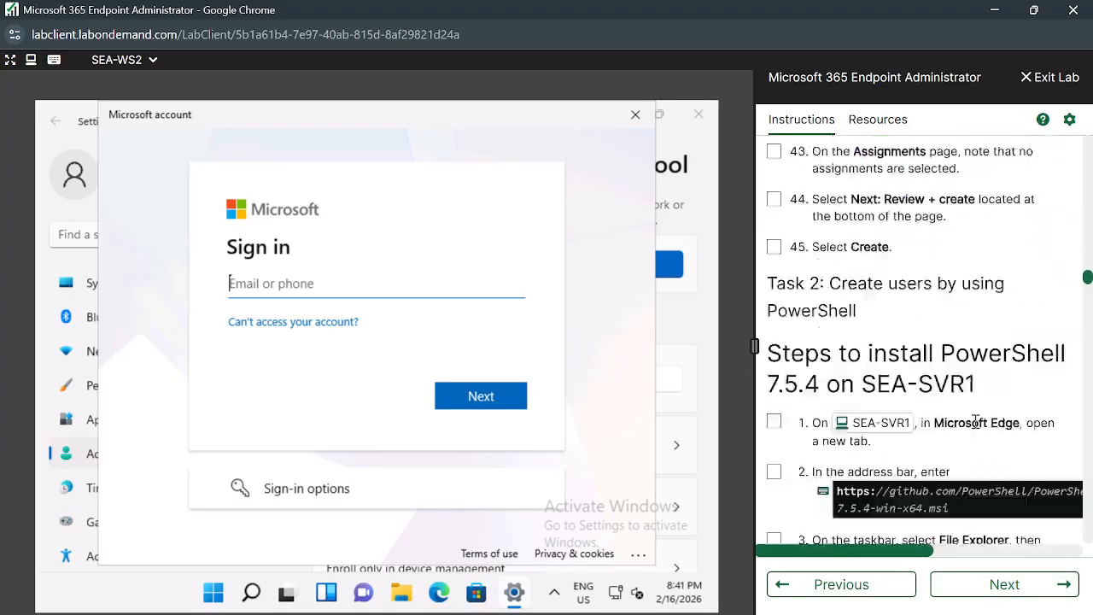
scroll(975, 422, down, 20)
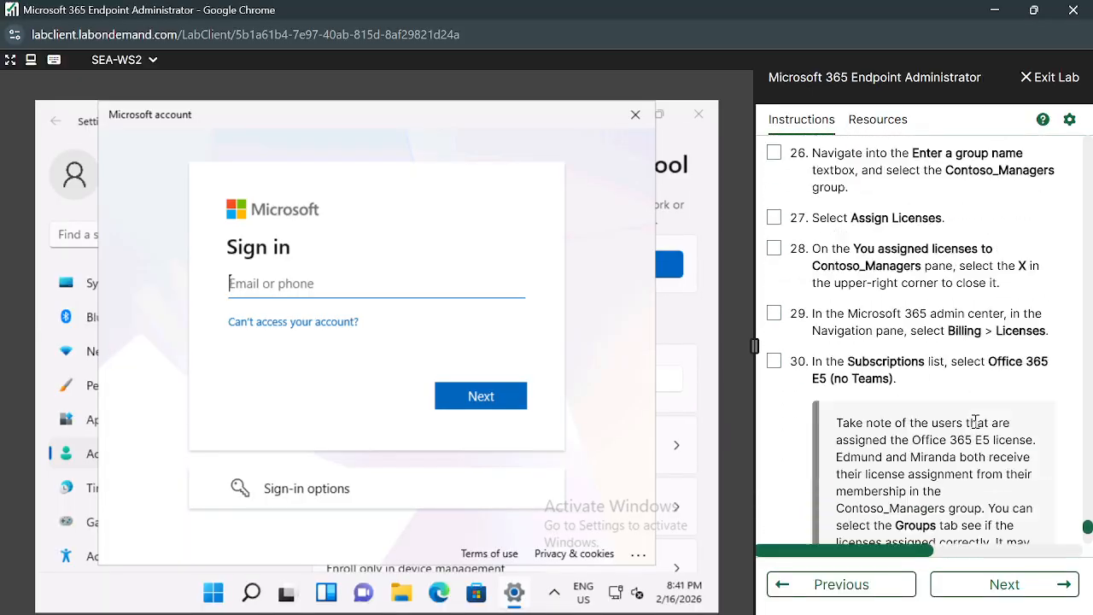
scroll(975, 422, down, 10)
Move on to Practice Lab 0102 and scroll through its instructions.
click(1015, 586)
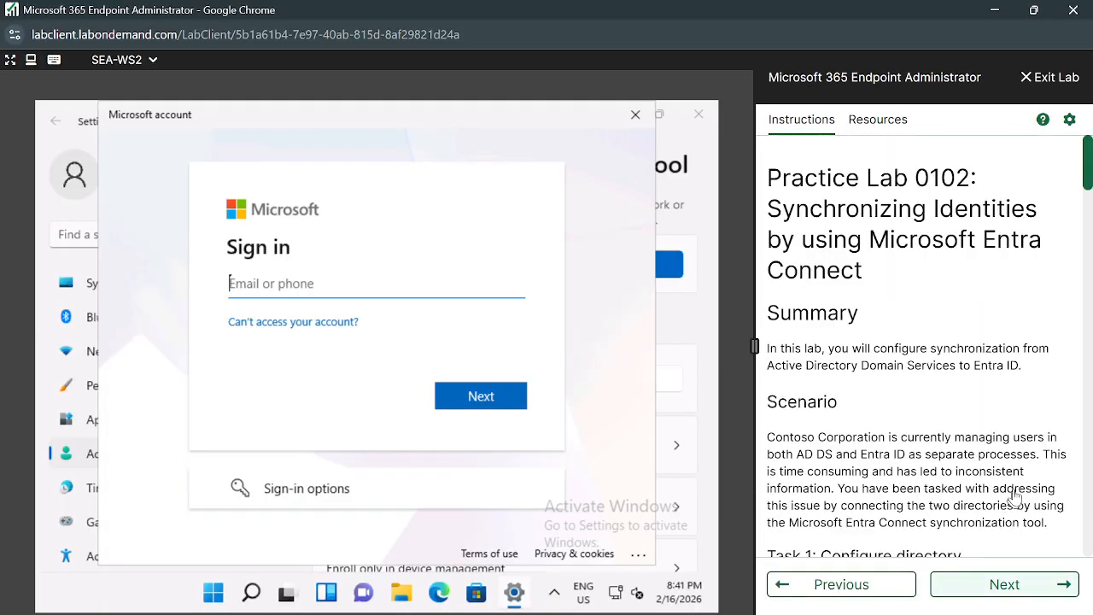
scroll(1014, 496, down, 15)
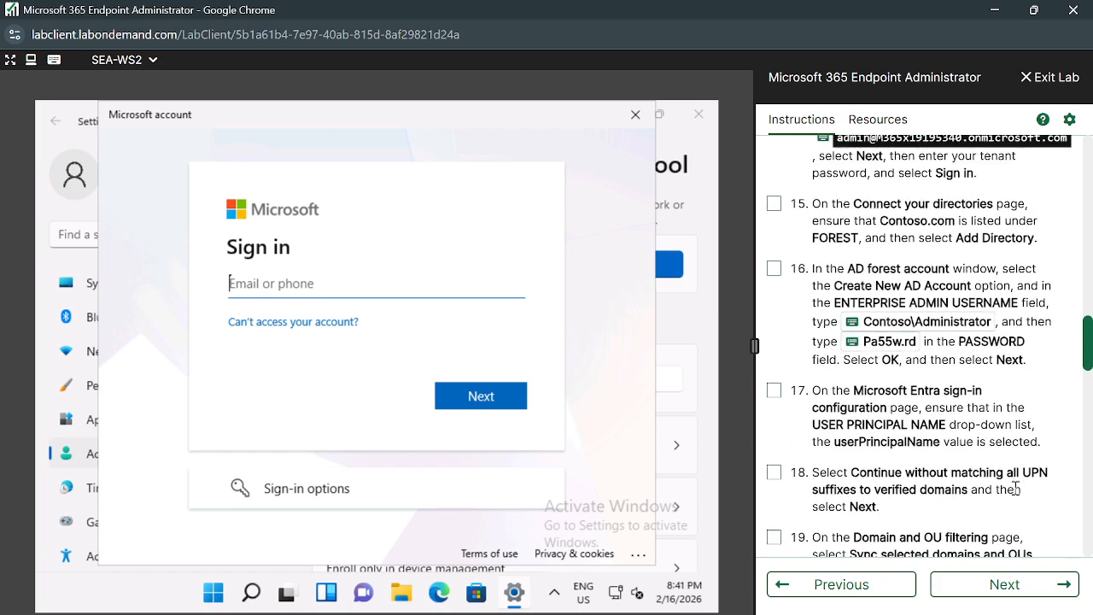
scroll(1014, 488, up, 2)
scroll(1015, 487, down, 10)
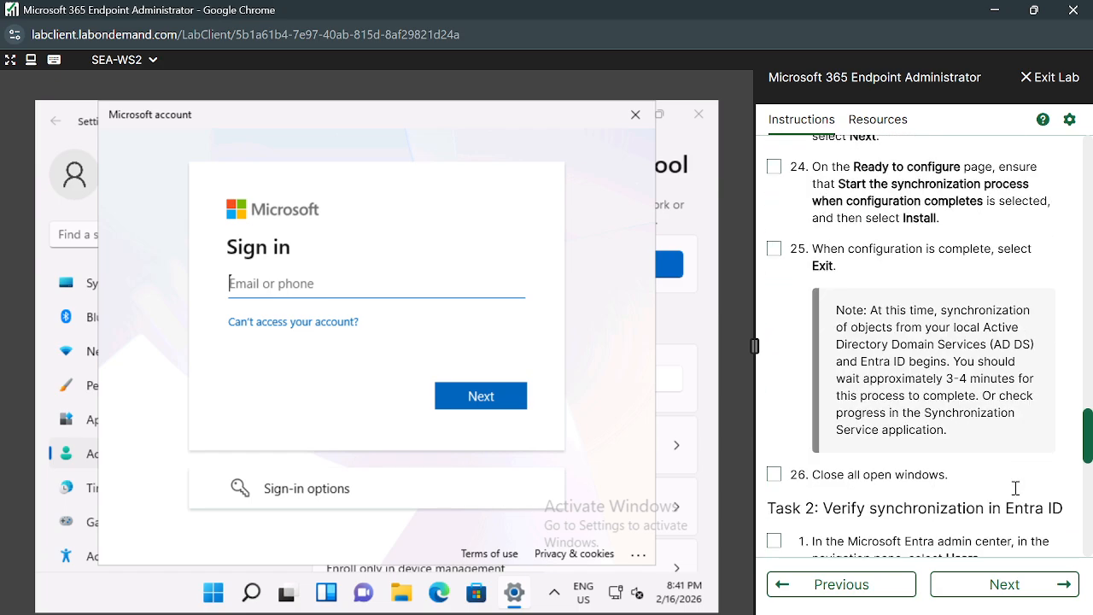
scroll(1014, 487, down, 10)
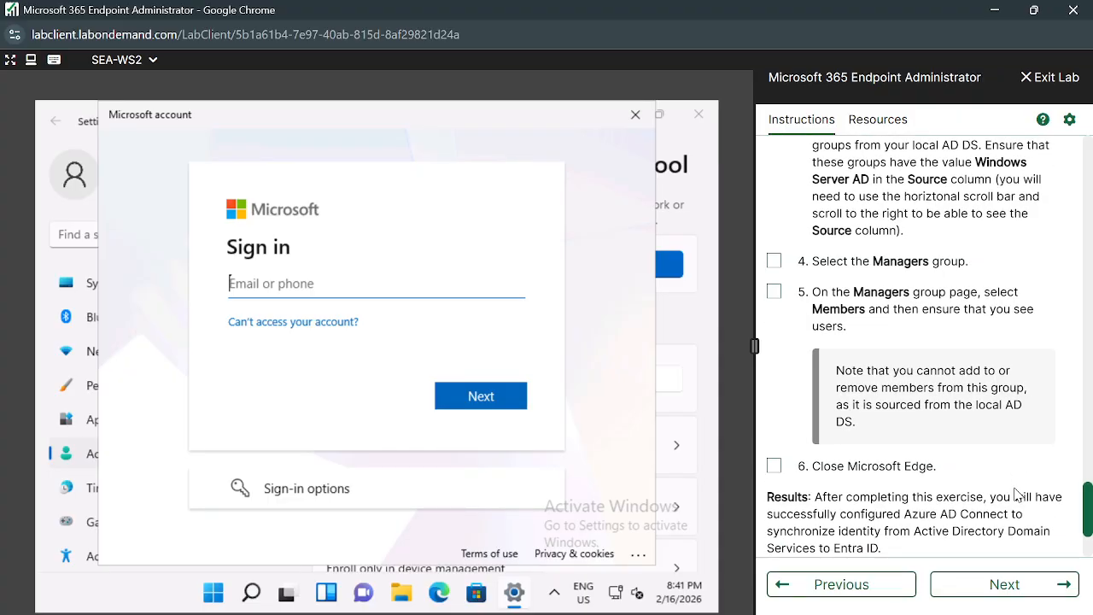
scroll(1016, 493, down, 2)
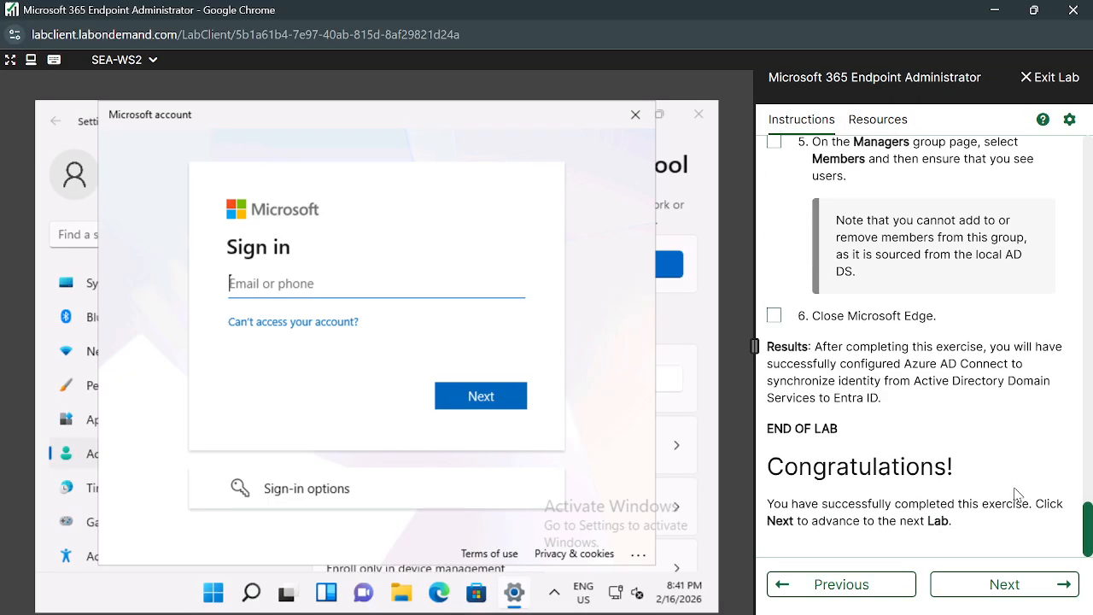
Advance to Practice Lab 0201 and scroll down to its Congratulations section.
click(994, 584)
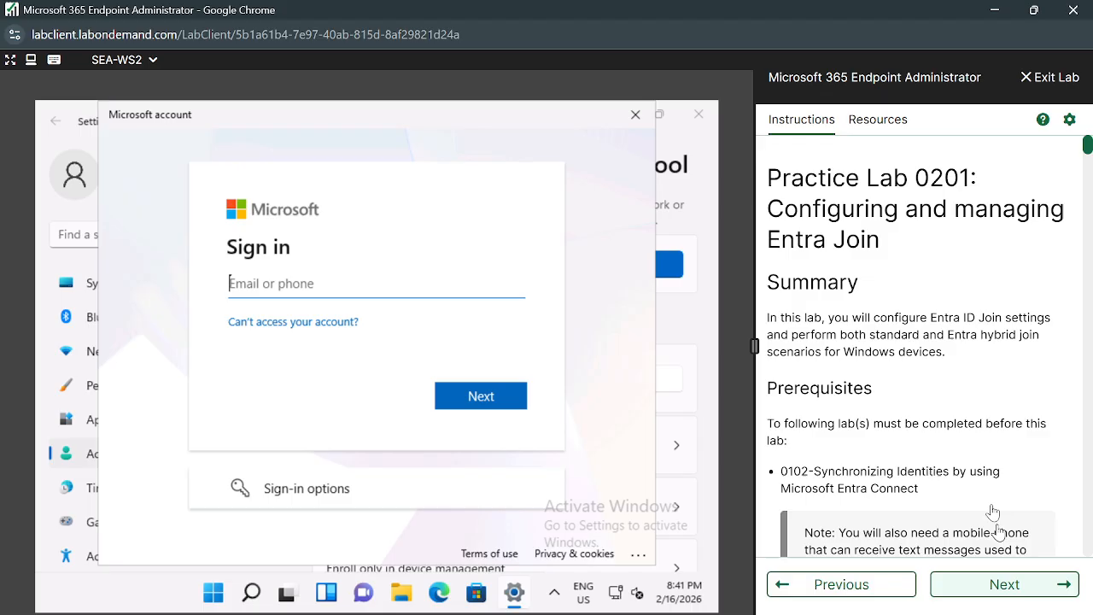
scroll(991, 503, down, 4)
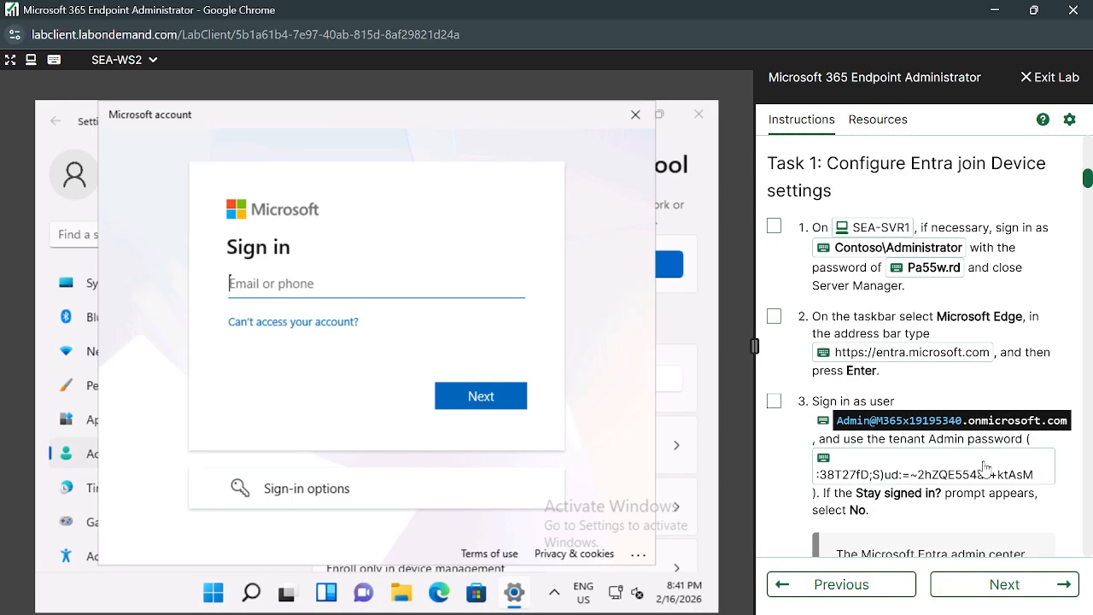
scroll(986, 466, down, 1)
scroll(984, 462, down, 10)
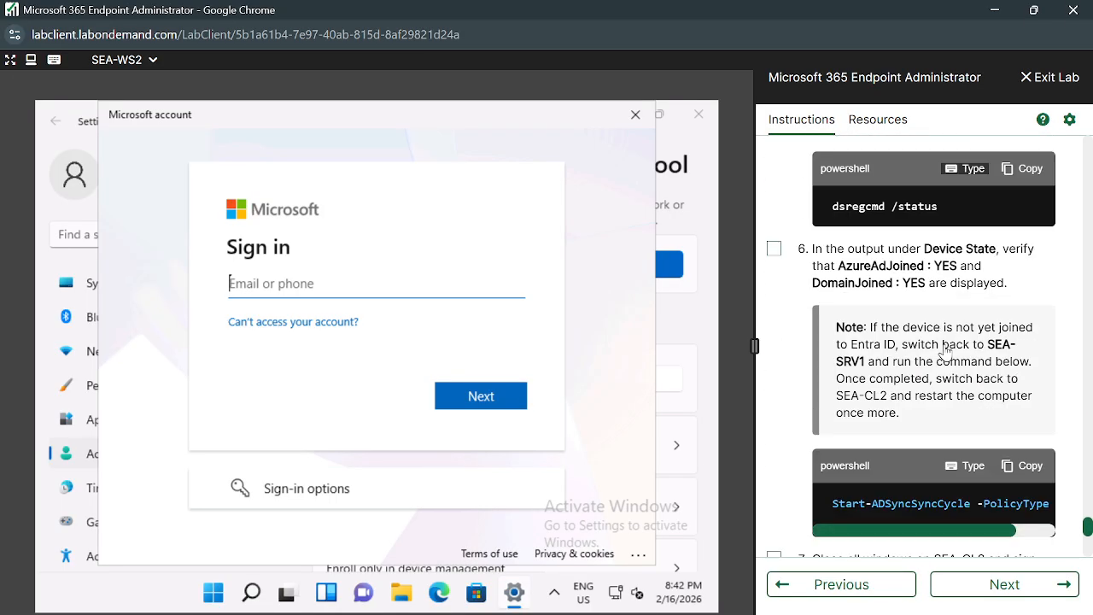
scroll(922, 342, down, 4)
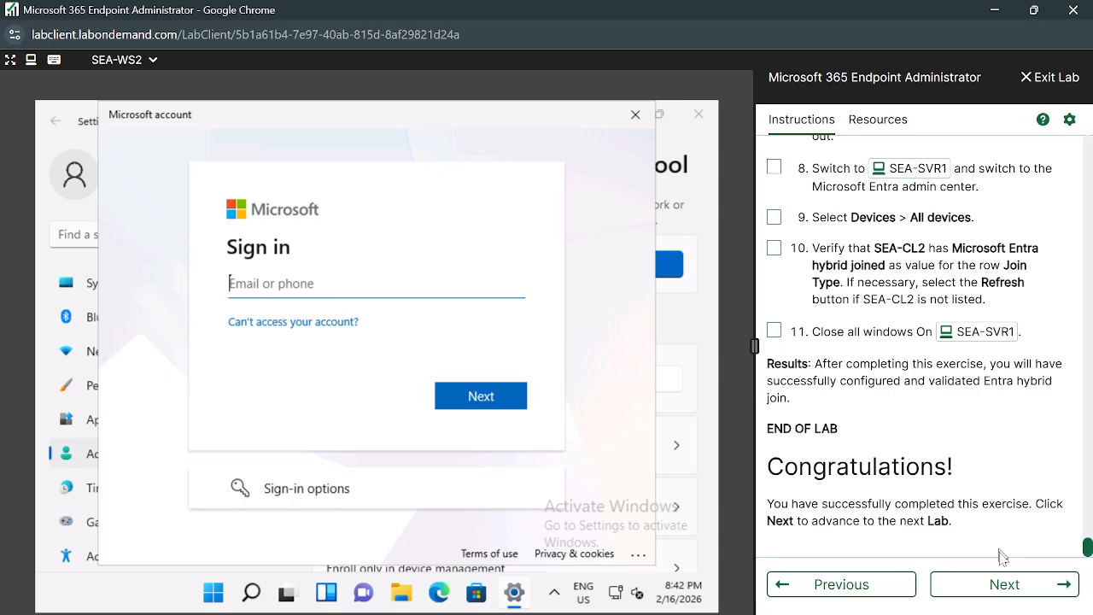
Advance to Practice Lab 0202 and scroll through its instructions.
click(987, 583)
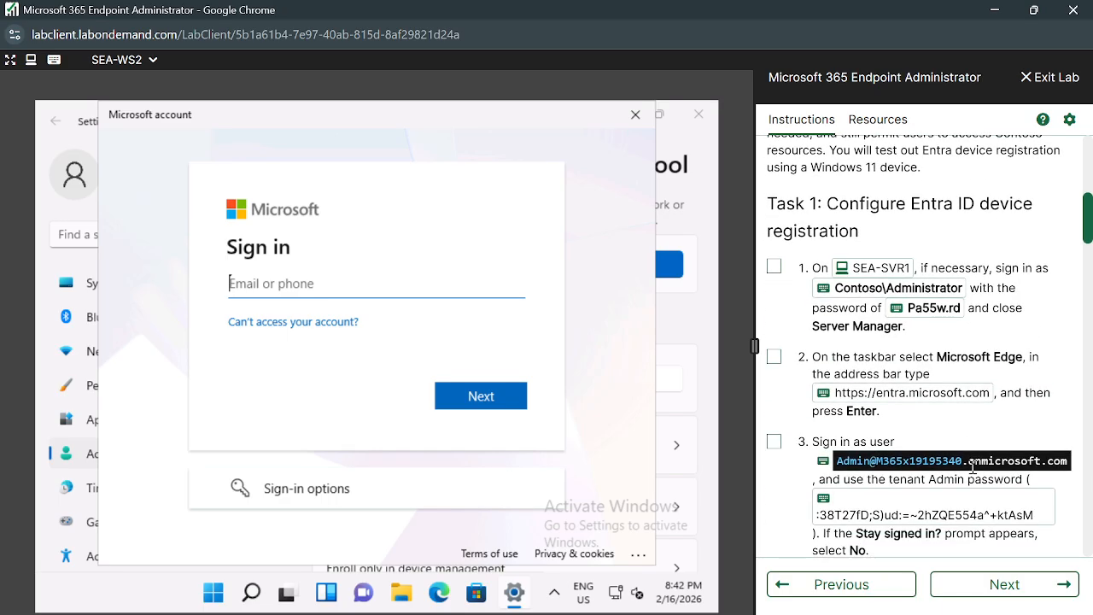
scroll(973, 470, down, 1)
scroll(975, 473, down, 7)
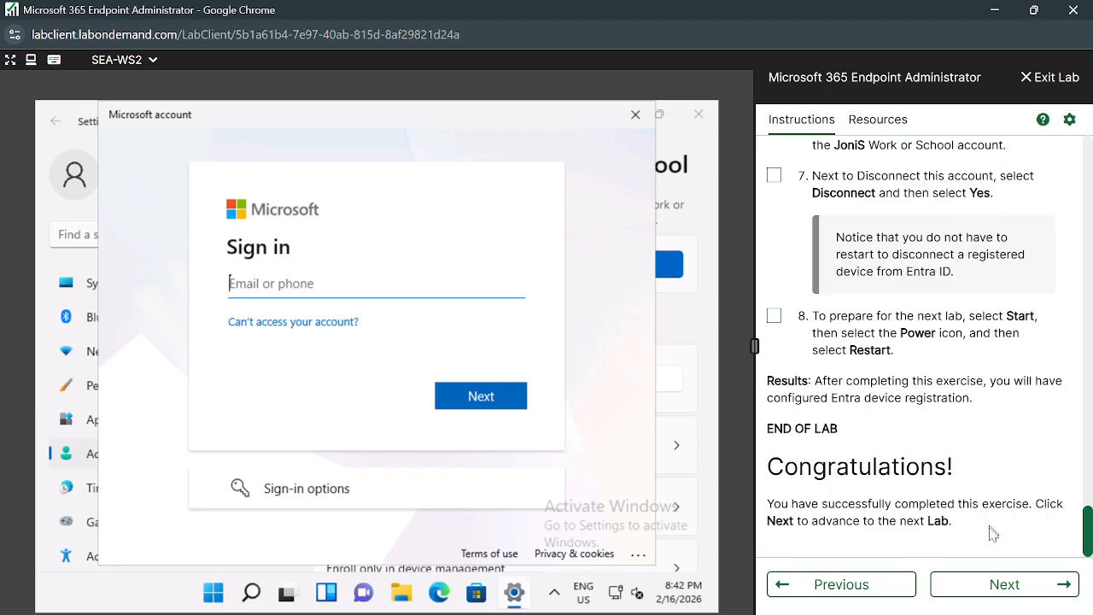
scroll(998, 469, down, 8)
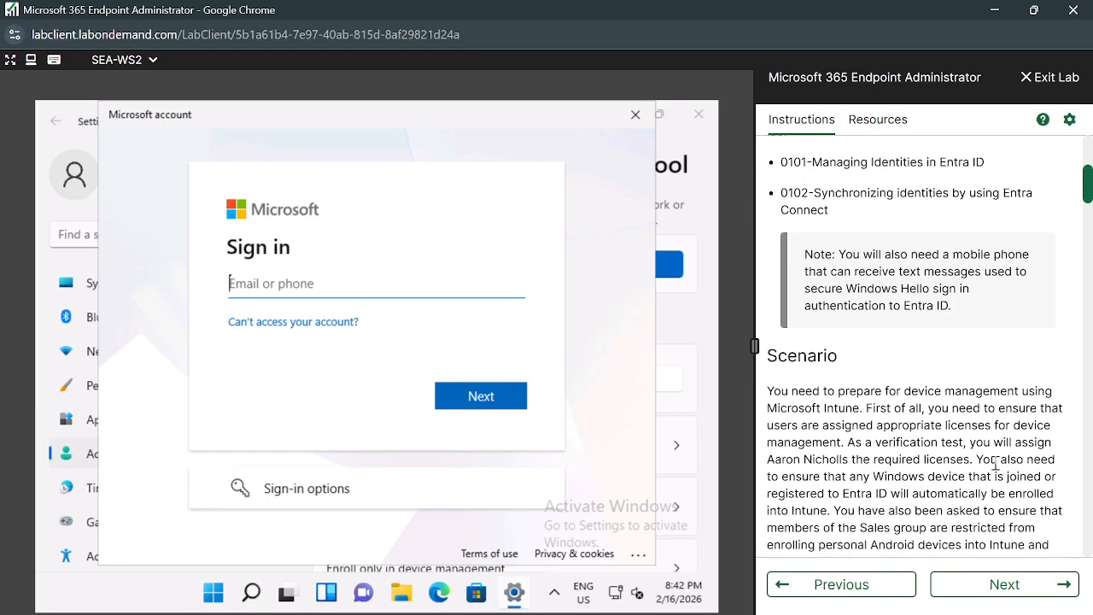
scroll(995, 463, down, 1)
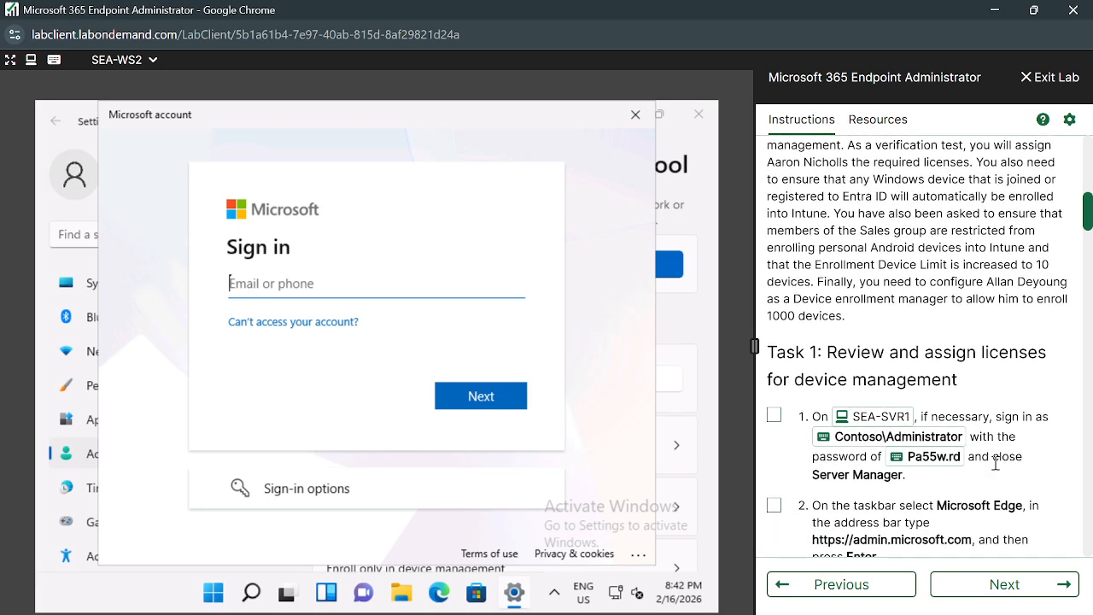
scroll(996, 463, down, 10)
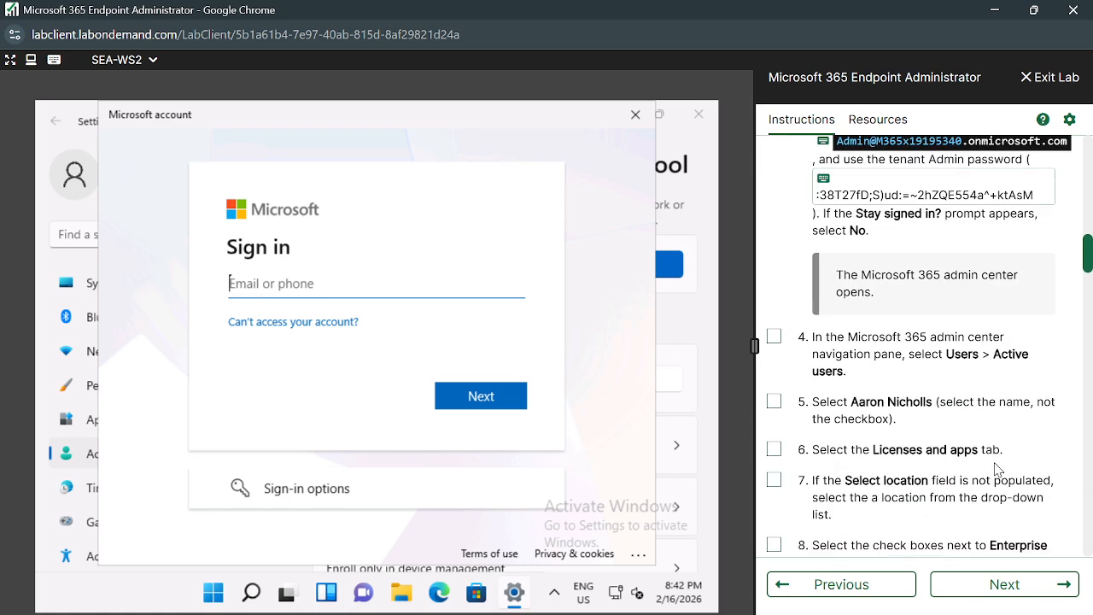
scroll(996, 469, down, 10)
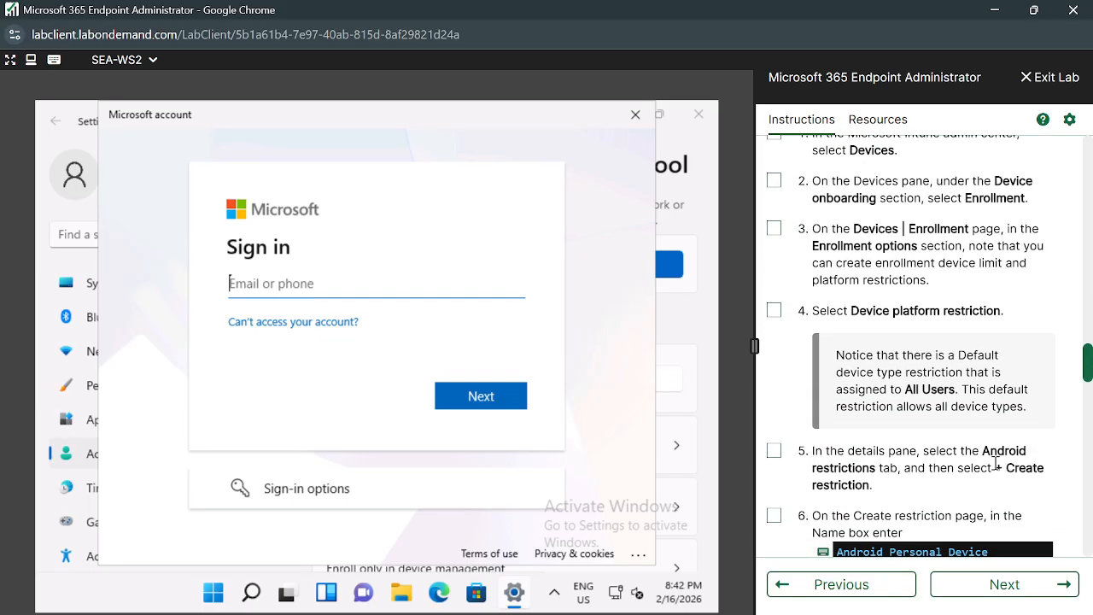
scroll(995, 468, down, 20)
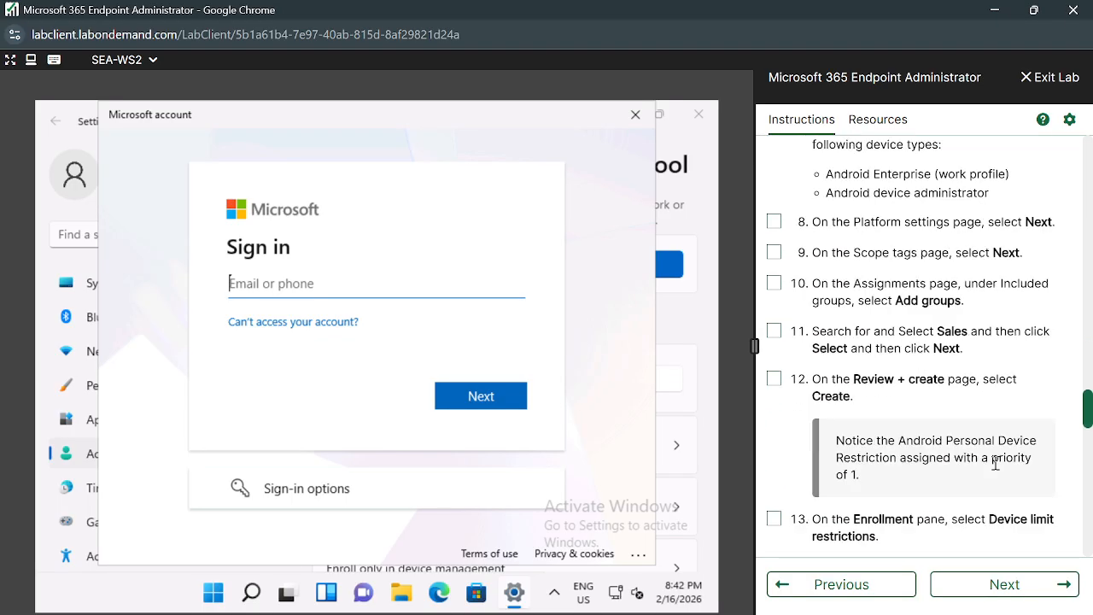
scroll(996, 468, down, 20)
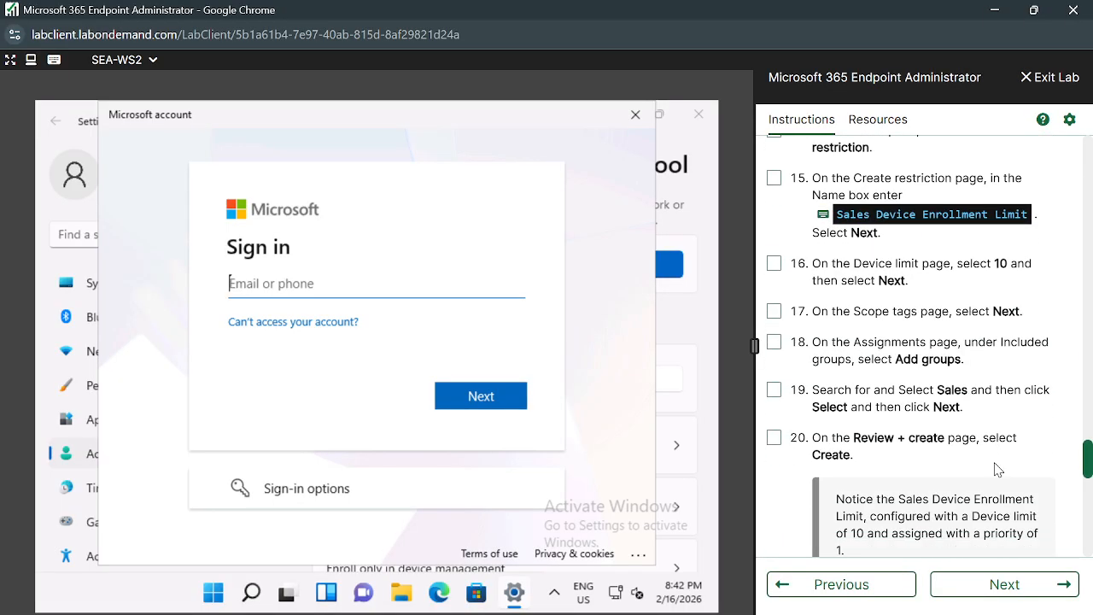
scroll(998, 468, down, 2)
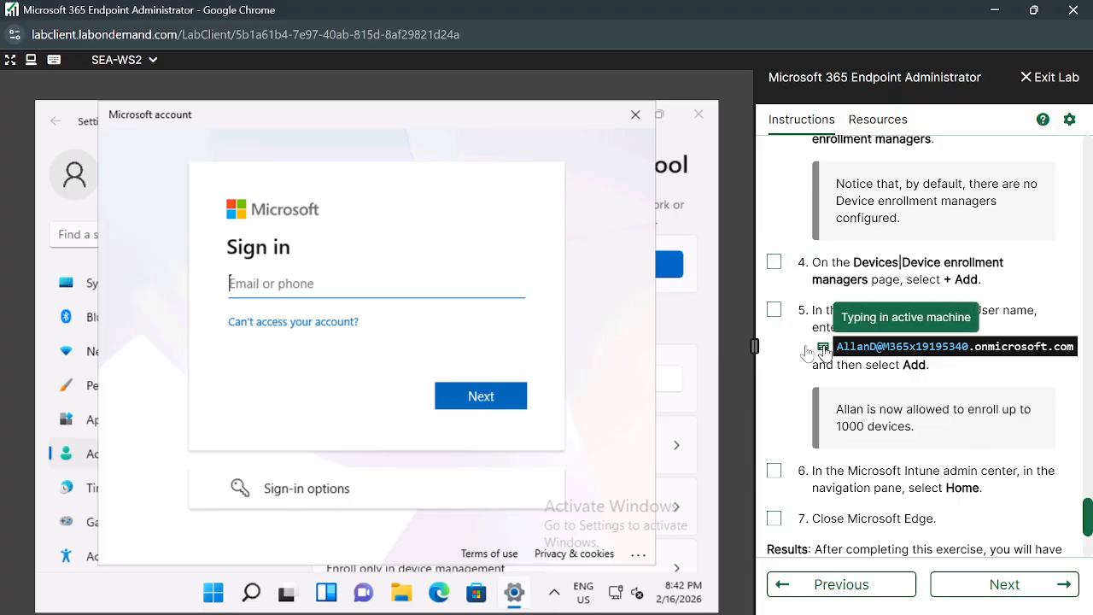
Submit the work account on the Sign in page and move the instructions to the next lab.
click(491, 404)
scroll(1004, 490, down, 1)
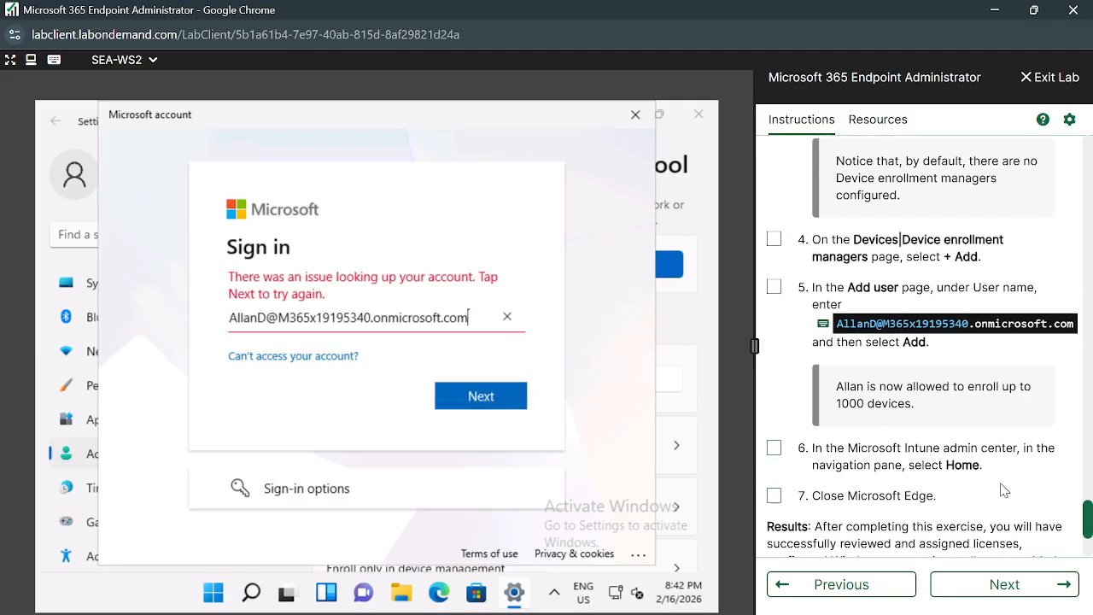
scroll(1004, 490, down, 1)
scroll(1004, 490, up, 1)
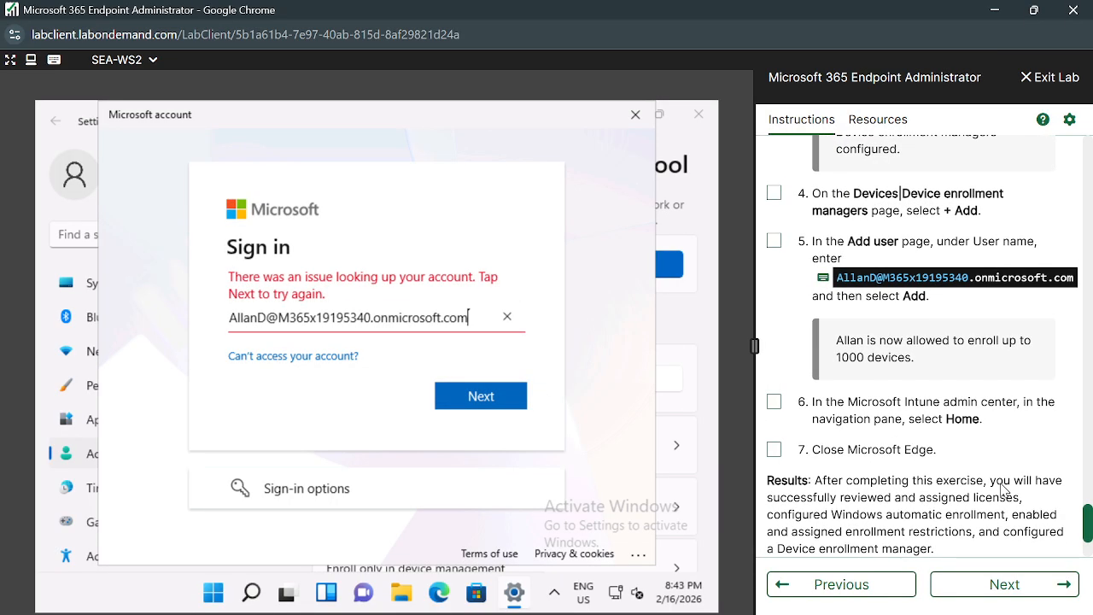
scroll(1005, 490, down, 2)
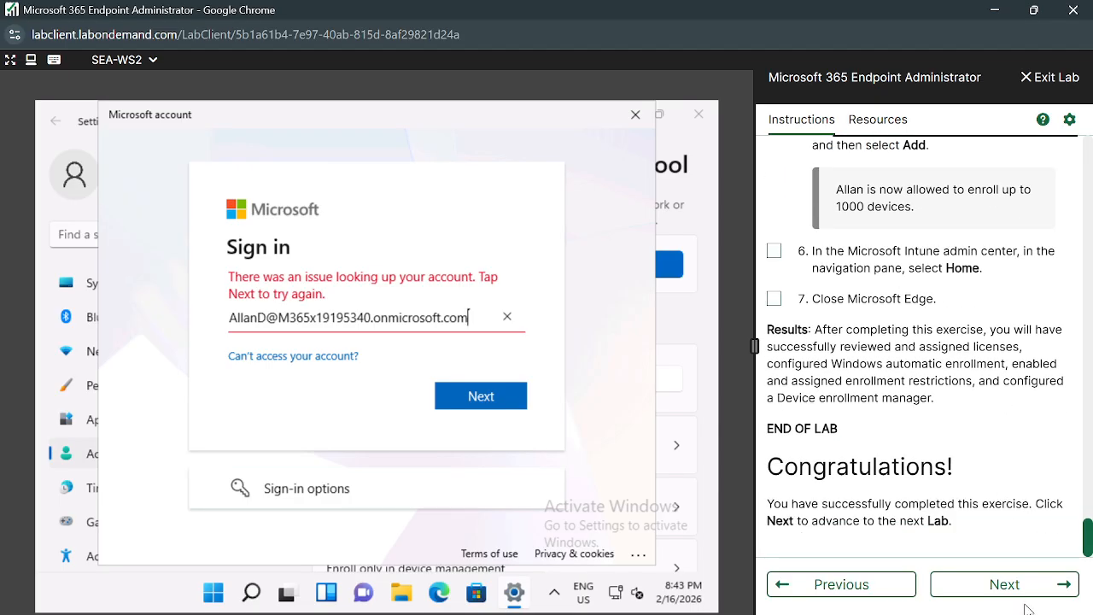
click(482, 404)
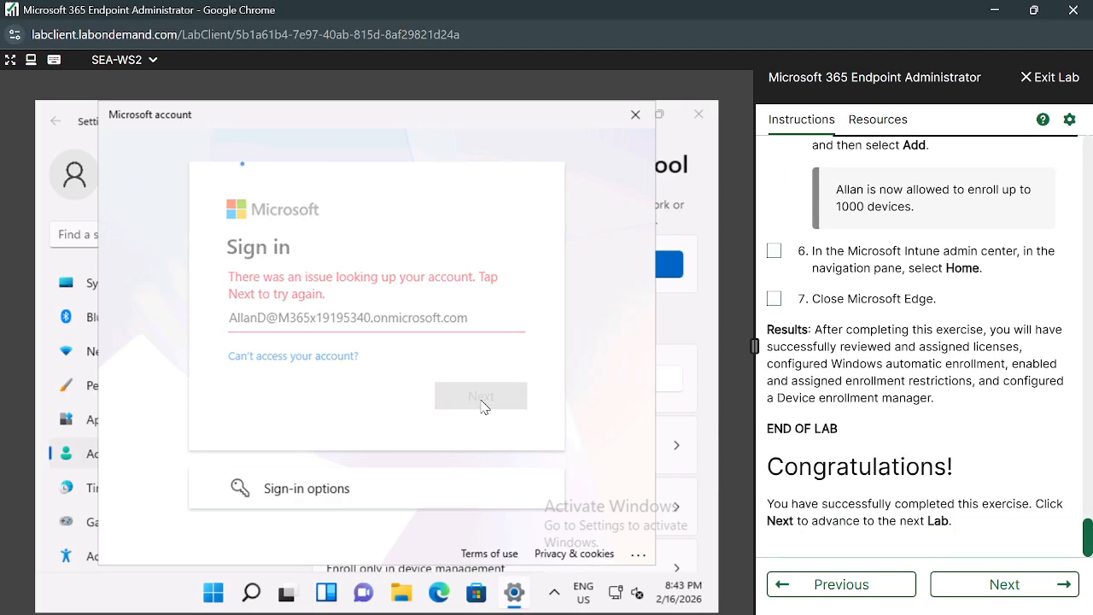
click(996, 584)
scroll(978, 468, down, 7)
scroll(978, 468, down, 5)
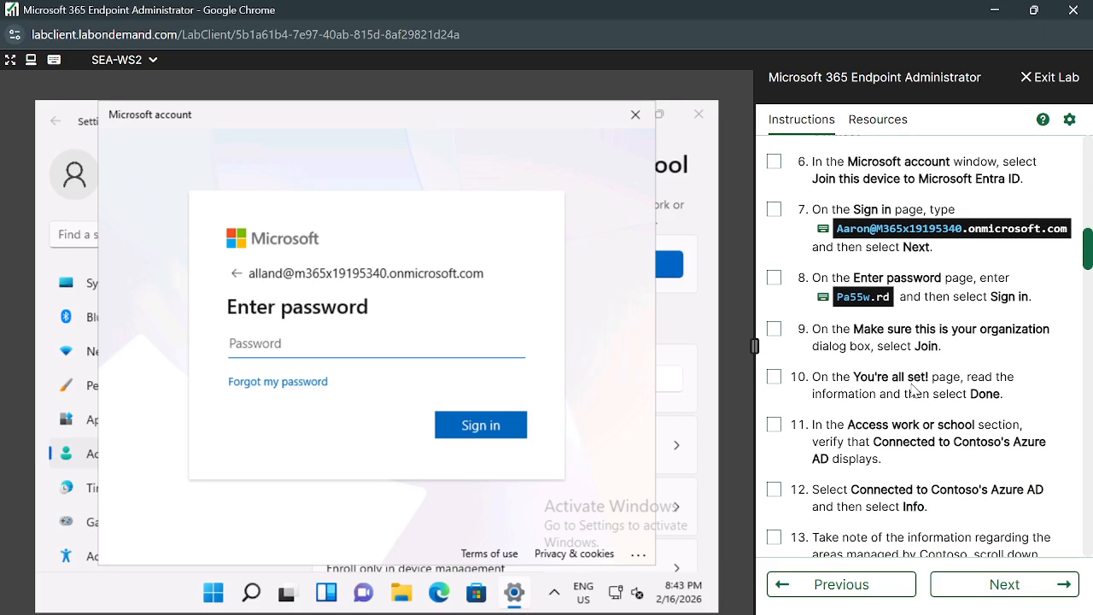
Enter the lab password with the type-text icon and sign in, which is rejected as incorrect.
click(824, 299)
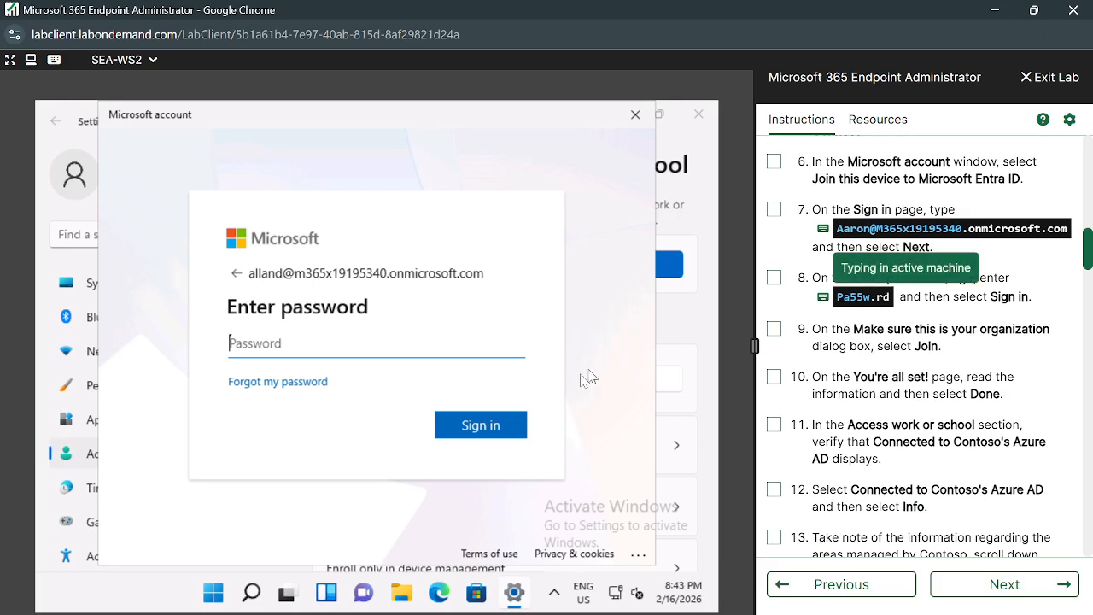
click(486, 436)
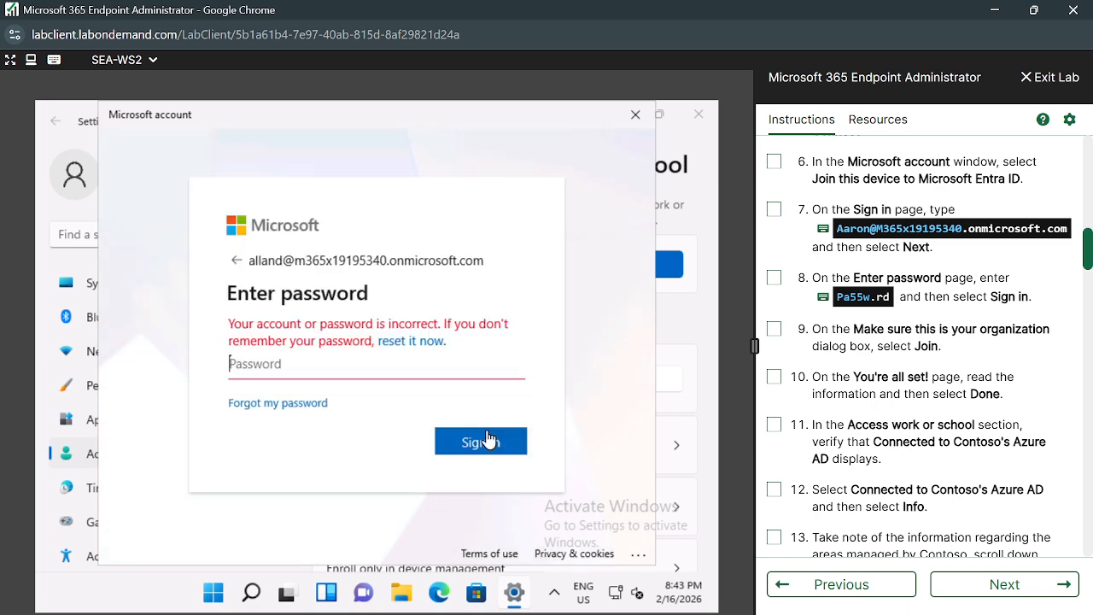
scroll(939, 534, down, 10)
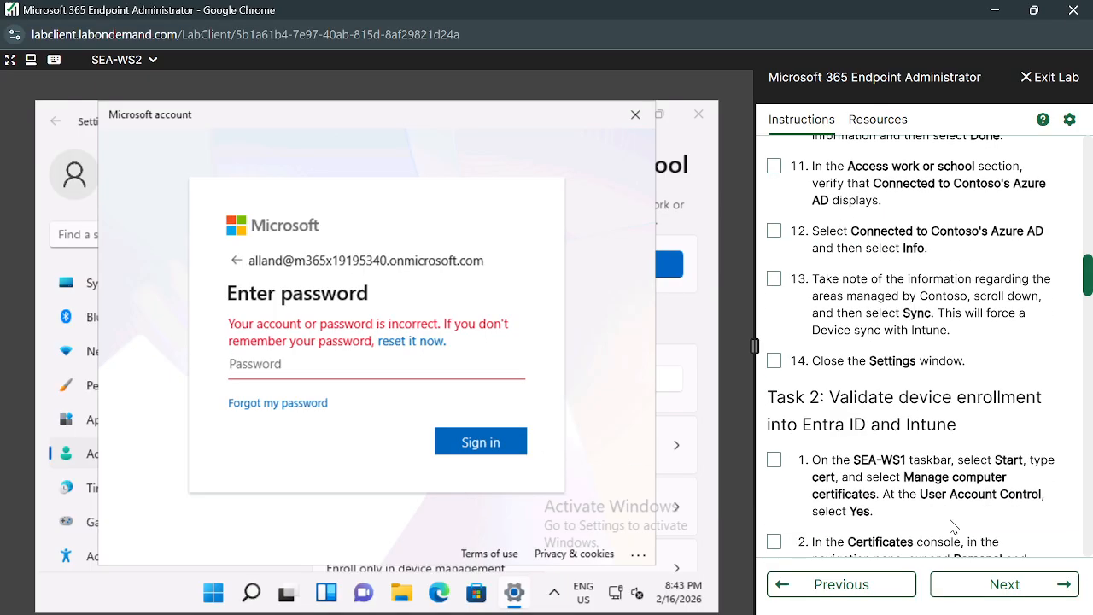
scroll(952, 525, down, 8)
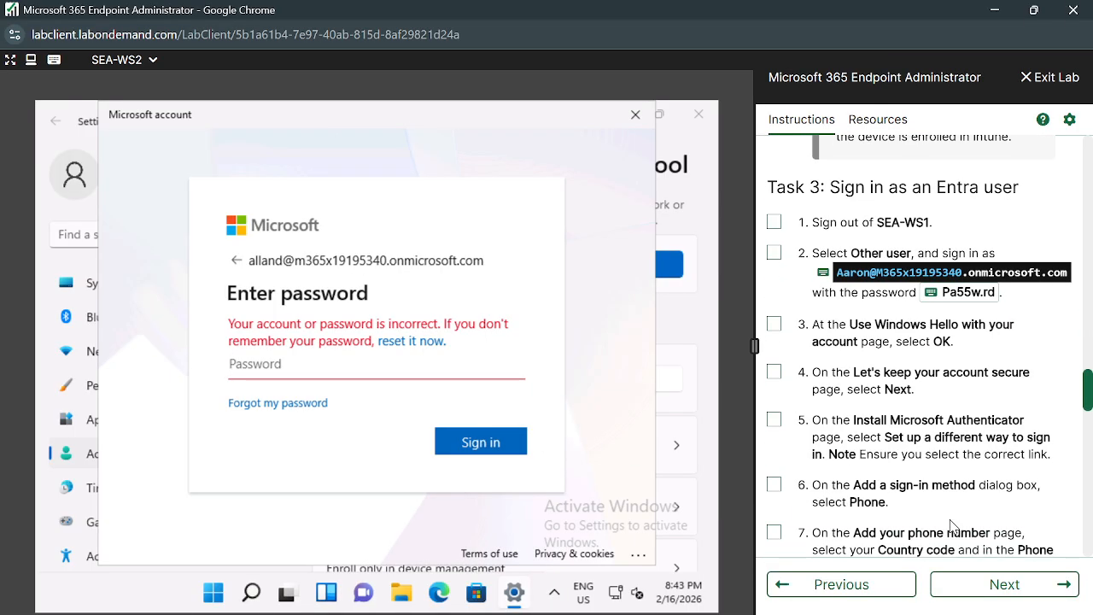
scroll(935, 449, down, 10)
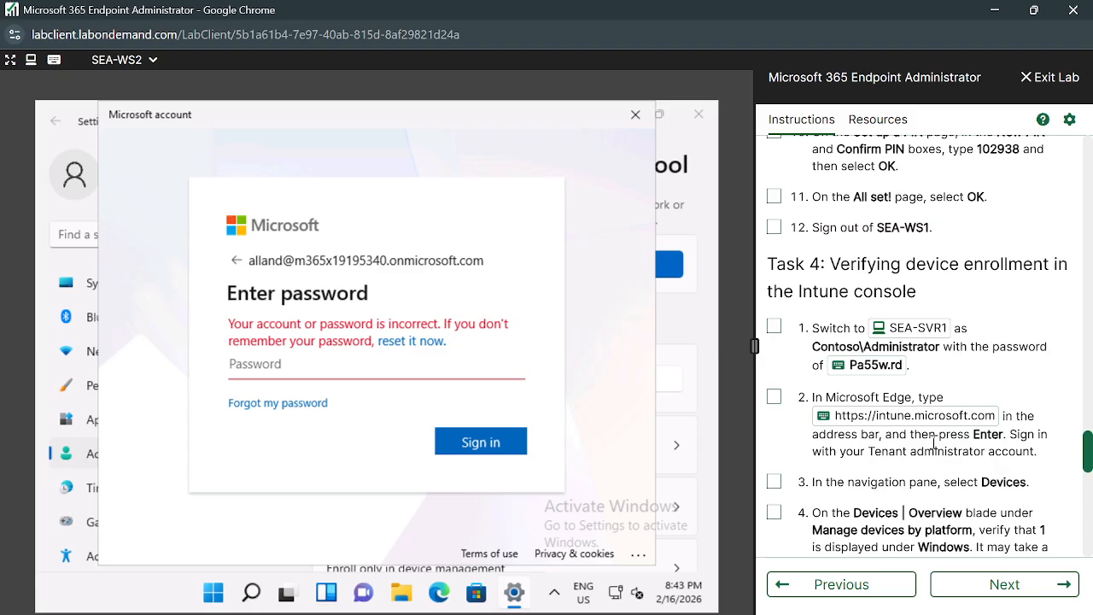
scroll(936, 449, down, 10)
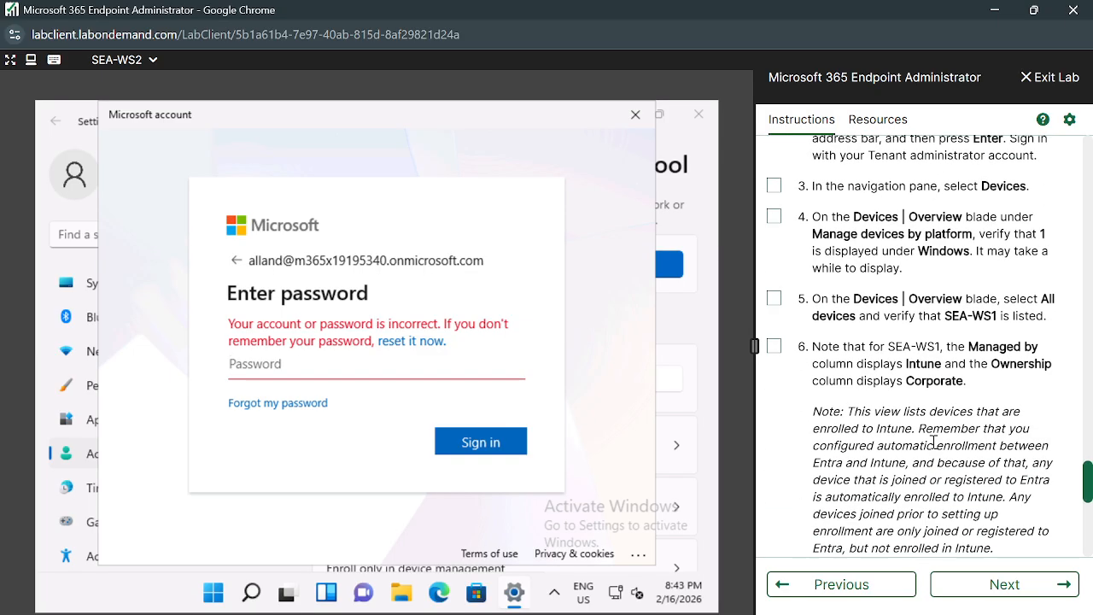
scroll(935, 444, down, 3)
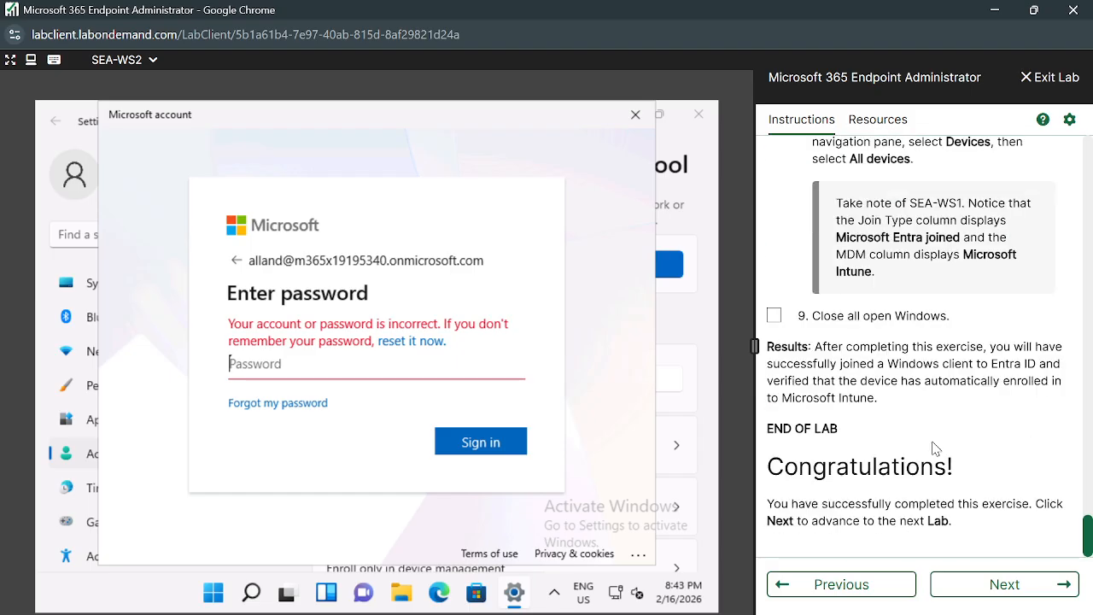
click(152, 61)
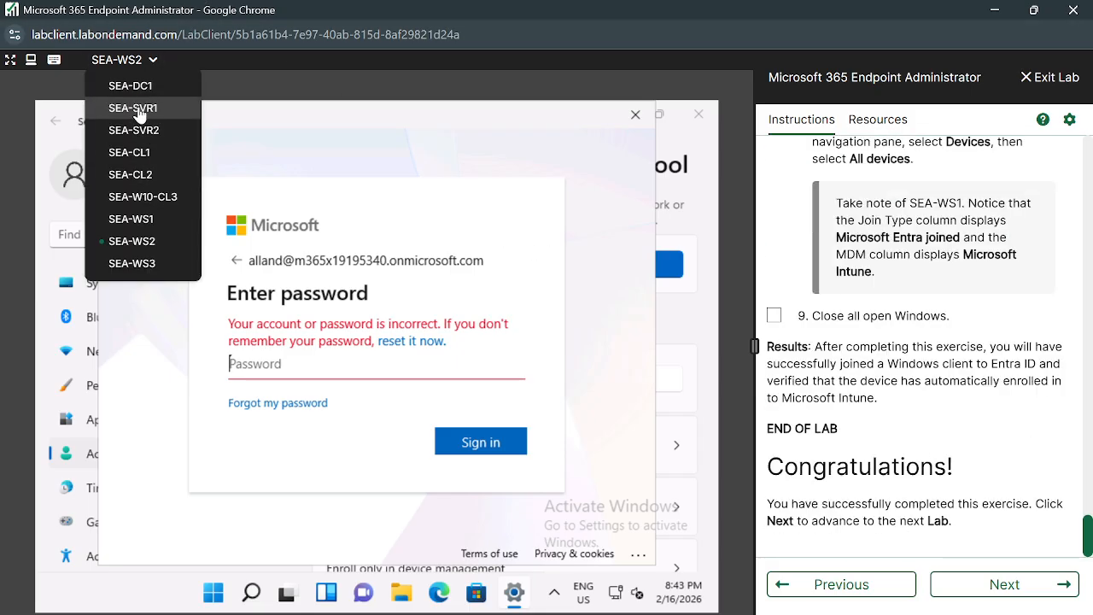
Switch to SEA-SVR1 and bring up the Azure portal home page tab.
click(137, 109)
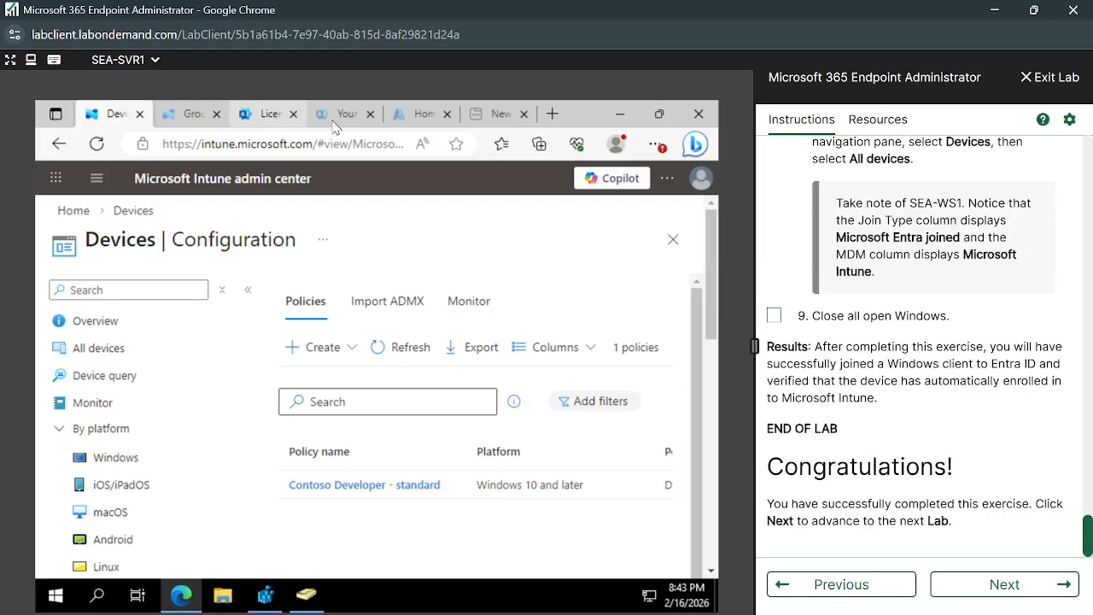
click(342, 120)
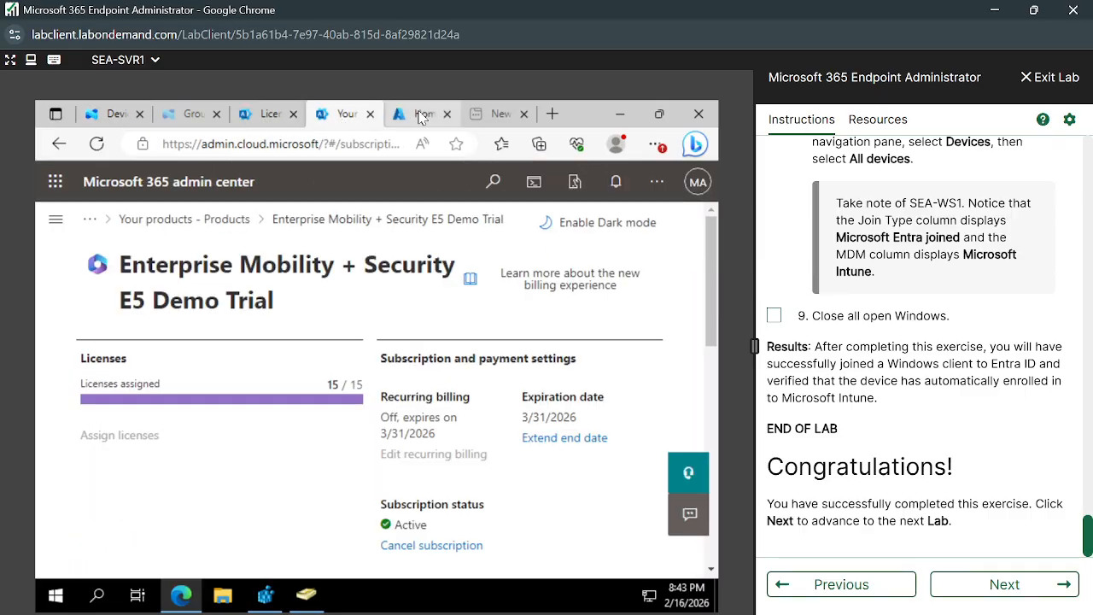
click(180, 111)
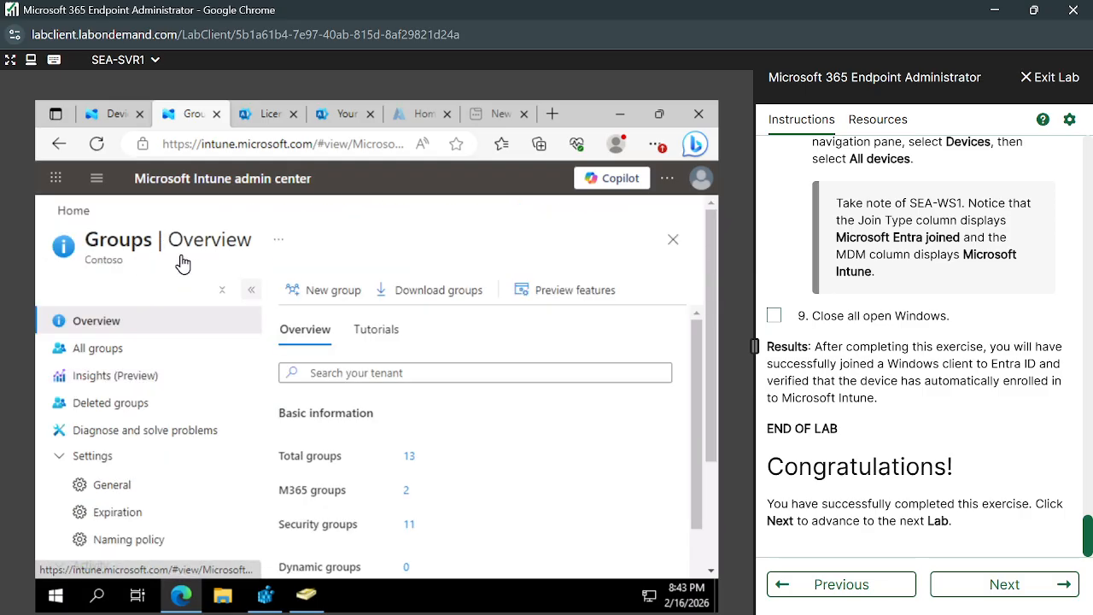
click(337, 109)
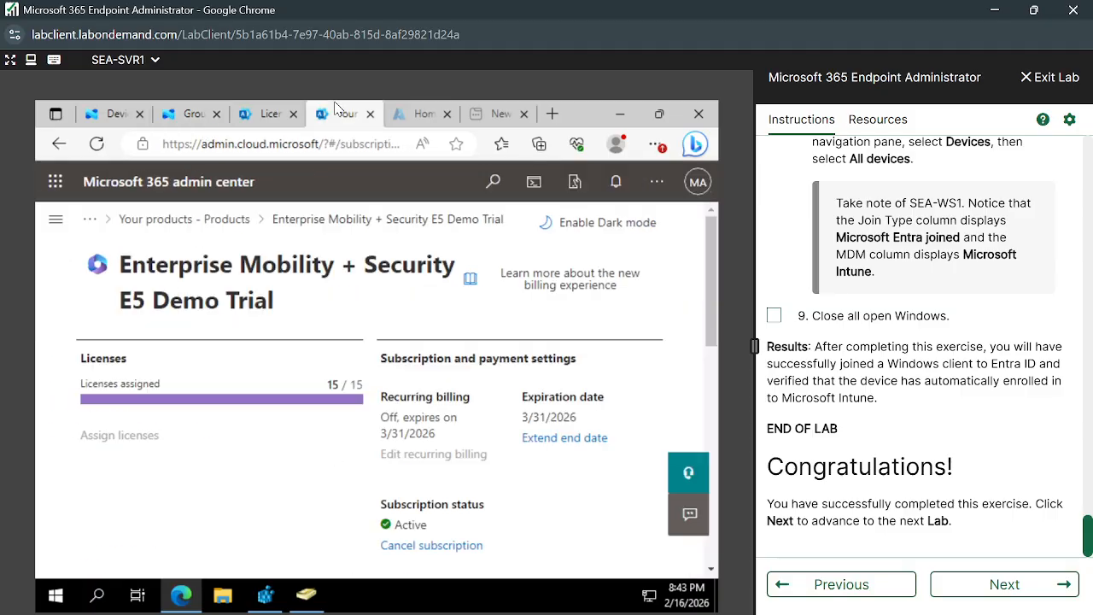
click(422, 118)
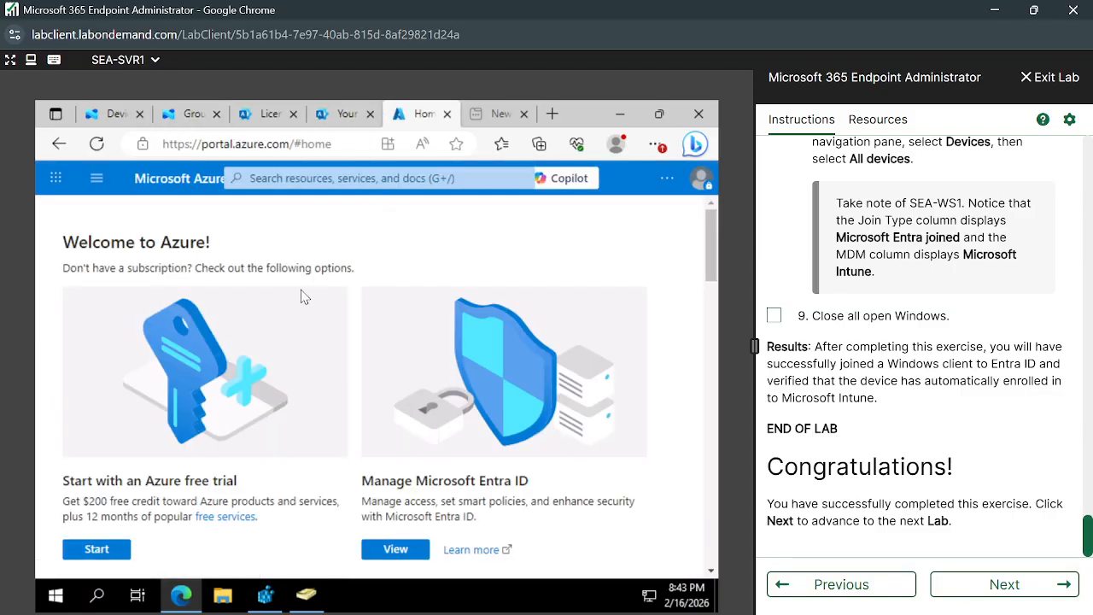
Search the portal for 'User', open Users, and search the list for the lab user's name.
click(96, 178)
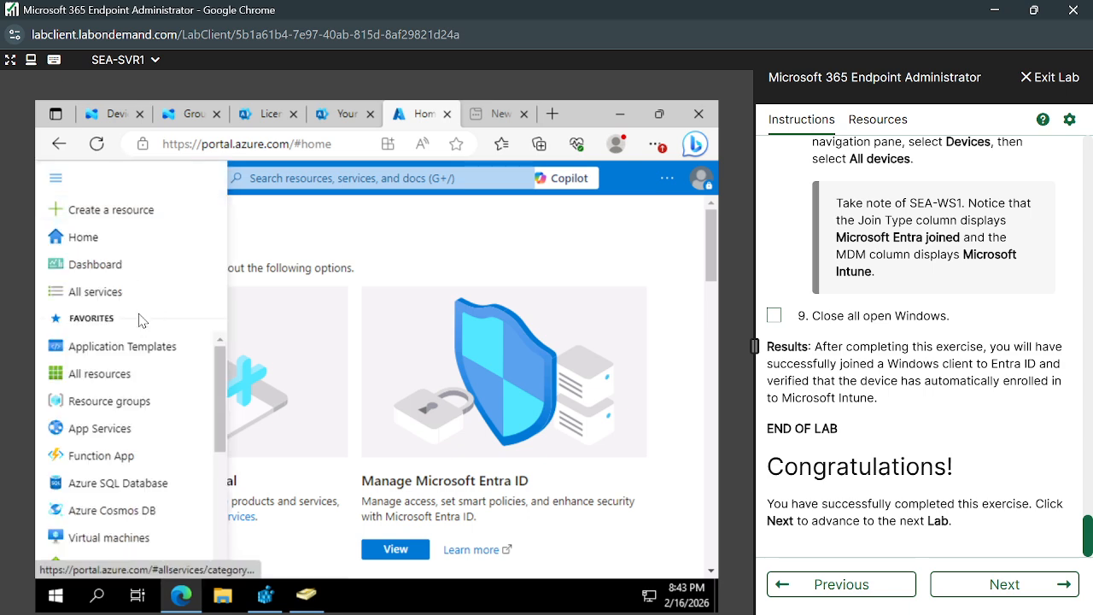
mouse_move(154, 412)
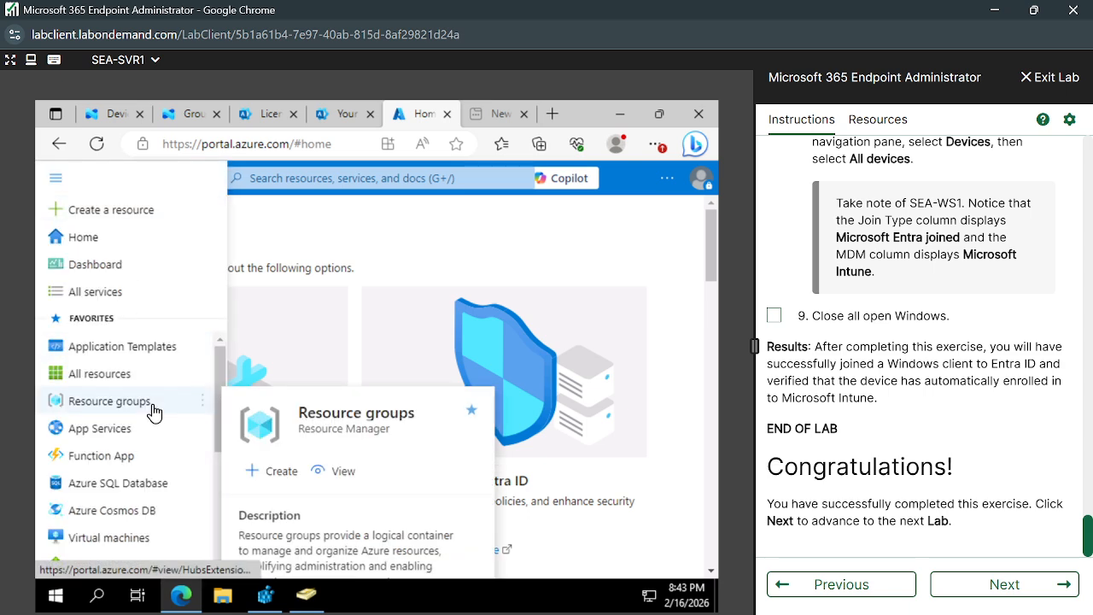
click(297, 178)
text(User)
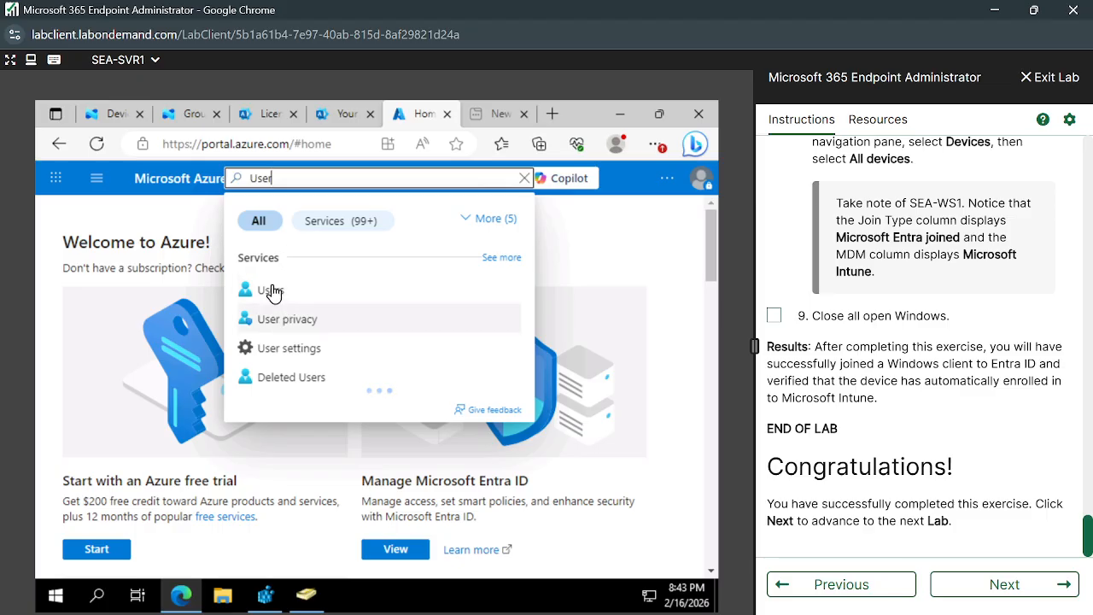
click(274, 291)
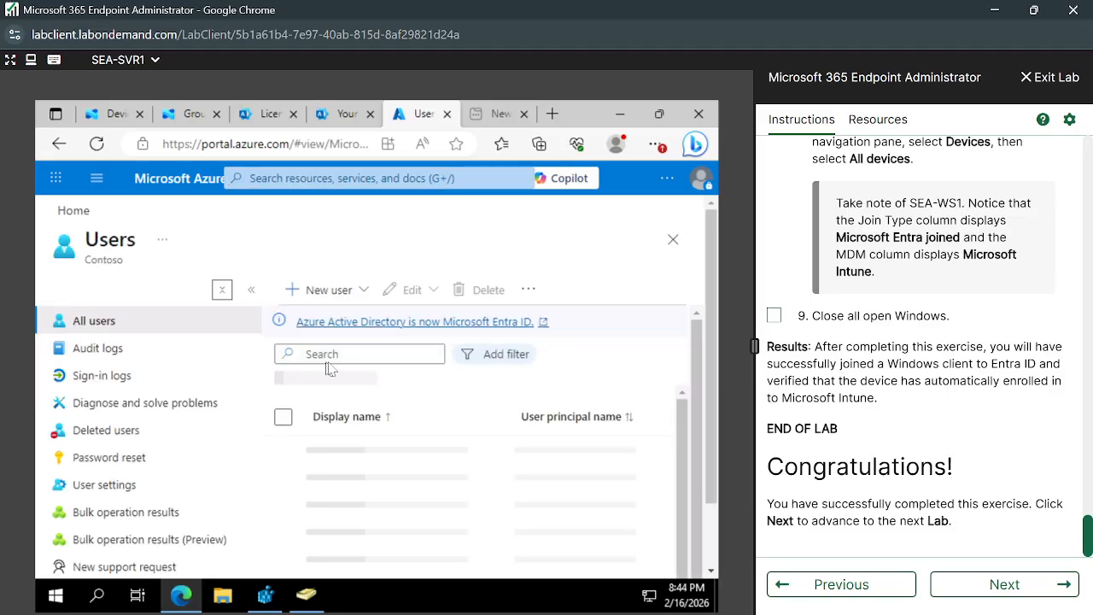
click(345, 353)
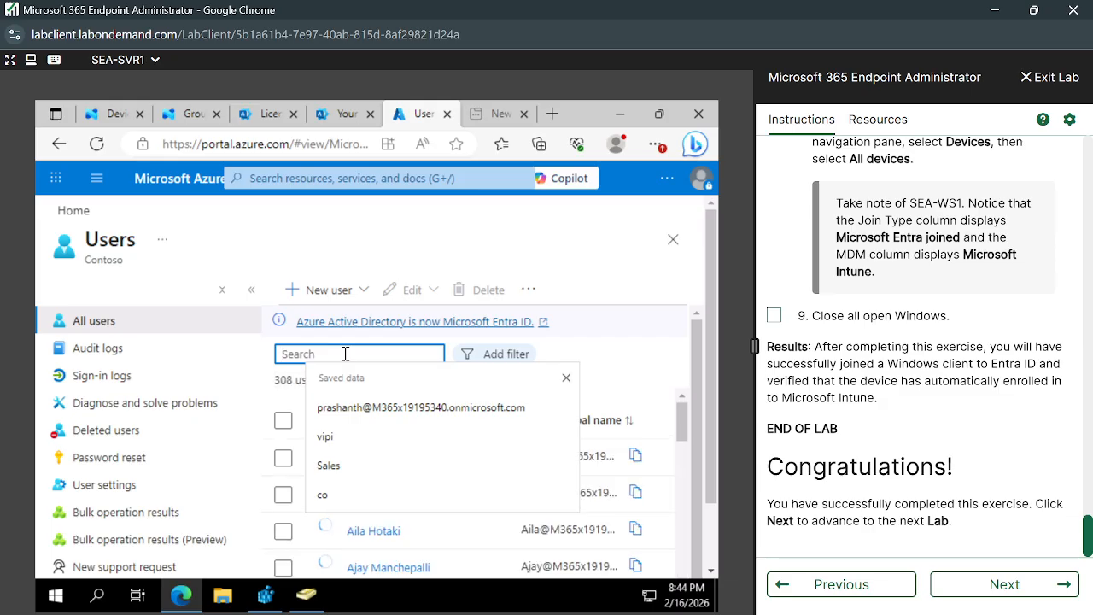
text(Allamn)
key(BackSpace)
key(BackSpace)
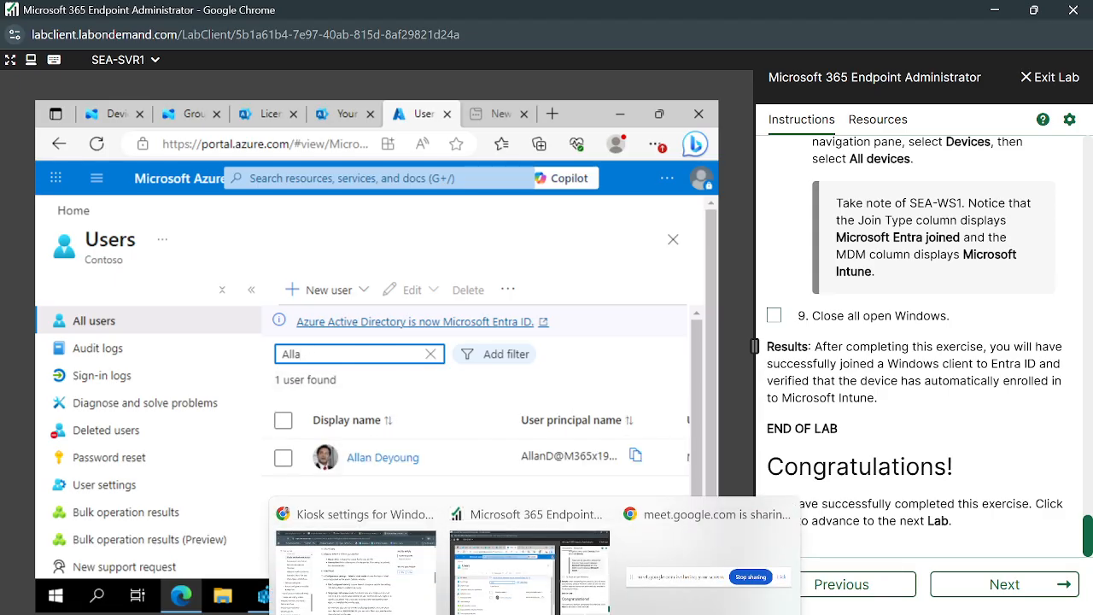
Admit the waiting guest to the Google Meet call and close the people list.
click(416, 612)
click(513, 15)
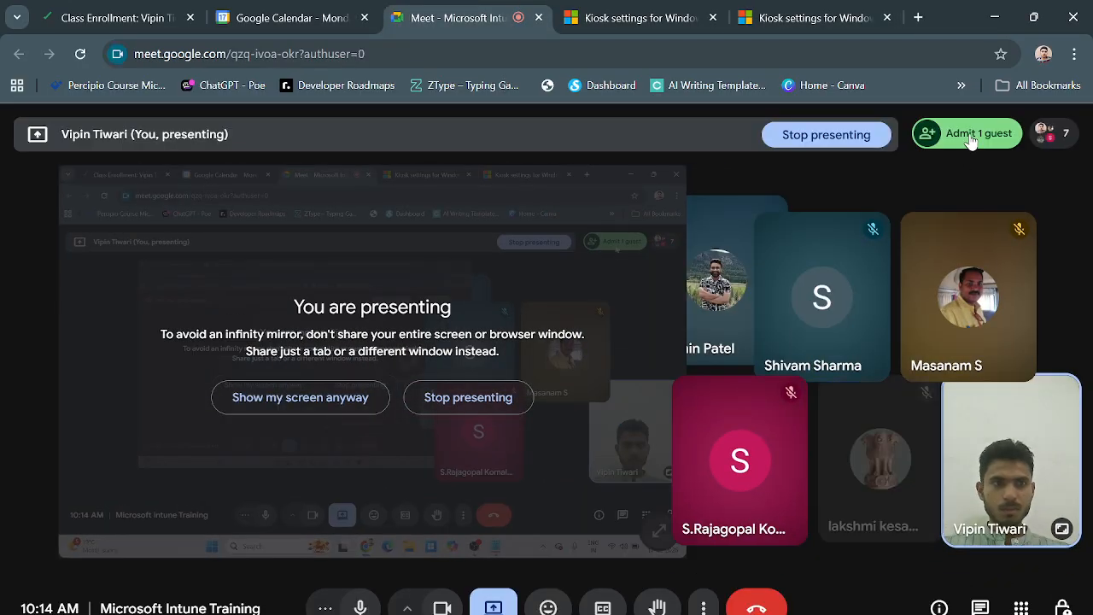
click(971, 138)
click(880, 332)
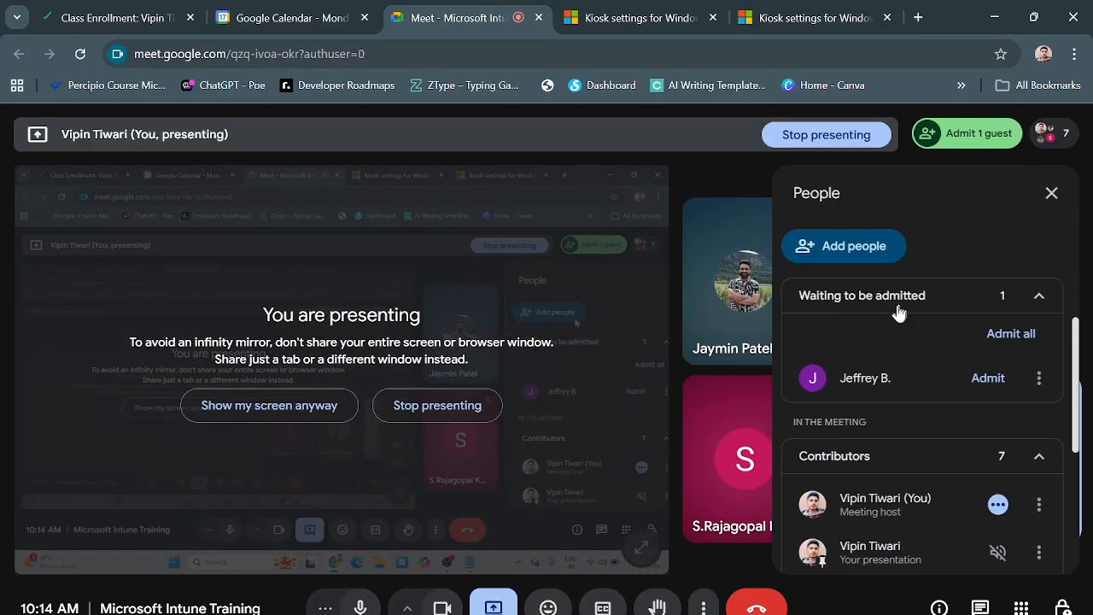
click(982, 381)
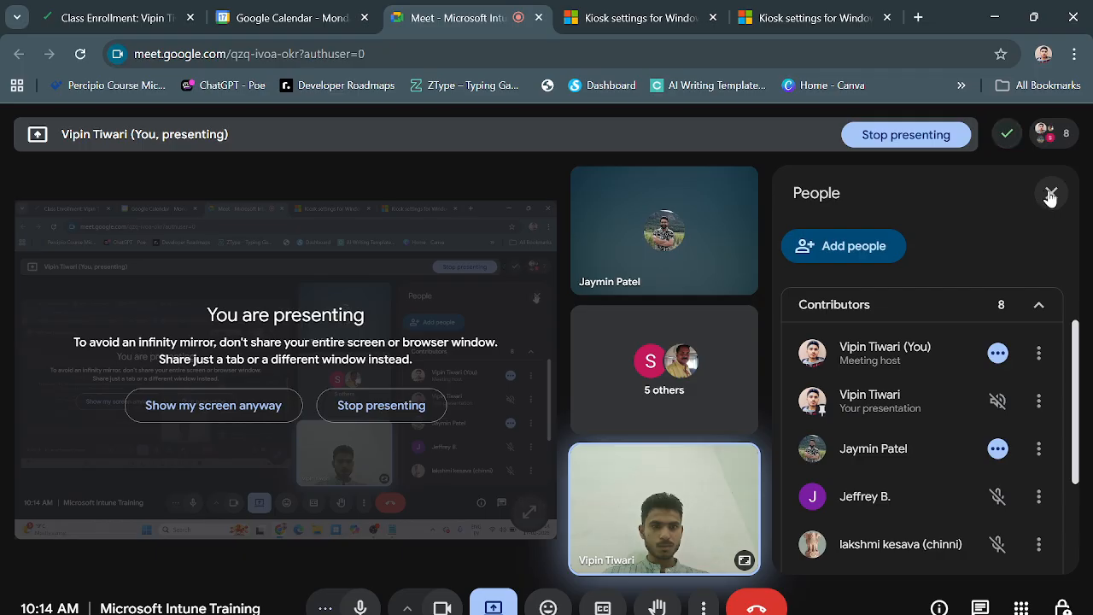
click(1052, 193)
Open the matching user's profile, reset the password, and copy the generated temporary password.
key(alt+Tab)
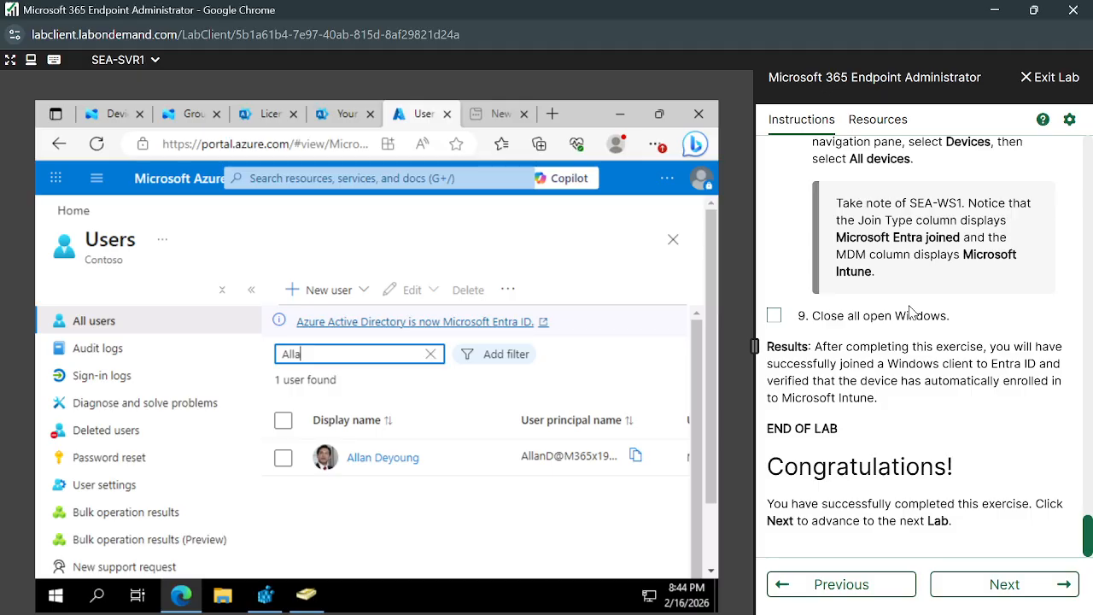
click(389, 468)
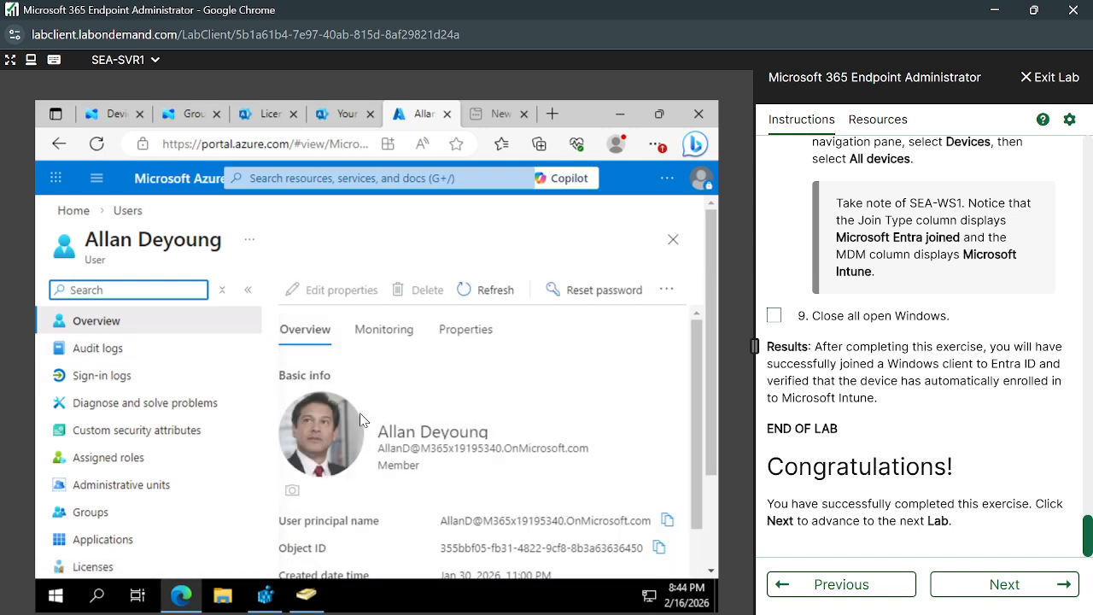
click(604, 293)
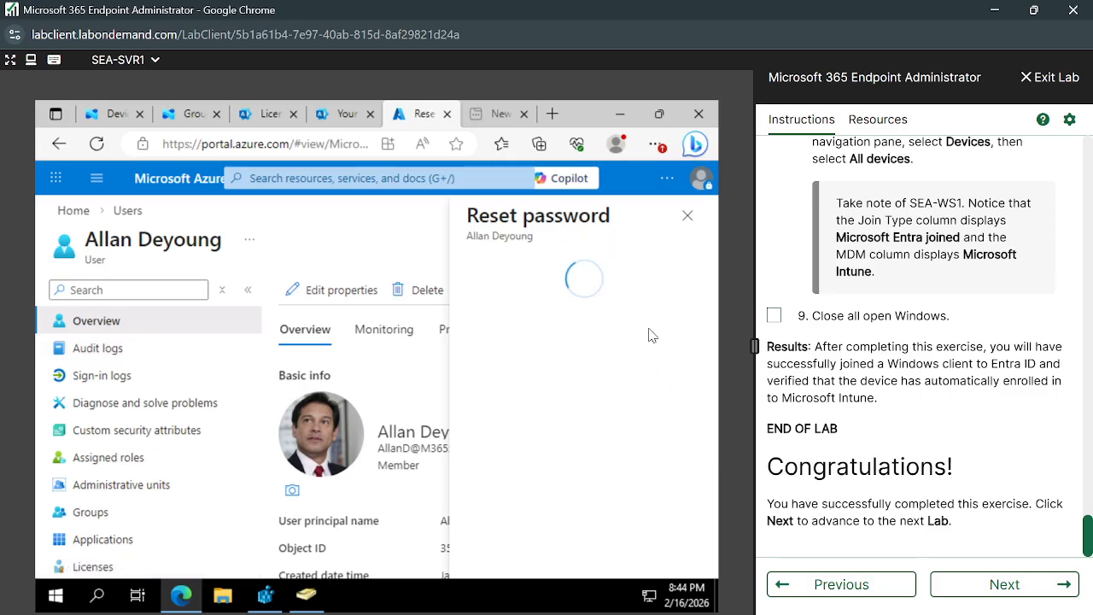
click(538, 350)
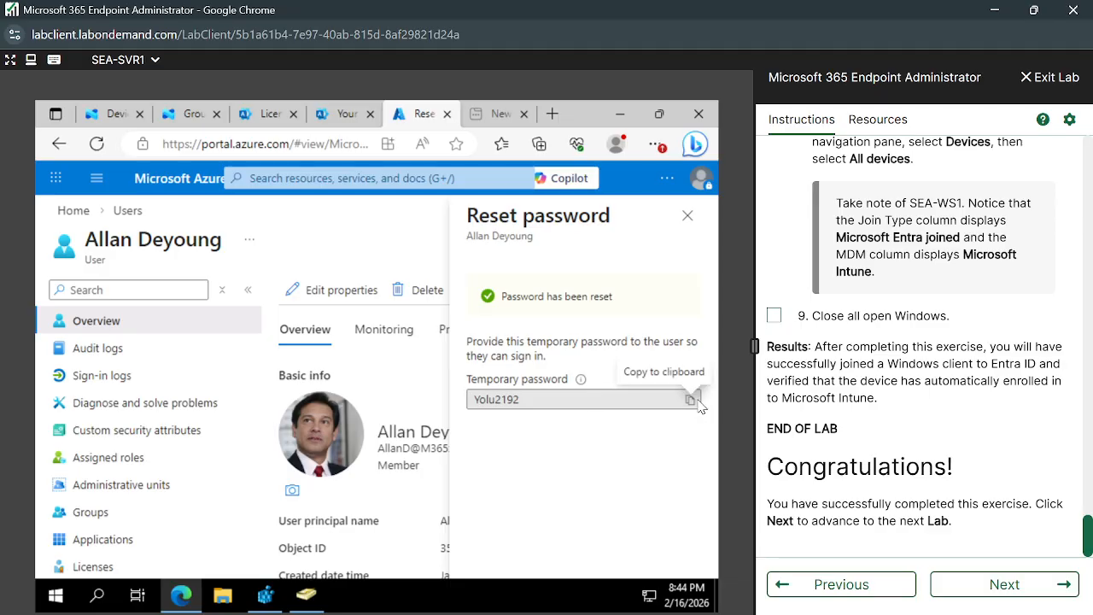
click(690, 401)
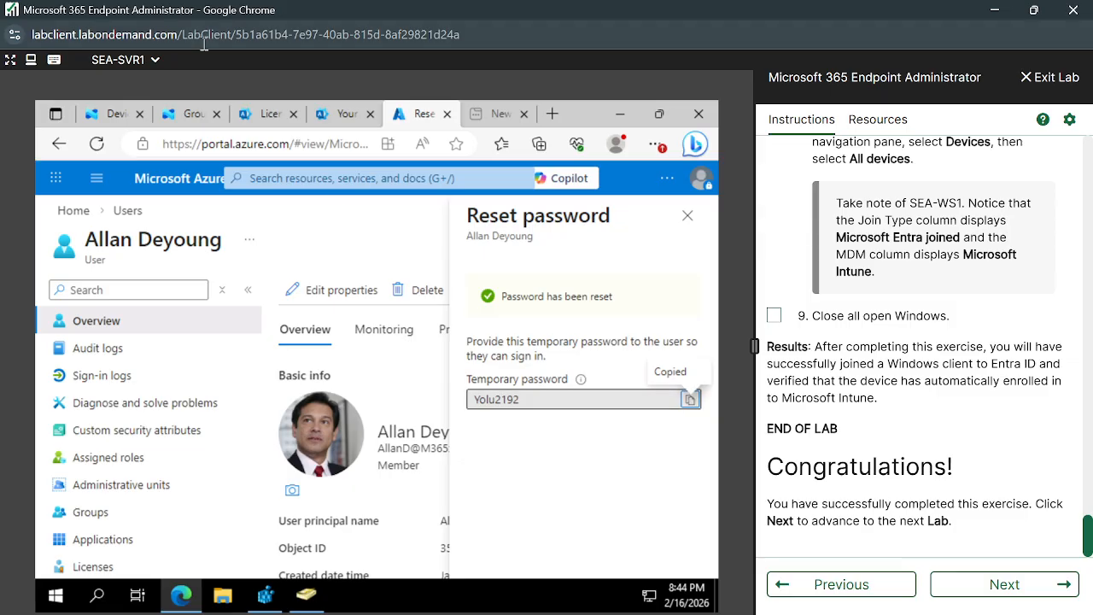
click(152, 60)
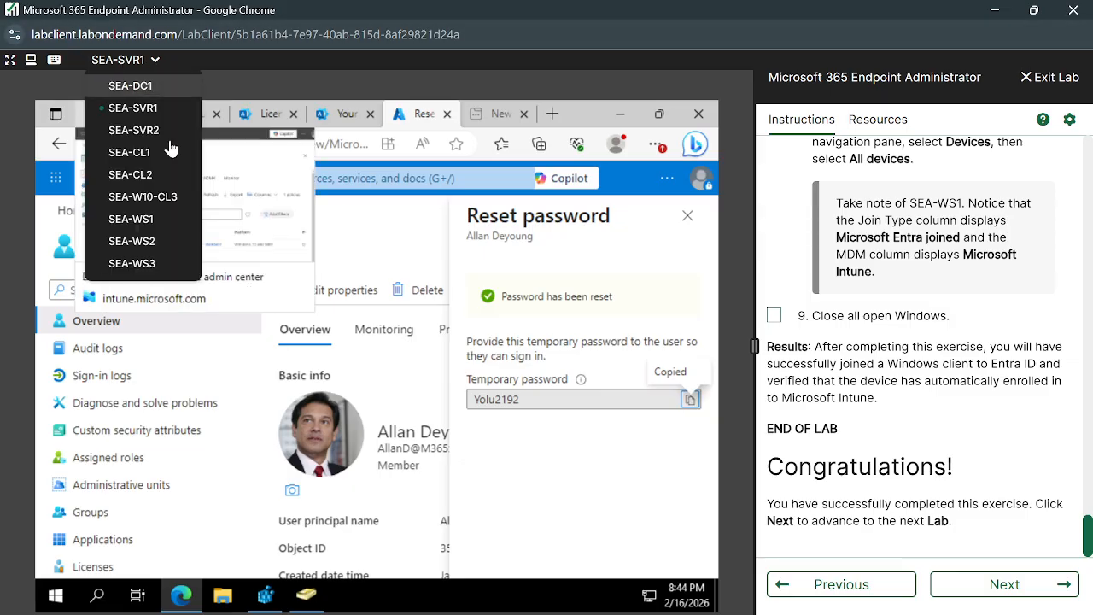
Advance the lab instructions to the next lab and switch the machine view from SEA-WS1 to SEA-WS2.
click(137, 220)
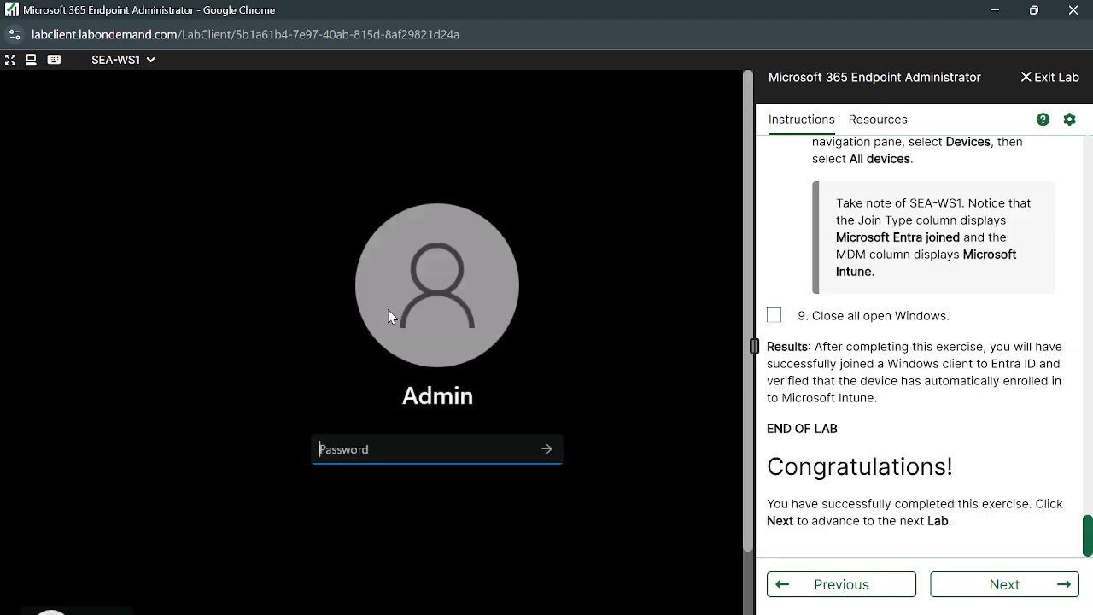
click(151, 72)
click(1059, 587)
scroll(974, 424, down, 3)
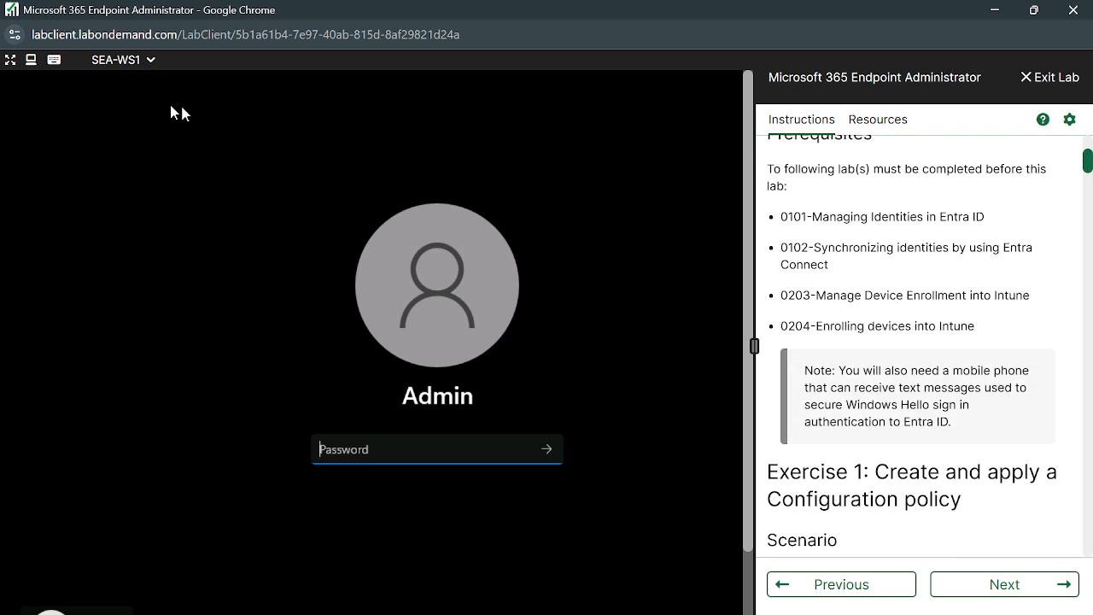
click(156, 71)
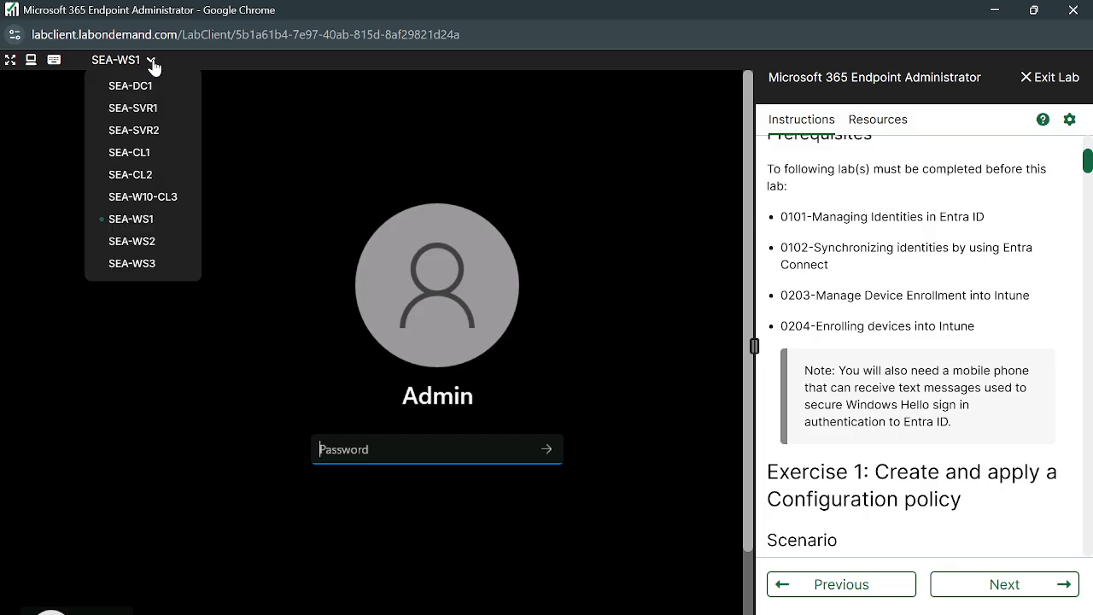
click(146, 239)
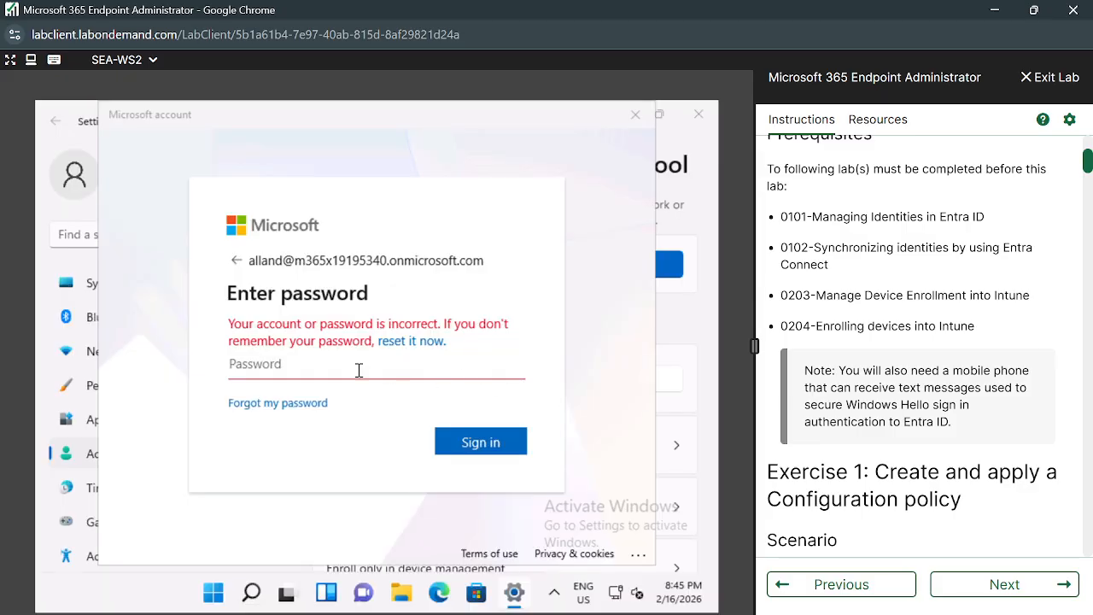
Re-enter the work account password and sign in, which fails with 'Something went wrong'.
click(359, 370)
text(P)
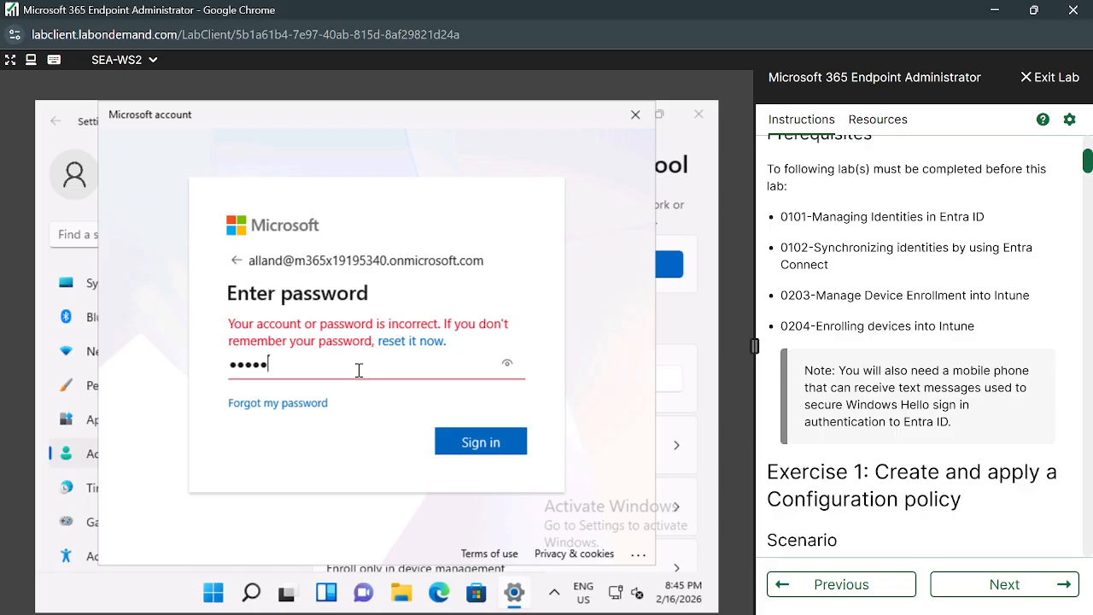
click(502, 444)
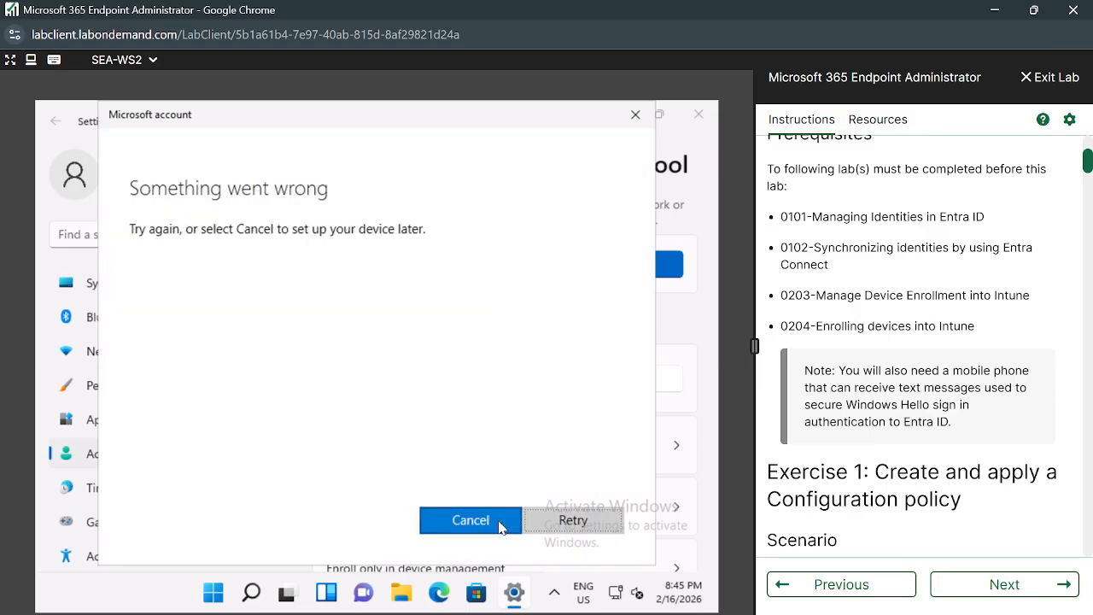
Retry the failed setup and choose to join the device to Microsoft Entra ID.
click(576, 520)
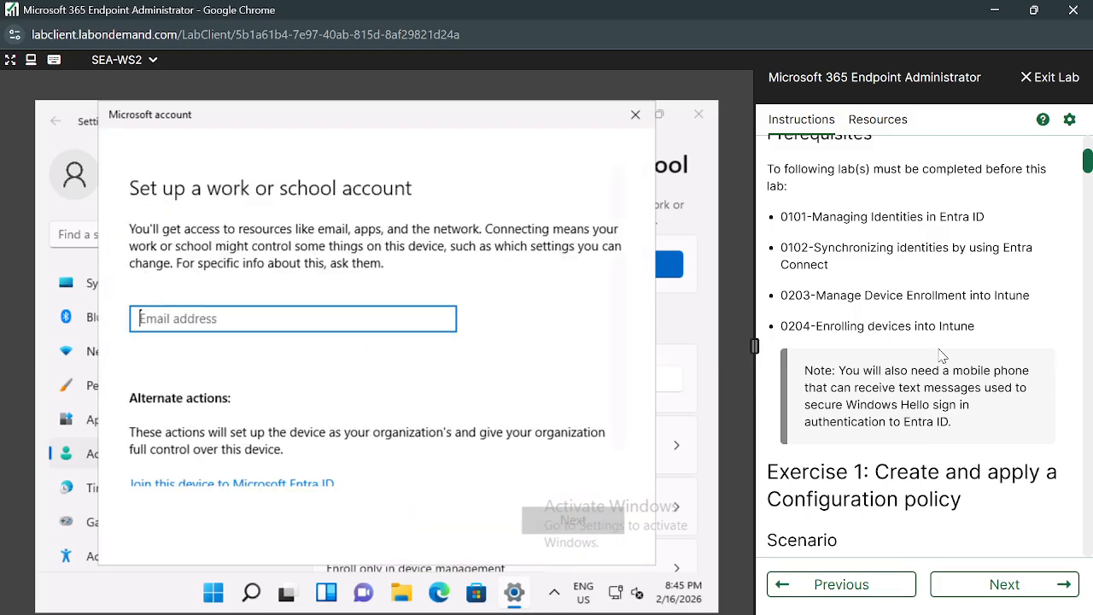
scroll(939, 354, up, 3)
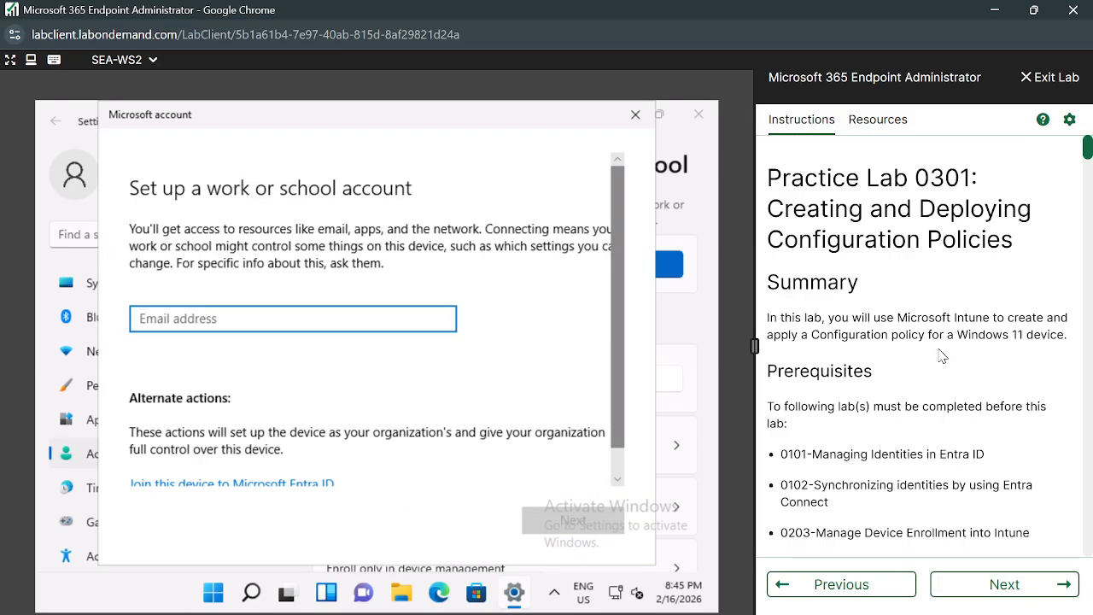
click(304, 493)
Review the lab instructions, stepping back to Practice Lab 0203.
scroll(965, 270, down, 10)
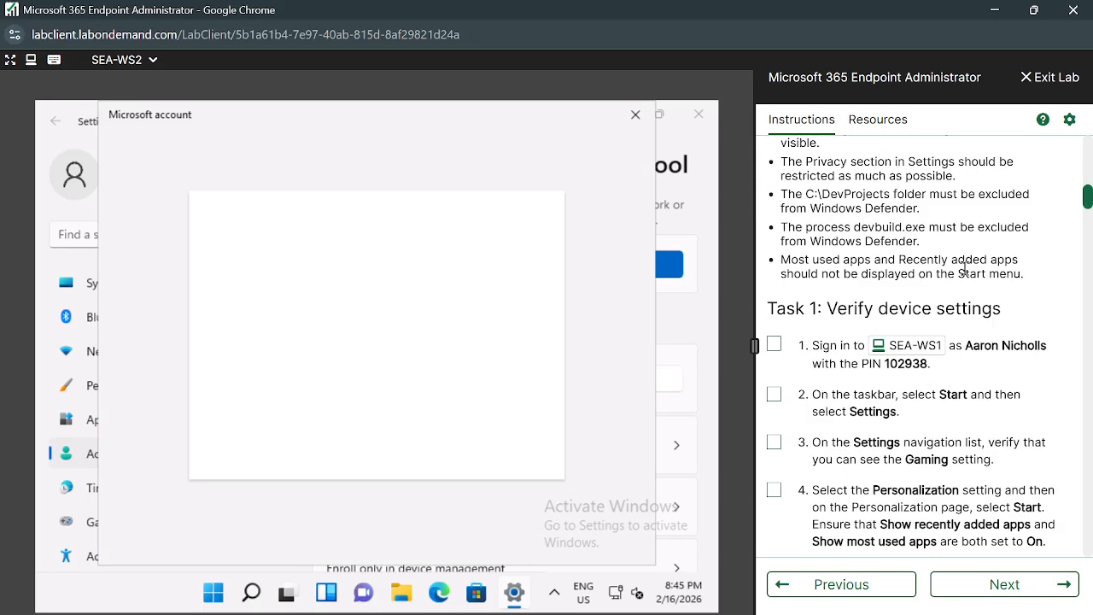
scroll(965, 270, down, 10)
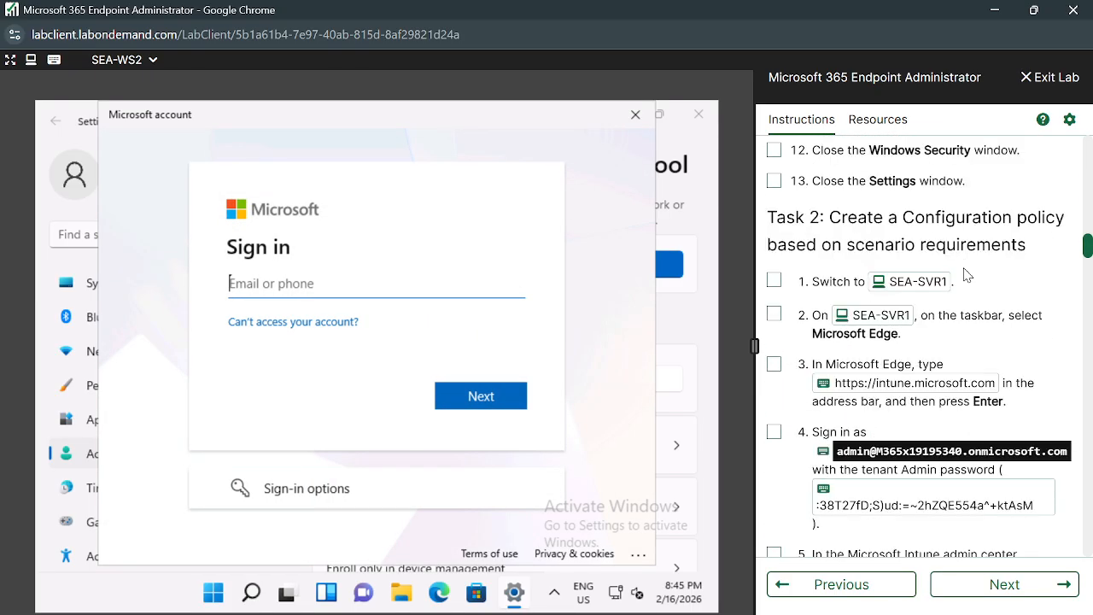
scroll(965, 275, down, 15)
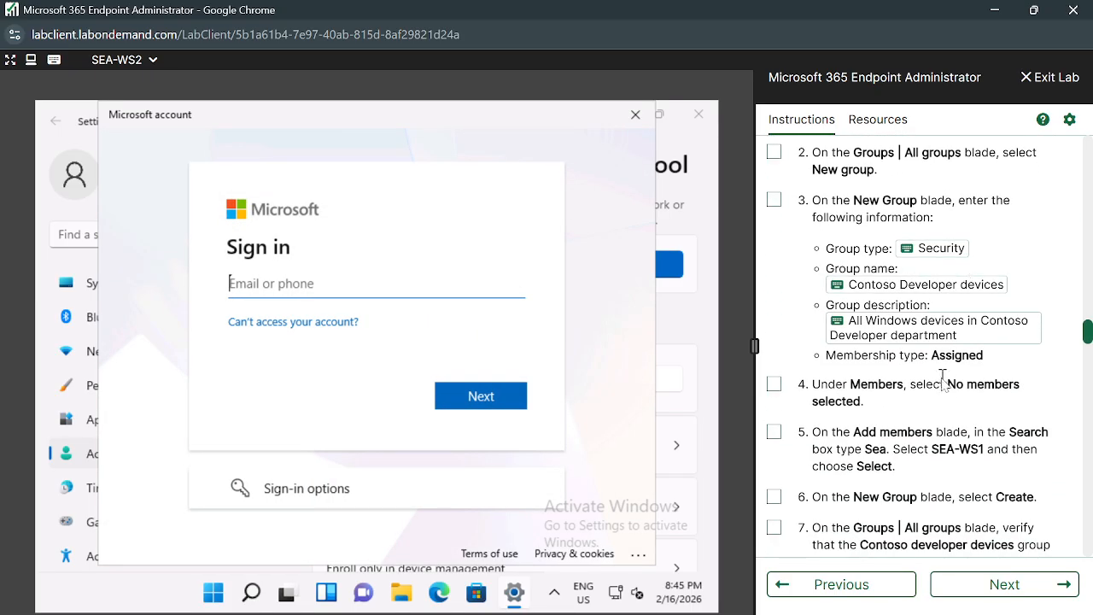
scroll(943, 378, down, 15)
scroll(937, 400, down, 20)
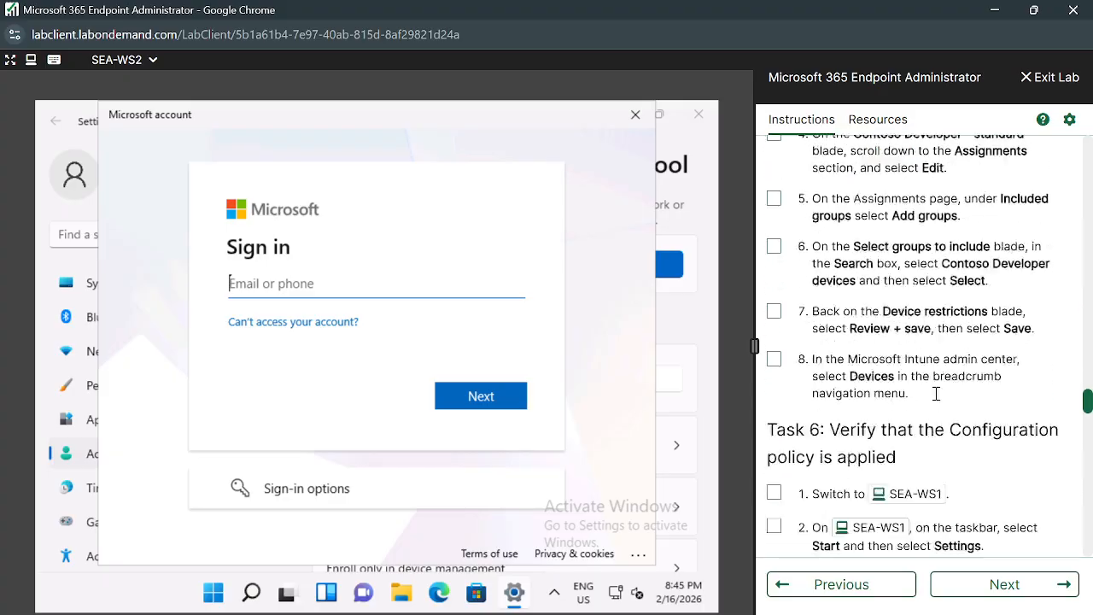
scroll(936, 393, up, 20)
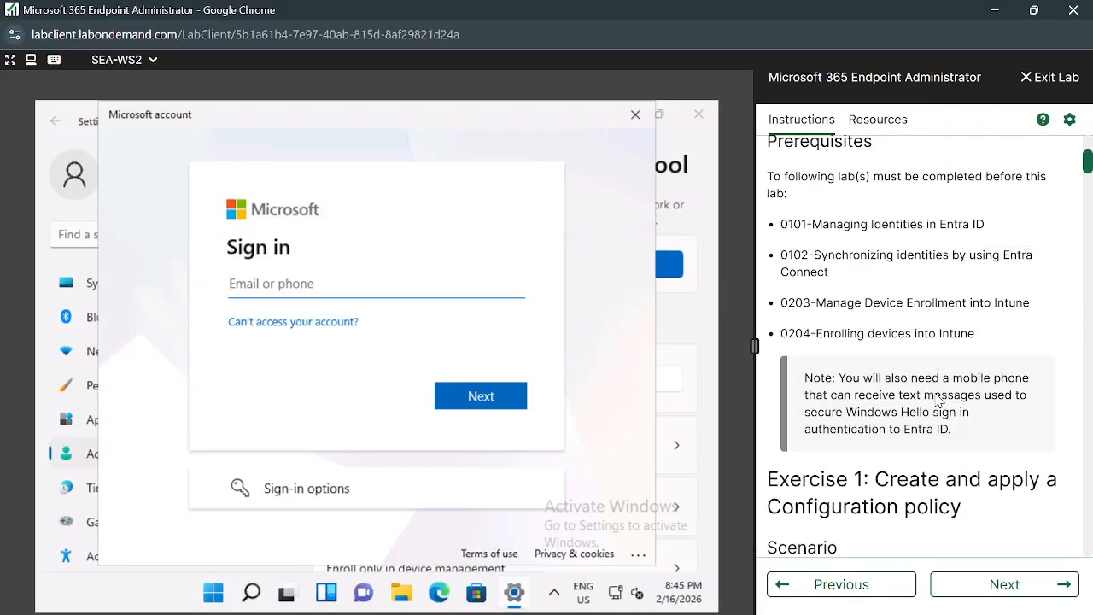
scroll(938, 399, up, 3)
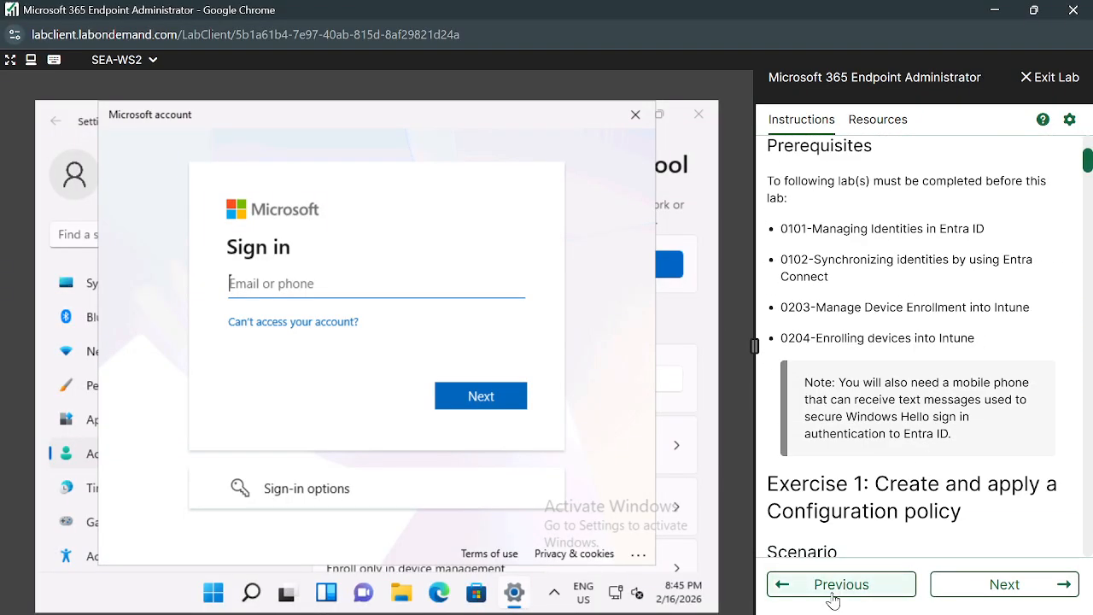
scroll(939, 454, down, 12)
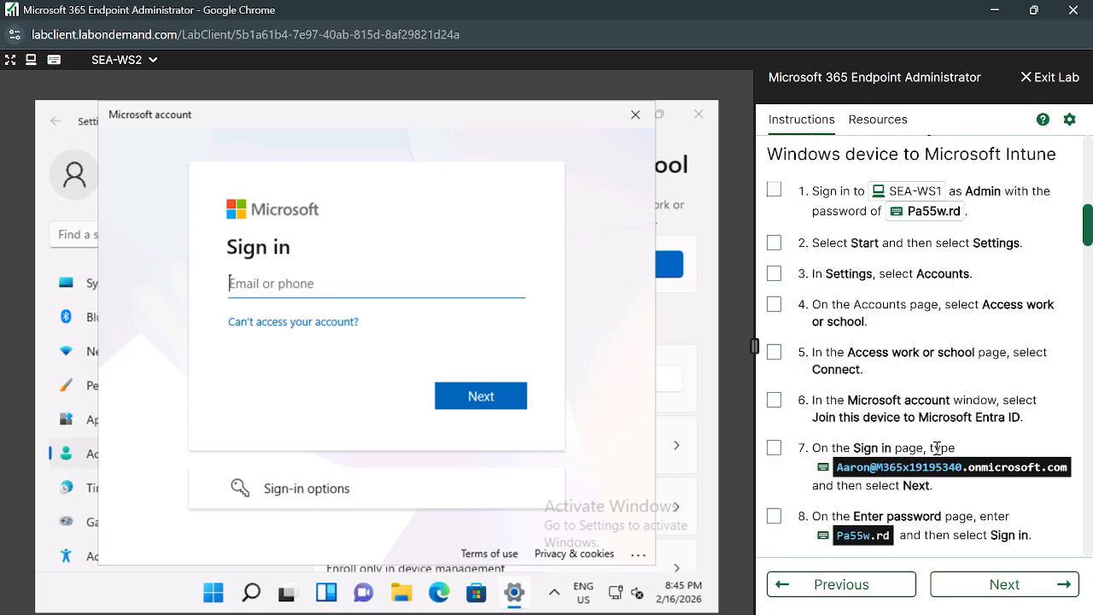
scroll(936, 450, down, 15)
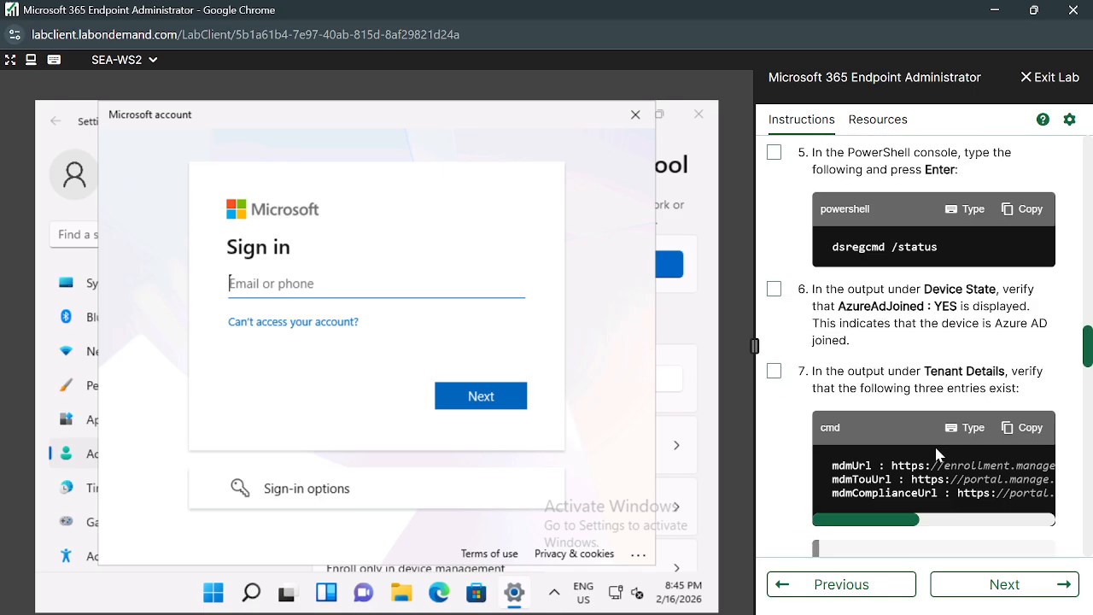
click(832, 588)
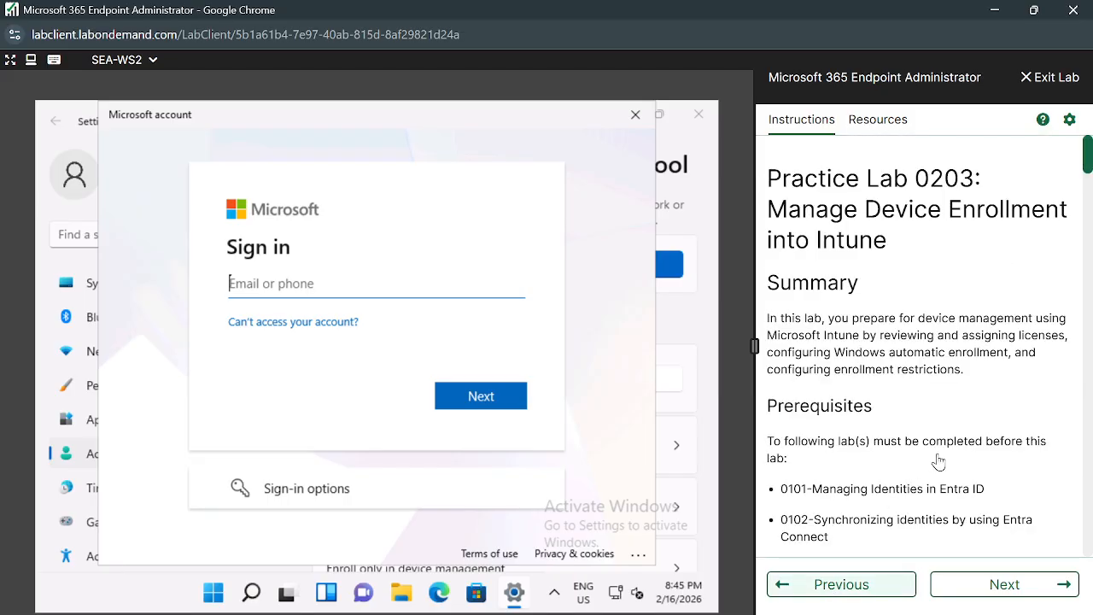
scroll(940, 461, down, 12)
scroll(940, 461, up, 3)
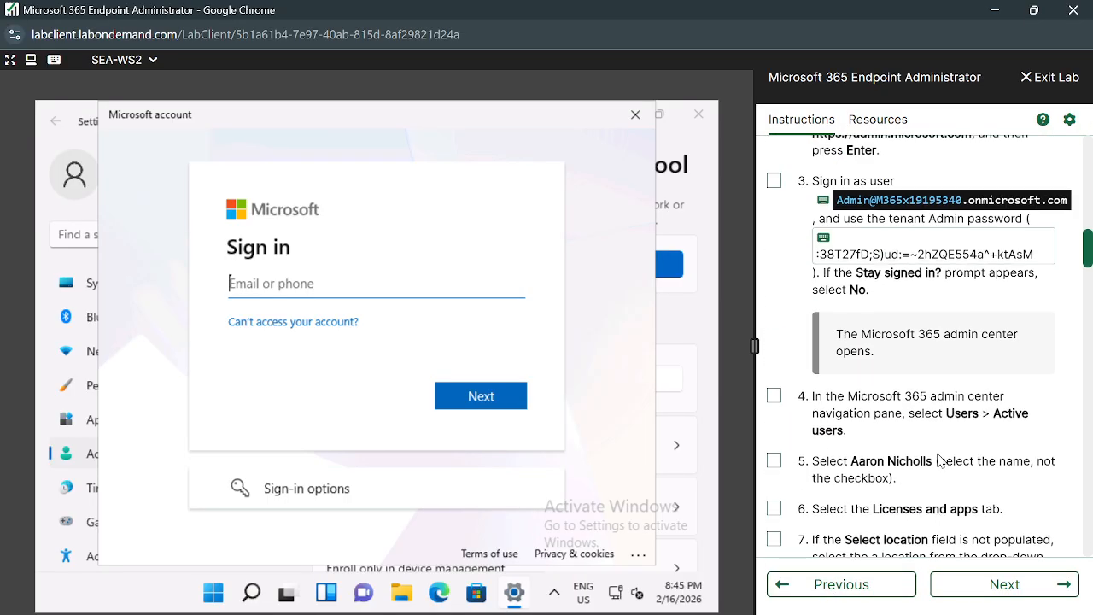
scroll(937, 461, down, 20)
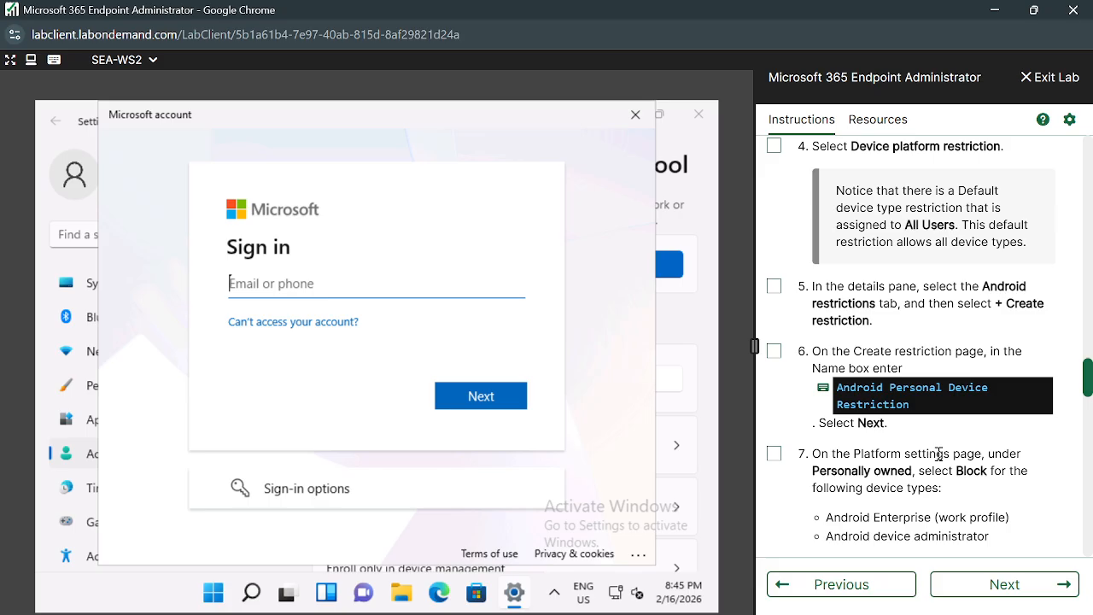
scroll(937, 457, down, 20)
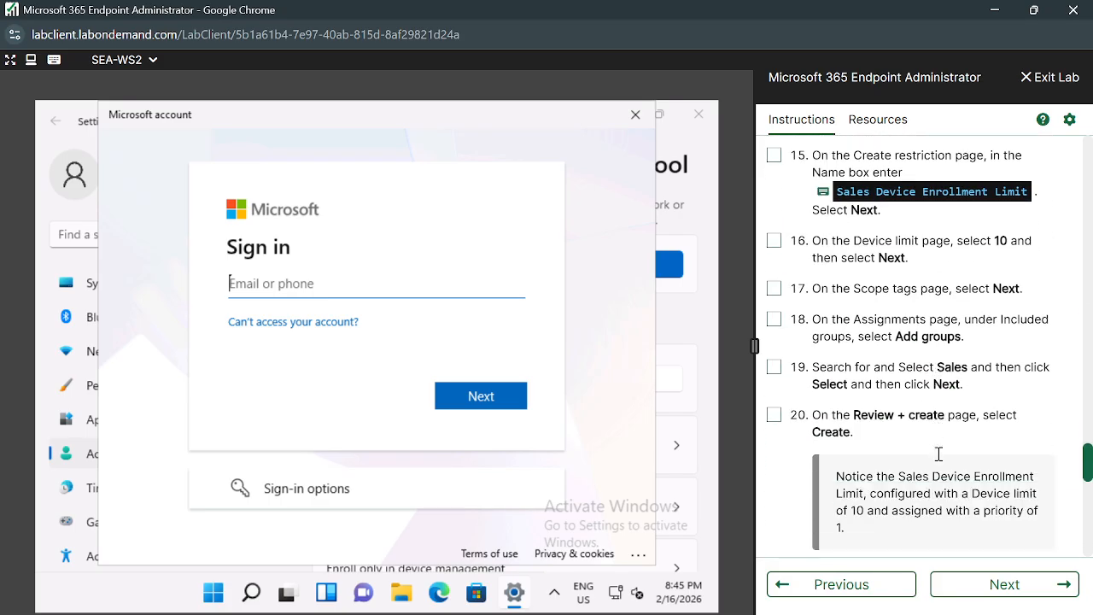
scroll(939, 459, down, 1)
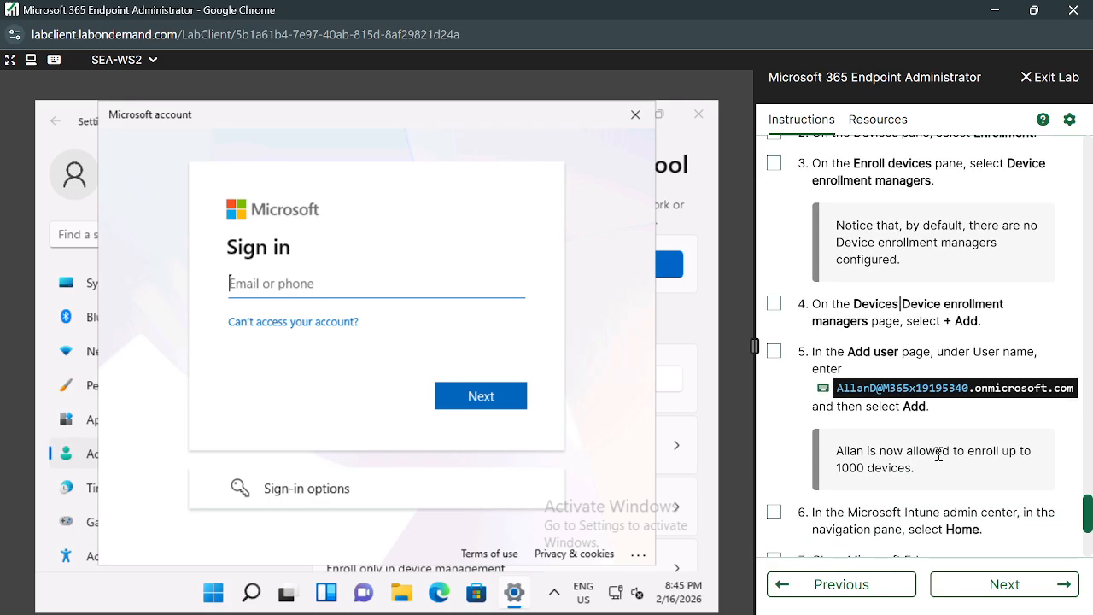
Sign in with the work account address and temporary password, reaching the Update your password form.
click(822, 389)
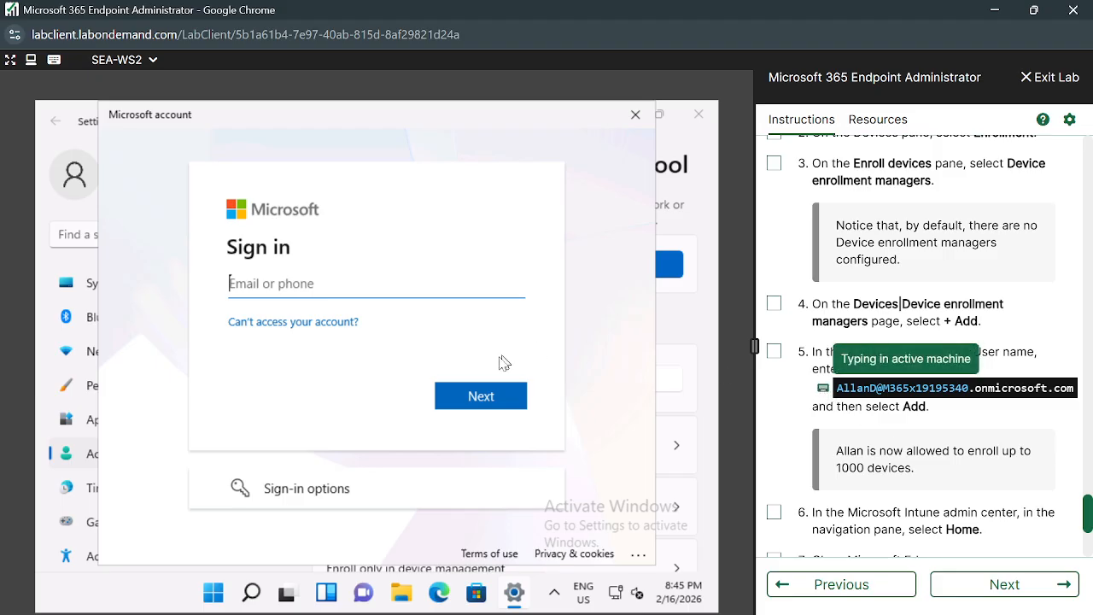
click(478, 400)
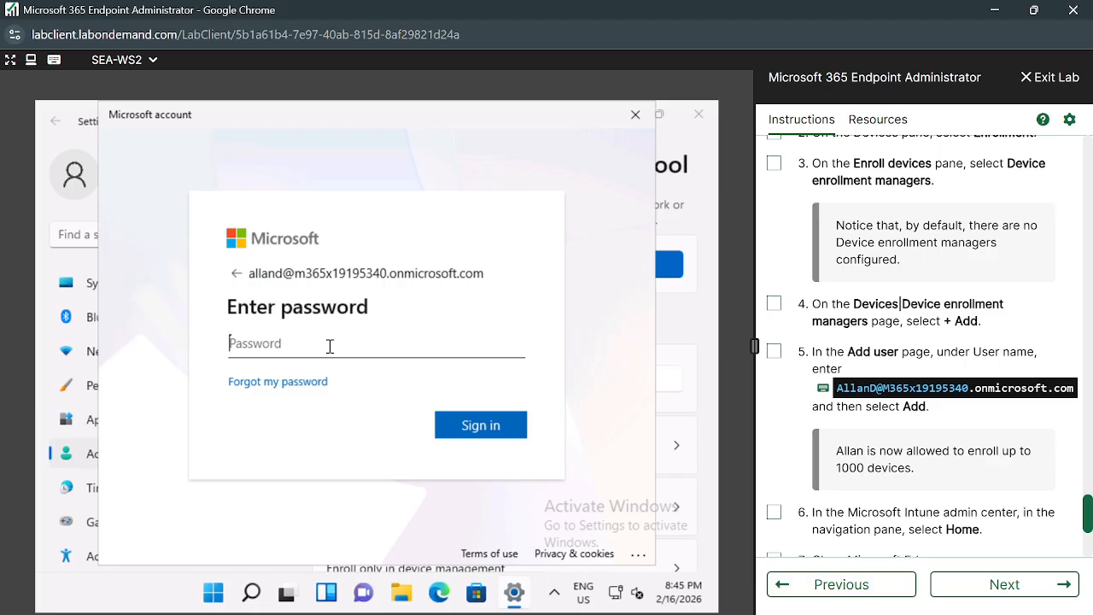
text(•)
key(Return)
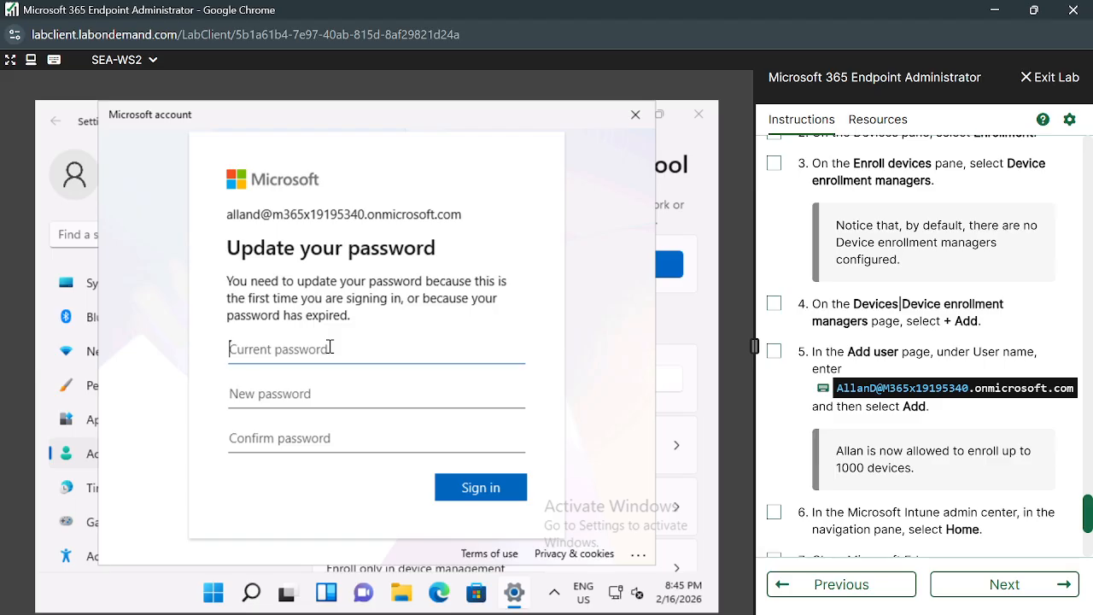
Enter the lab password as new and confirm password and submit, which is rejected as too common.
text(•)
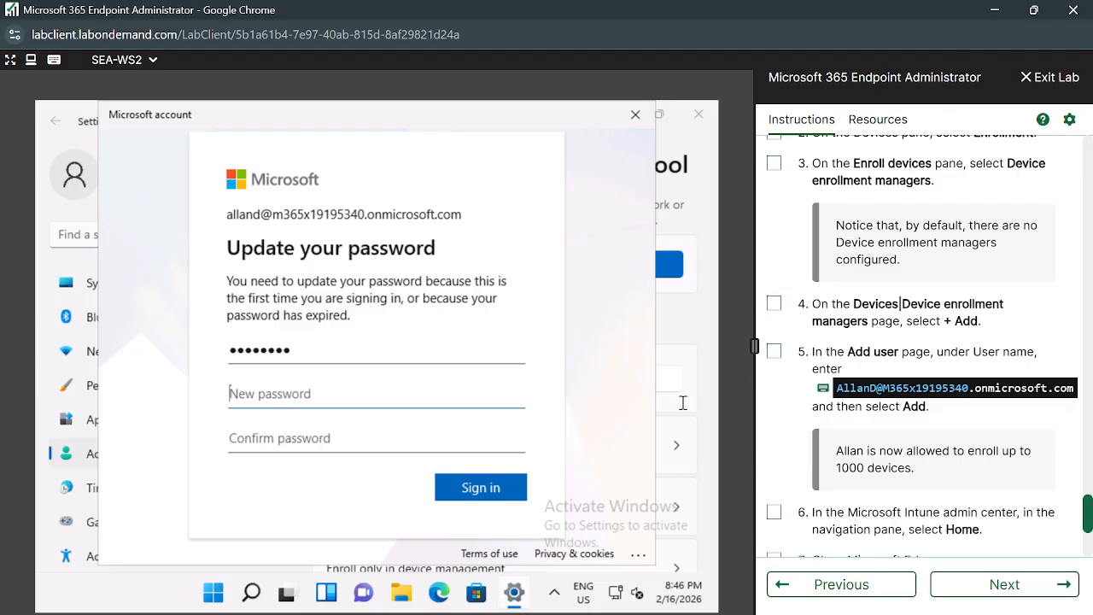
scroll(942, 467, down, 5)
scroll(940, 461, up, 10)
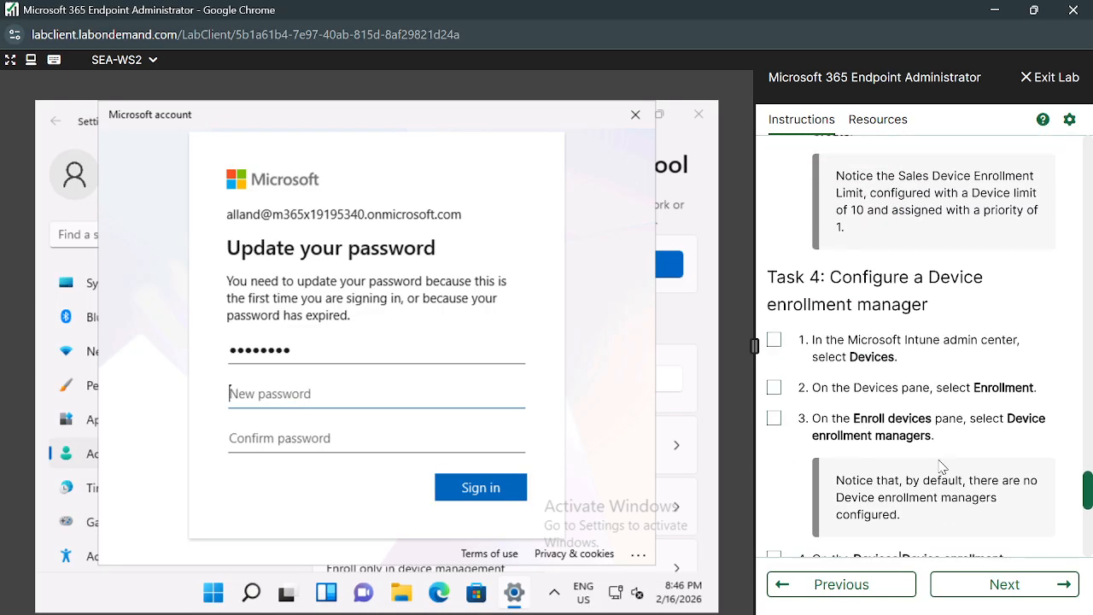
scroll(940, 460, up, 8)
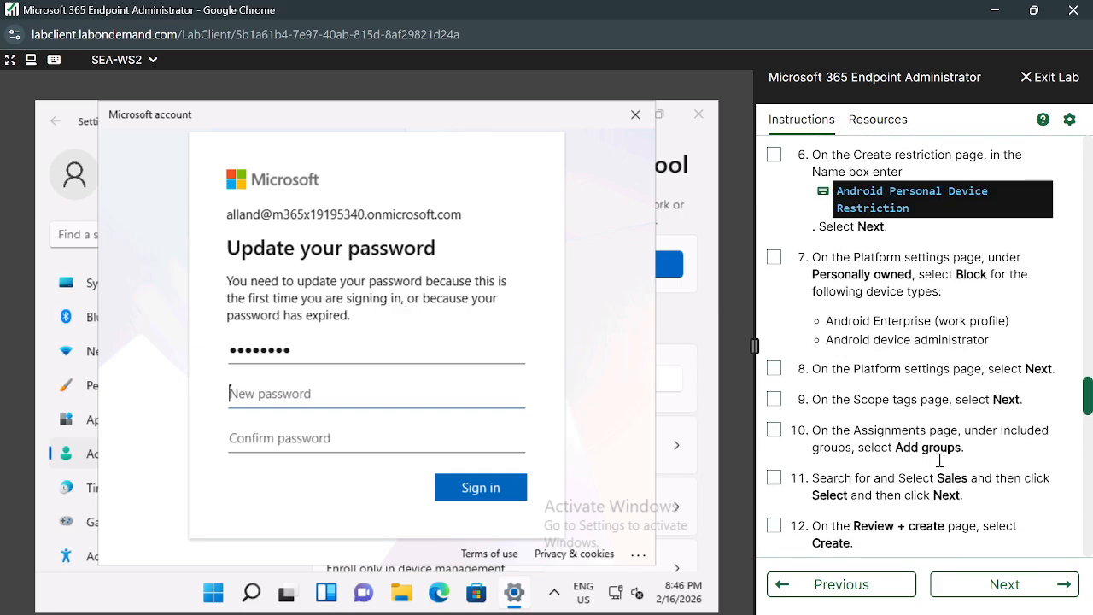
scroll(939, 460, up, 12)
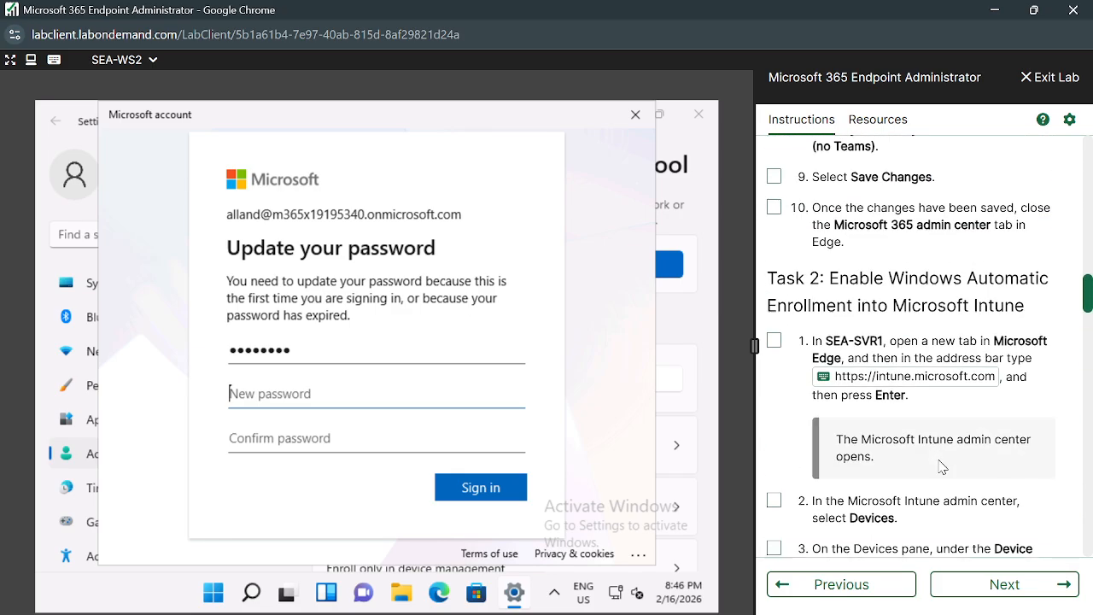
scroll(939, 461, down, 2)
scroll(941, 464, up, 6)
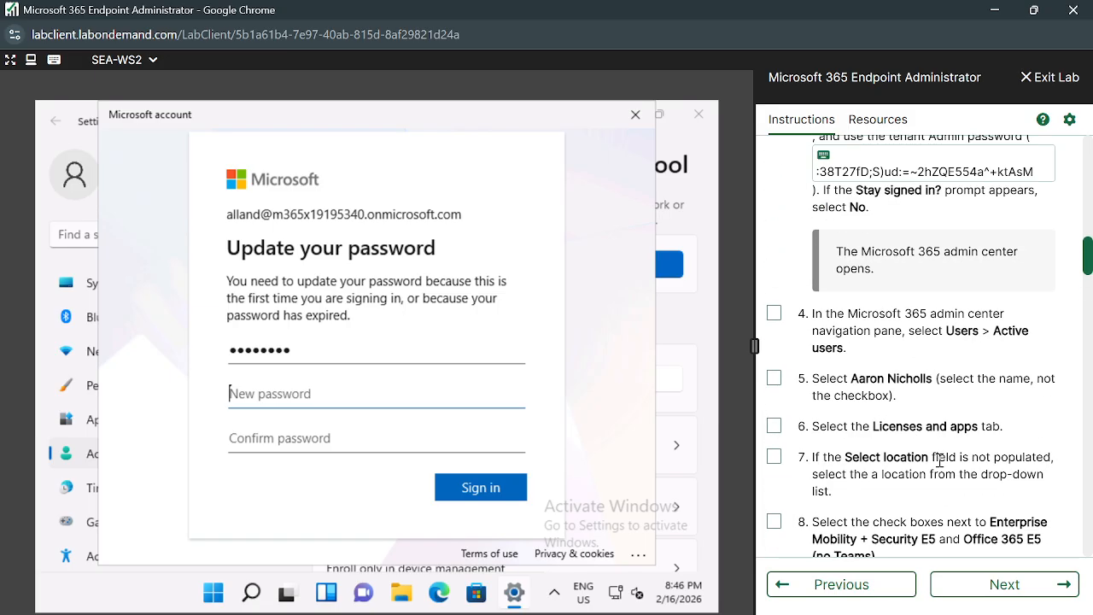
scroll(941, 467, up, 3)
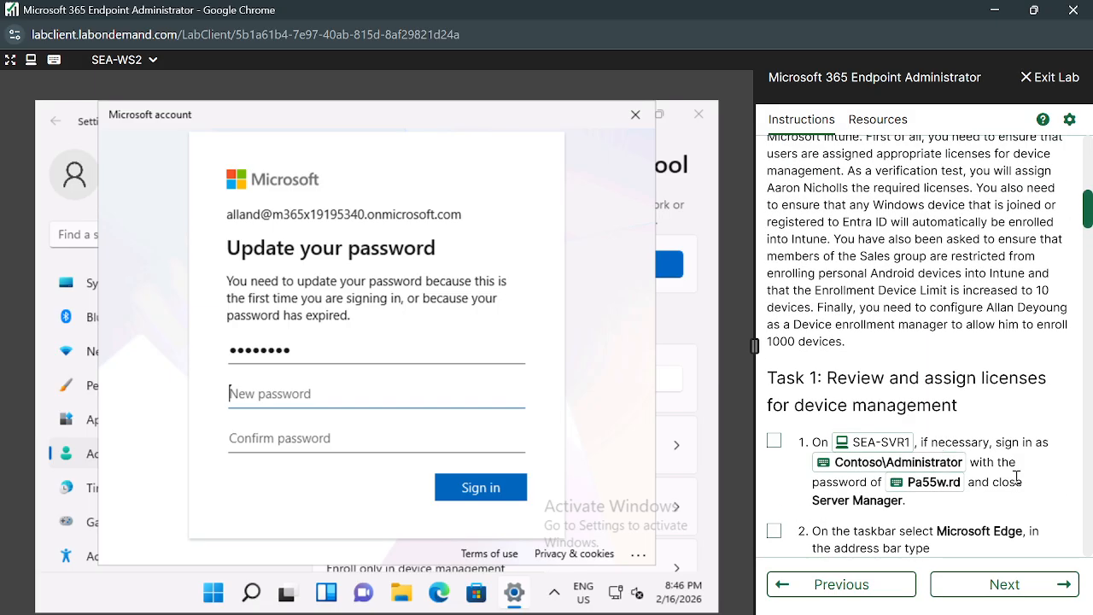
scroll(1016, 477, up, 1)
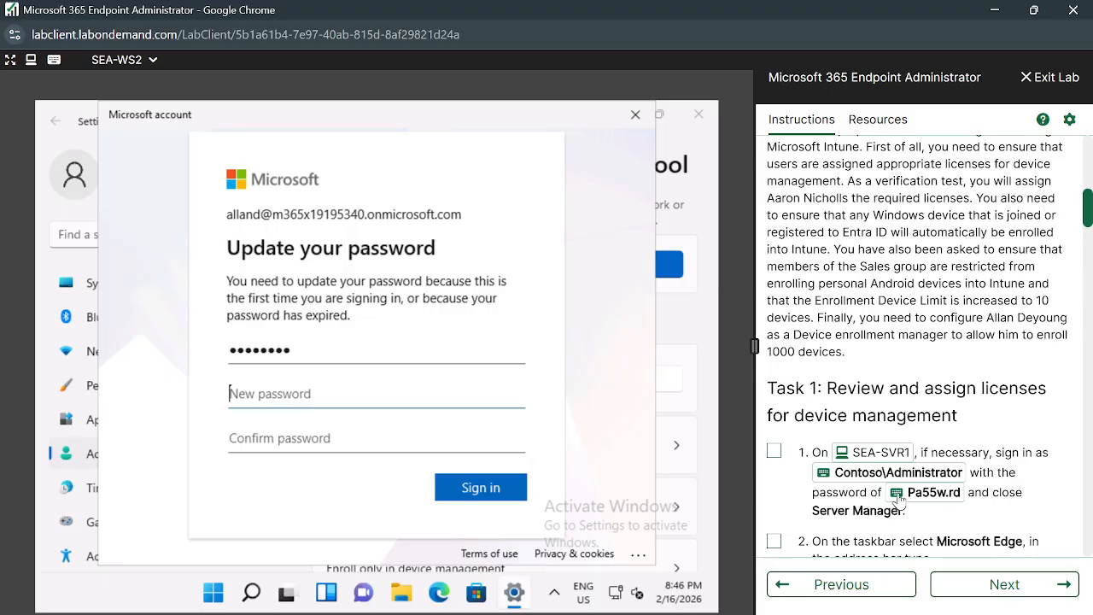
click(324, 438)
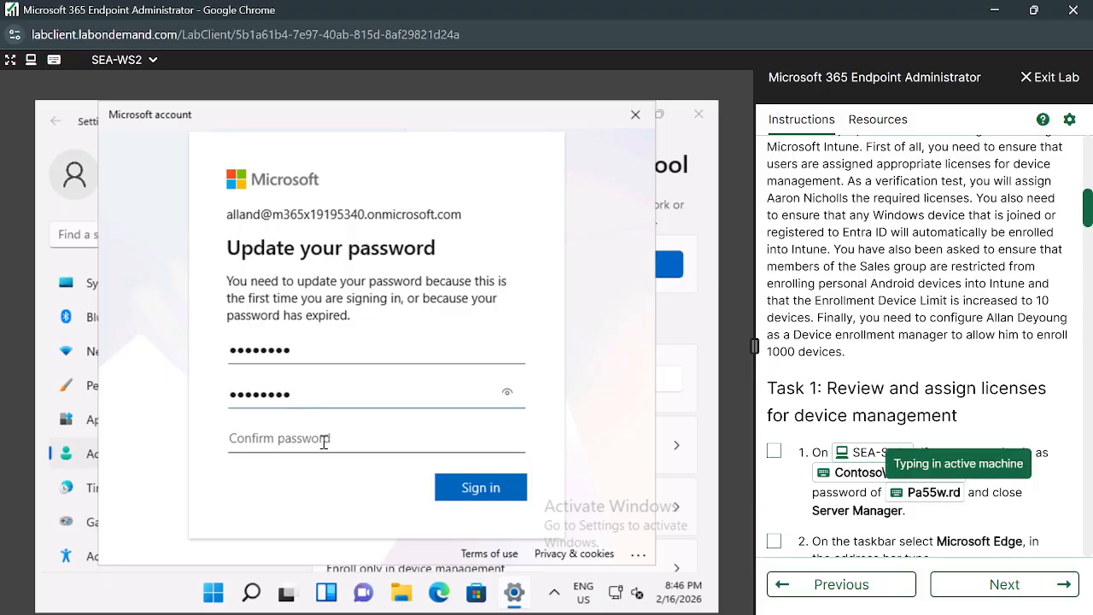
click(896, 501)
click(482, 489)
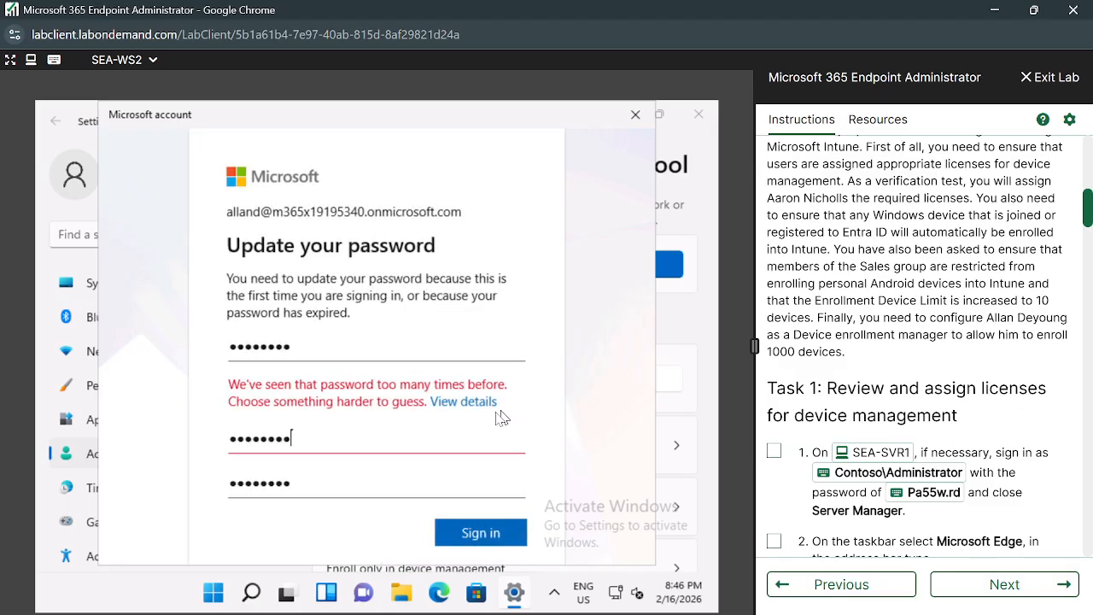
Empty the rejected new and confirm password fields.
double_click(385, 435)
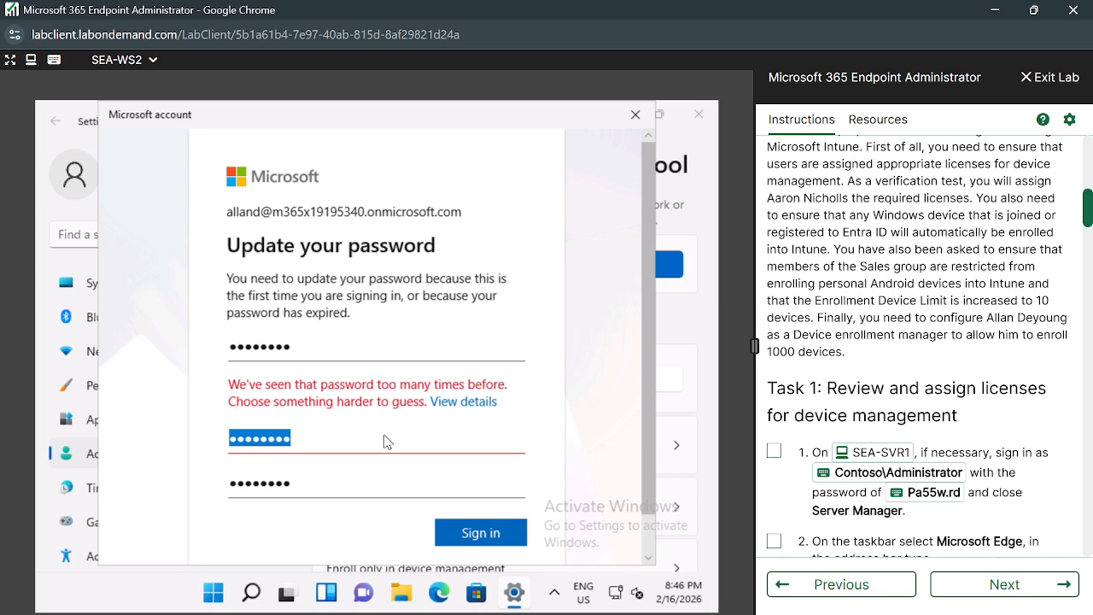
key(BackSpace)
click(344, 453)
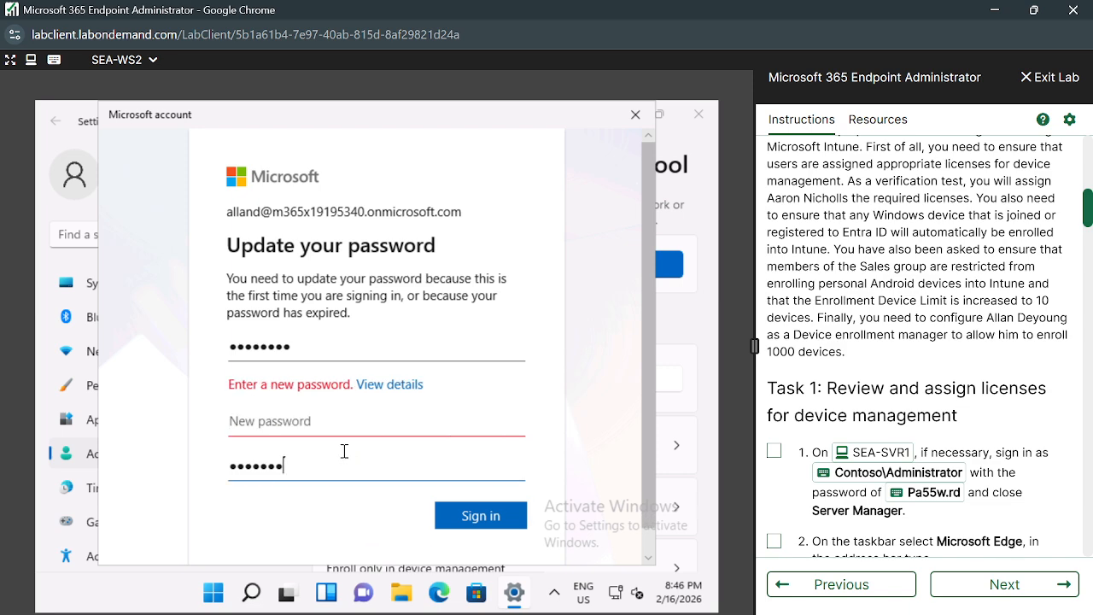
key(BackSpace)
key(BackSpace)
key(BackSpace)
key(BackSpace)
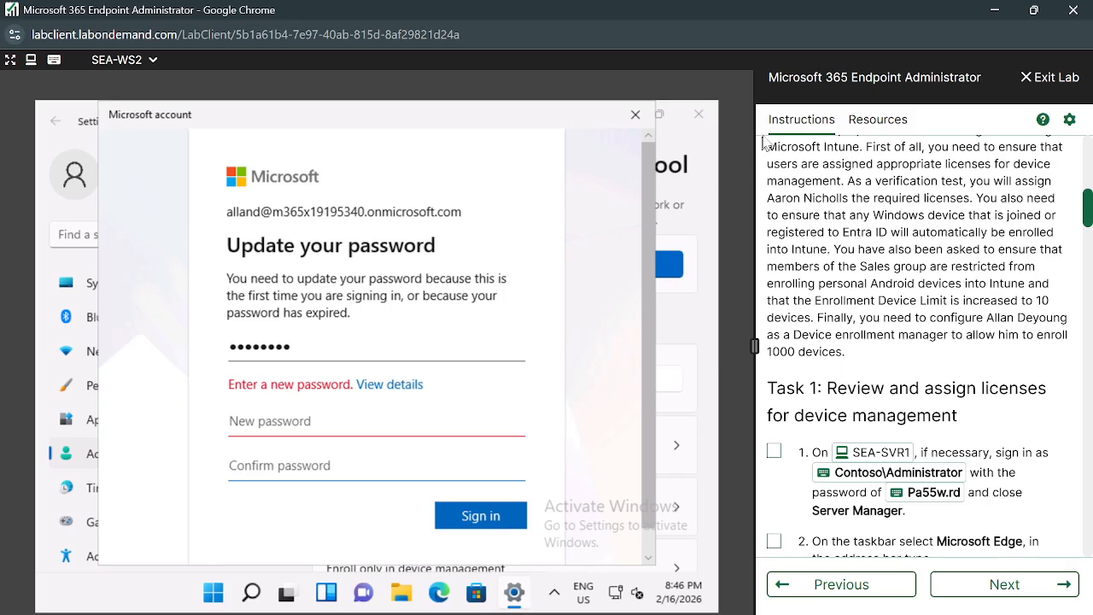
click(877, 119)
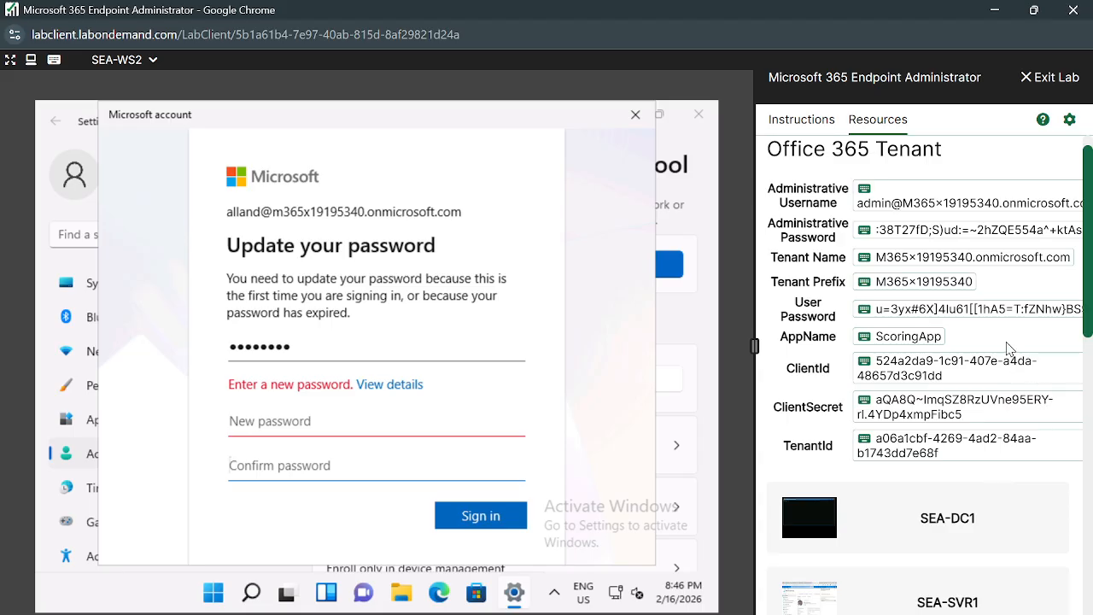
Check the SEA-SVR1 machine in the lab resources, then return to SEA-WS2.
scroll(1007, 347, down, 2)
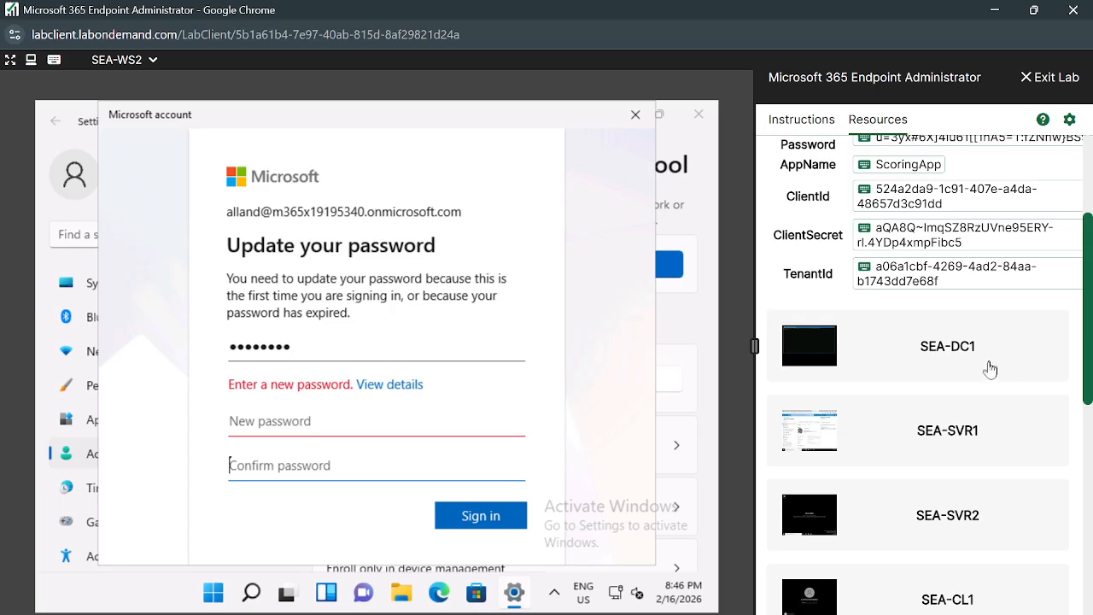
click(946, 436)
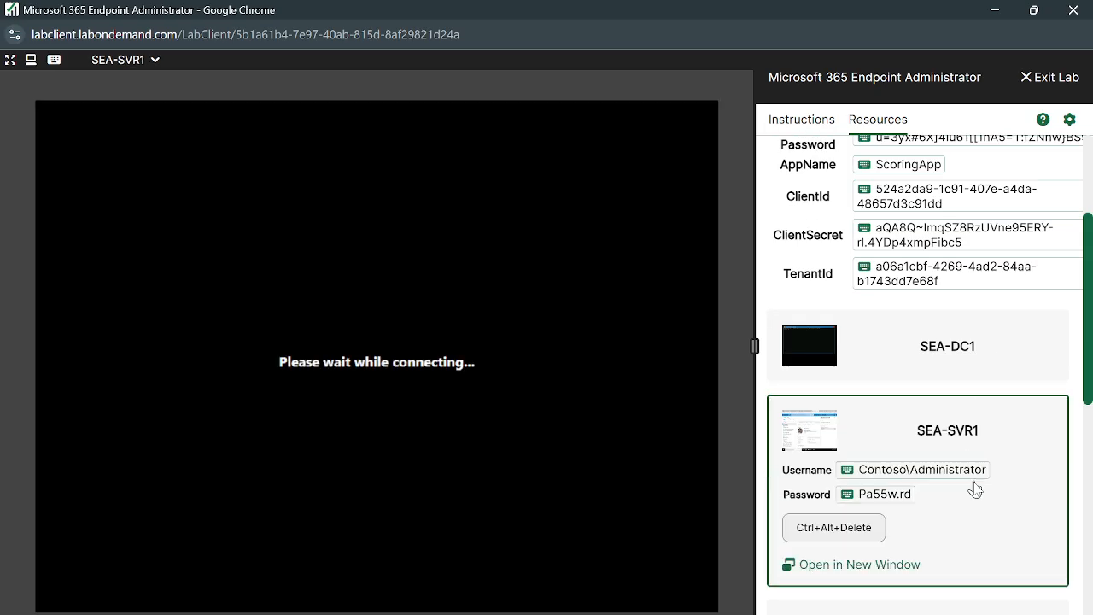
scroll(966, 503, down, 1)
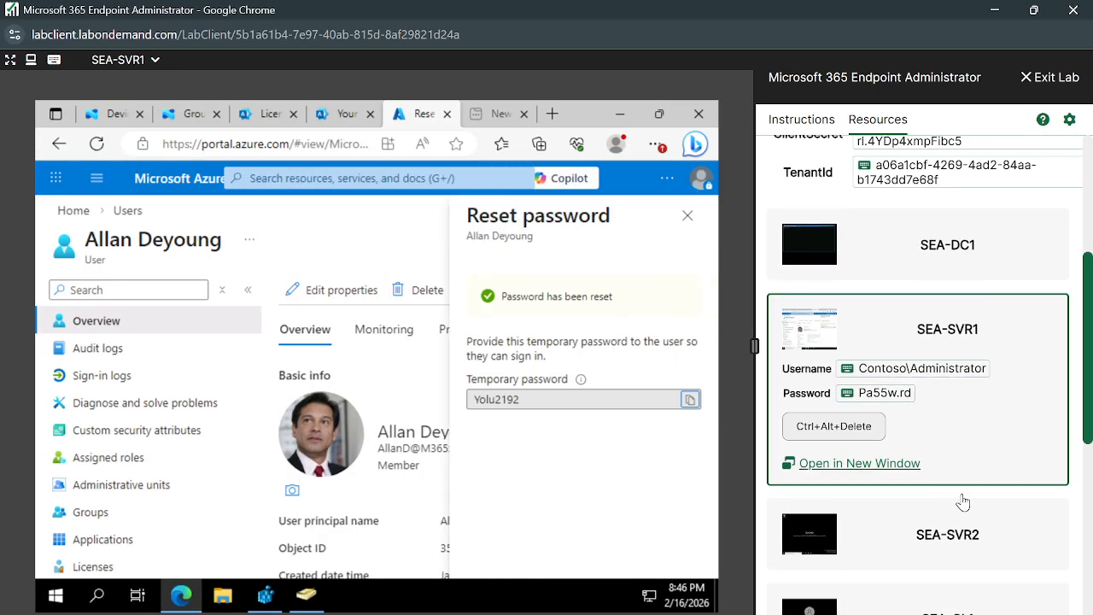
scroll(920, 551, down, 4)
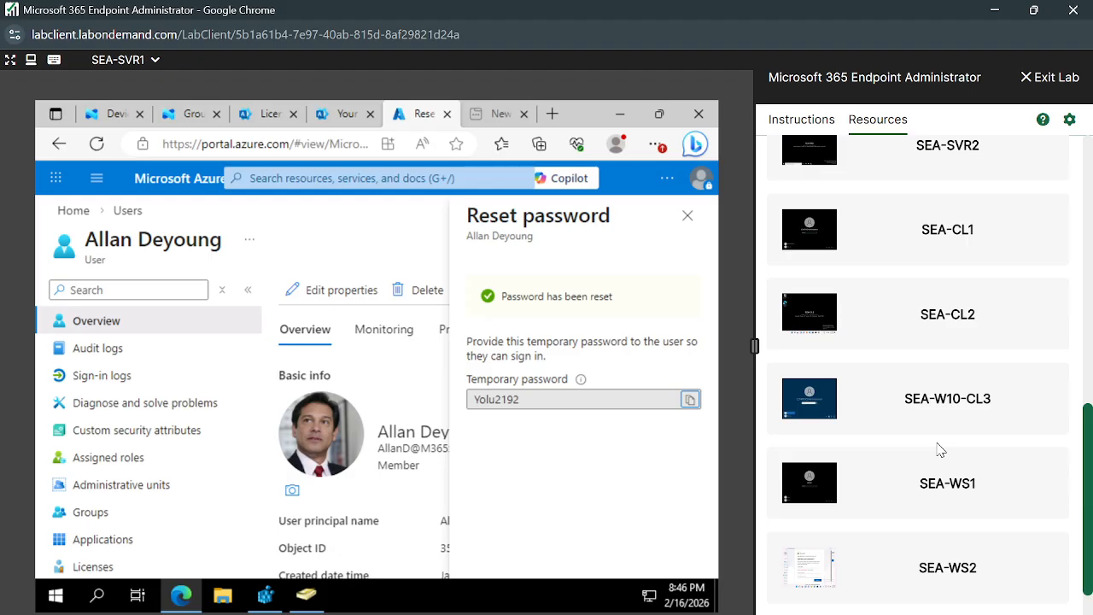
scroll(939, 447, down, 1)
click(896, 501)
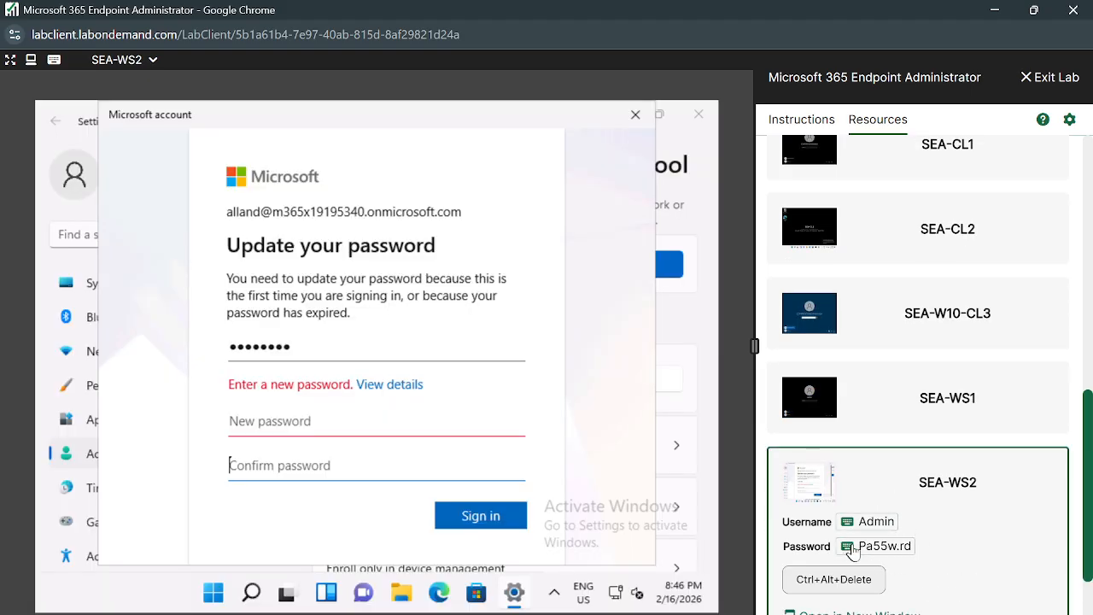
Enter the lab password into the new and confirm password fields.
click(381, 418)
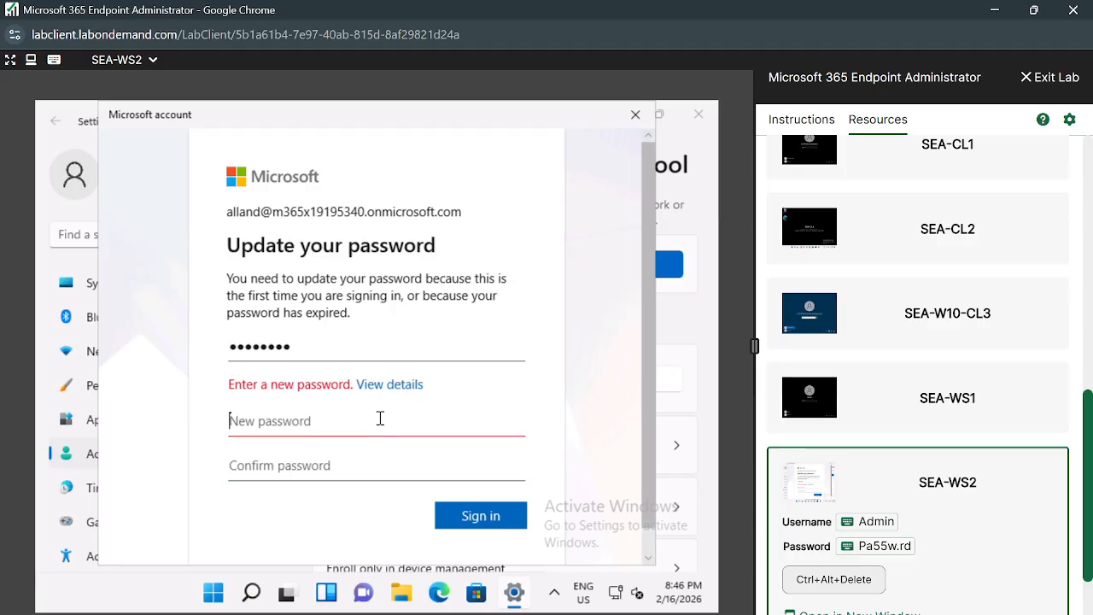
click(846, 547)
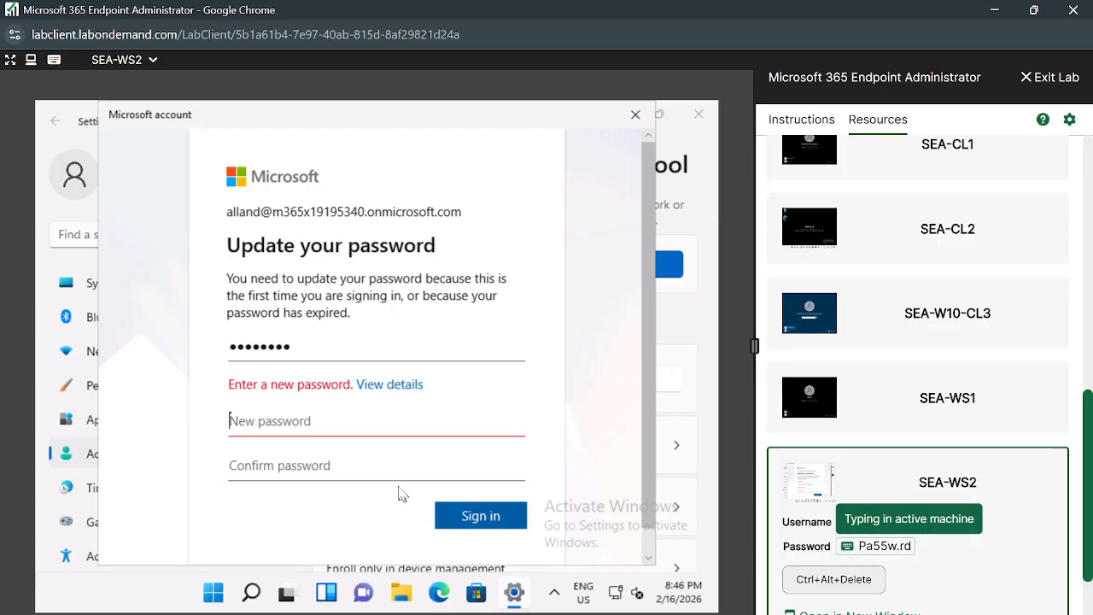
click(370, 453)
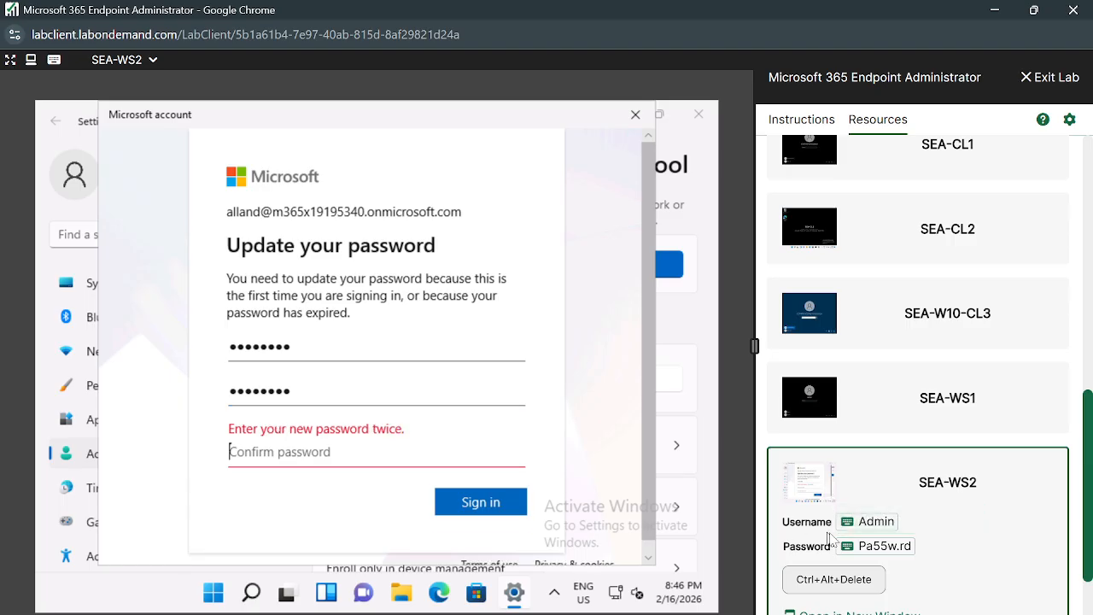
click(849, 551)
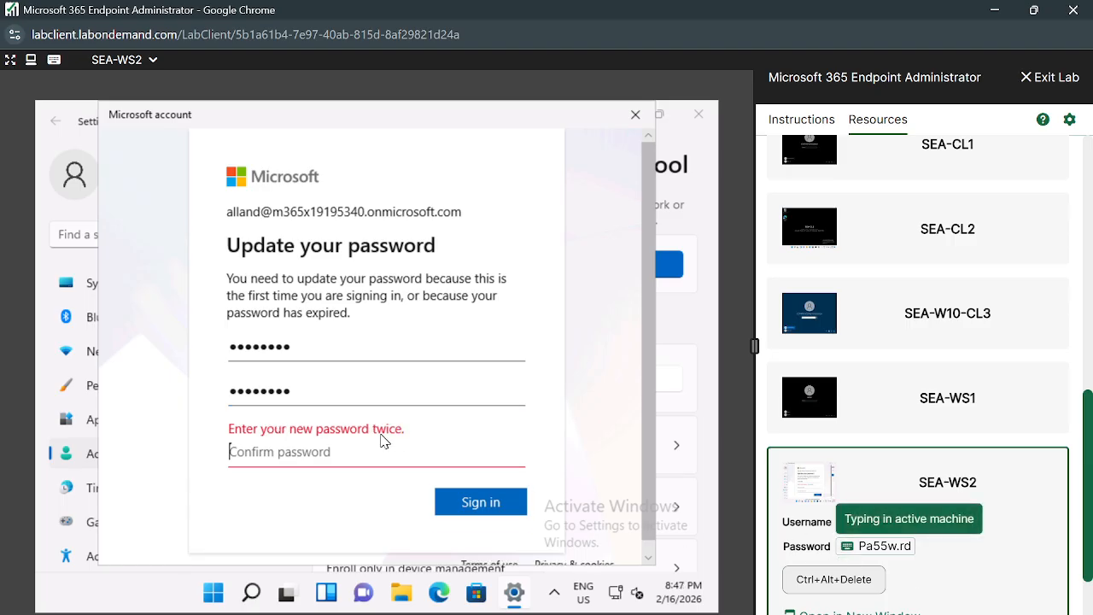
Submit the update, then type a longer new password and re-enter the confirmation.
click(495, 489)
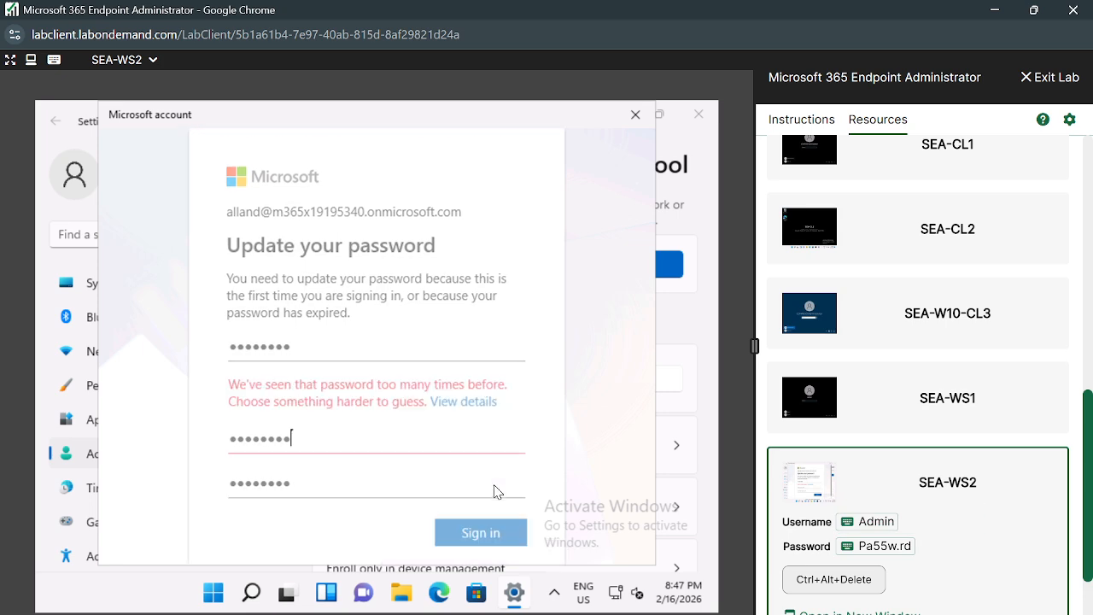
double_click(333, 444)
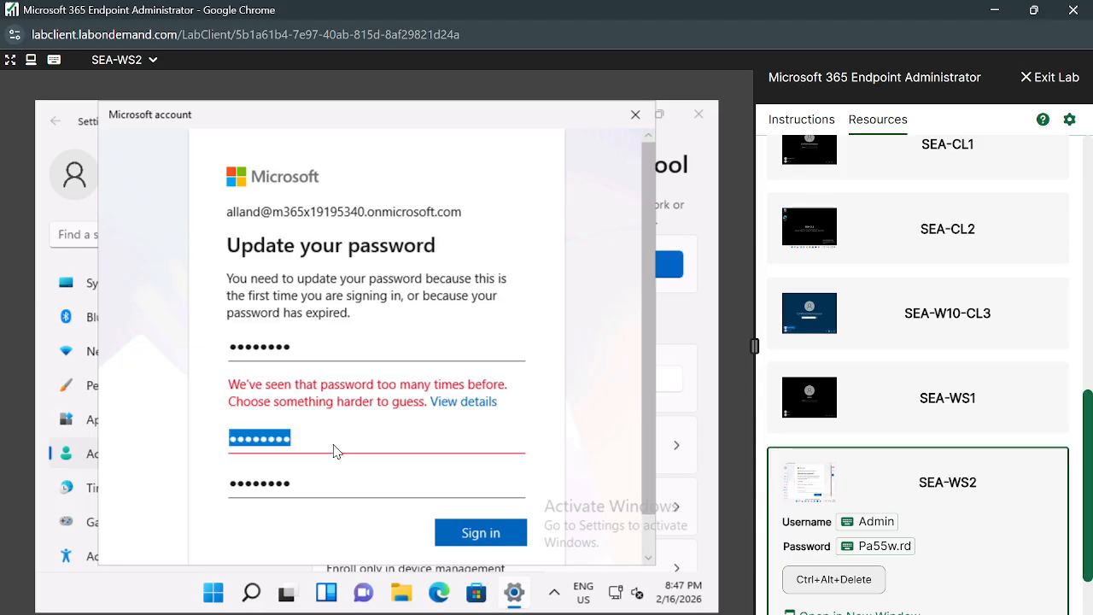
text(Pa)
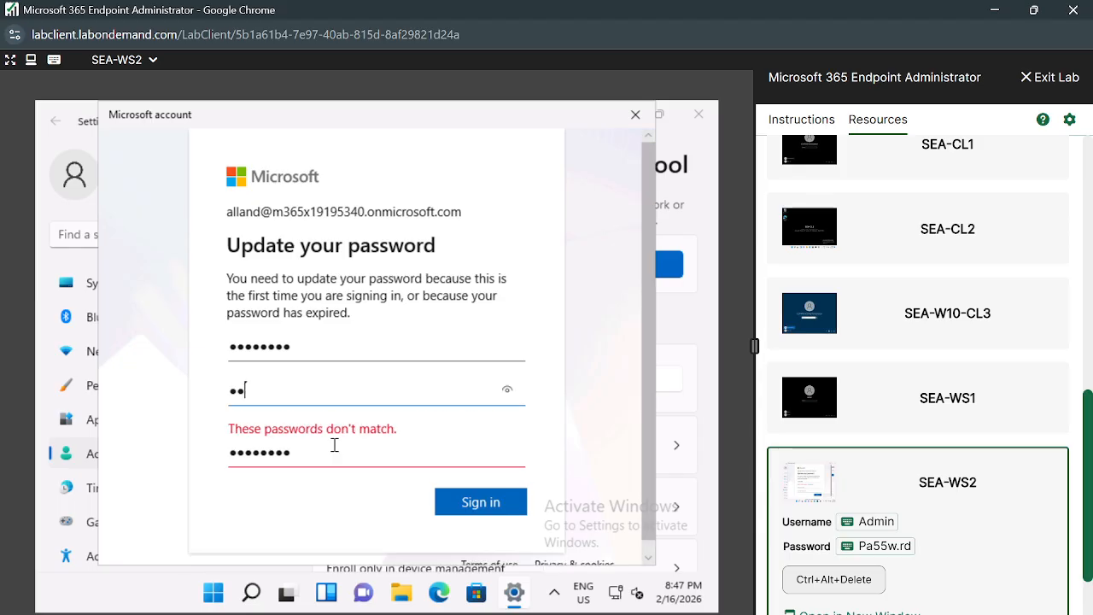
text(55w.rd12)
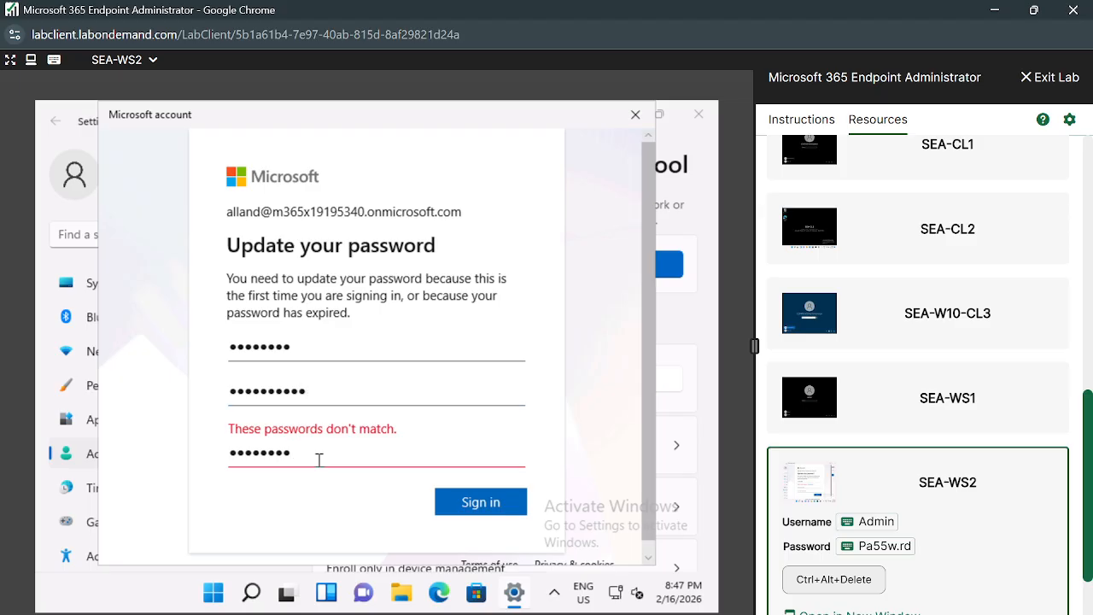
key(ctrl+a)
key(BackSpace)
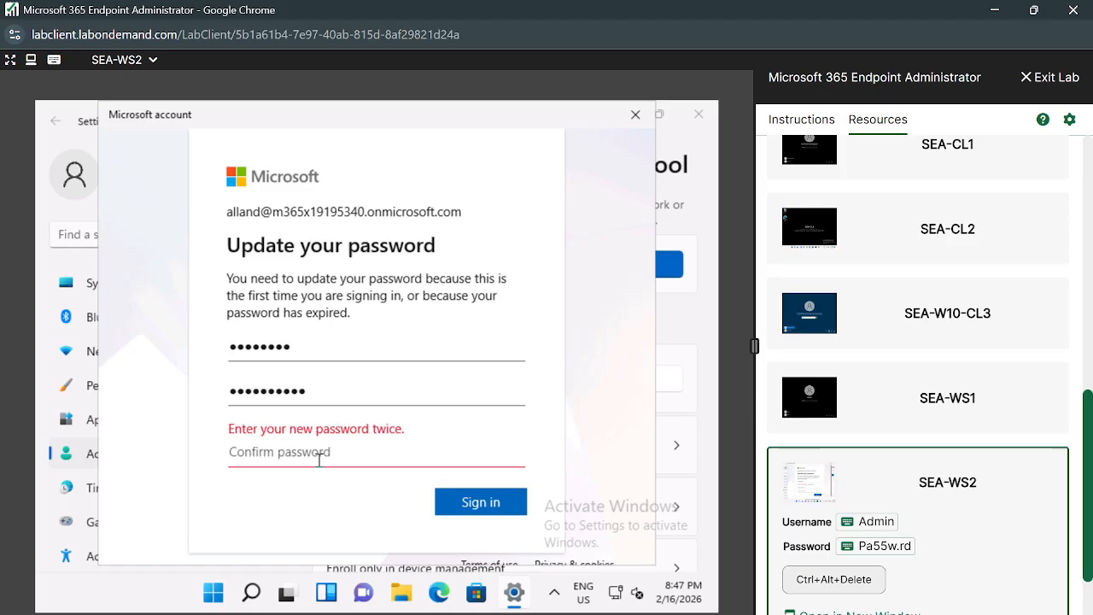
text(P)
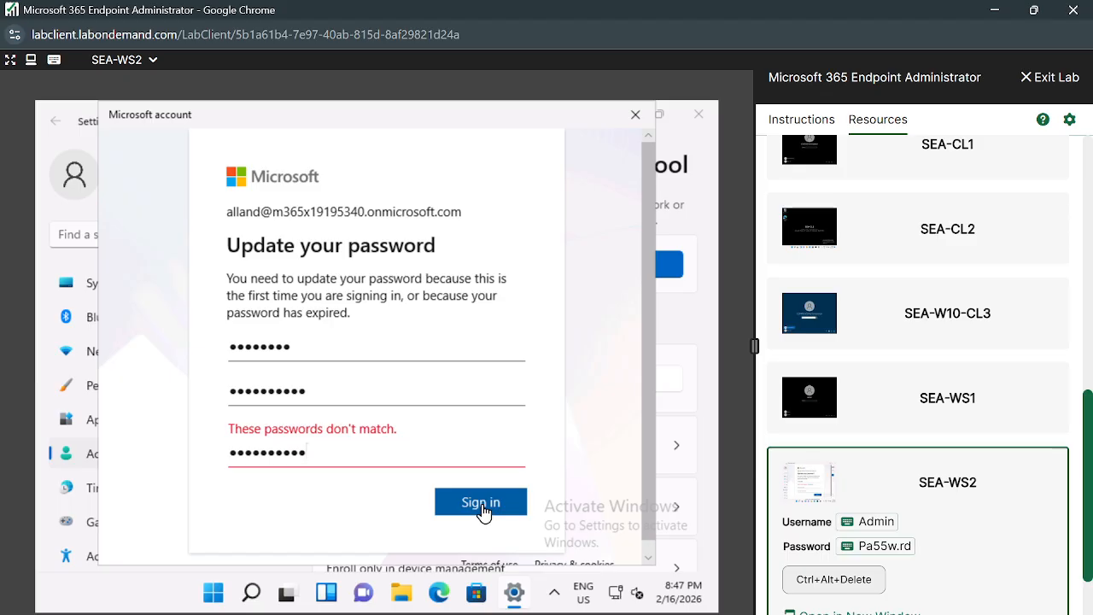
Correct the mismatched new password and submit the matching passwords.
click(362, 392)
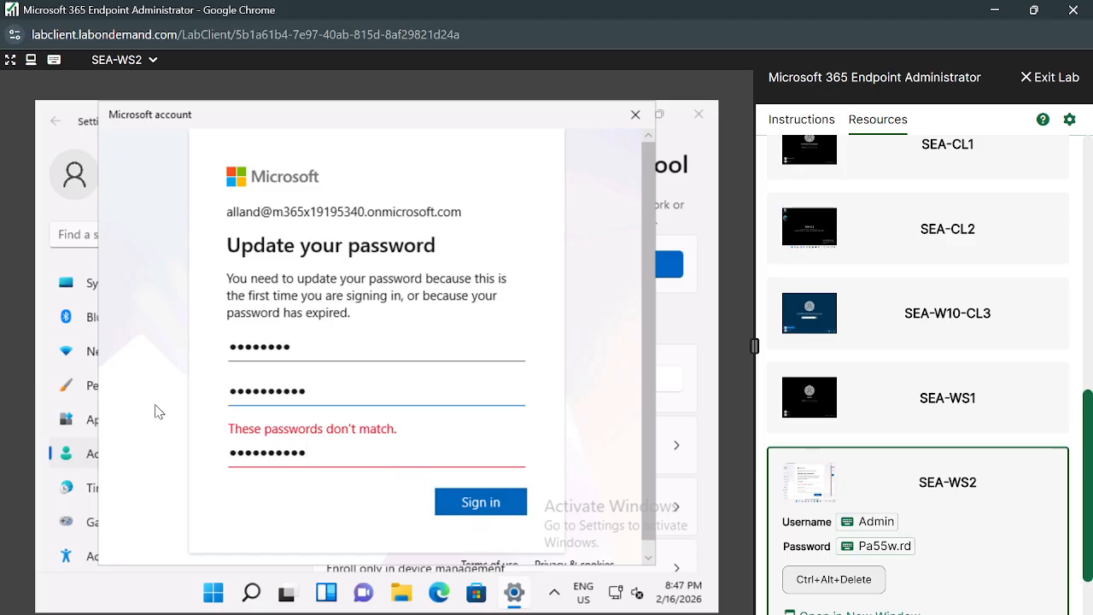
key(BackSpace)
key(BackSpace)
key(BackSpace)
key(BackSpace)
key(BackSpace)
key(BackSpace)
key(BackSpace)
key(BackSpace)
key(BackSpace)
key(BackSpace)
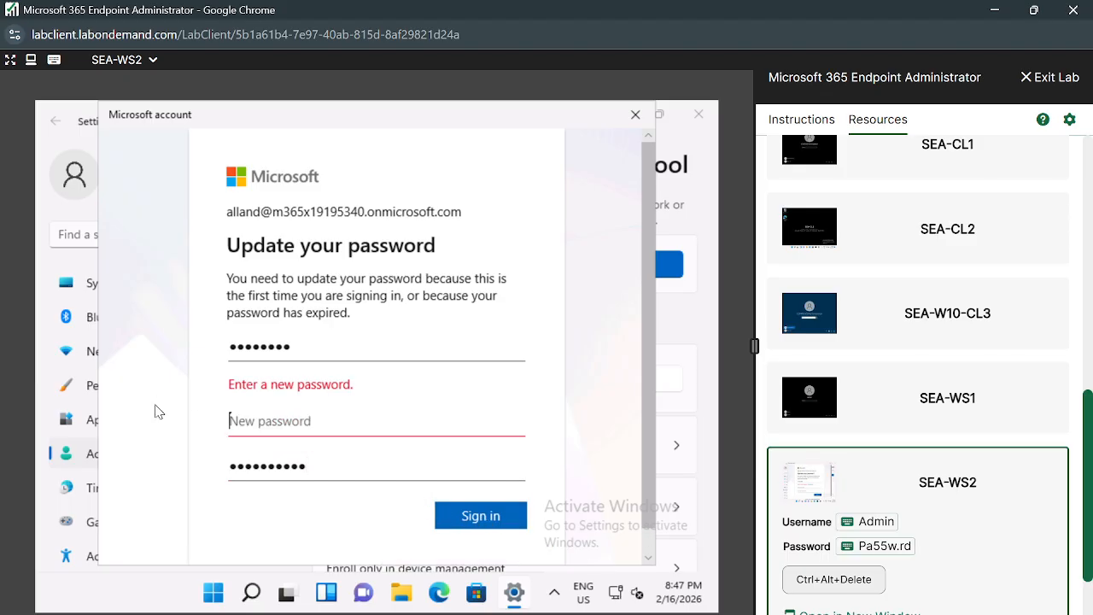
text(•••••••••••)
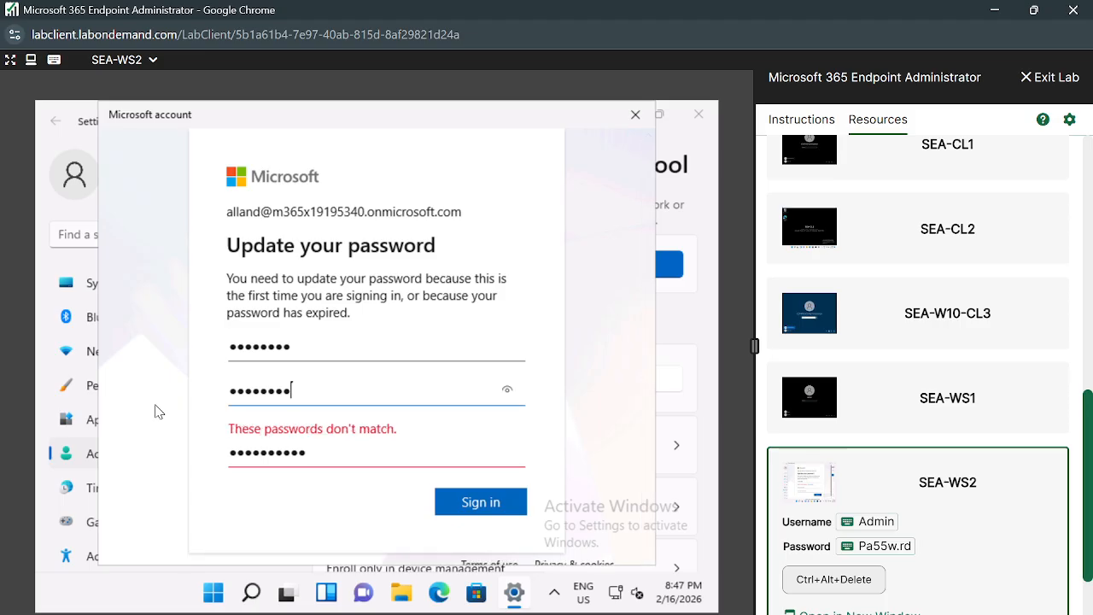
click(481, 488)
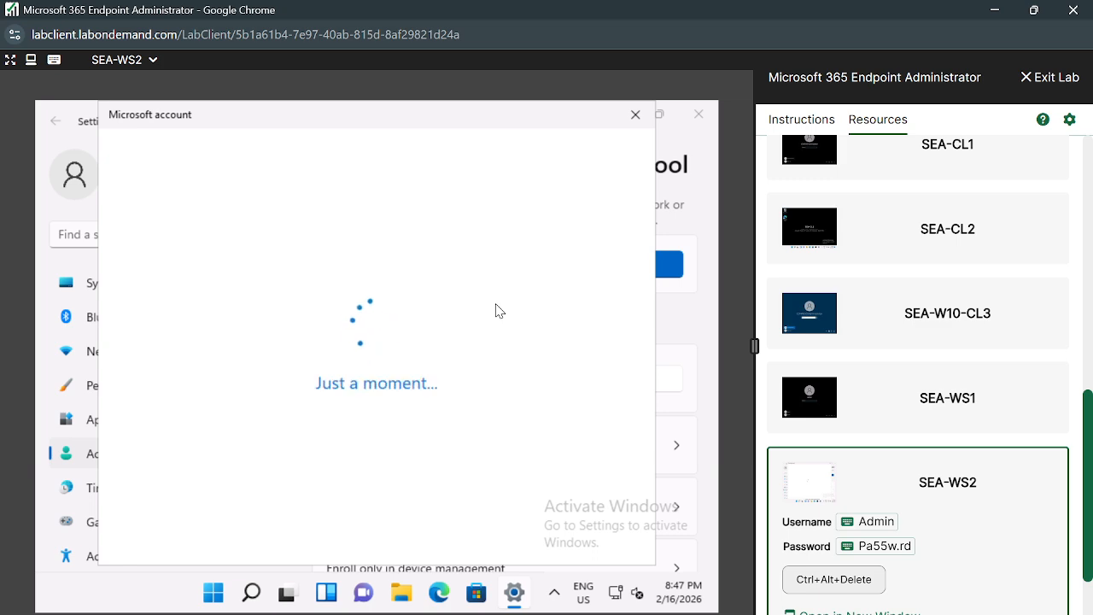
Show the lab instructions and advance them to the next lab.
scroll(948, 228, up, 5)
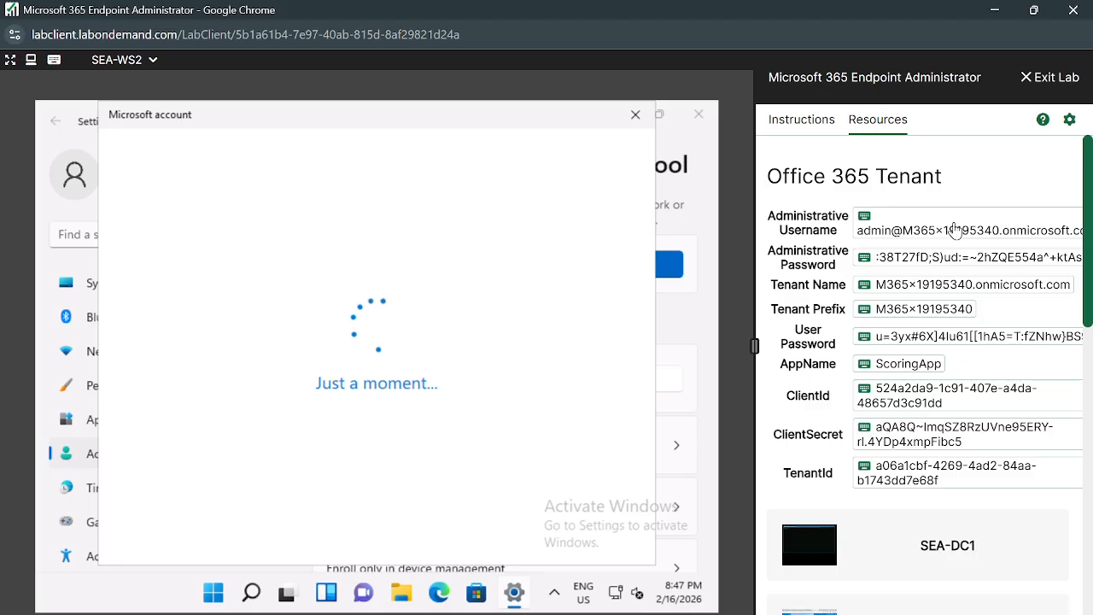
click(812, 128)
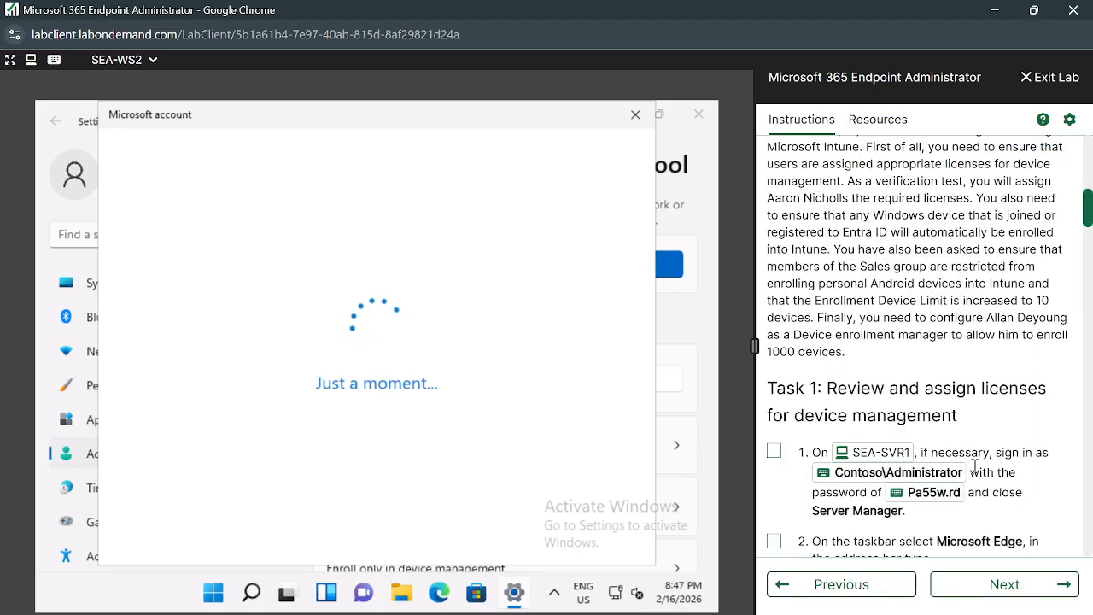
scroll(975, 468, down, 3)
scroll(974, 468, down, 4)
scroll(977, 470, up, 15)
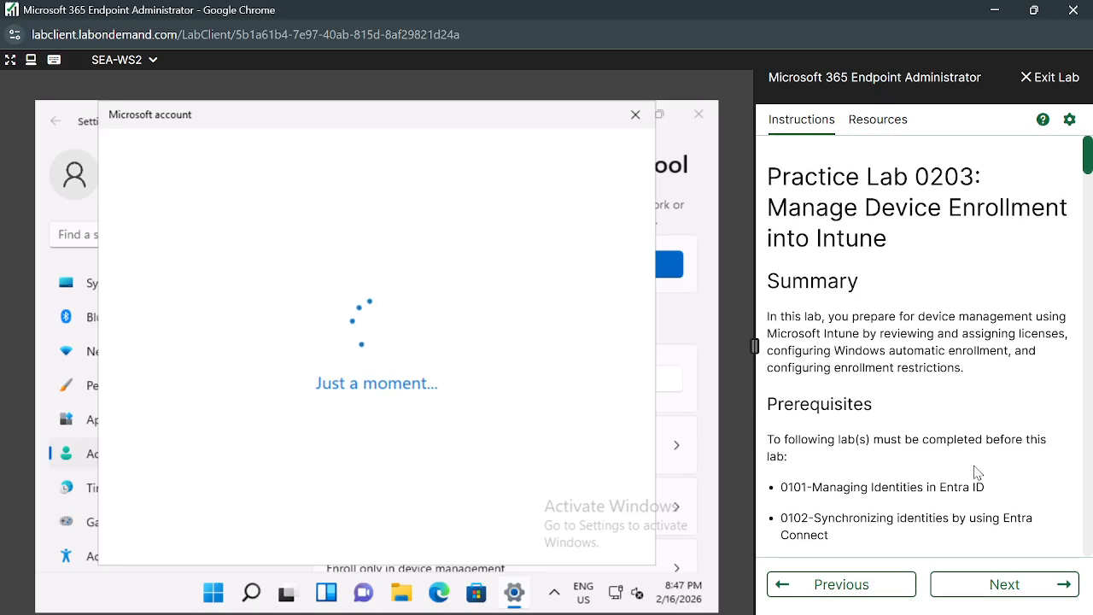
click(1004, 585)
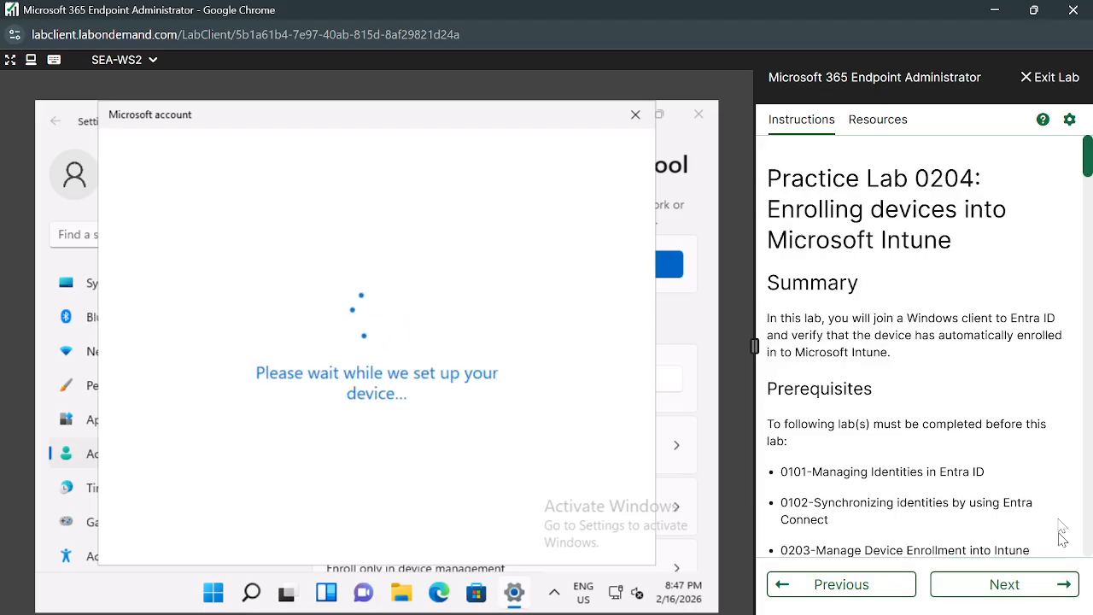
scroll(1033, 462, down, 2)
scroll(1034, 462, up, 2)
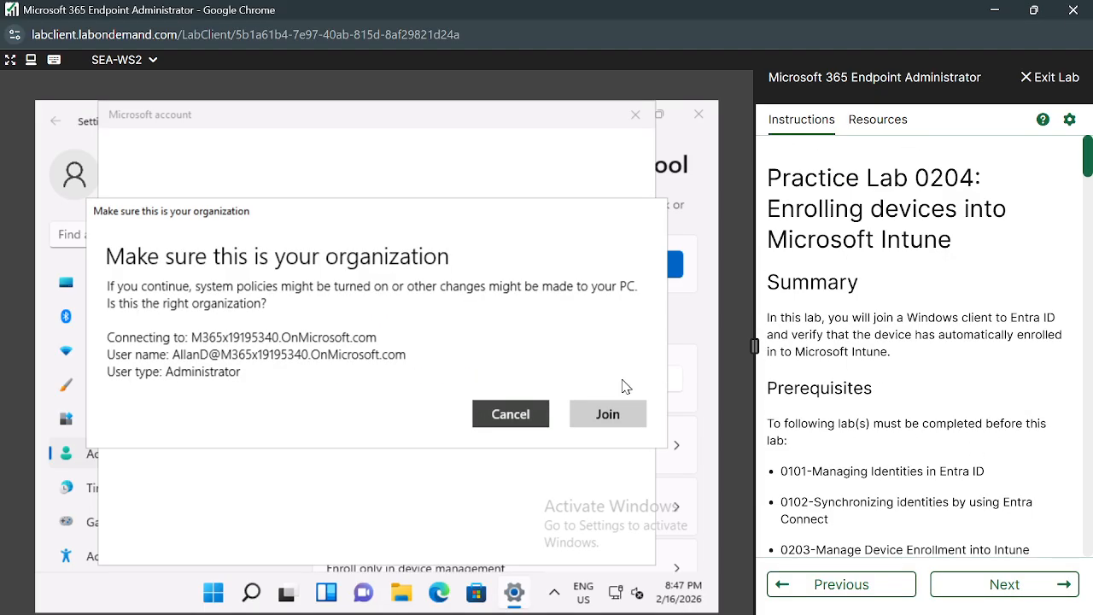
Confirm joining the device to the Contoso organization.
click(606, 414)
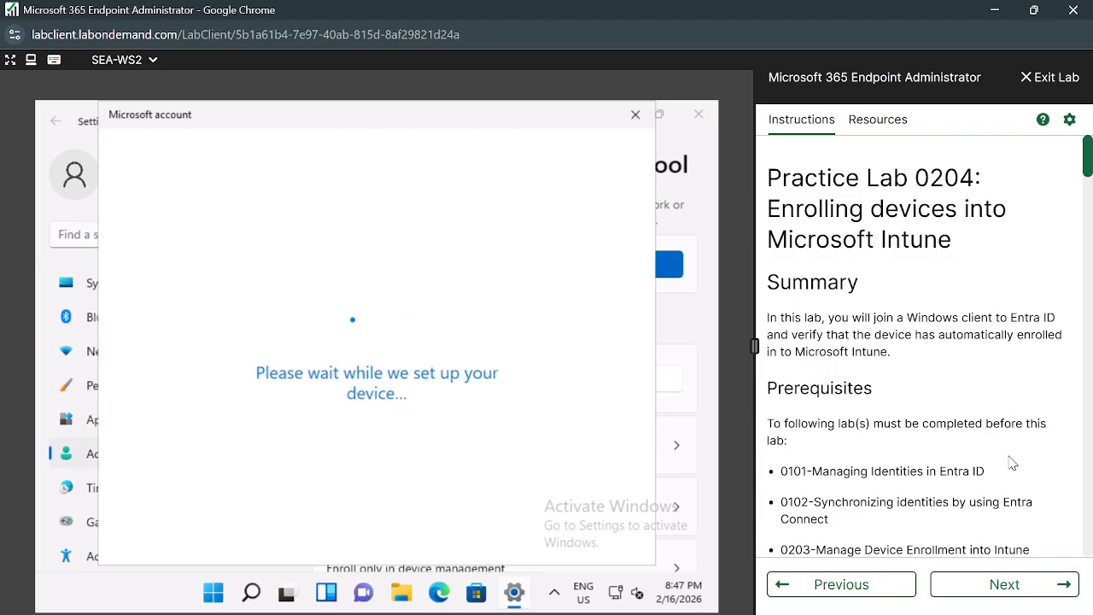
scroll(1012, 463, down, 2)
scroll(1012, 463, up, 2)
scroll(1012, 463, down, 4)
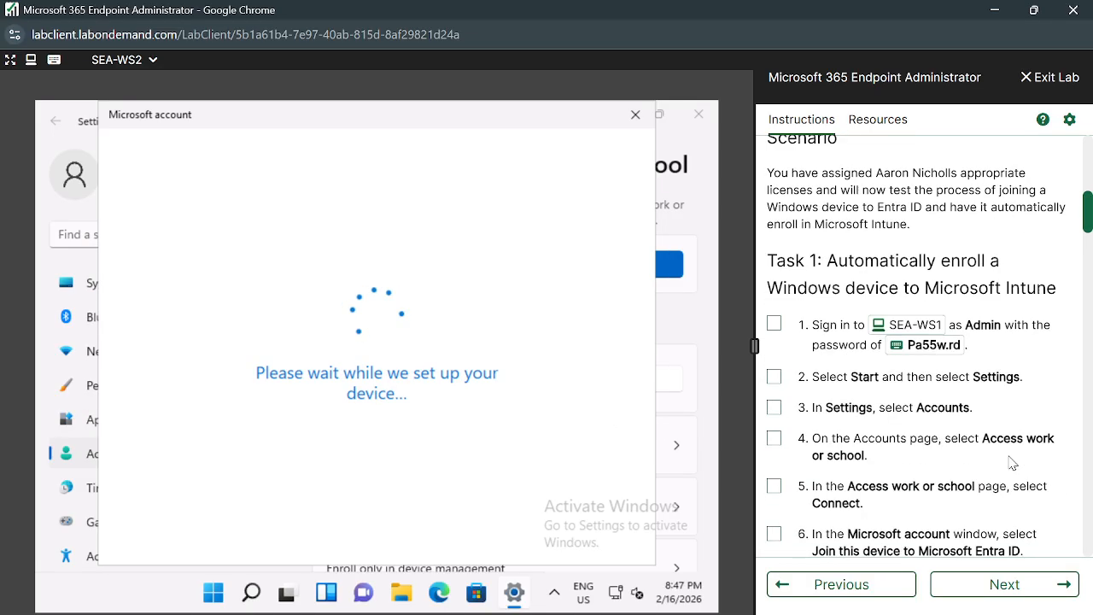
scroll(1012, 463, up, 5)
Advance the instructions to Practice Lab 0302 and shift the account window slightly left.
click(1015, 586)
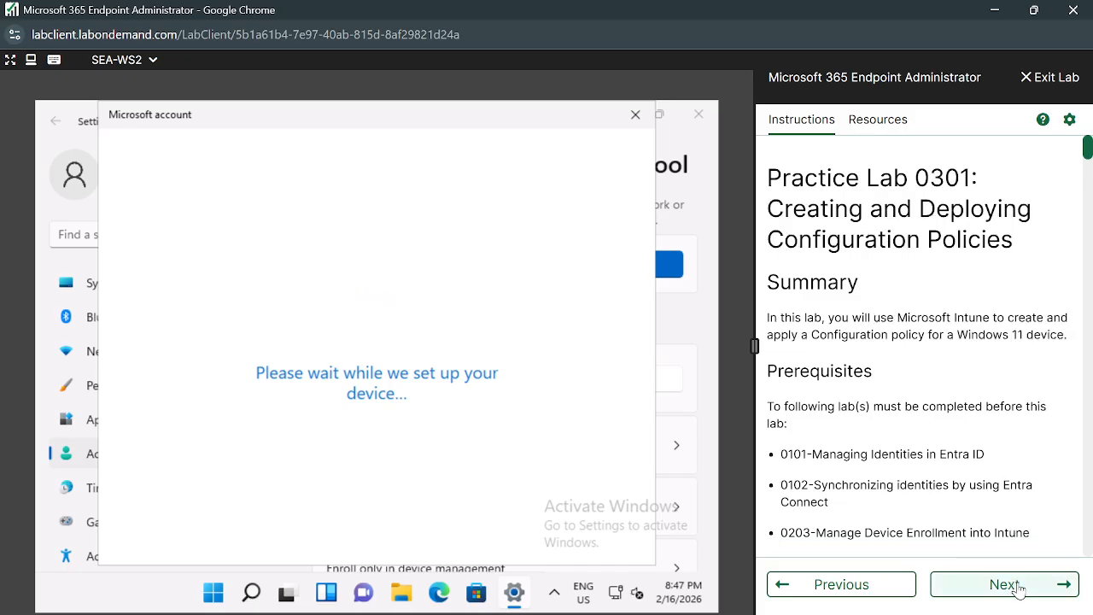
click(1018, 587)
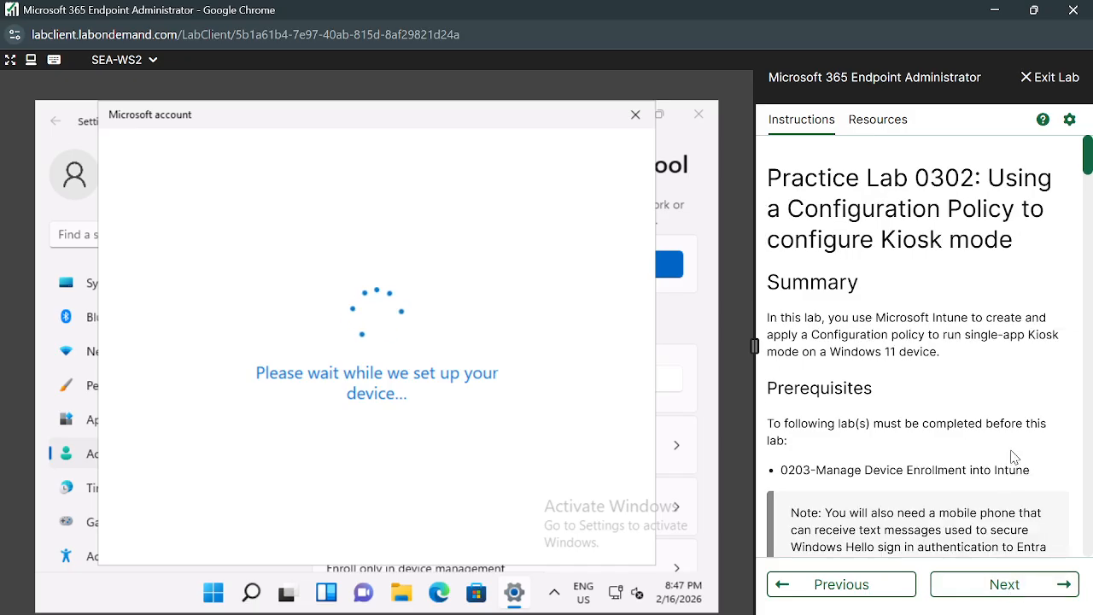
scroll(1013, 452, down, 3)
scroll(1013, 455, up, 3)
scroll(1014, 457, down, 2)
scroll(1012, 450, up, 2)
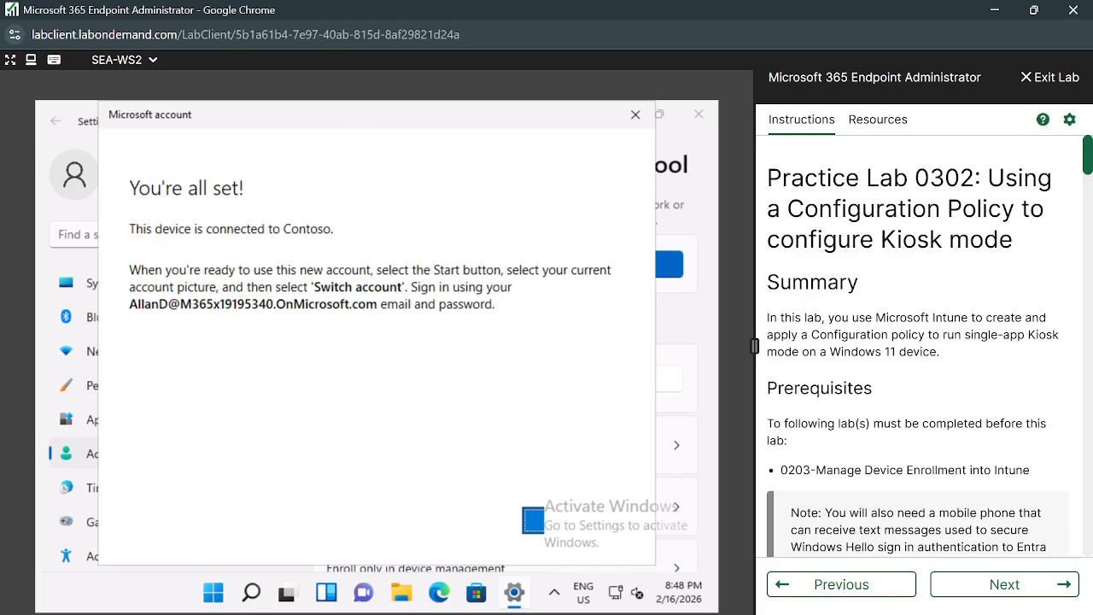
drag(341, 125, 252, 125)
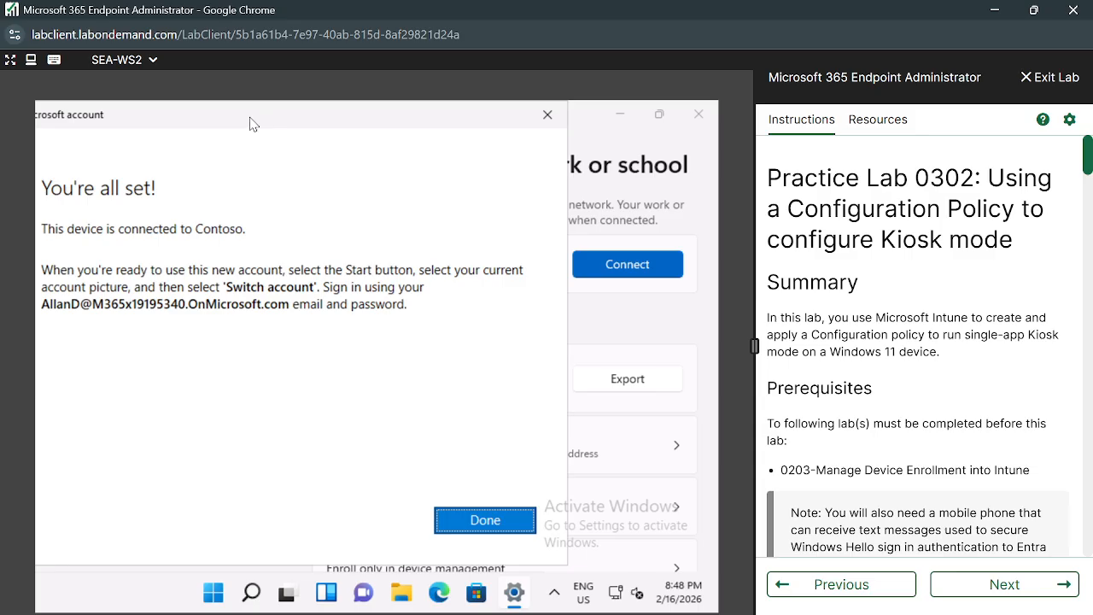
Close the 'You're all set!' window, expand the Contoso work account, then return to Google Meet.
click(477, 523)
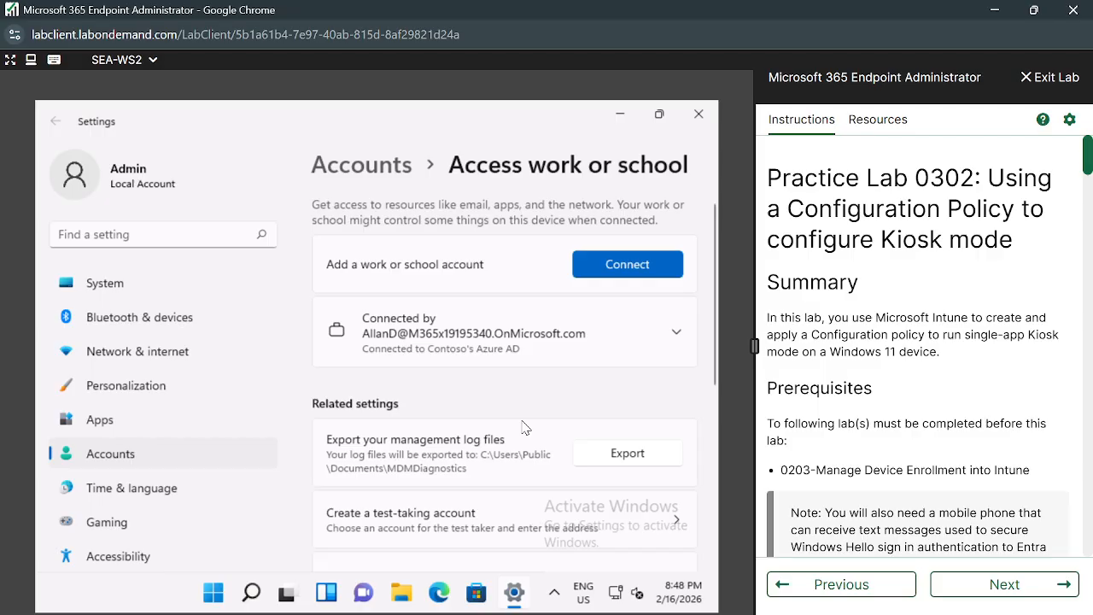
click(677, 333)
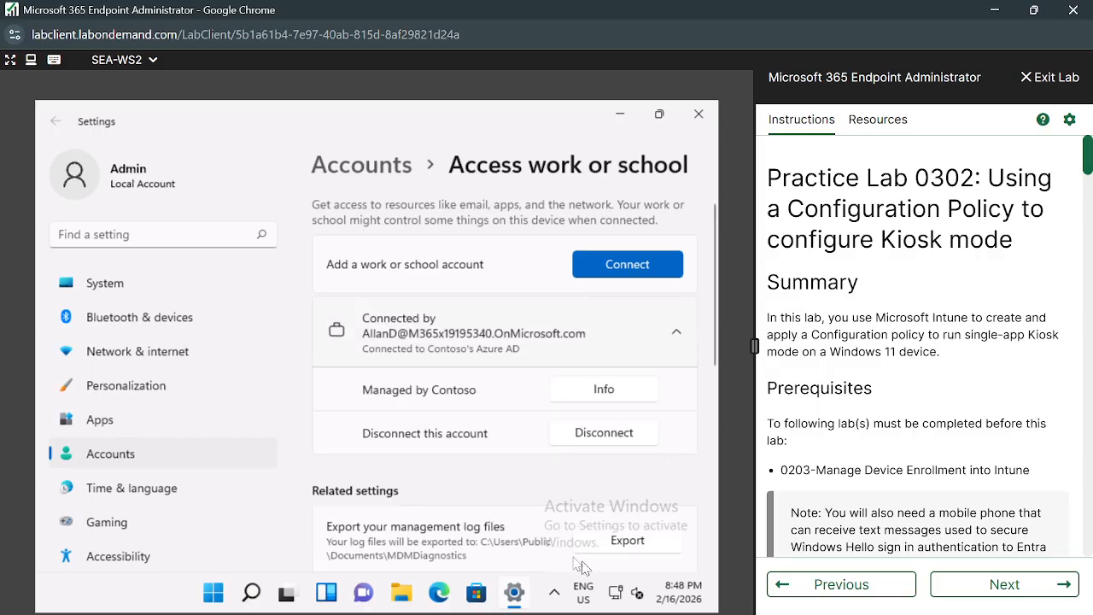
mouse_move(513, 610)
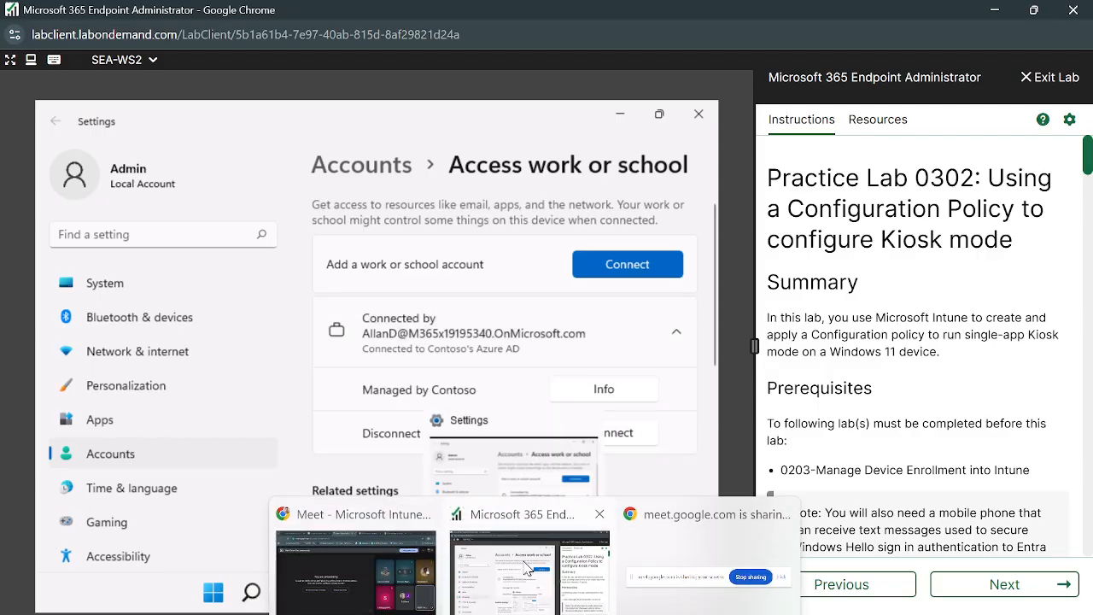
click(405, 582)
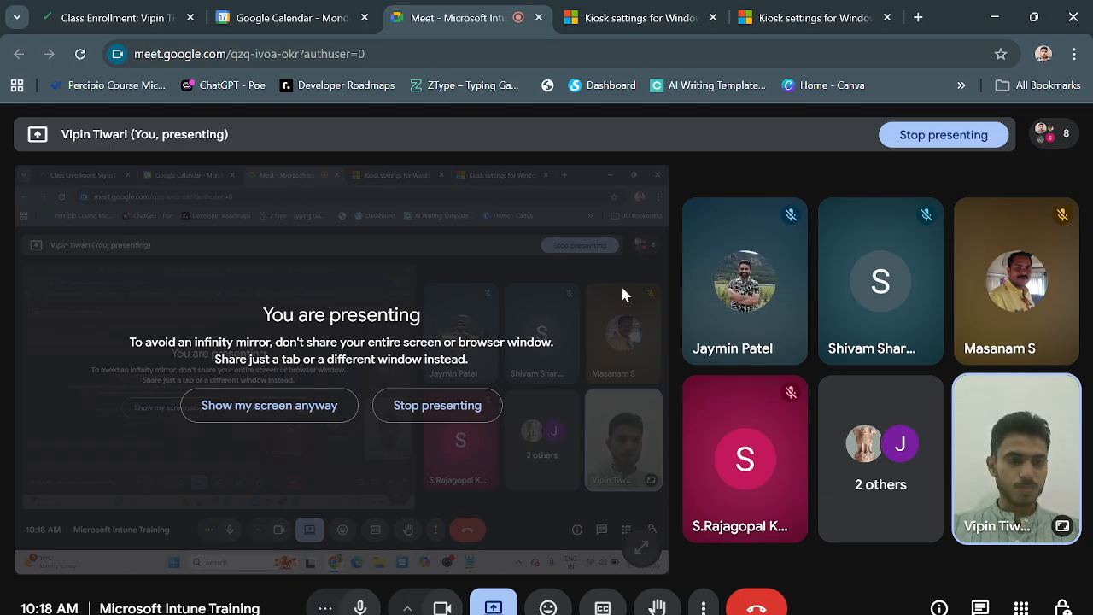
key(alt+Tab)
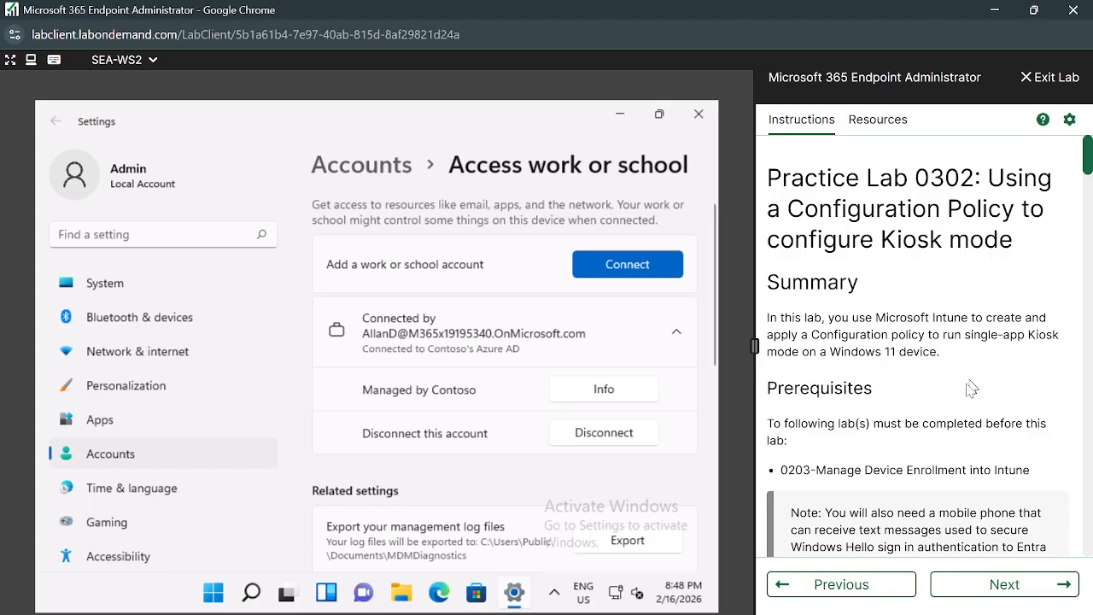
Close Settings on SEA-WS2 and switch the lab console to SEA-SVR1.
click(698, 114)
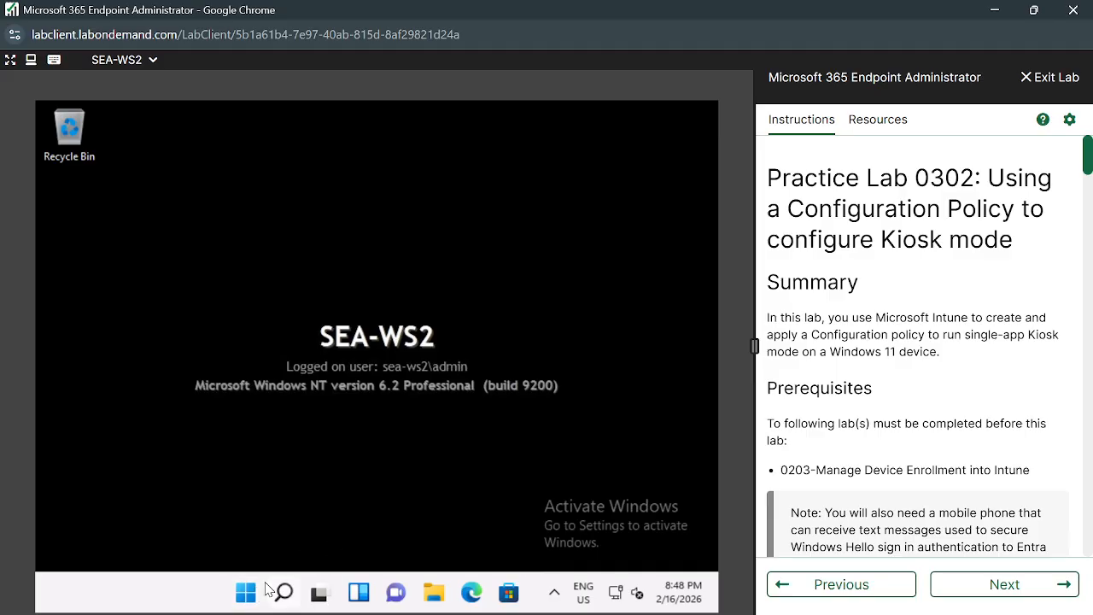
scroll(907, 380, down, 10)
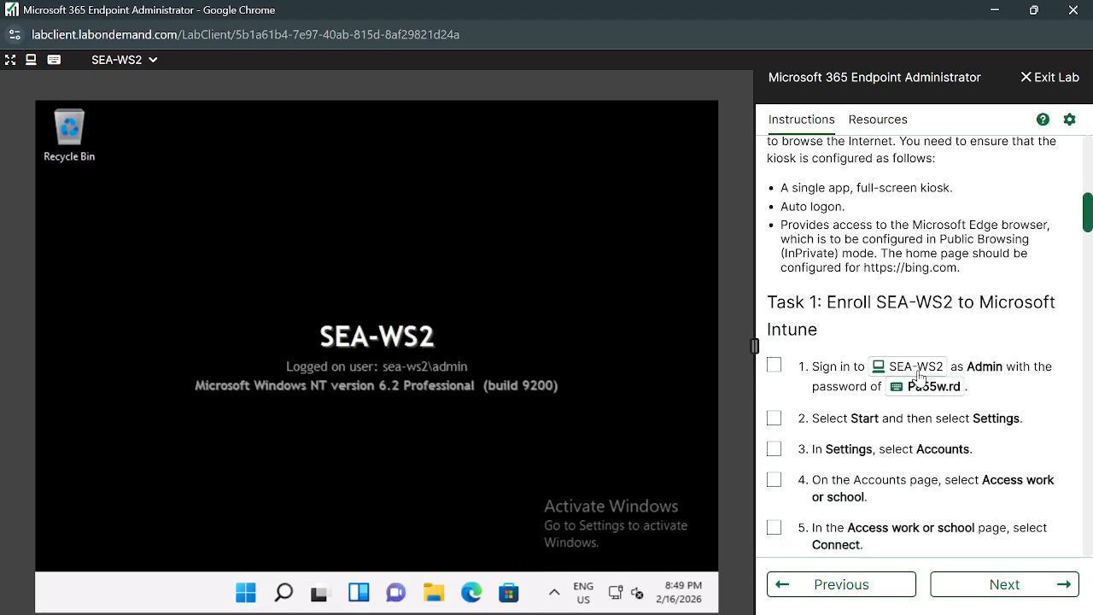
scroll(988, 470, down, 5)
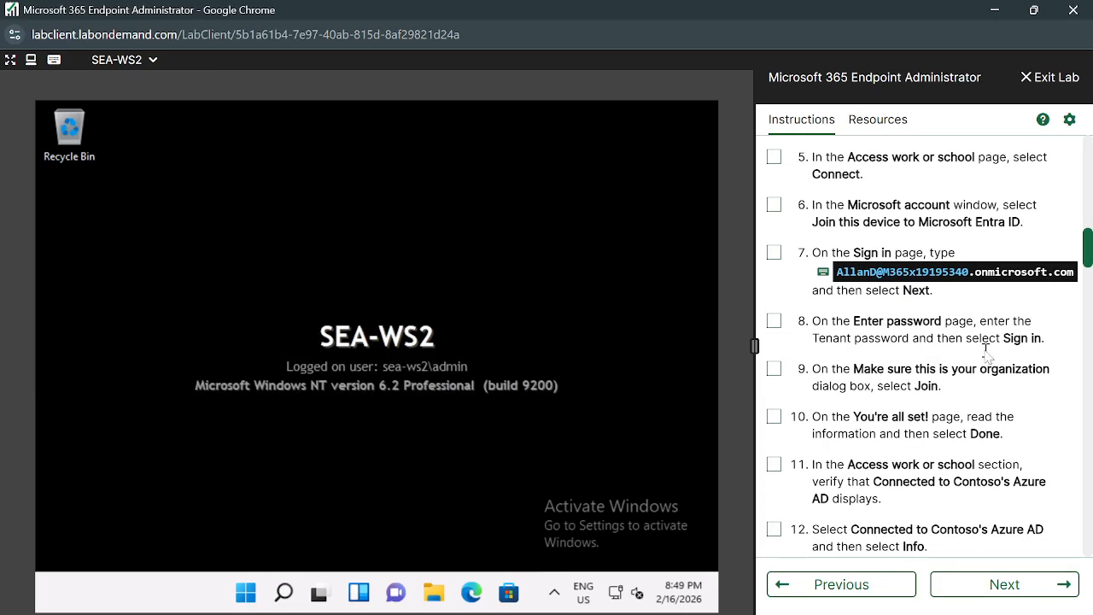
scroll(915, 491, down, 2)
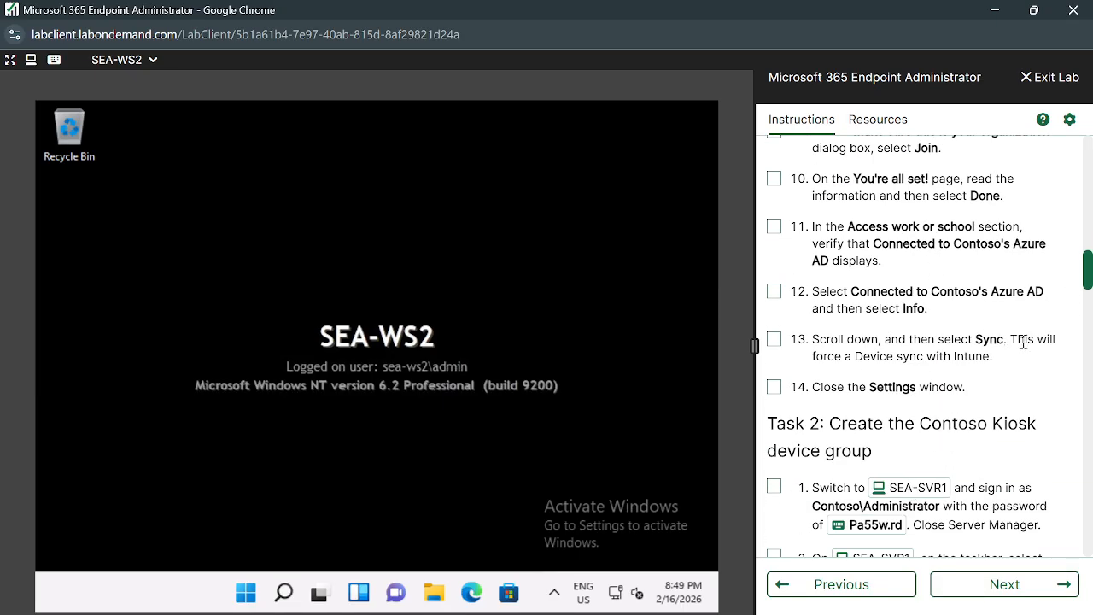
scroll(884, 447, down, 3)
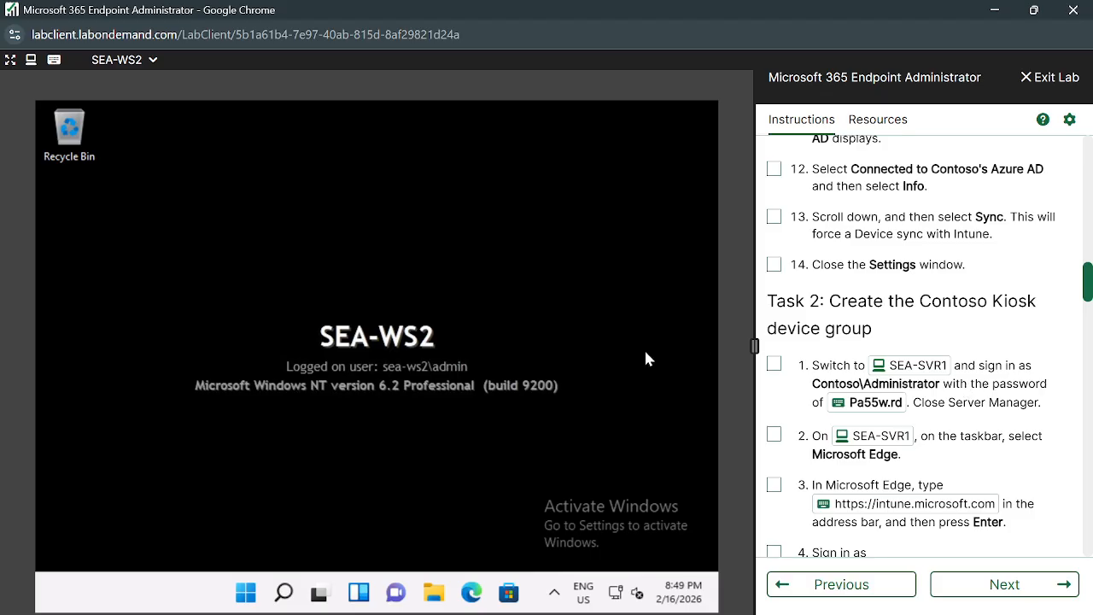
click(153, 62)
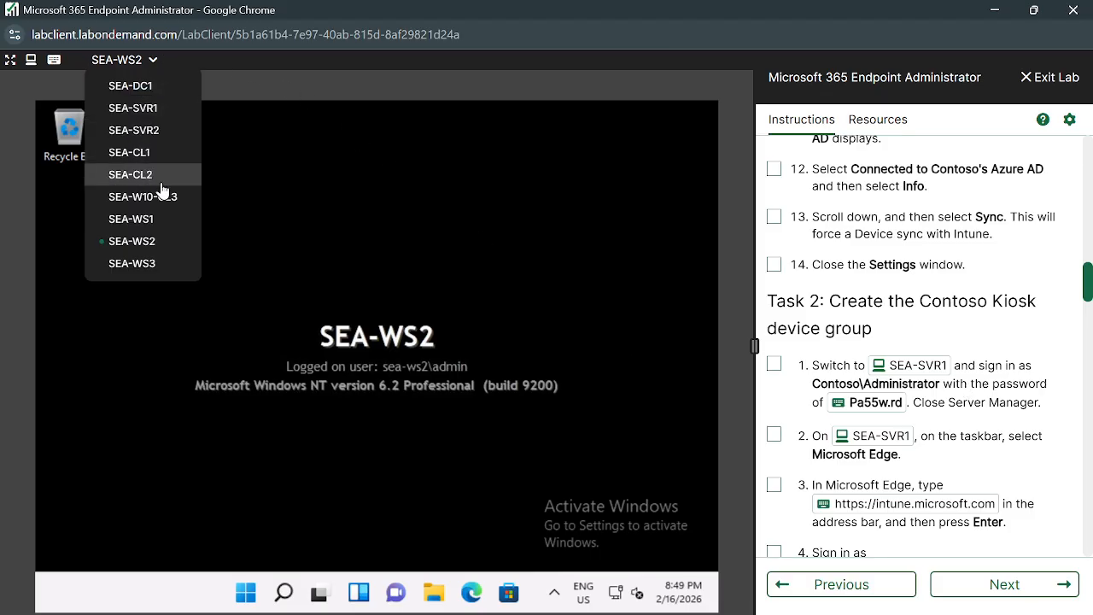
click(147, 109)
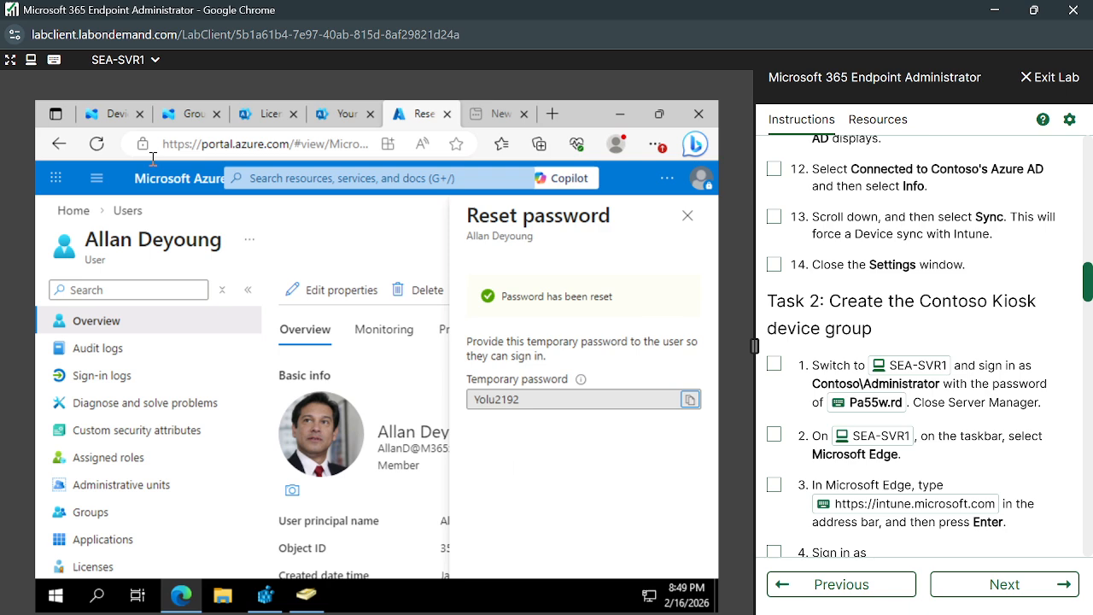
Open a blank Security, Assigned New Group form from Groups and focus the Group name field.
click(193, 114)
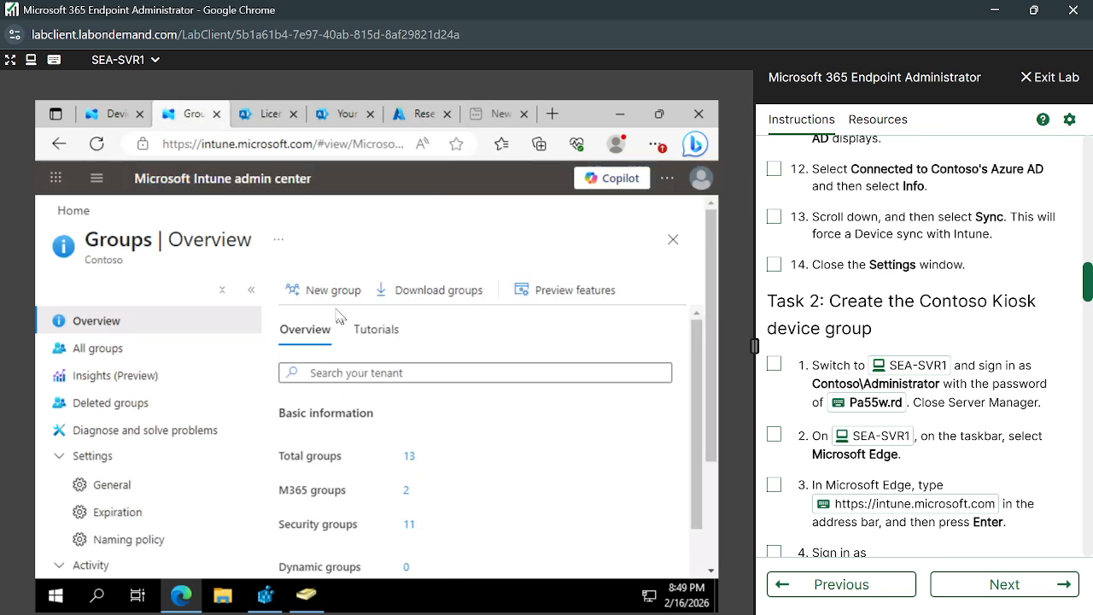
click(321, 294)
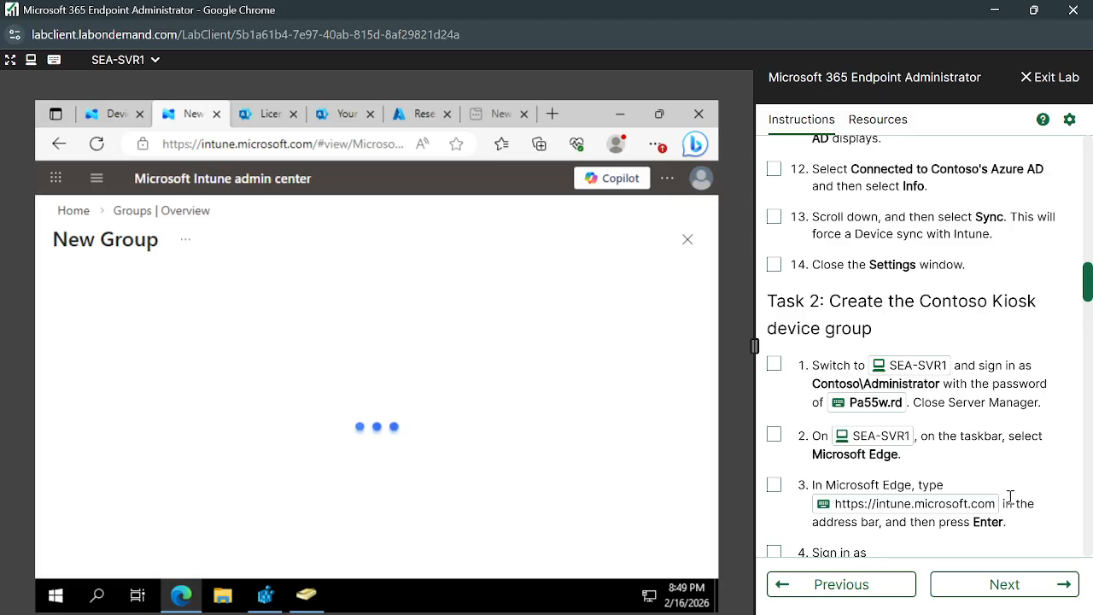
scroll(1013, 497, down, 3)
scroll(1014, 496, down, 2)
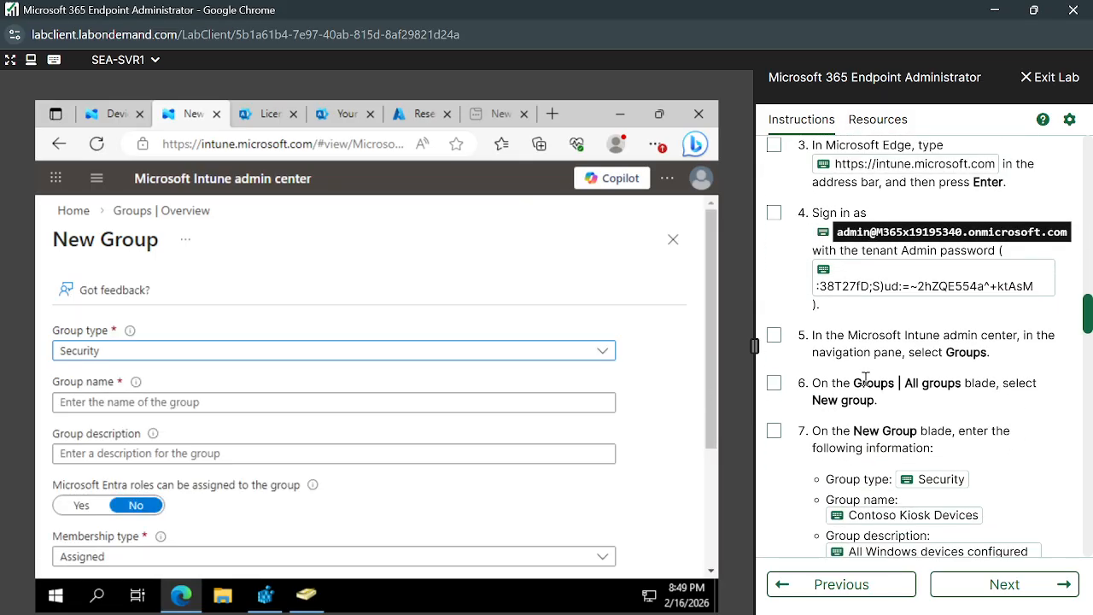
scroll(865, 377, down, 3)
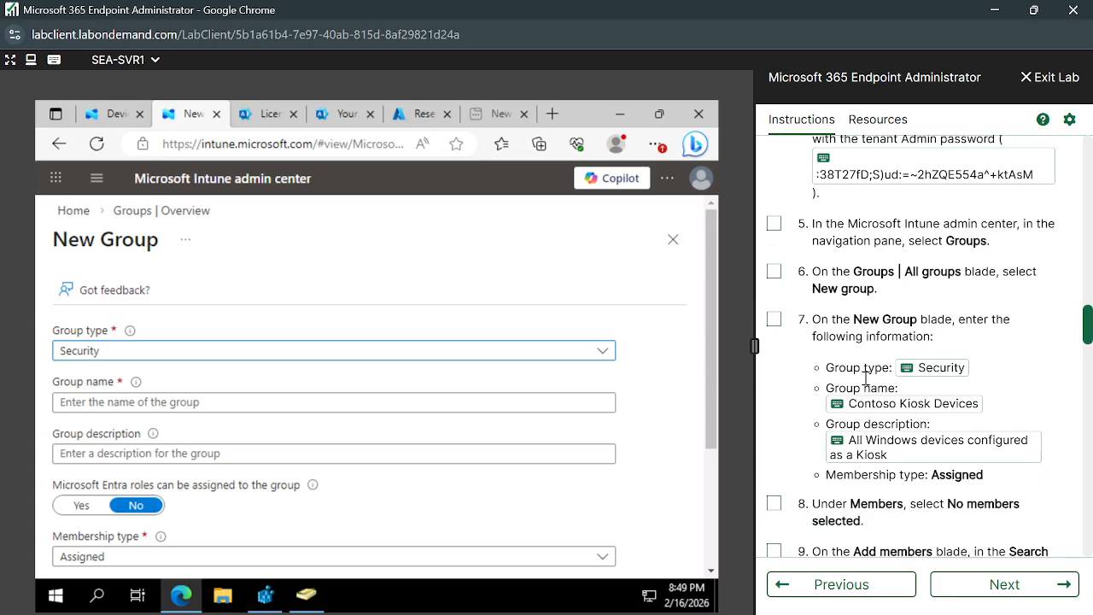
click(267, 408)
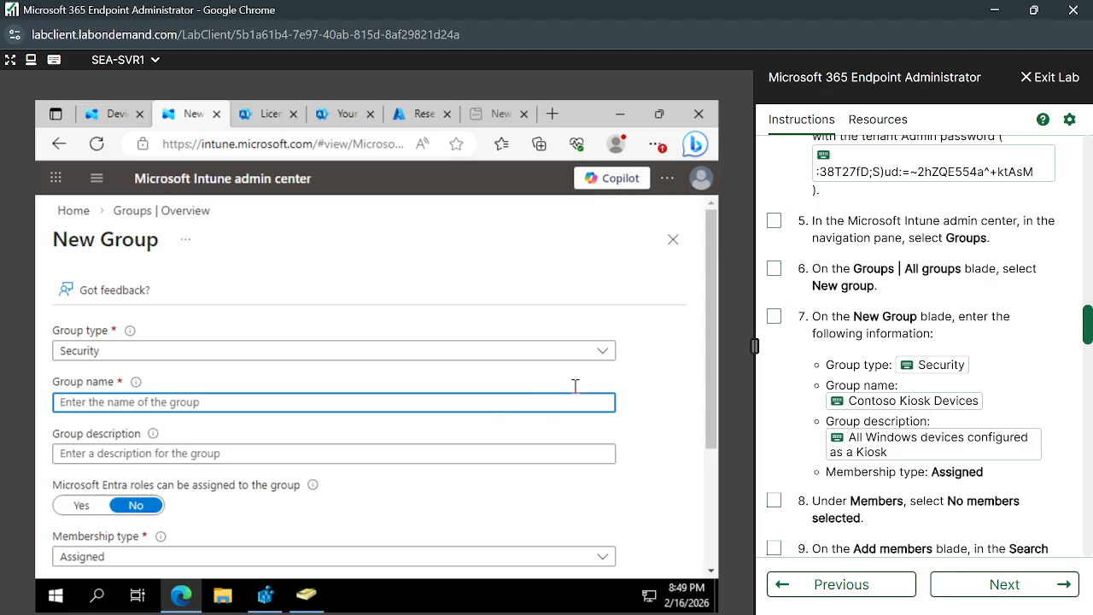
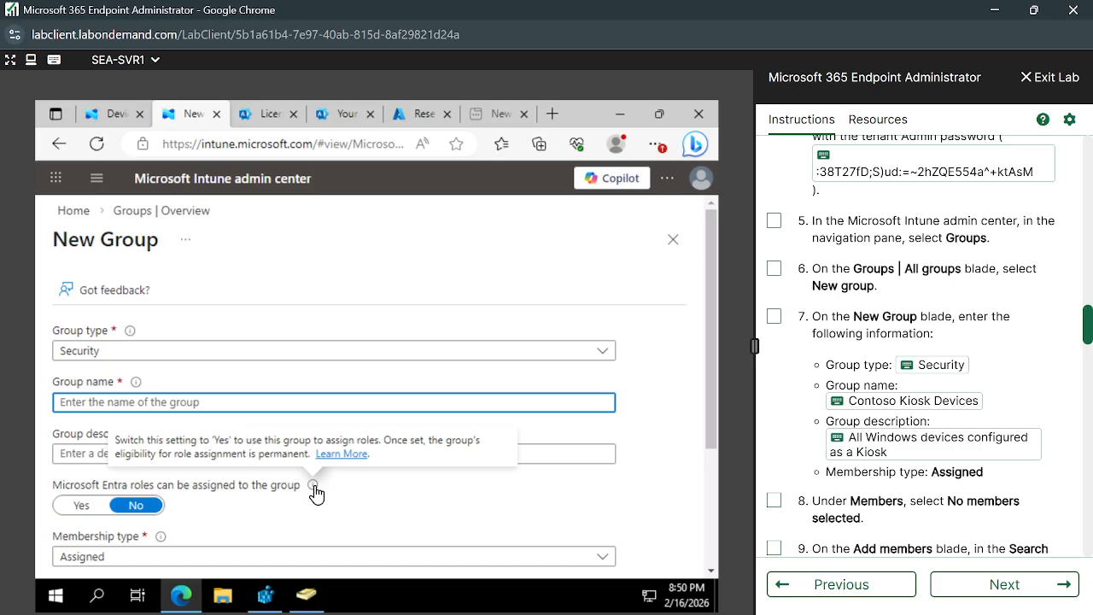
Set 'Microsoft Entra roles can be assigned to the group' to Yes.
click(82, 504)
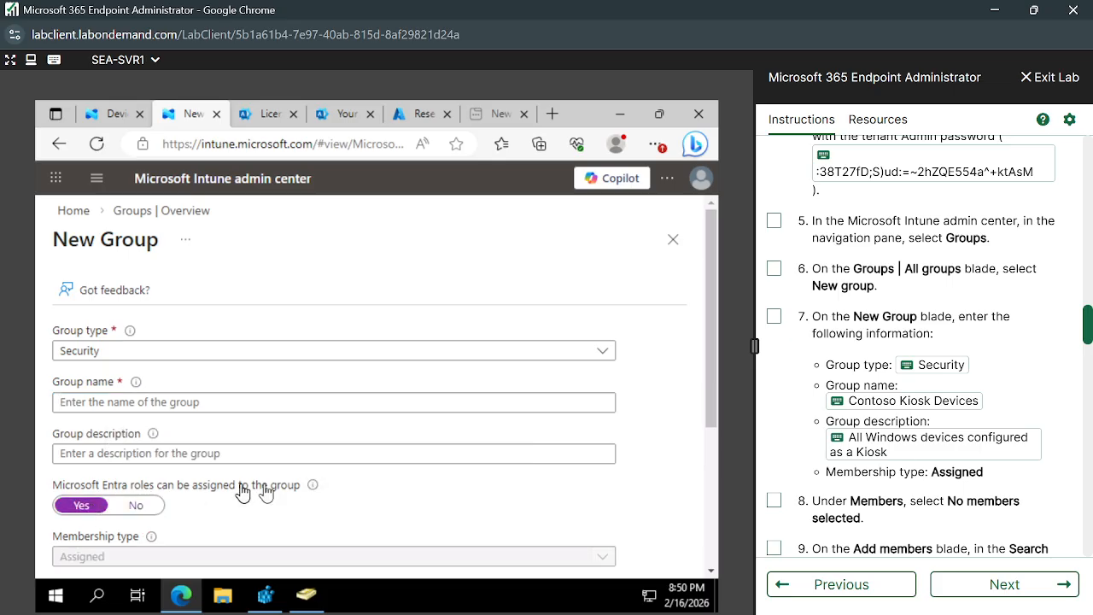
scroll(233, 540, down, 1)
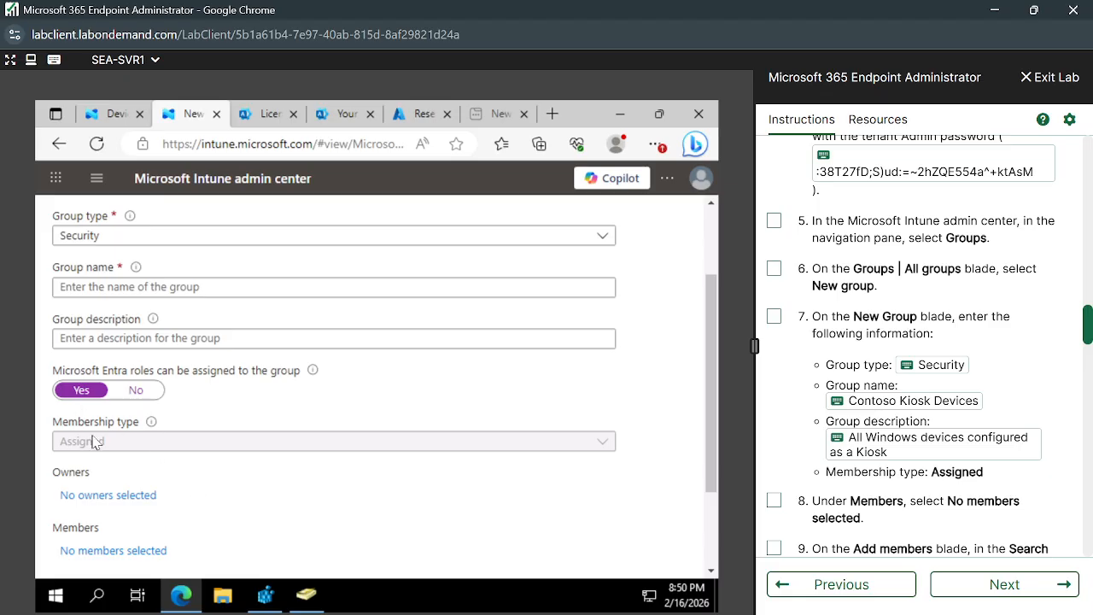
scroll(149, 450, down, 1)
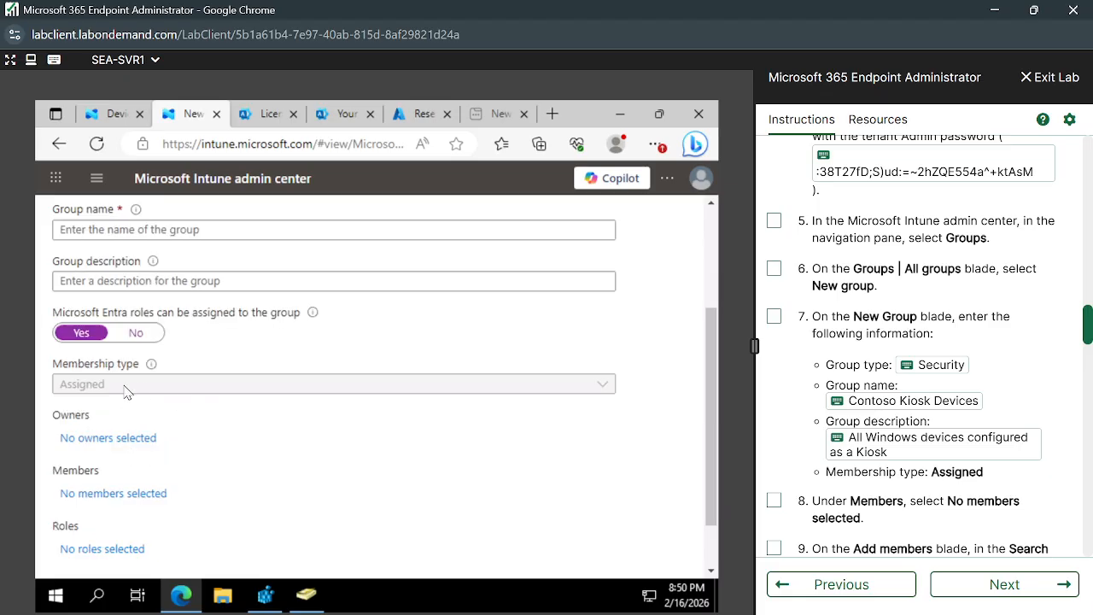
Browse the directory roles, search 'Se' then 'Desk', and close the list with no role chosen.
click(113, 550)
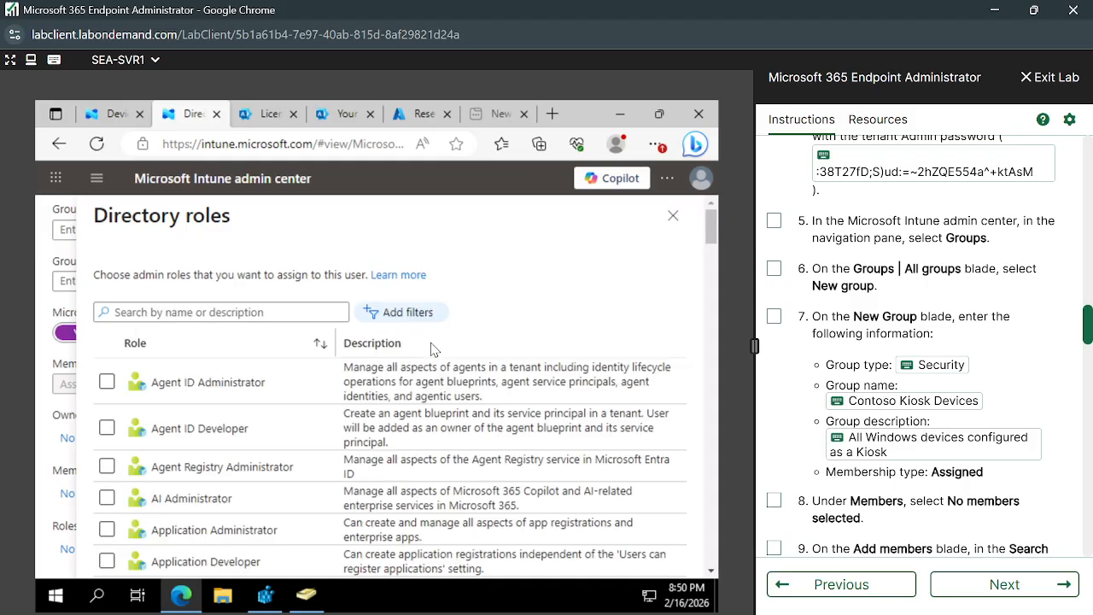
scroll(327, 433, down, 3)
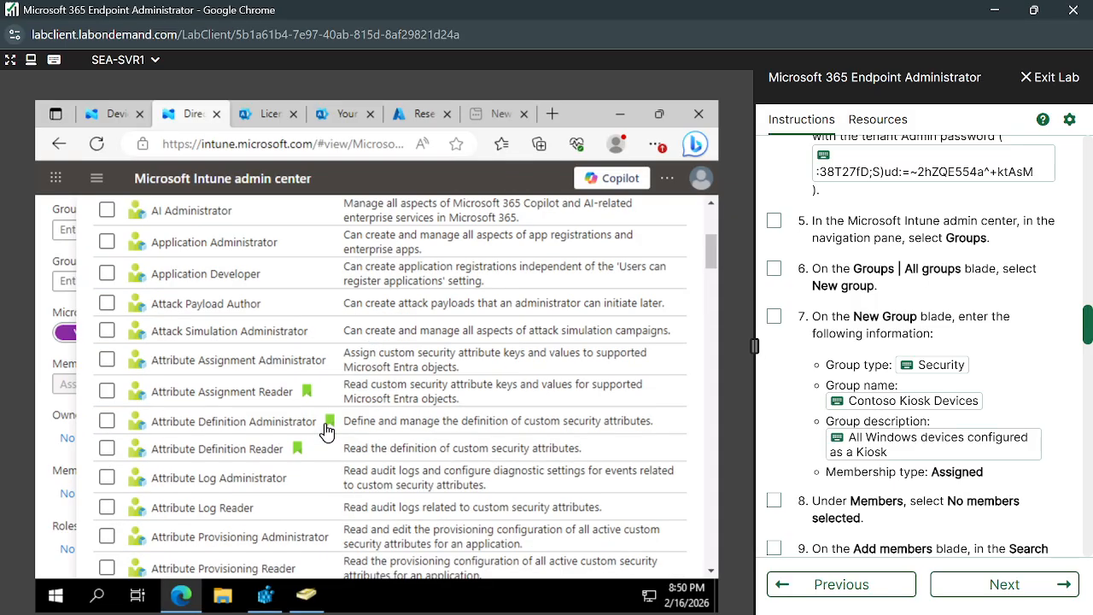
scroll(327, 433, up, 3)
scroll(327, 433, down, 3)
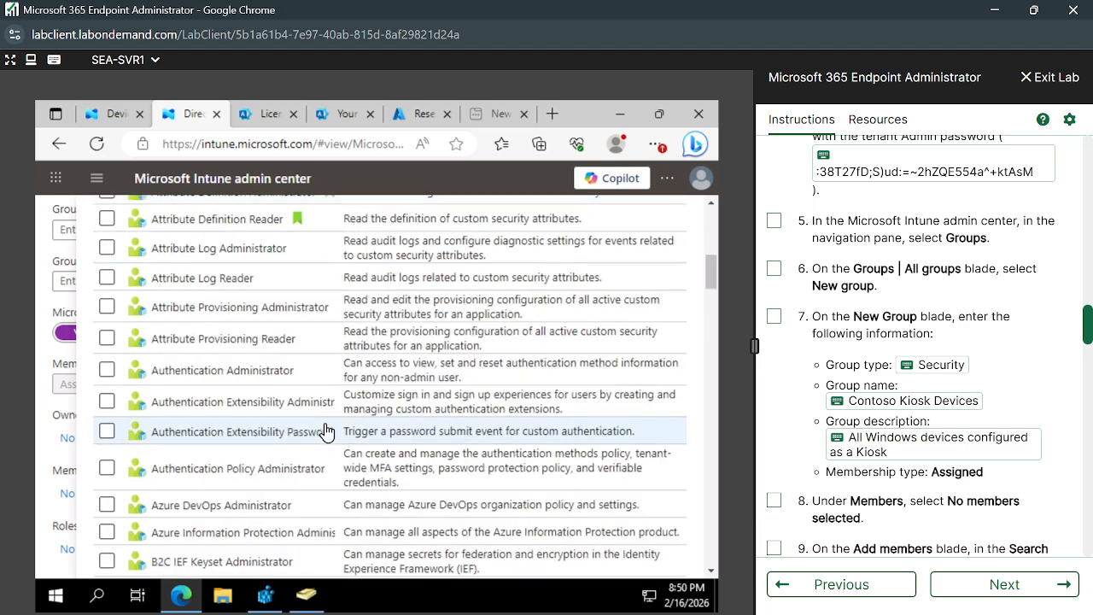
scroll(327, 433, down, 6)
scroll(327, 433, down, 18)
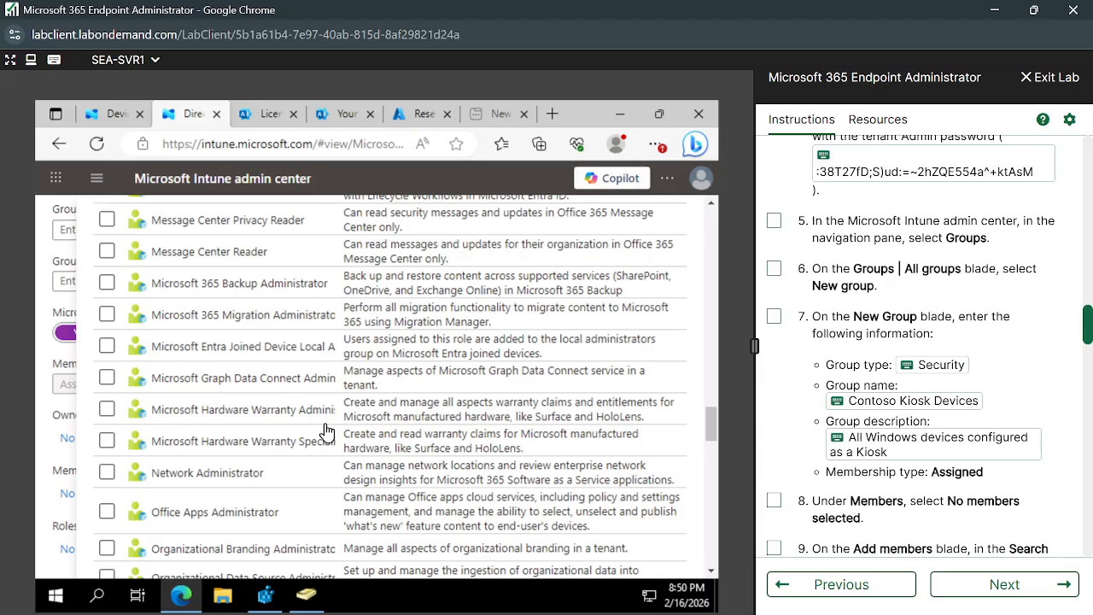
scroll(327, 433, down, 5)
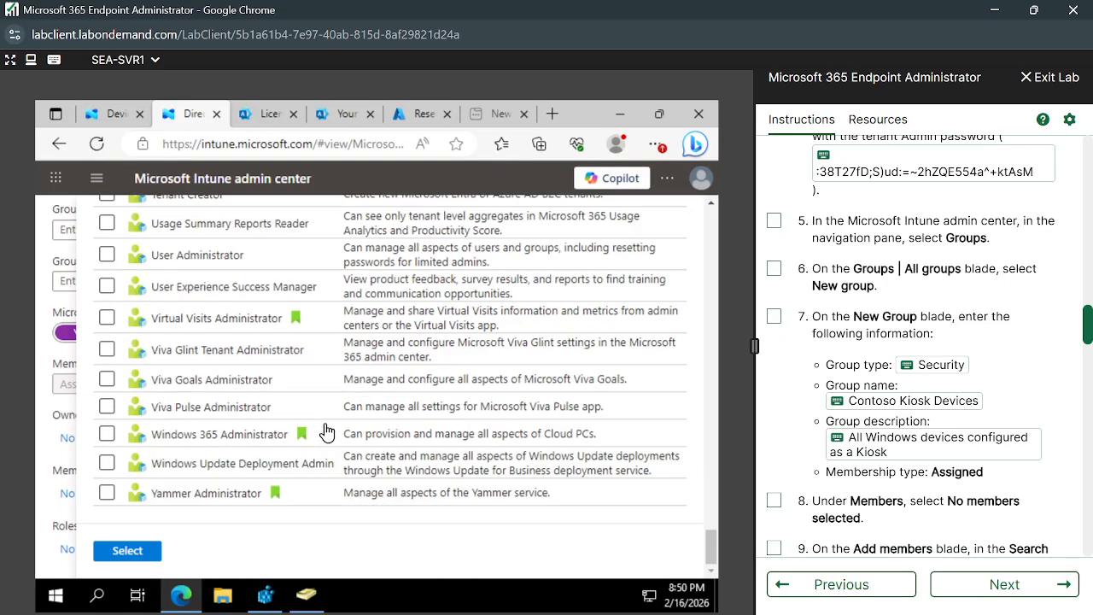
scroll(327, 433, up, 20)
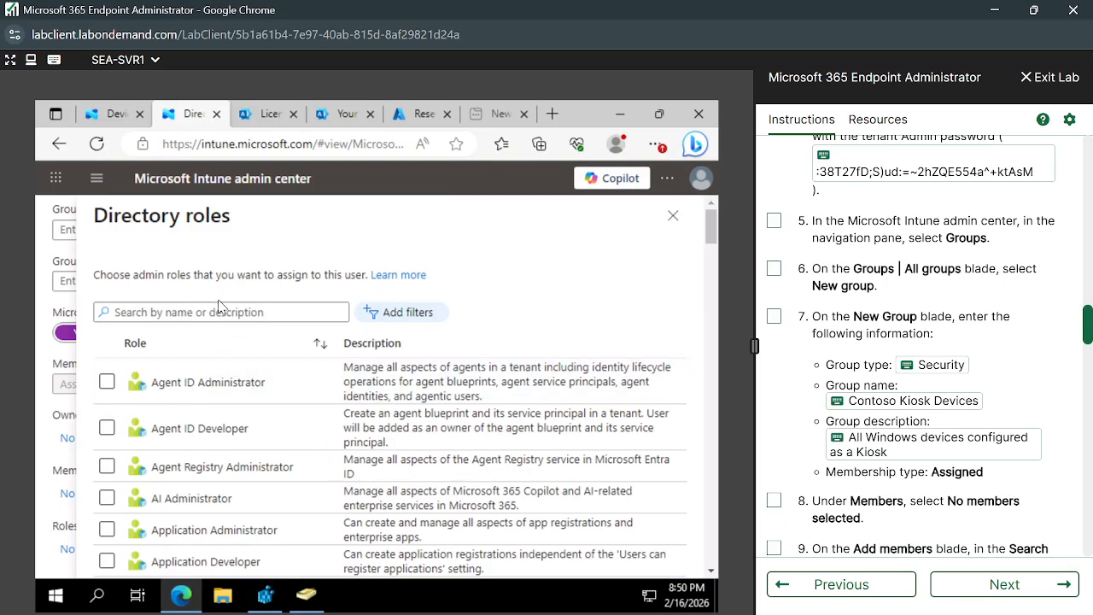
click(204, 313)
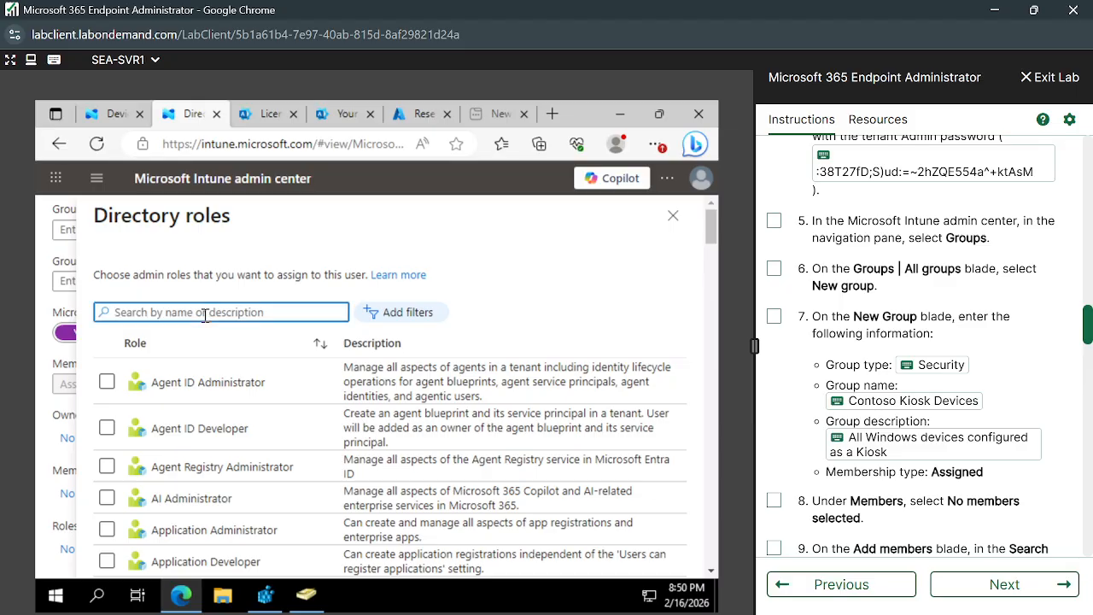
text(Ser)
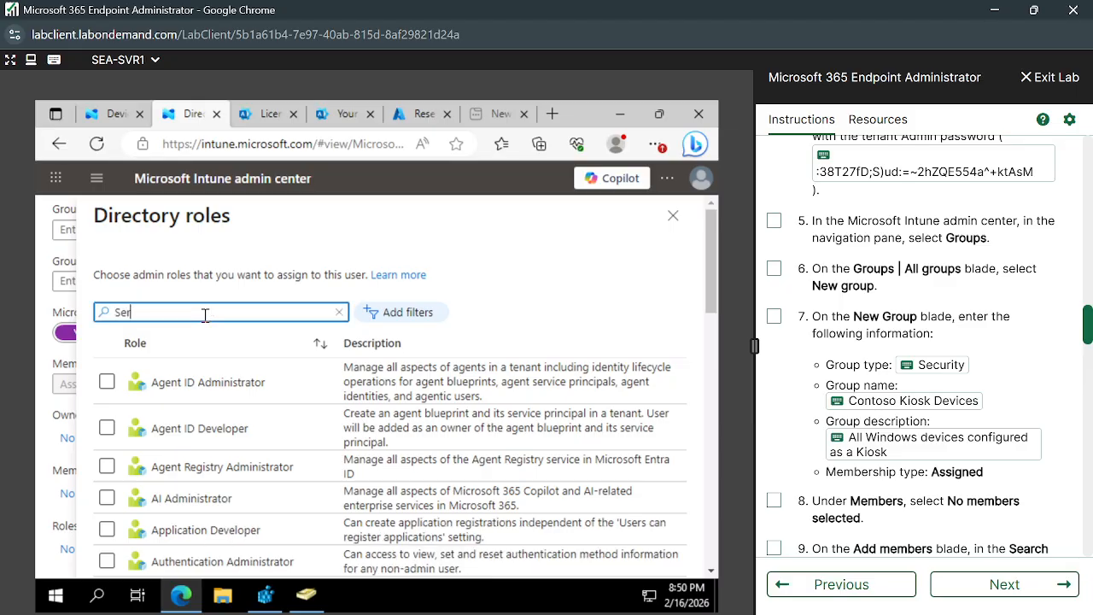
key(BackSpace)
key(BackSpace)
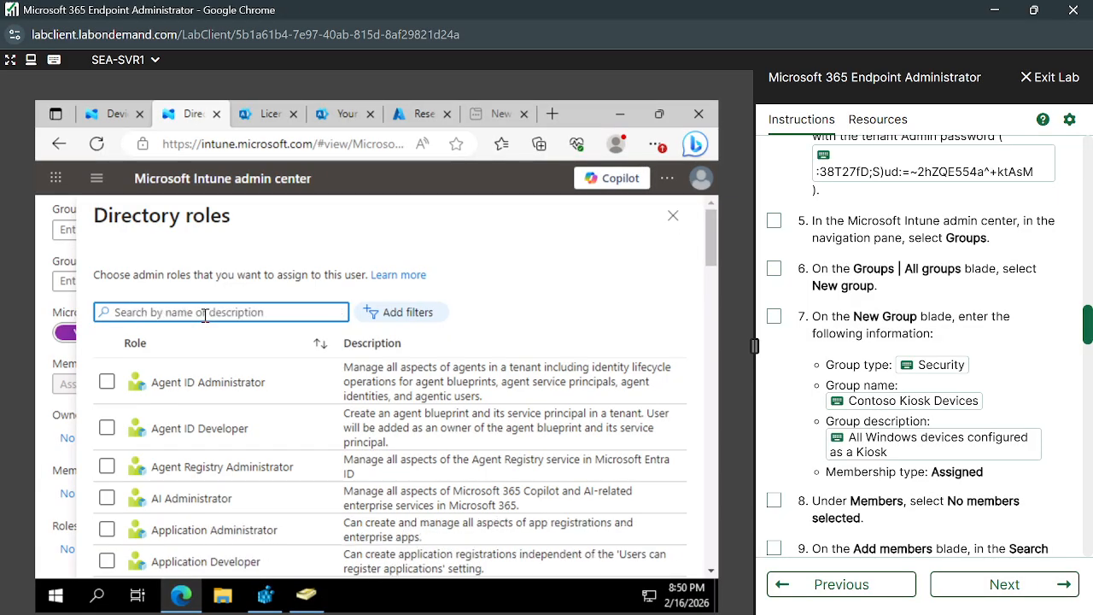
text(Desk)
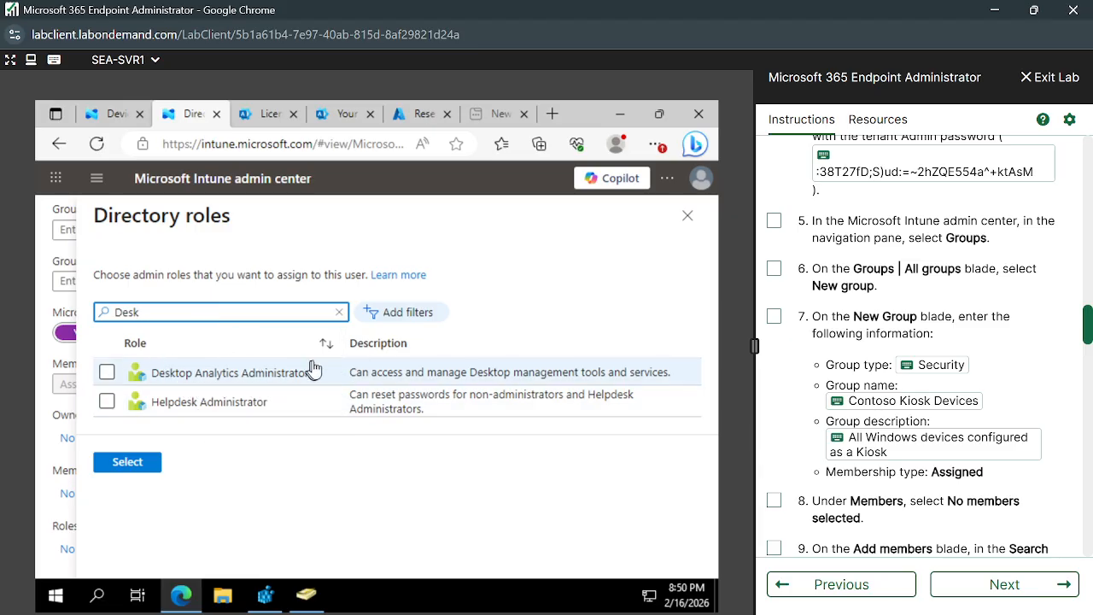
click(339, 312)
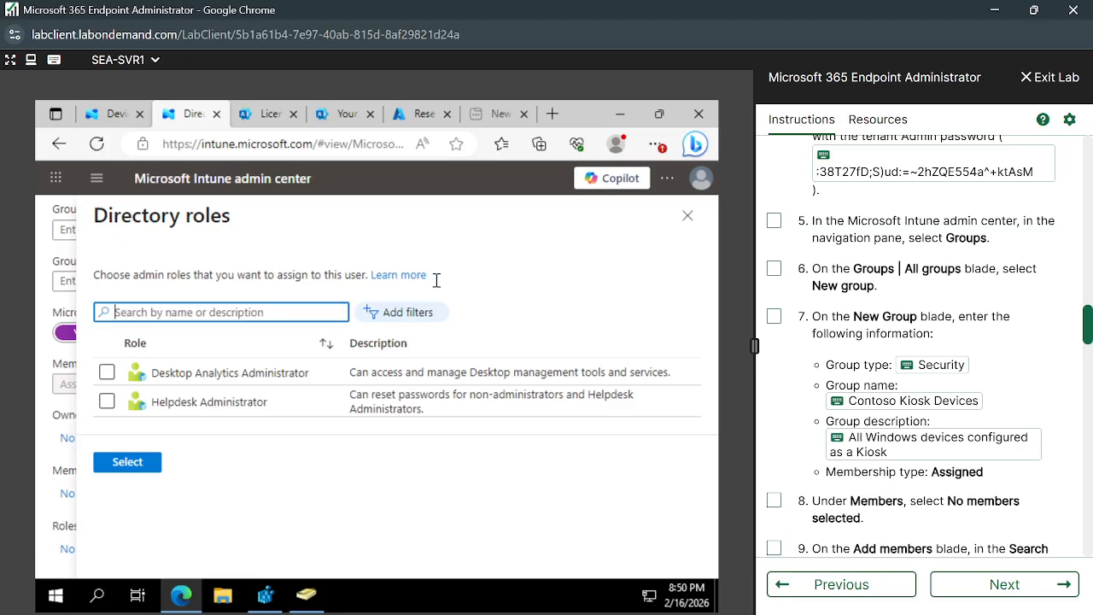
click(686, 216)
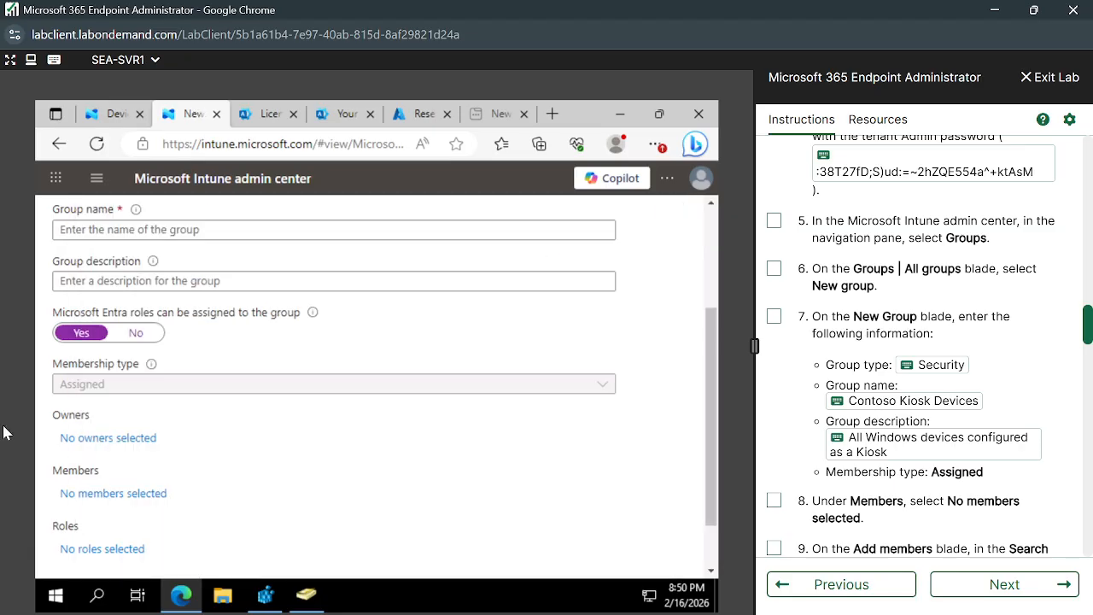
Switch the Entra roles assignment toggle back to No.
click(139, 338)
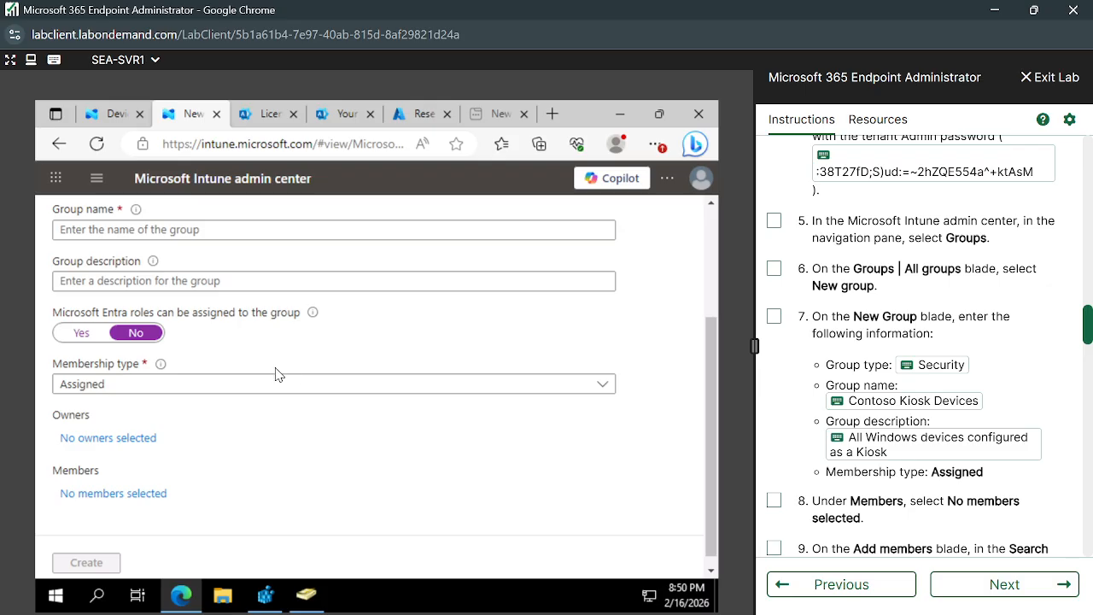
scroll(276, 374, up, 2)
scroll(216, 501, down, 3)
scroll(273, 492, down, 1)
scroll(270, 494, up, 3)
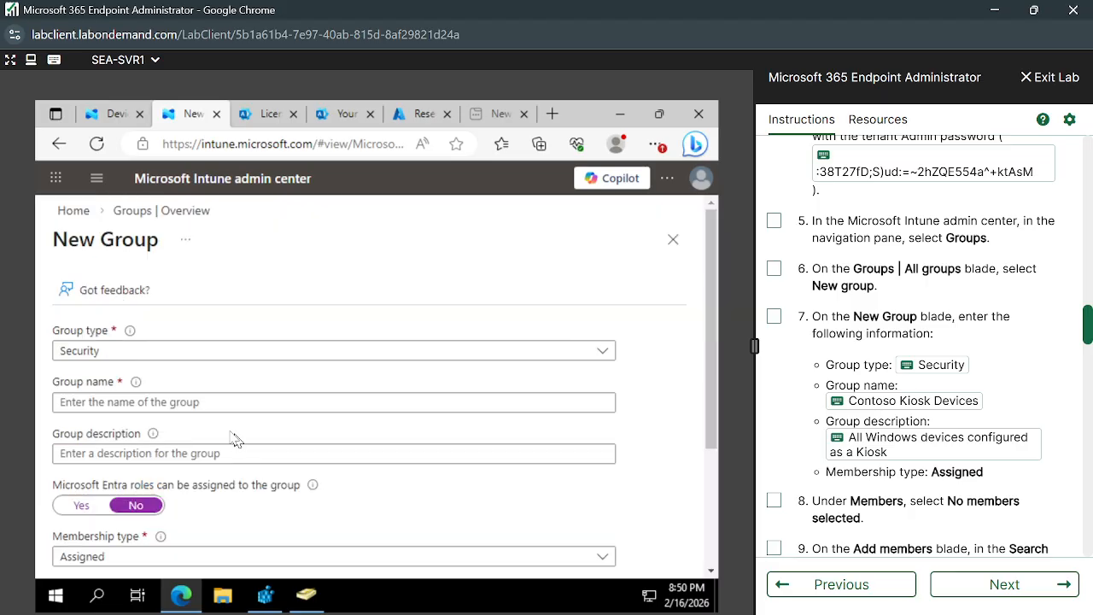
Name the group Contoso Kiosk Devices with description 'All Windows devices configured as a Kiosk'.
click(128, 400)
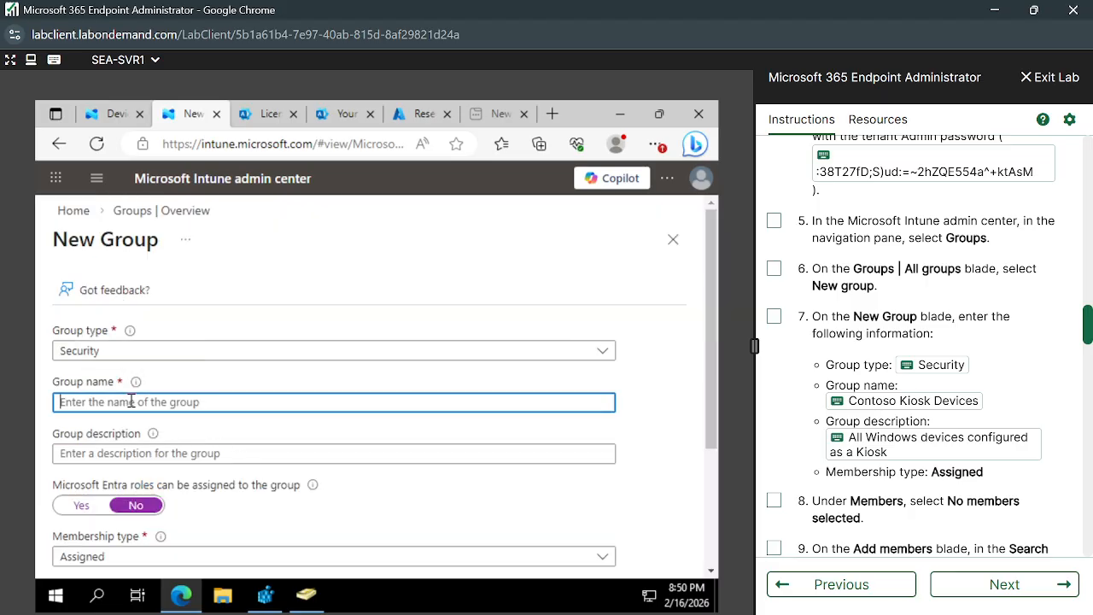
click(841, 405)
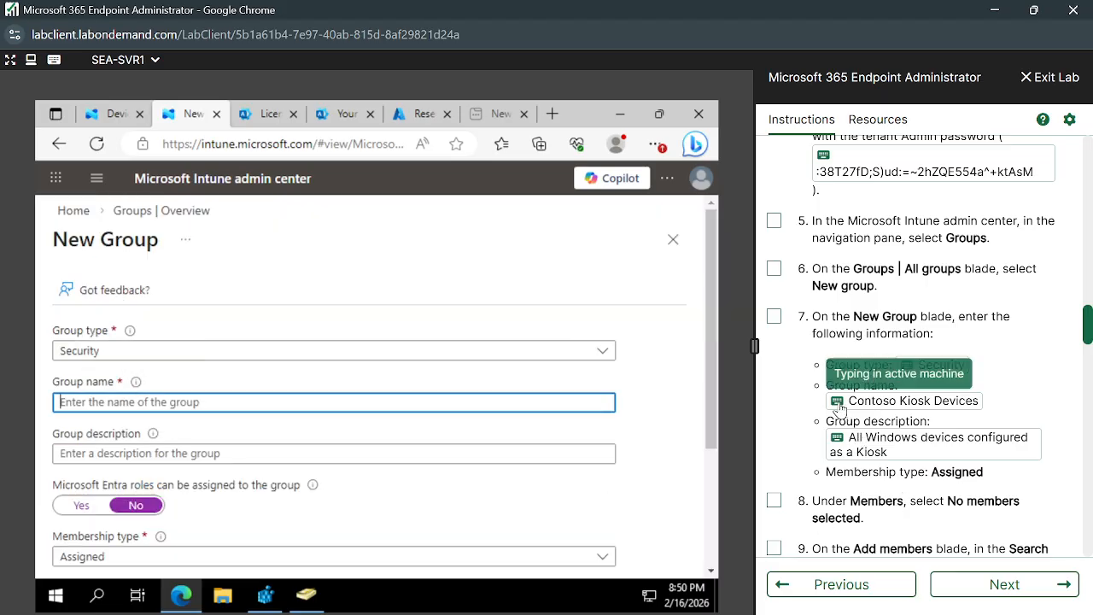
click(185, 454)
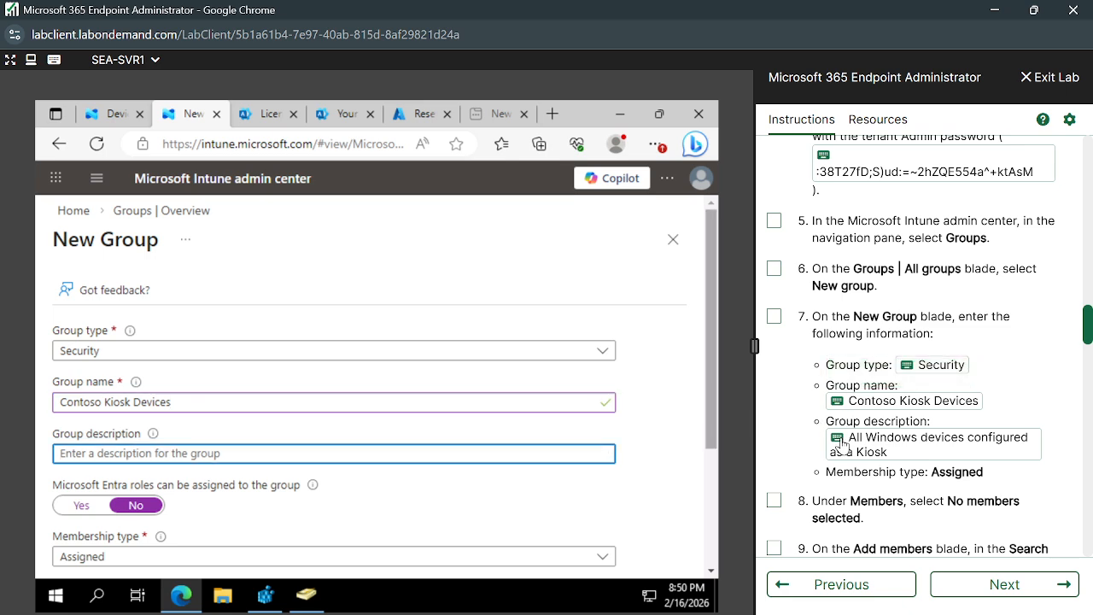
scroll(310, 491, down, 3)
text(All Windows devices configured as a Kiosk)
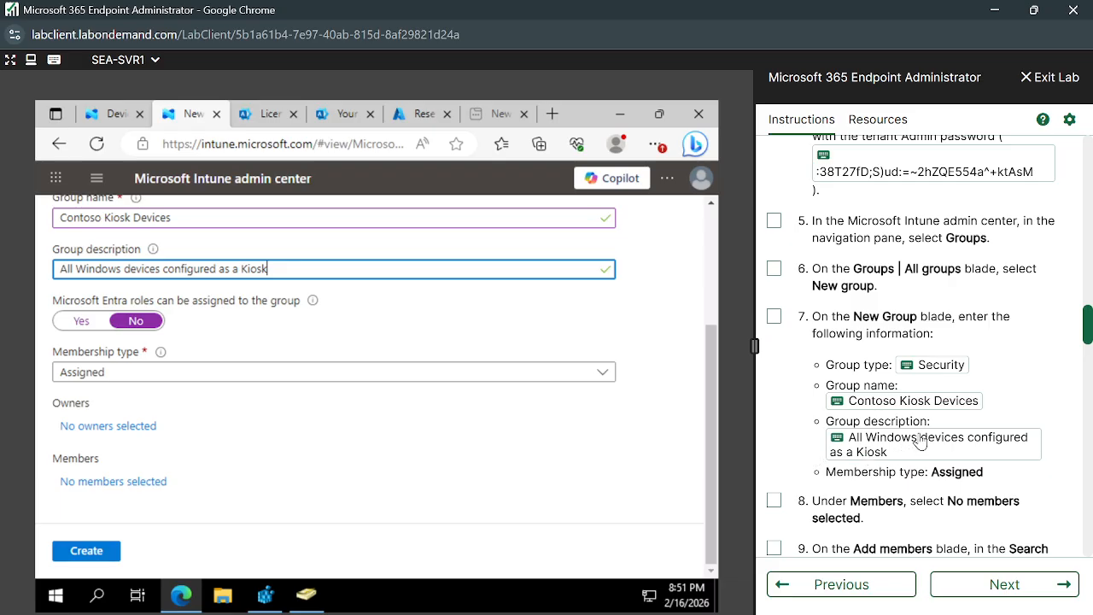
scroll(922, 440, down, 3)
scroll(922, 439, down, 1)
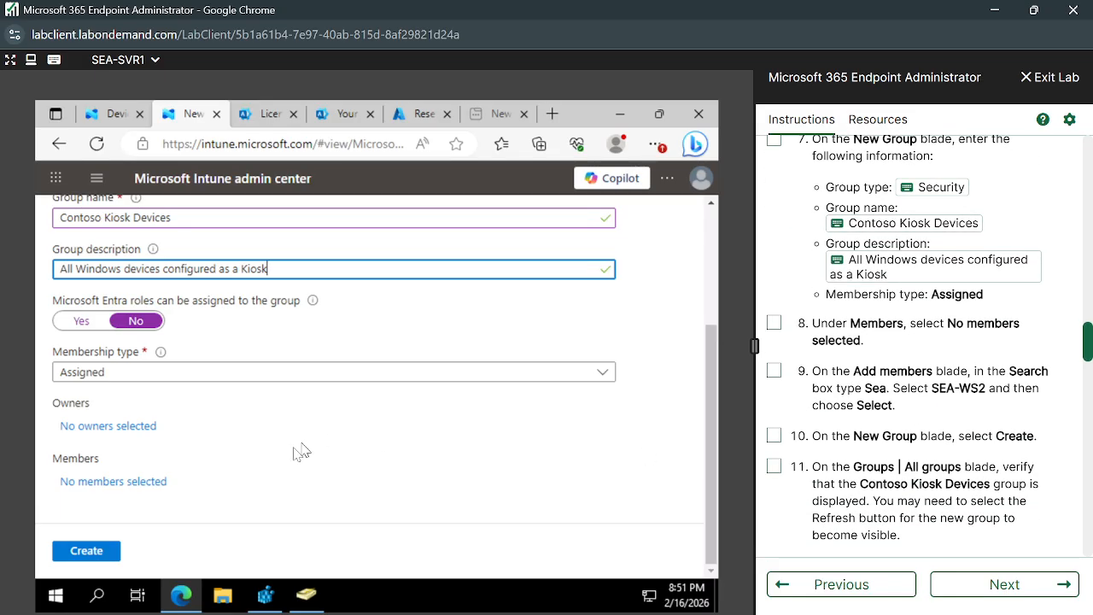
Search members for SEA-WS, add SEA-WS2 as the sole member, and create the group.
click(125, 481)
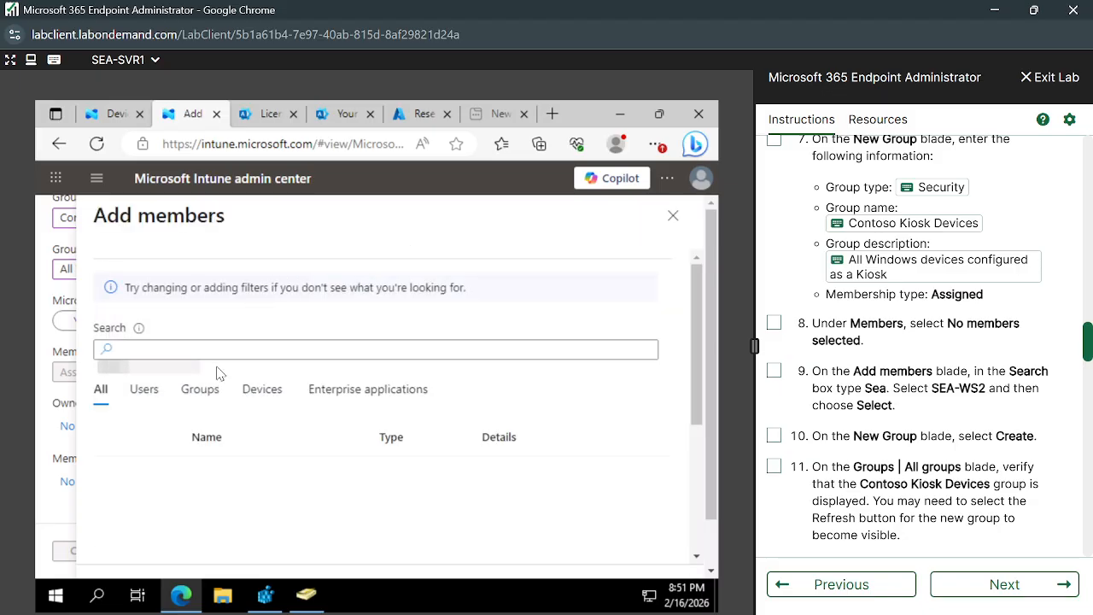
click(231, 351)
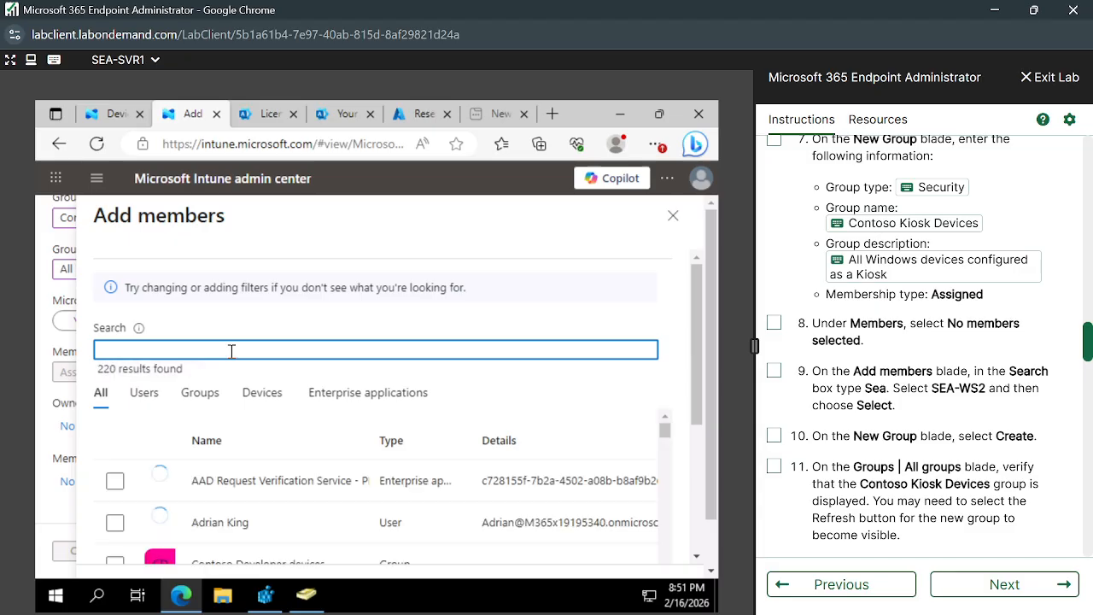
text(SEA-)
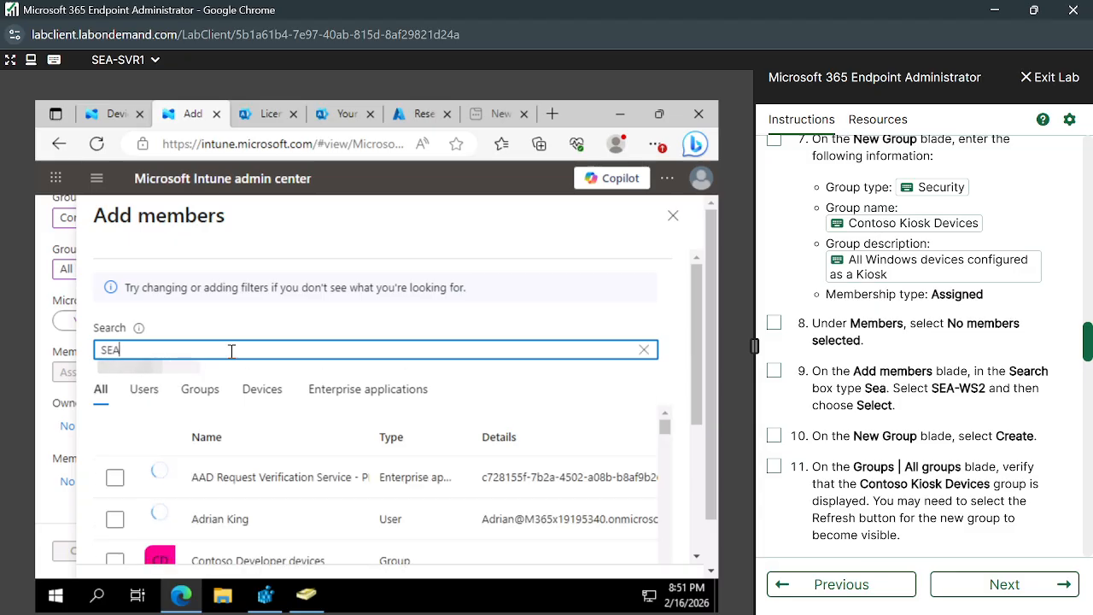
text(WS)
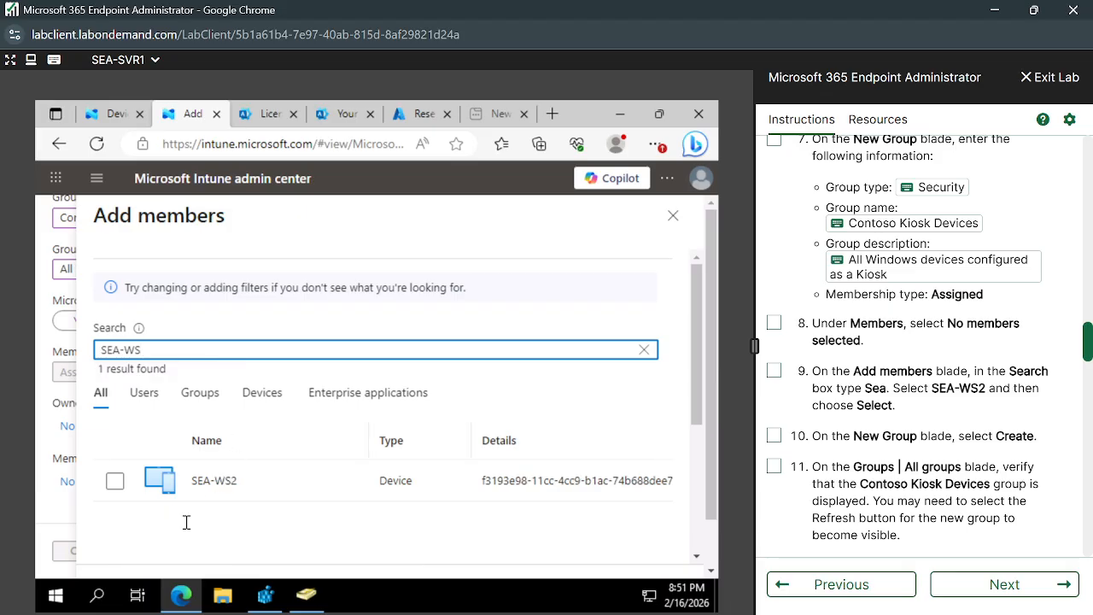
click(115, 481)
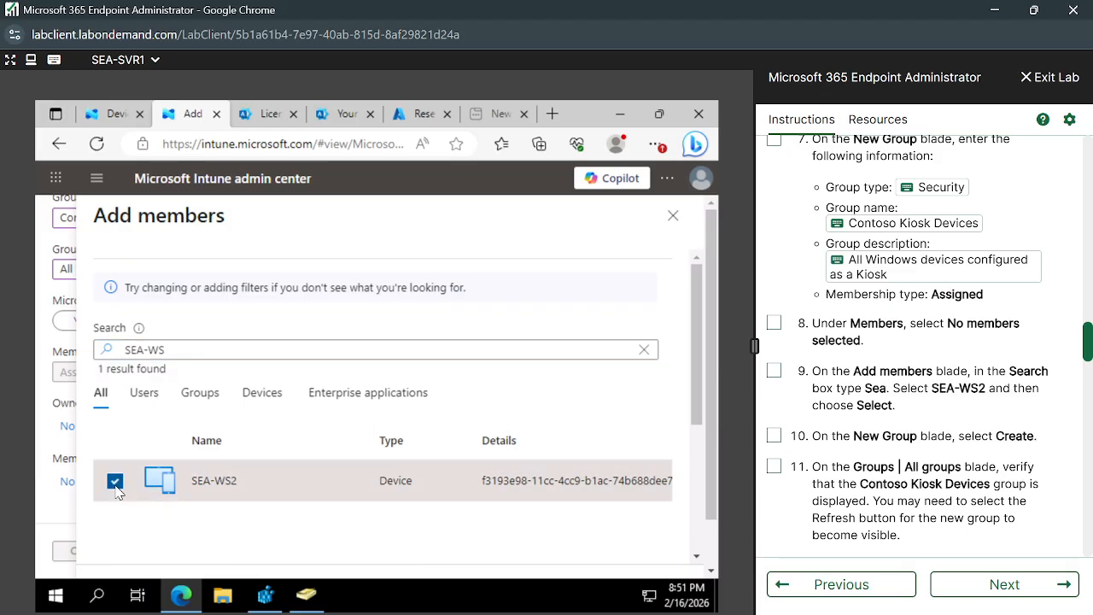
scroll(572, 539, down, 5)
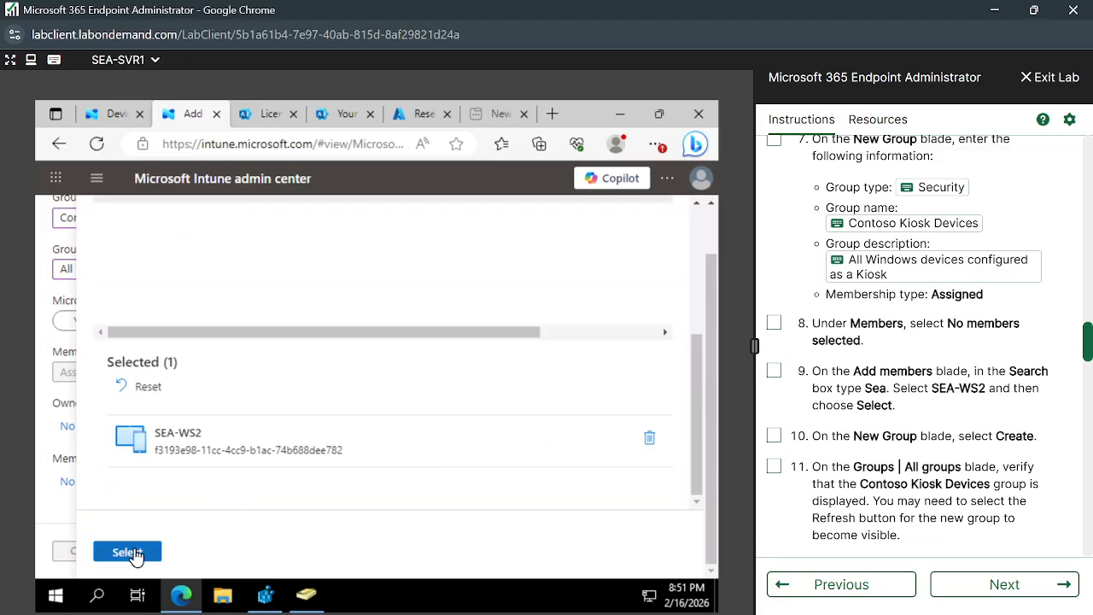
click(133, 553)
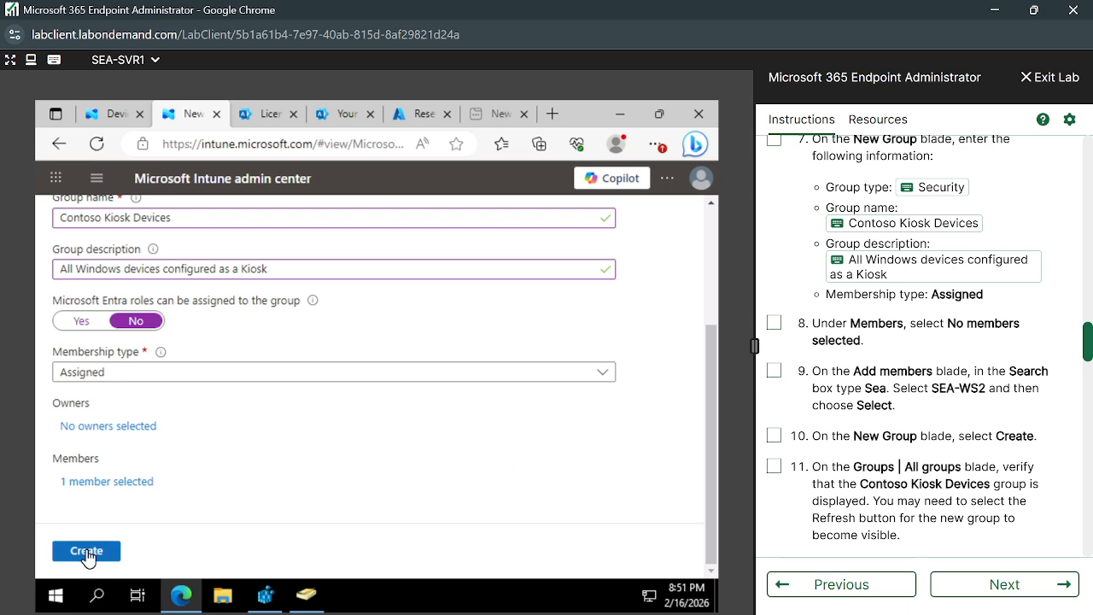
click(87, 552)
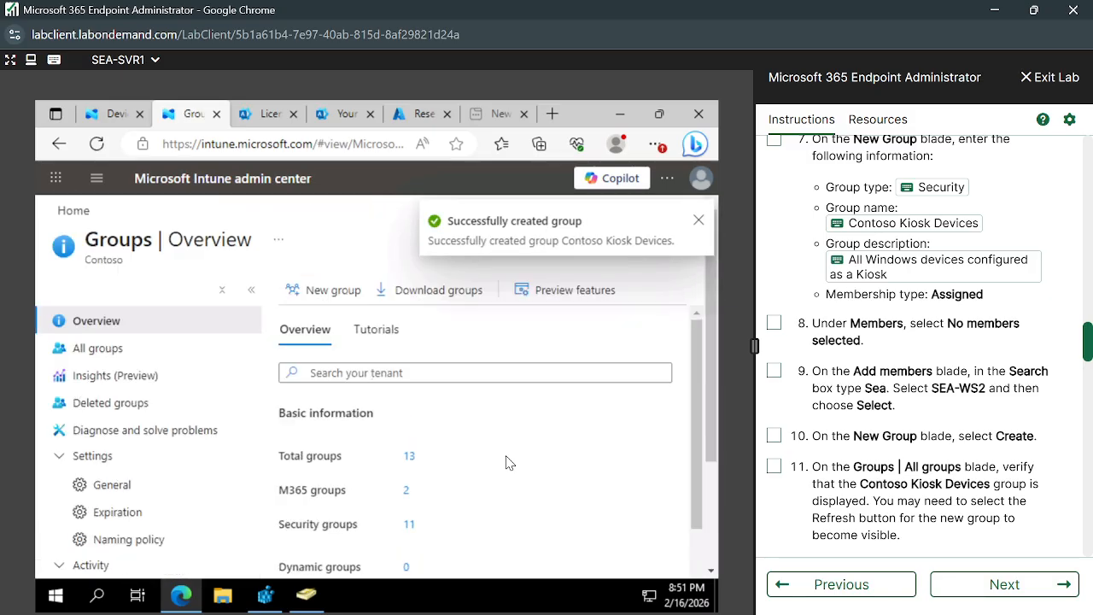
Check the device configuration policies tab and its policy creation options.
scroll(506, 463, down, 1)
scroll(506, 463, up, 1)
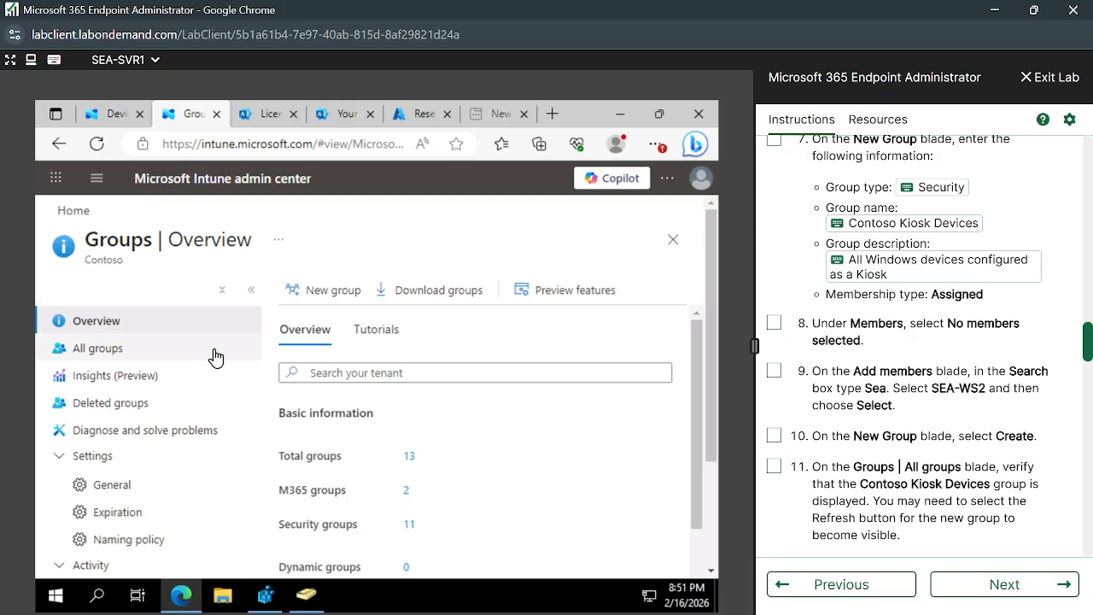
scroll(940, 466, down, 1)
scroll(939, 466, down, 3)
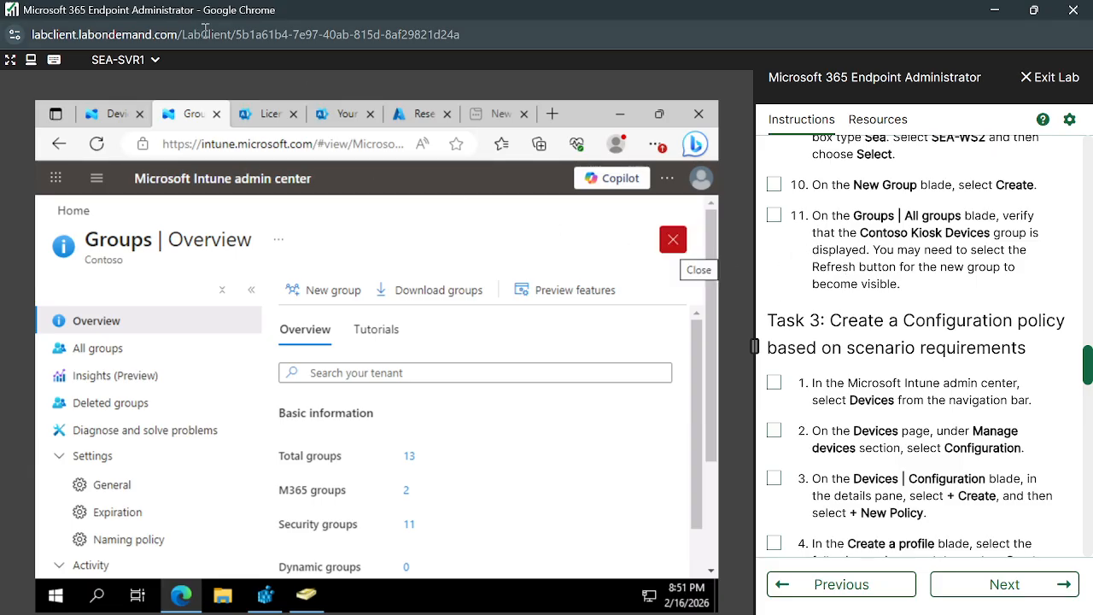
click(111, 114)
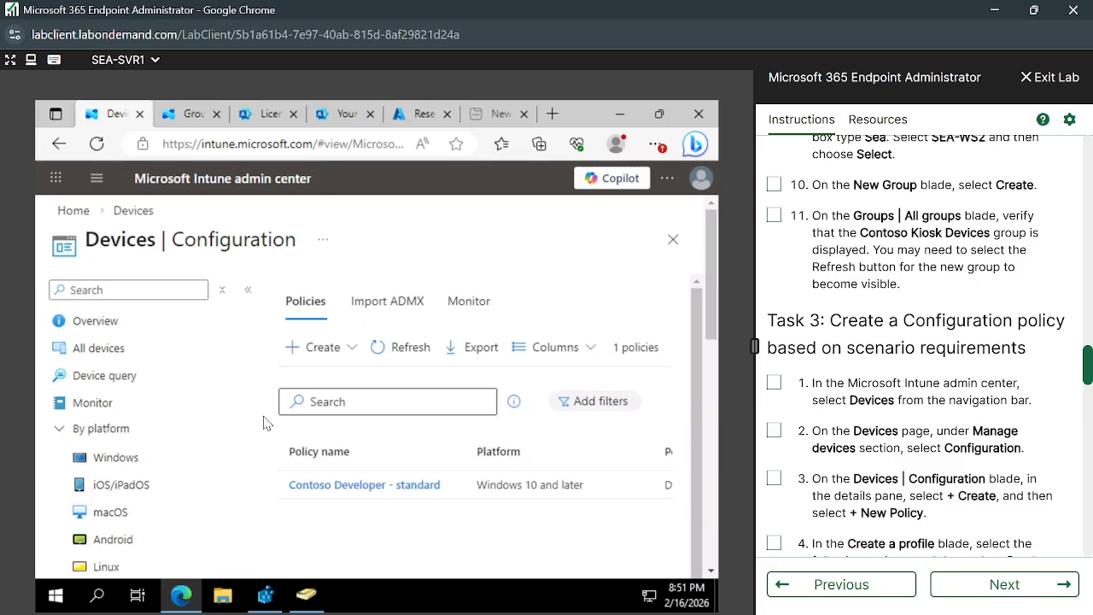
click(321, 349)
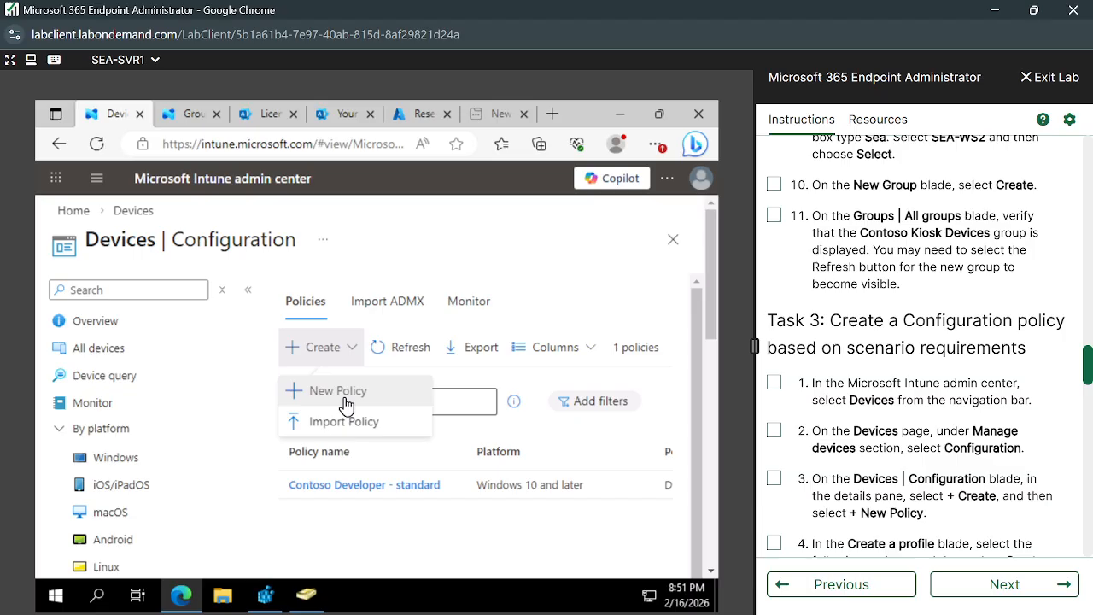
Return to Groups and list all 15 groups, including Contoso Kiosk Devices.
click(179, 114)
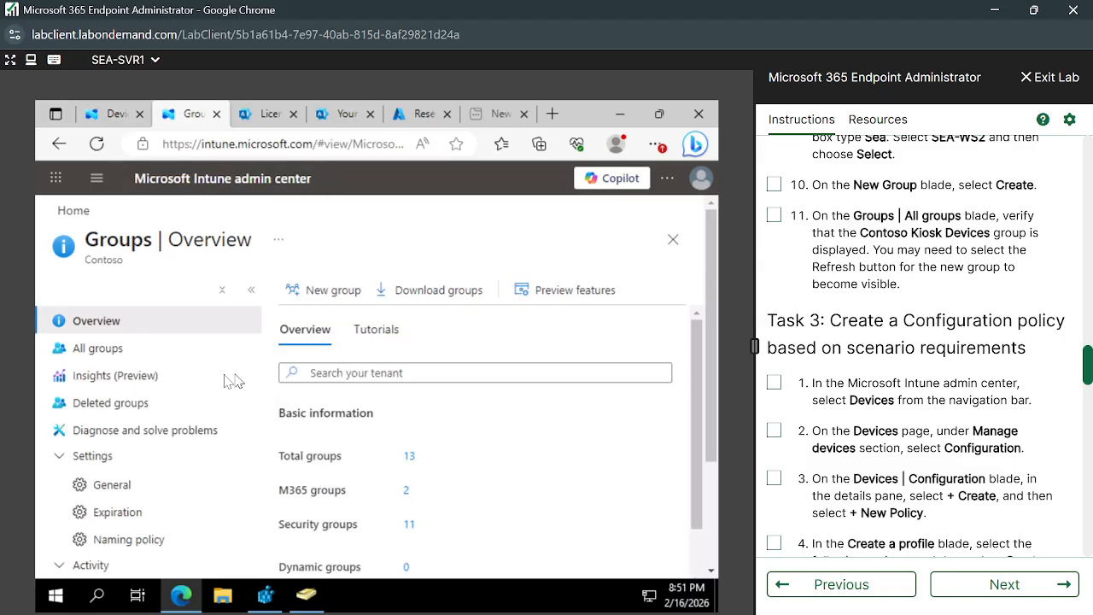
click(133, 354)
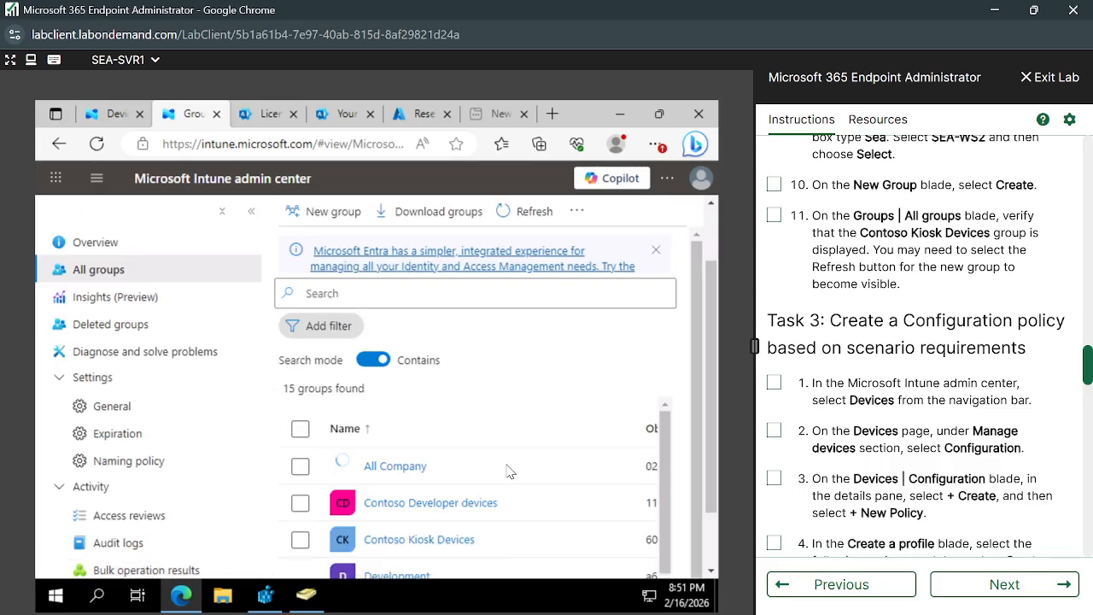
scroll(506, 452, up, 1)
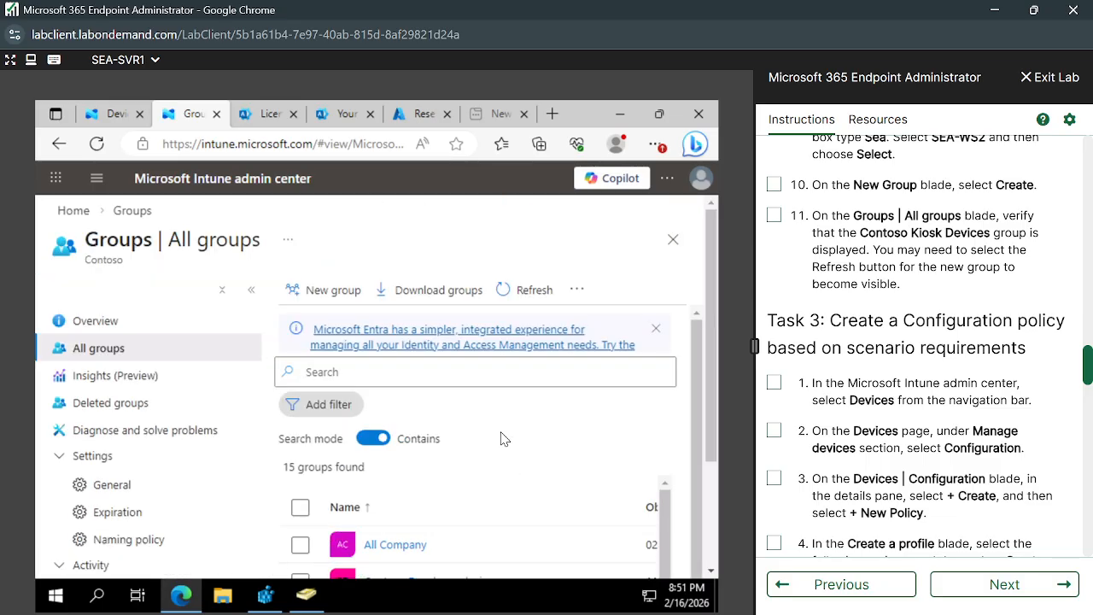
scroll(500, 447, down, 1)
scroll(499, 448, down, 2)
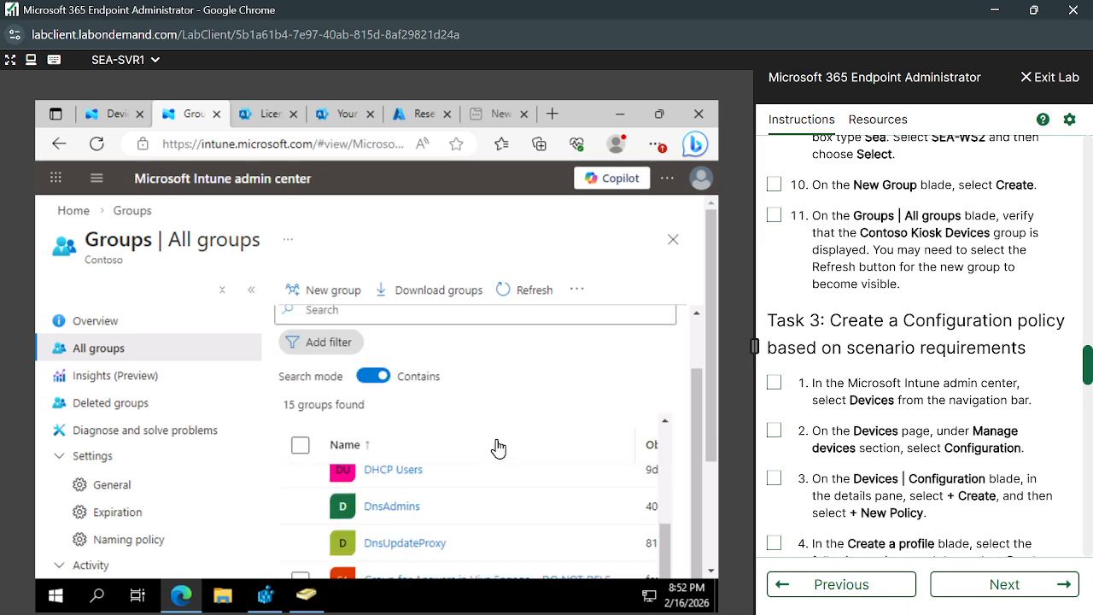
scroll(499, 447, up, 3)
Abandon a new group via the All groups breadcrumb and return to Devices | Configuration policies.
click(340, 289)
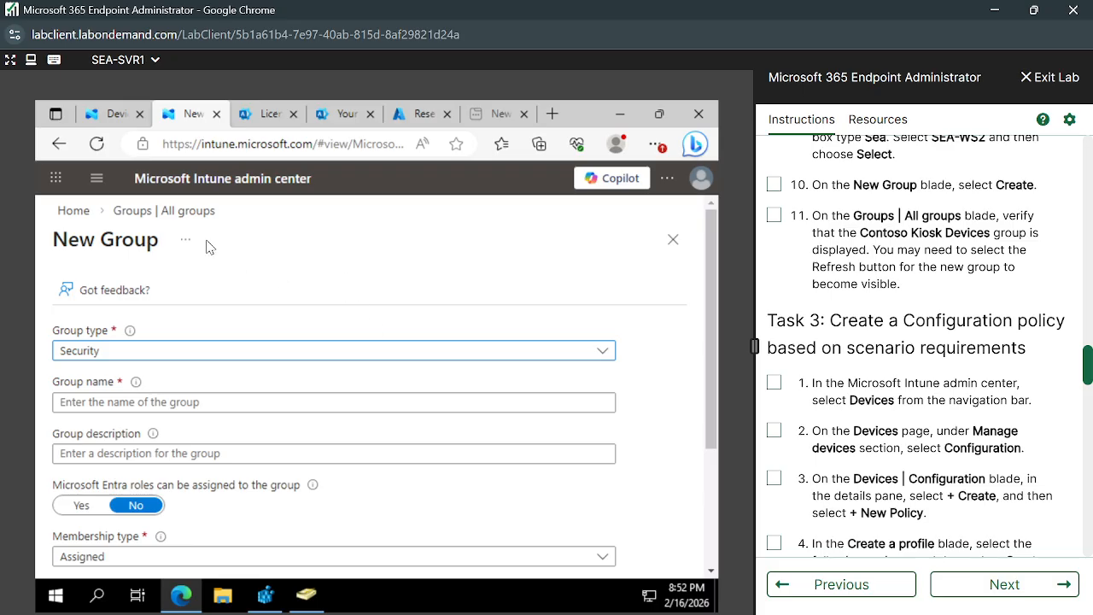
click(193, 215)
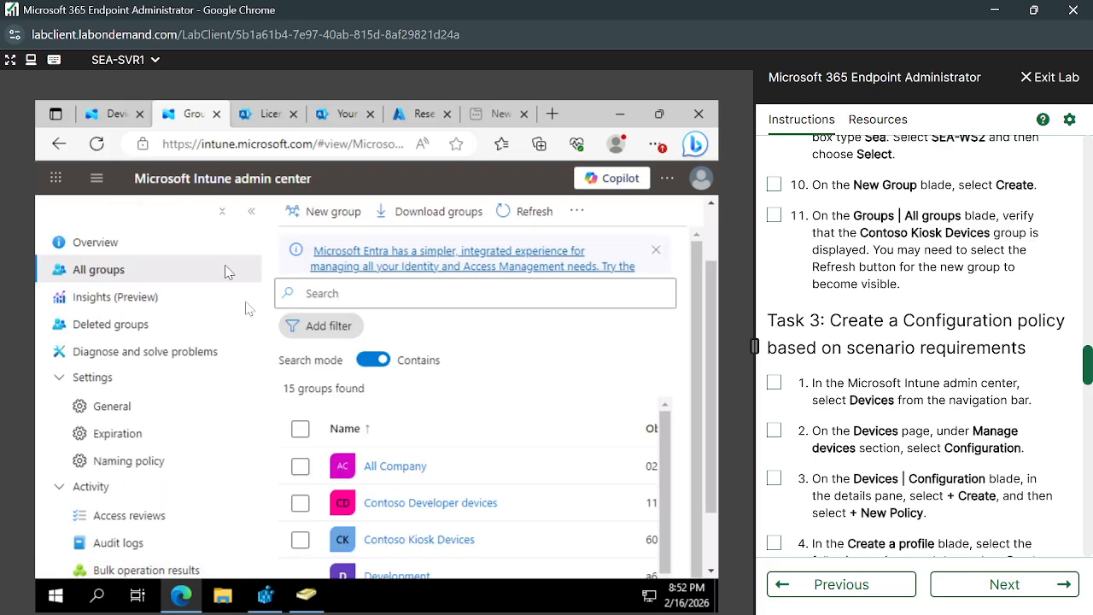
click(117, 117)
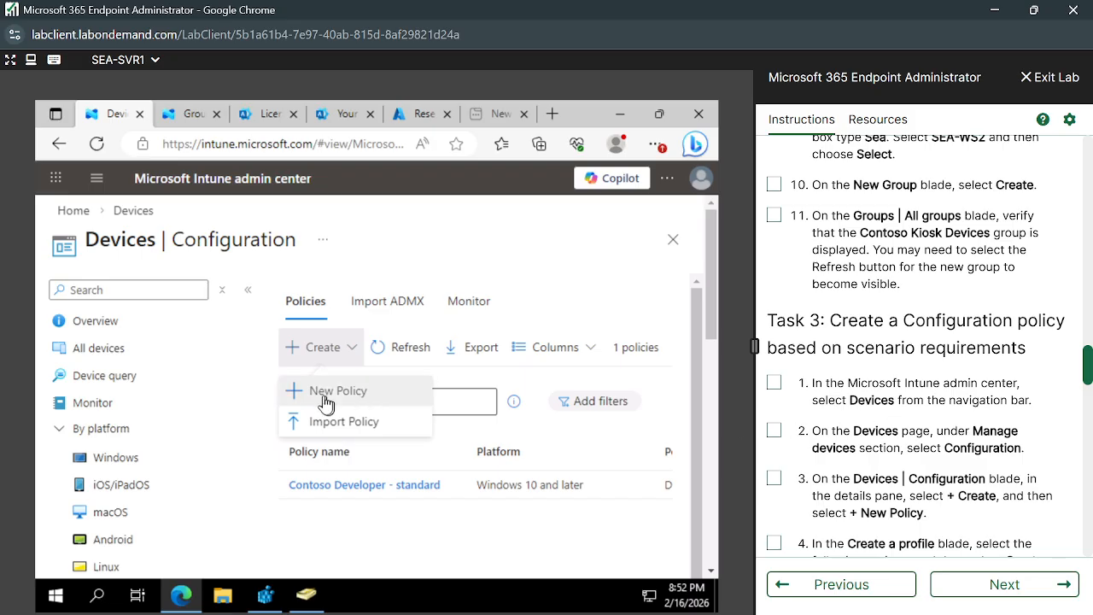
scroll(948, 401, down, 2)
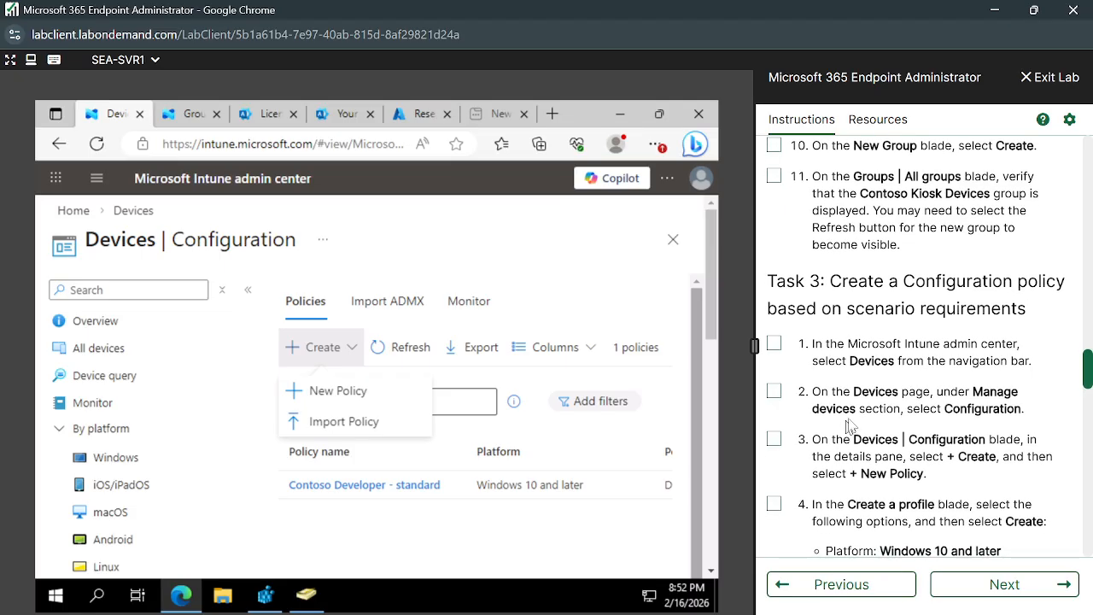
Create a Windows 10 and later policy using the Templates profile type and the Kiosk template.
click(330, 395)
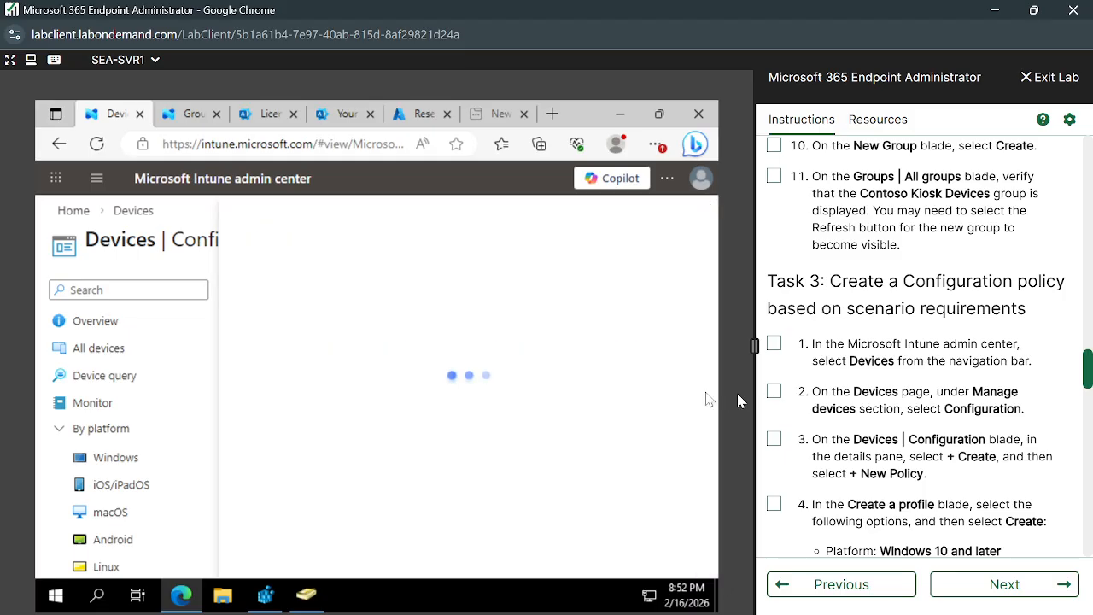
scroll(1036, 486, down, 3)
scroll(1036, 486, down, 4)
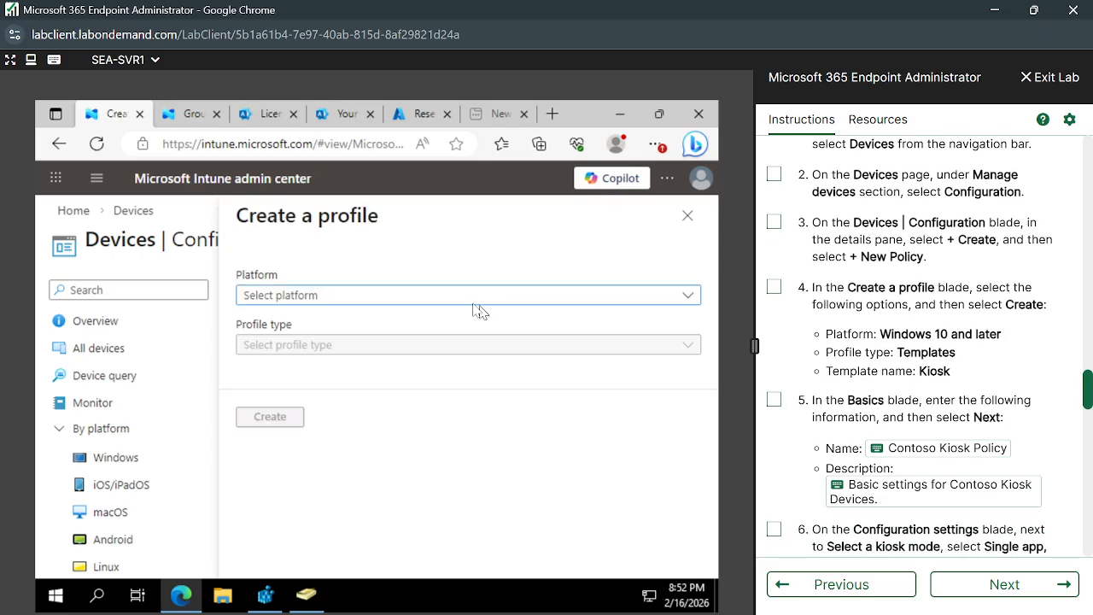
click(409, 297)
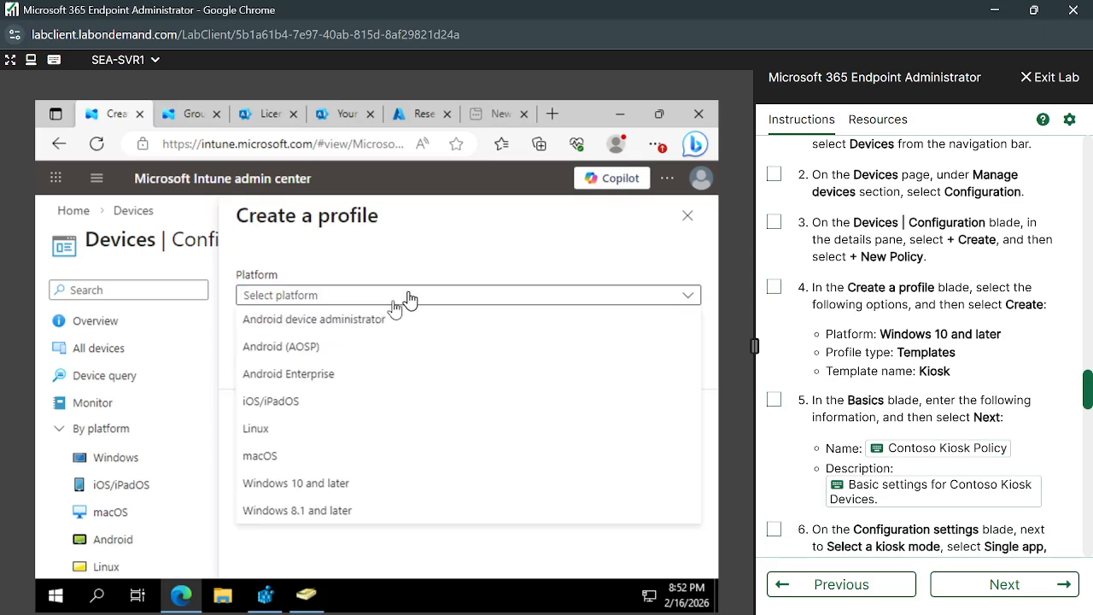
click(325, 483)
click(338, 346)
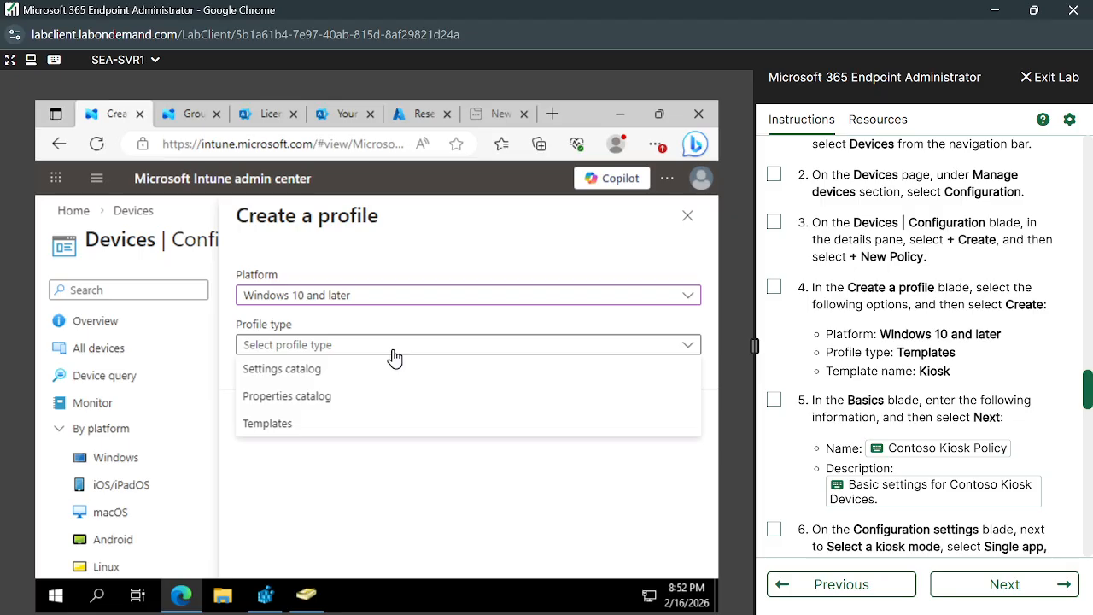
click(275, 427)
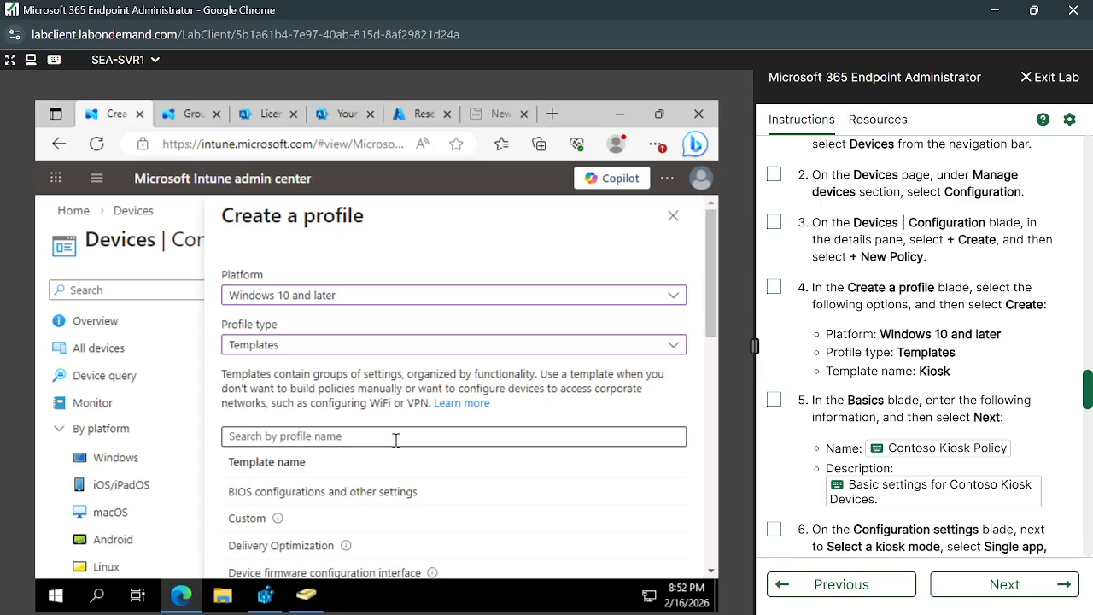
click(395, 439)
text(Kiosk)
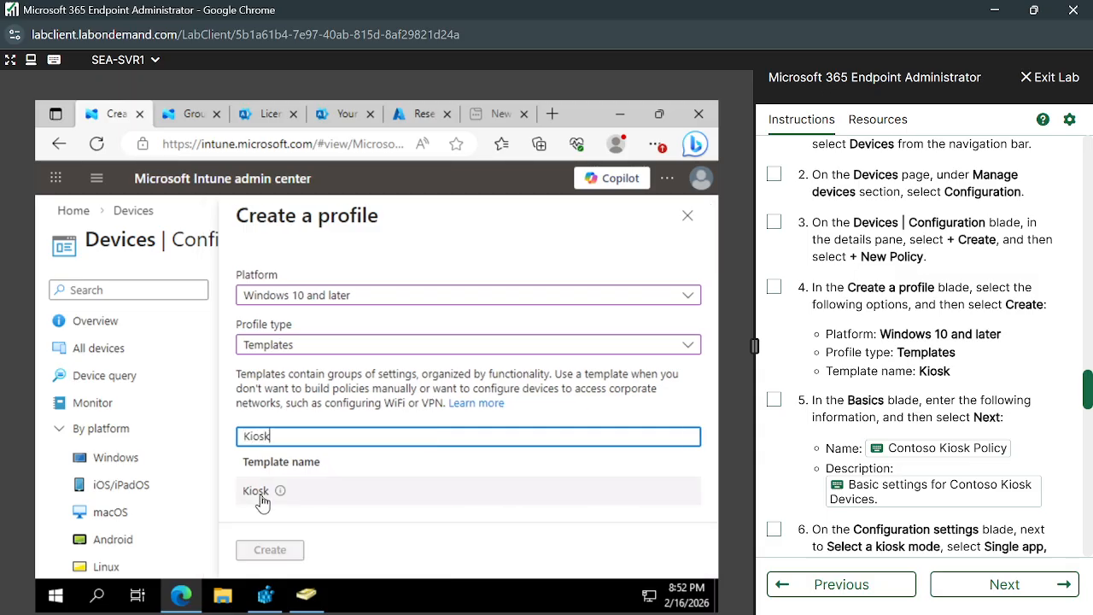
click(261, 501)
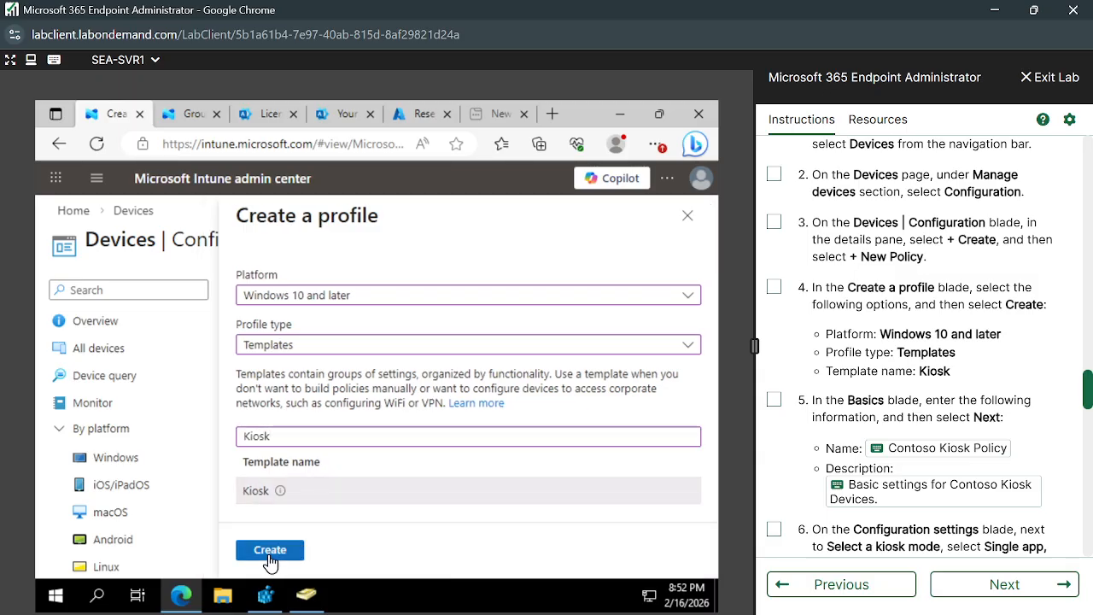
click(270, 555)
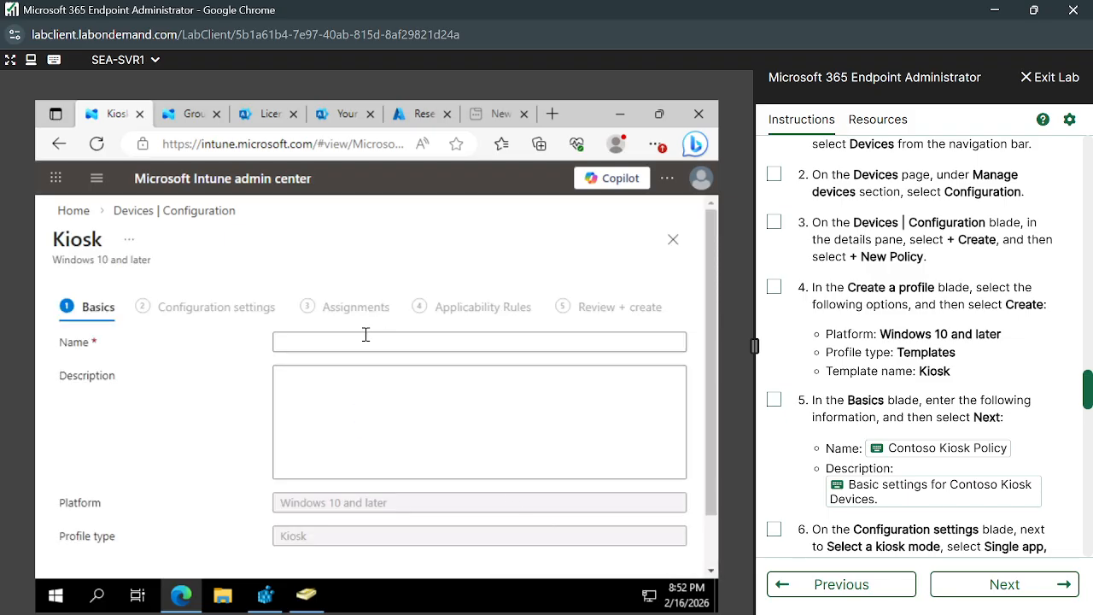
Name the profile Contoso Kiosk Policy, add its description, and advance to Configuration settings.
click(361, 345)
scroll(846, 453, down, 1)
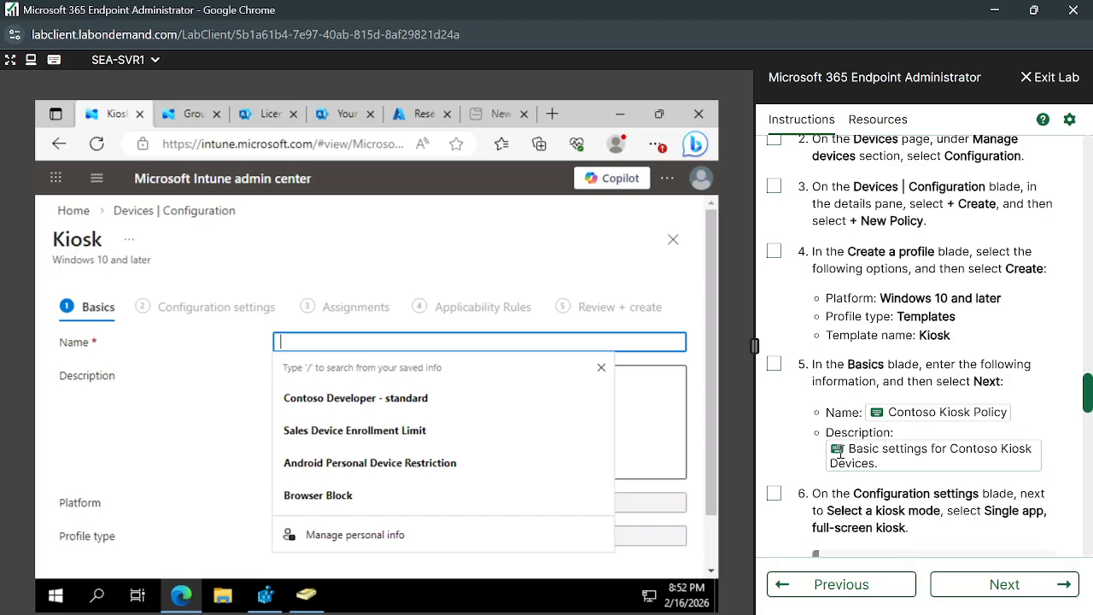
click(875, 411)
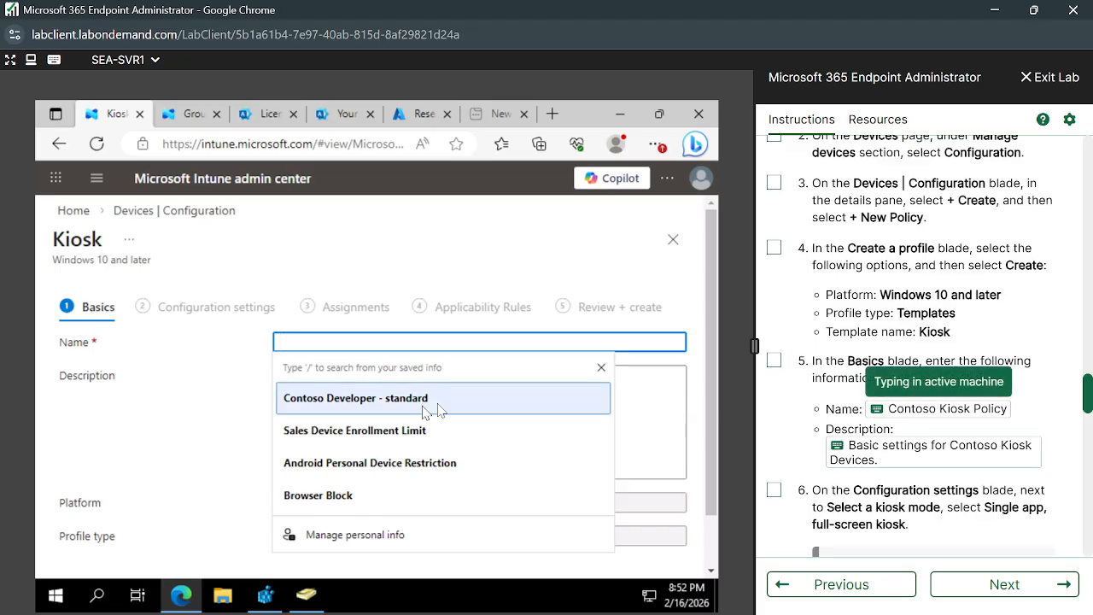
click(837, 446)
scroll(496, 440, down, 3)
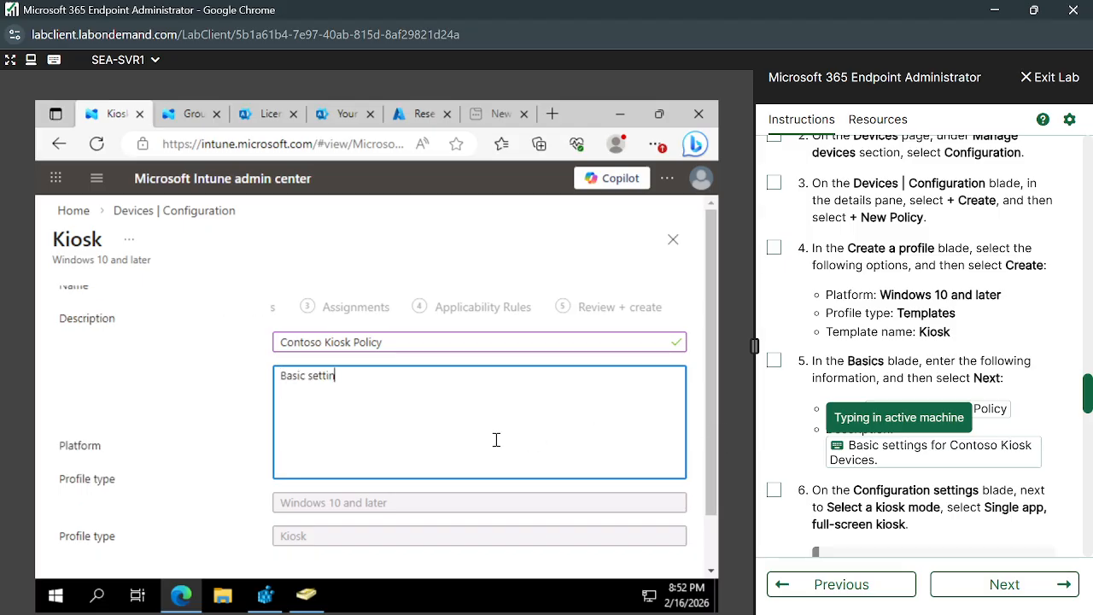
click(182, 557)
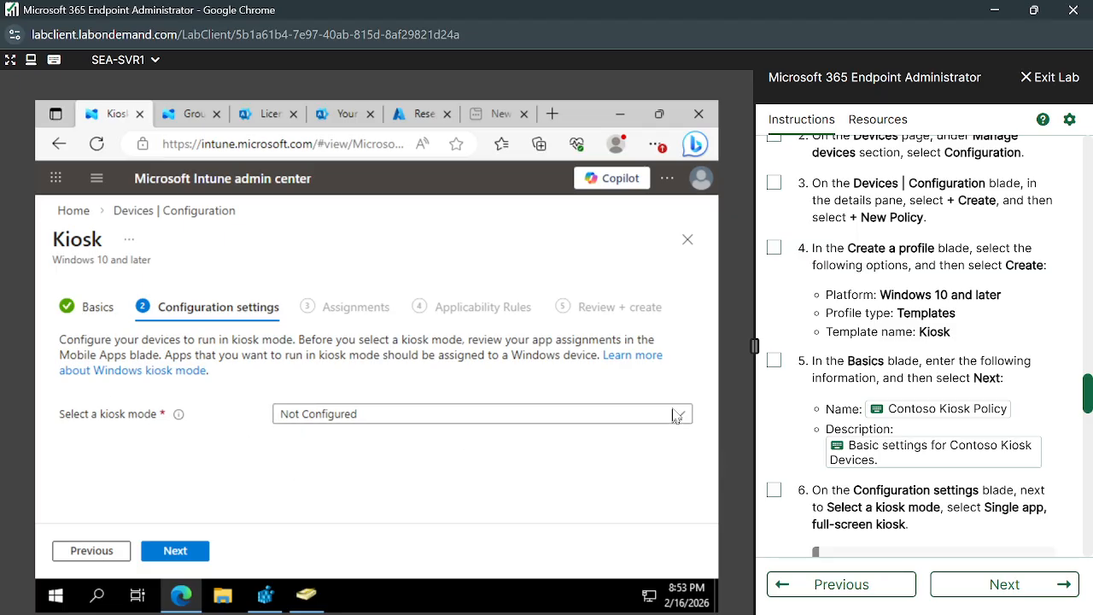
scroll(798, 476, down, 1)
scroll(798, 476, down, 2)
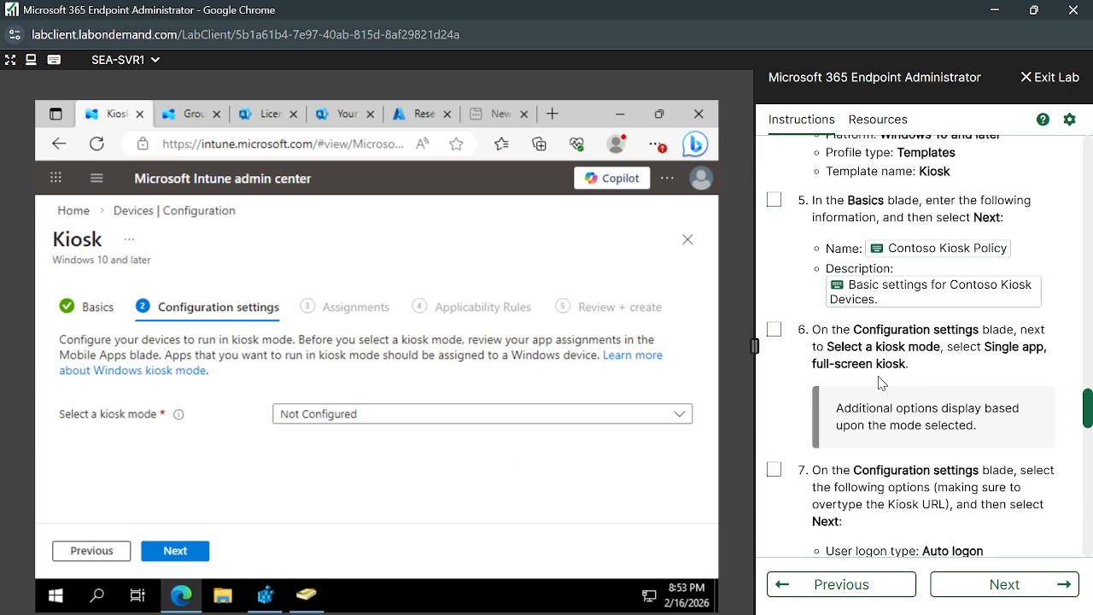
click(558, 413)
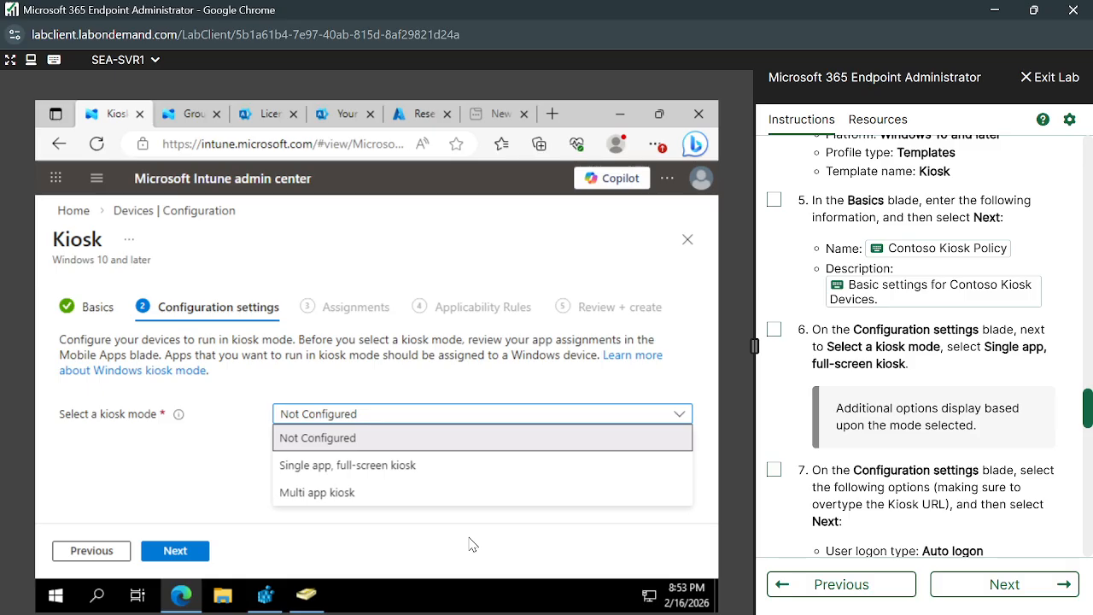
Set Single app, full-screen kiosk mode, Auto logon, and application type Add Microsoft Edge browser.
click(367, 466)
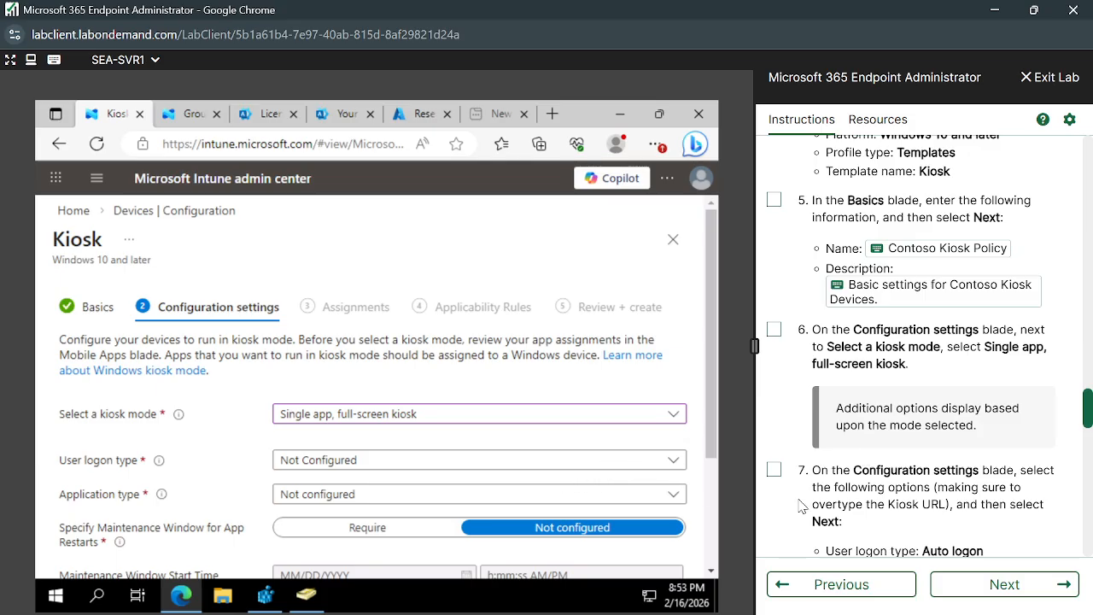
scroll(877, 492, down, 3)
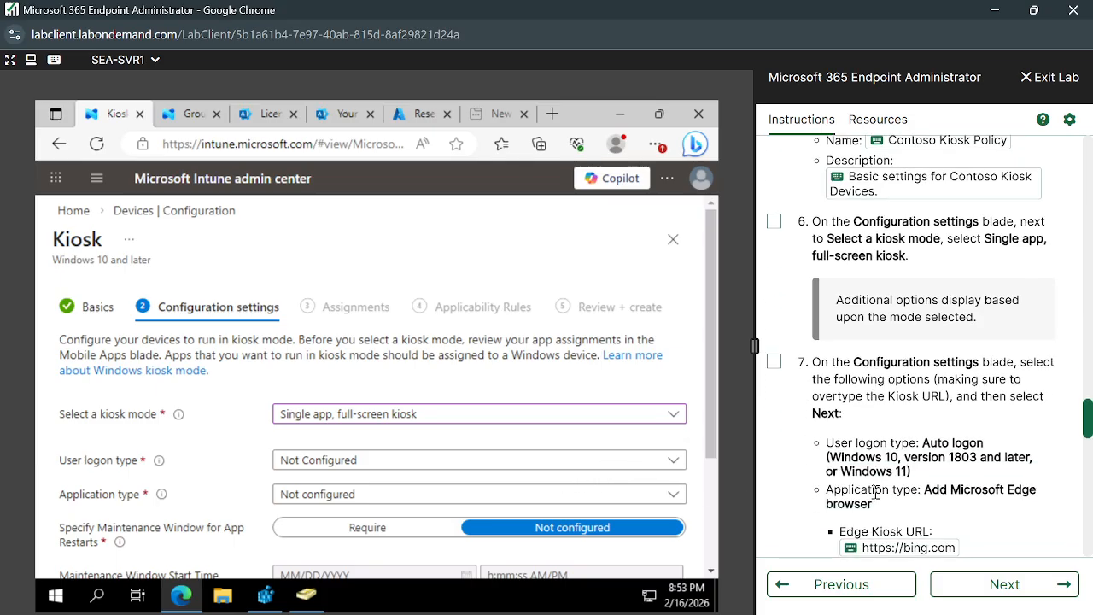
click(630, 466)
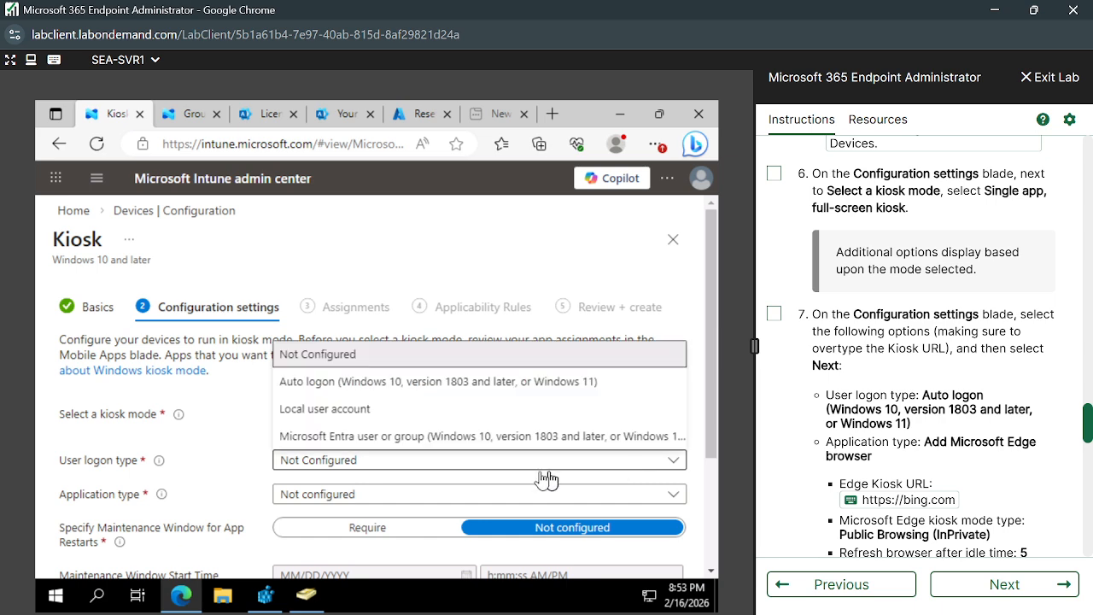
click(485, 396)
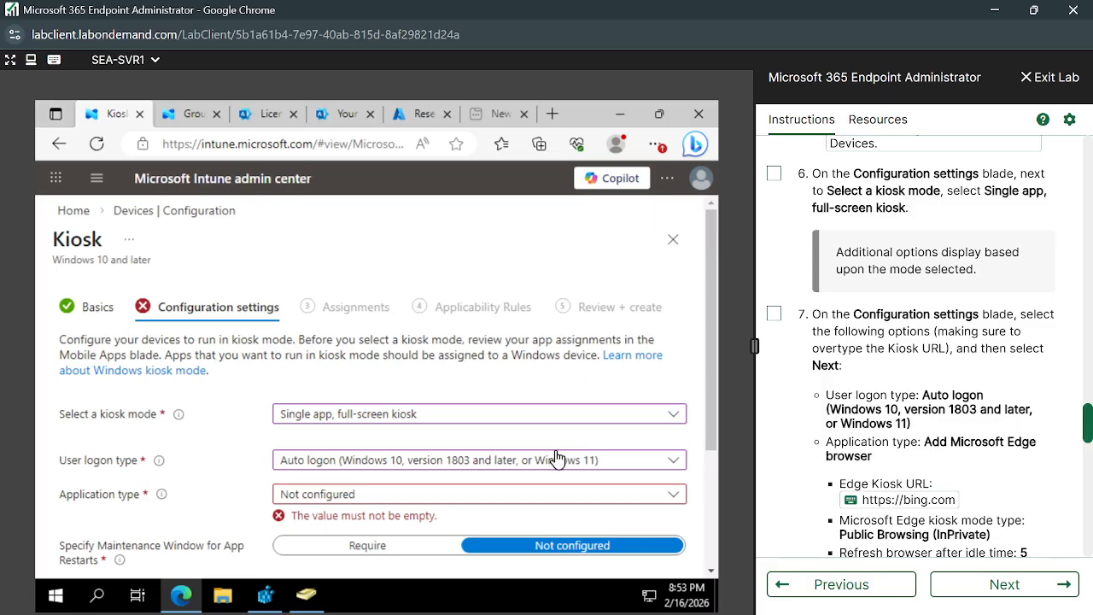
click(657, 505)
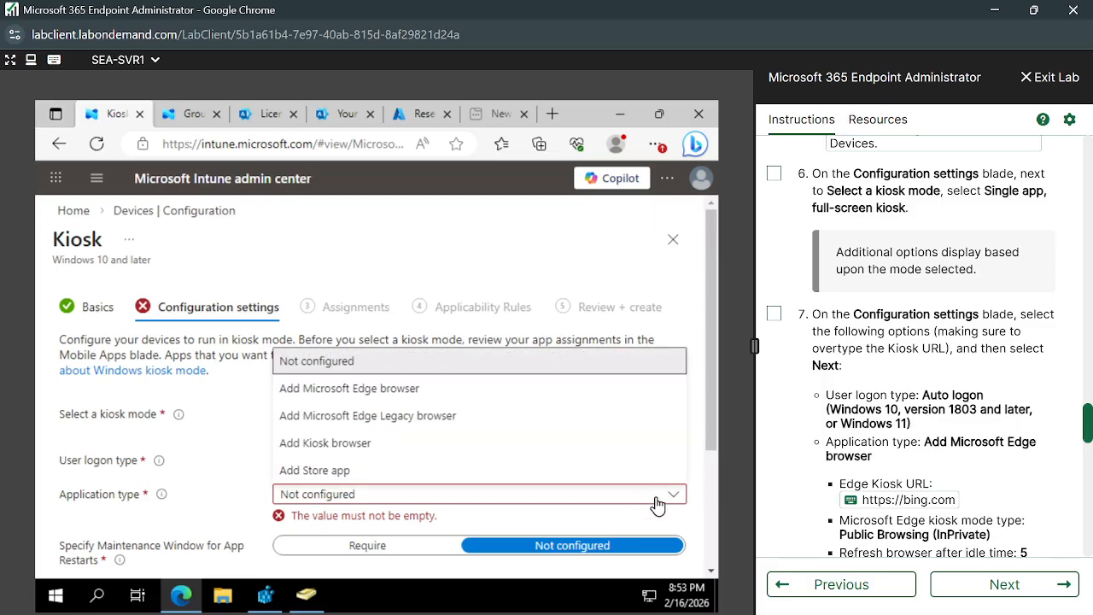
click(657, 505)
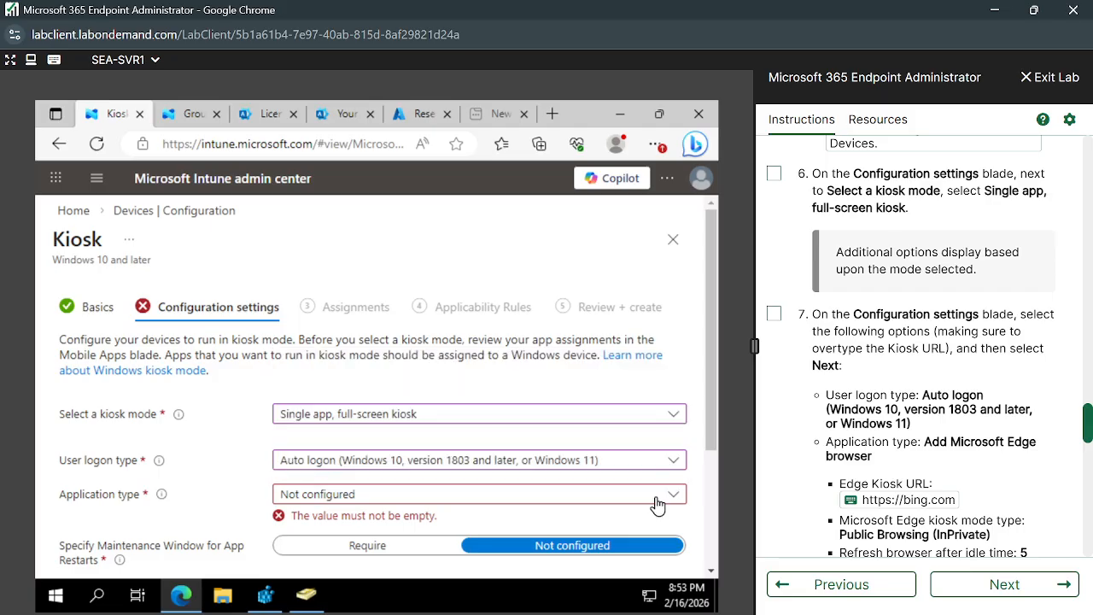
click(643, 506)
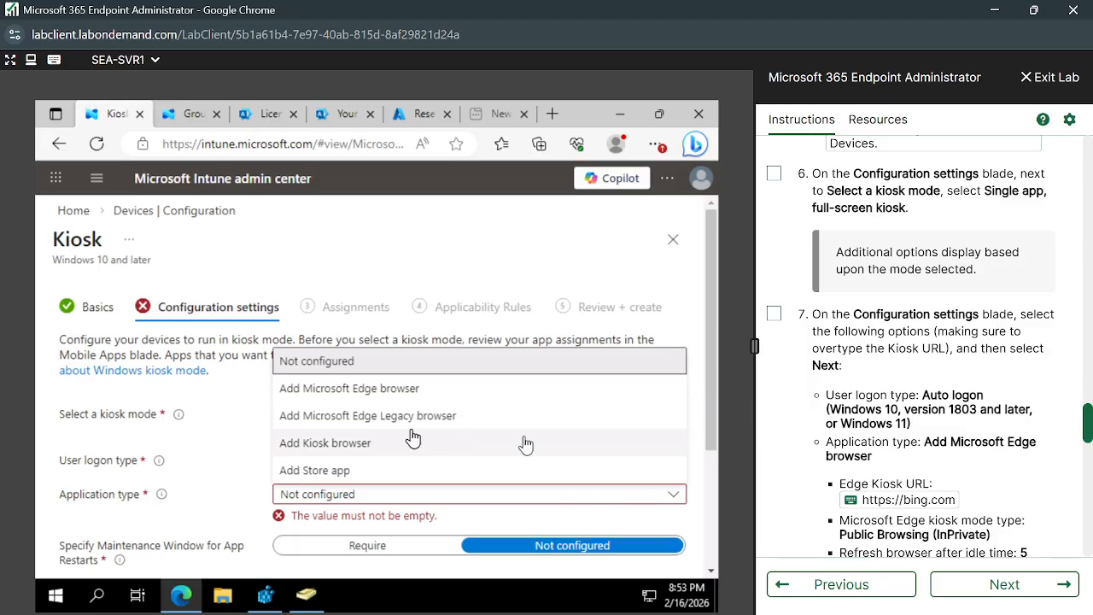
scroll(877, 462, down, 2)
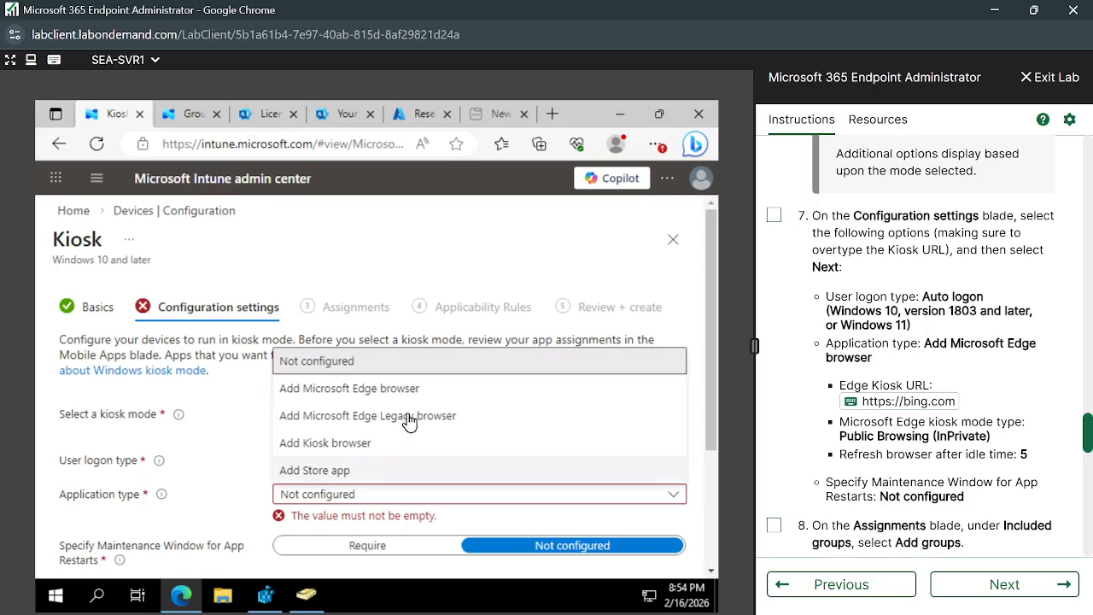
click(346, 389)
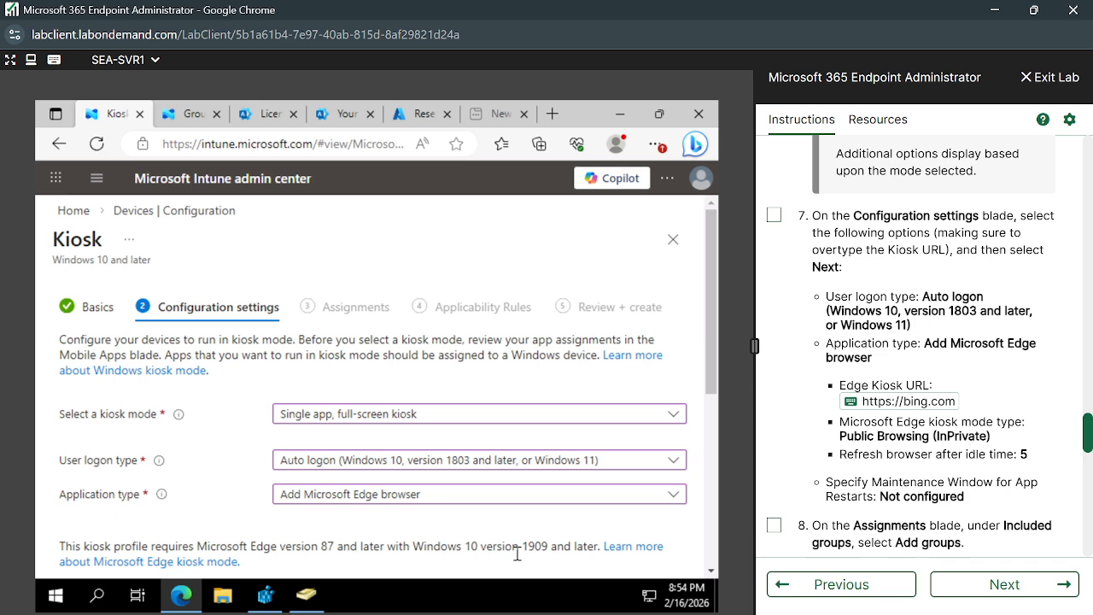
scroll(463, 512, down, 1)
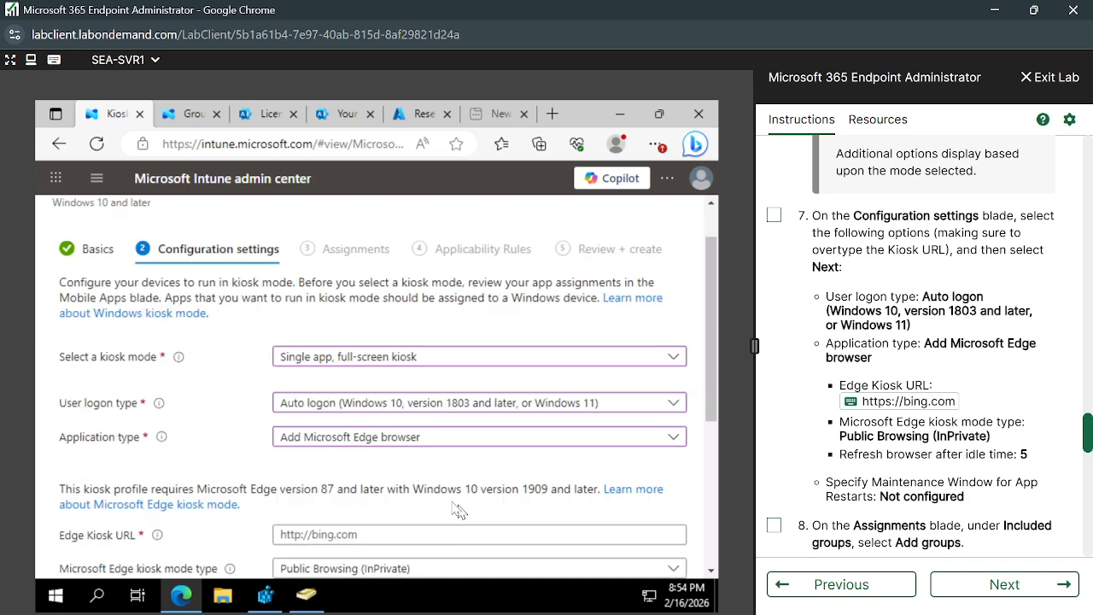
scroll(426, 491, down, 1)
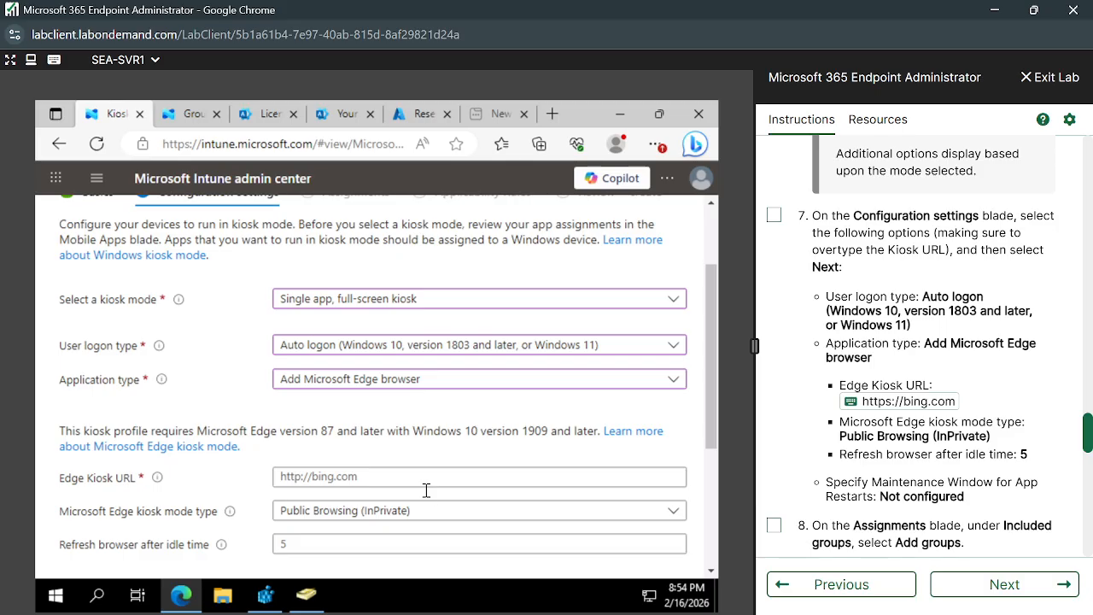
click(372, 476)
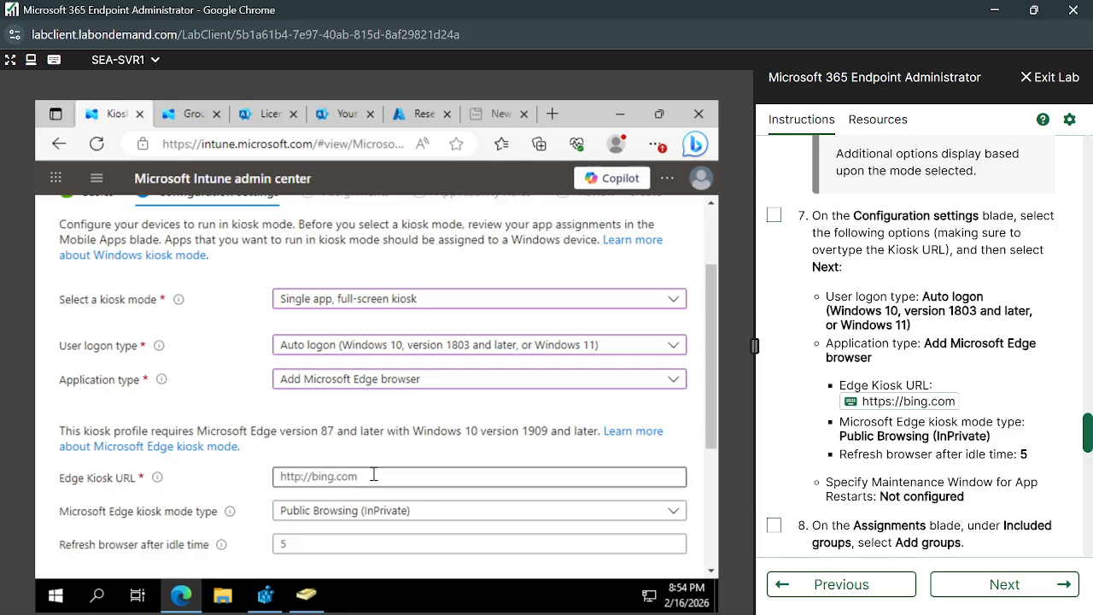
click(847, 401)
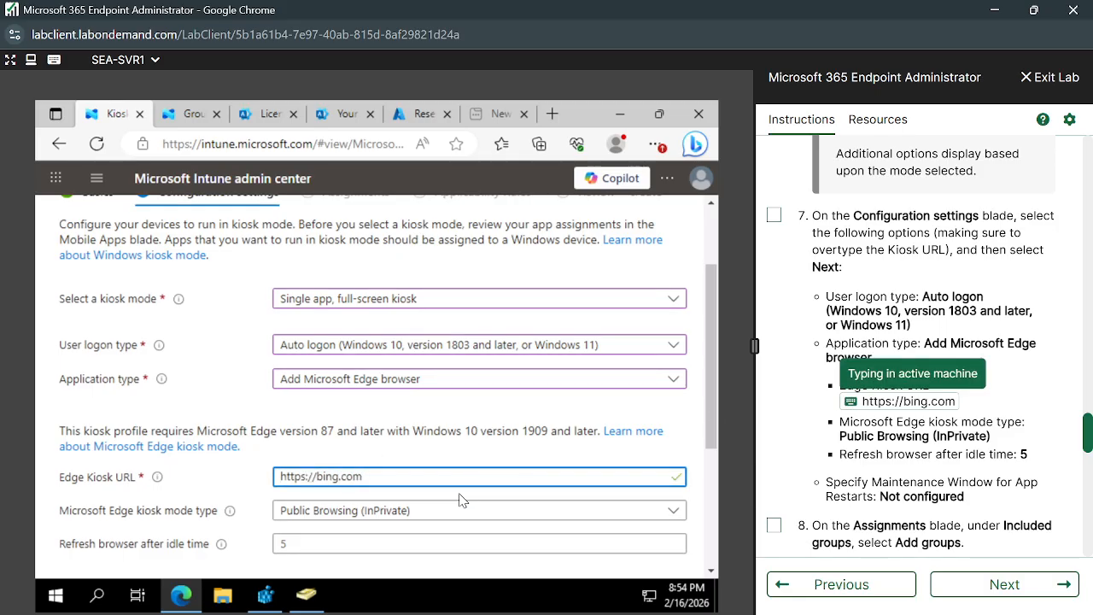
scroll(444, 509, down, 1)
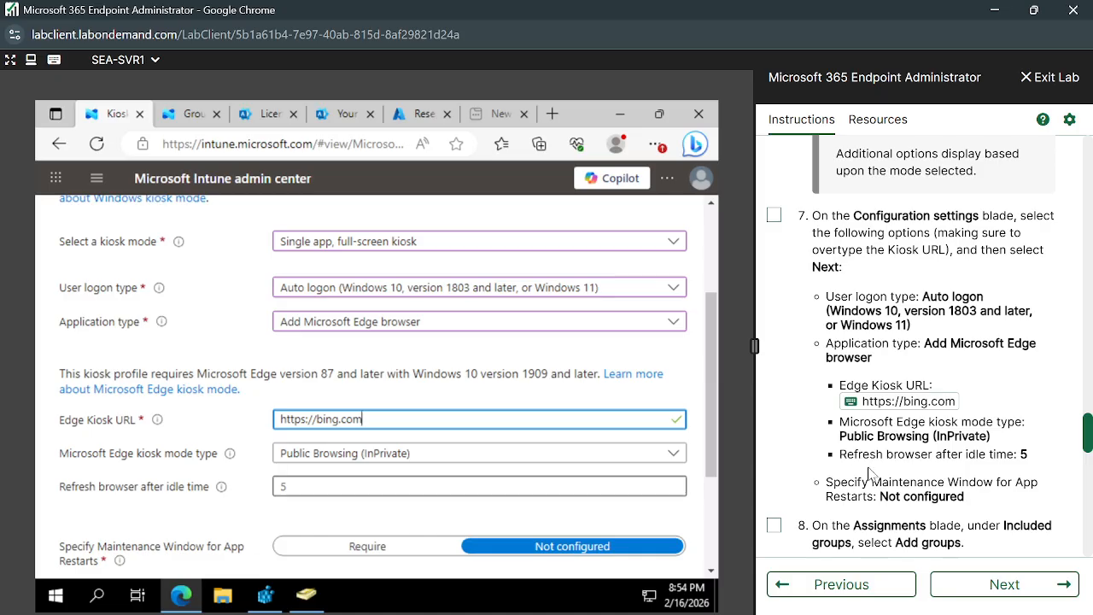
scroll(871, 472, down, 1)
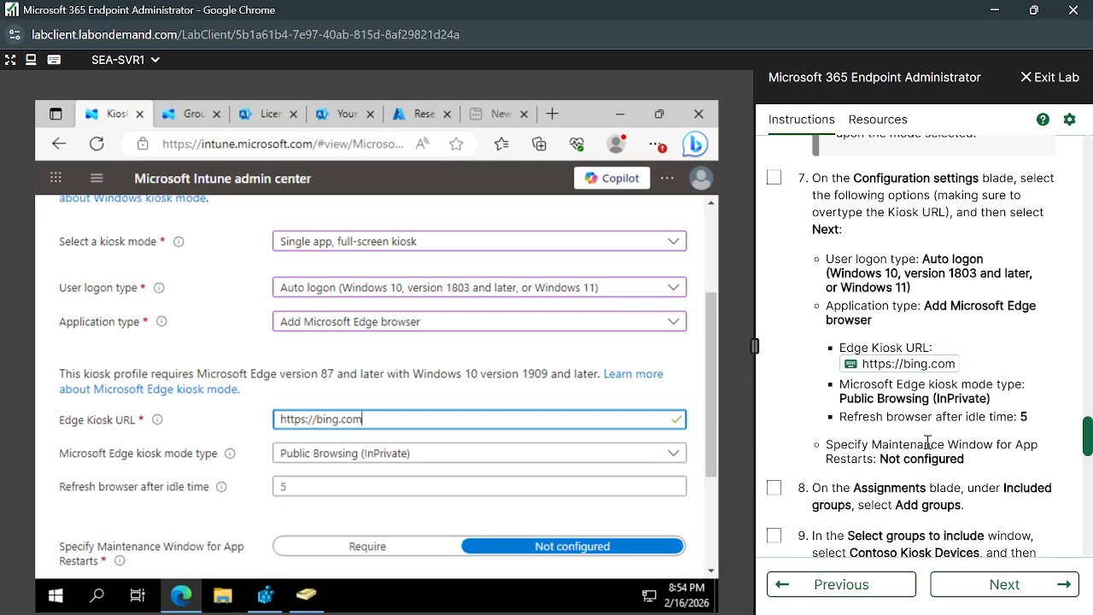
Confirm the browser idle refresh time of 5 and advance to the Assignments step.
click(492, 485)
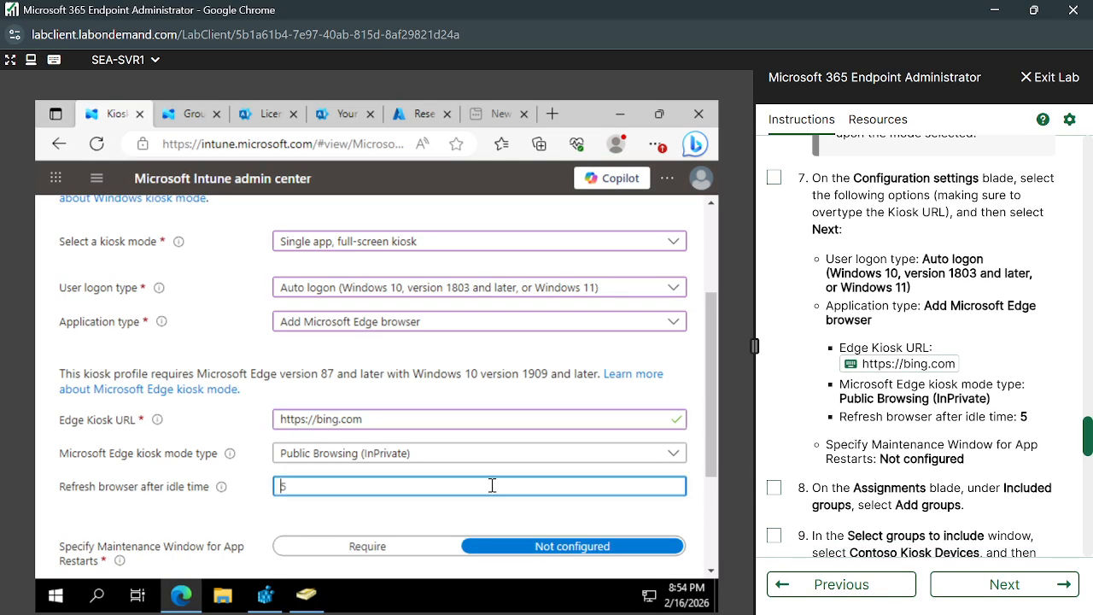
scroll(482, 517, down, 2)
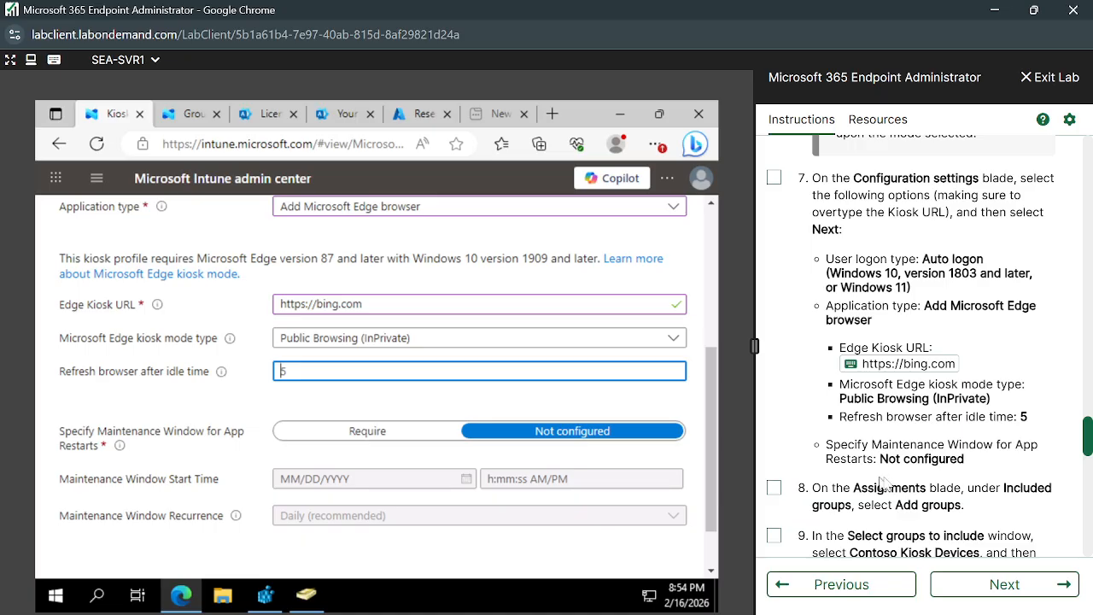
scroll(901, 478, down, 1)
scroll(901, 476, down, 1)
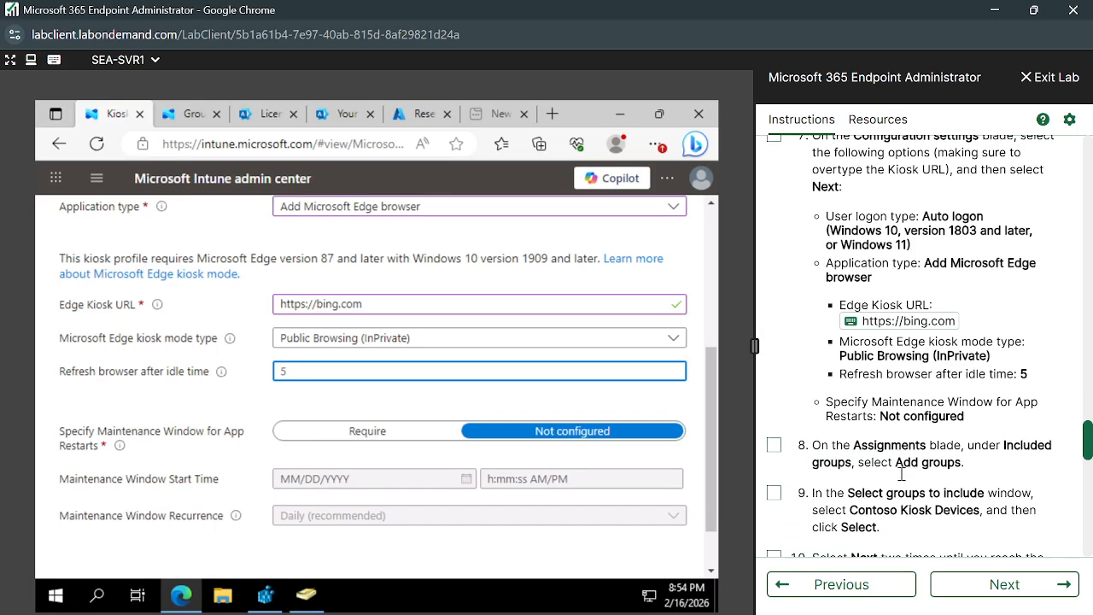
scroll(505, 530, down, 1)
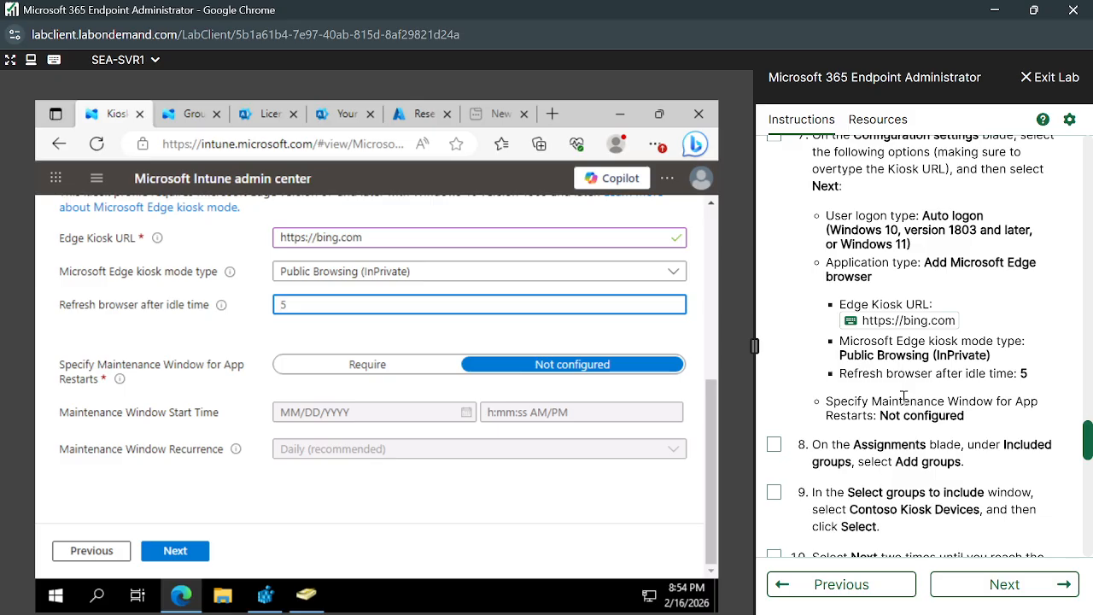
scroll(903, 396, down, 2)
click(176, 551)
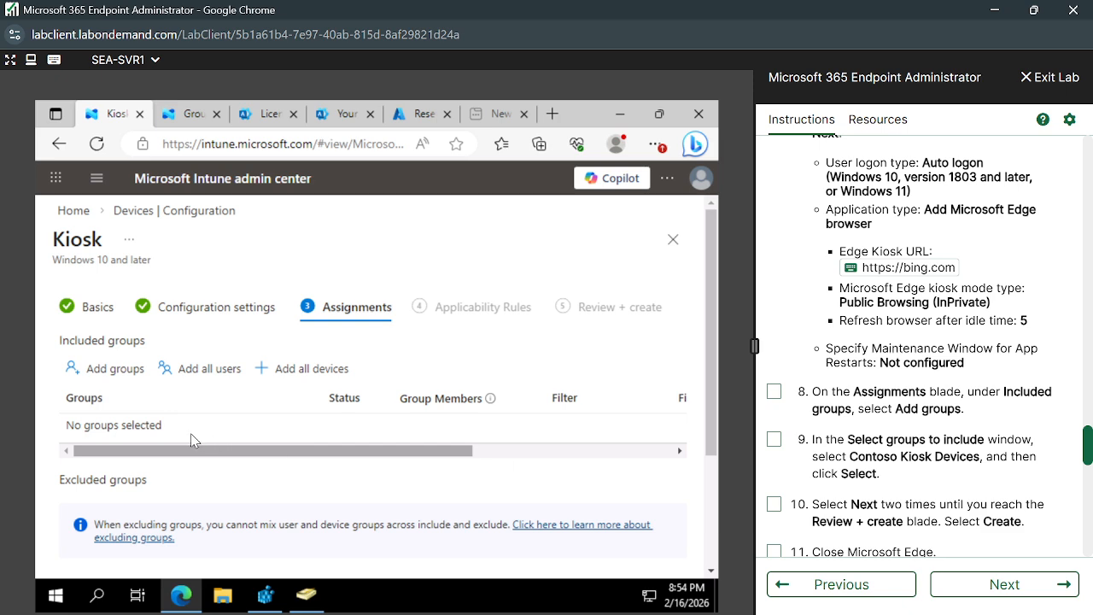
Include the Contoso Kiosk Devices group (1 device, 0 users) in the profile's assignments.
click(114, 369)
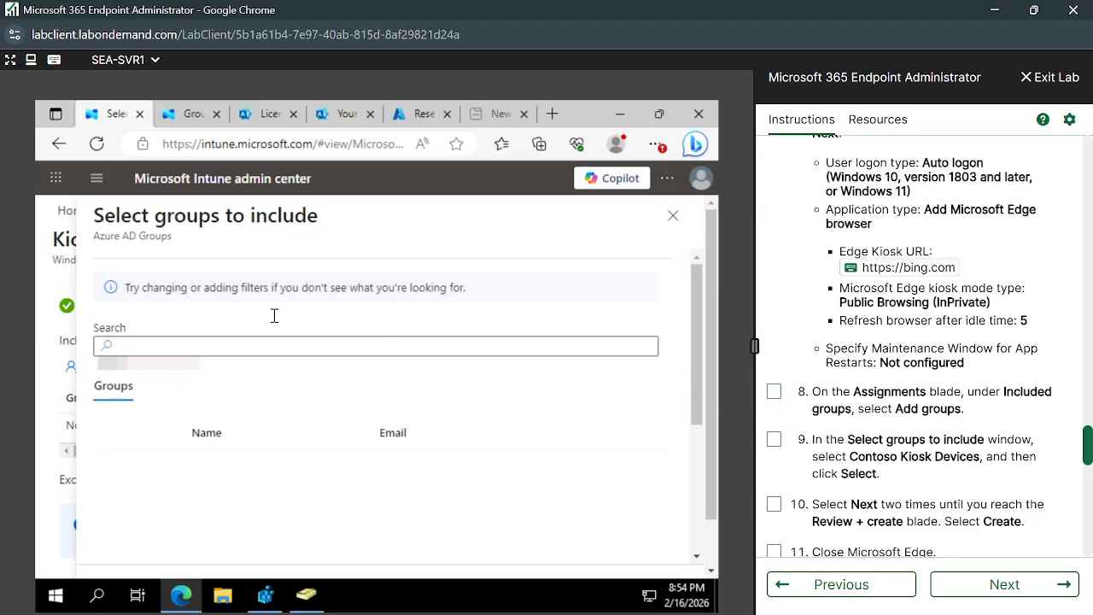
click(233, 347)
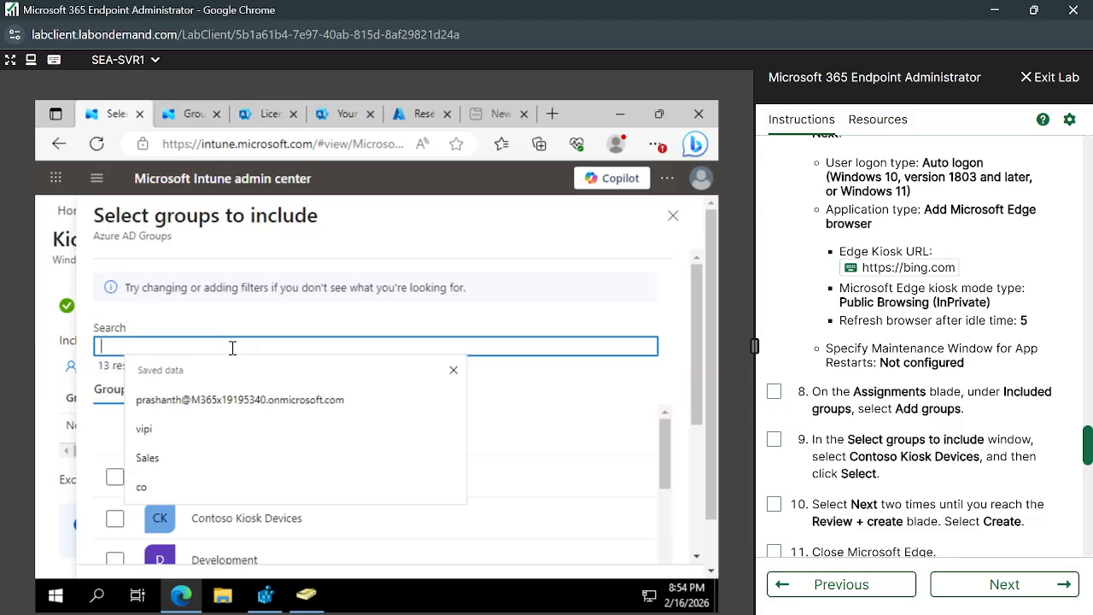
click(115, 523)
click(116, 521)
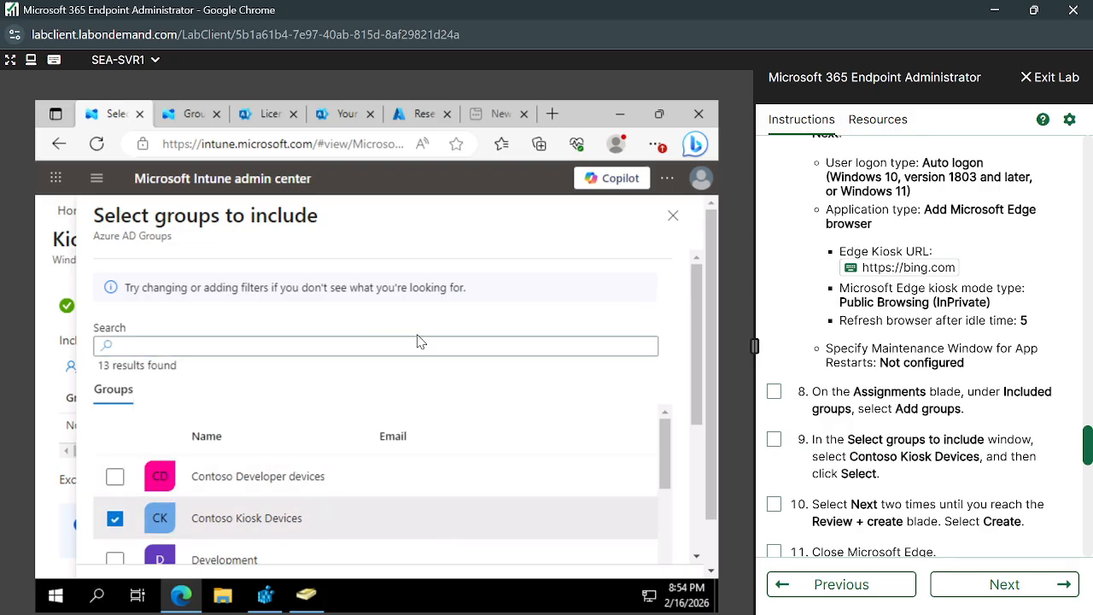
scroll(418, 342, down, 1)
scroll(556, 376, down, 6)
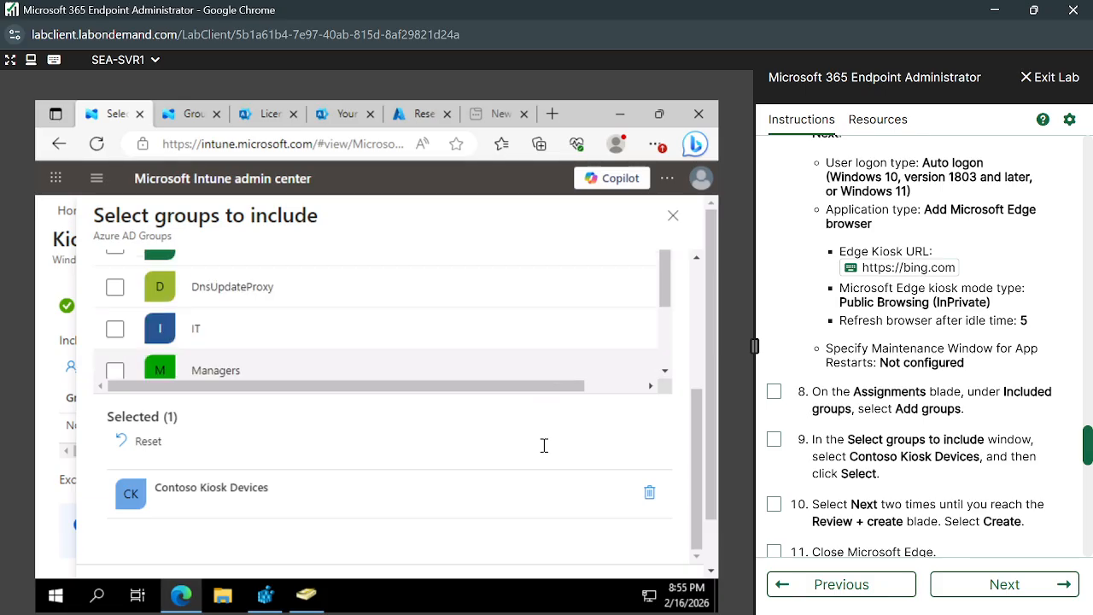
scroll(563, 492, down, 1)
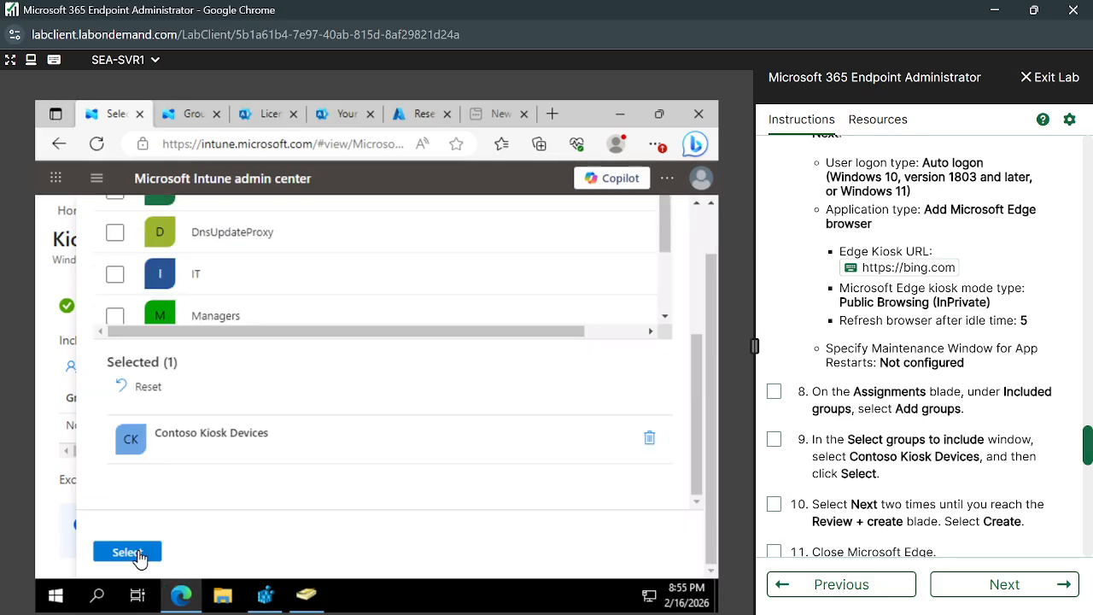
click(127, 552)
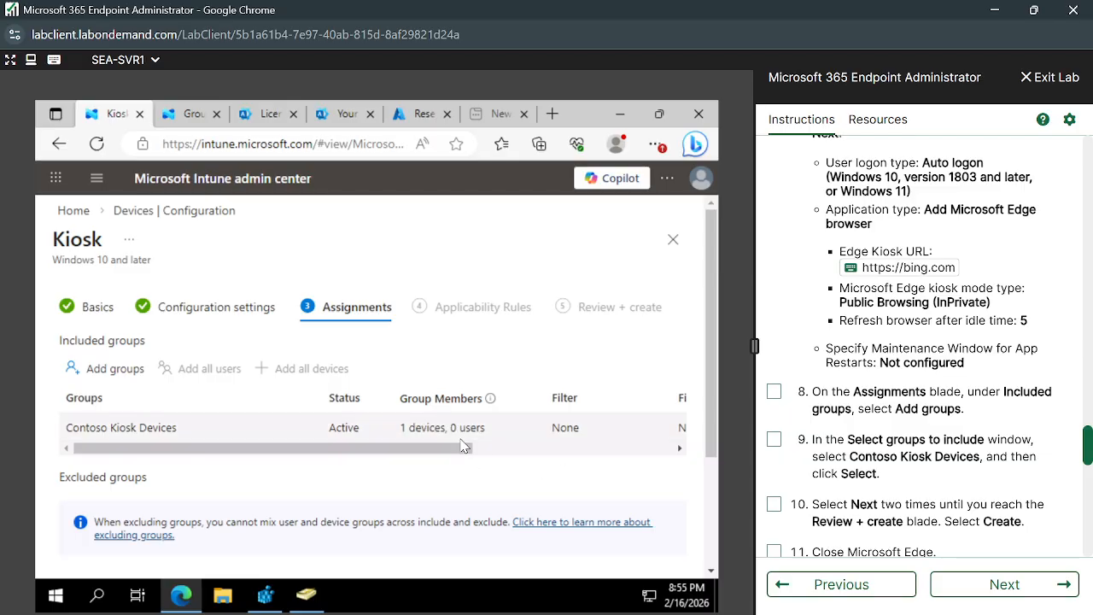
drag(455, 454, 724, 461)
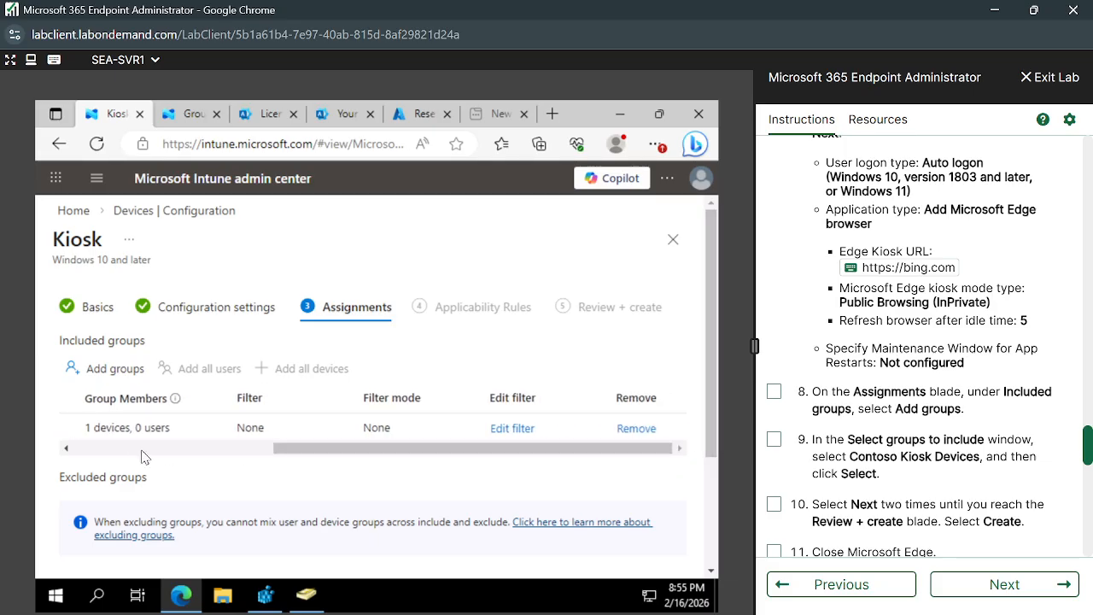
drag(305, 457, 34, 448)
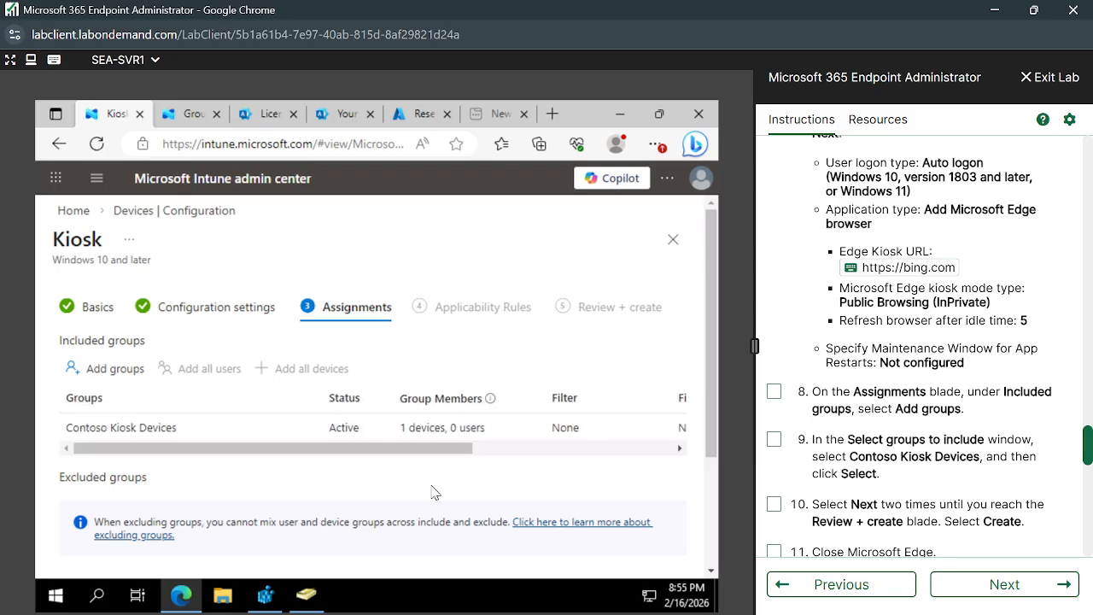
scroll(419, 507, down, 3)
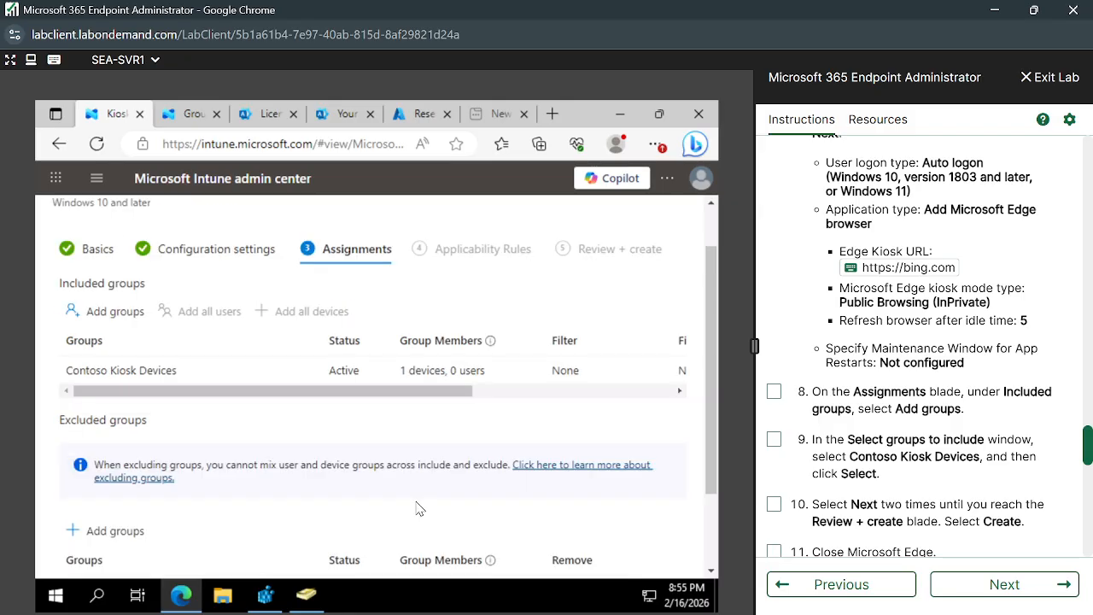
Advance to Applicability Rules and set up a rule: Assign profile if, property OS edition.
click(167, 556)
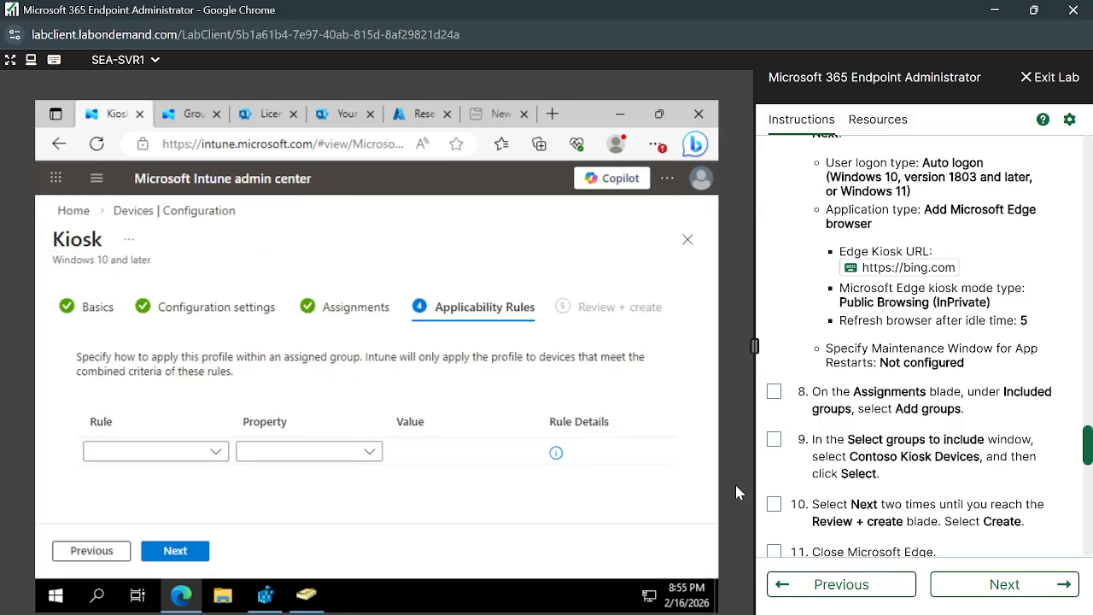
scroll(771, 493, down, 1)
scroll(872, 515, down, 2)
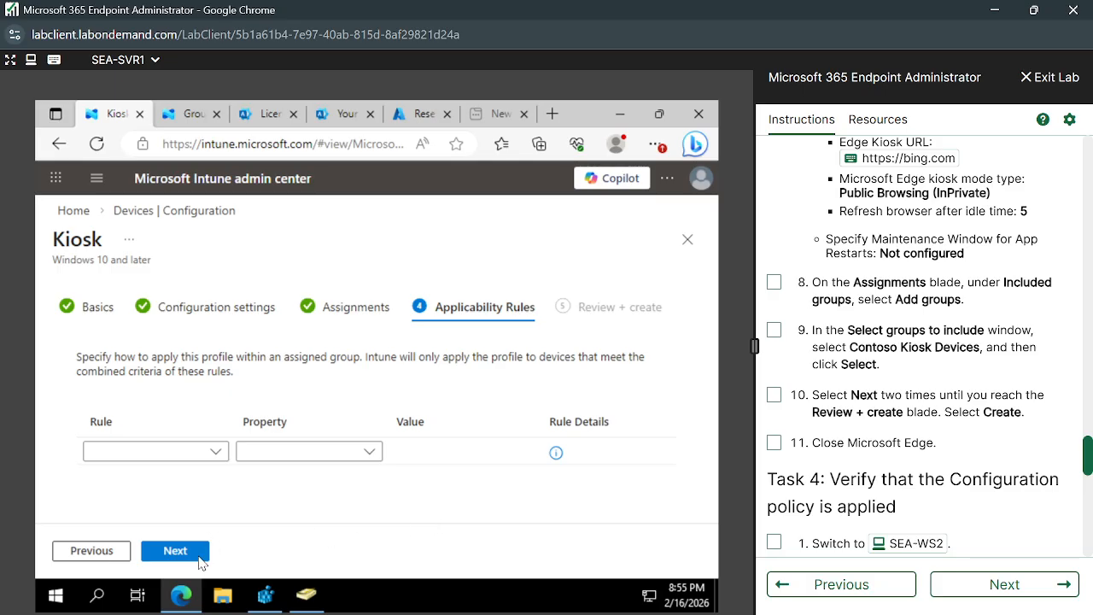
click(216, 458)
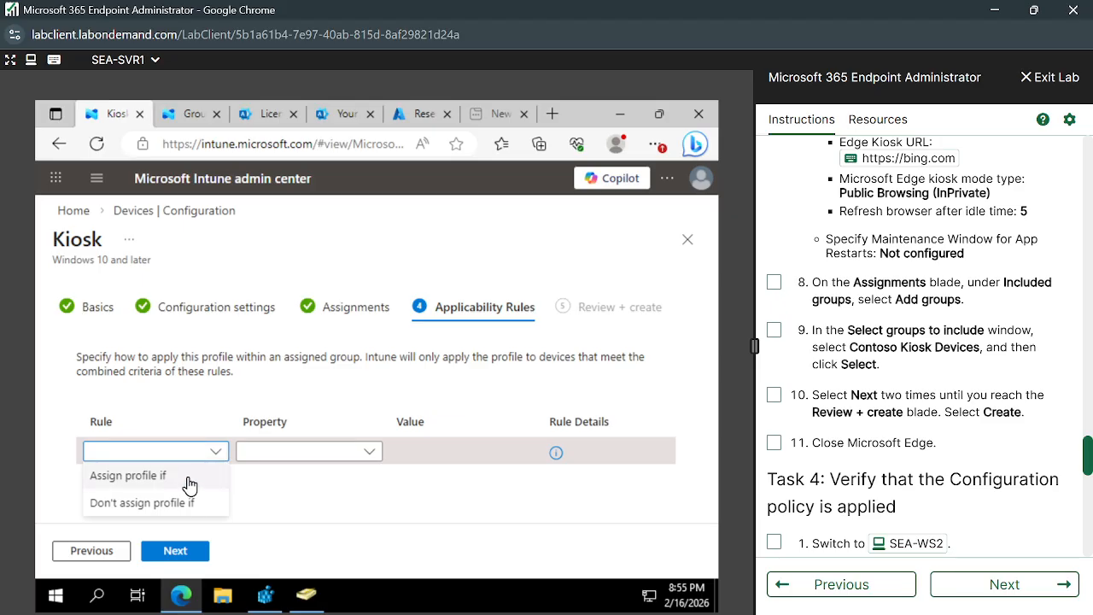
click(205, 484)
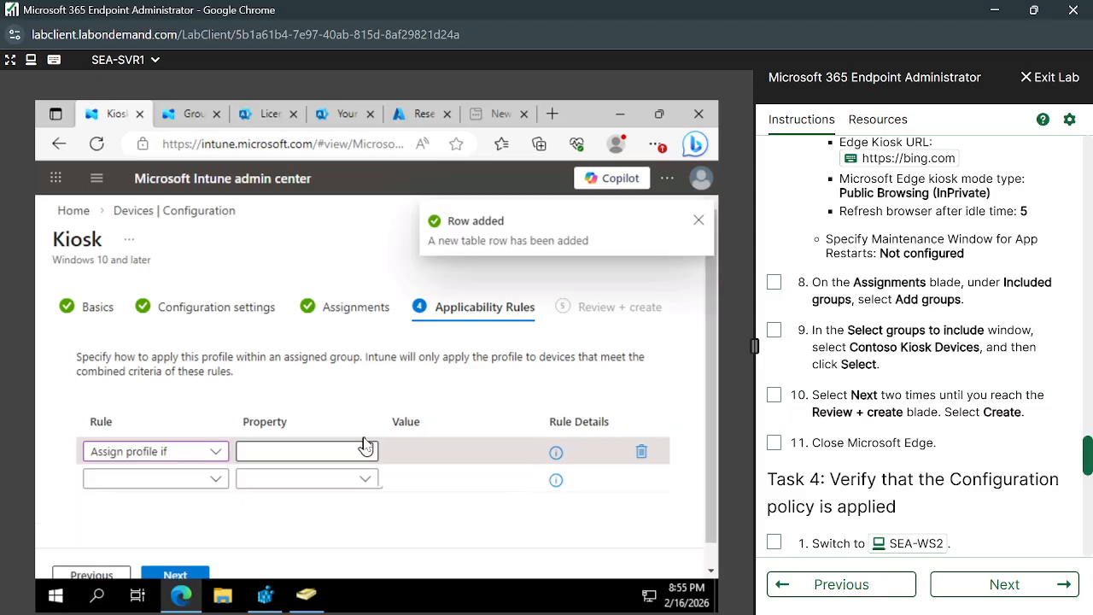
click(369, 452)
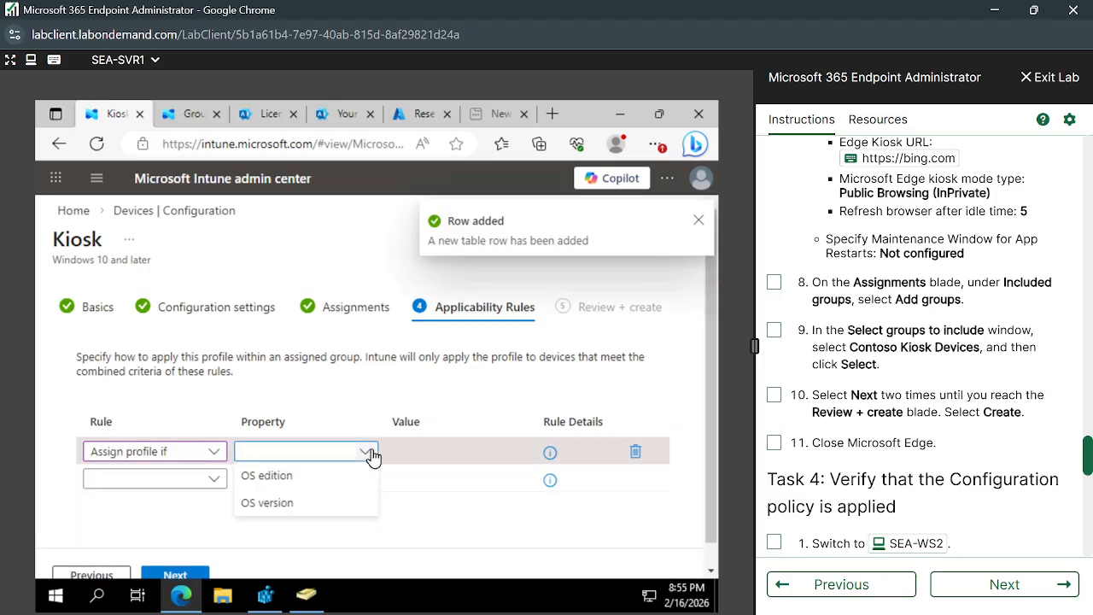
click(305, 478)
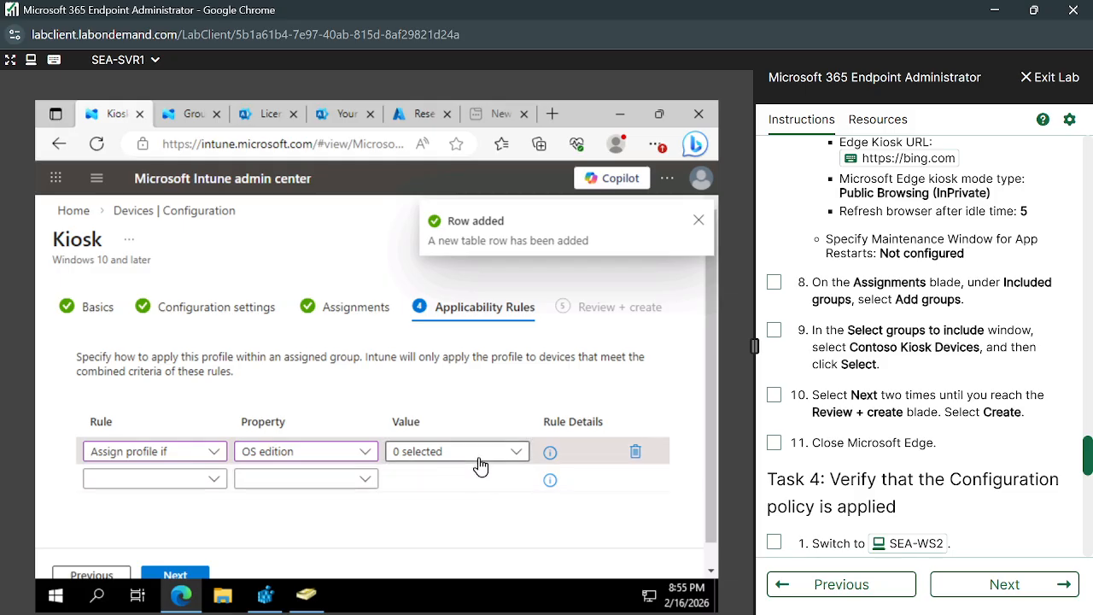
Delete the OS edition rule so no applicability rules remain, dismissing the notification.
click(478, 458)
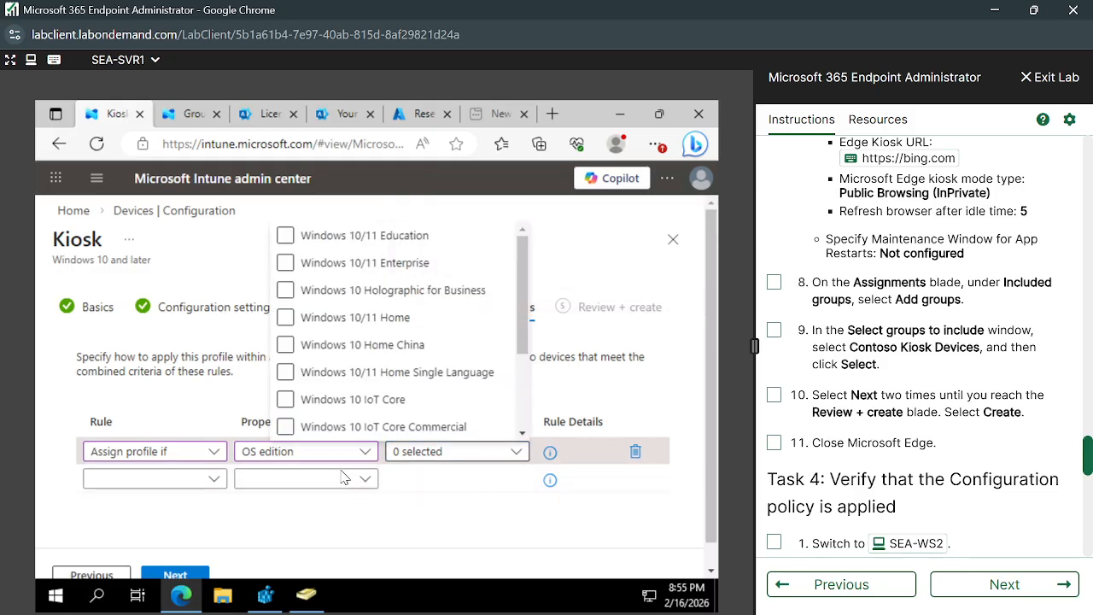
click(365, 453)
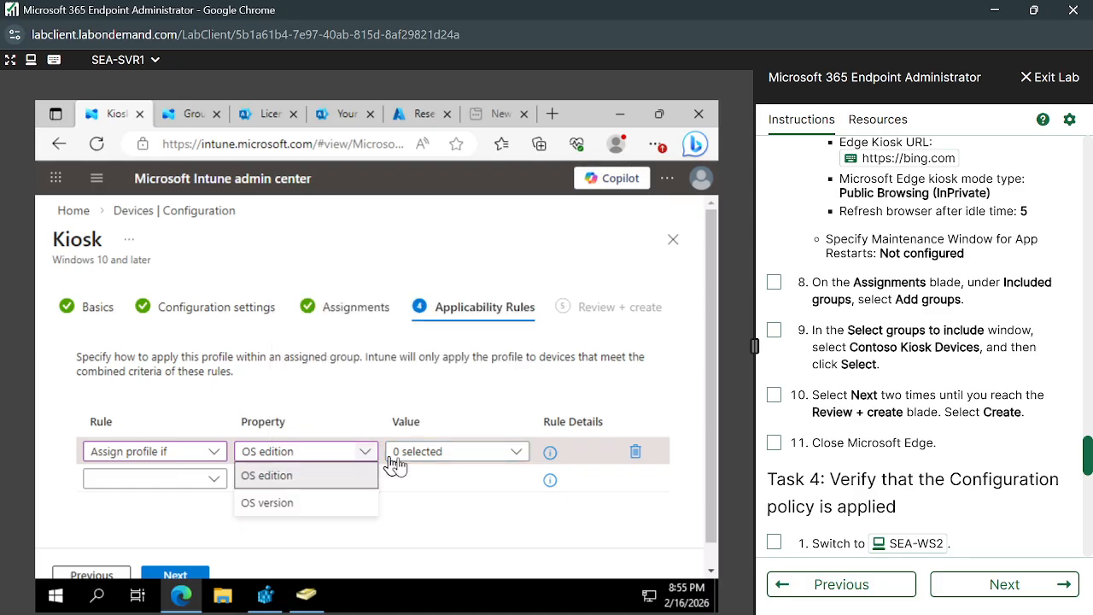
click(404, 513)
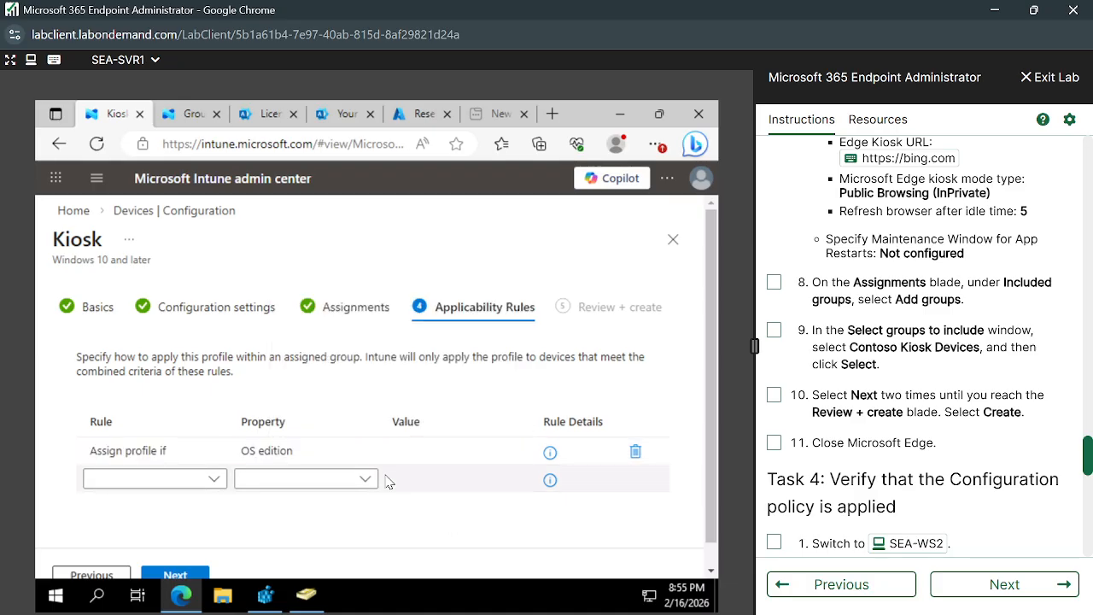
click(636, 452)
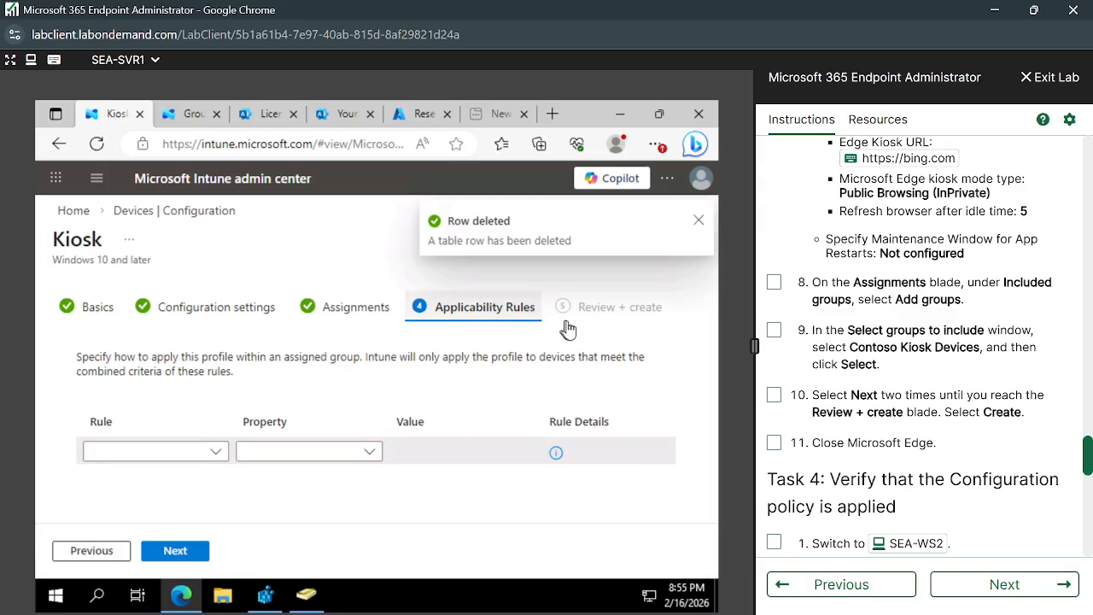
click(700, 223)
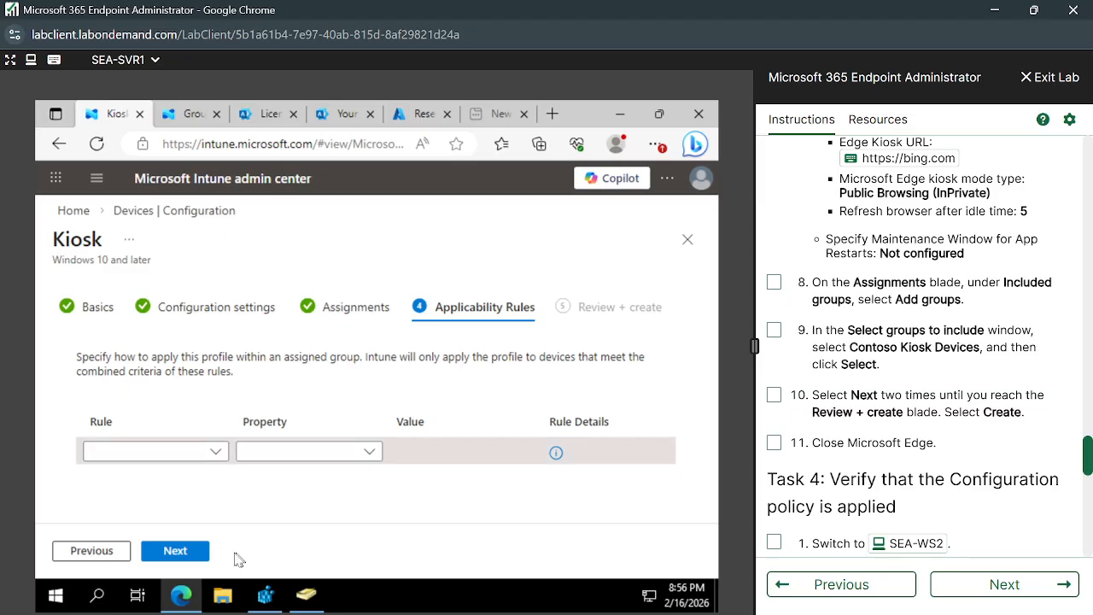
Review and create the Contoso Kiosk Policy profile, then refresh the configuration policies list.
click(177, 553)
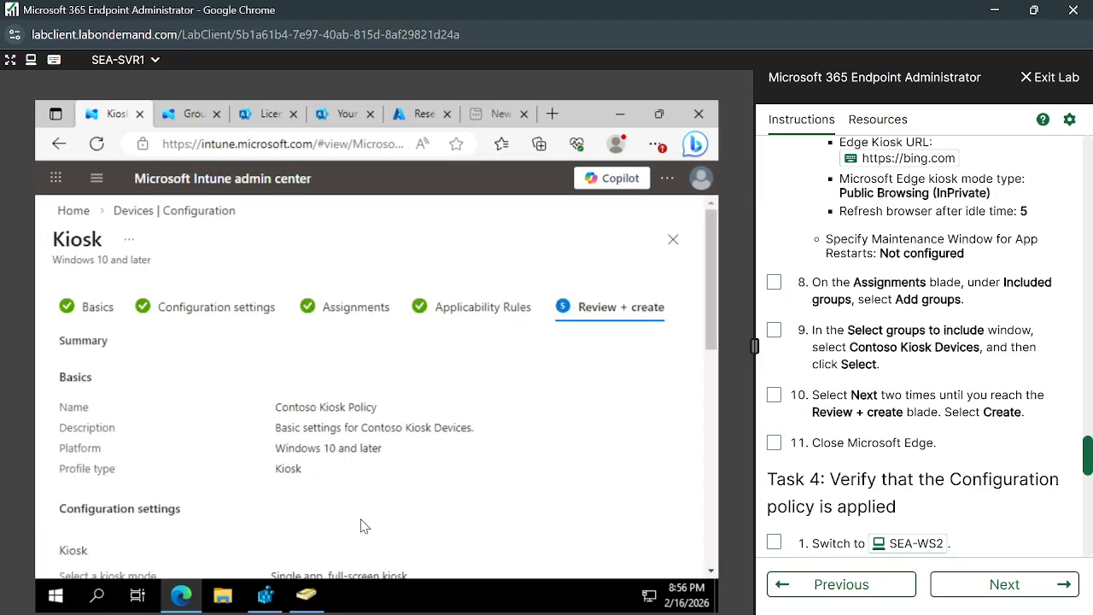
scroll(358, 525, down, 10)
click(193, 552)
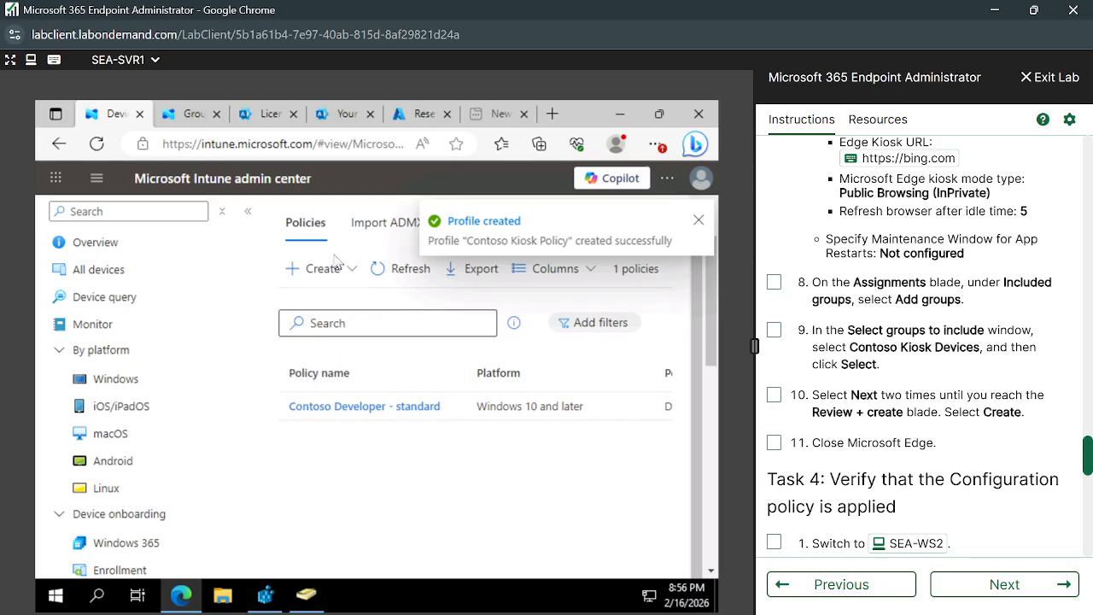
click(394, 273)
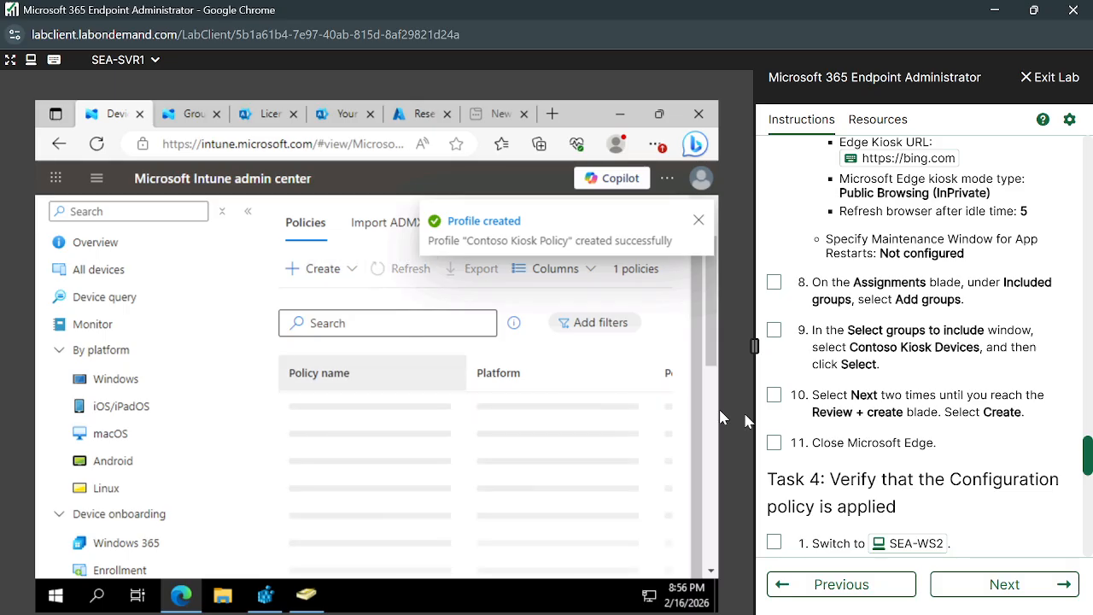
scroll(858, 436, down, 1)
scroll(859, 435, down, 1)
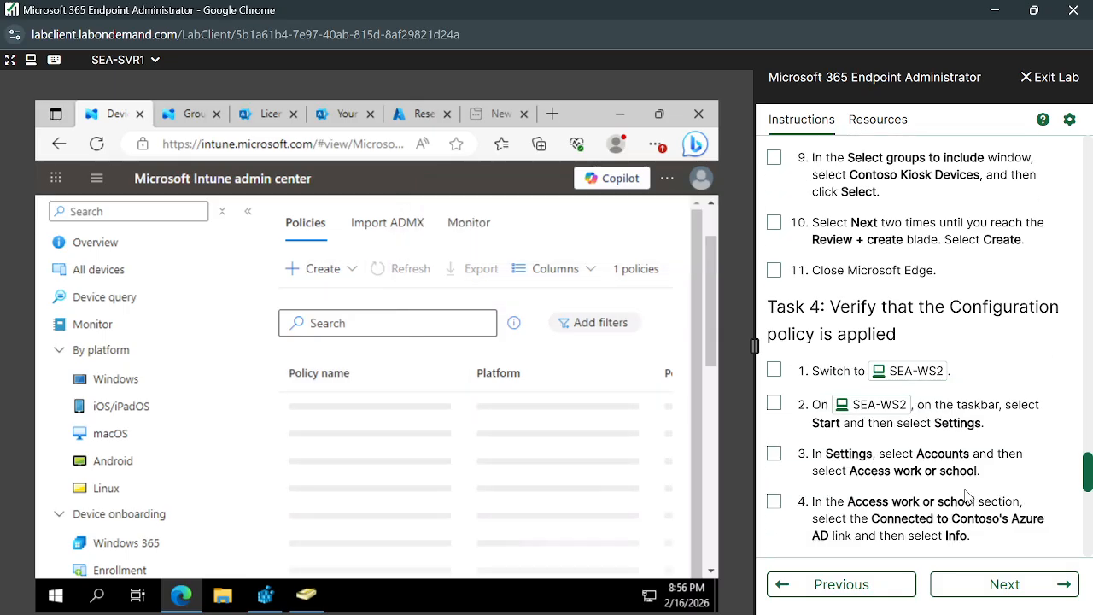
scroll(965, 480, up, 1)
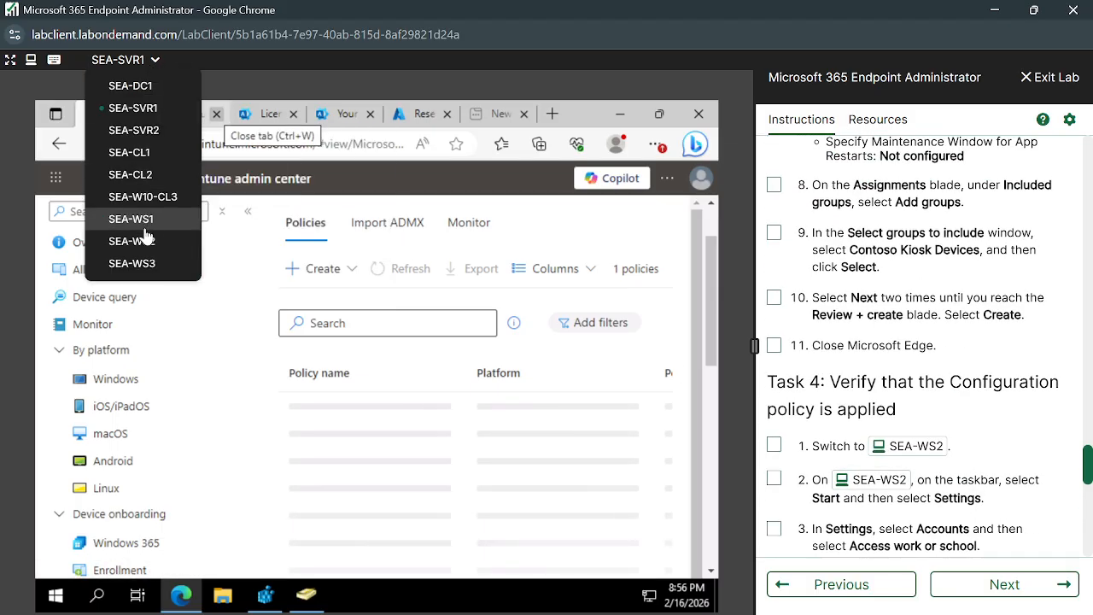
On SEA-WS2, open Access work or school settings by searching Start for 'acces'.
click(136, 244)
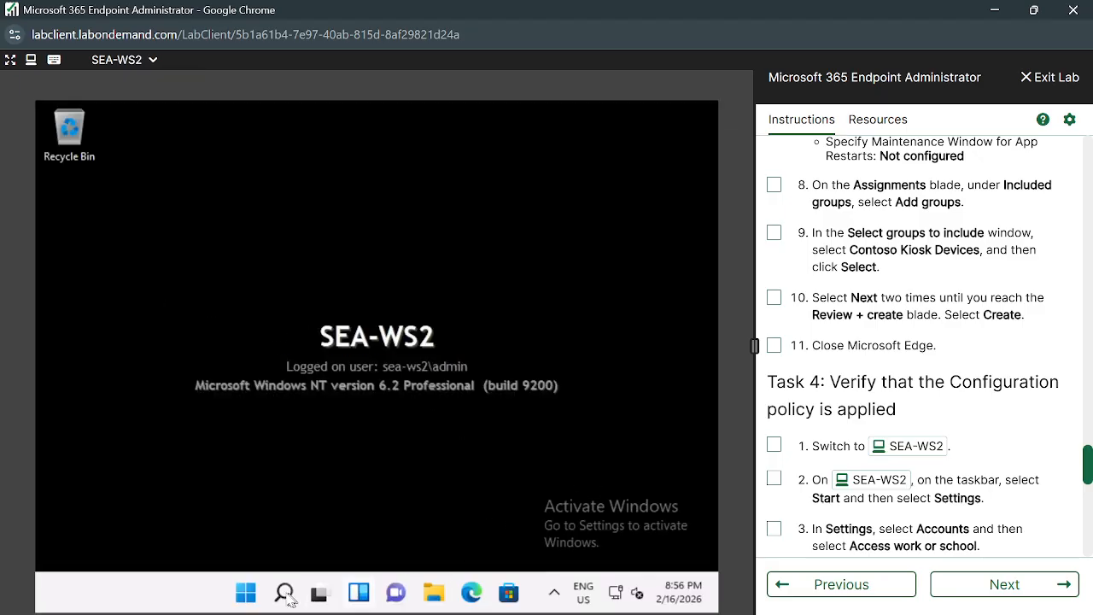
click(245, 592)
scroll(1089, 448, down, 3)
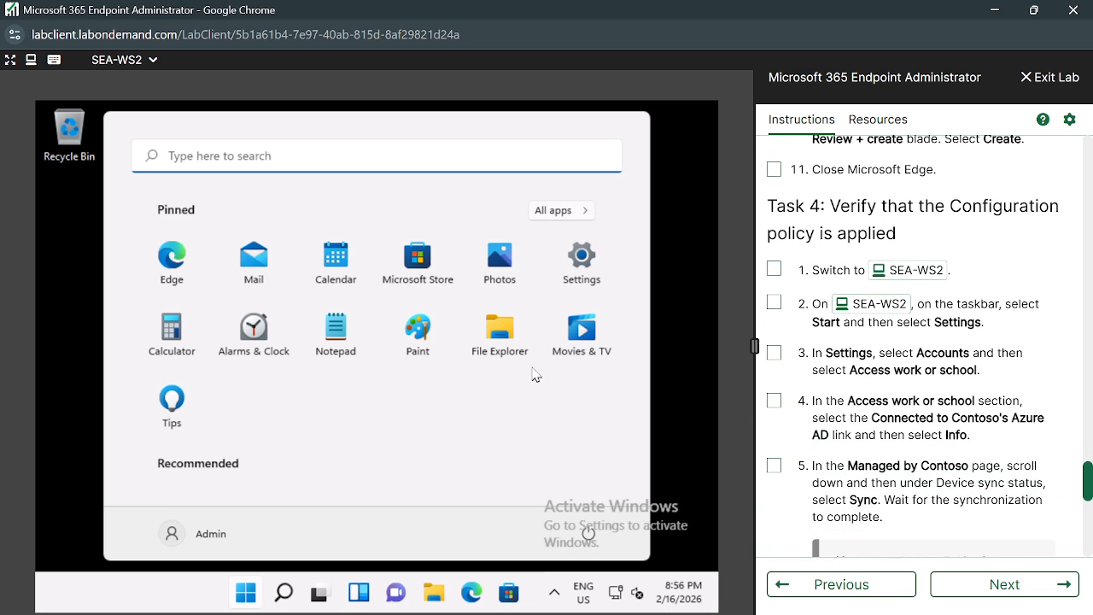
click(218, 146)
text(acces)
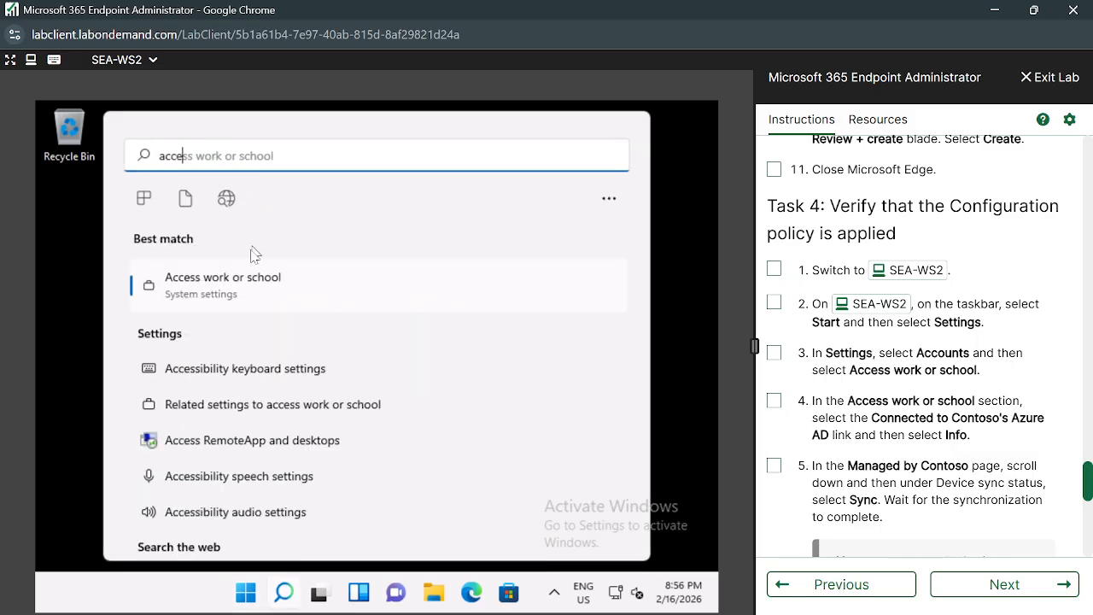
click(236, 295)
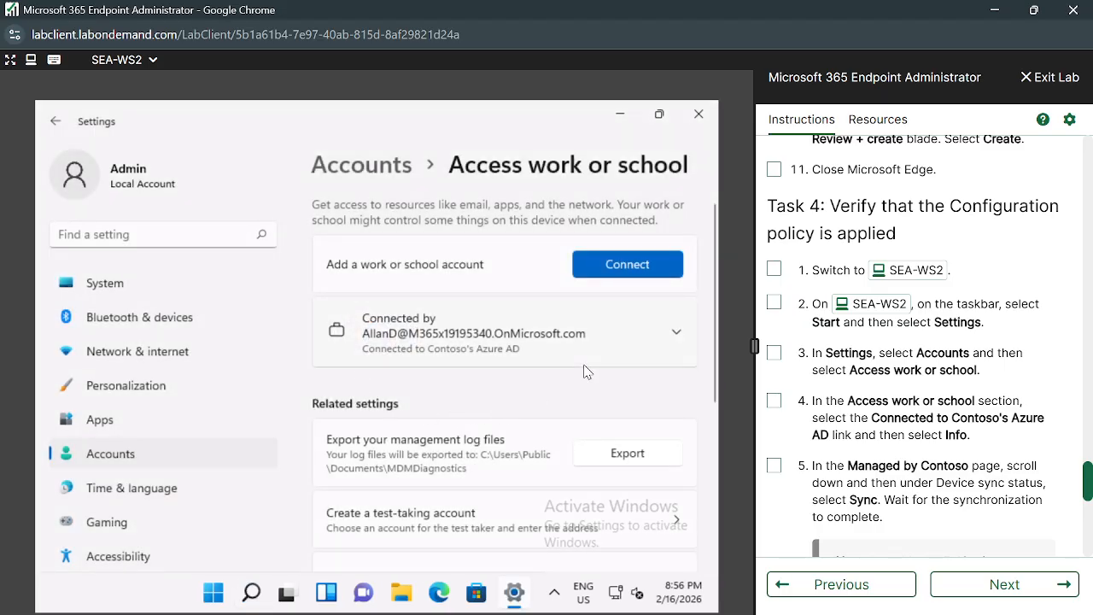
Sync the Contoso account from its Managed by Contoso info page.
click(677, 337)
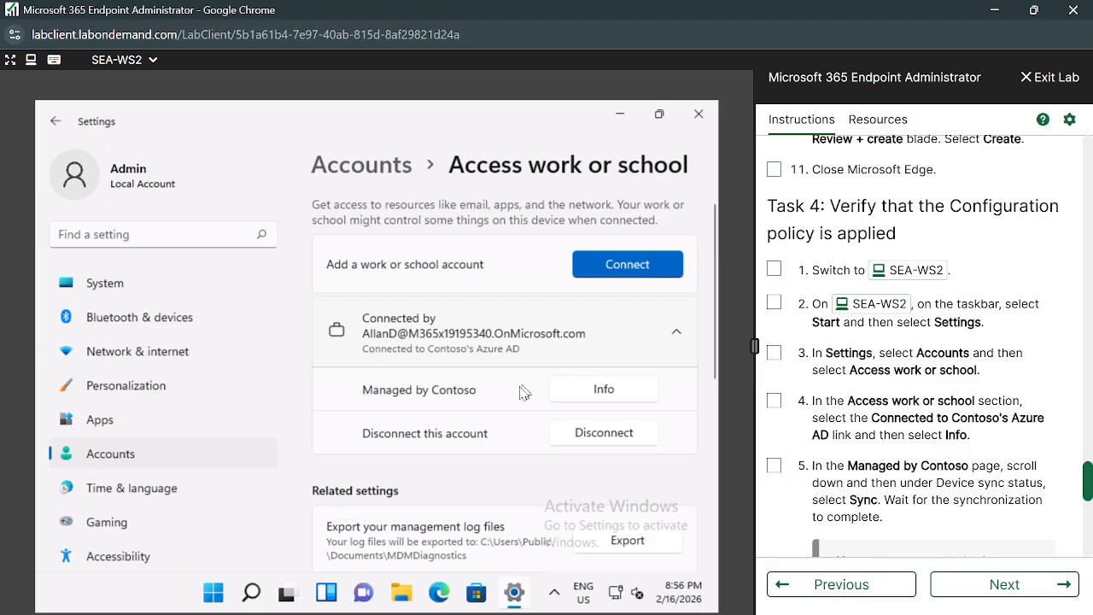
click(621, 389)
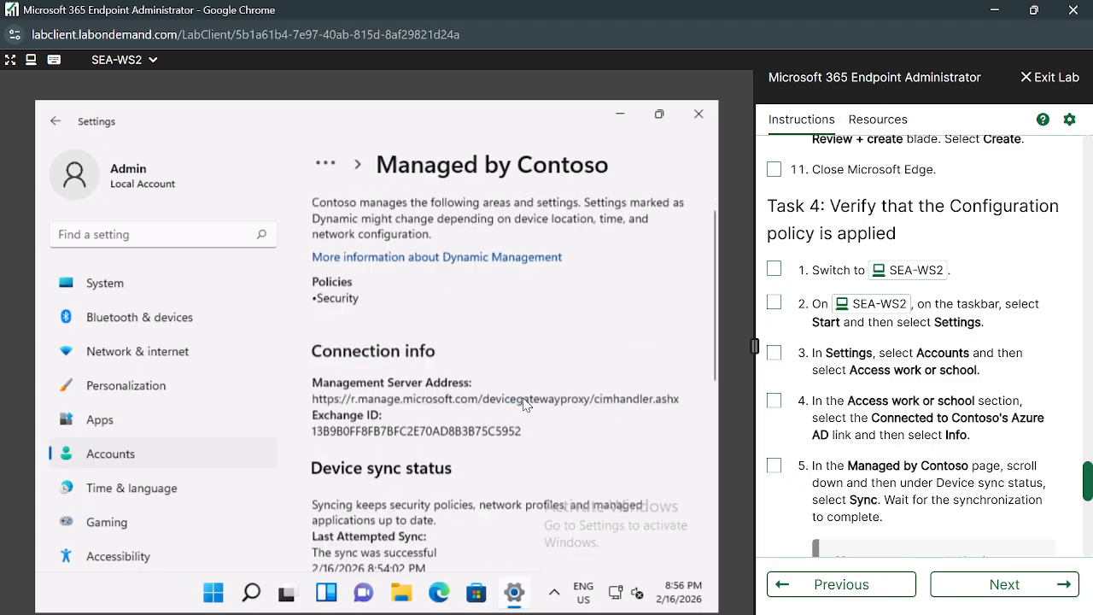
scroll(524, 404, down, 5)
click(349, 330)
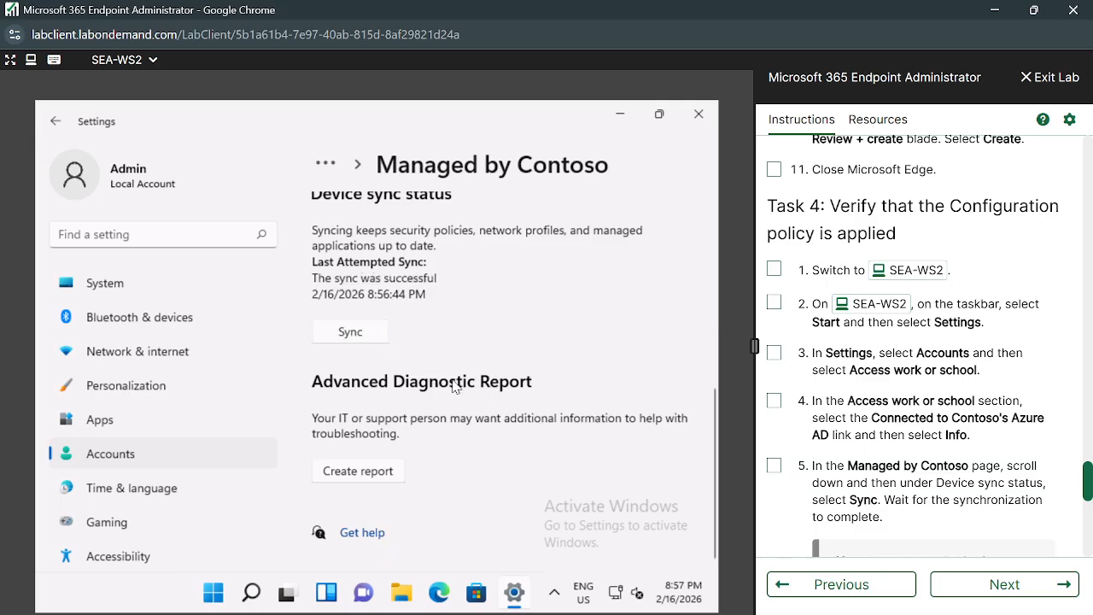
Read the lab note about waiting before syncing, then close Settings.
scroll(457, 386, up, 3)
scroll(453, 386, up, 3)
scroll(897, 481, down, 2)
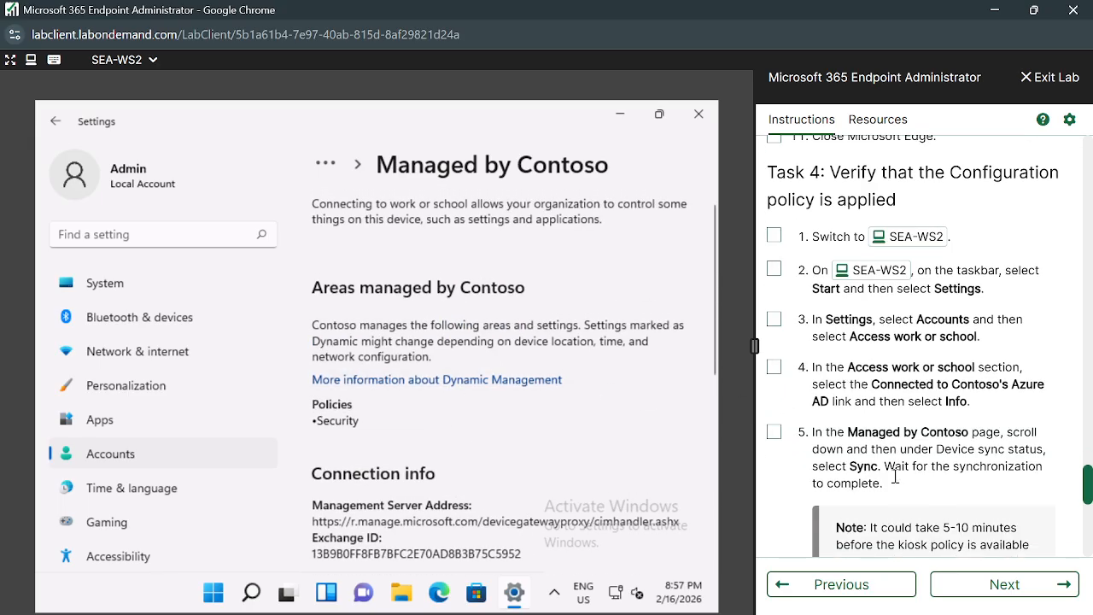
scroll(897, 481, down, 2)
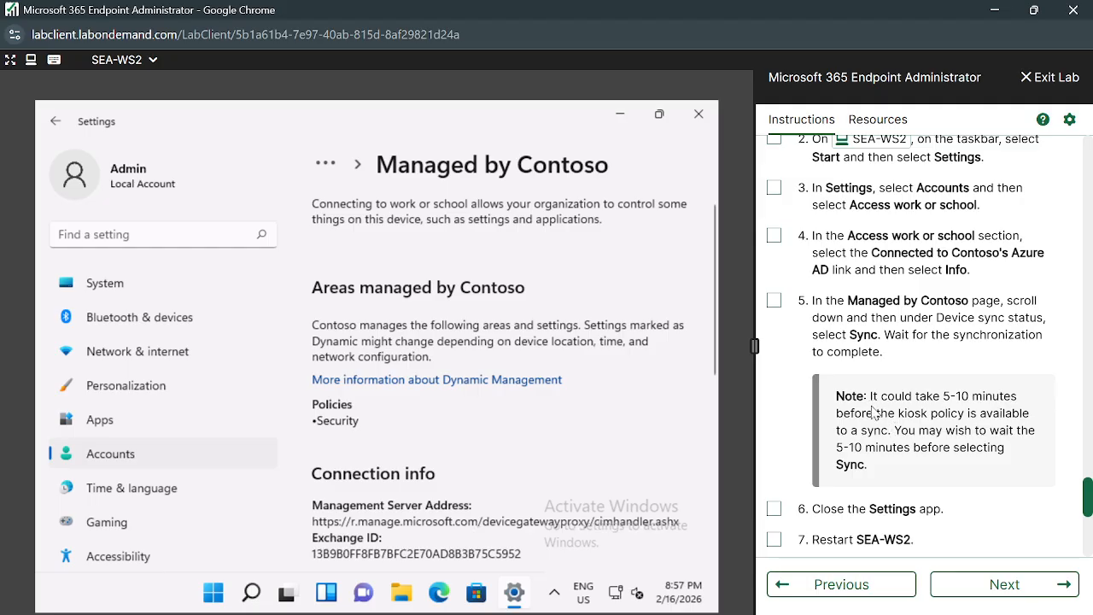
drag(870, 400, 1024, 478)
scroll(930, 500, down, 2)
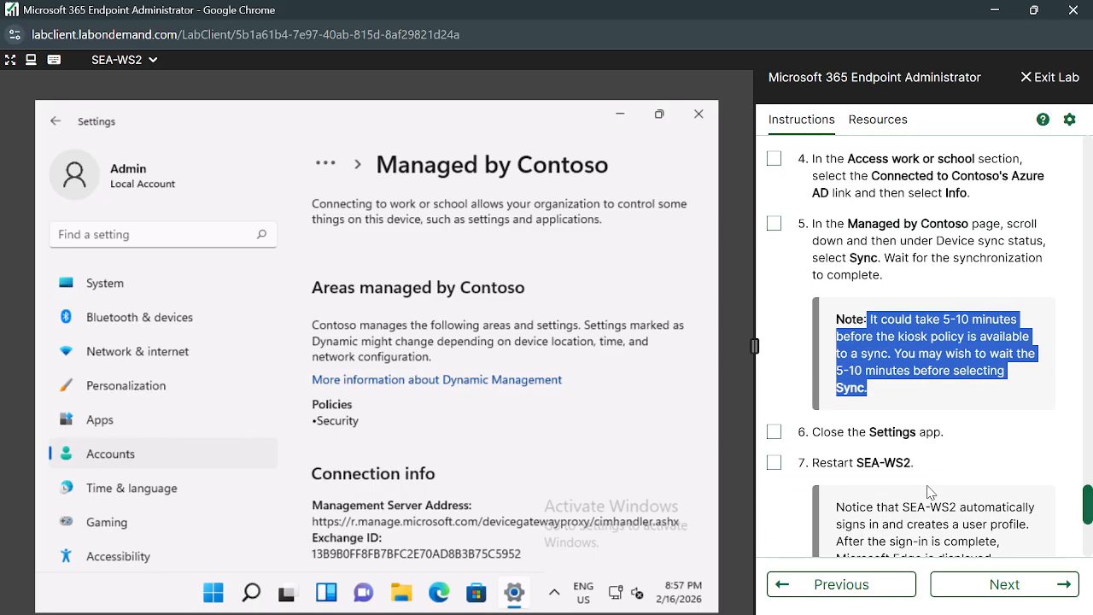
drag(813, 431, 956, 437)
scroll(957, 437, down, 2)
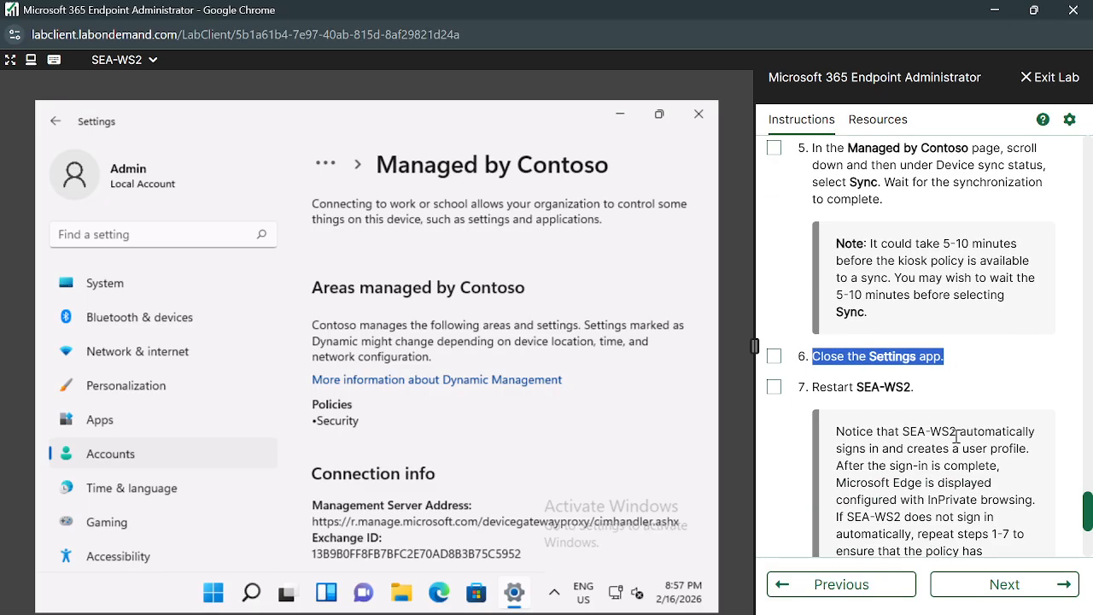
click(699, 114)
Restart SEA-WS2 from the Start power options, restarting anyway while an app closes.
click(246, 592)
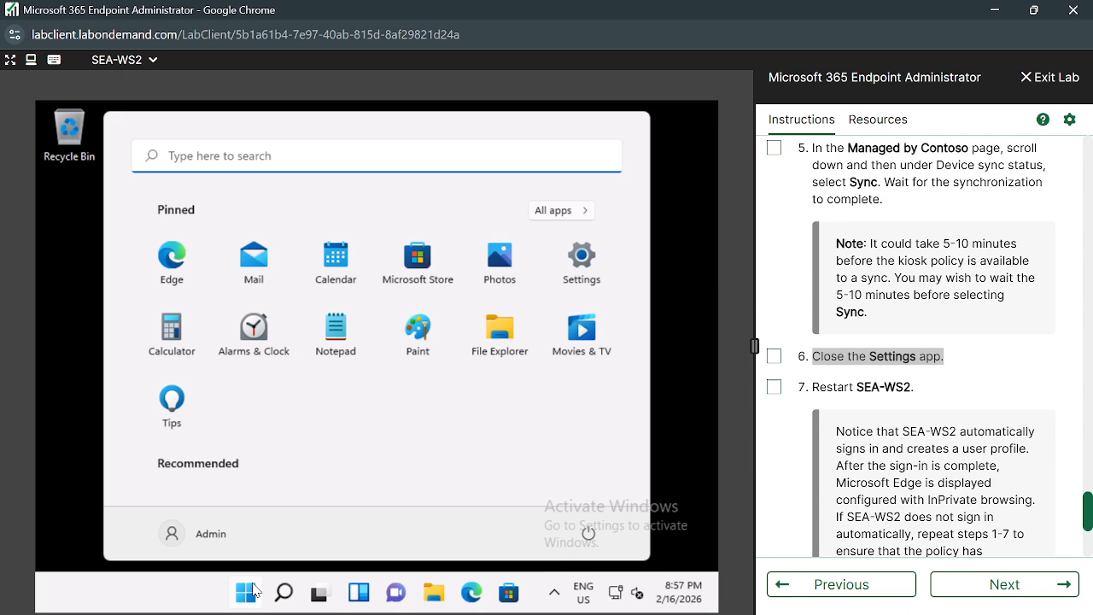
click(588, 533)
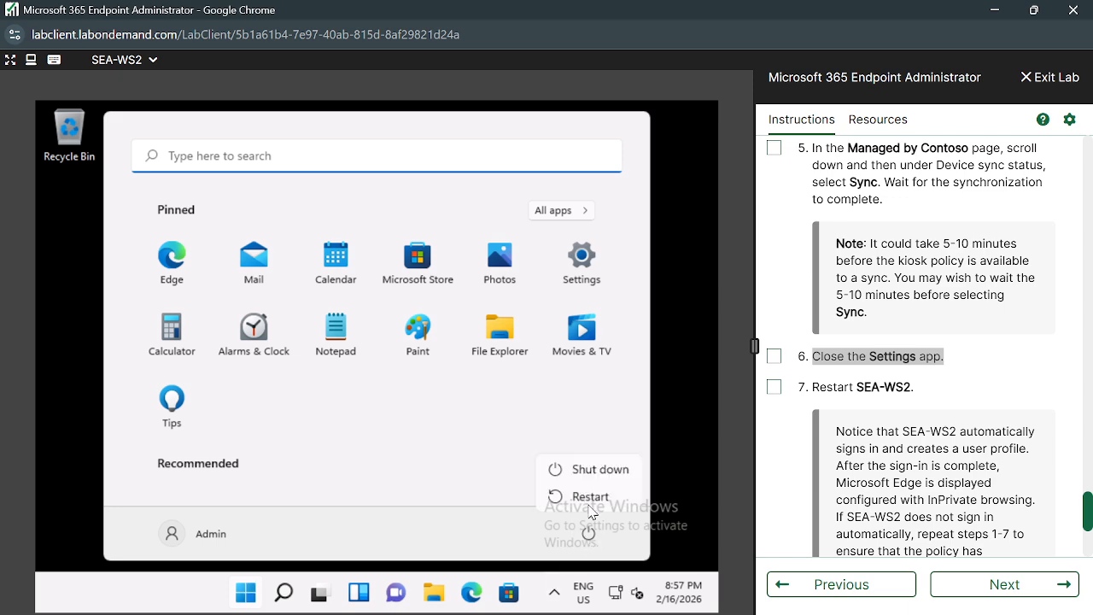
click(590, 502)
scroll(875, 478, down, 1)
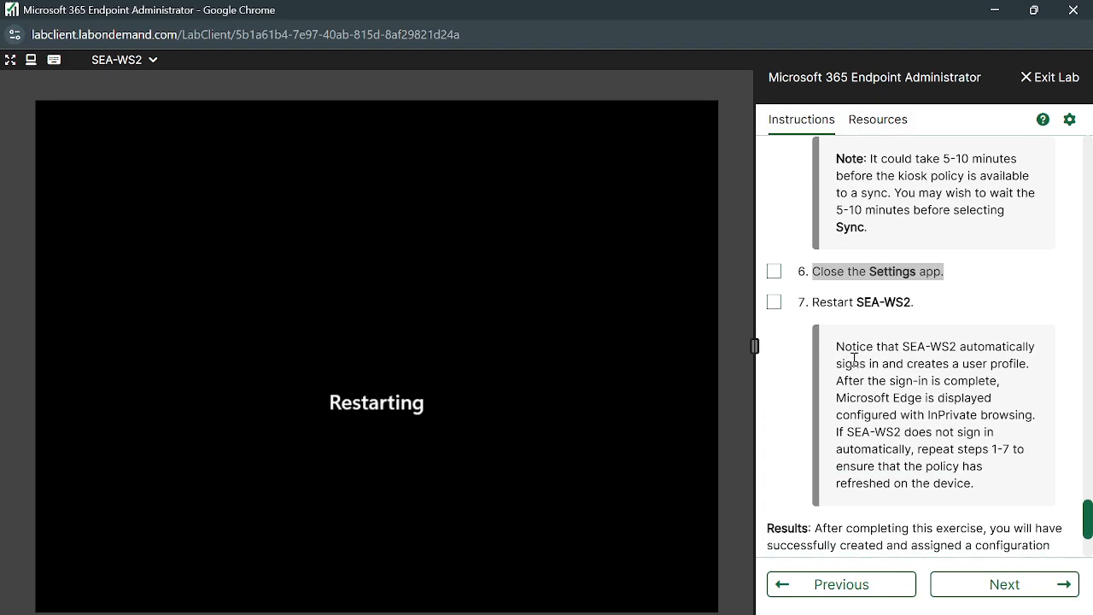
drag(836, 347, 804, 387)
click(210, 508)
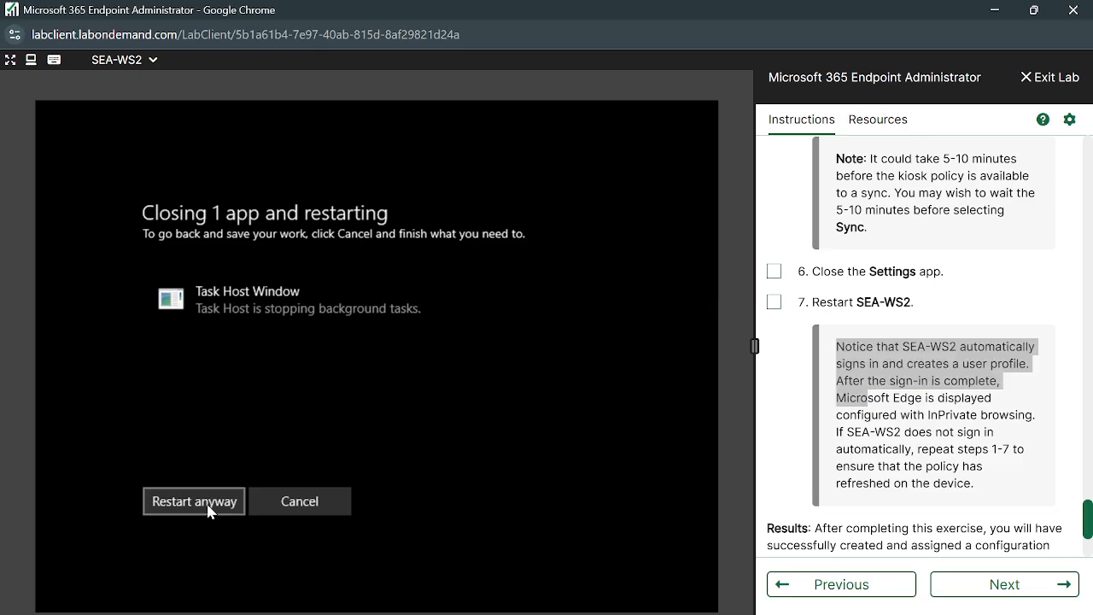
Review the instruction notes on InPrivate browsing, repeating steps 1-7, and the lab results.
click(1009, 415)
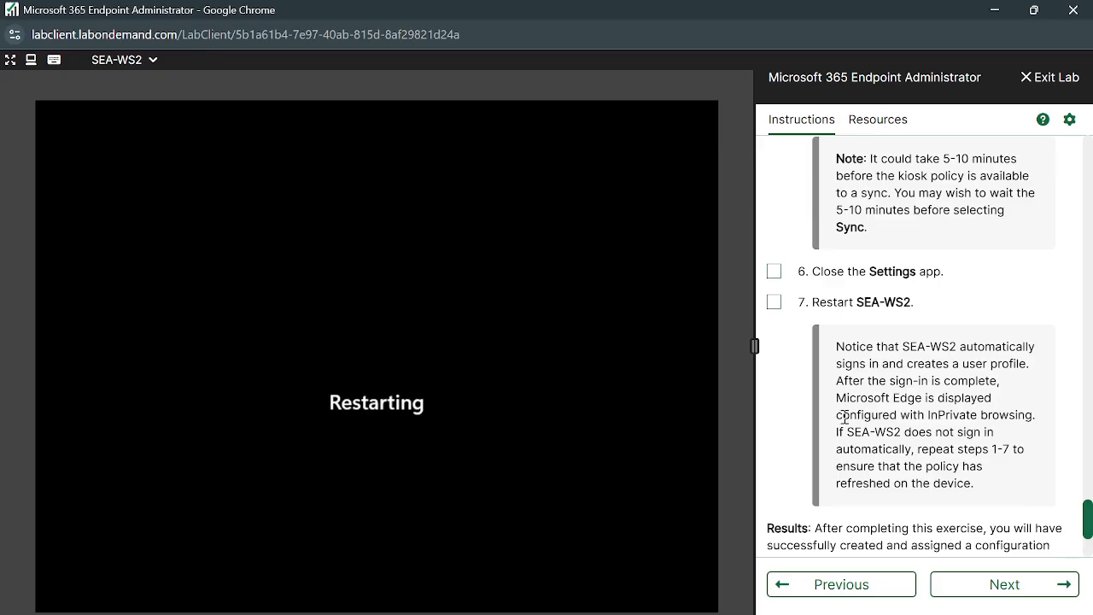
drag(871, 417, 1034, 412)
click(885, 446)
drag(831, 459, 1014, 487)
click(949, 500)
drag(850, 448, 984, 449)
click(923, 467)
scroll(943, 506, down, 1)
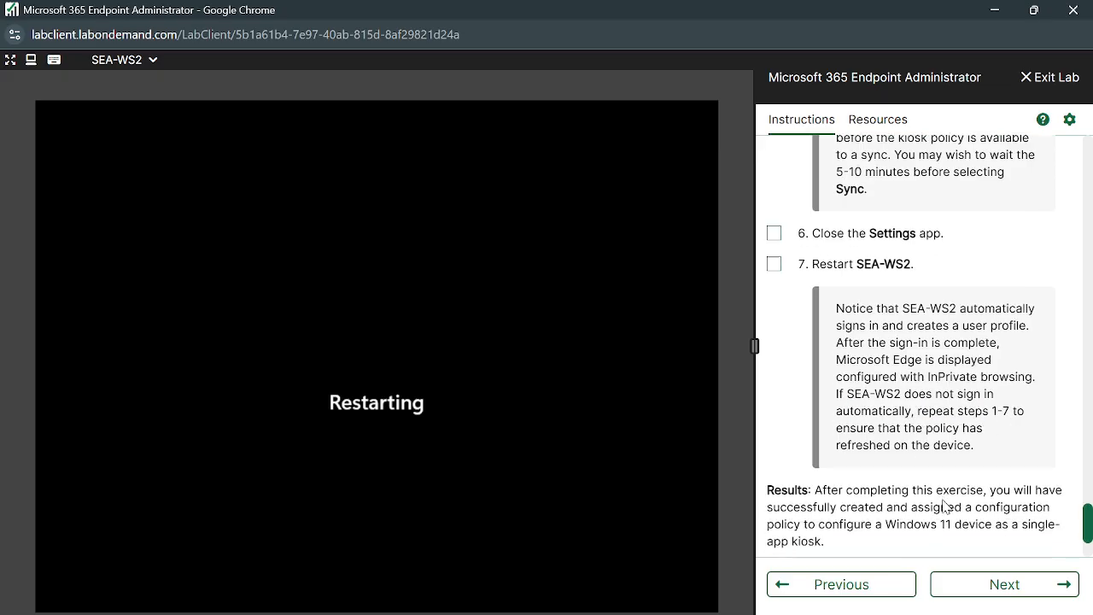
scroll(970, 427, down, 2)
scroll(947, 413, down, 1)
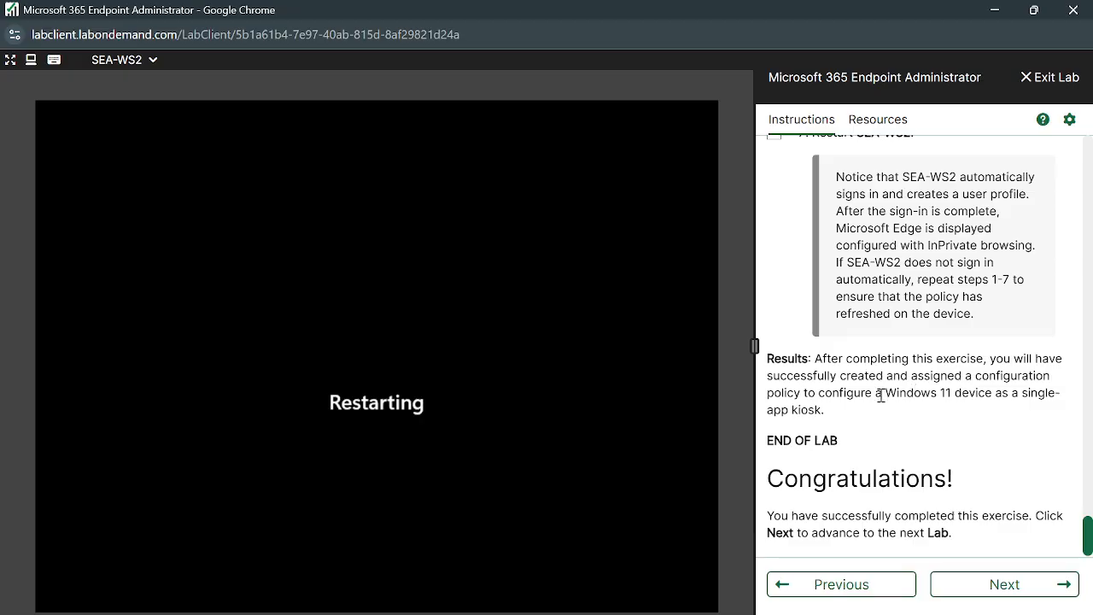
drag(825, 411, 807, 376)
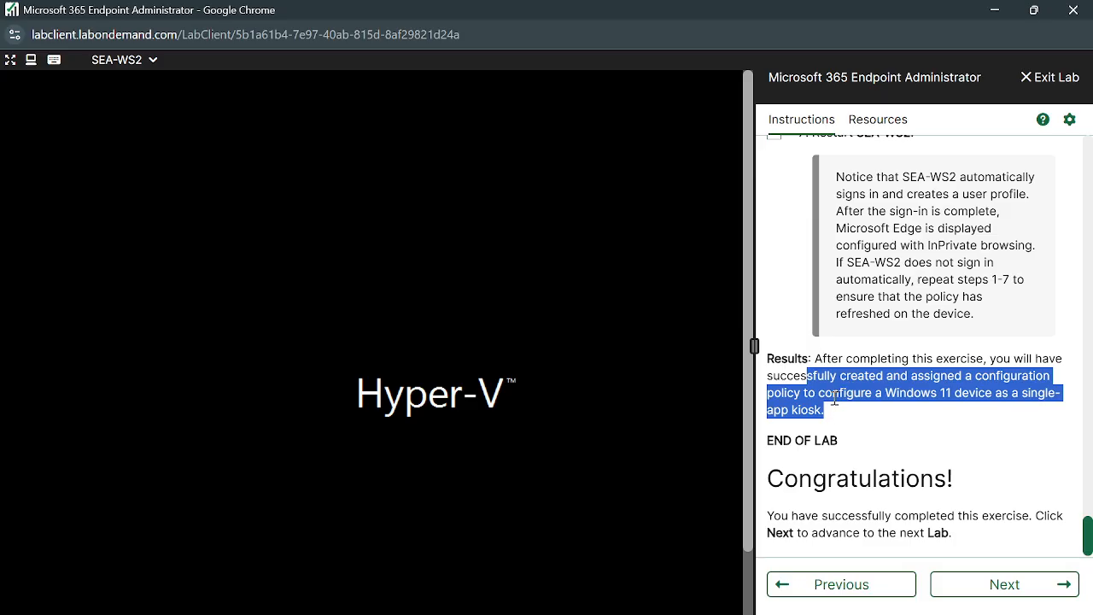
click(825, 392)
Read through the scenario description in the lab instructions.
scroll(833, 385, up, 20)
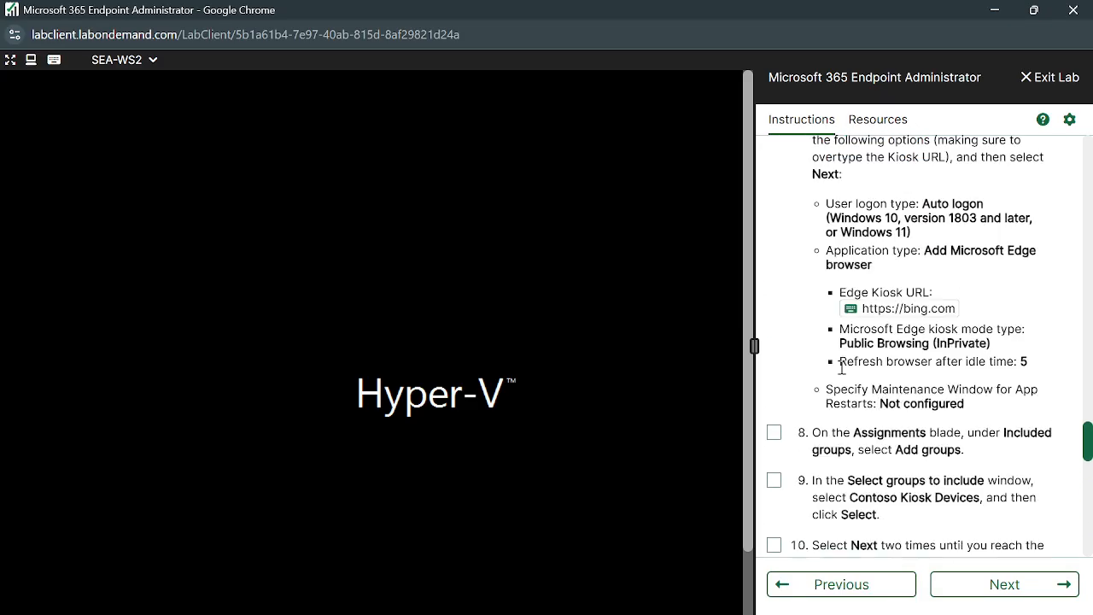
scroll(841, 374, up, 1)
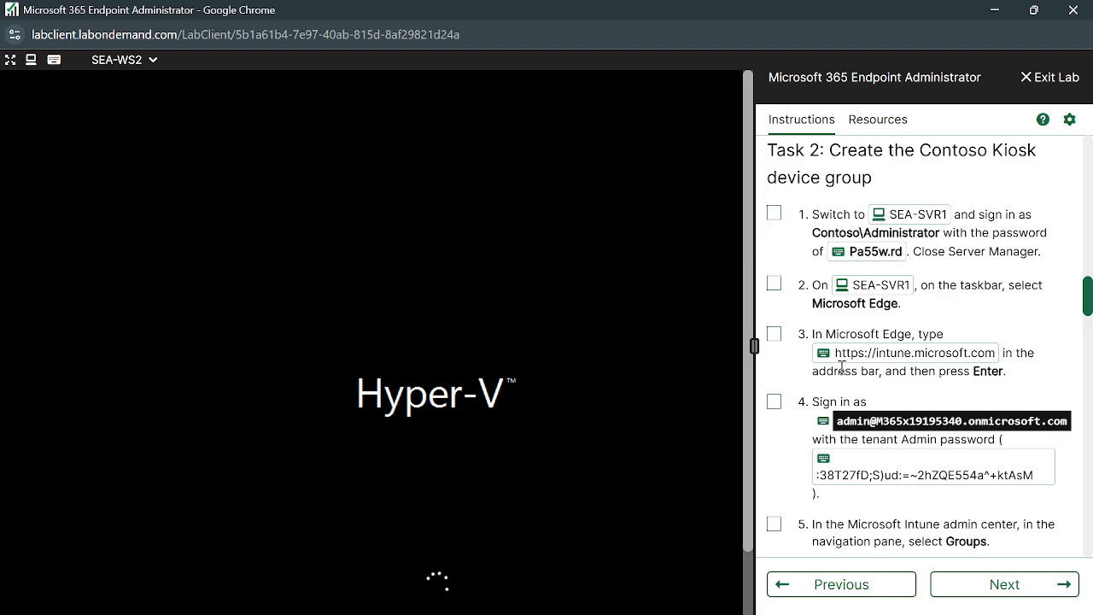
scroll(841, 367, up, 15)
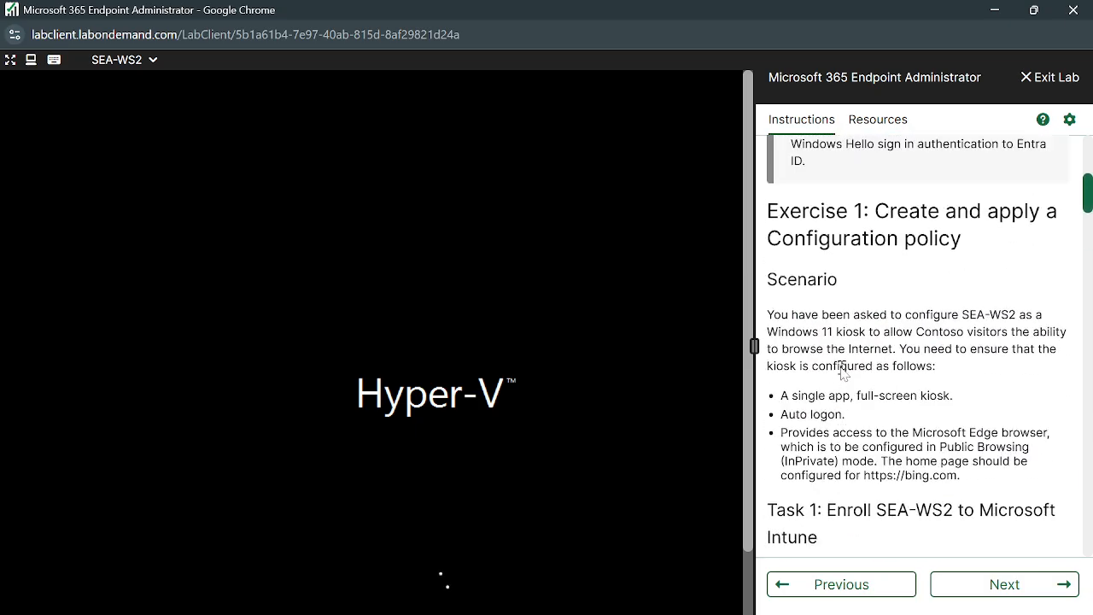
scroll(841, 371, up, 8)
scroll(842, 370, down, 5)
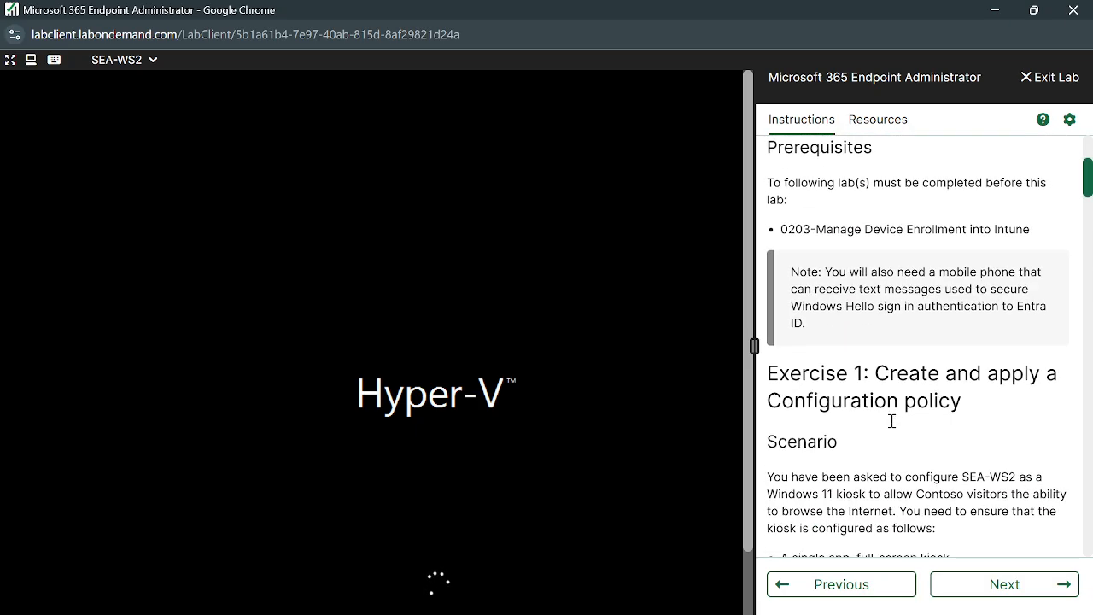
scroll(892, 422, down, 4)
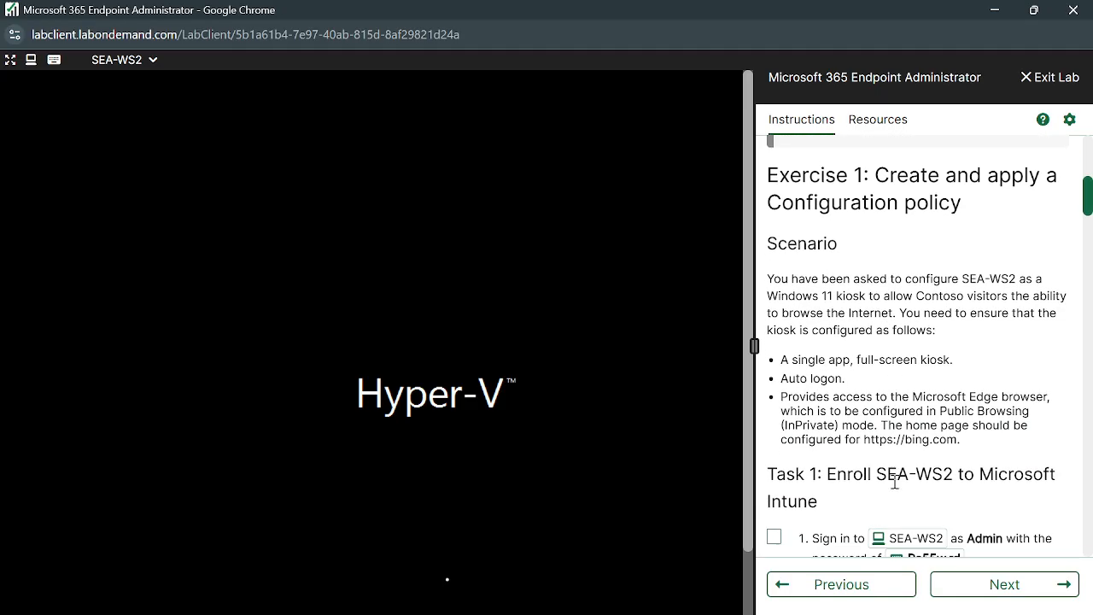
scroll(894, 482, down, 1)
drag(978, 438, 768, 261)
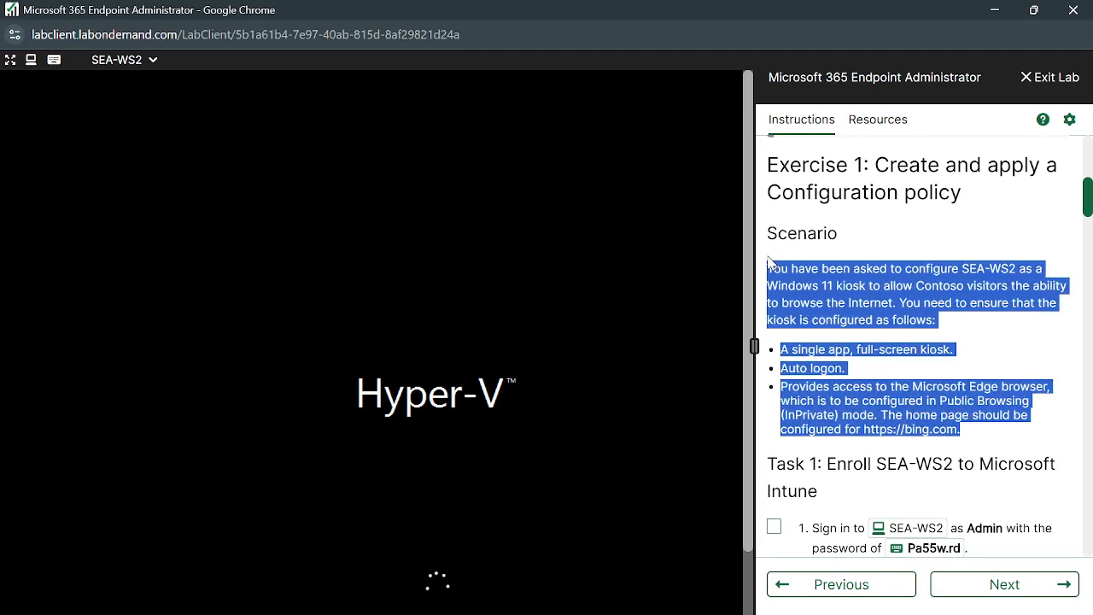
click(1035, 341)
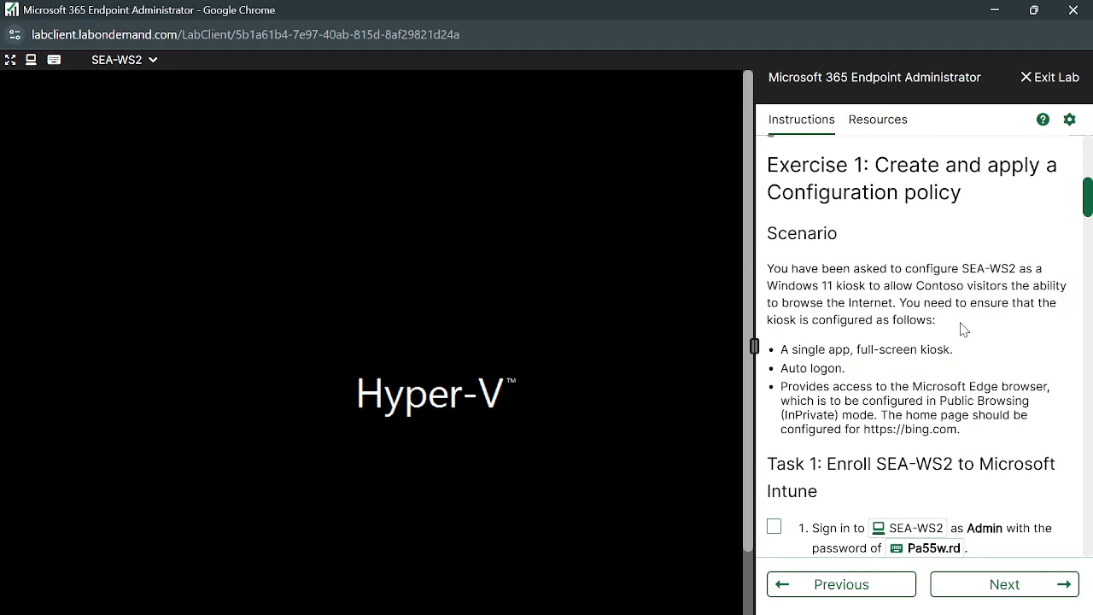
scroll(963, 328, down, 1)
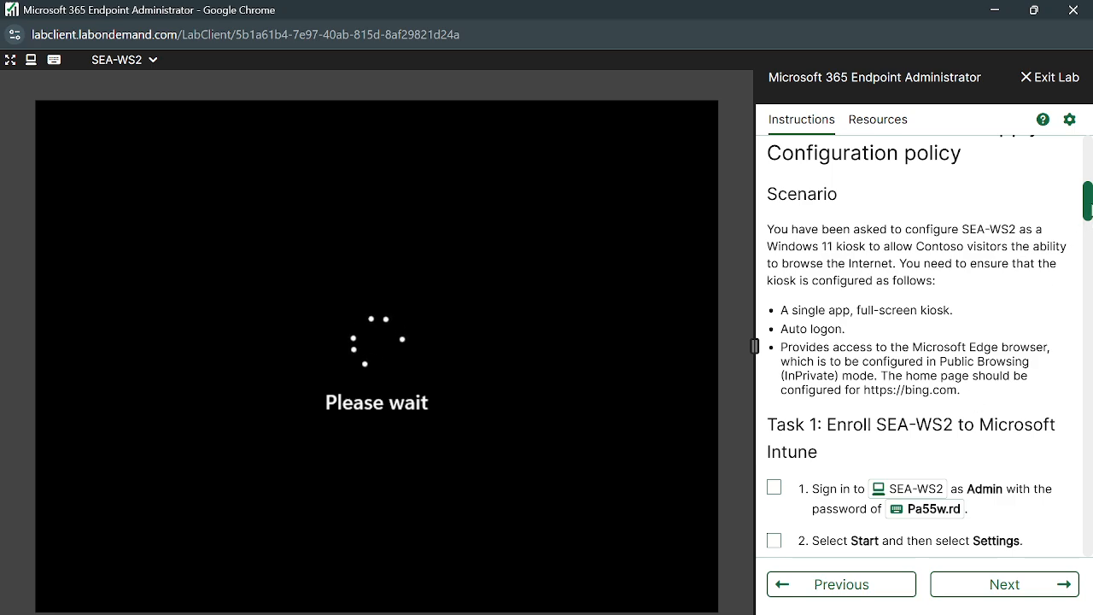
scroll(976, 401, down, 15)
scroll(930, 350, down, 20)
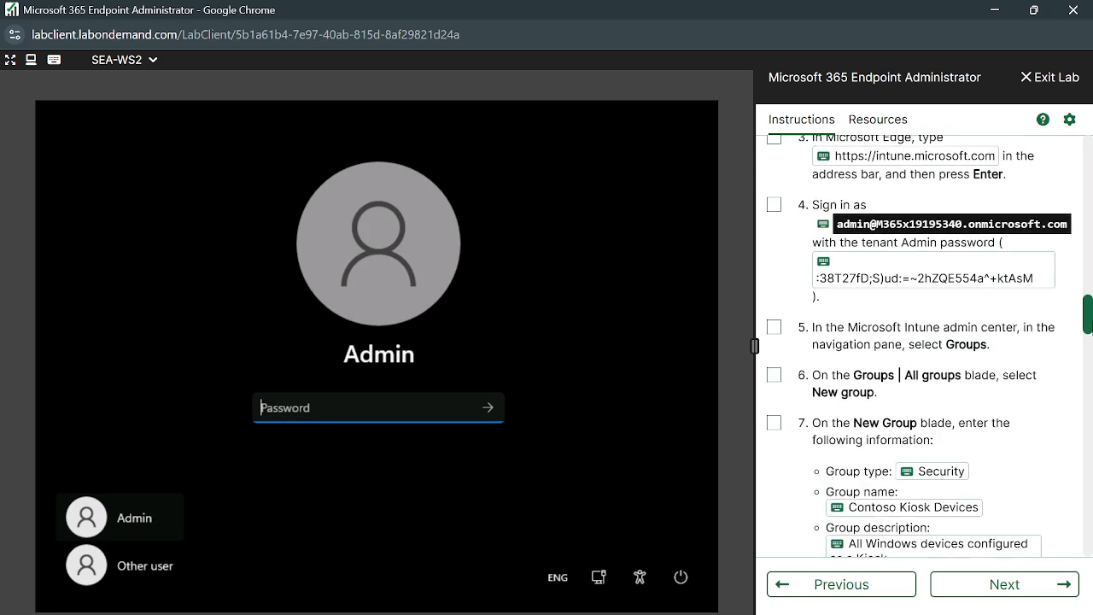
scroll(922, 342, down, 7)
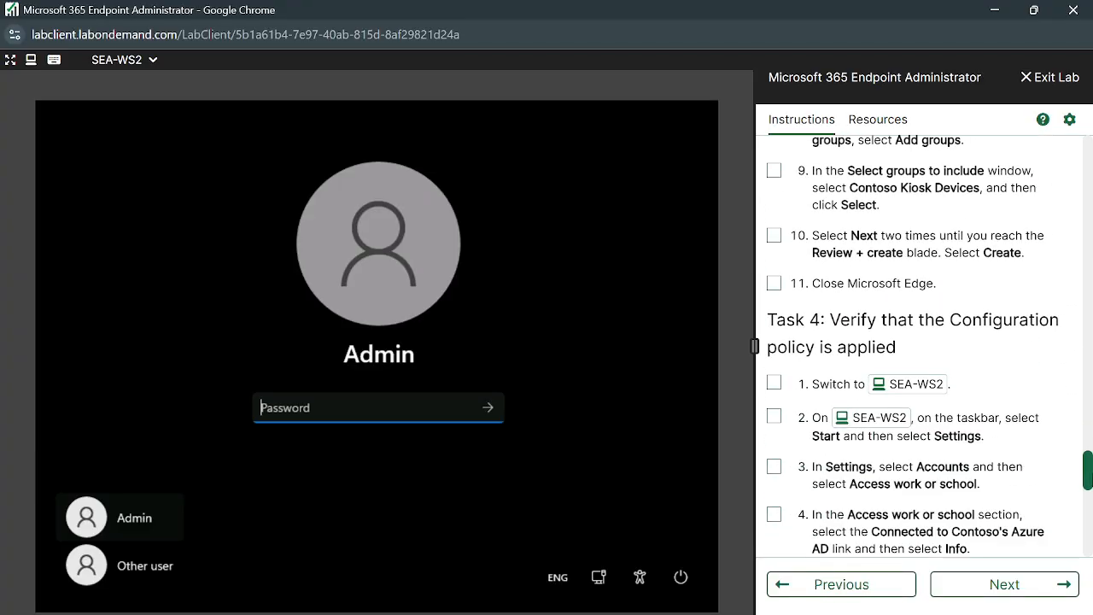
scroll(922, 342, down, 10)
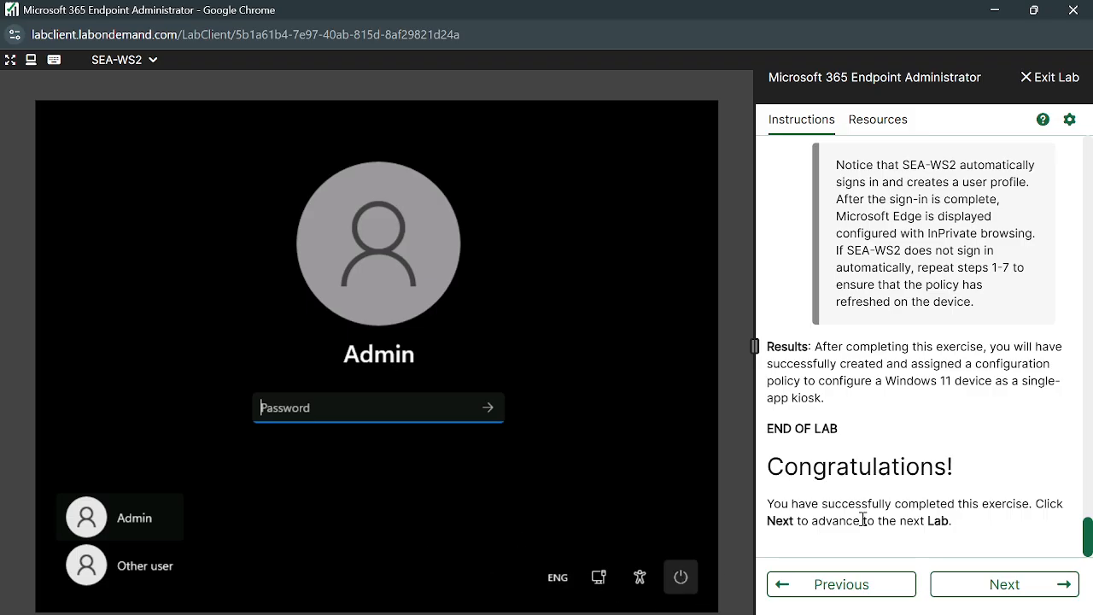
scroll(862, 519, up, 10)
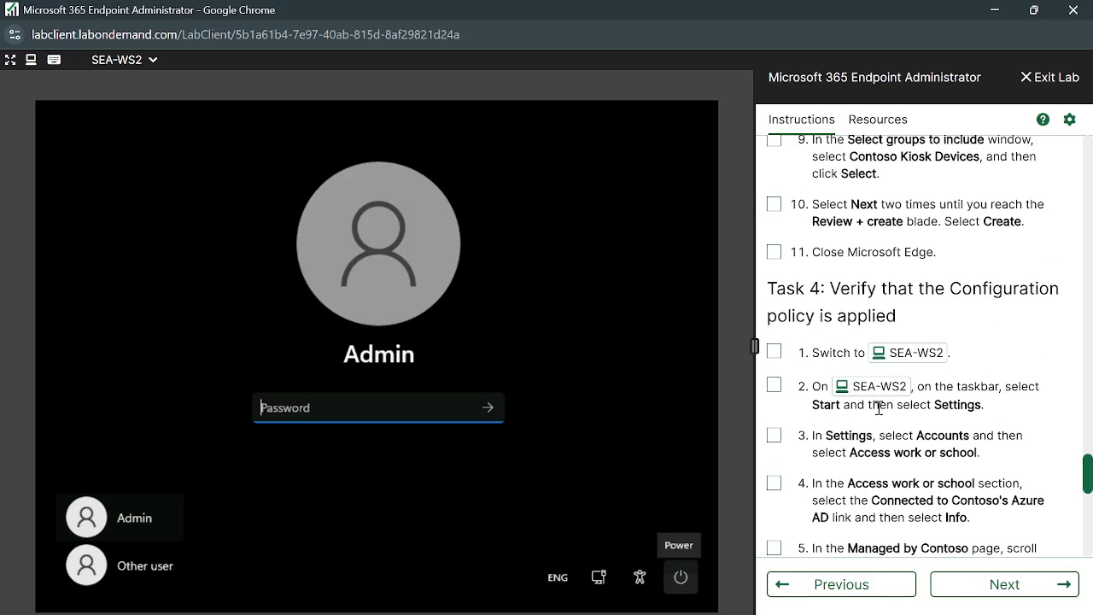
scroll(879, 409, down, 5)
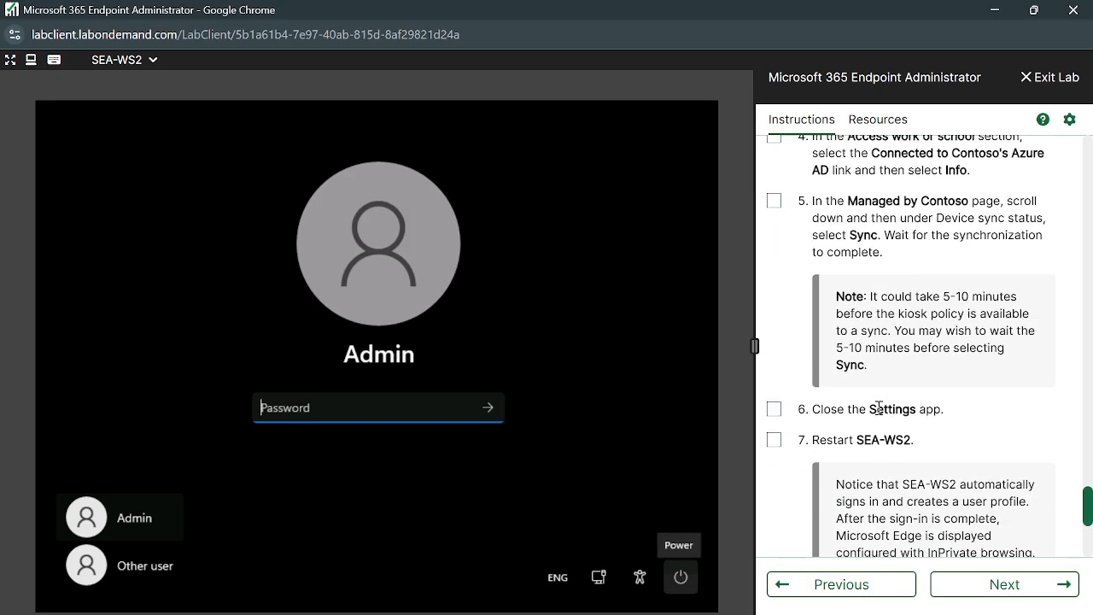
scroll(1008, 331, up, 3)
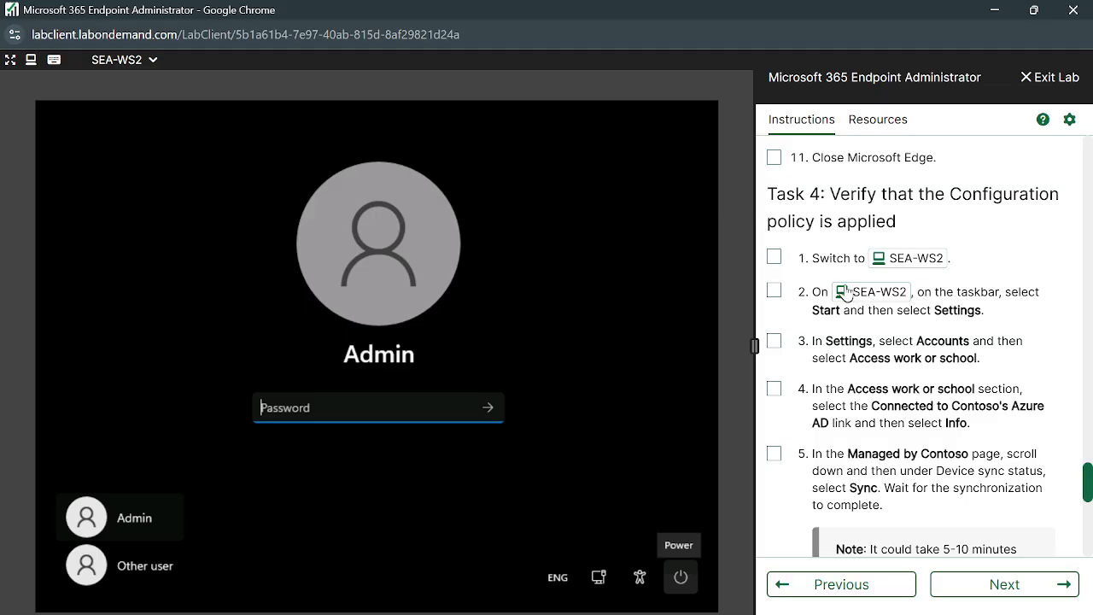
scroll(871, 504, down, 6)
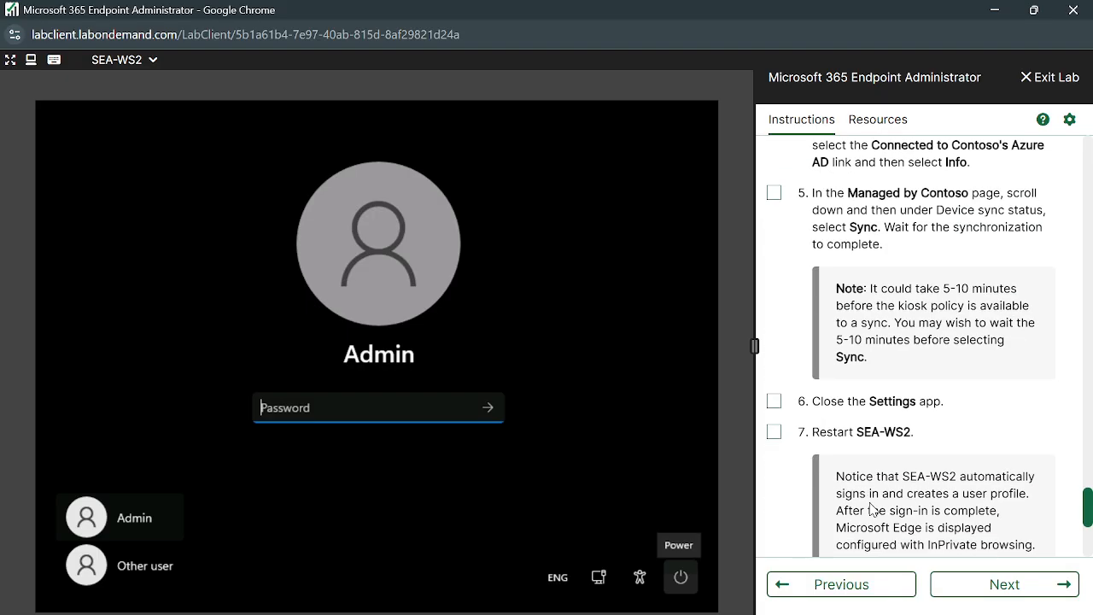
scroll(893, 404, up, 1)
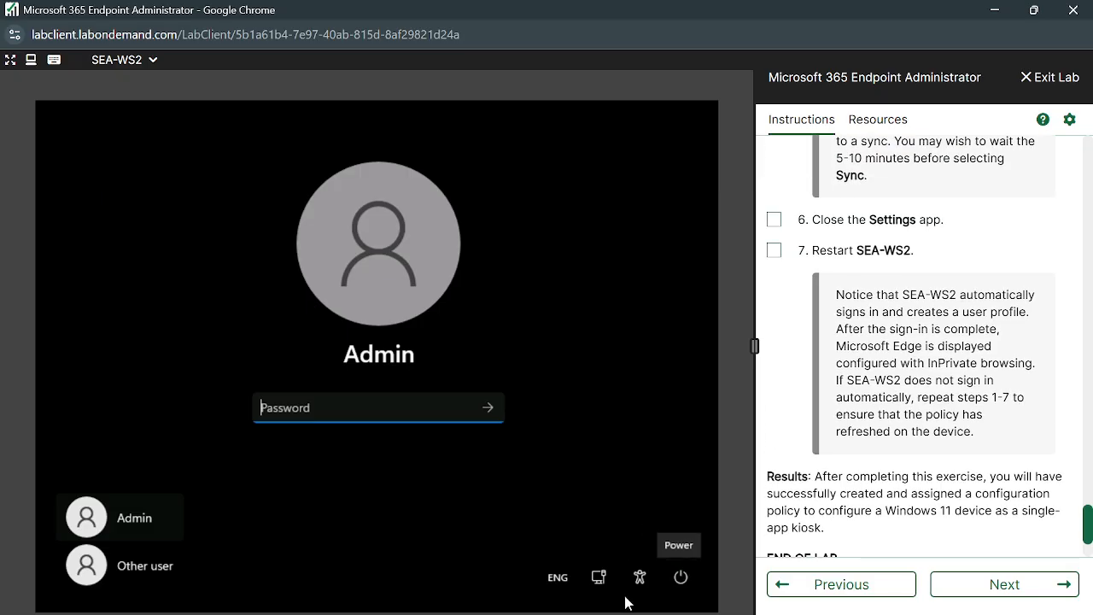
Restart SEA-WS2 from the sign-in screen, then switch the lab client to SEA-SVR1.
click(681, 577)
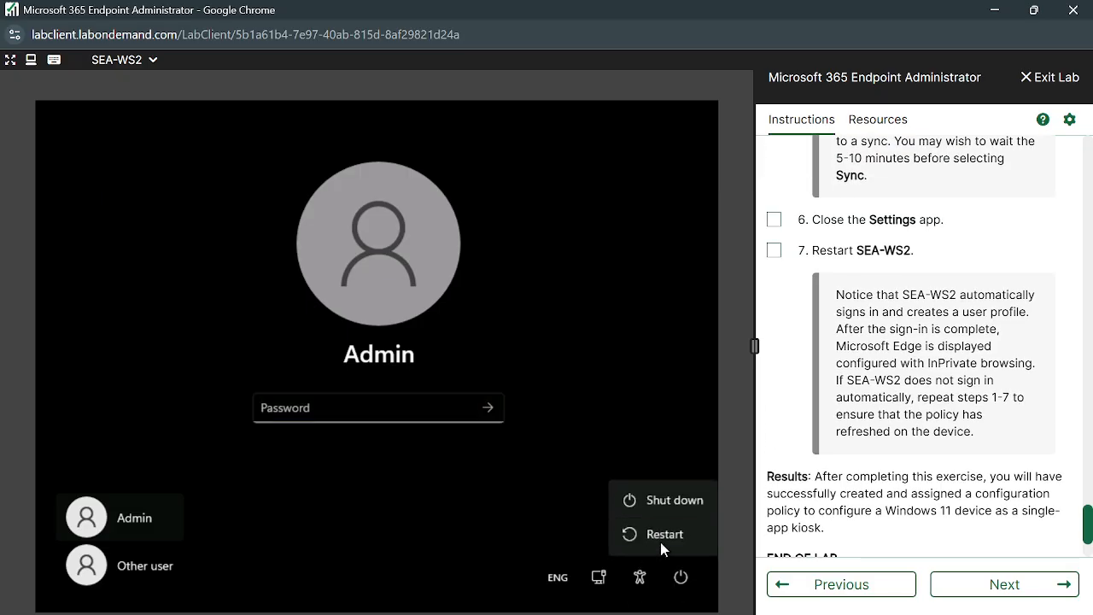
click(660, 538)
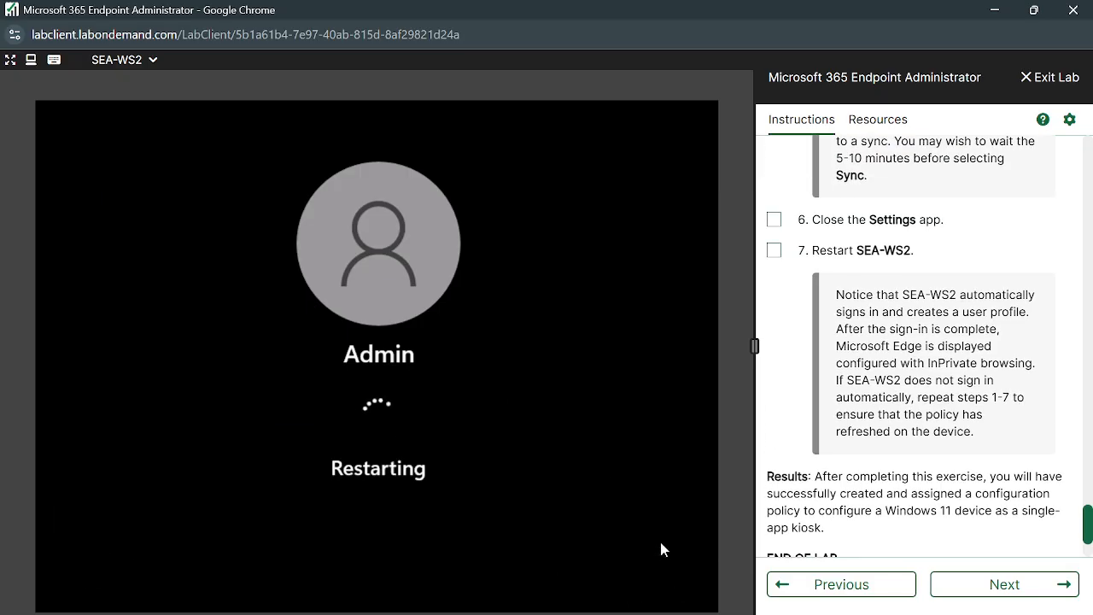
click(151, 60)
click(156, 109)
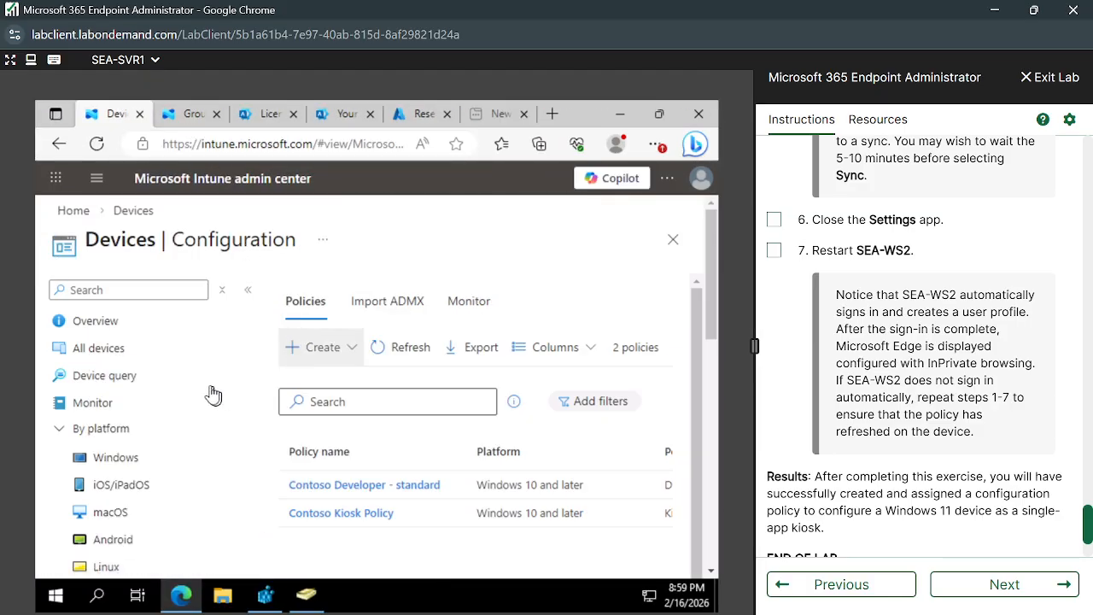
Open SEA-WS2 from All devices and confirm a Sync from its toolbar.
click(120, 348)
scroll(557, 424, down, 1)
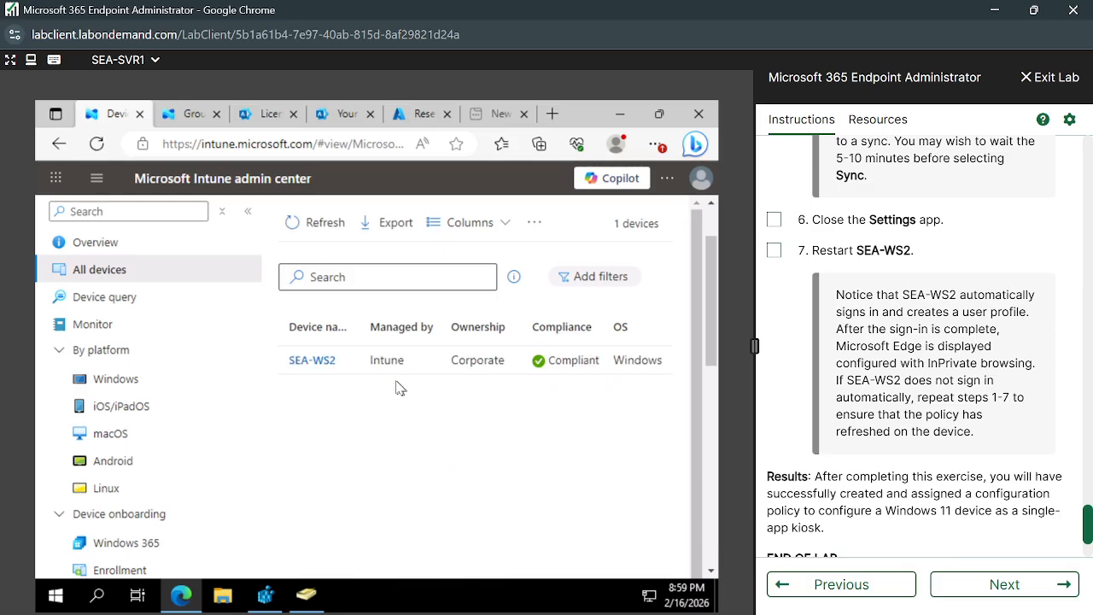
click(312, 361)
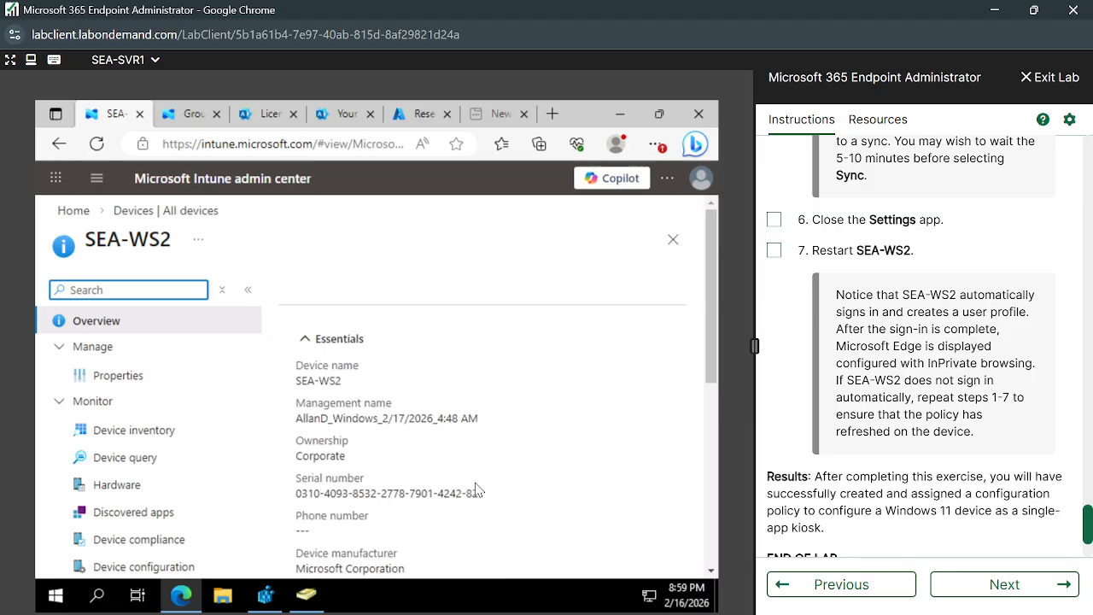
click(598, 295)
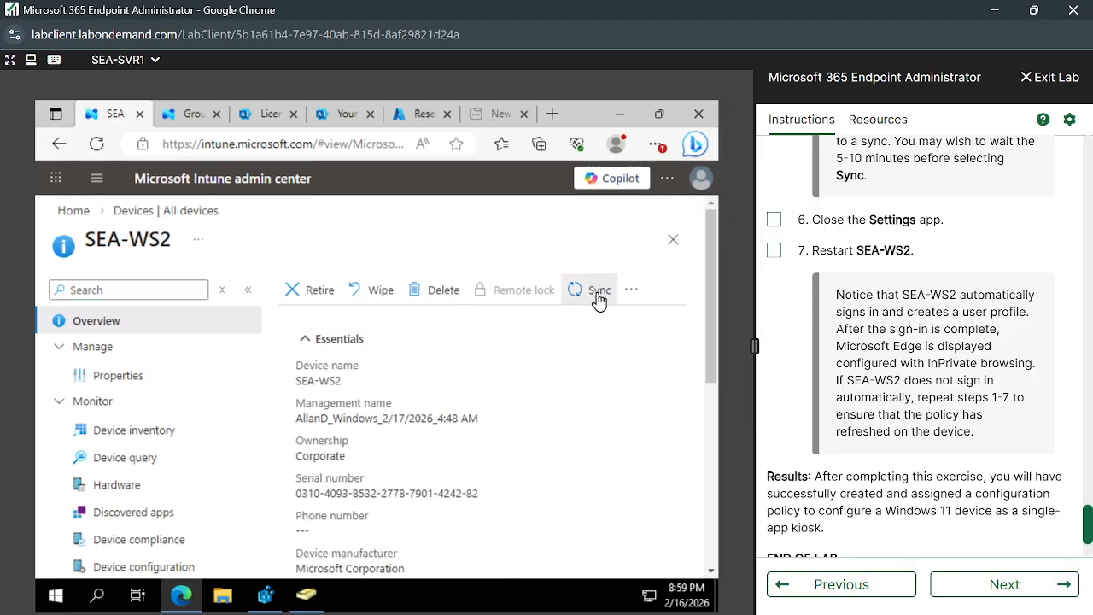
click(314, 399)
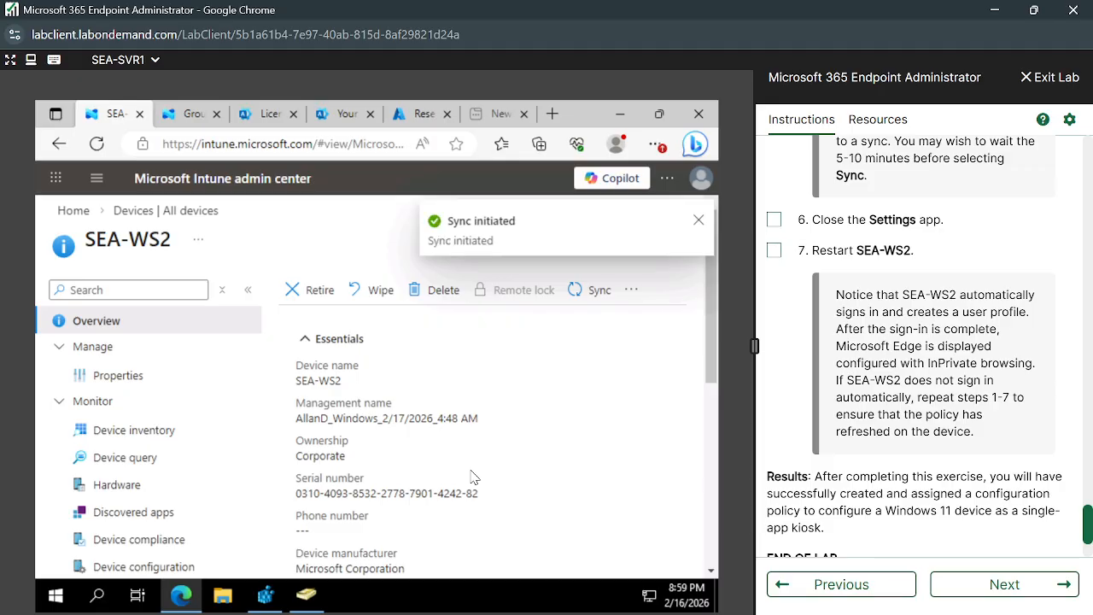
scroll(474, 477, down, 5)
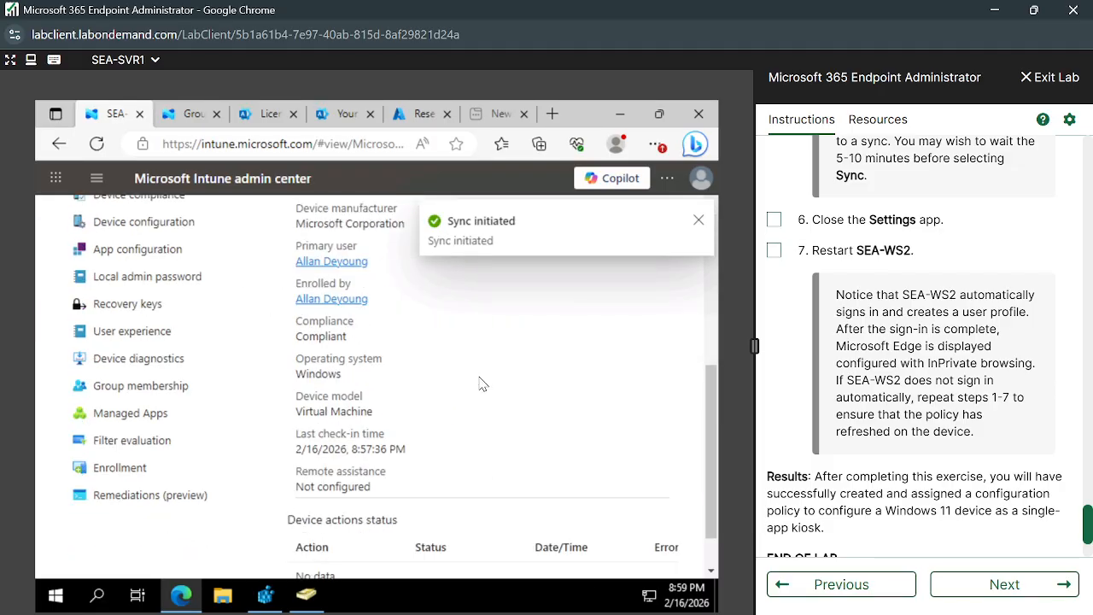
scroll(480, 383, up, 5)
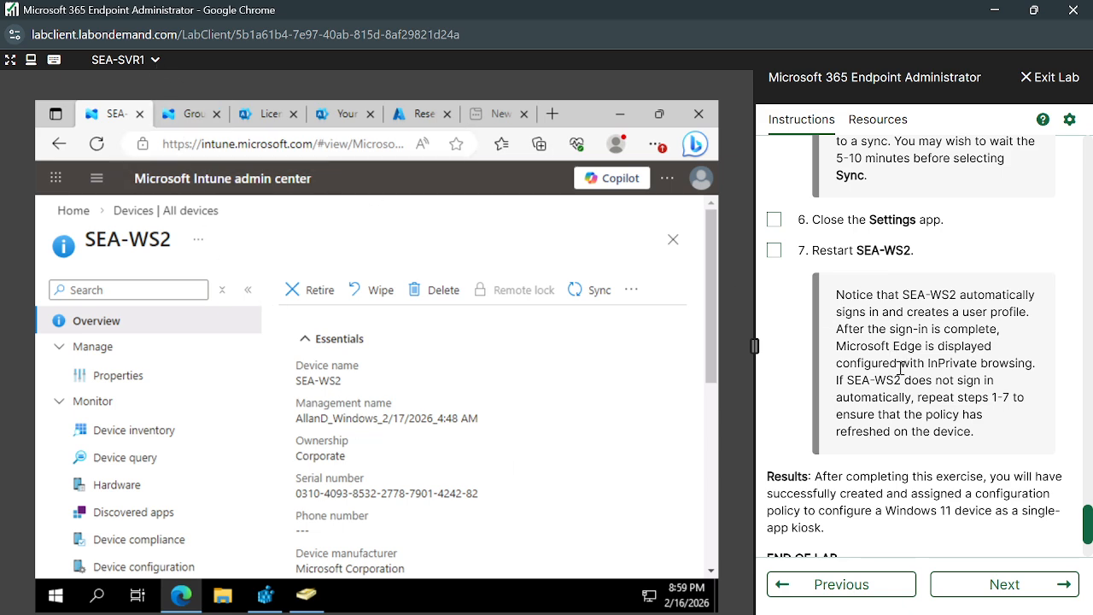
scroll(900, 368, down, 3)
Switch the lab client to SEA-WS2 and enter the Admin password on its sign-in screen.
click(154, 60)
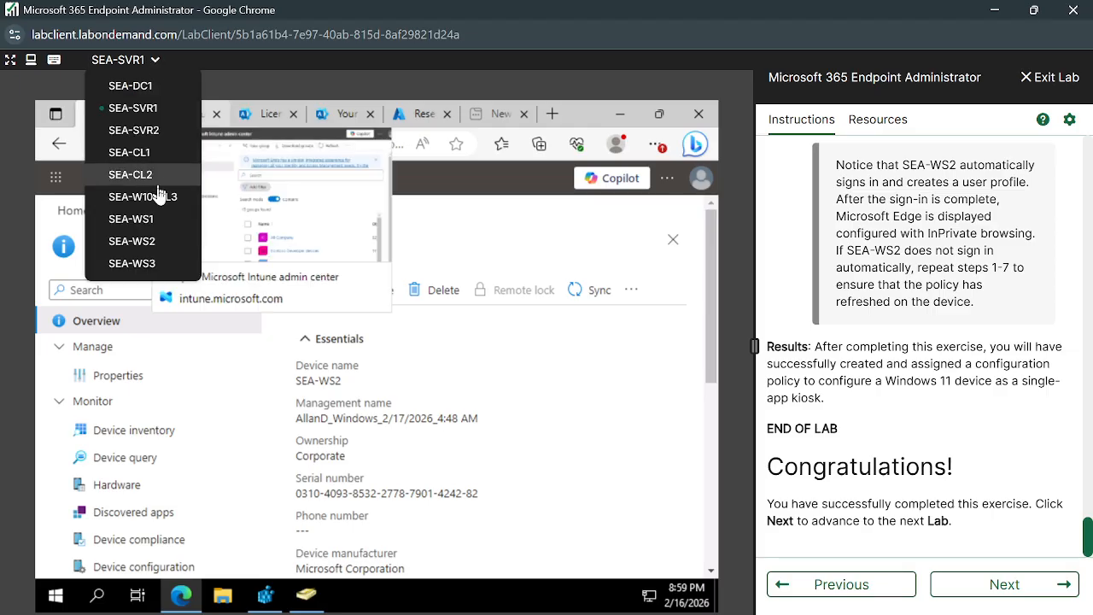
click(141, 242)
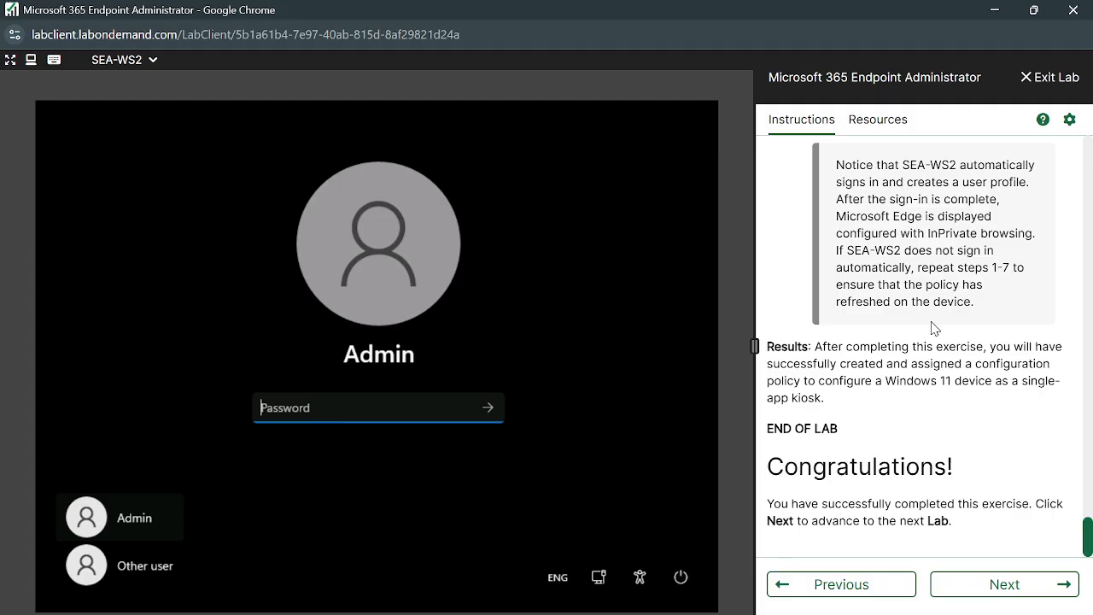
scroll(932, 325, up, 10)
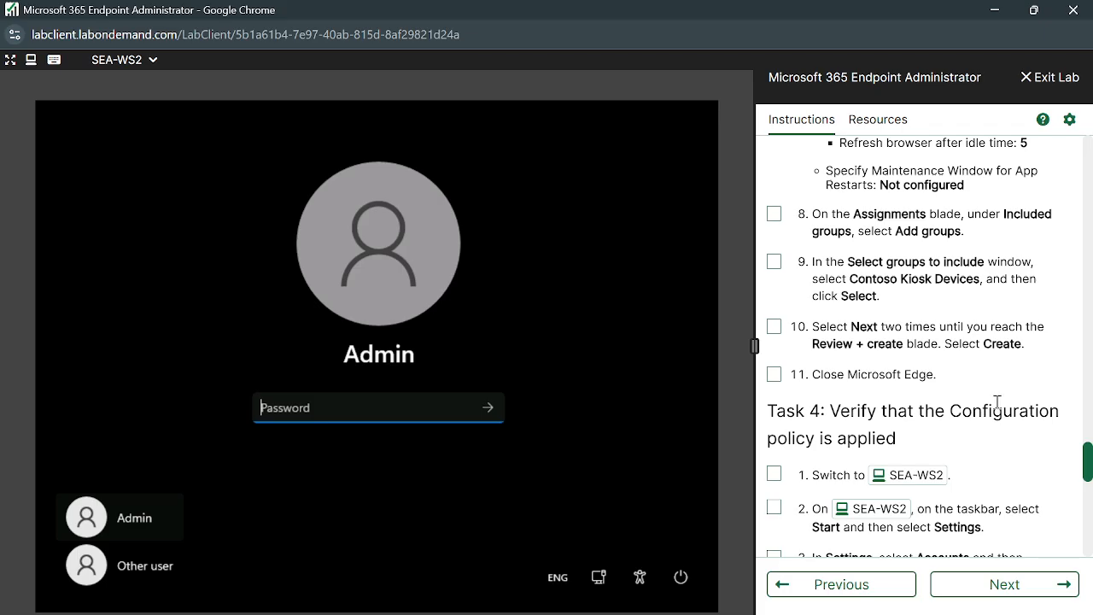
scroll(997, 401, down, 2)
scroll(935, 359, down, 2)
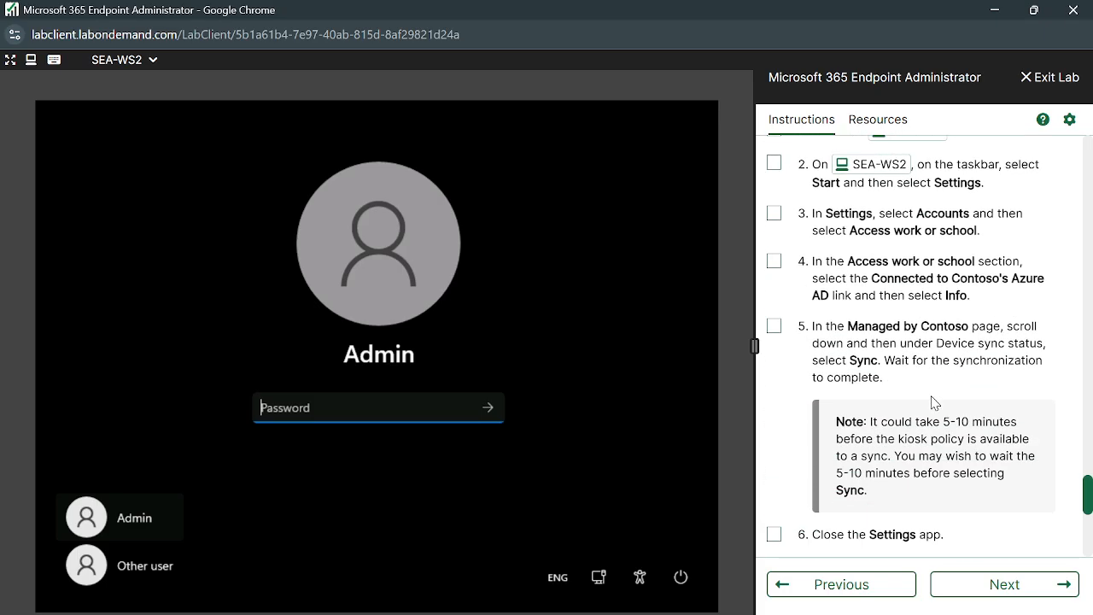
scroll(971, 556, up, 5)
scroll(971, 560, up, 6)
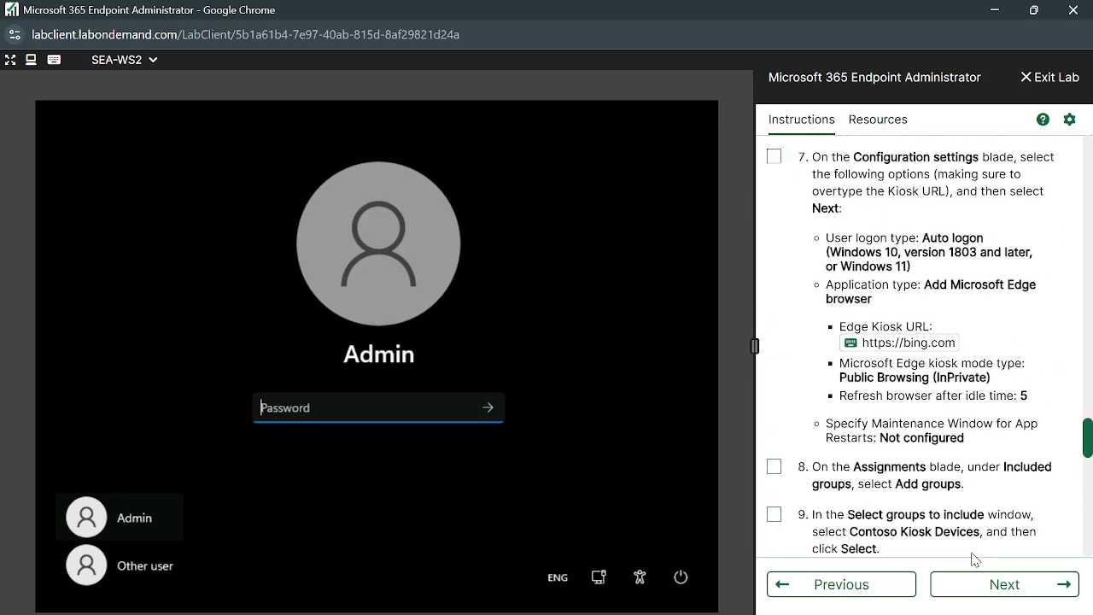
scroll(971, 559, up, 10)
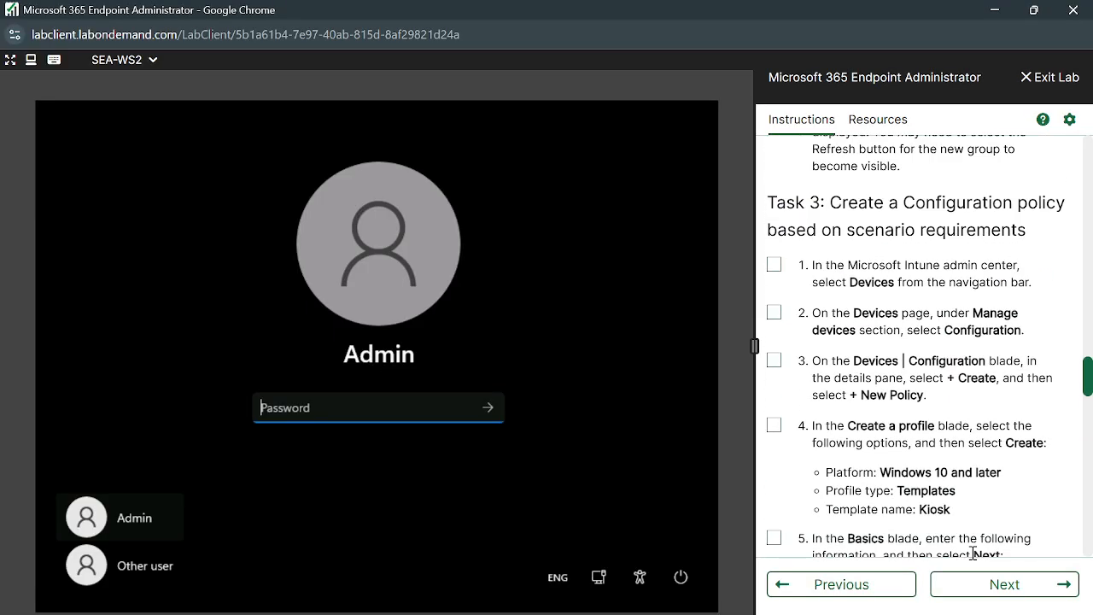
scroll(973, 465, up, 6)
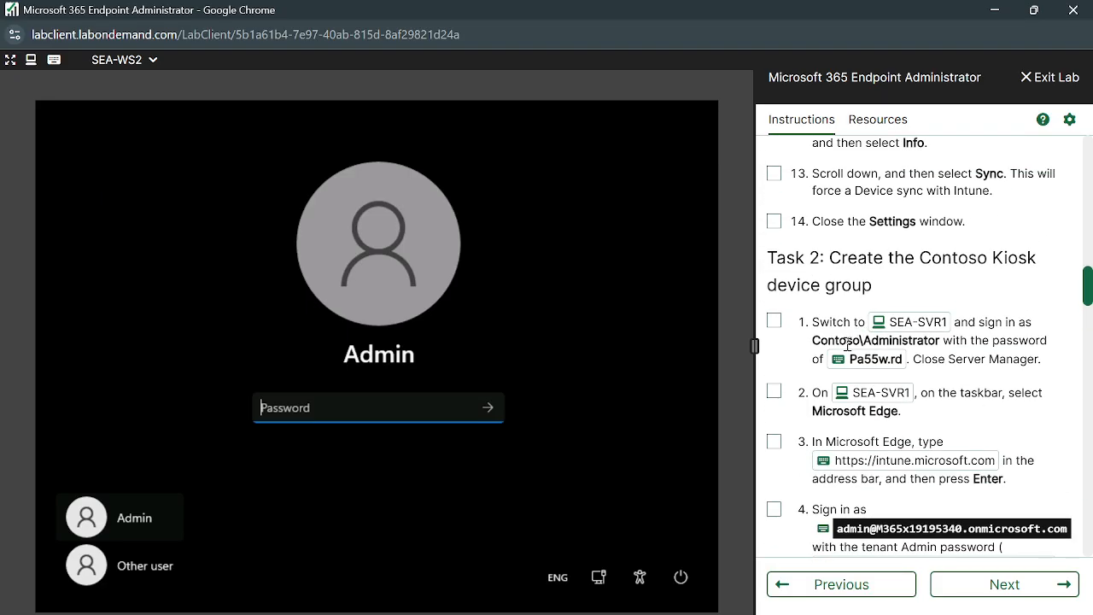
scroll(976, 383, down, 2)
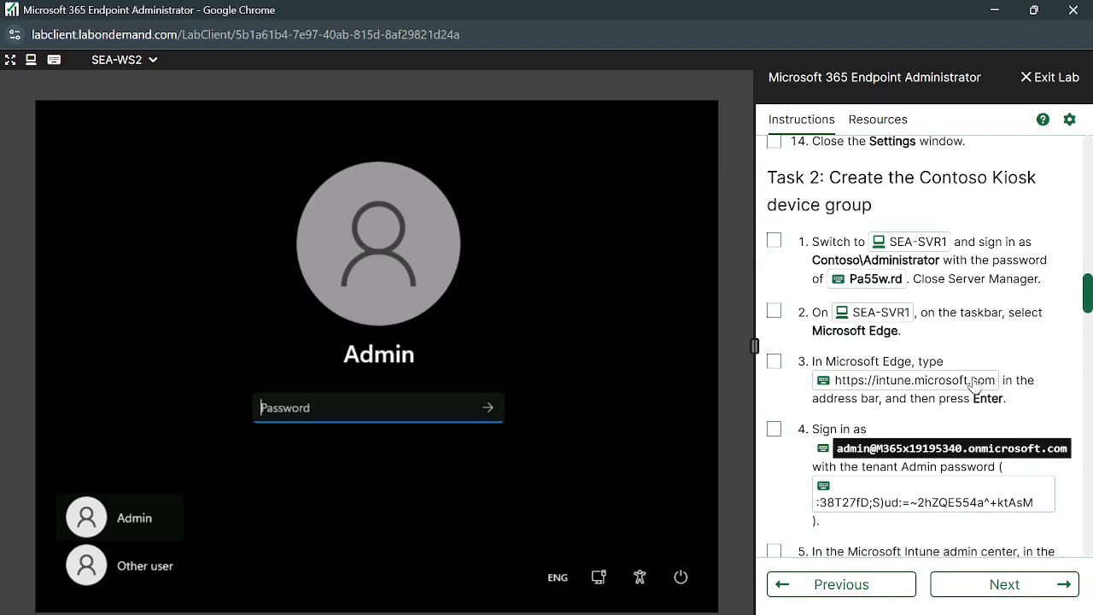
scroll(974, 377, up, 6)
scroll(974, 376, up, 7)
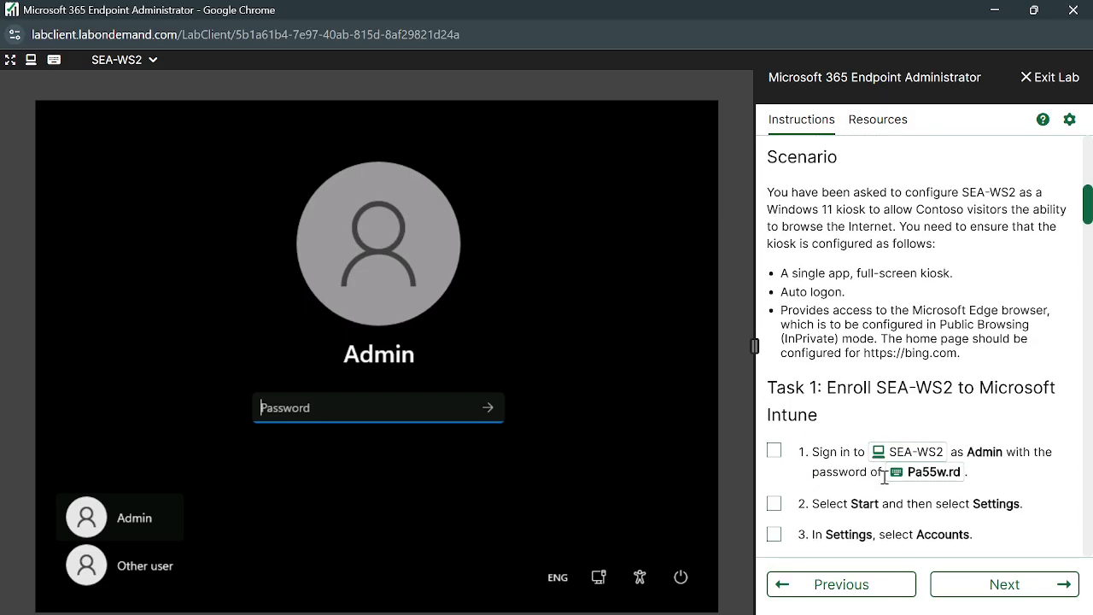
click(896, 475)
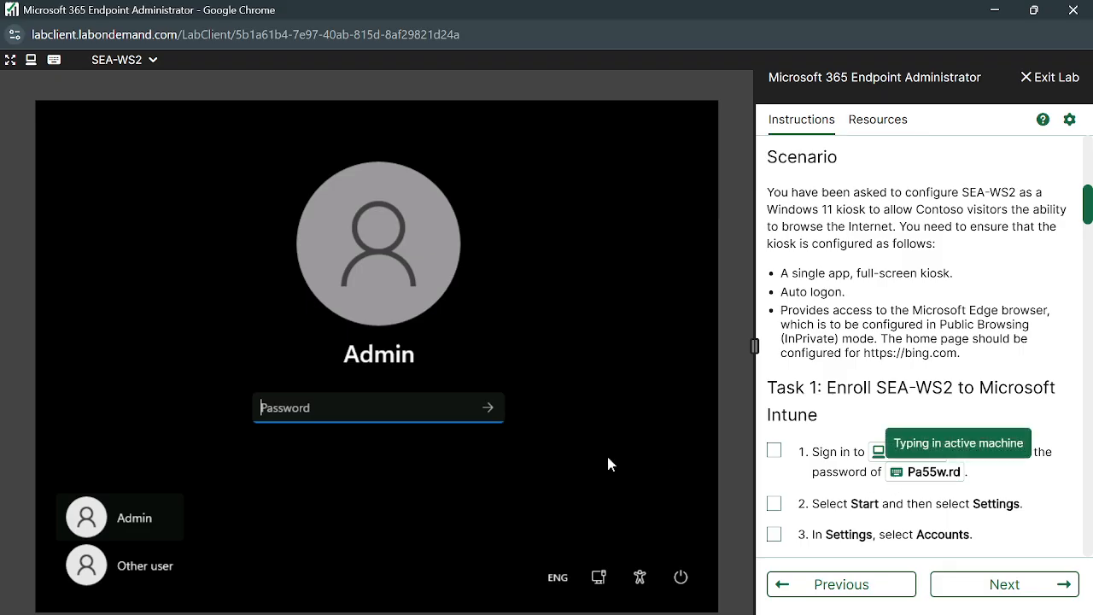
click(490, 408)
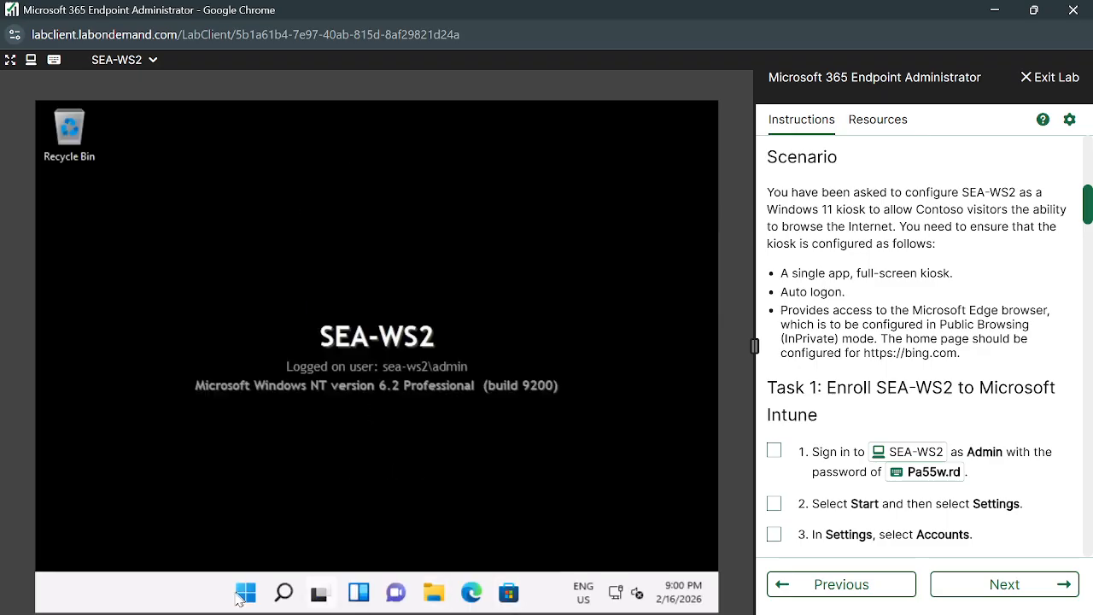
Open the Contoso account's Managed by Contoso info page from Access work or school settings.
click(245, 592)
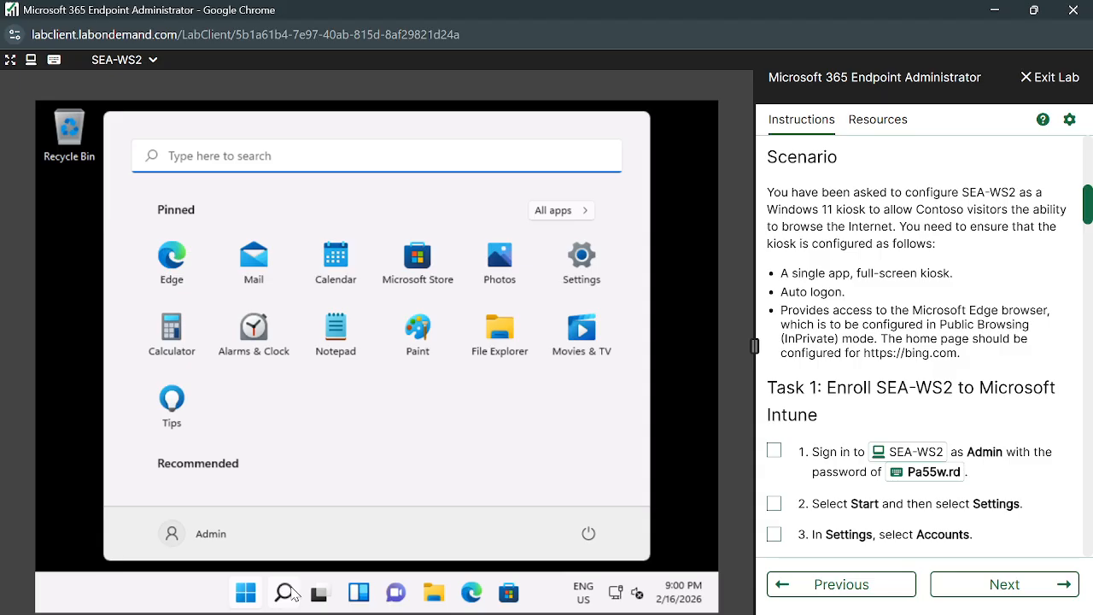
text(a)
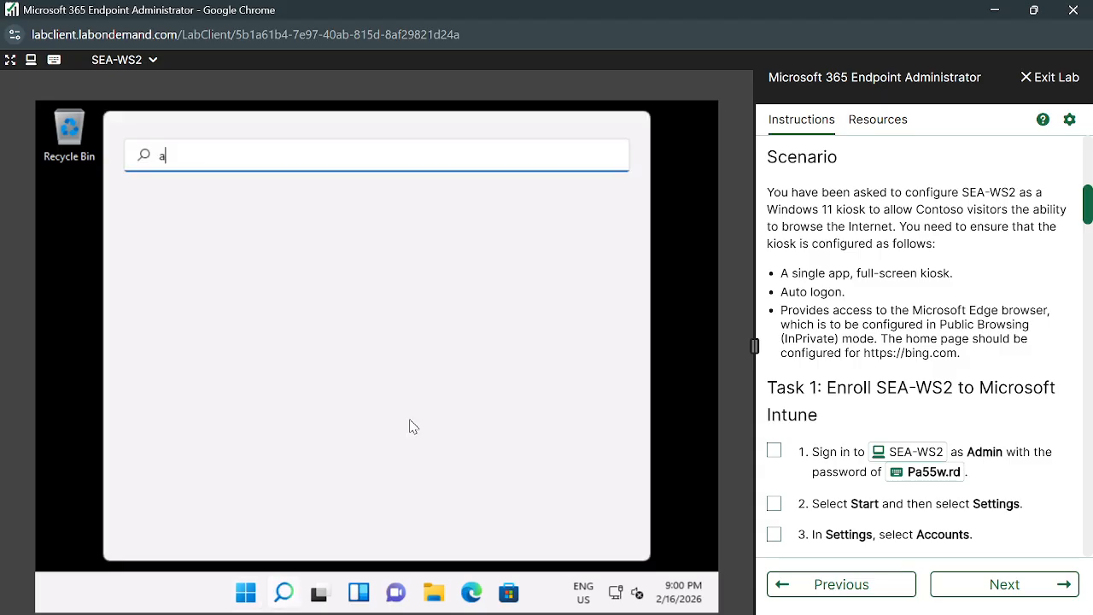
text(cce)
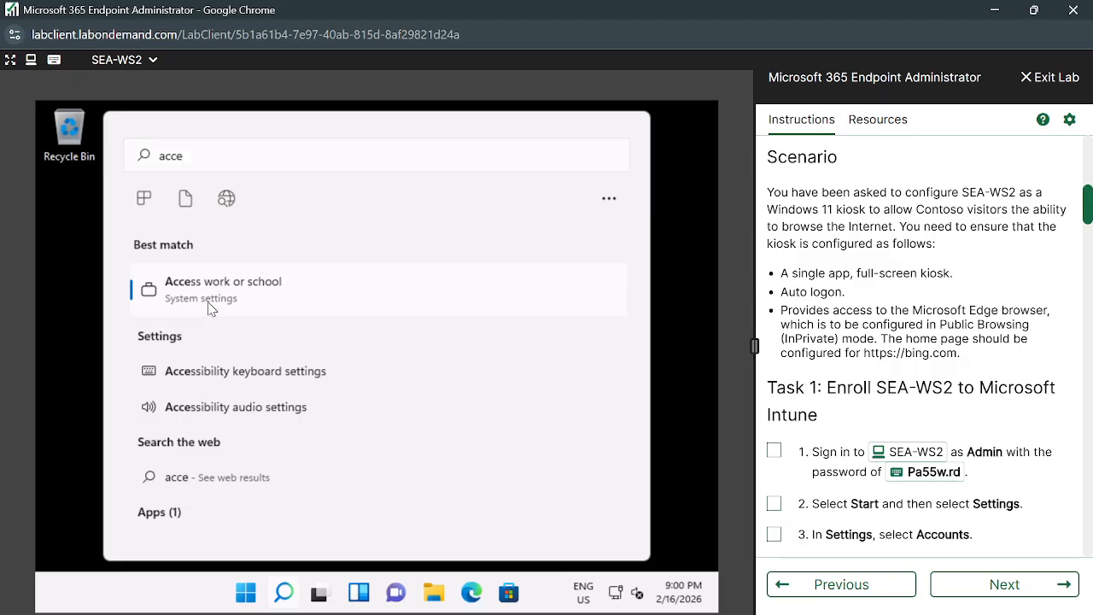
click(210, 309)
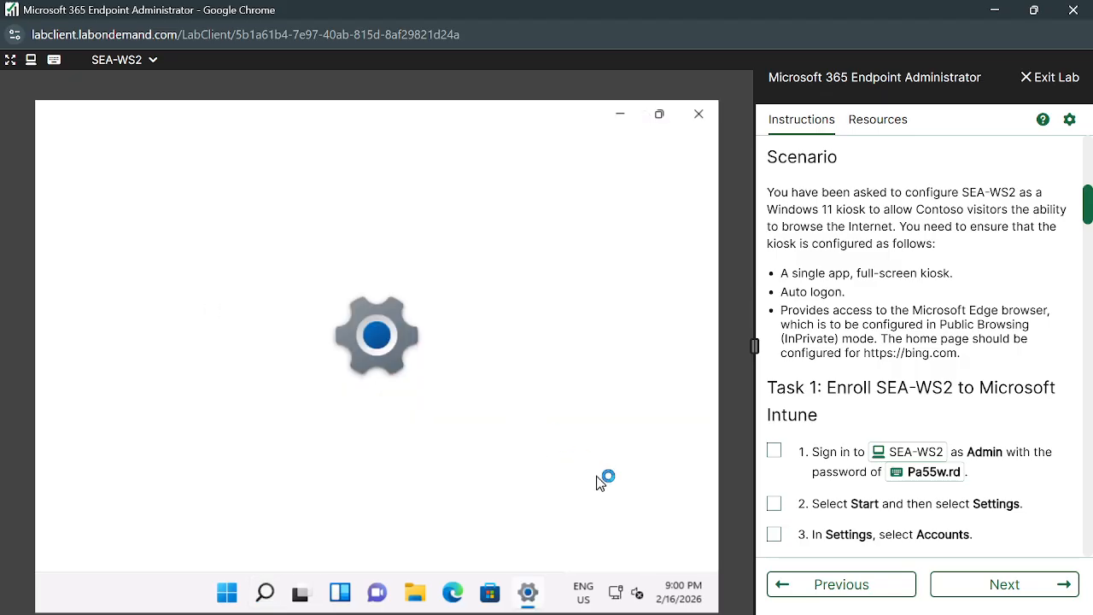
scroll(594, 368, down, 3)
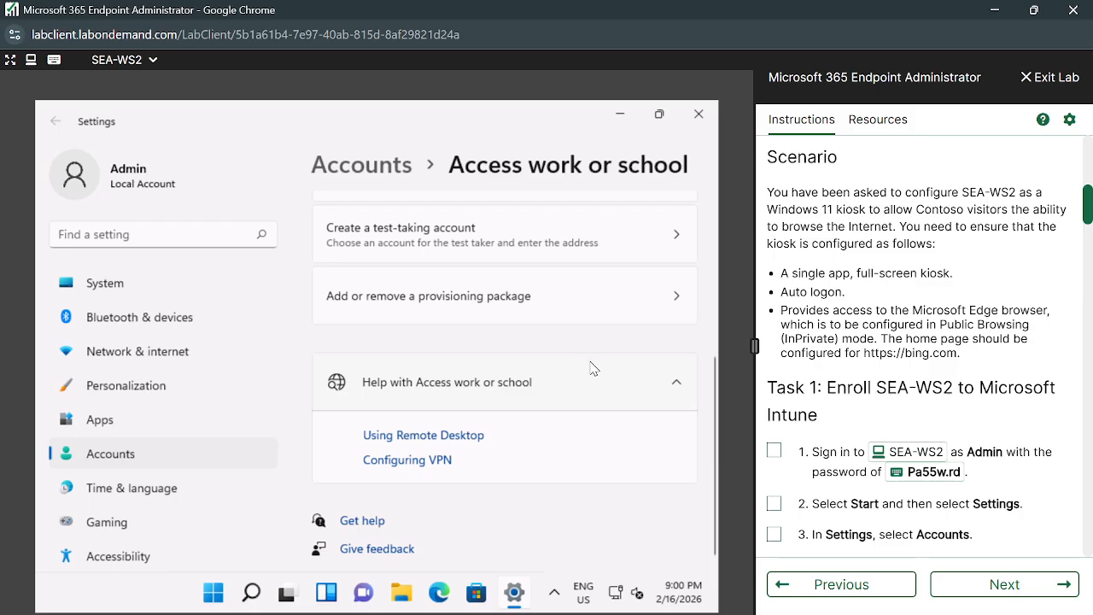
scroll(594, 368, up, 5)
click(681, 351)
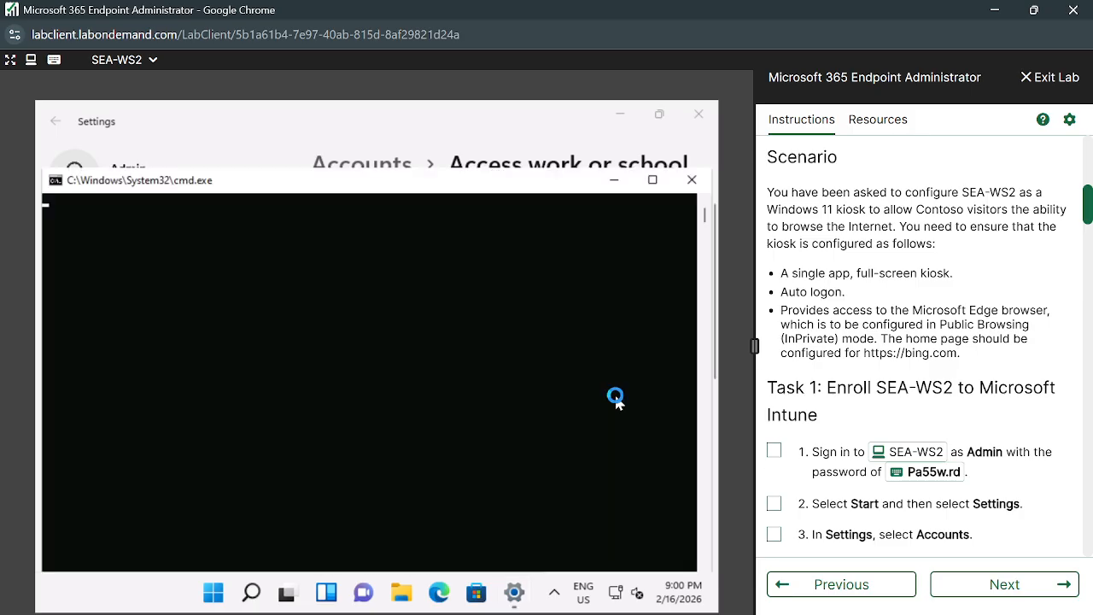
click(603, 390)
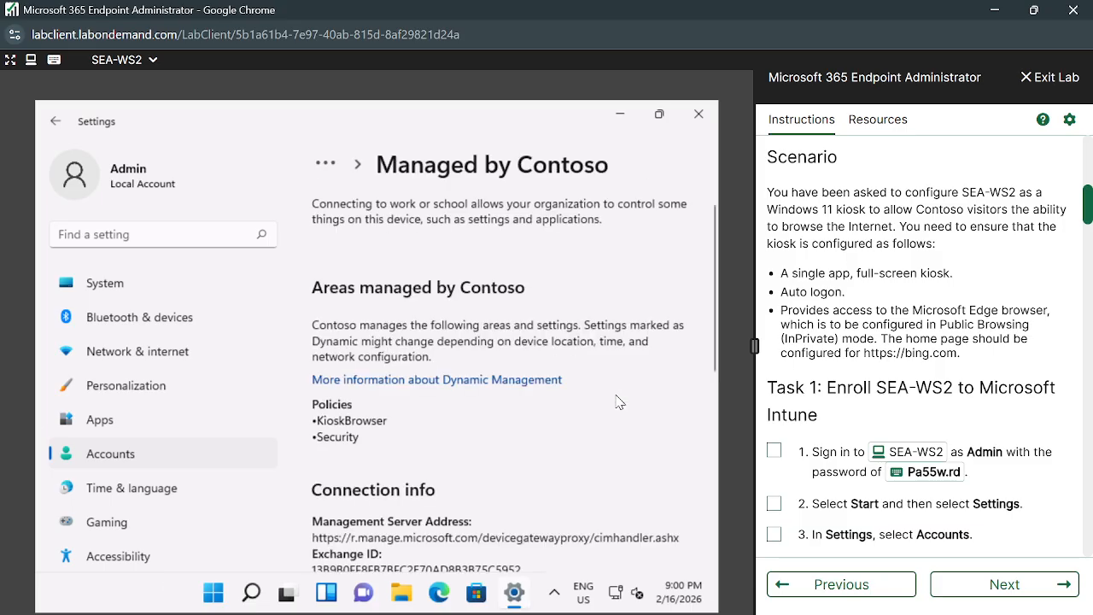
Check the listed KioskBrowser and Security policies, sync the device, then close Settings.
scroll(459, 449, down, 5)
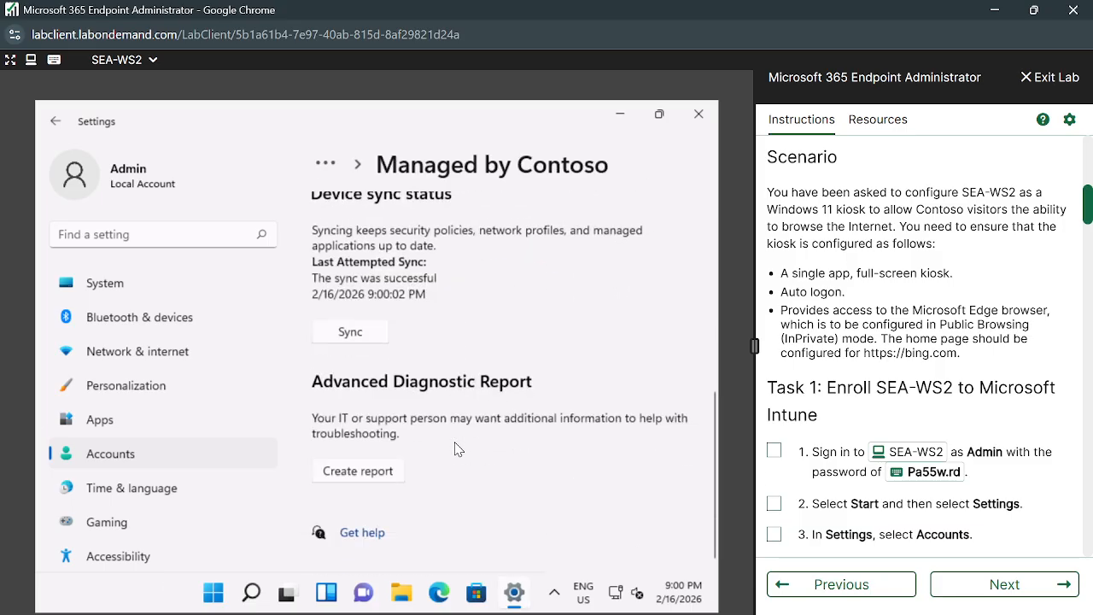
scroll(458, 449, up, 5)
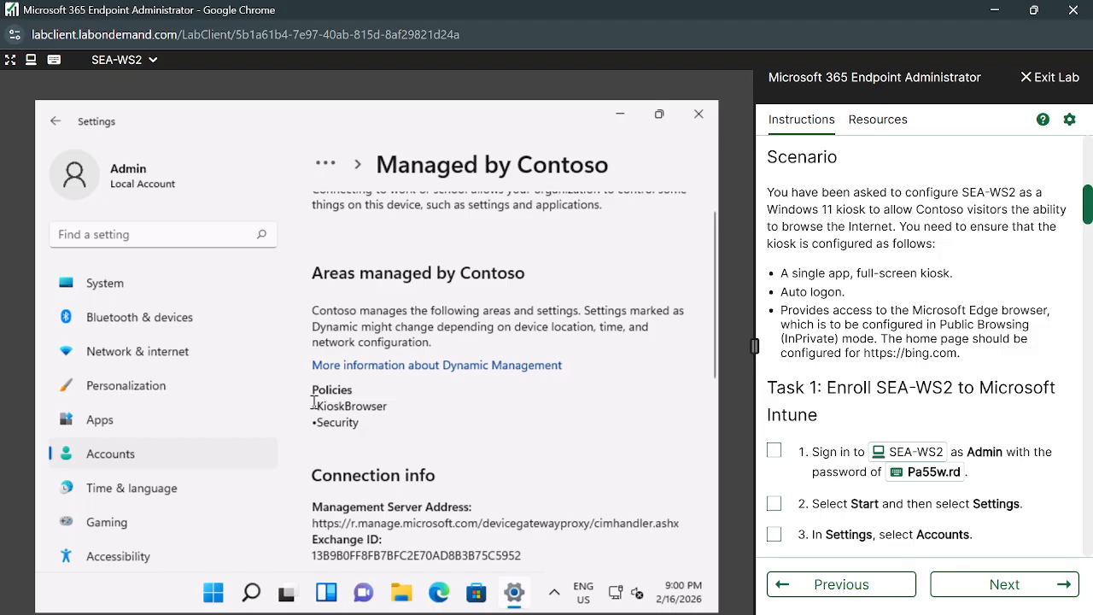
drag(314, 403, 359, 413)
click(388, 438)
scroll(388, 438, down, 1)
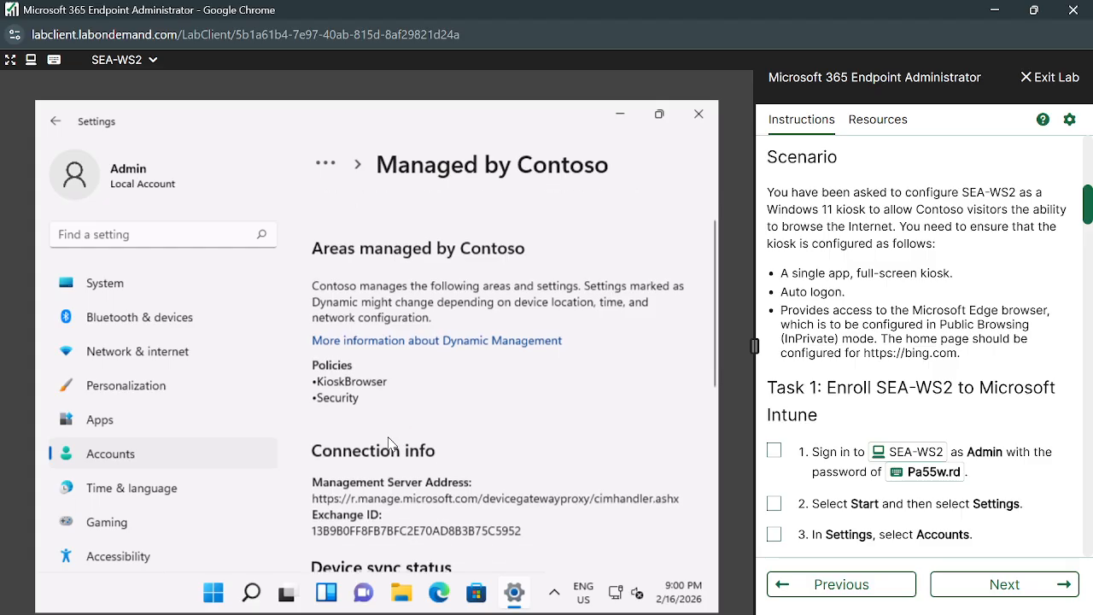
scroll(389, 442, down, 2)
click(355, 505)
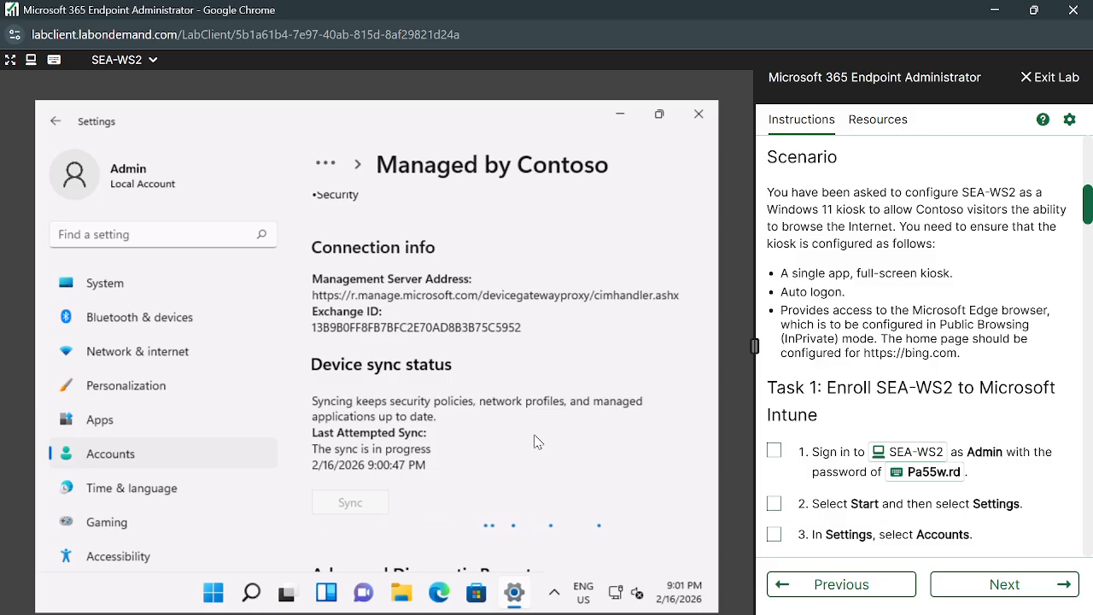
scroll(536, 440, up, 1)
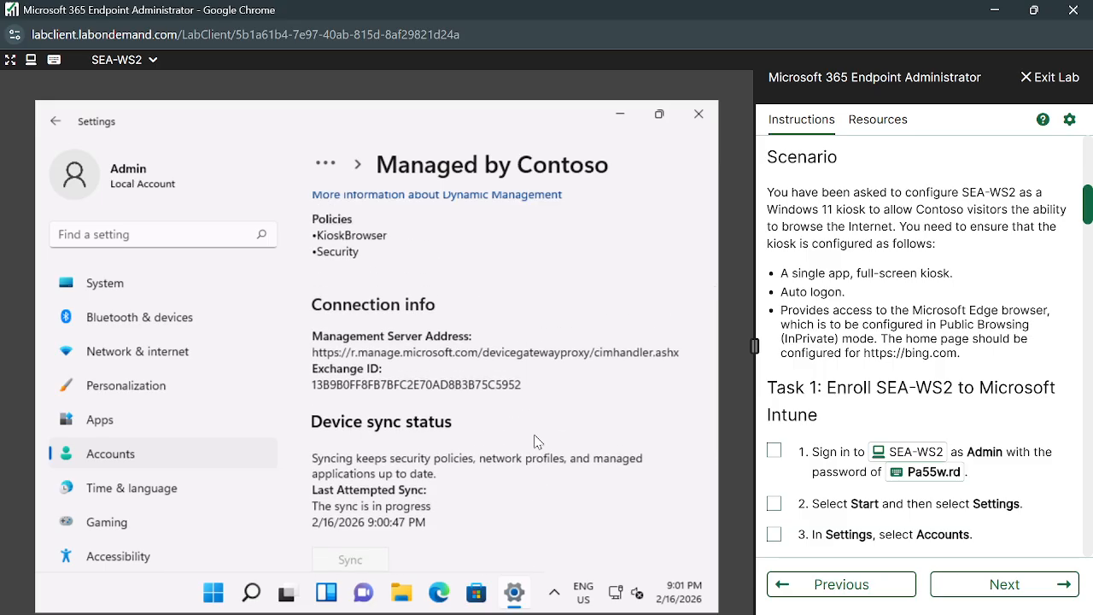
scroll(536, 440, up, 1)
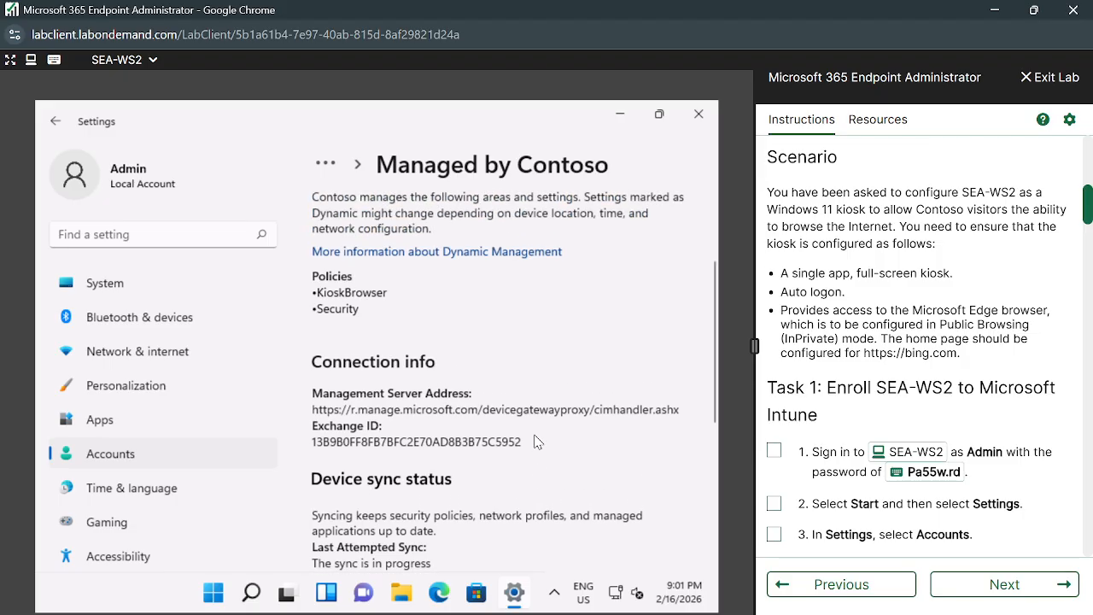
scroll(532, 401, up, 2)
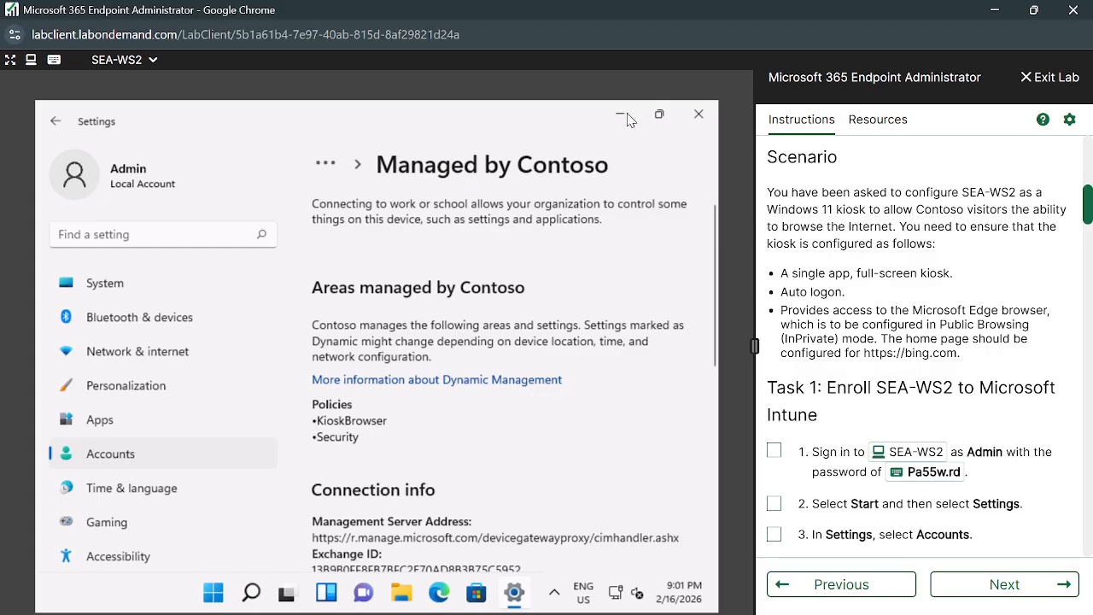
click(698, 115)
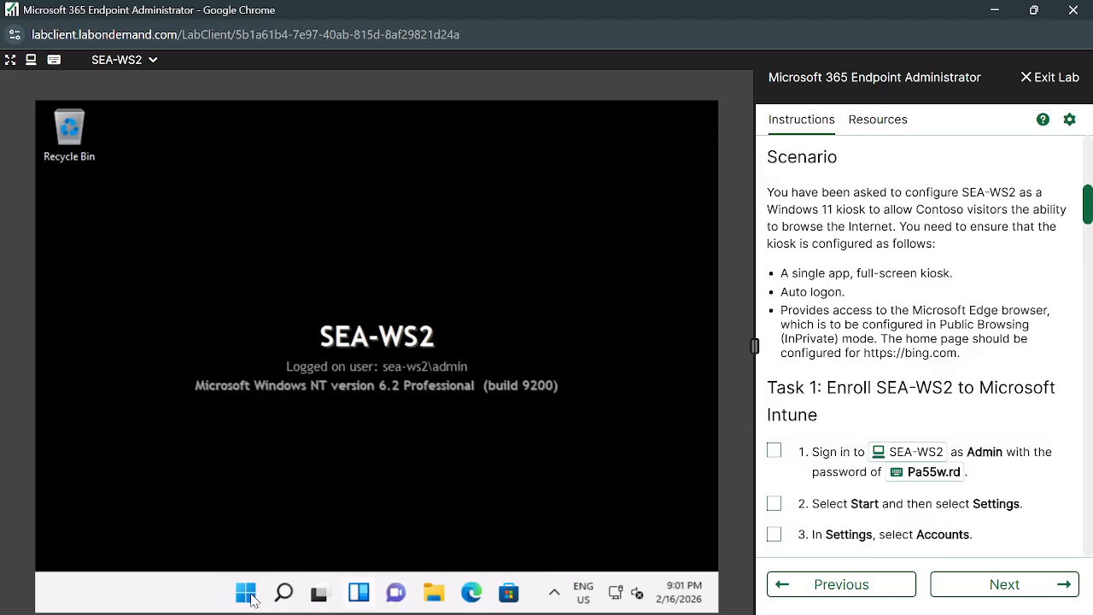
Restart SEA-WS2 from the Start menu power button.
click(249, 596)
click(600, 545)
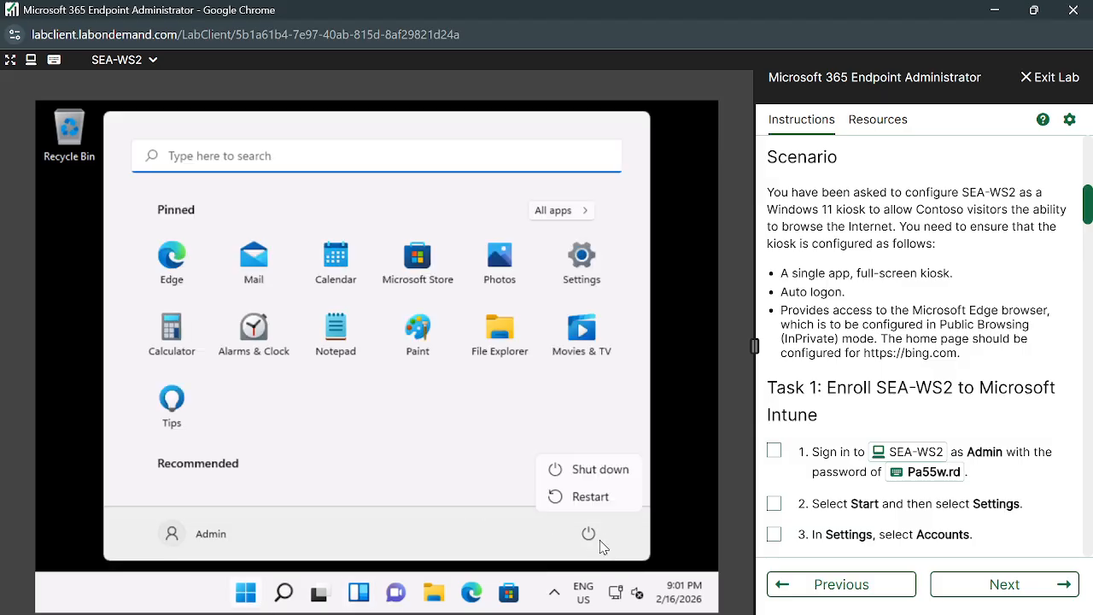
click(590, 496)
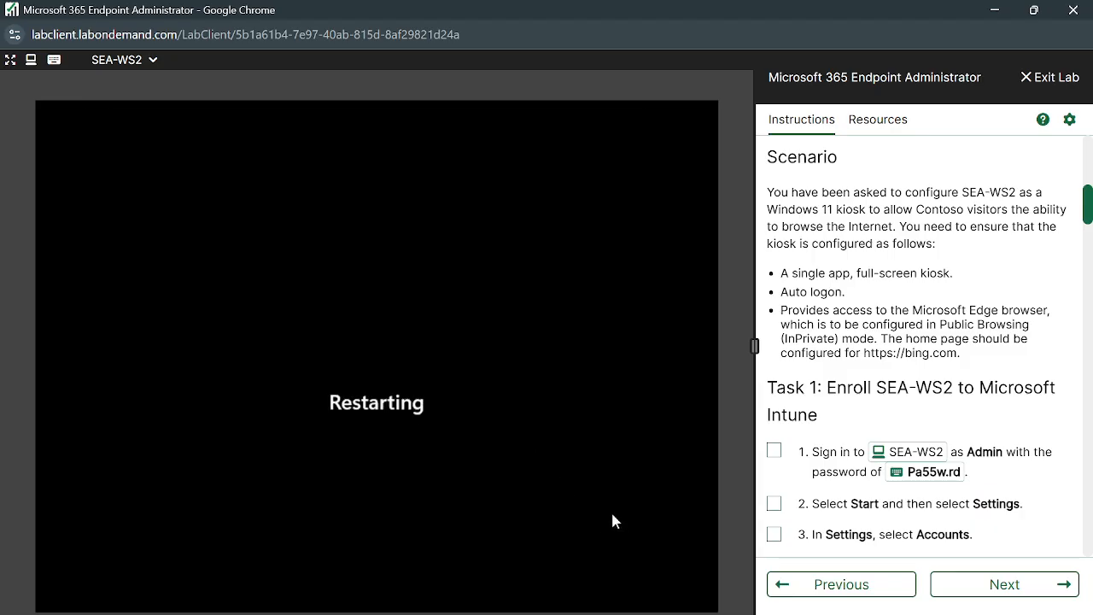
scroll(870, 427, down, 15)
scroll(870, 426, down, 20)
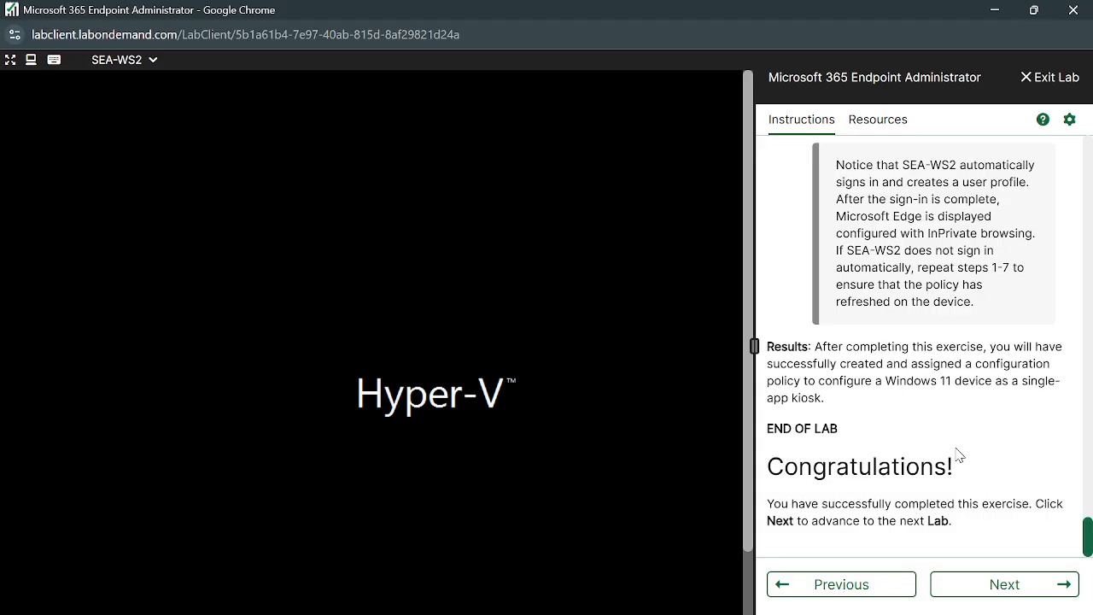
Advance the lab instructions to Practice Lab 0303 on iOS and iPadOS Wi-Fi settings.
click(1037, 588)
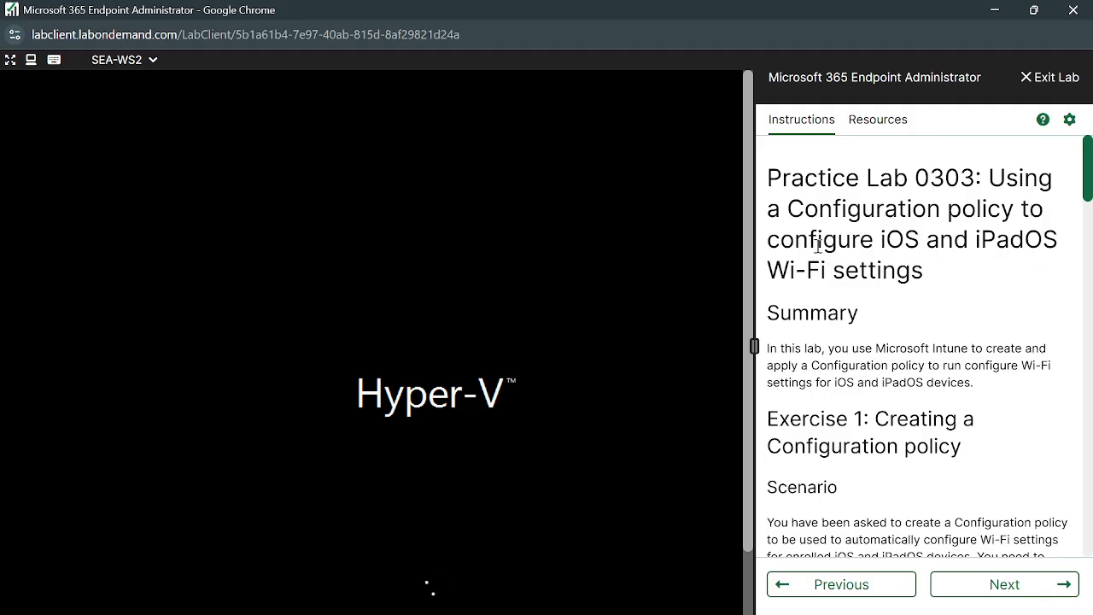
drag(771, 241, 944, 271)
click(907, 320)
scroll(960, 380, down, 1)
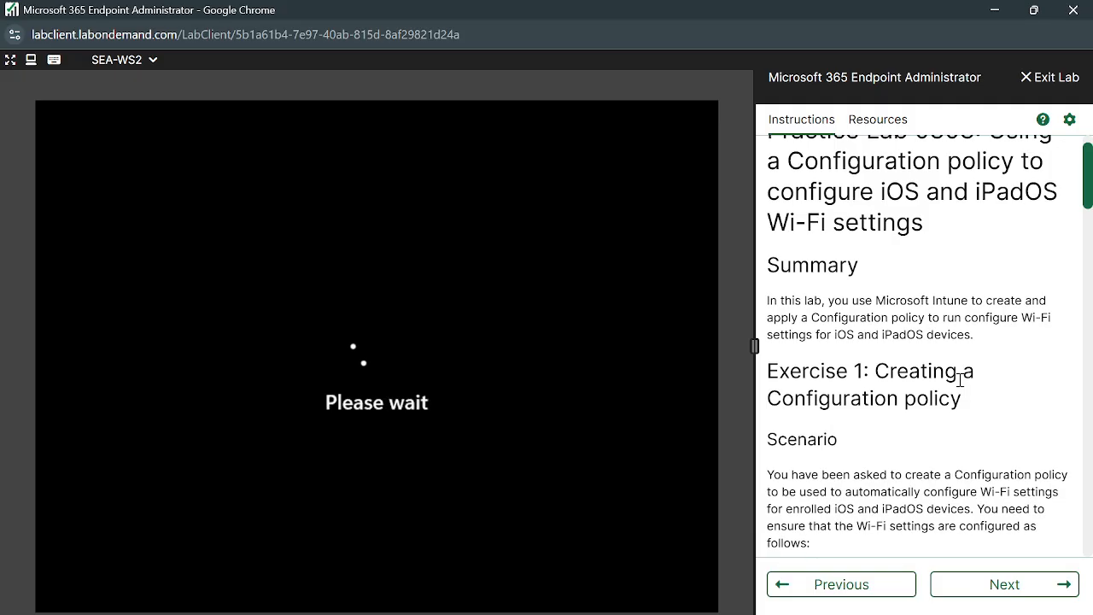
scroll(972, 357, up, 1)
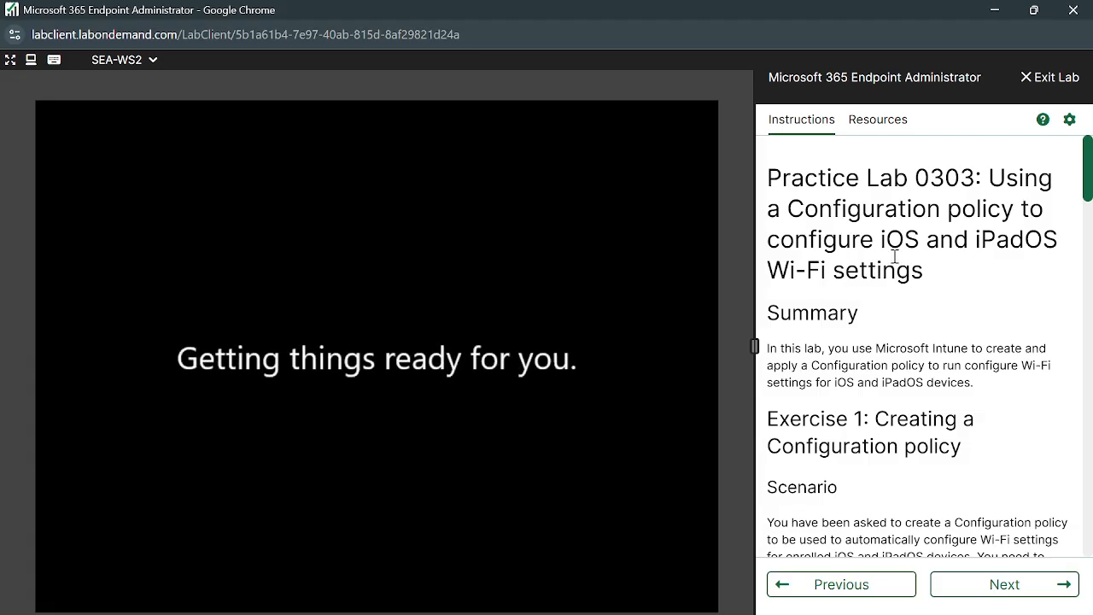
scroll(820, 237, down, 1)
scroll(948, 291, down, 1)
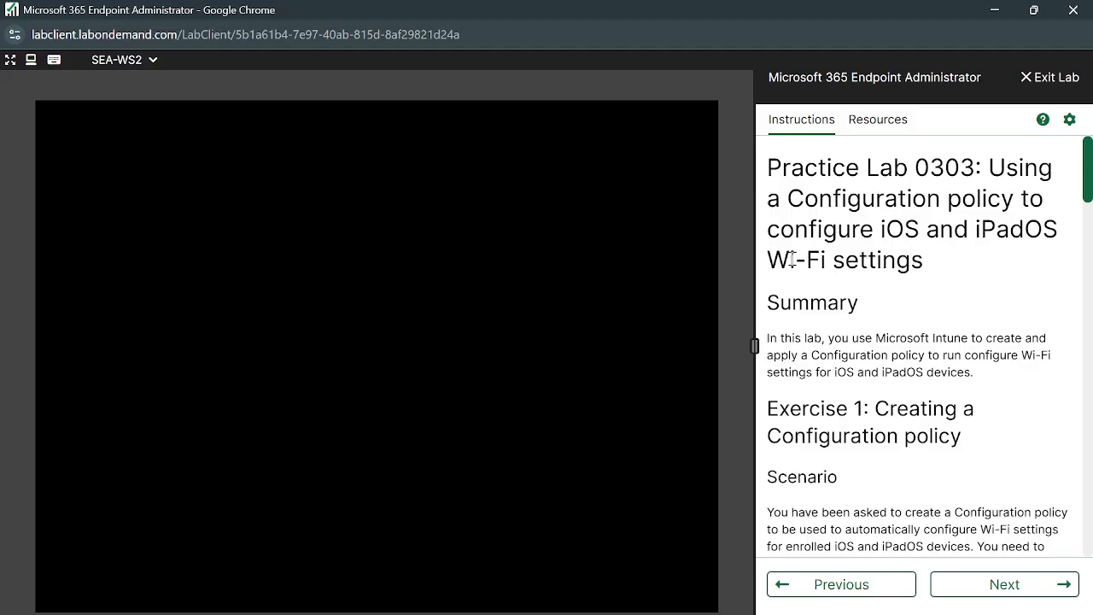
drag(881, 228, 976, 262)
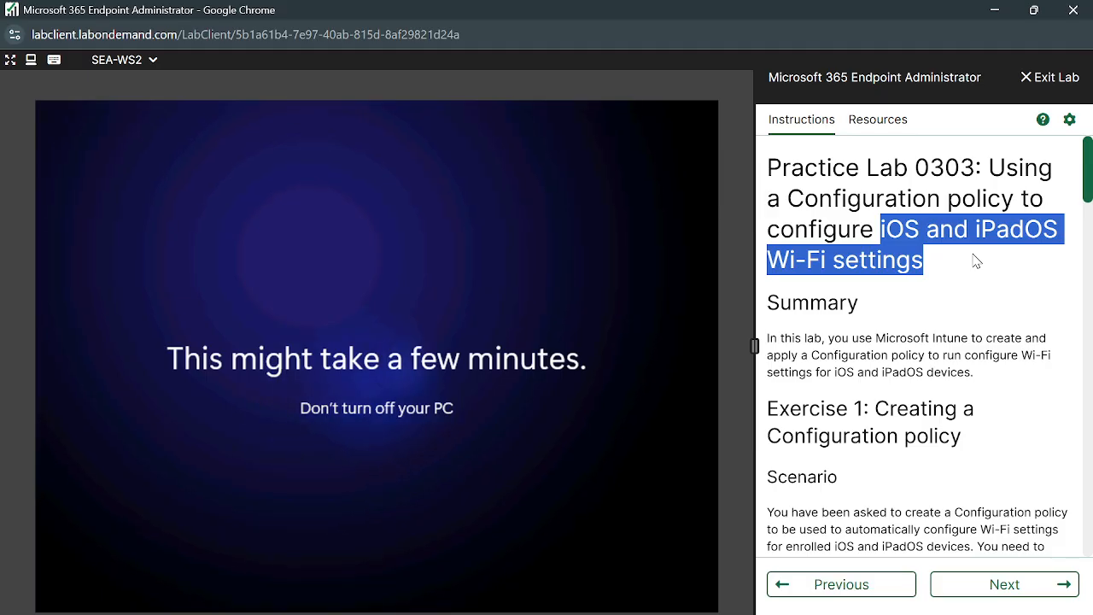
Read the Wi-Fi settings scenario and scroll down to Task 1.
scroll(918, 512, down, 3)
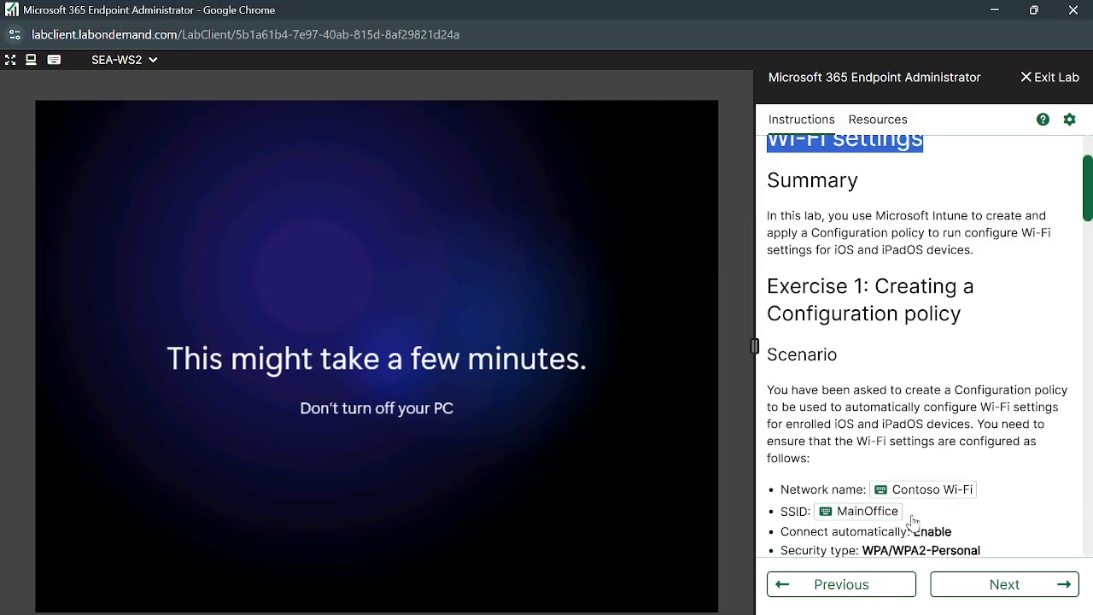
scroll(832, 418, down, 1)
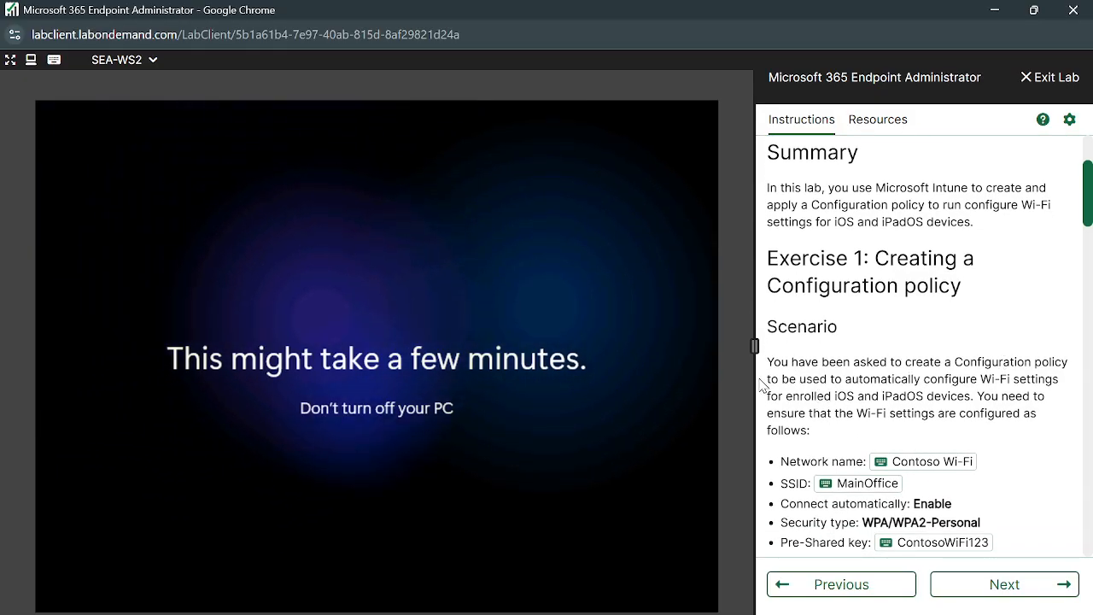
drag(767, 381, 976, 398)
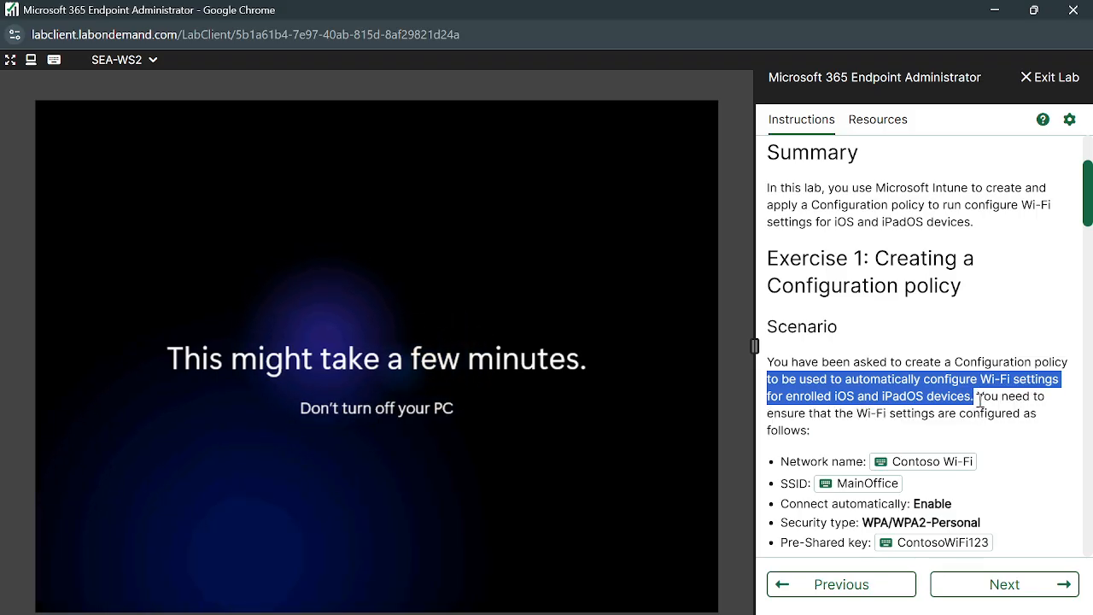
click(803, 420)
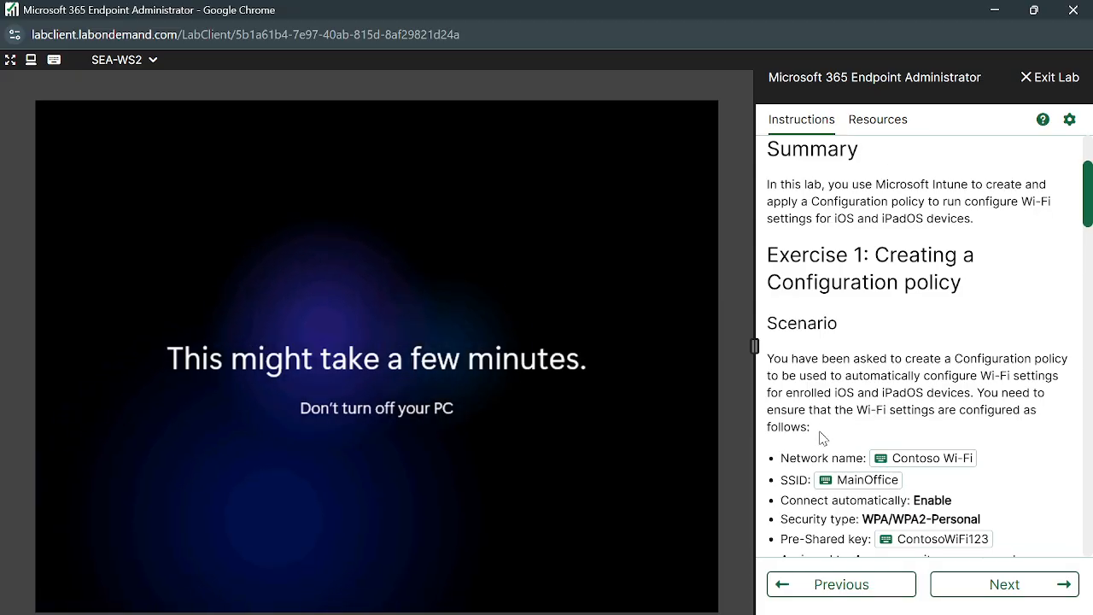
scroll(910, 519, down, 1)
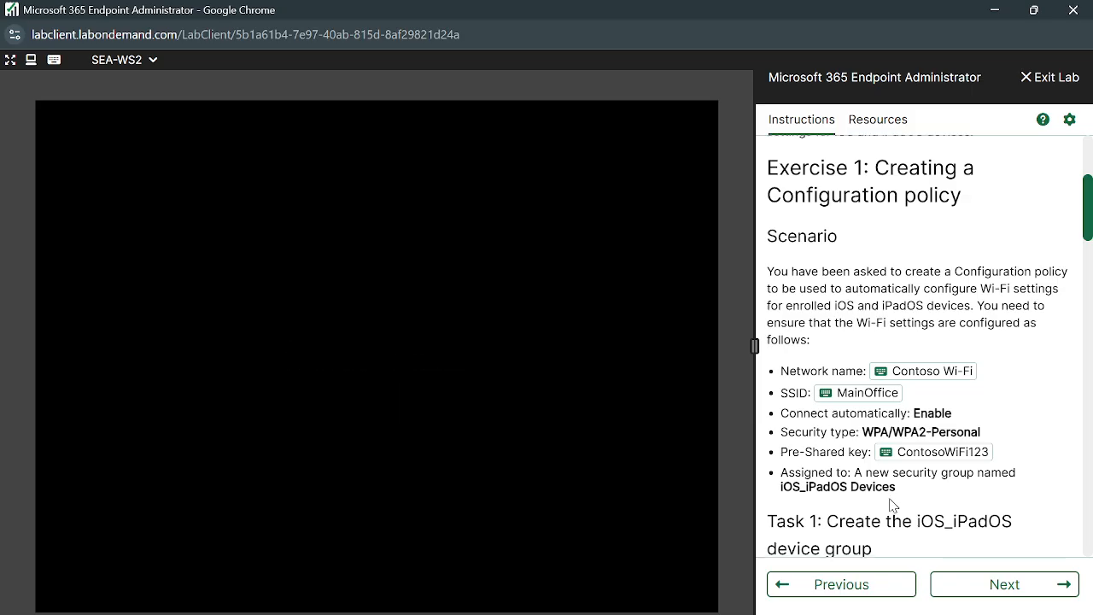
scroll(892, 506, down, 1)
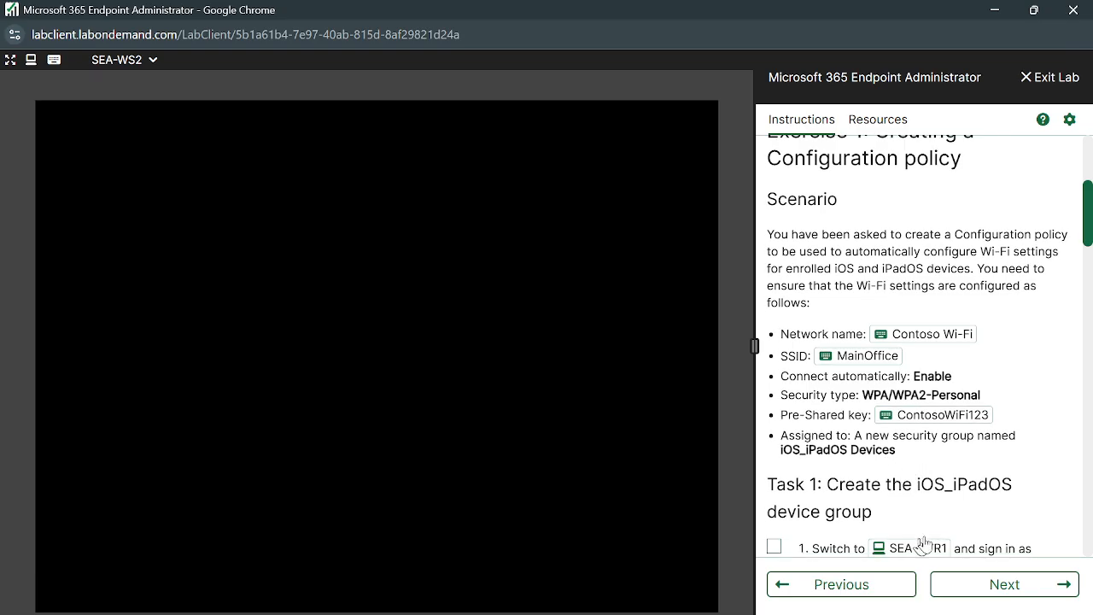
scroll(930, 475, down, 2)
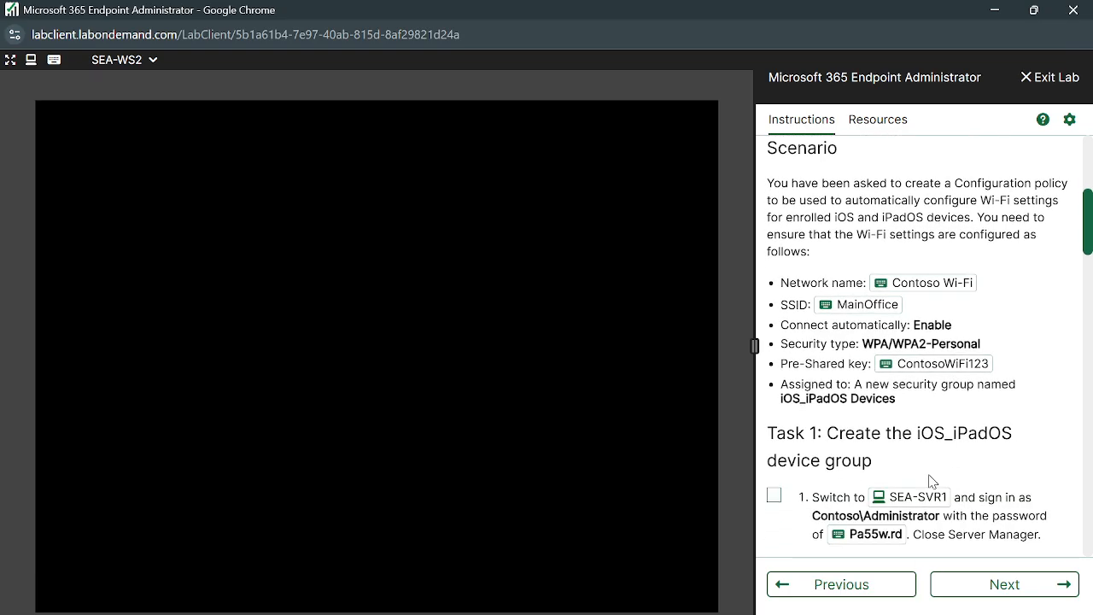
scroll(896, 453, down, 1)
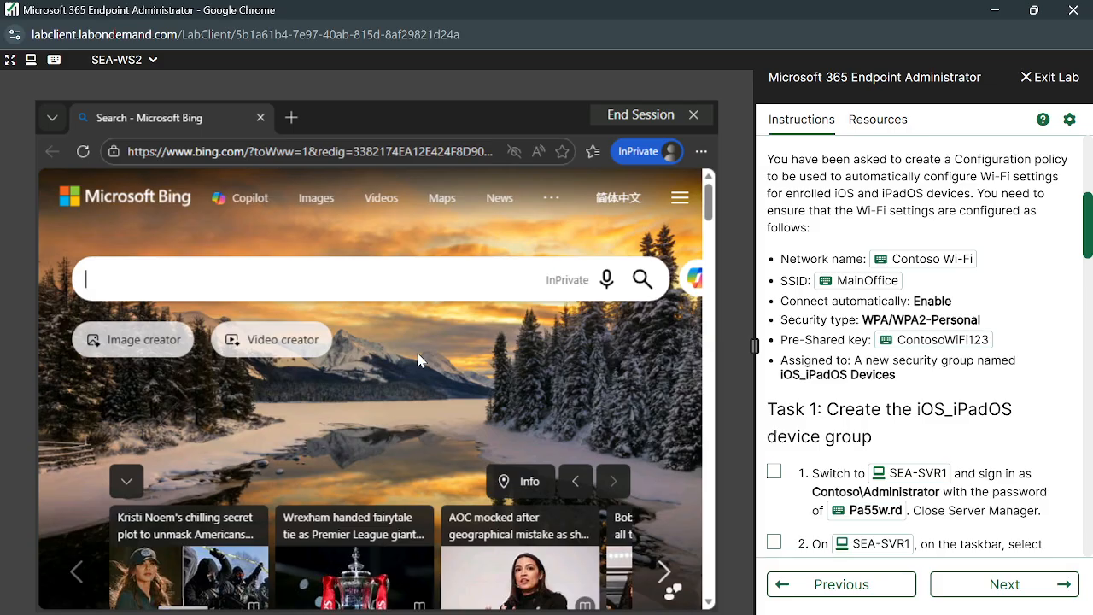
Close the Bing tab in the Edge kiosk browser so it reloads a fresh Bing page.
scroll(425, 365, down, 1)
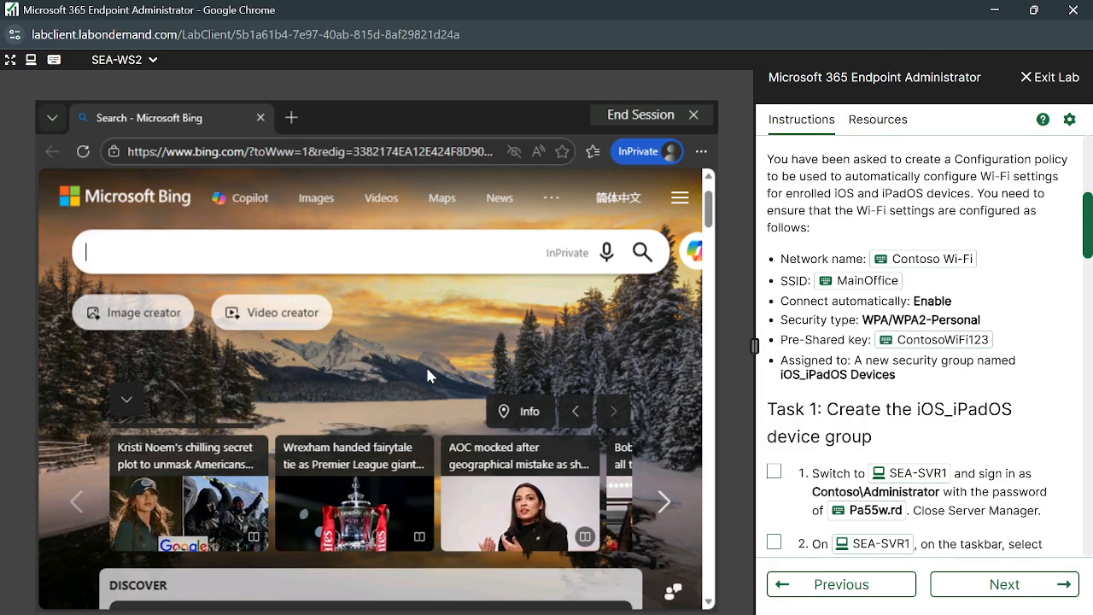
scroll(427, 367, down, 1)
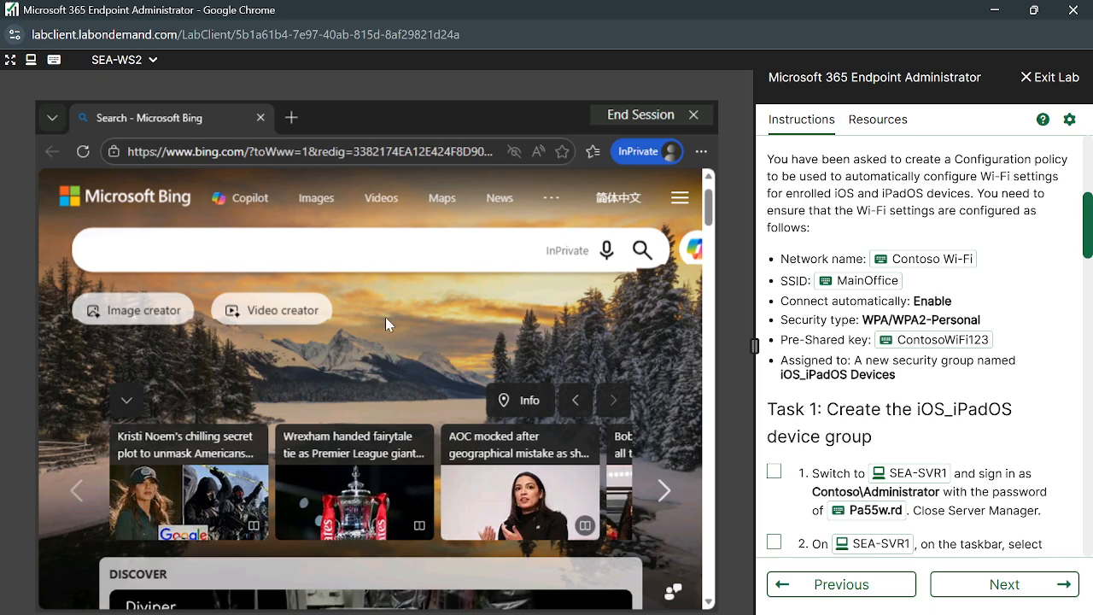
scroll(429, 373, up, 1)
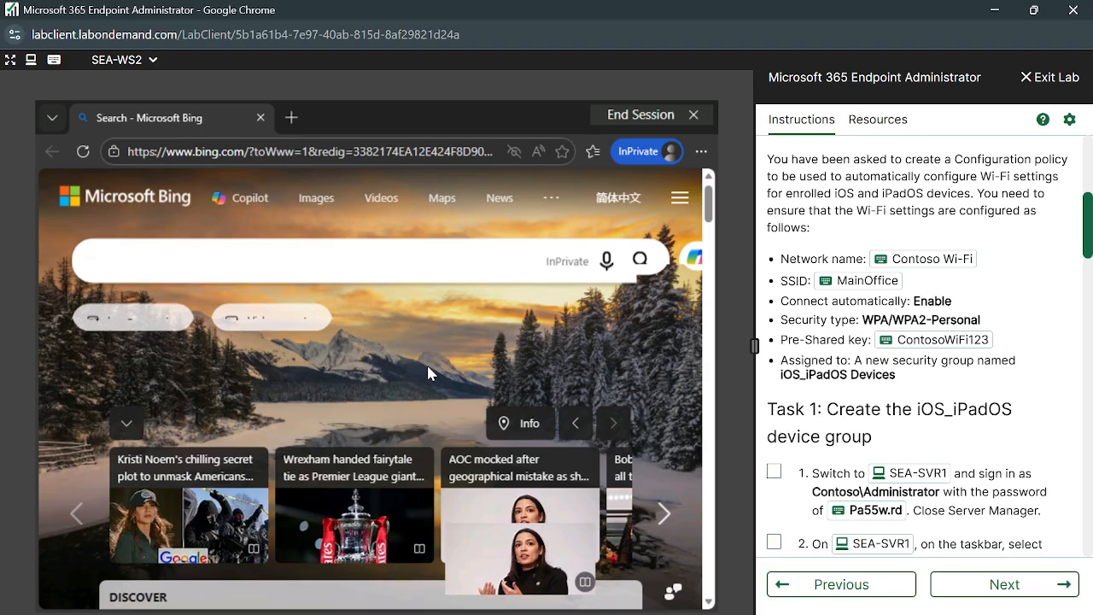
scroll(429, 373, down, 2)
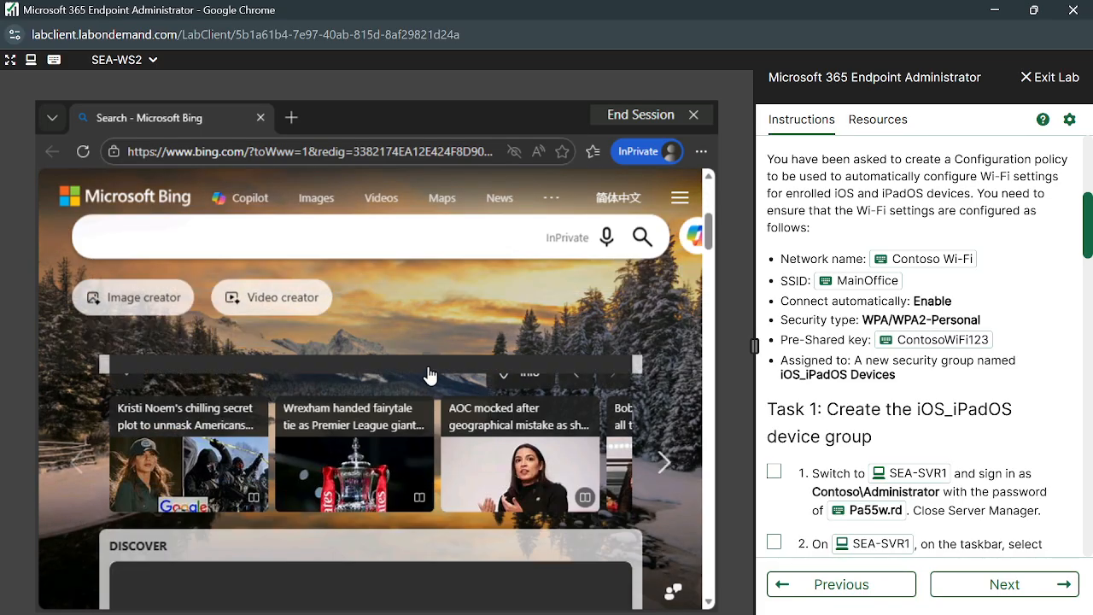
scroll(429, 373, up, 2)
scroll(428, 374, down, 4)
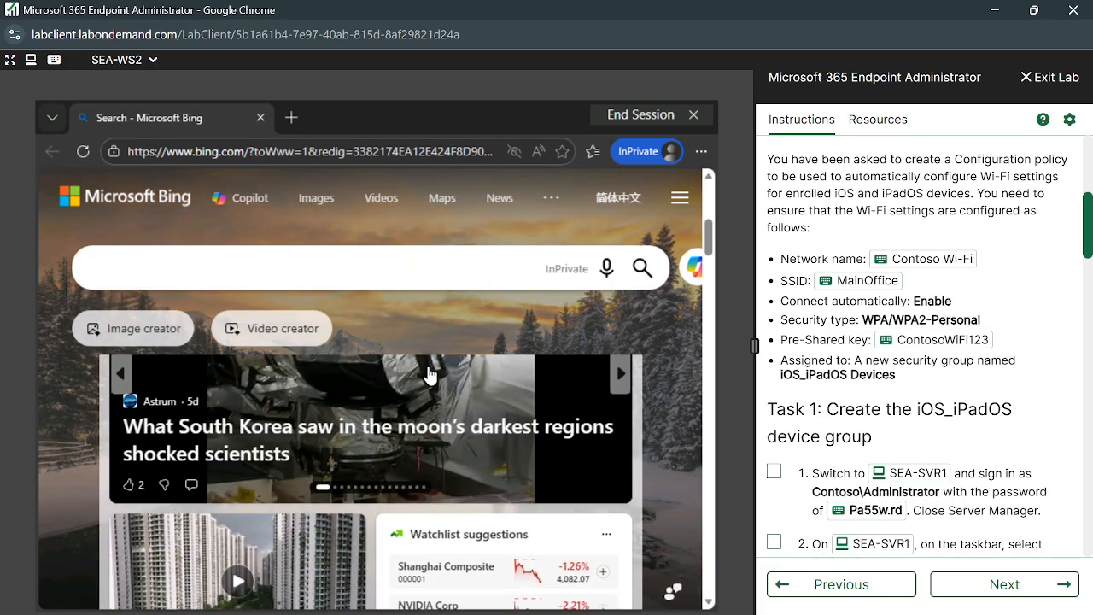
scroll(429, 373, down, 6)
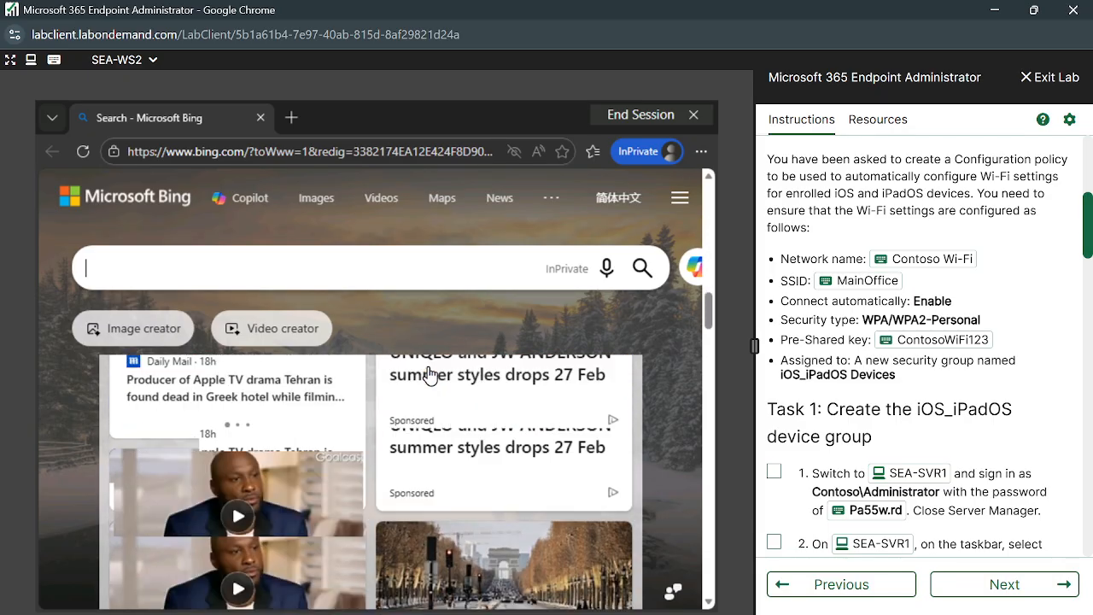
scroll(428, 376, down, 8)
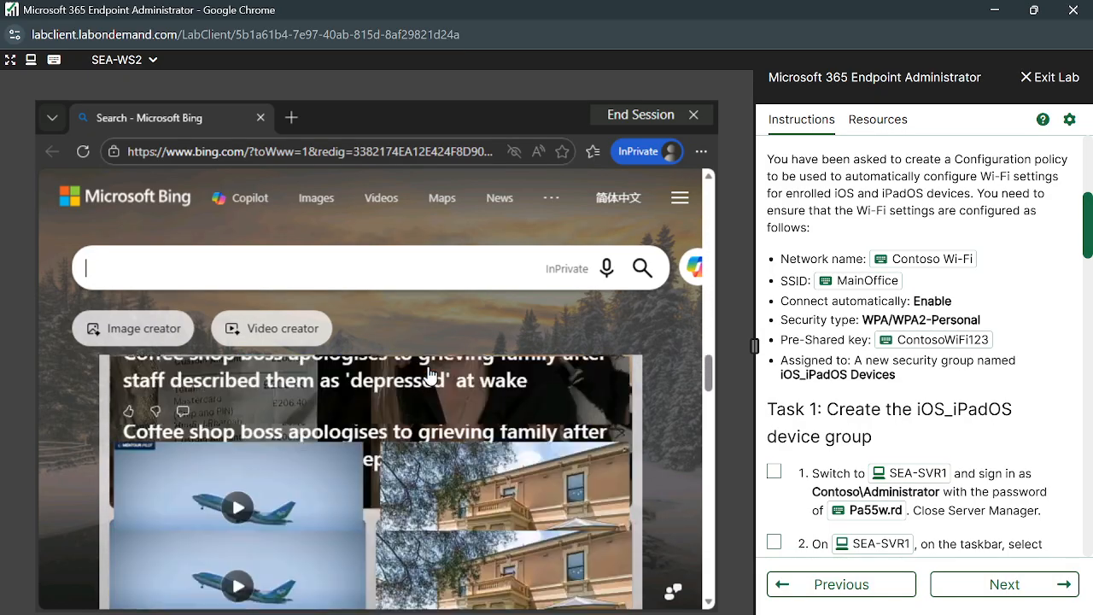
scroll(430, 372, down, 8)
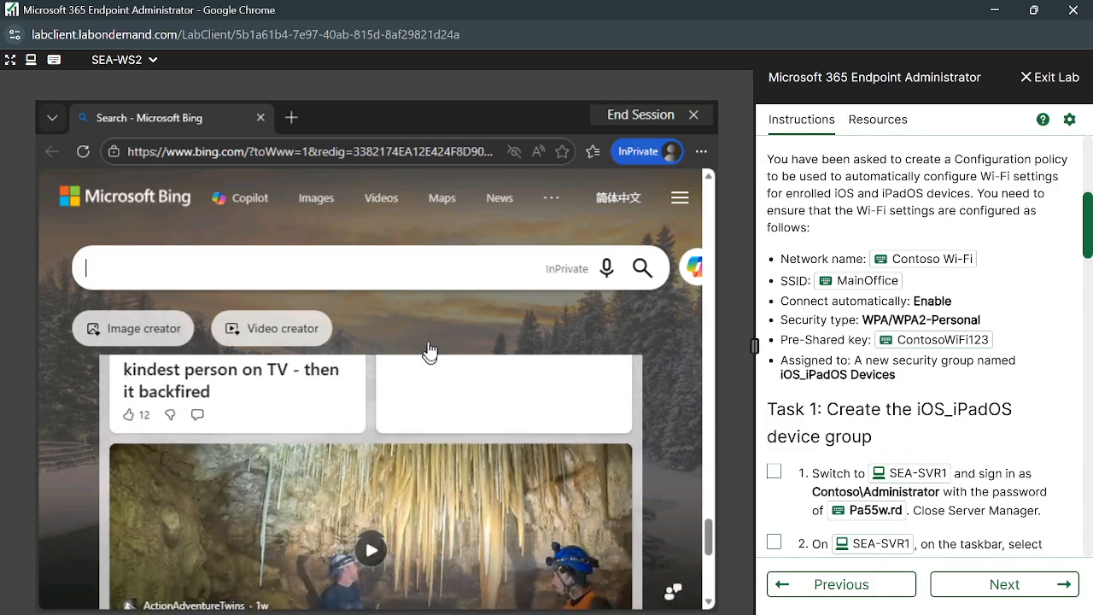
scroll(432, 355, down, 8)
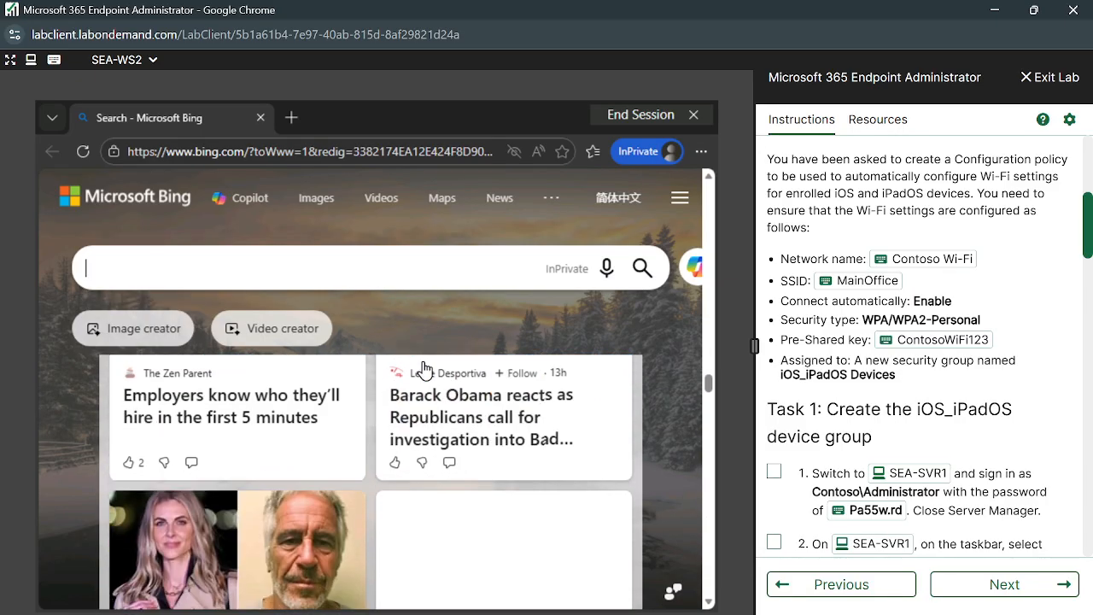
scroll(424, 371, up, 20)
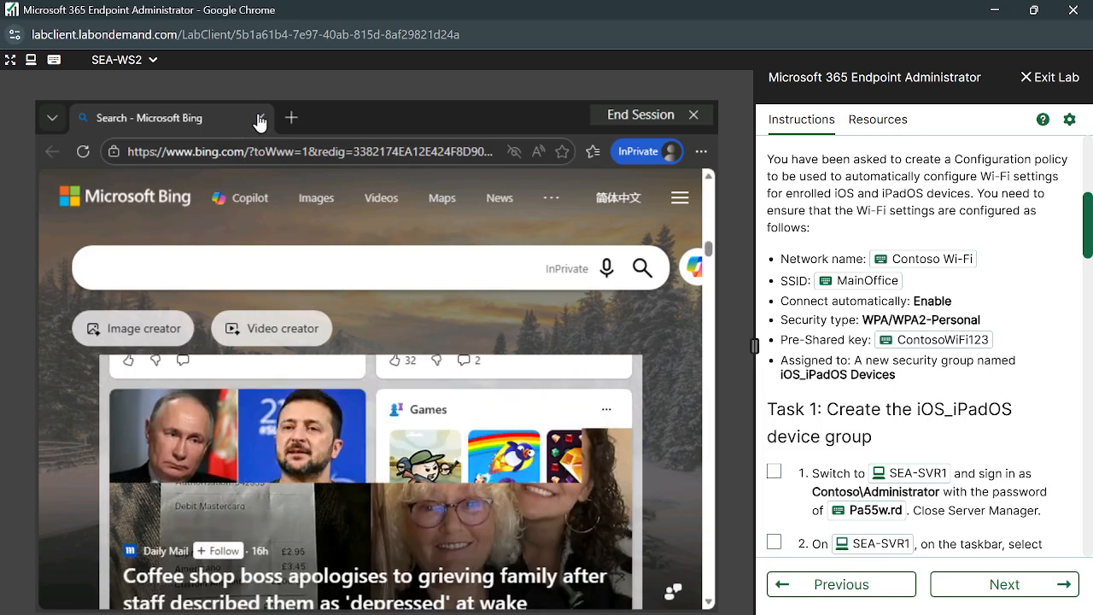
click(260, 118)
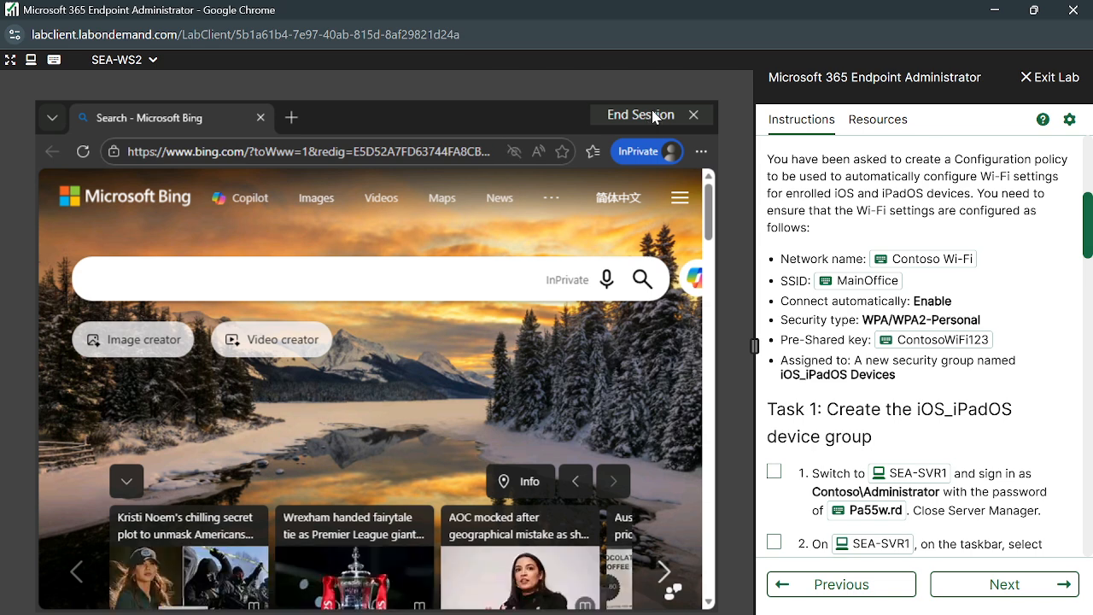
End the Edge kiosk browsing session twice, confirming each time to clear browsing data.
click(692, 115)
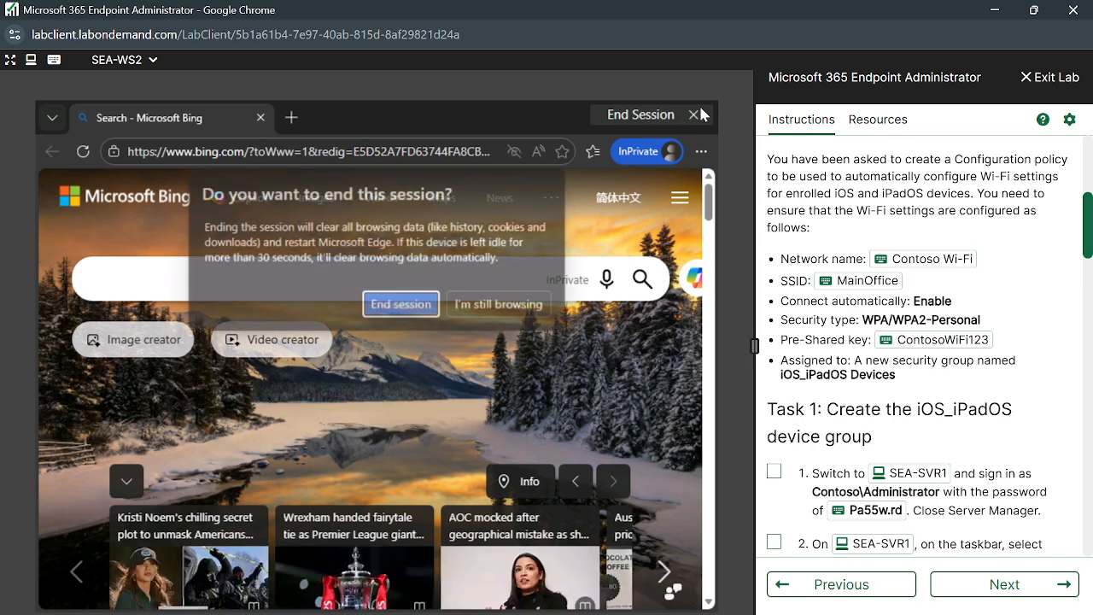
click(402, 305)
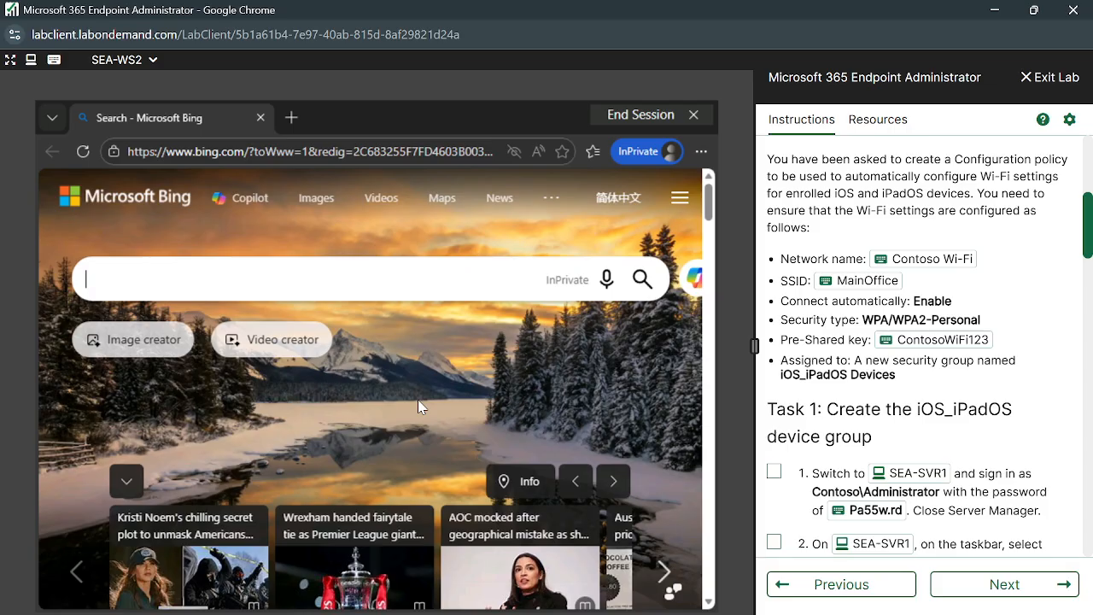
click(690, 122)
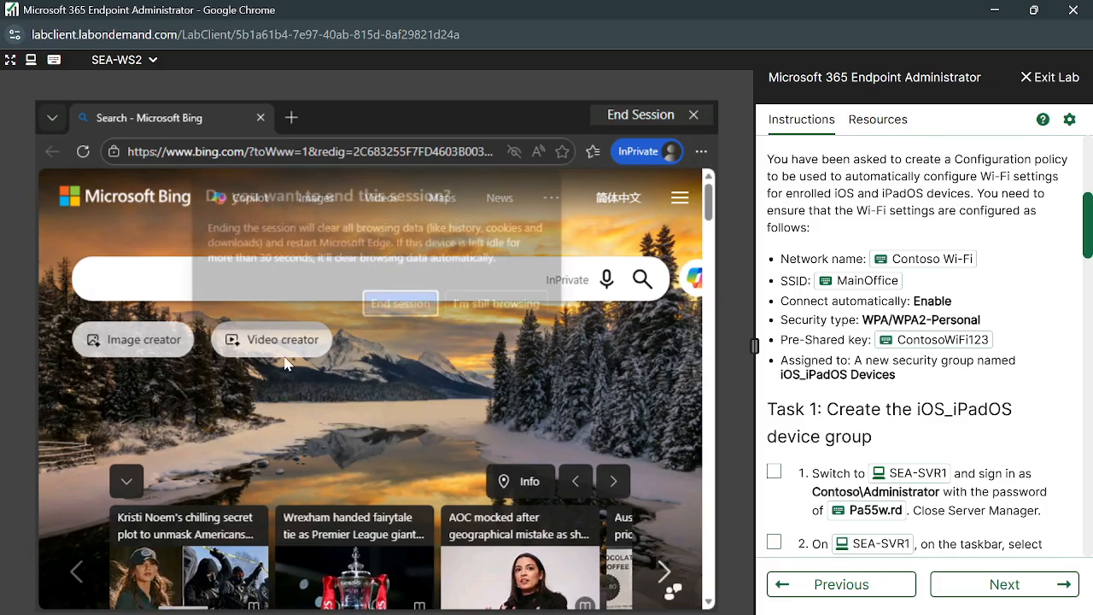
click(414, 305)
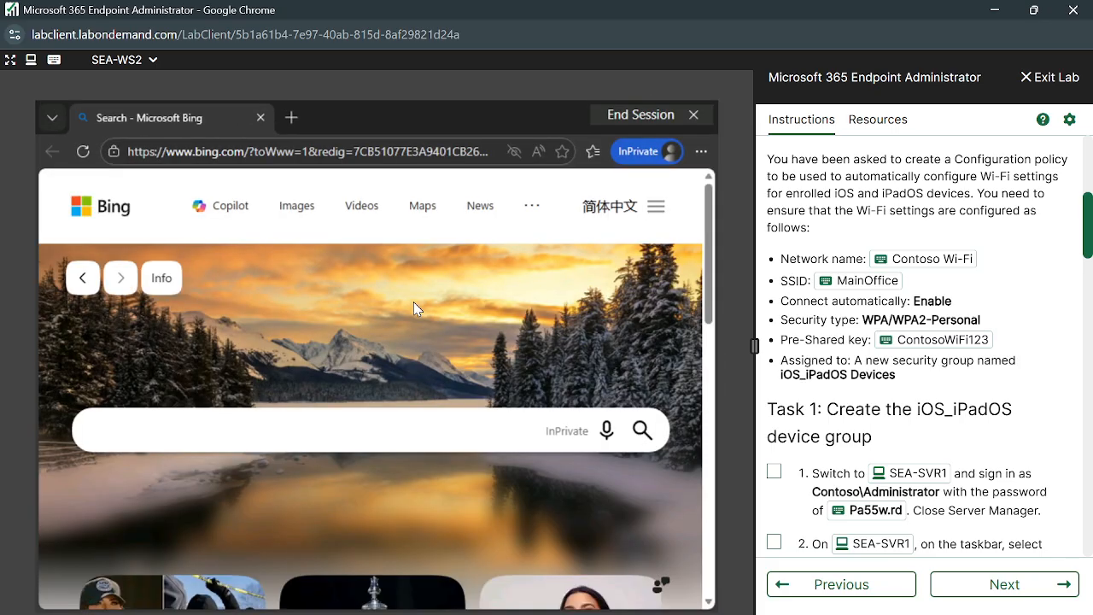
Switch to the SEA-SVR1 lab machine running the Intune admin center.
click(153, 61)
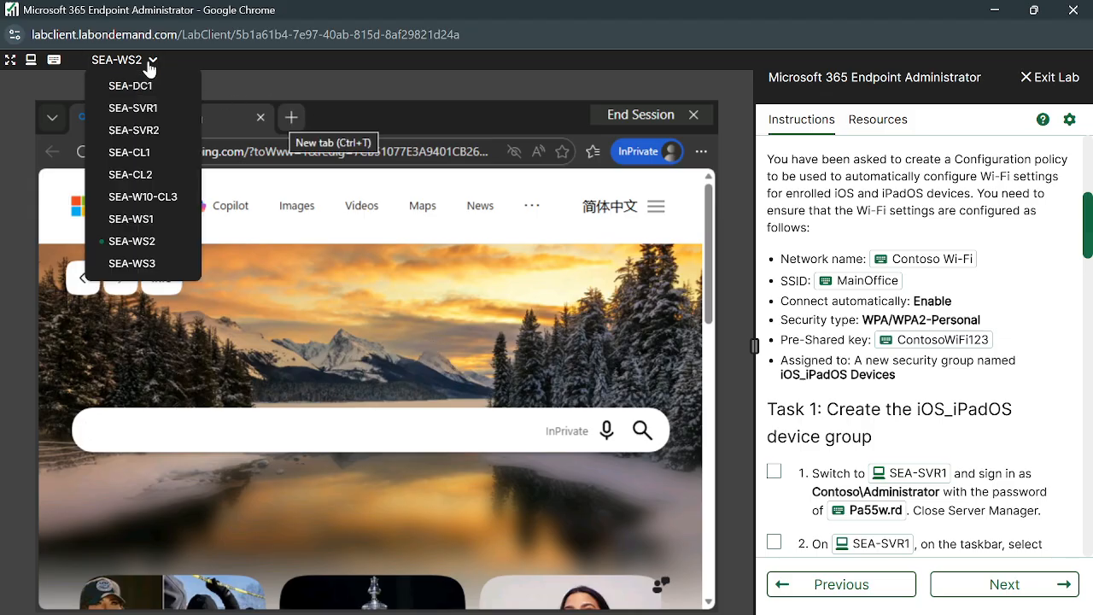
click(148, 108)
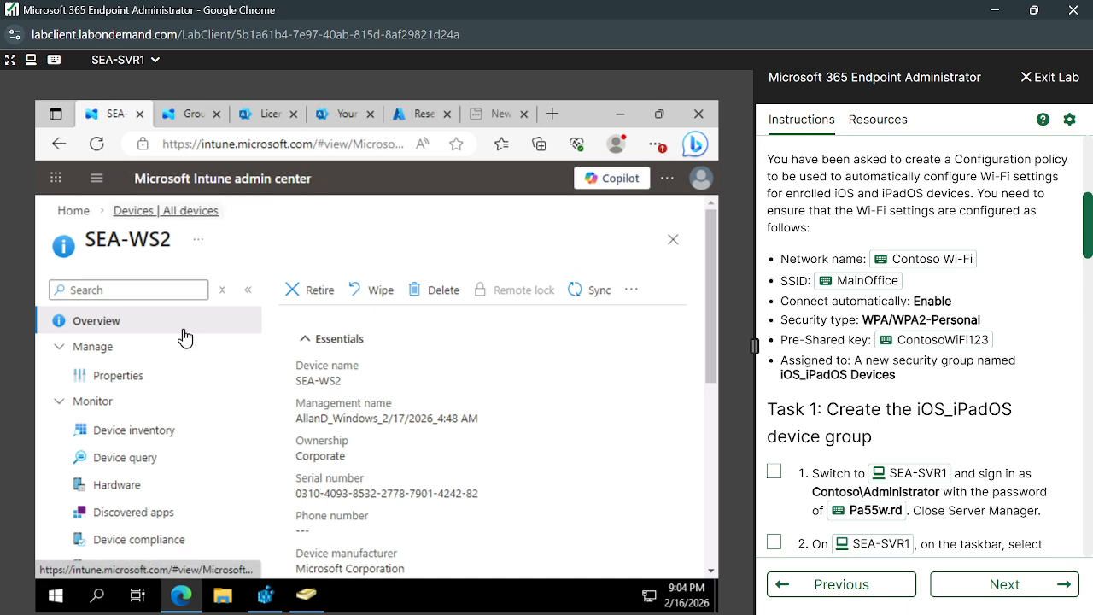
scroll(245, 334, down, 2)
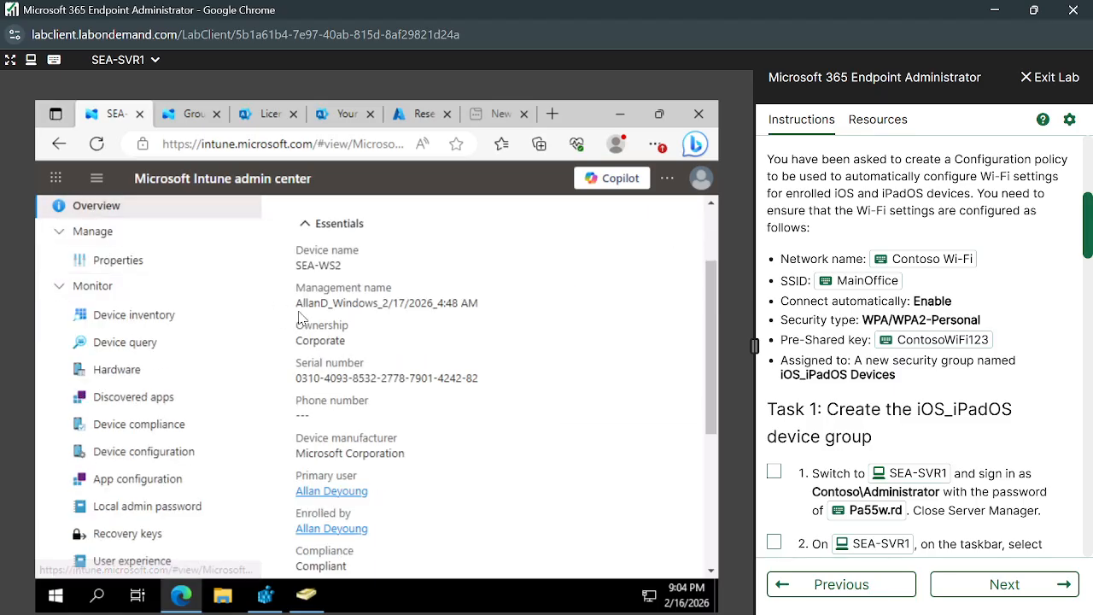
scroll(299, 318, up, 2)
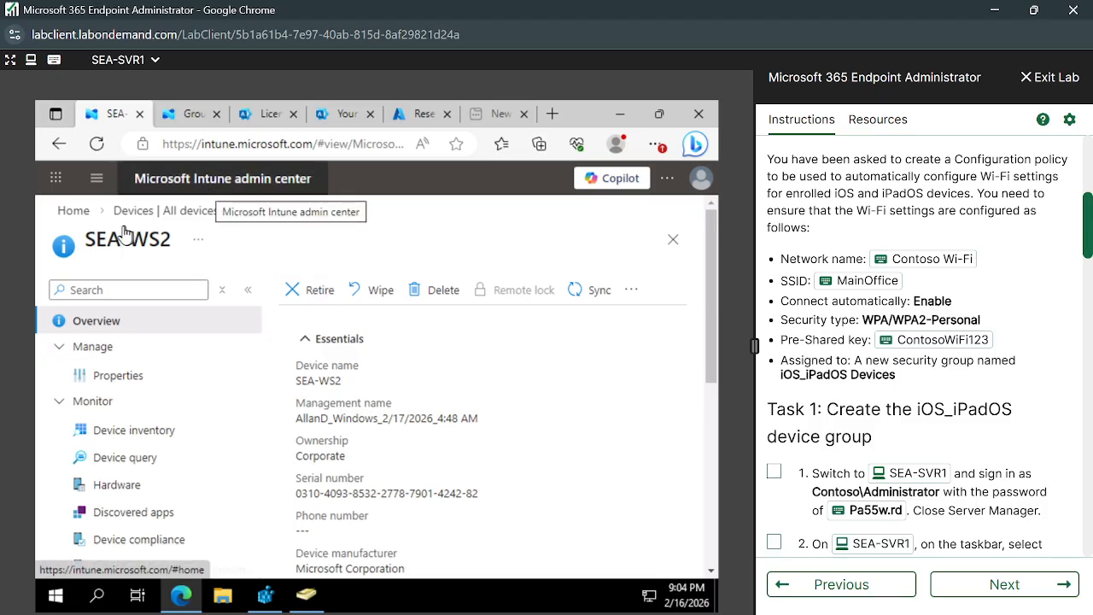
Go back from the All devices list to the Intune home page.
click(150, 213)
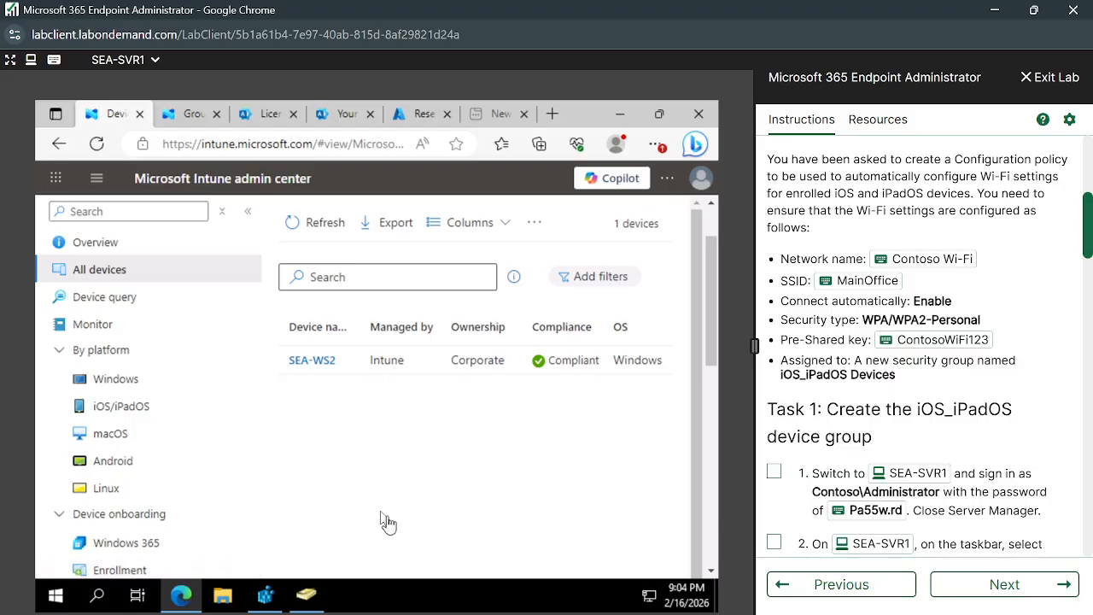
scroll(186, 374, up, 2)
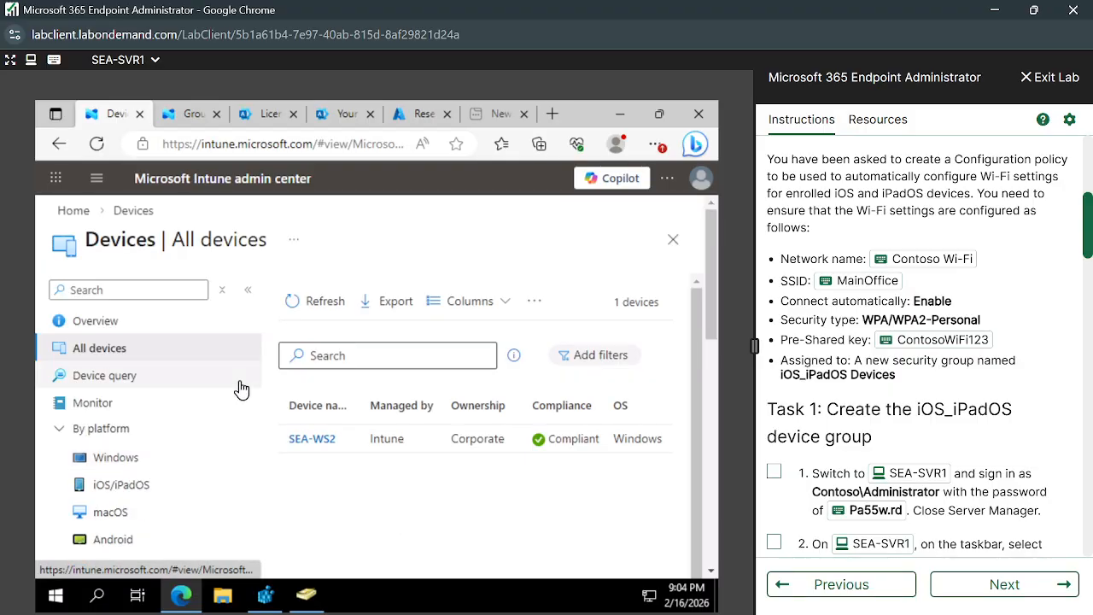
click(73, 211)
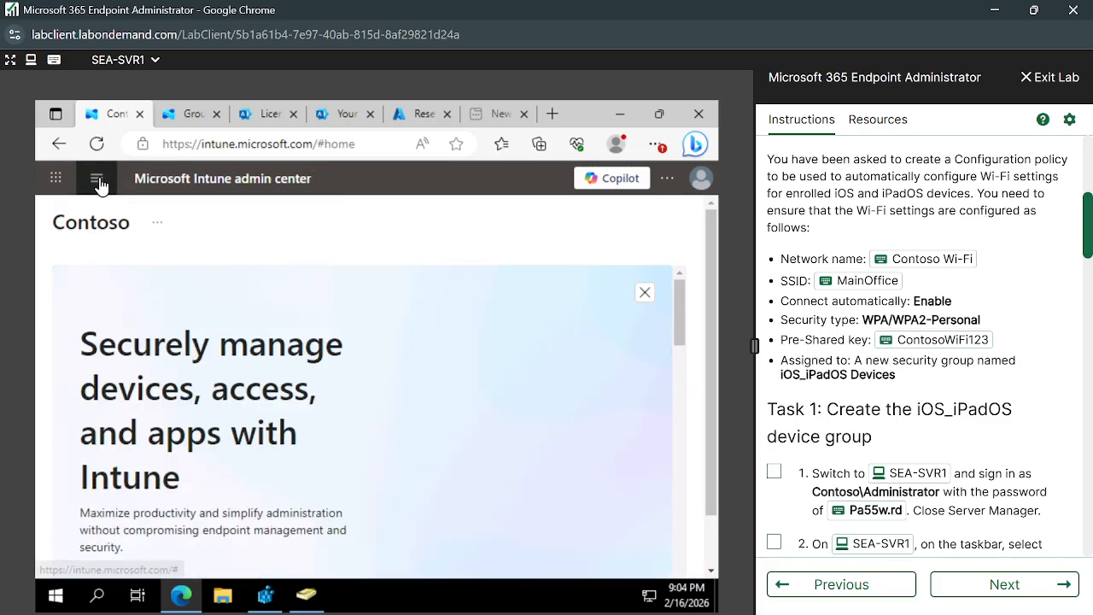
Open Devices > All devices from the navigation pane and review the device list.
click(97, 177)
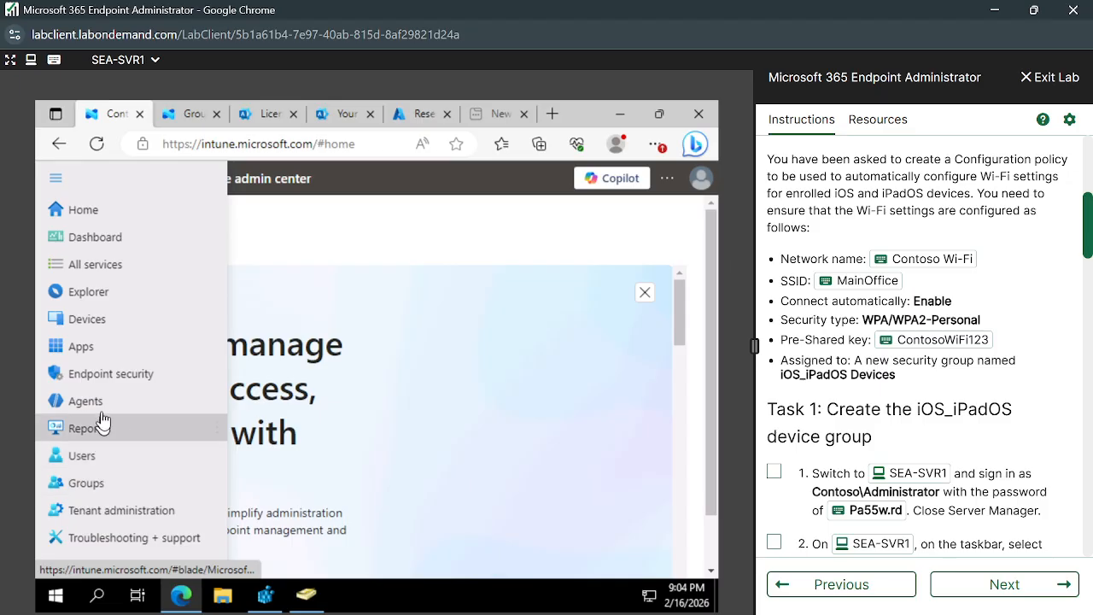
click(88, 319)
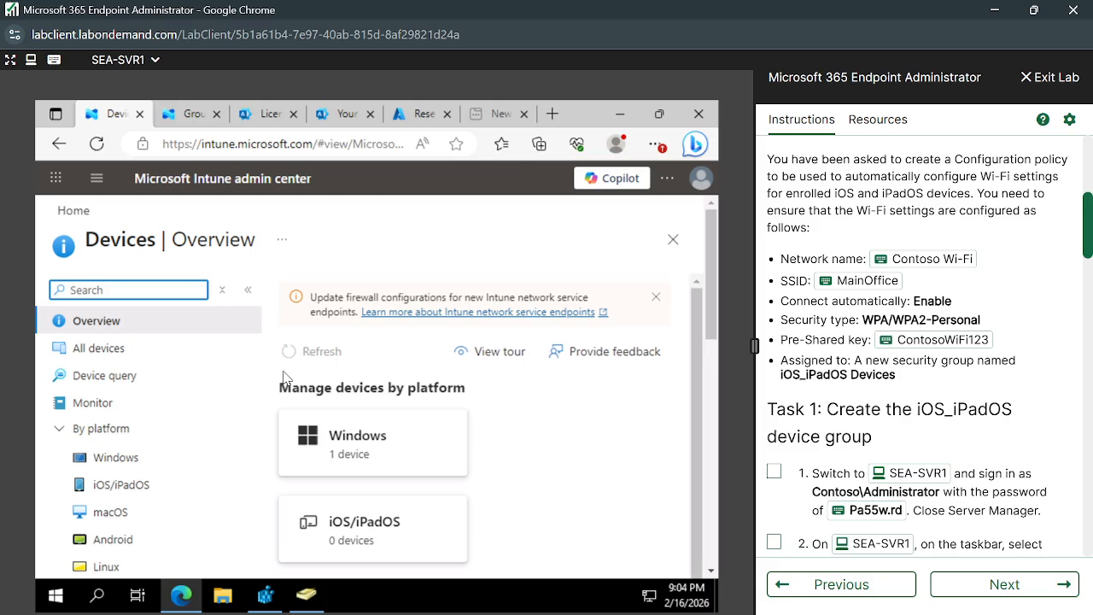
click(91, 350)
scroll(162, 508, down, 1)
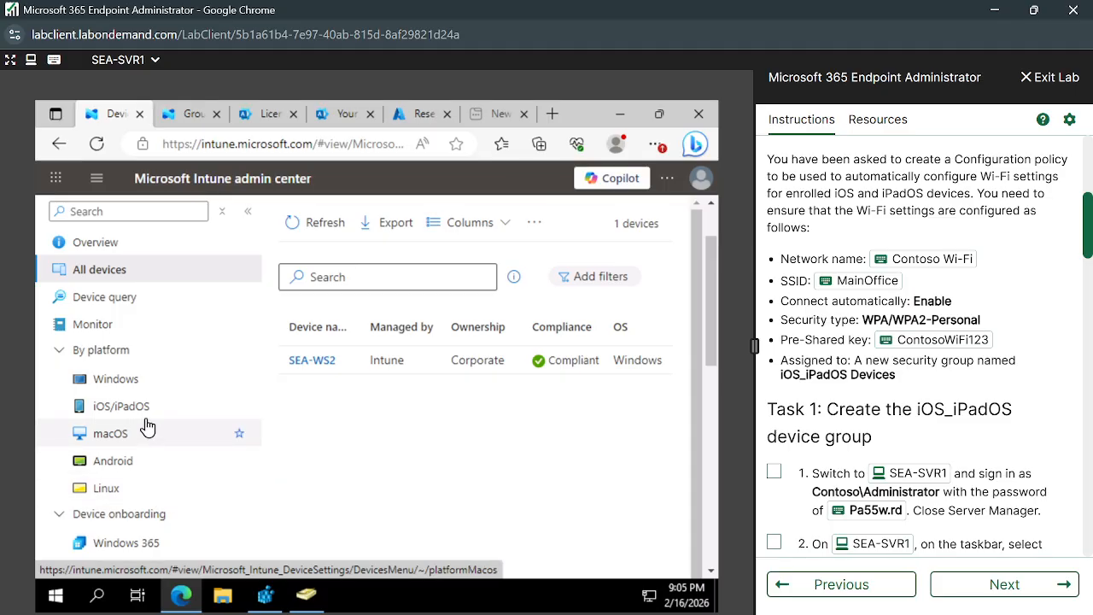
scroll(426, 445, up, 1)
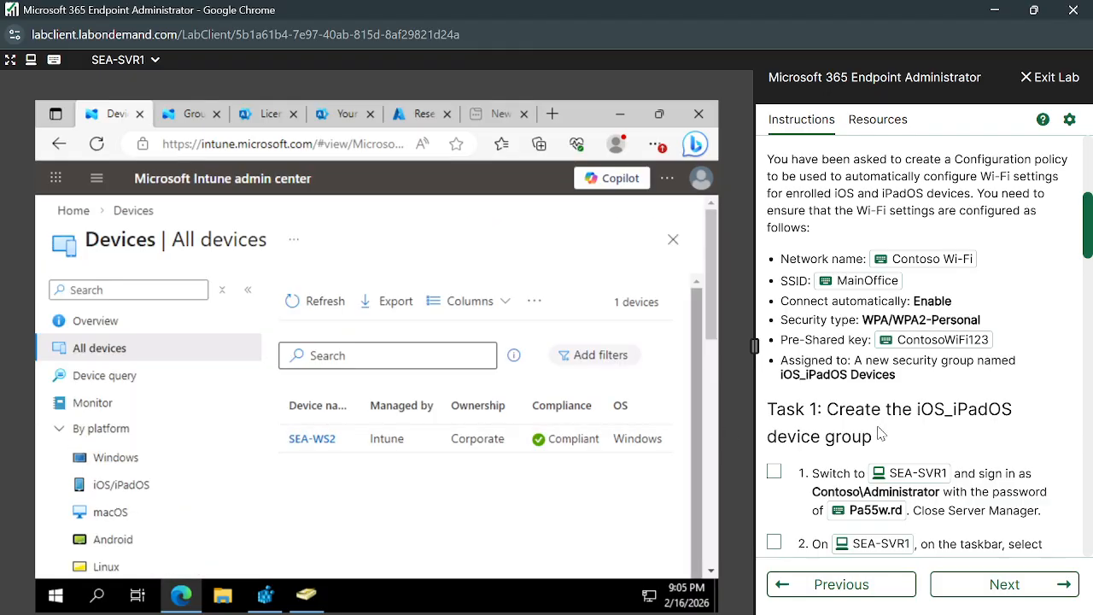
scroll(879, 434, up, 5)
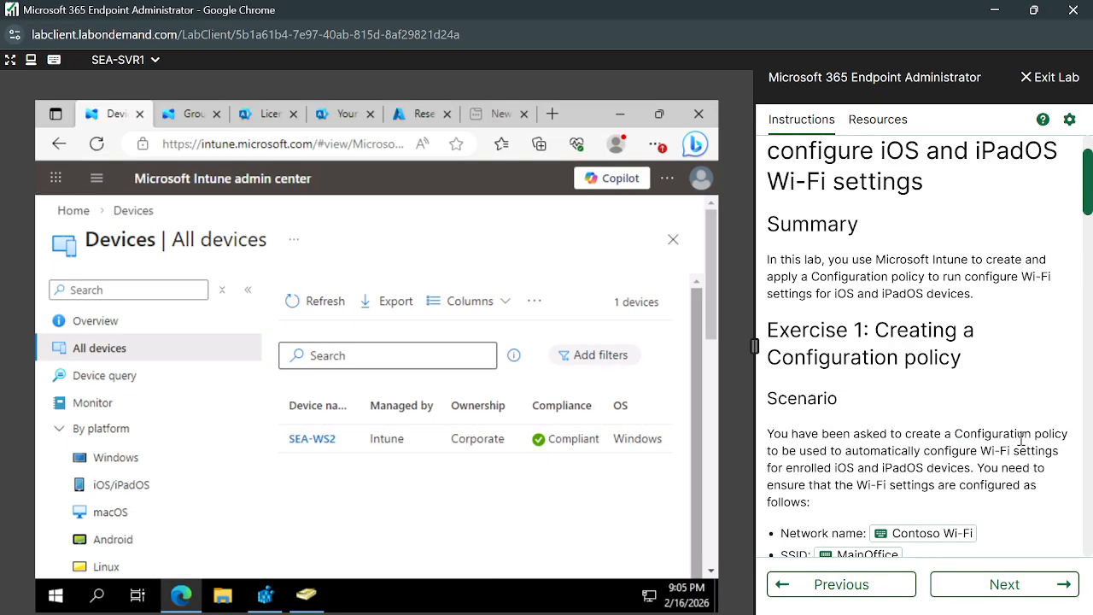
scroll(1024, 445, down, 5)
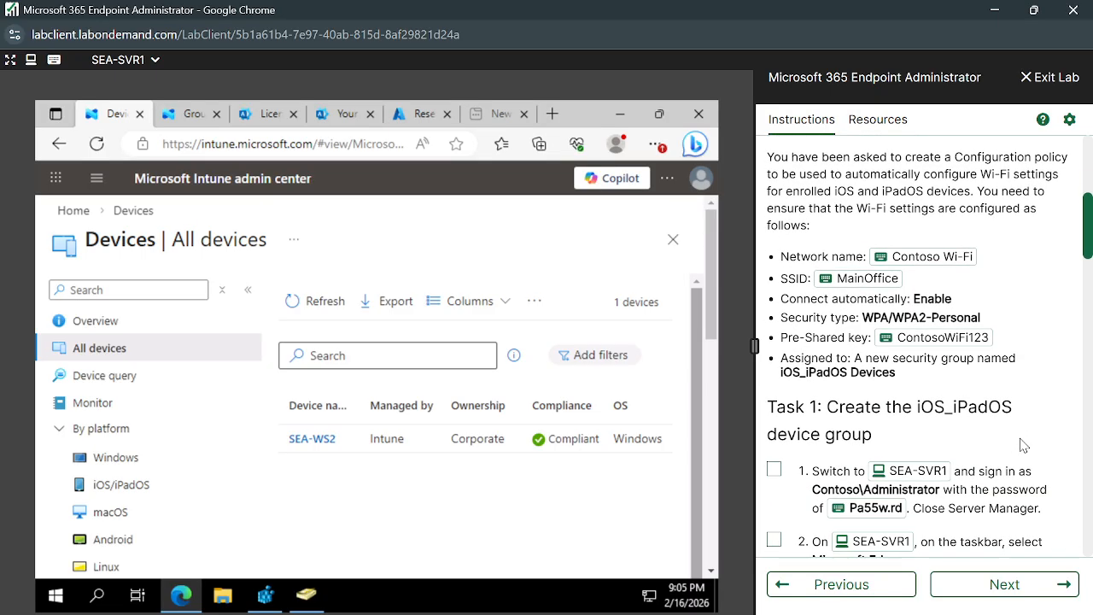
scroll(922, 460, down, 1)
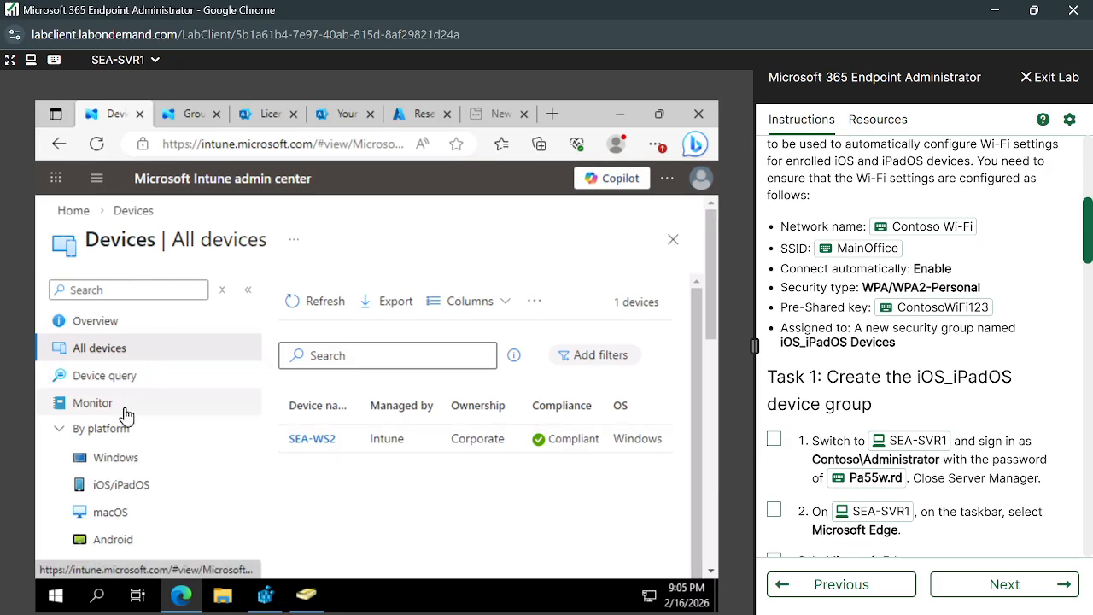
scroll(127, 378, down, 10)
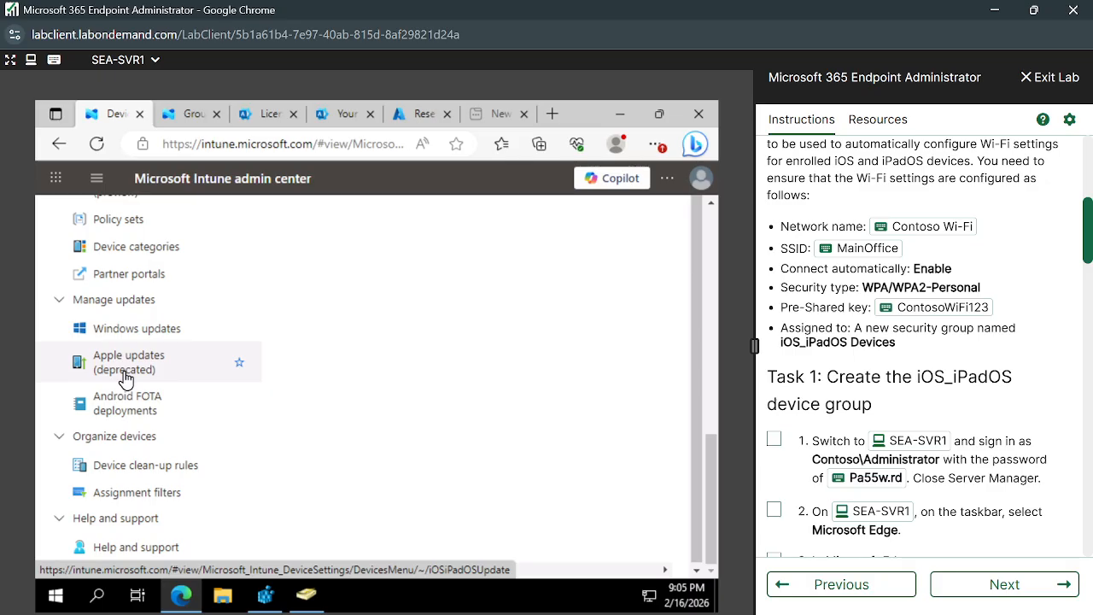
Return to the Intune home page with the main navigation pane open.
click(124, 379)
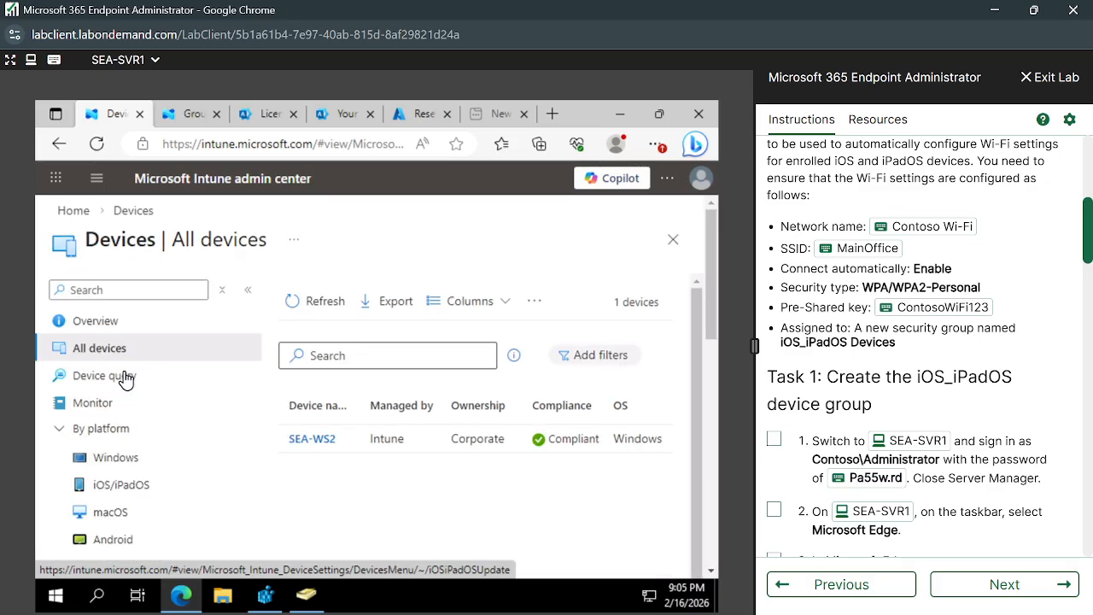
click(70, 211)
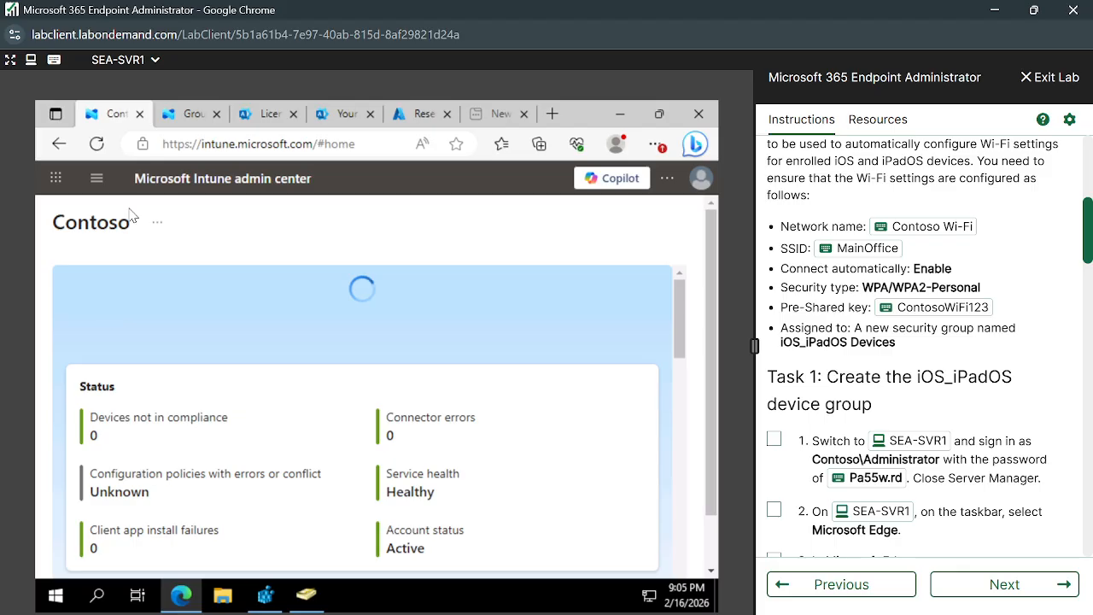
click(99, 181)
Start a new group from the All groups list.
click(180, 117)
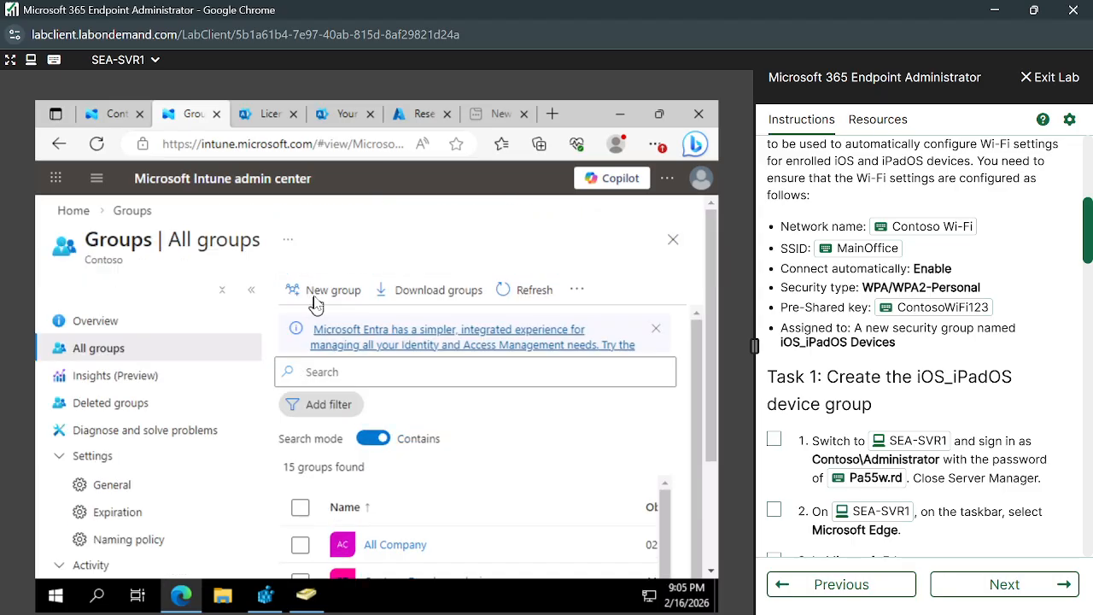
click(316, 221)
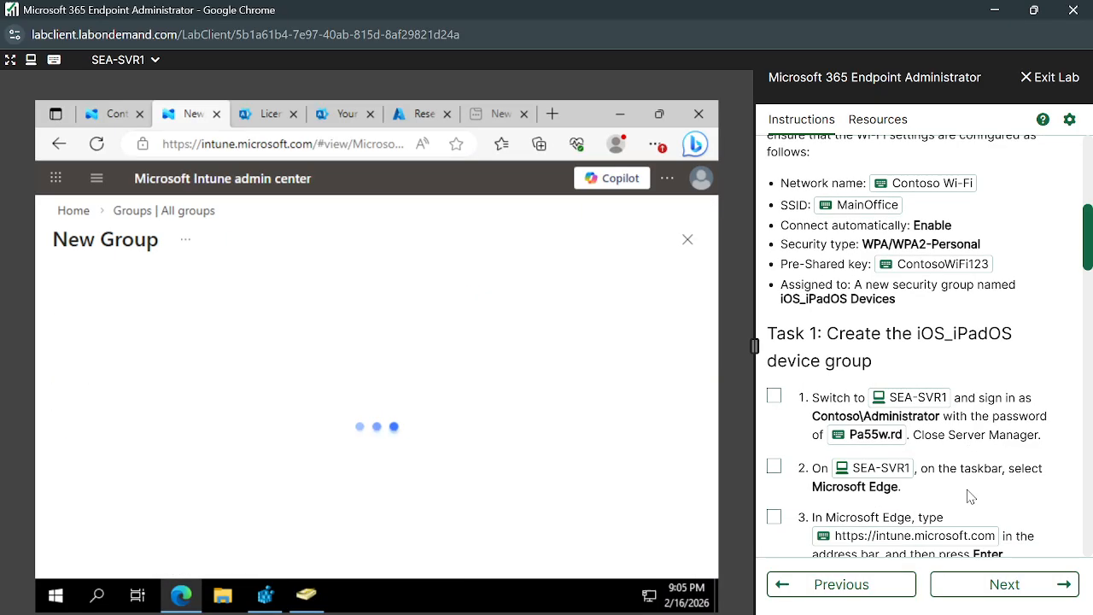
scroll(969, 495, down, 5)
scroll(979, 475, down, 5)
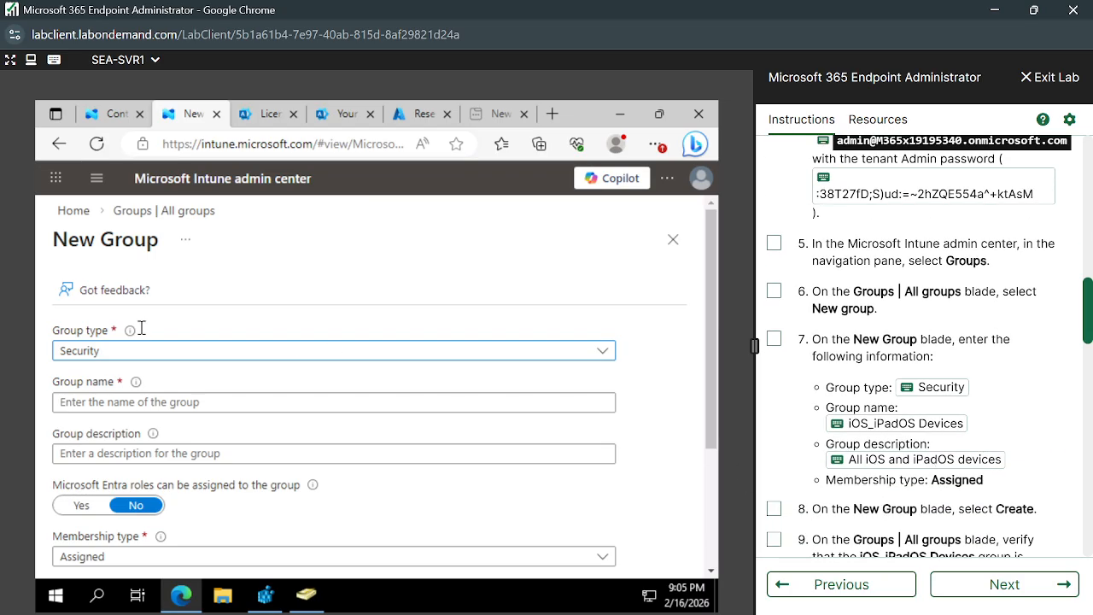
Name the group 'iOS_iPadOS Devices' with description 'All iOS and iPadOS devices'.
click(606, 400)
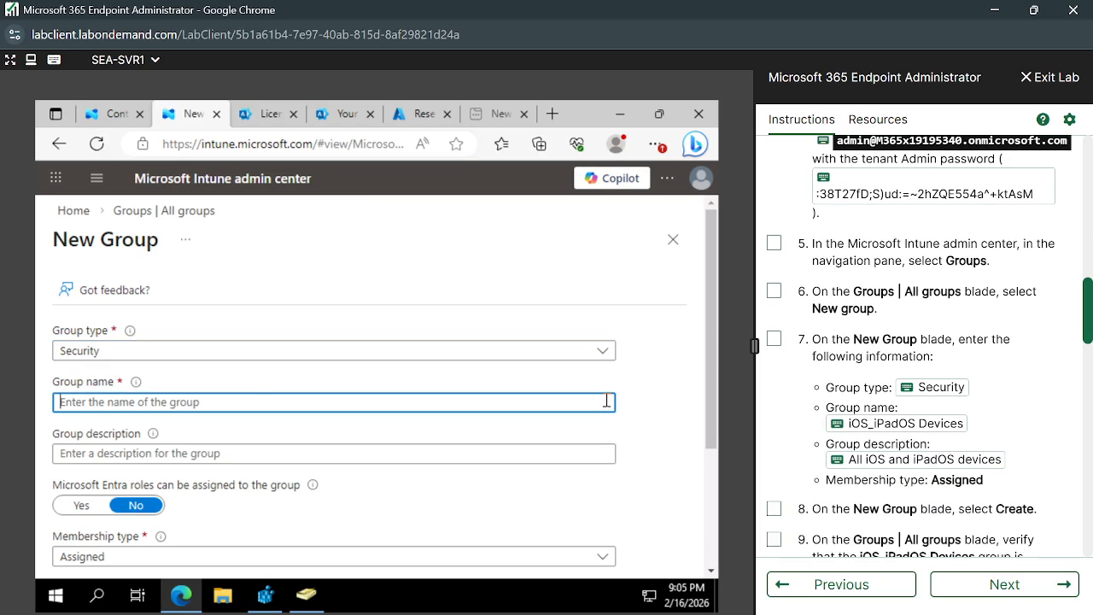
click(841, 424)
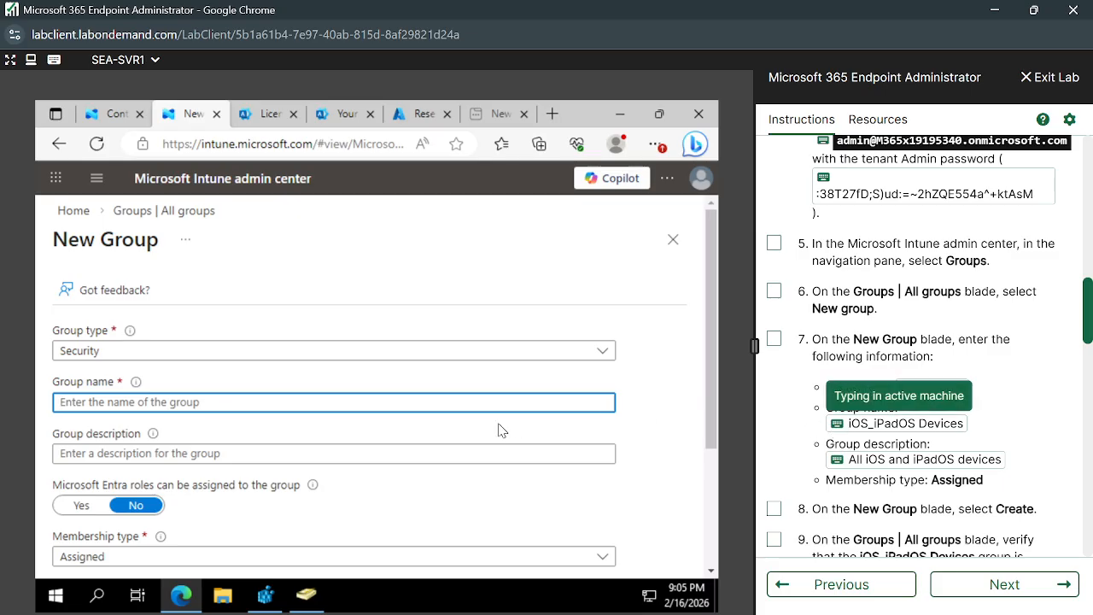
click(364, 453)
click(842, 461)
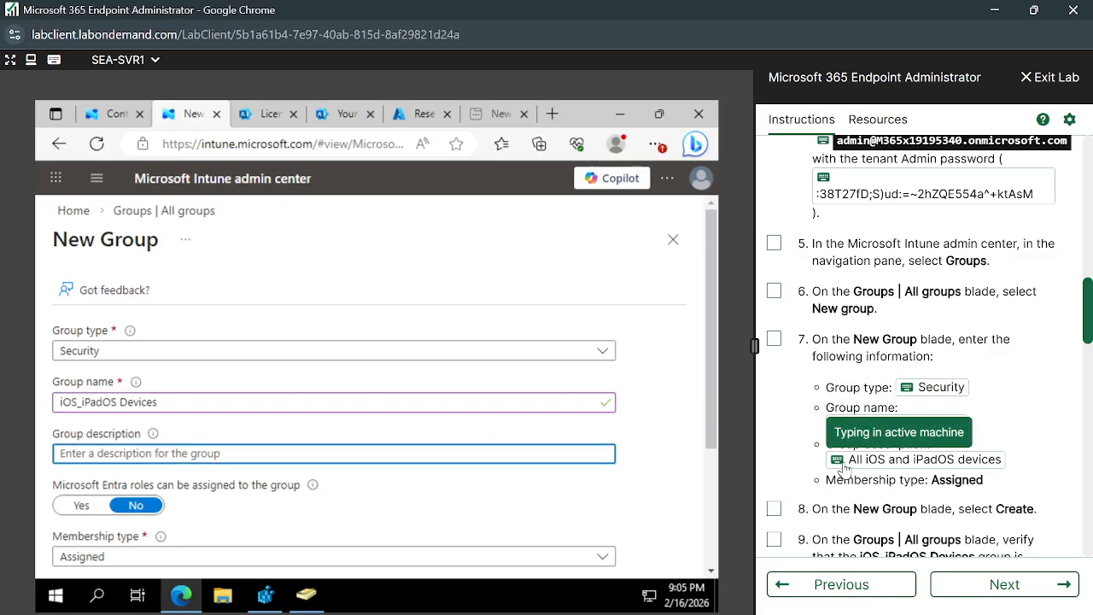
scroll(431, 494, down, 5)
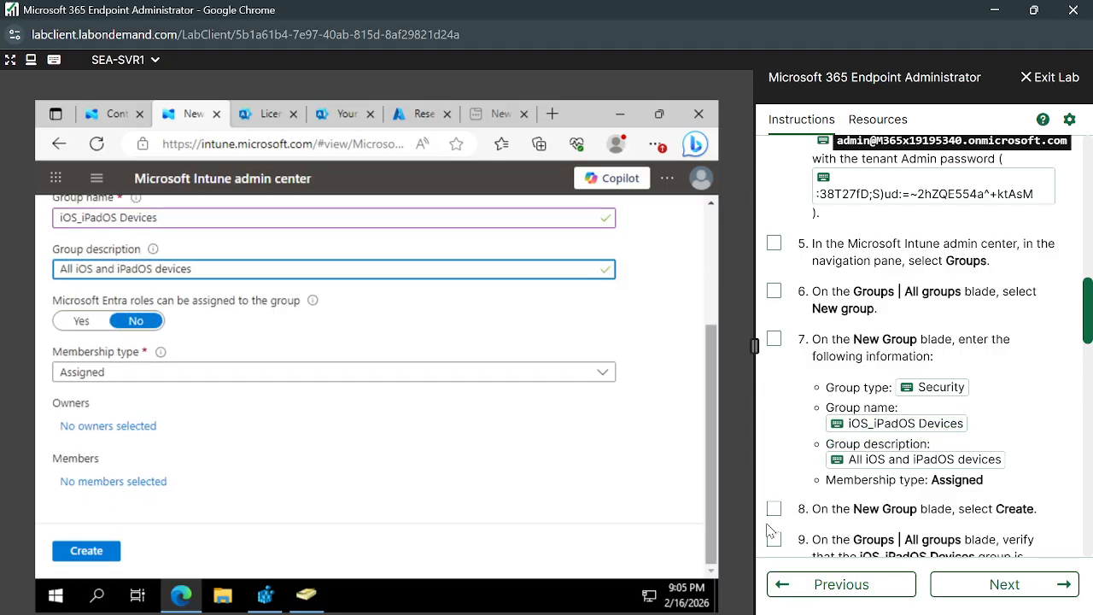
scroll(769, 530, down, 2)
scroll(900, 512, down, 2)
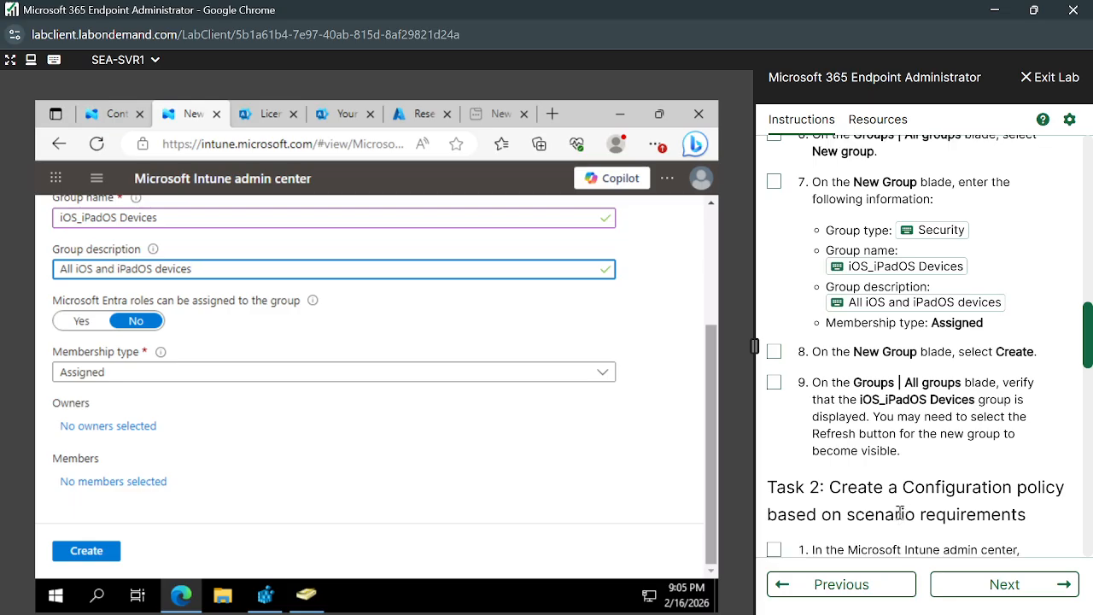
Create the iOS_iPadOS Devices security group and return to the Intune home page.
click(87, 551)
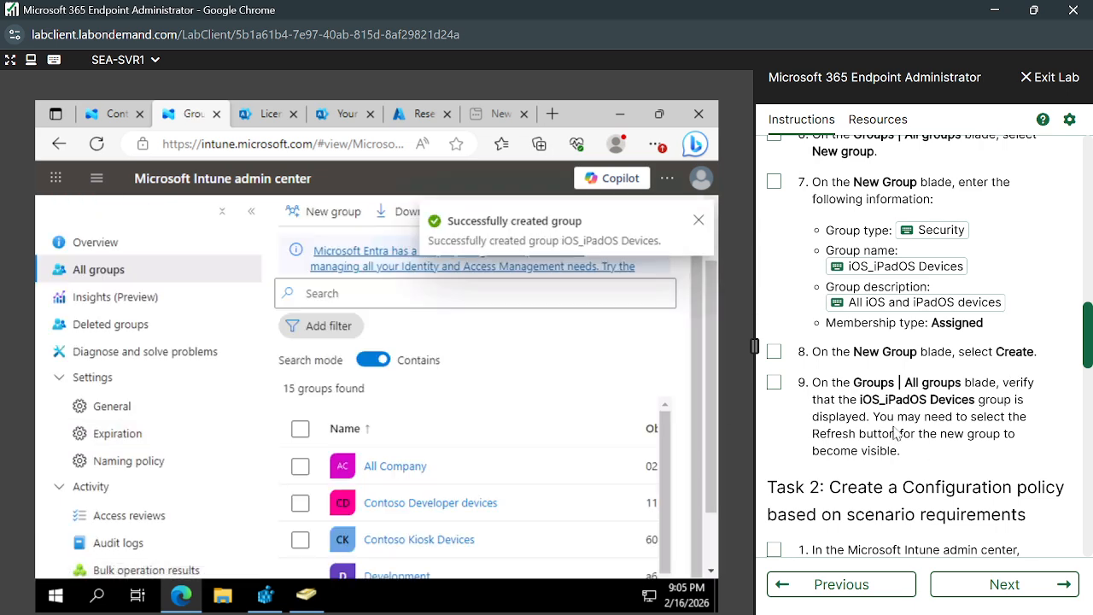
scroll(922, 431, down, 3)
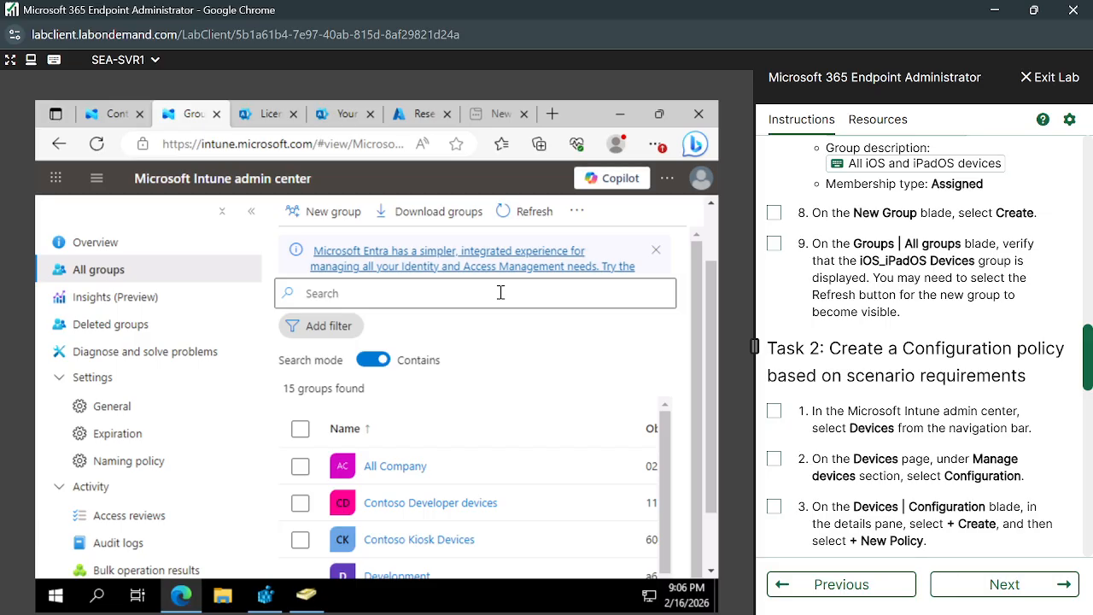
scroll(921, 408, down, 1)
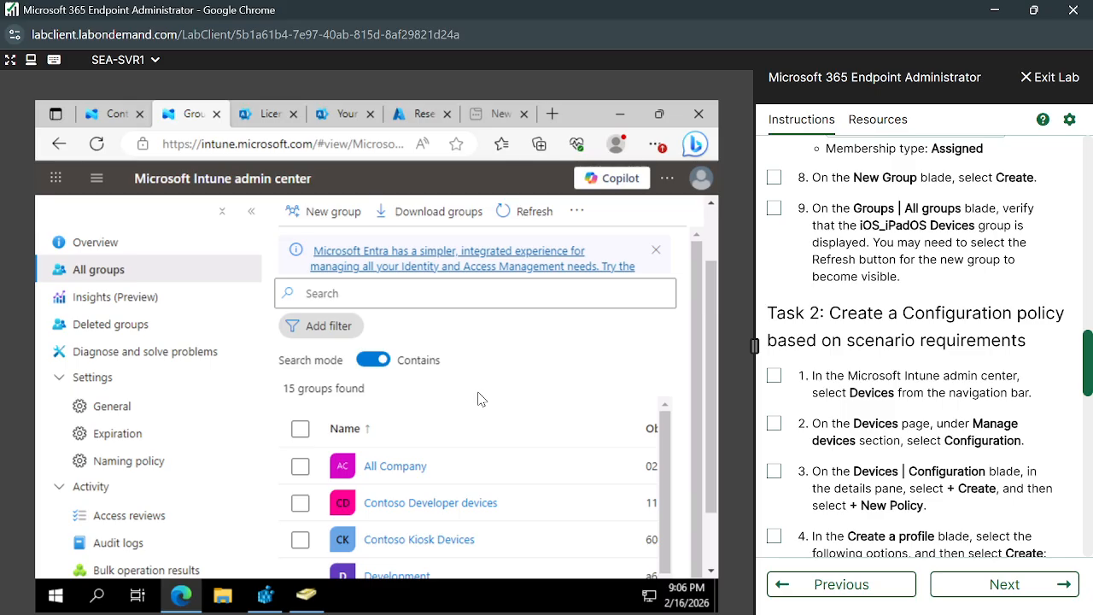
click(111, 114)
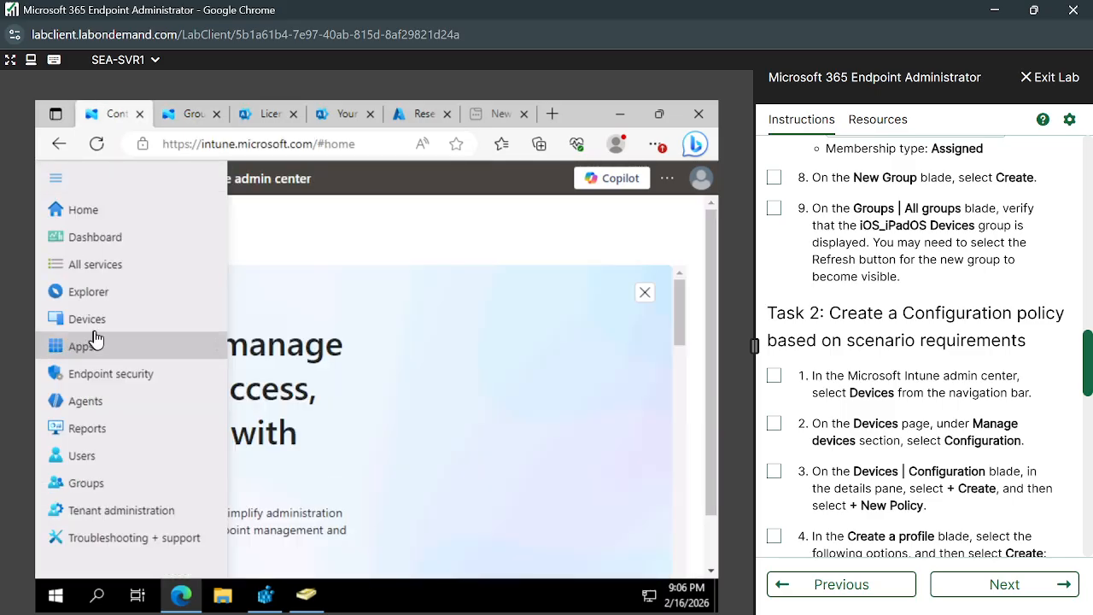
Go to Devices > Configuration and view the 2 policies, including Contoso Kiosk Policy.
click(99, 319)
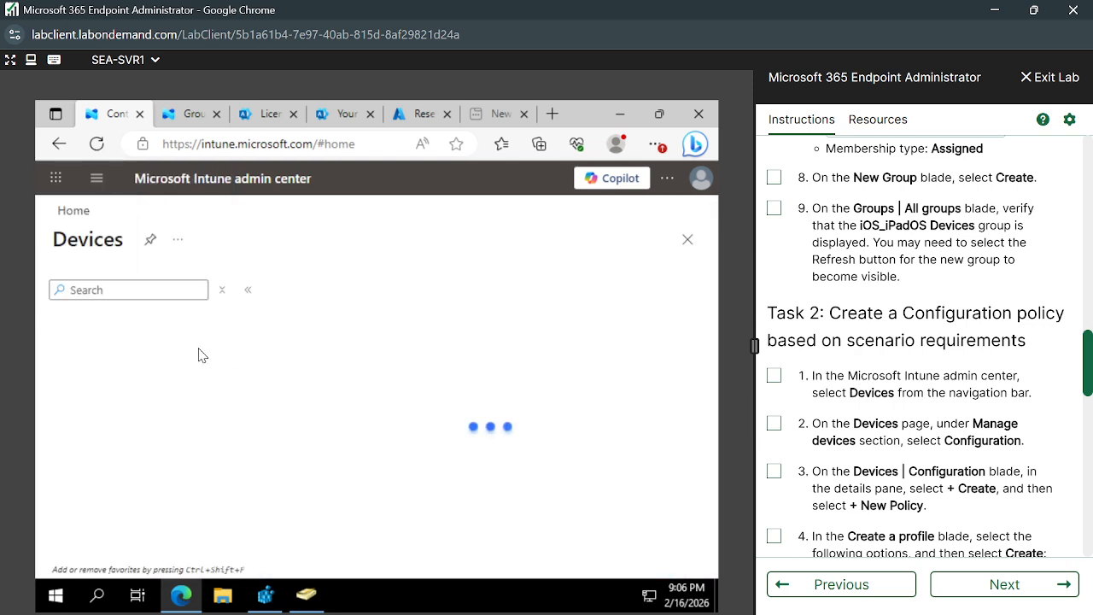
scroll(147, 457, down, 2)
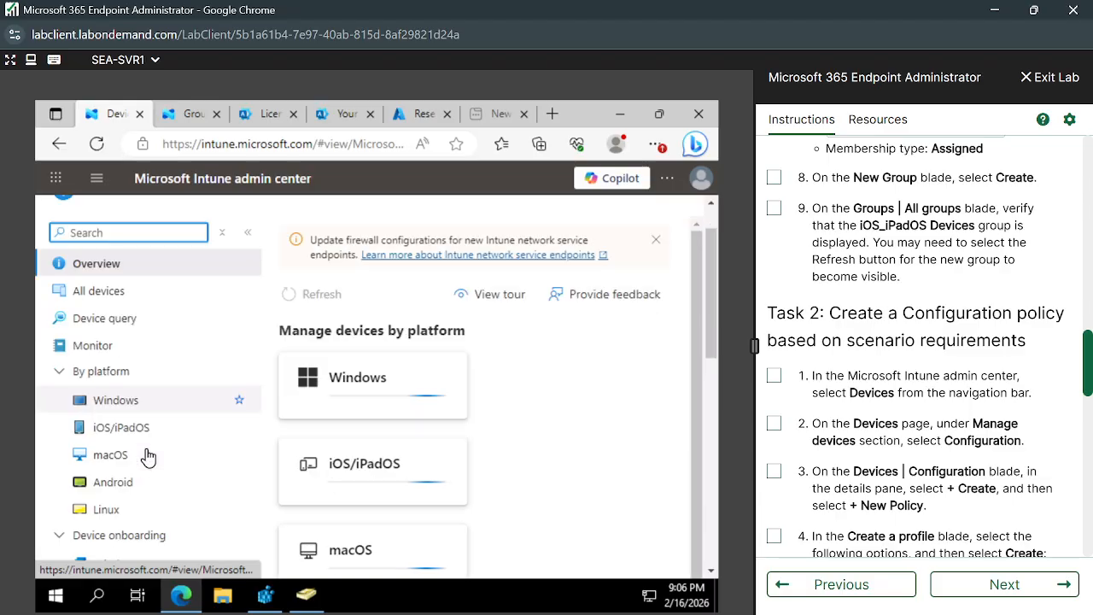
scroll(134, 538, down, 4)
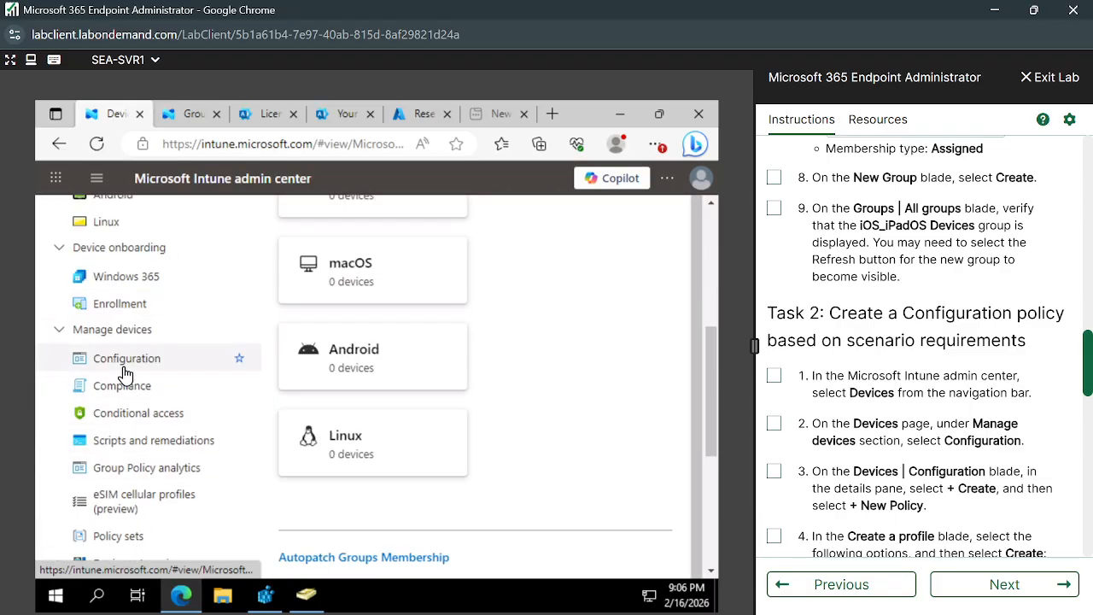
click(123, 368)
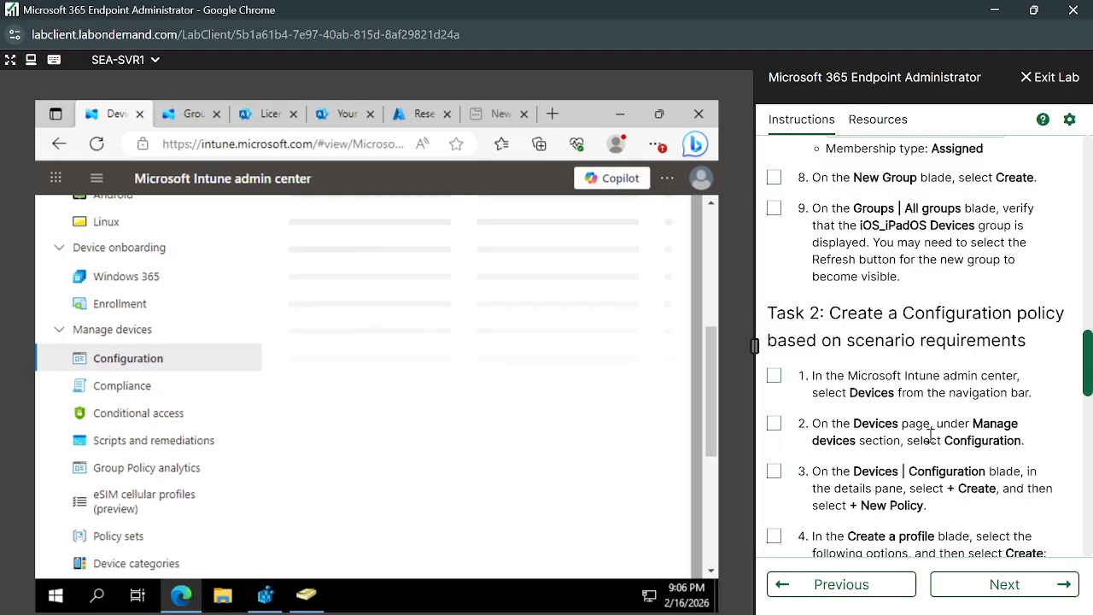
scroll(910, 465, down, 1)
scroll(910, 465, down, 3)
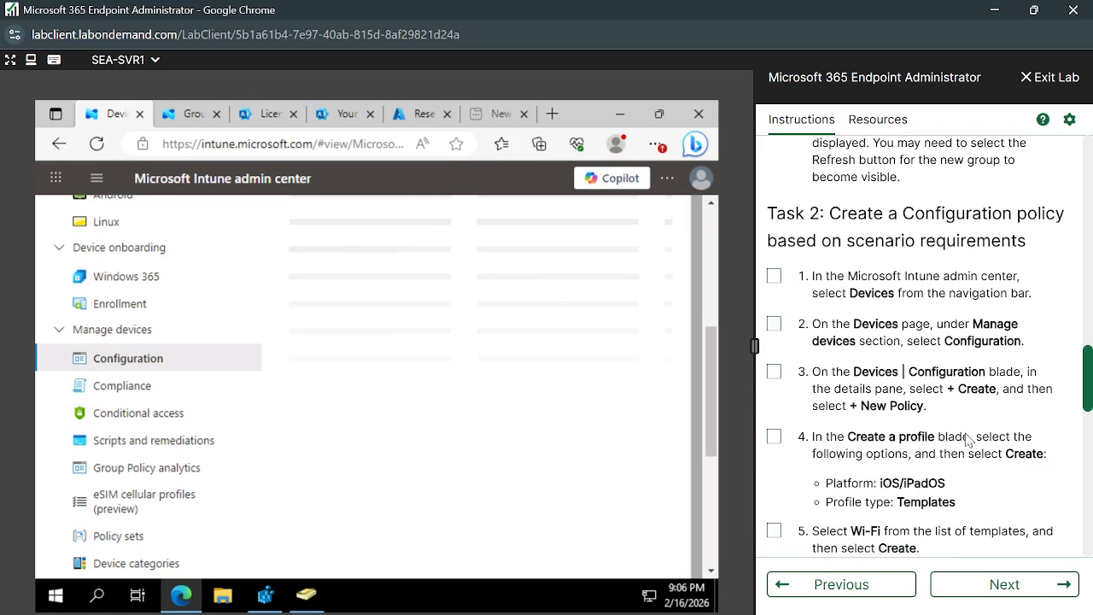
scroll(942, 449, down, 5)
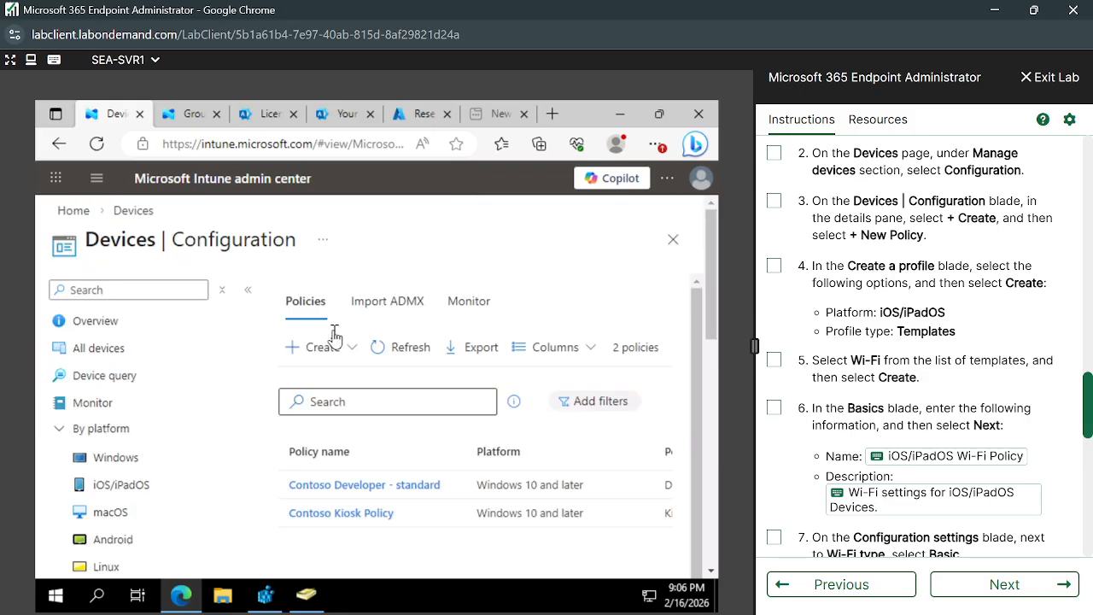
Edit Contoso Kiosk Policy's assignments and remove Contoso Kiosk Devices from the included groups.
click(335, 515)
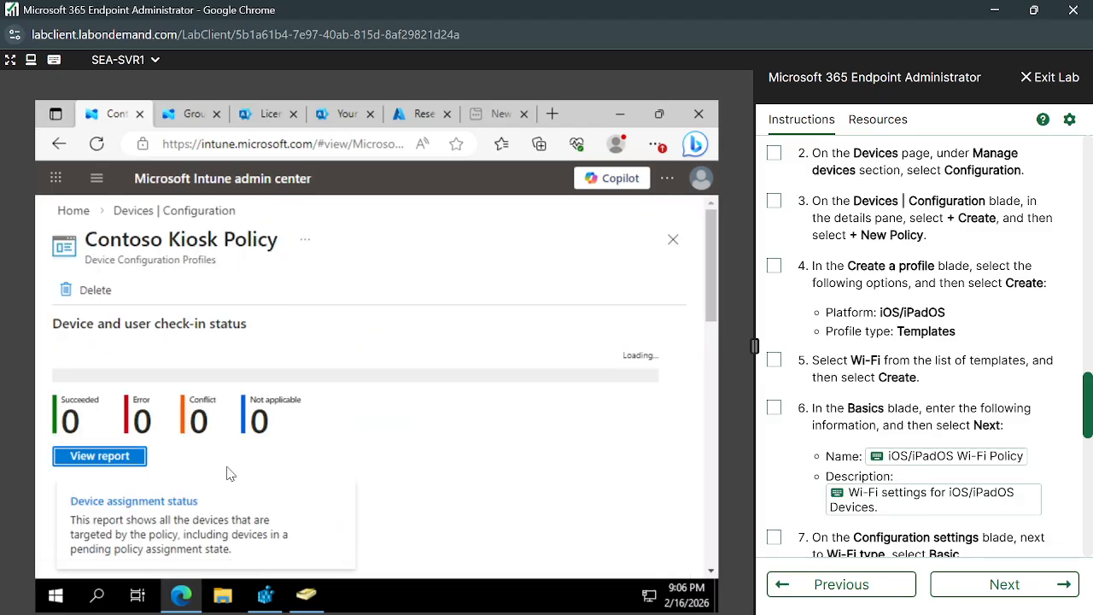
scroll(228, 475, down, 10)
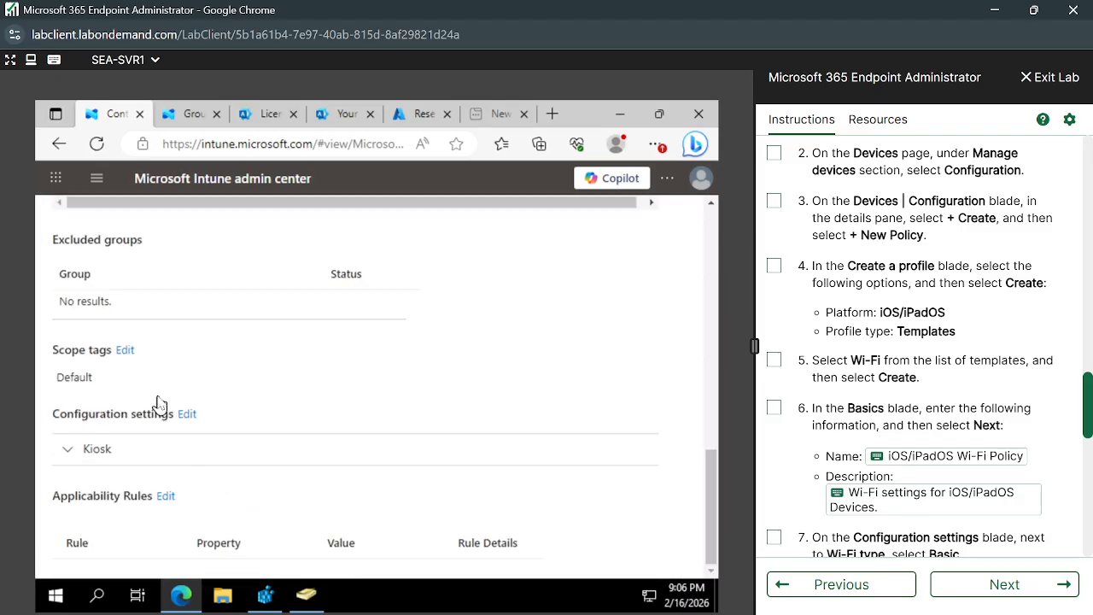
scroll(186, 372, up, 2)
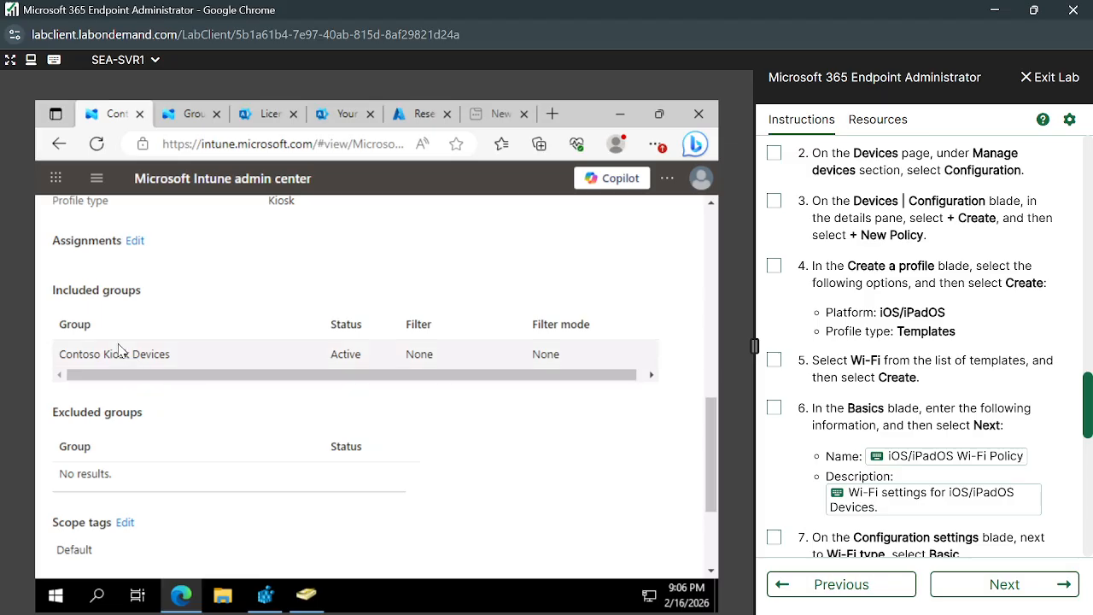
click(134, 241)
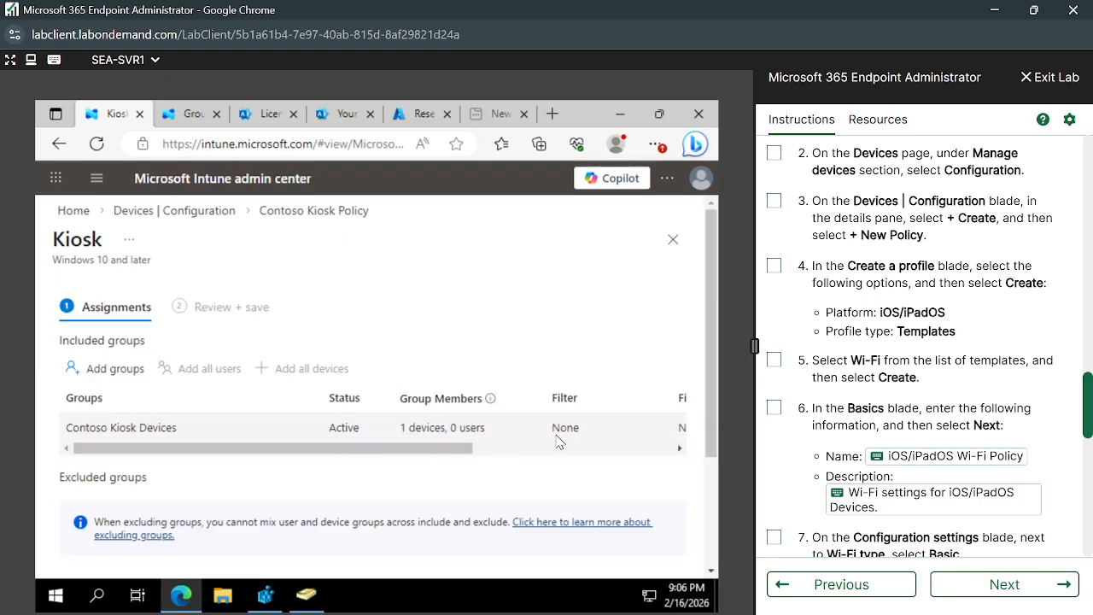
drag(467, 451, 649, 453)
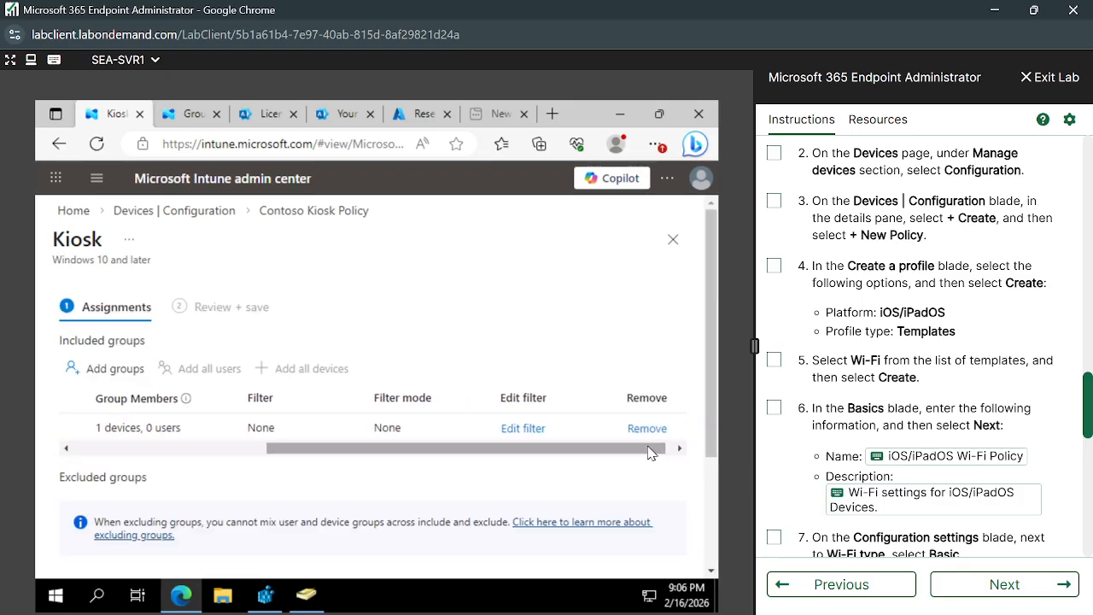
click(647, 429)
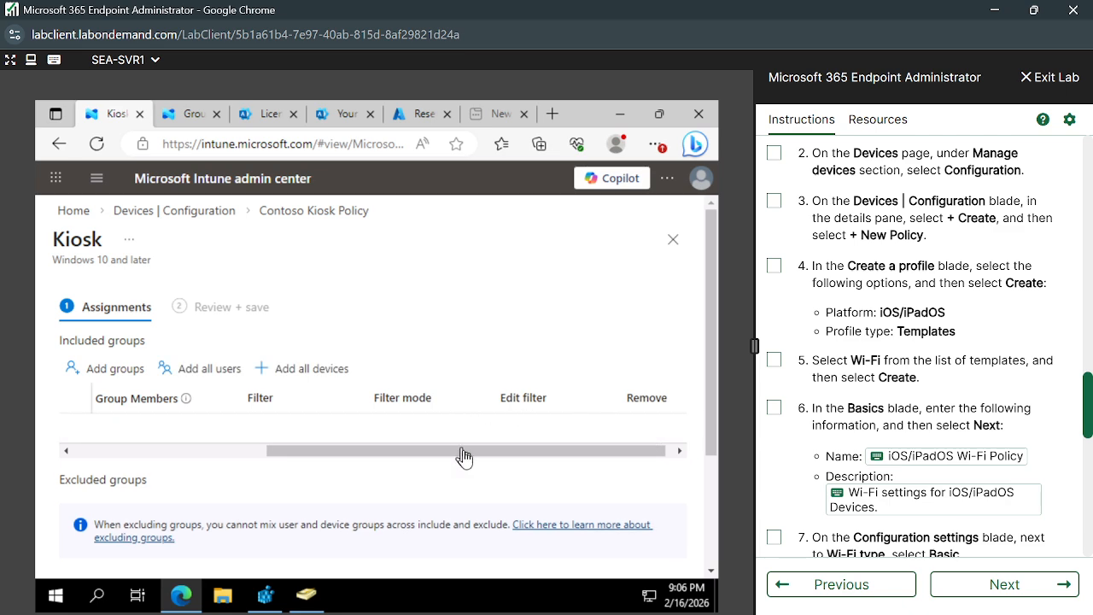
drag(183, 419, 58, 450)
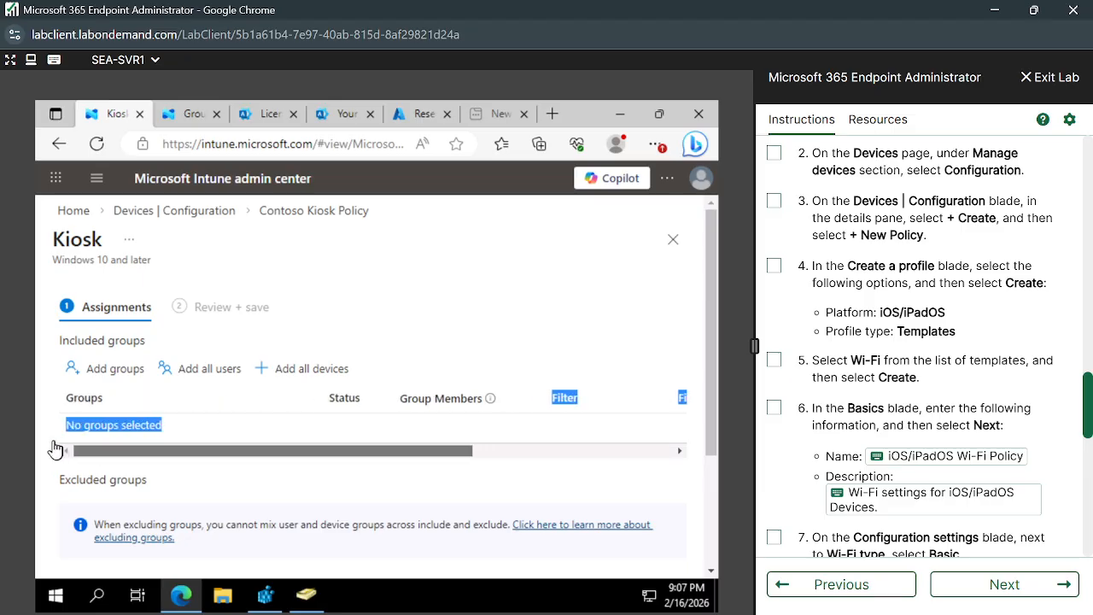
click(220, 476)
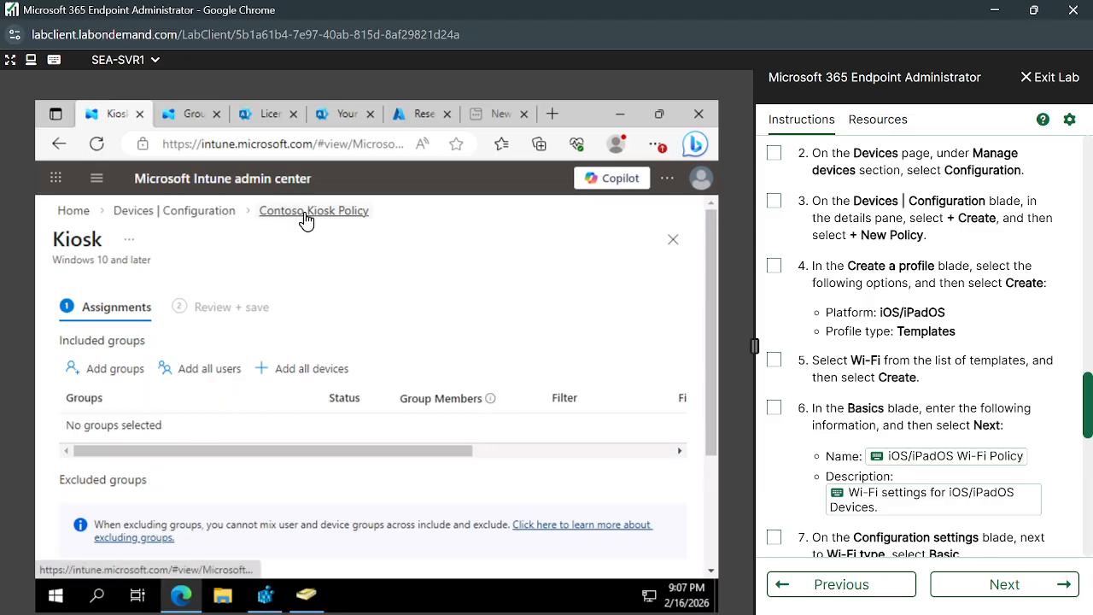
scroll(246, 448, down, 3)
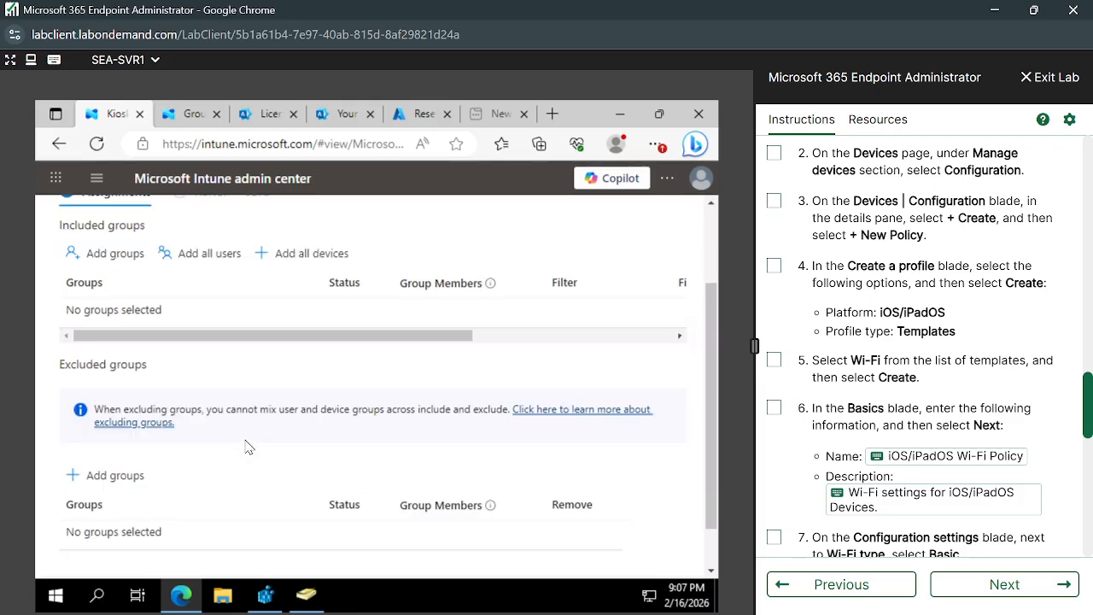
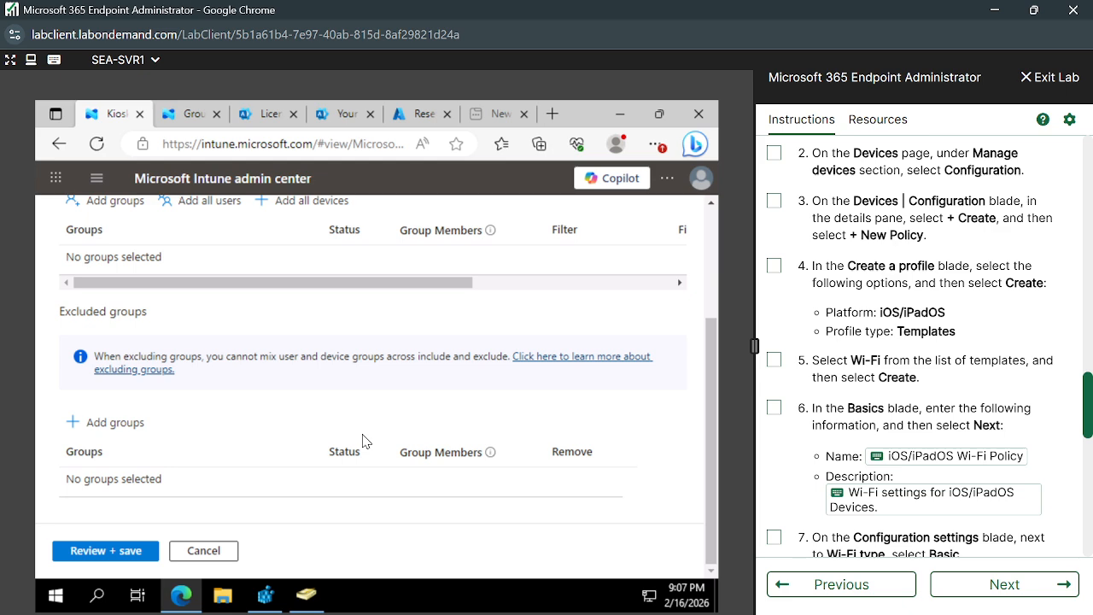
Save the Contoso Kiosk Policy assignment change and return to the Devices | Configuration list.
click(111, 552)
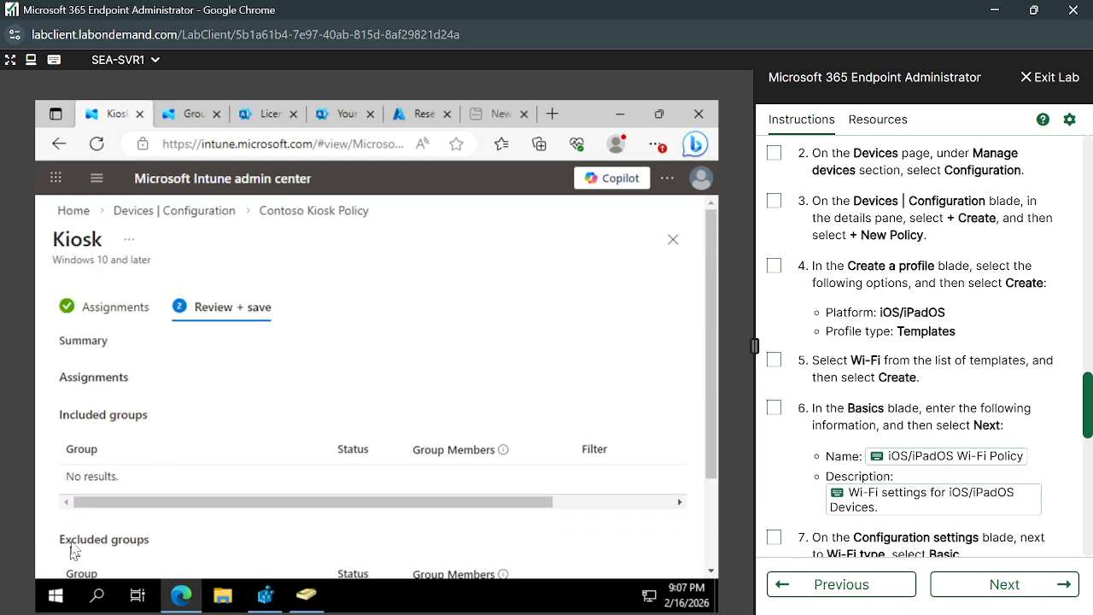
scroll(307, 448, down, 2)
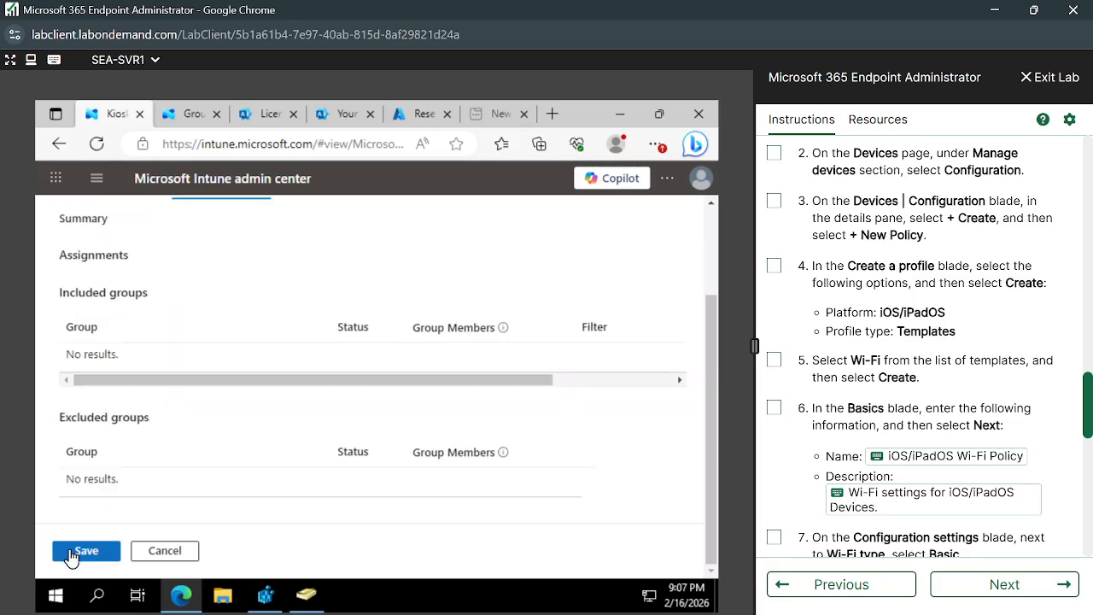
click(72, 555)
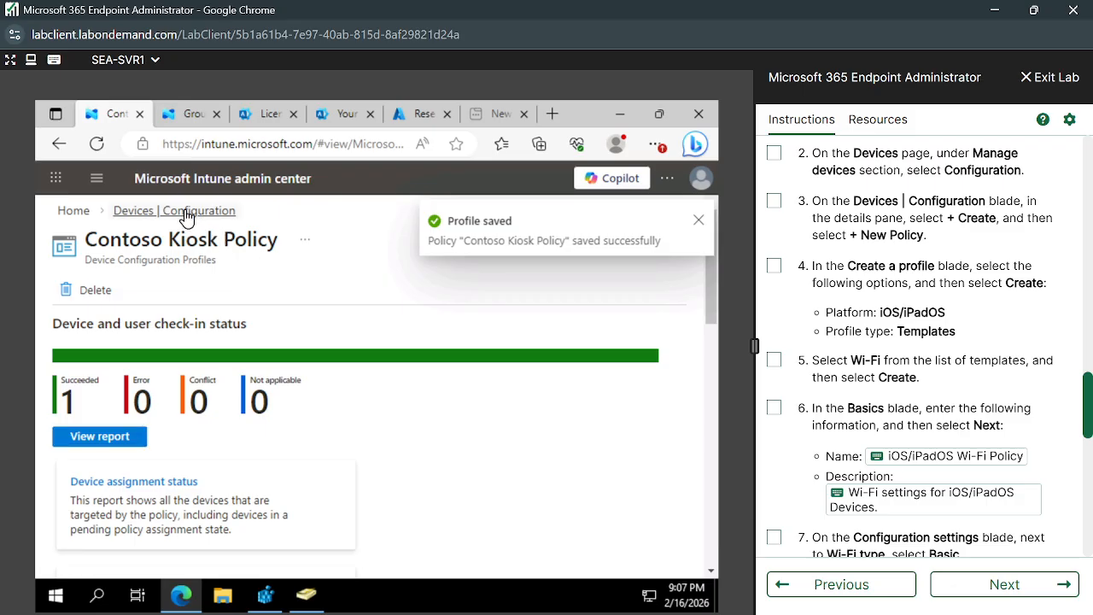
click(188, 213)
Start a new configuration policy for iOS/iPadOS with the Templates profile type.
click(314, 349)
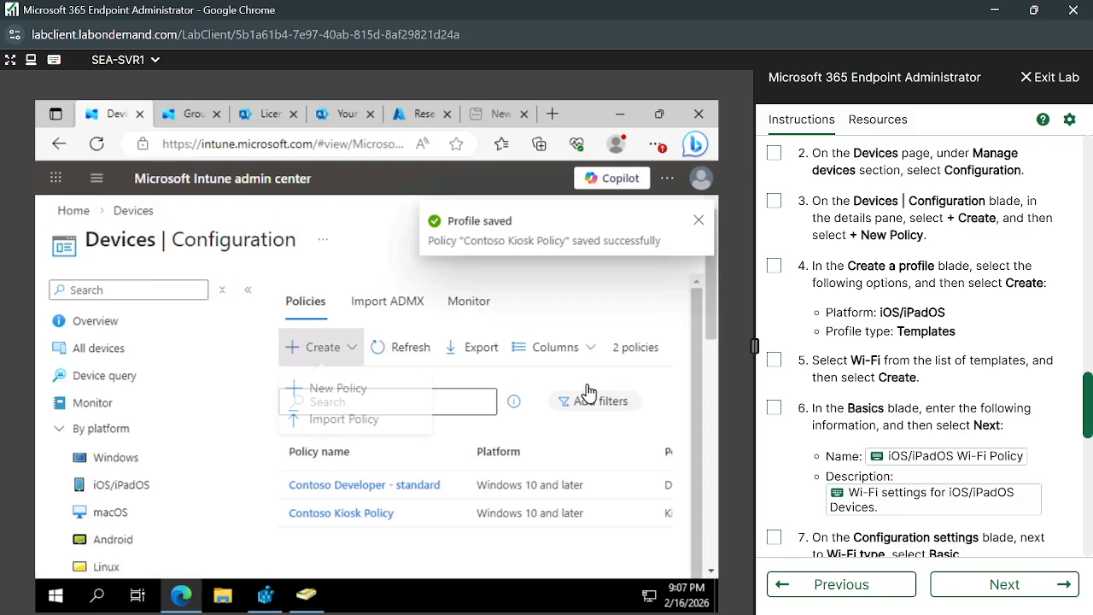
click(321, 391)
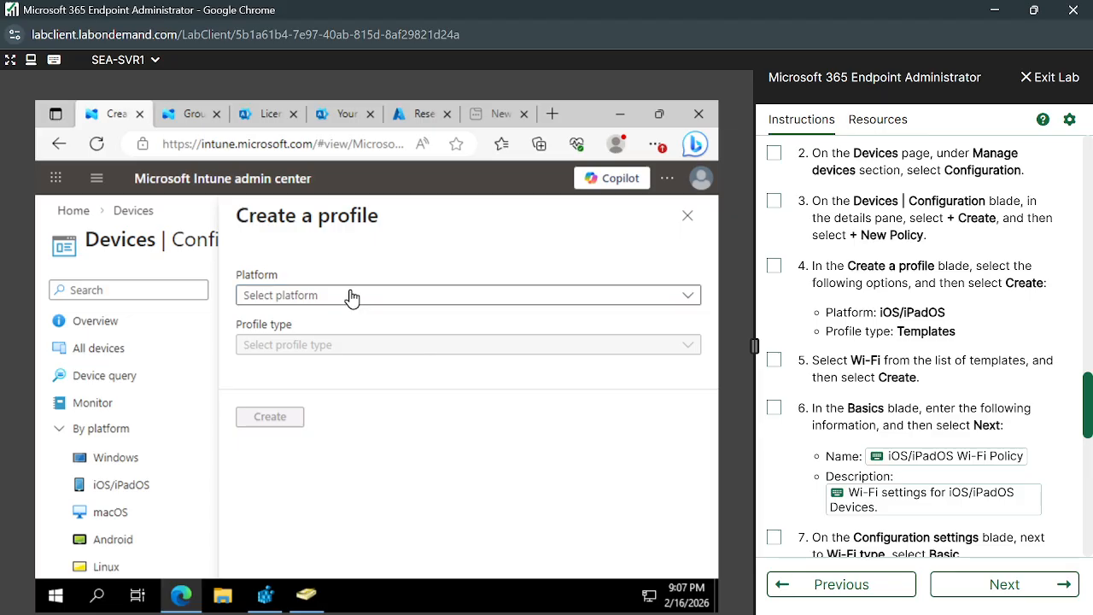
click(350, 295)
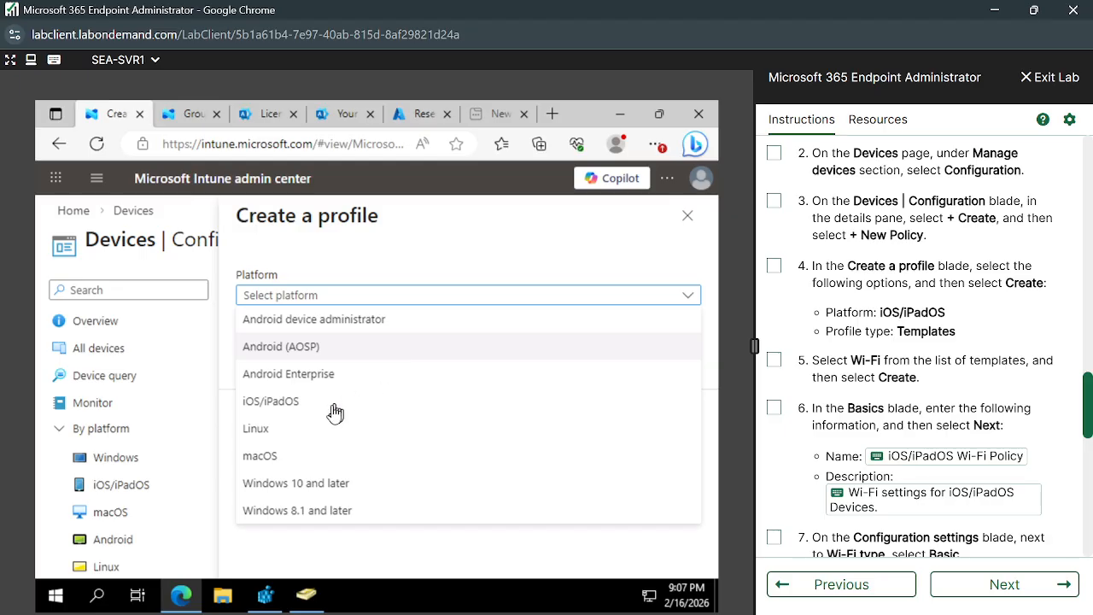
click(301, 402)
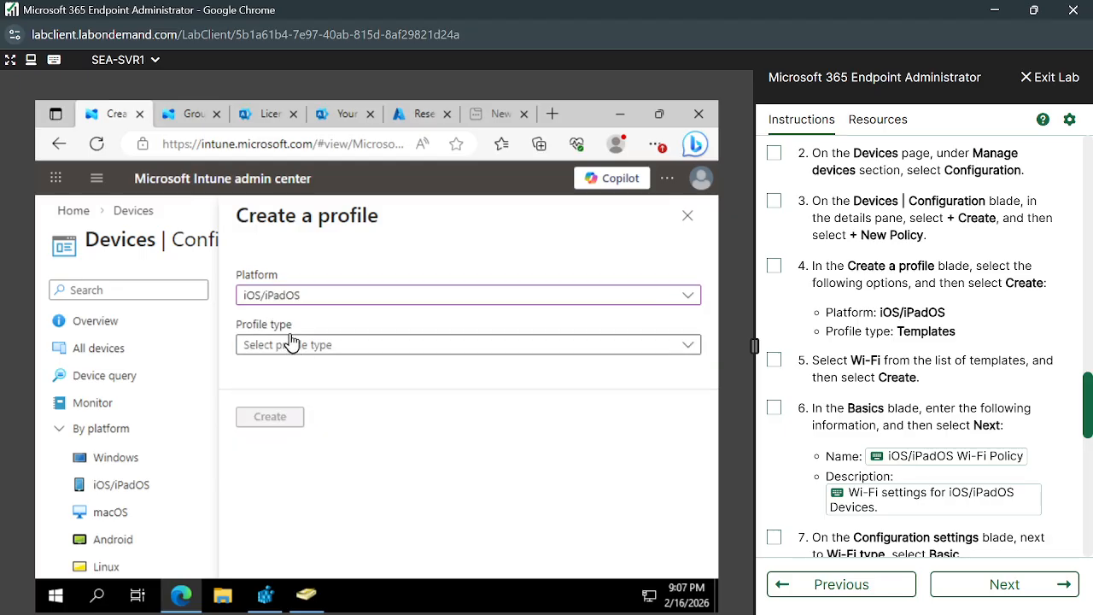
click(317, 346)
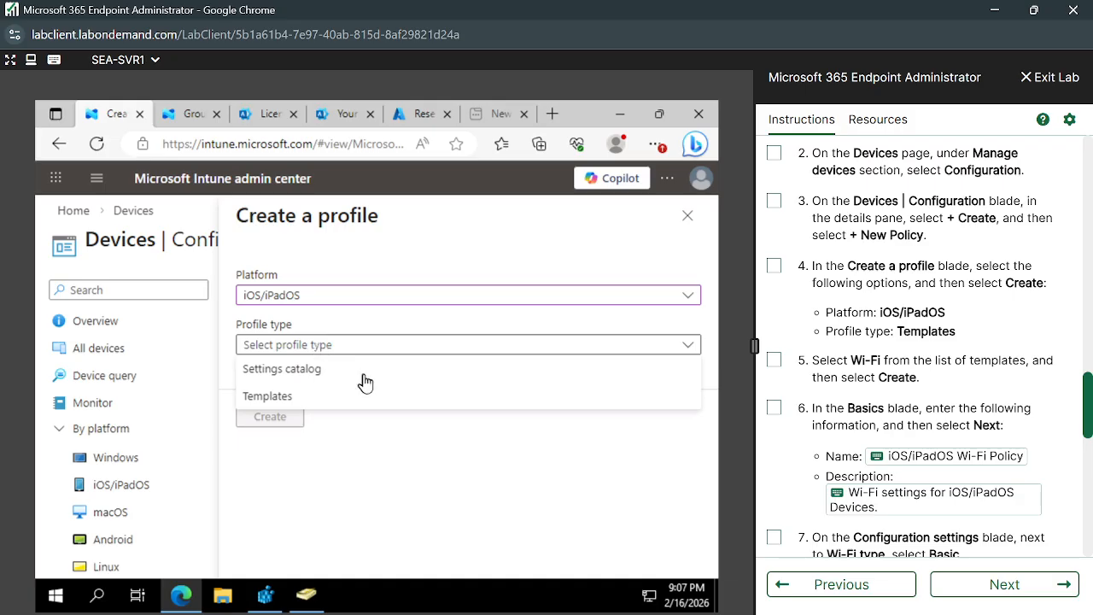
click(299, 402)
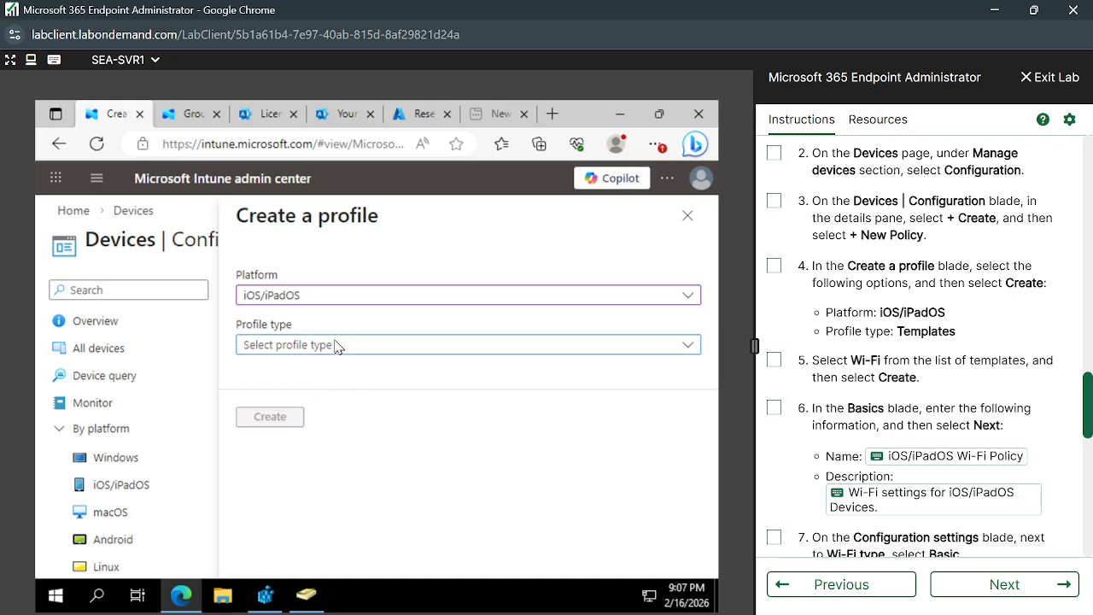
click(305, 348)
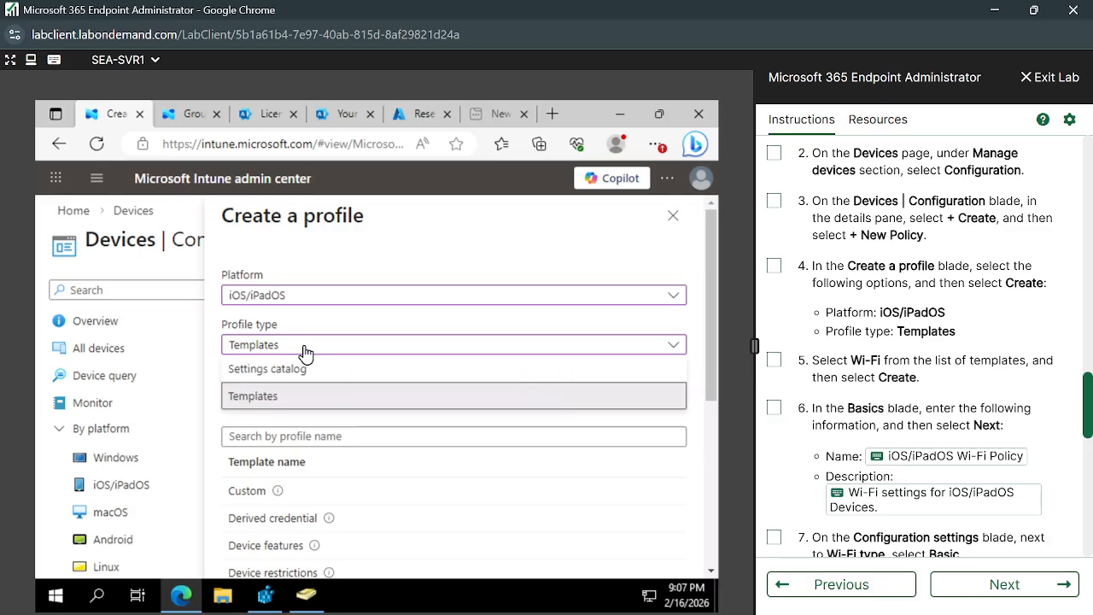
Search the templates for 'Wif' and create a profile from the Wi-Fi template.
click(293, 436)
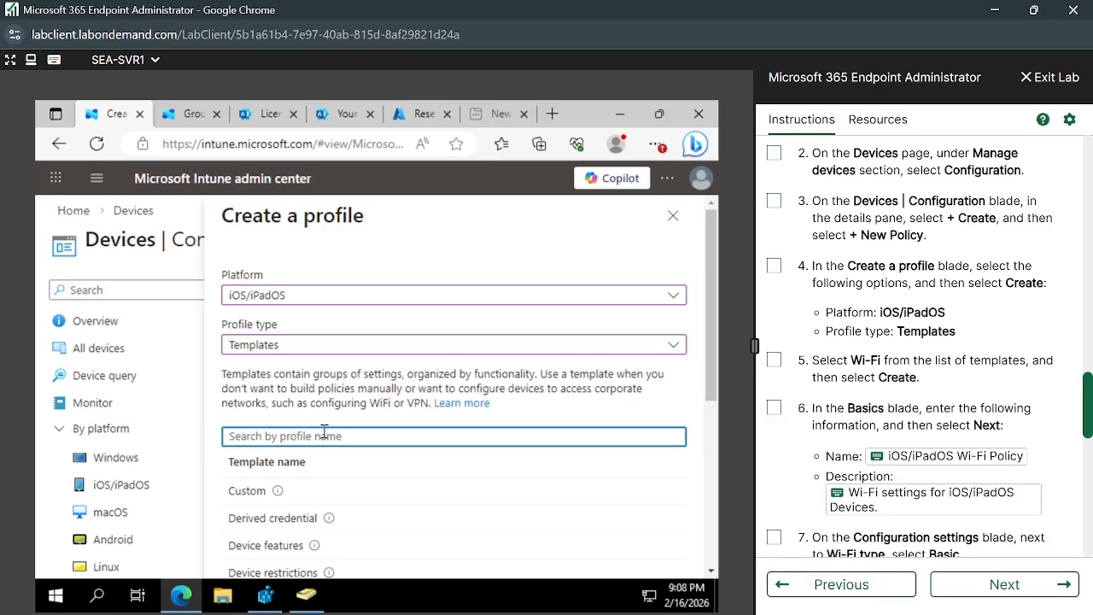
text(Wifi)
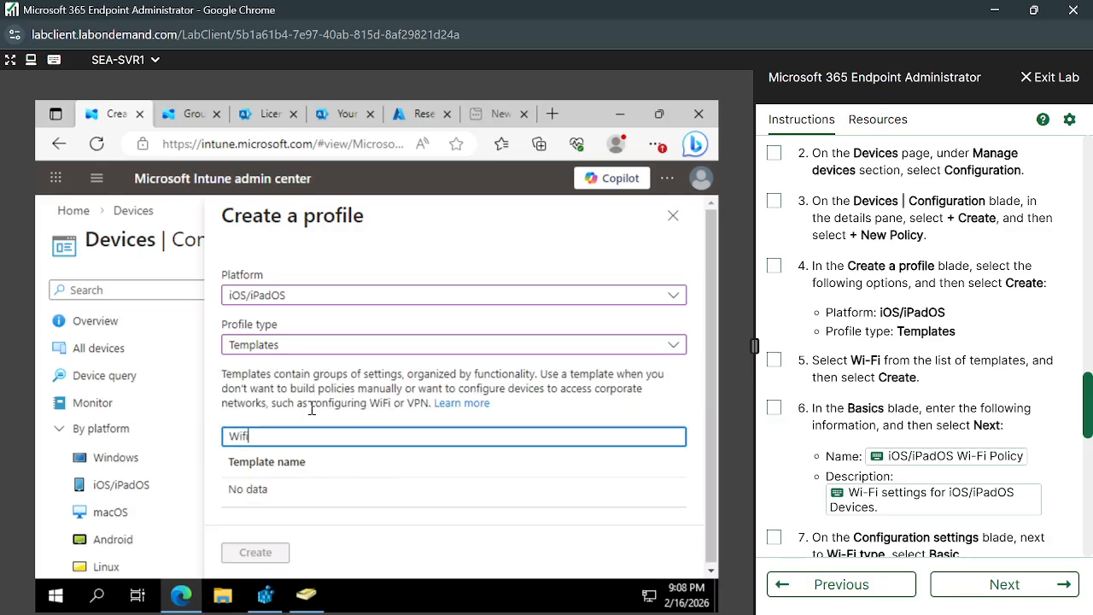
key(BackSpace)
key(BackSpace)
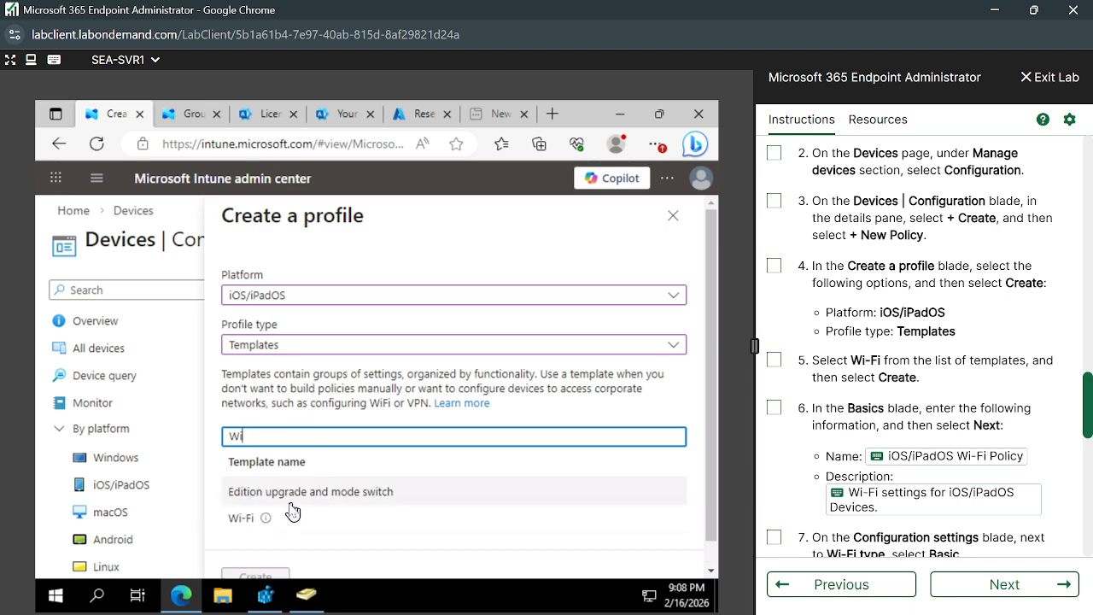
click(238, 517)
scroll(476, 549, down, 1)
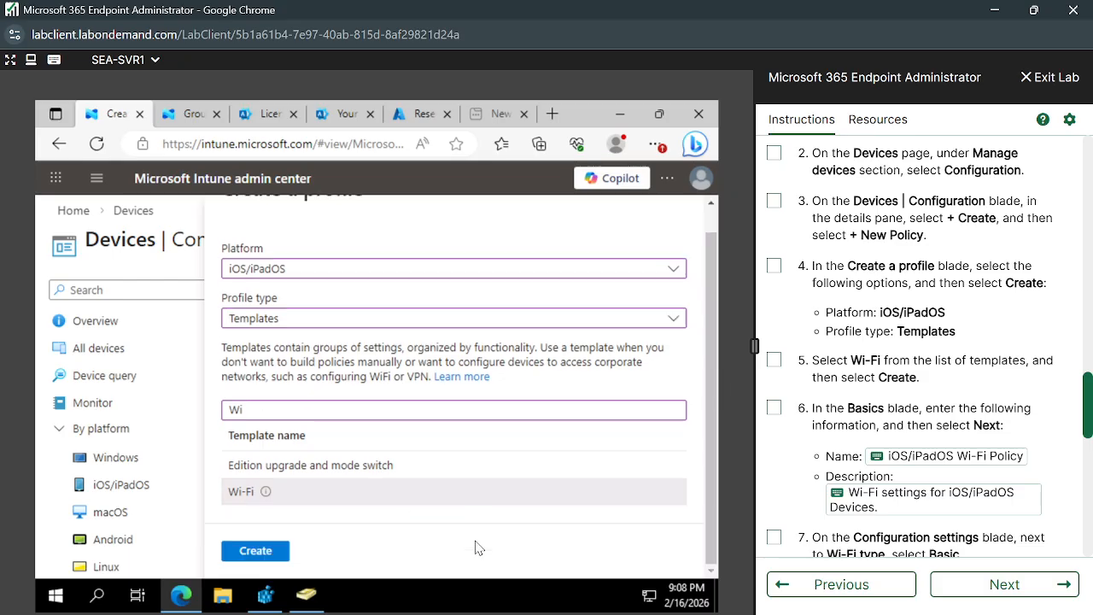
click(258, 549)
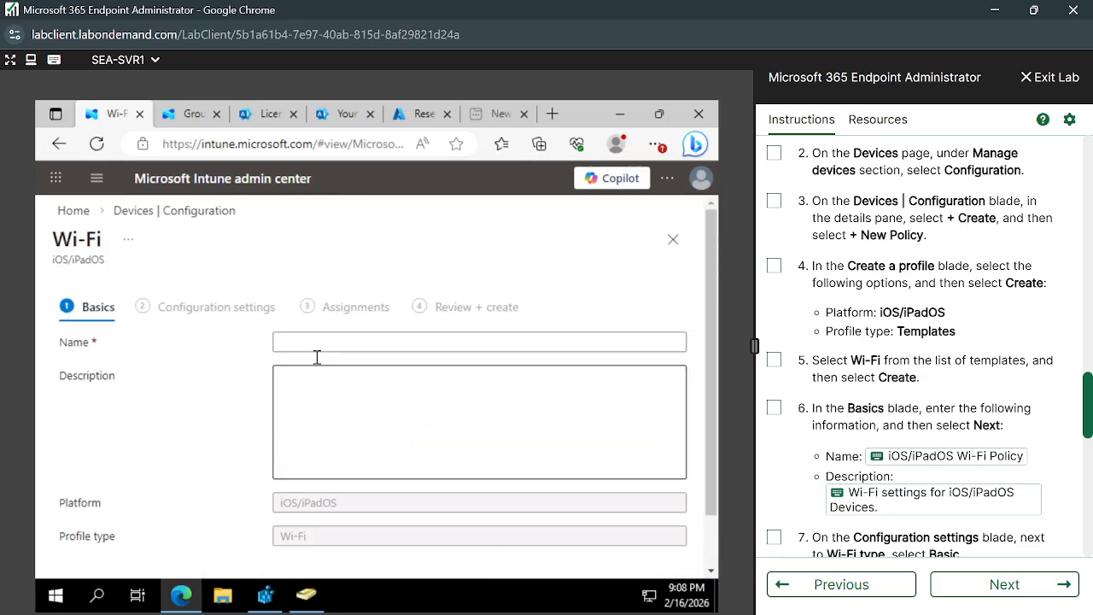
Name the profile 'iOS/iPadOS Wi-Fi Policy' with description 'Wi-Fi settings for iOS/iPadOS Devices', then continue.
click(351, 341)
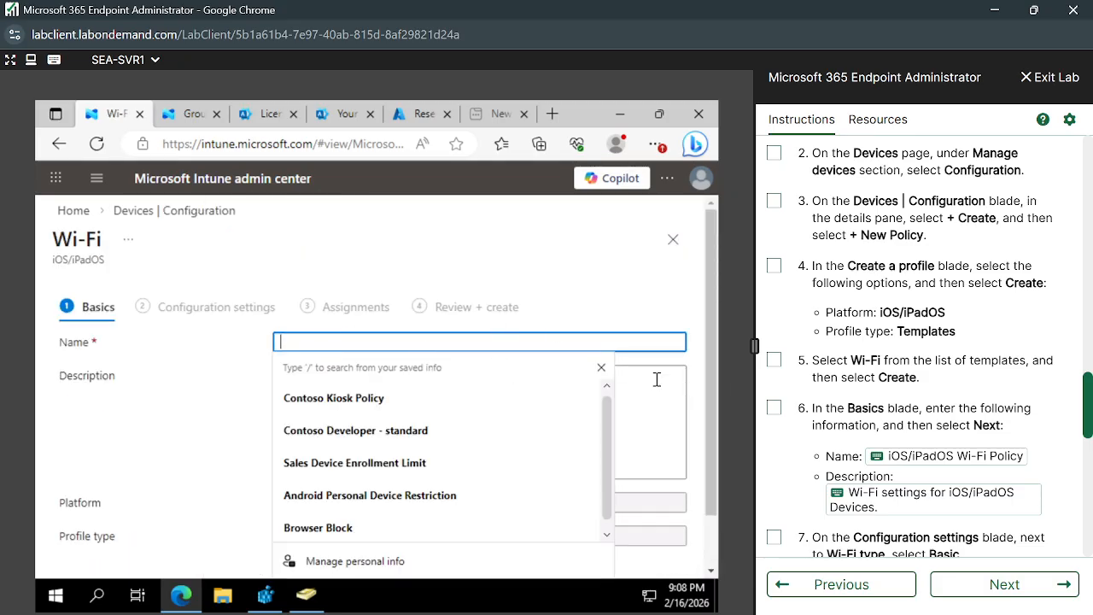
scroll(875, 408, down, 1)
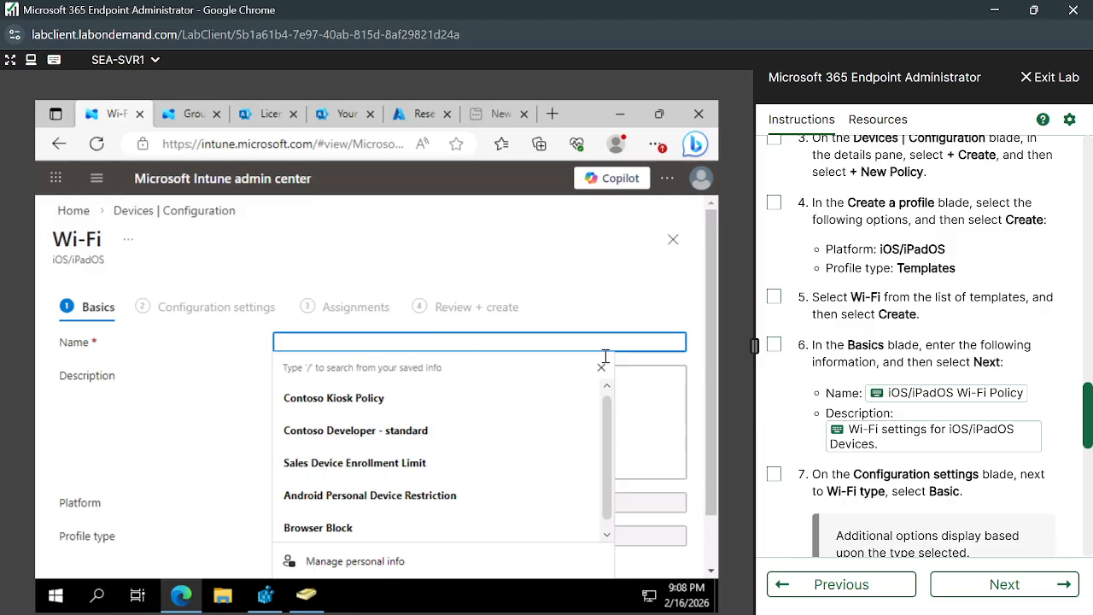
click(880, 393)
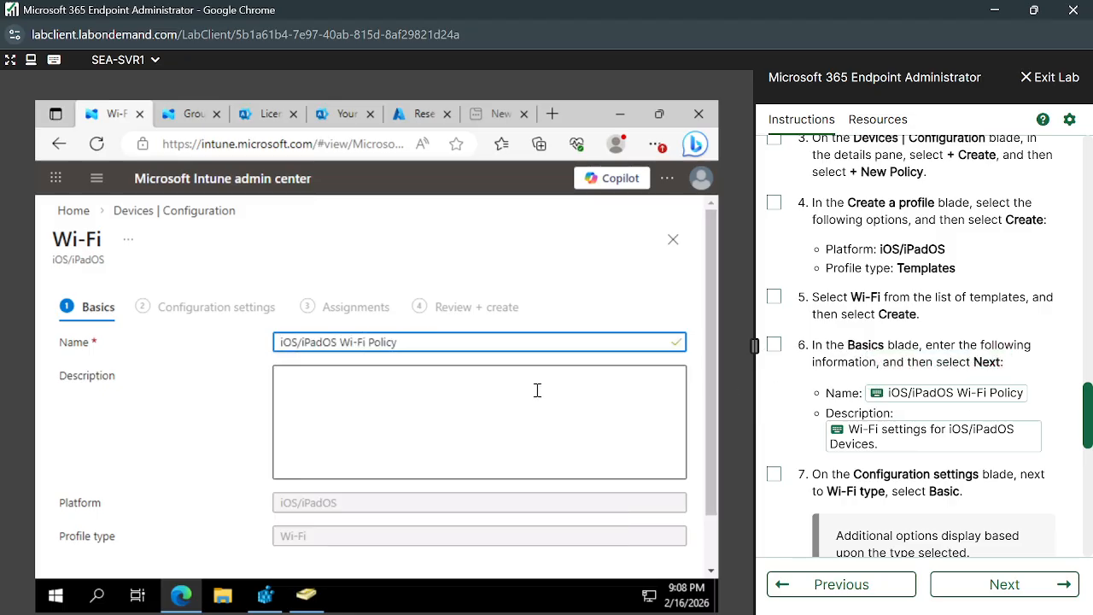
click(538, 391)
click(836, 431)
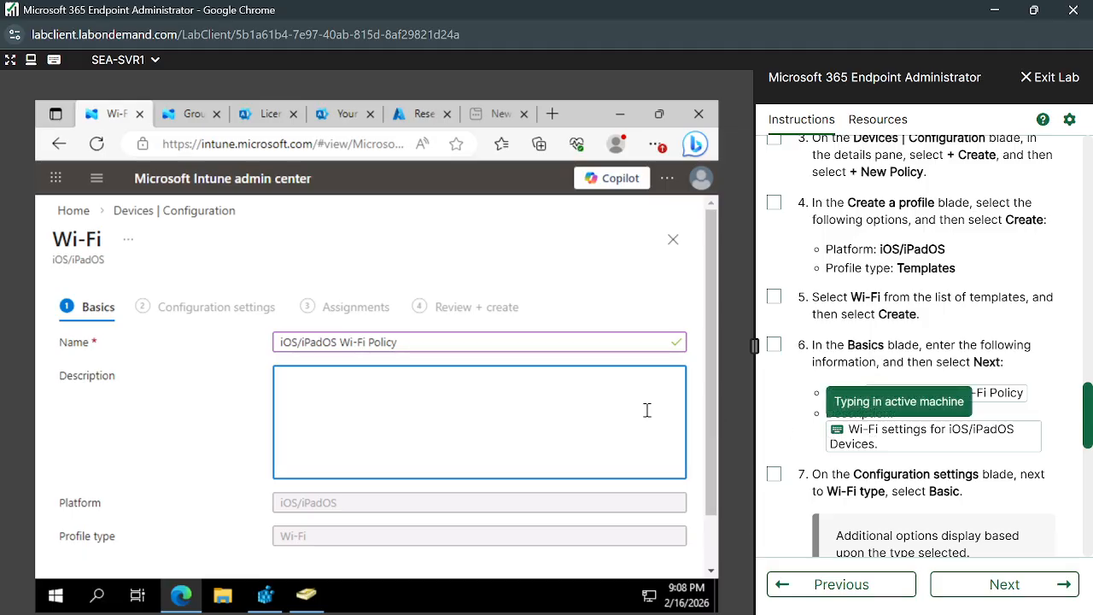
scroll(527, 415, down, 1)
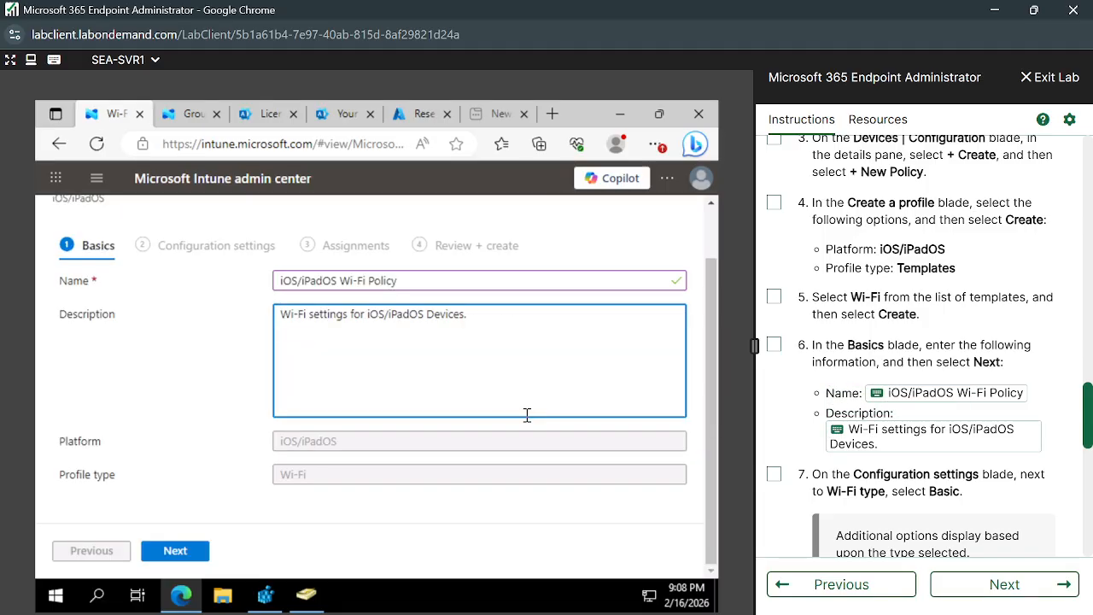
click(173, 552)
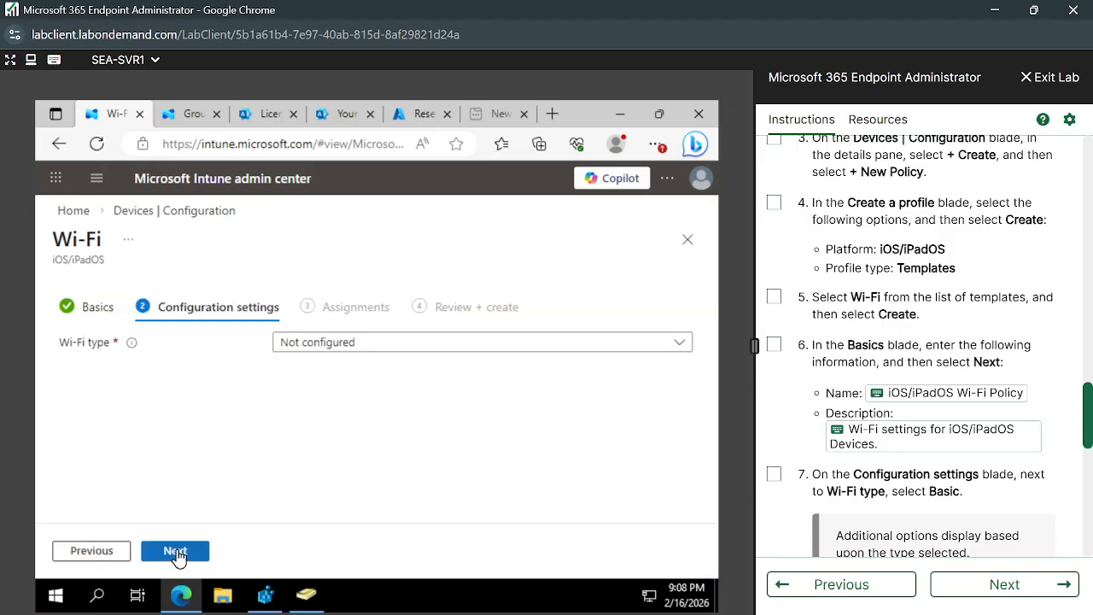
click(354, 346)
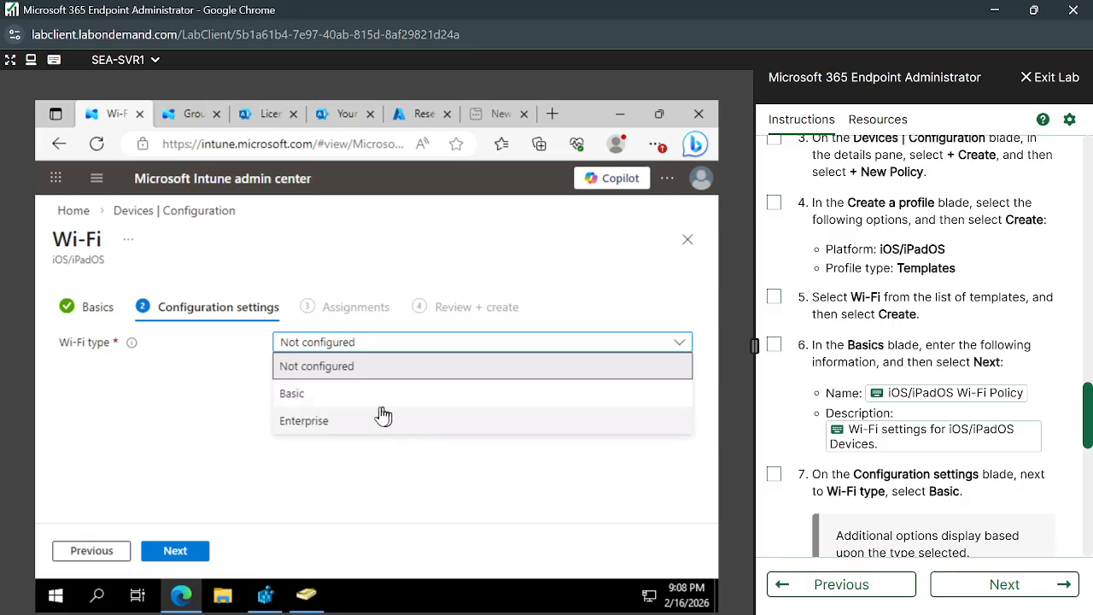
scroll(841, 303, up, 15)
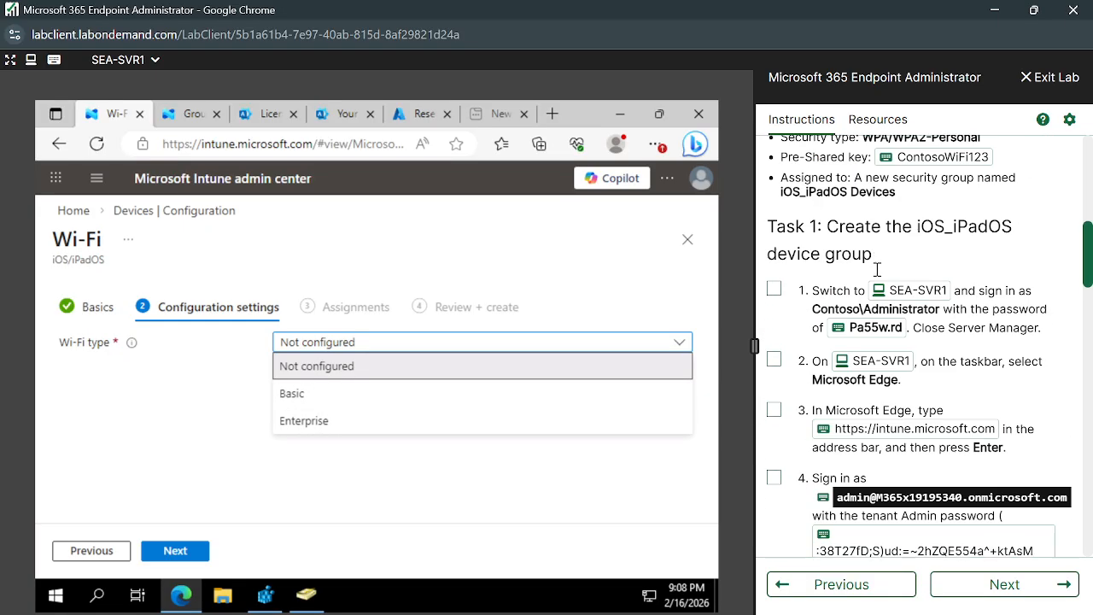
scroll(864, 329, down, 1)
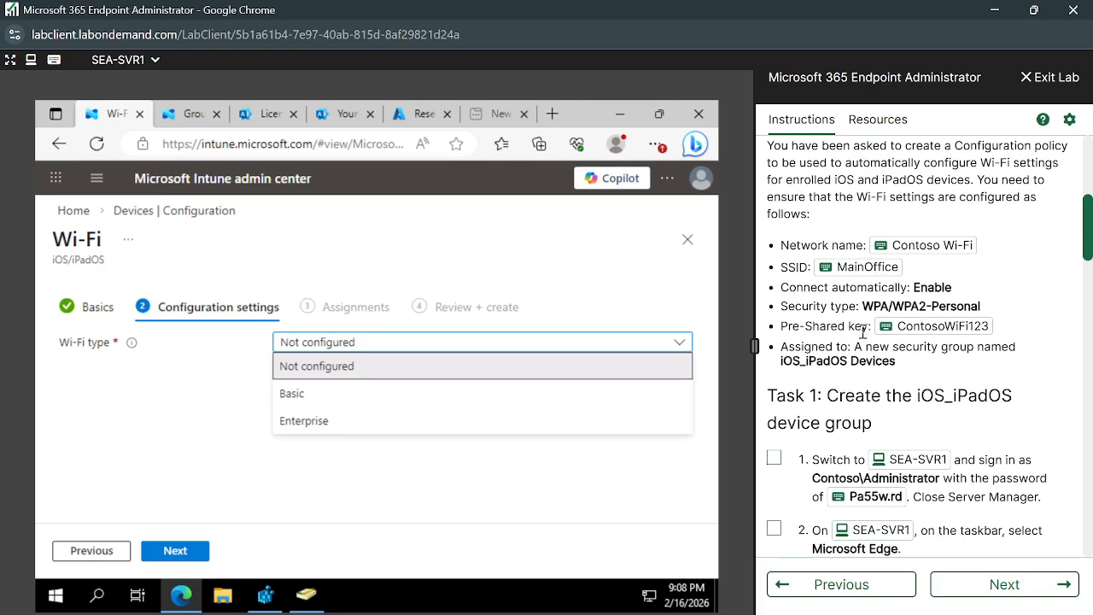
scroll(863, 341, down, 1)
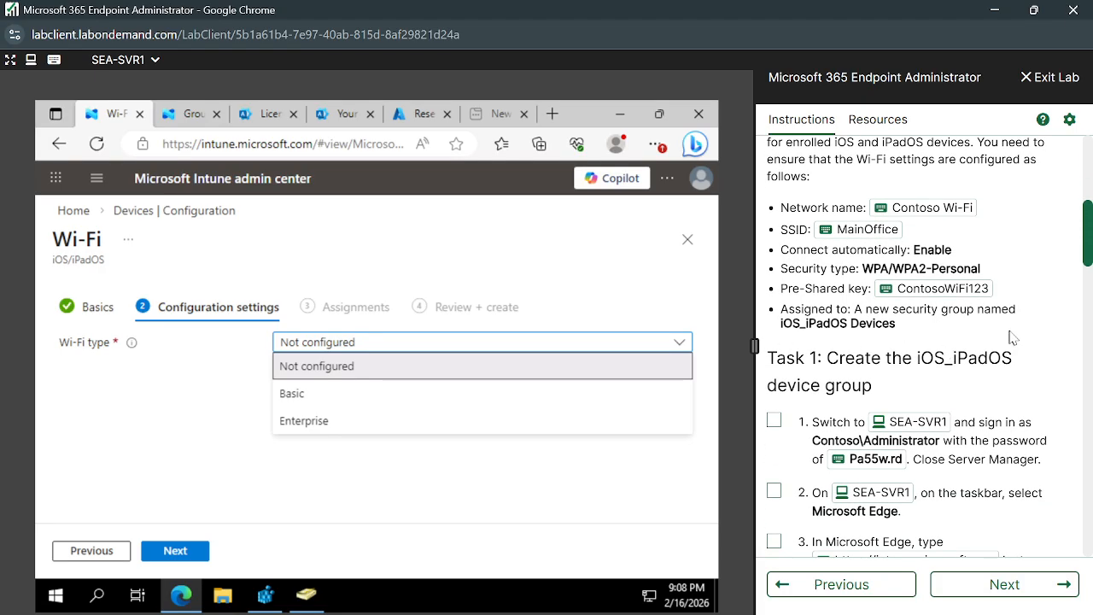
scroll(1016, 338, up, 1)
scroll(944, 327, up, 2)
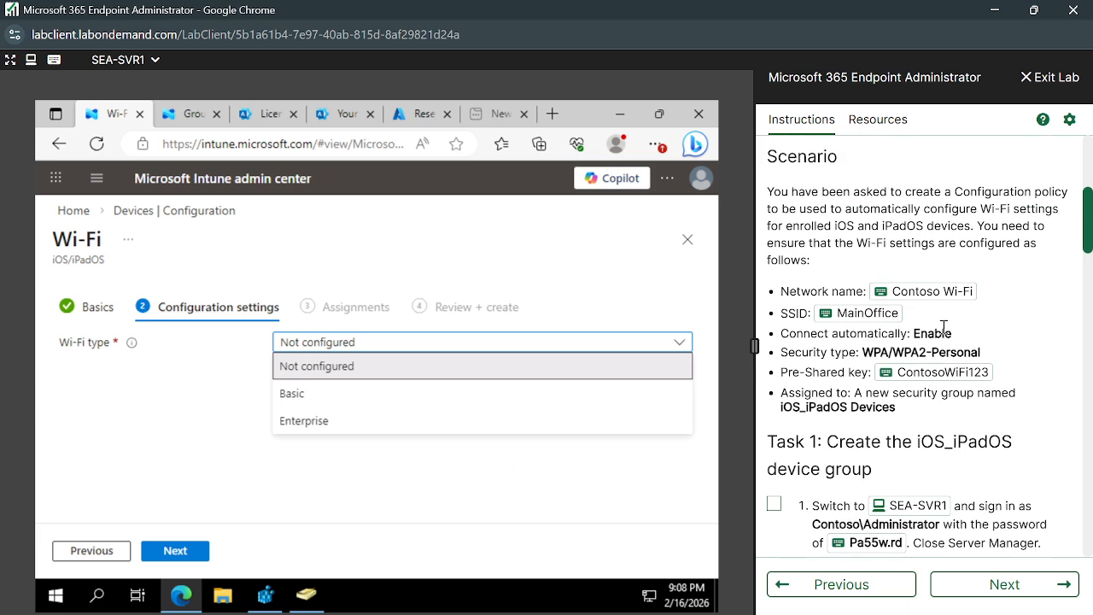
scroll(944, 327, down, 2)
scroll(944, 327, up, 2)
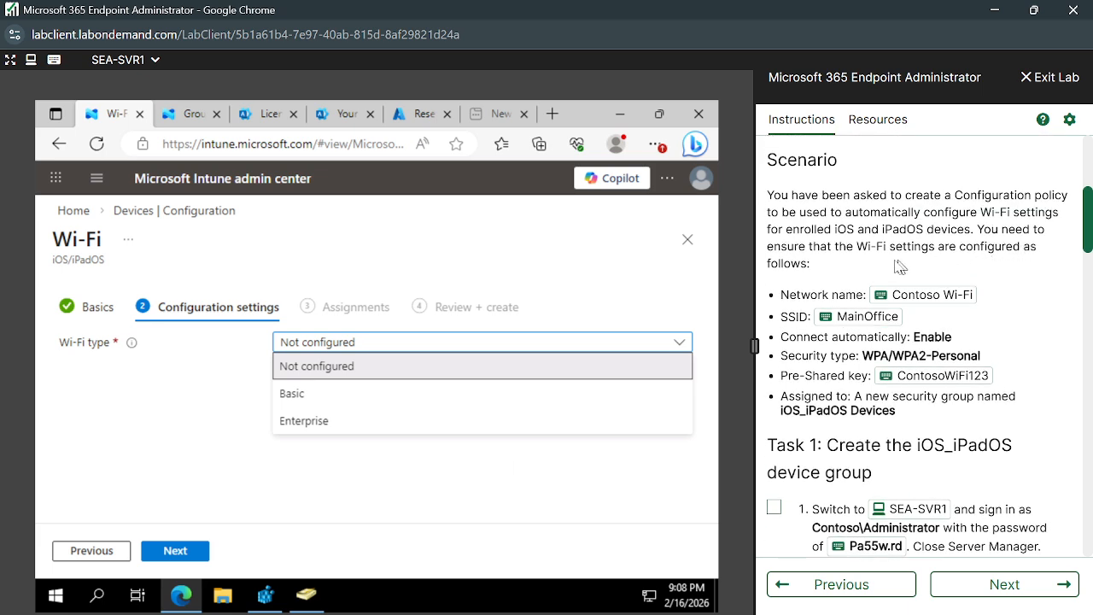
scroll(1008, 350, down, 9)
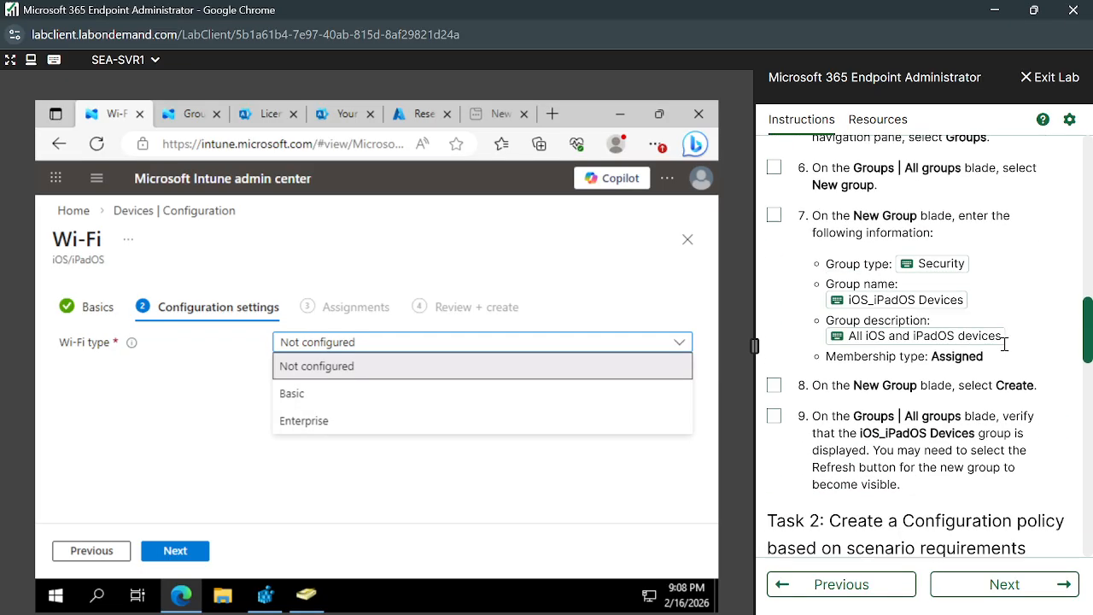
click(329, 395)
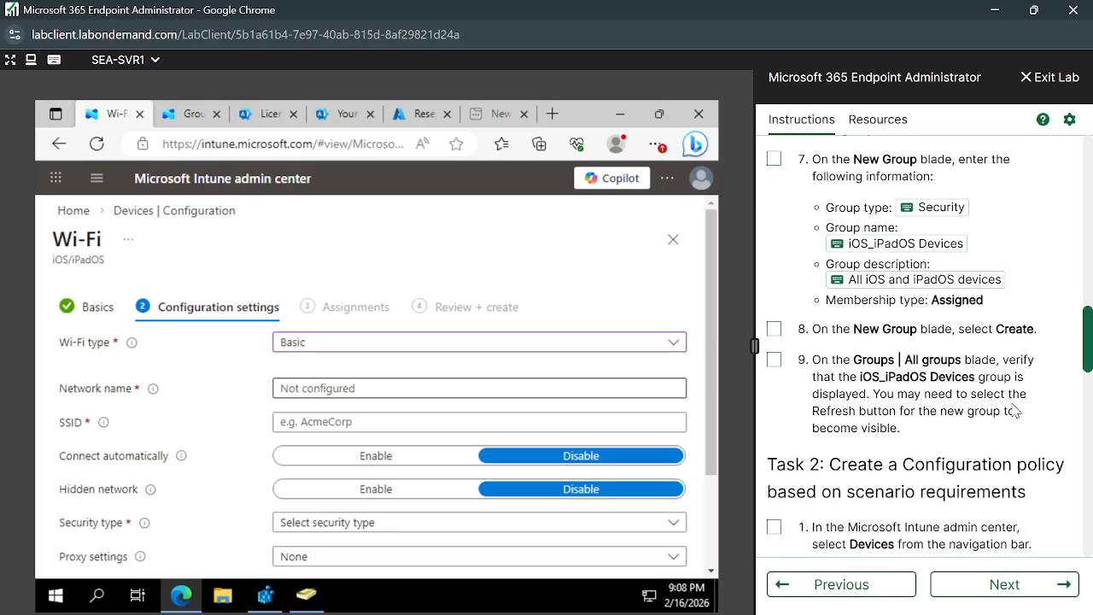
scroll(1005, 407, down, 2)
scroll(1005, 407, down, 1)
scroll(1005, 407, up, 5)
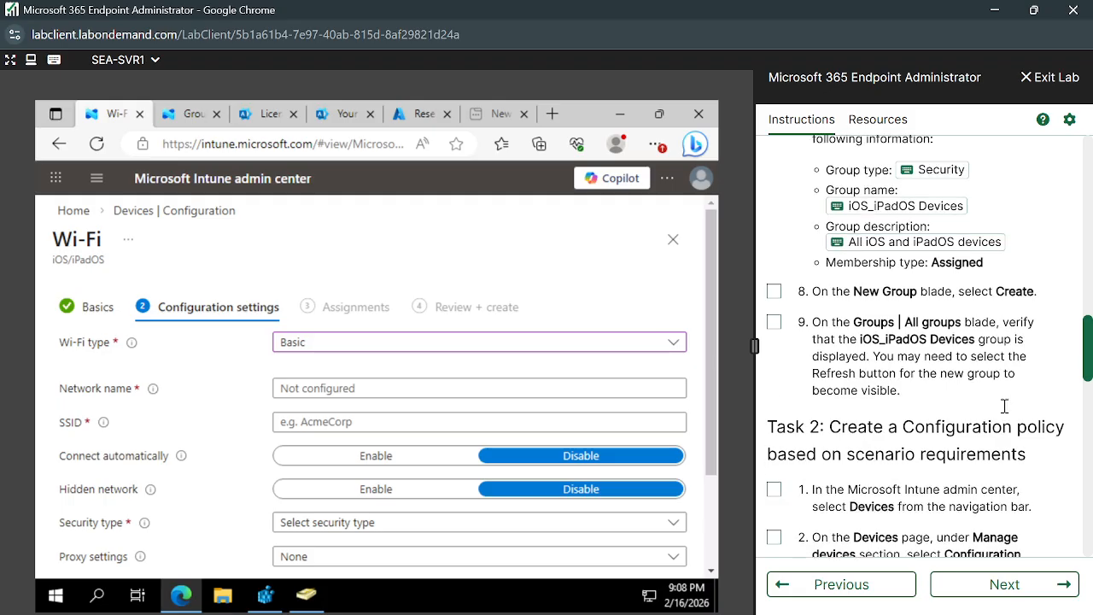
scroll(1005, 407, down, 3)
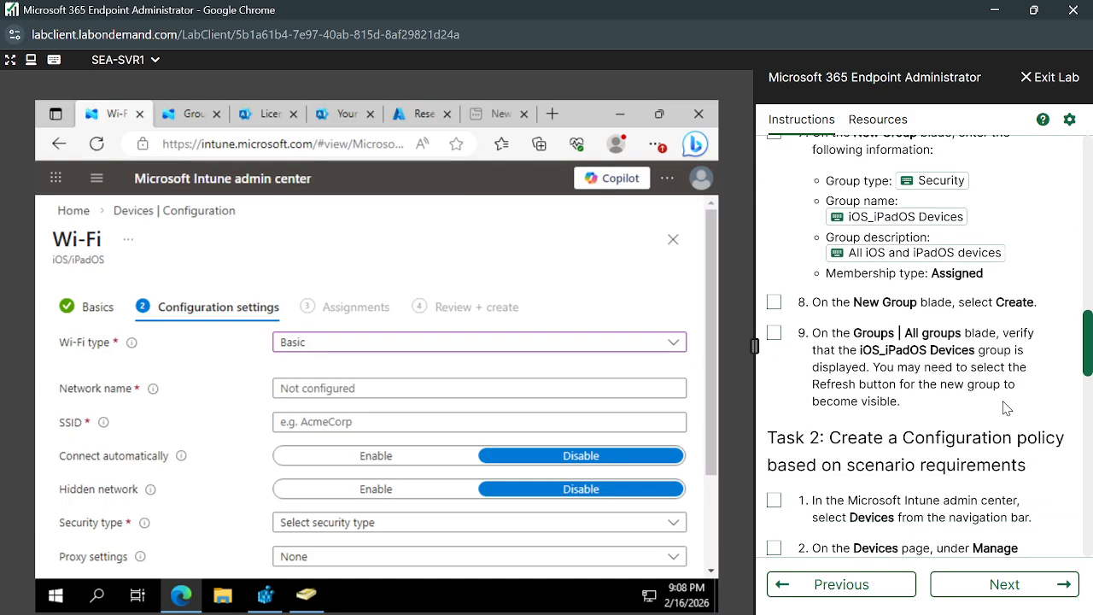
scroll(1005, 407, down, 6)
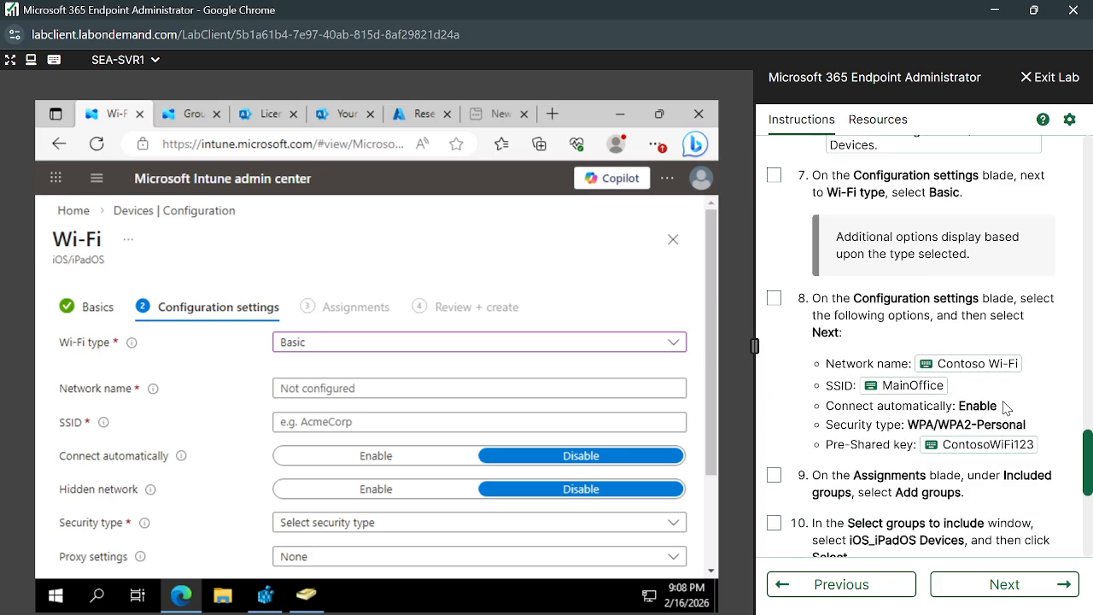
scroll(1006, 408, down, 1)
scroll(1005, 407, up, 3)
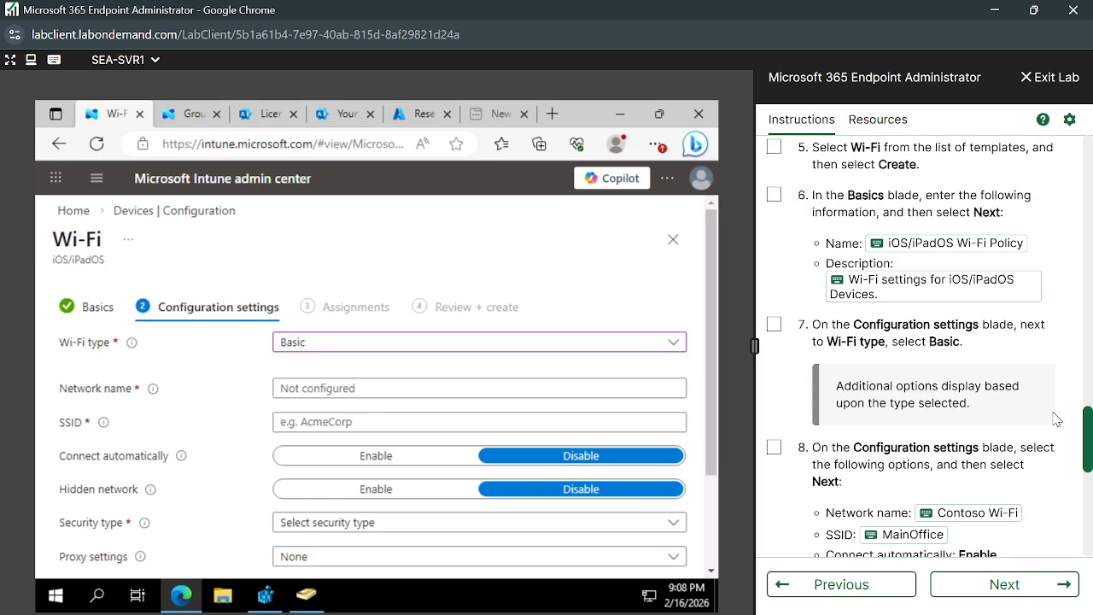
scroll(1056, 419, down, 1)
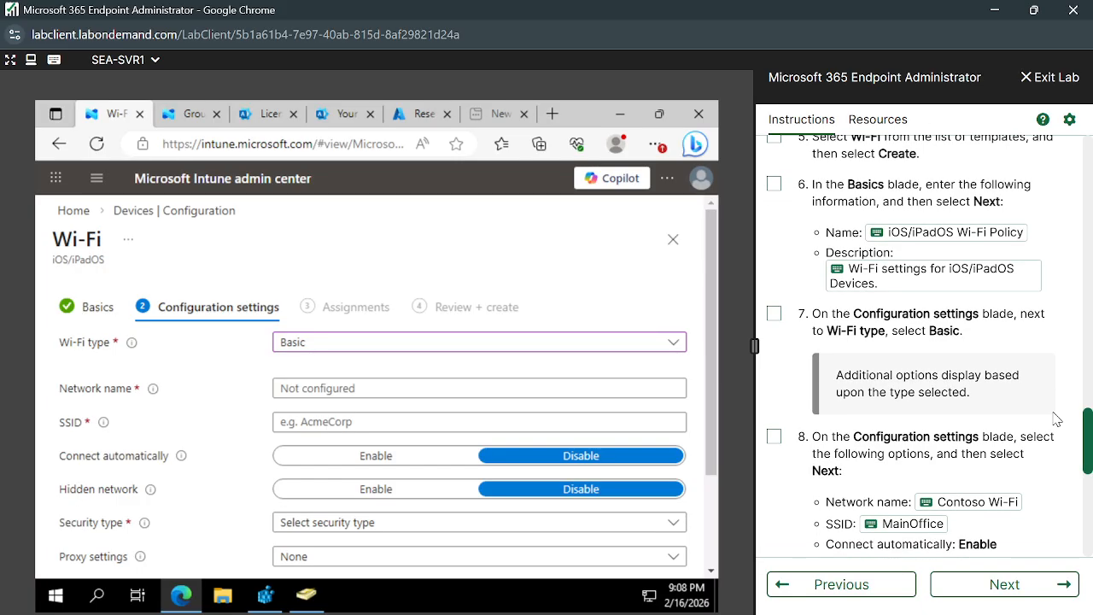
Enter Contoso Wi-Fi as the network name and MainOffice as the SSID.
click(415, 388)
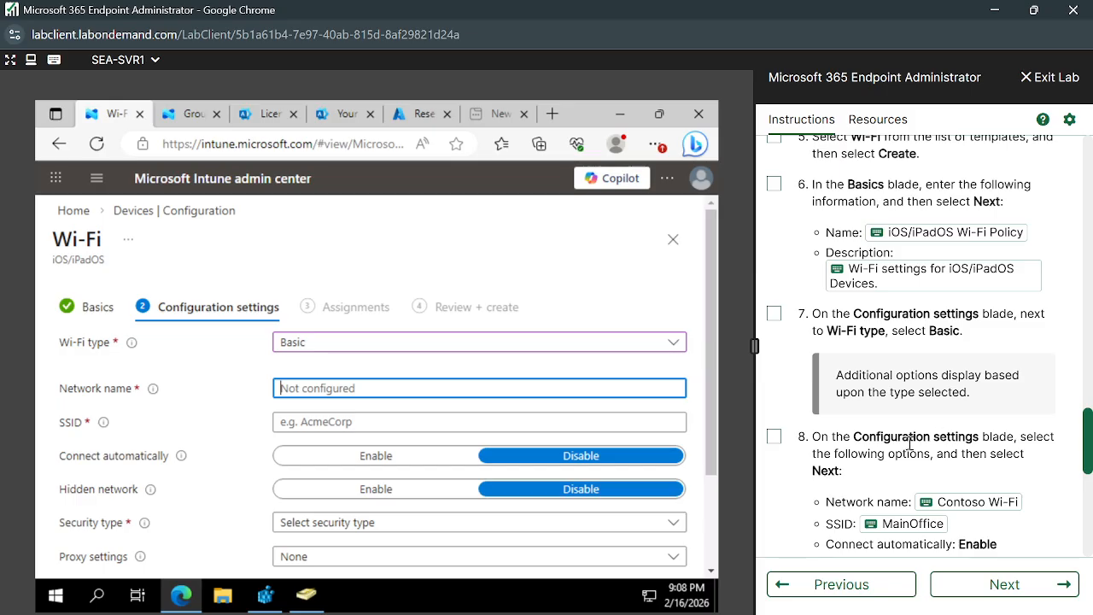
click(928, 503)
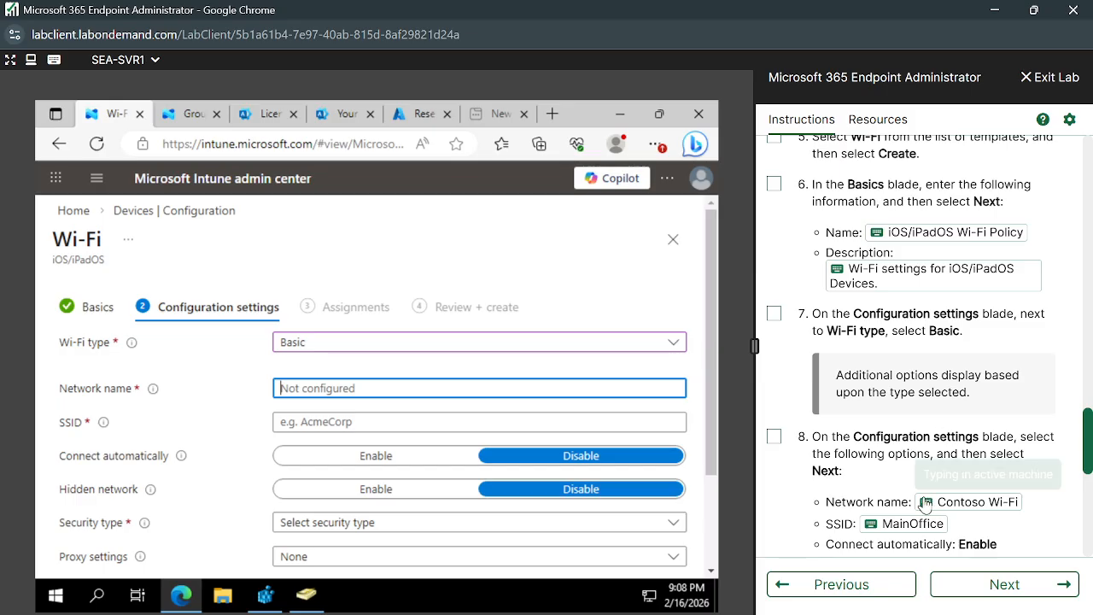
click(333, 422)
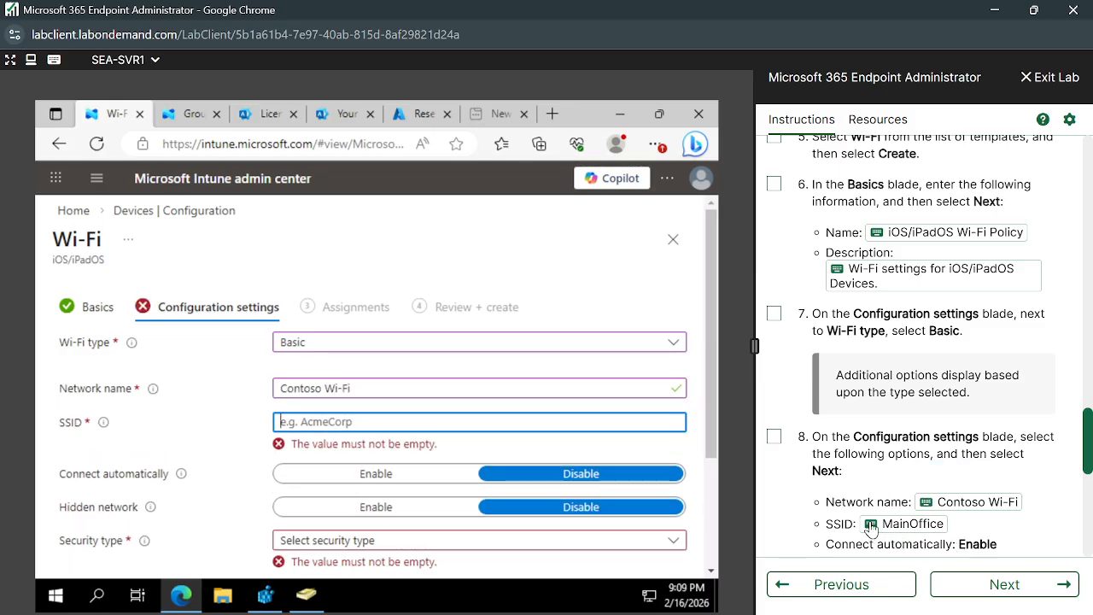
click(871, 525)
Set security type to WPA/WPA2-Personal, enter the pre-shared key, and continue to Assignments.
scroll(314, 453, down, 1)
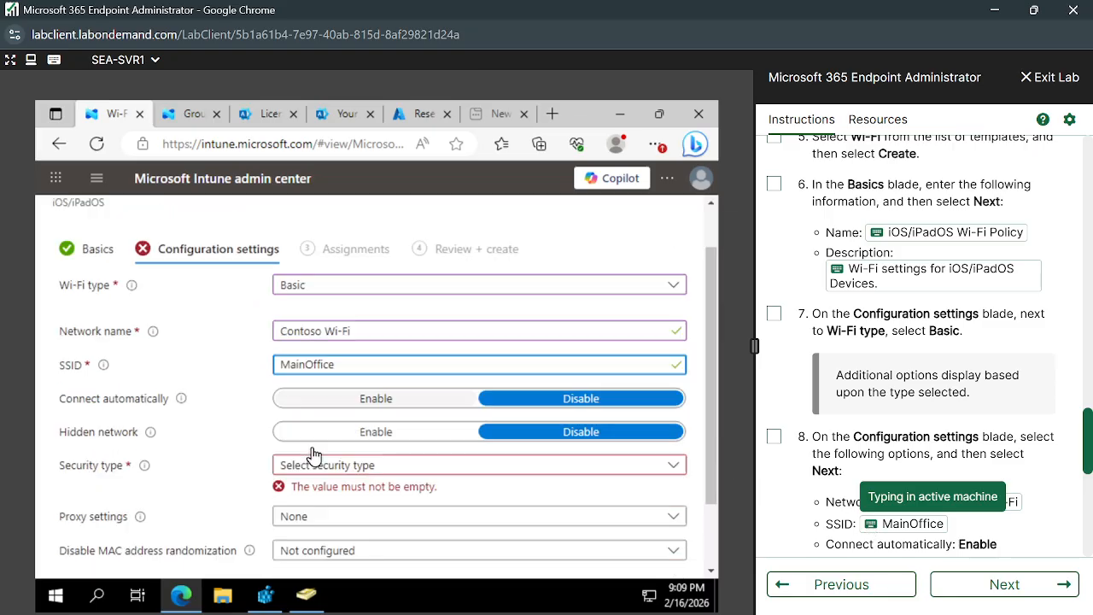
click(438, 475)
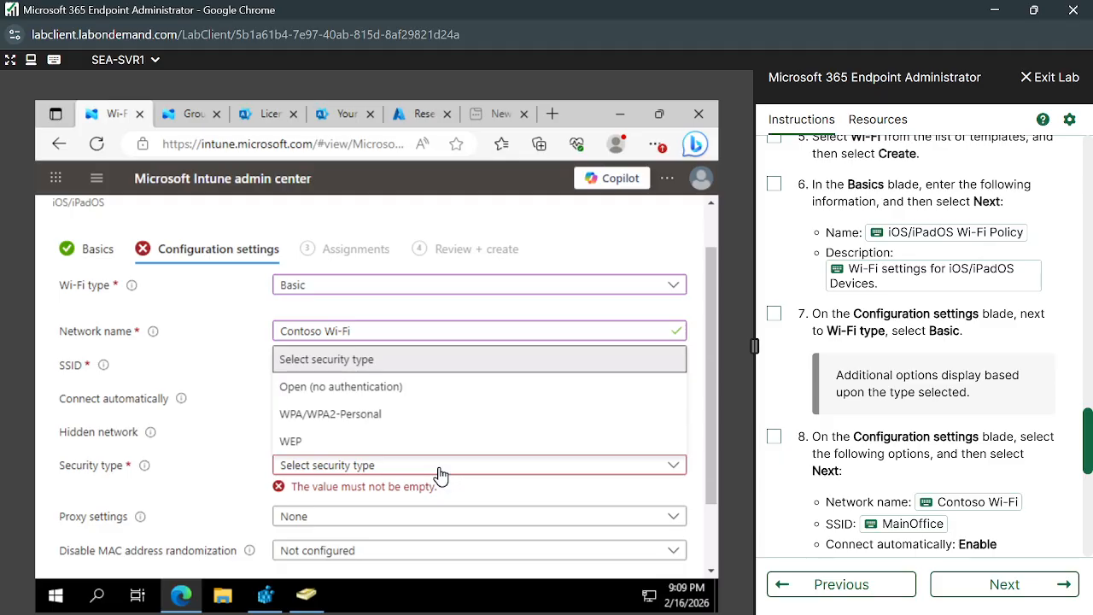
click(350, 415)
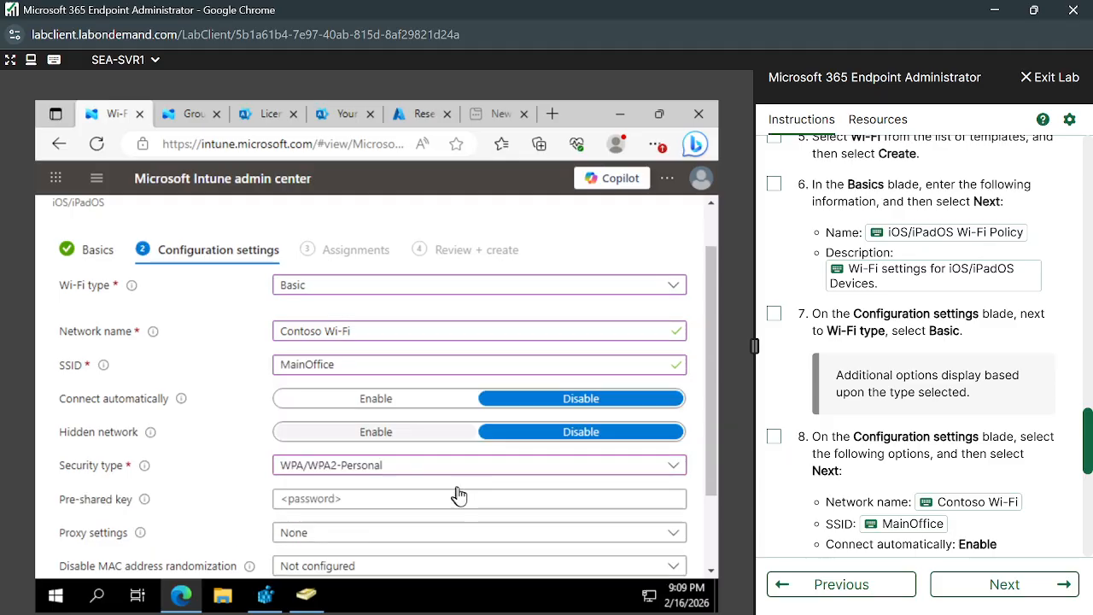
scroll(914, 497, down, 3)
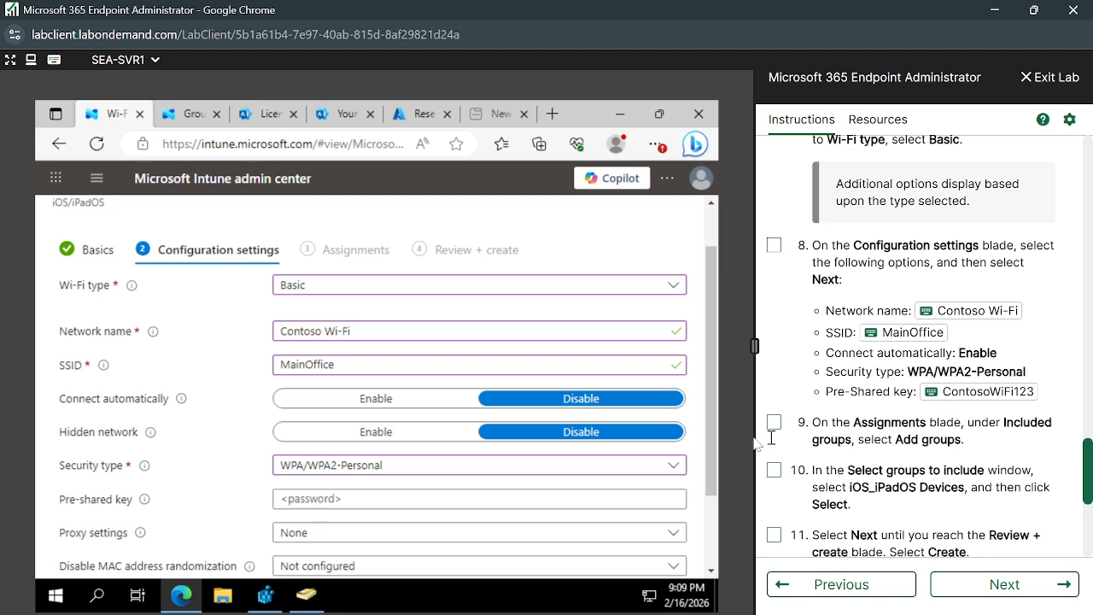
click(359, 505)
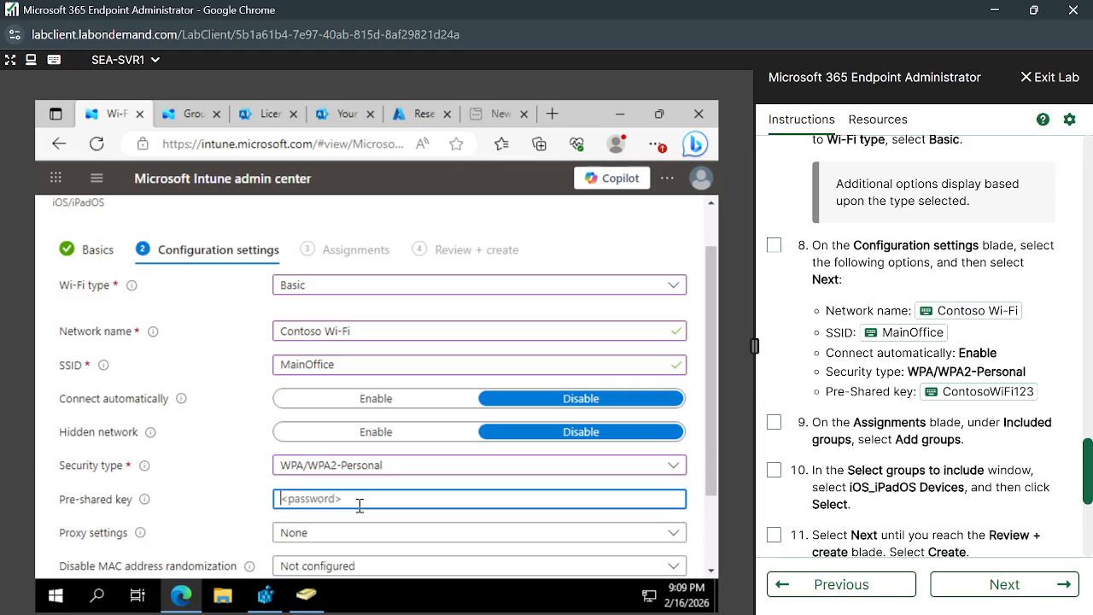
click(931, 396)
scroll(494, 524, down, 2)
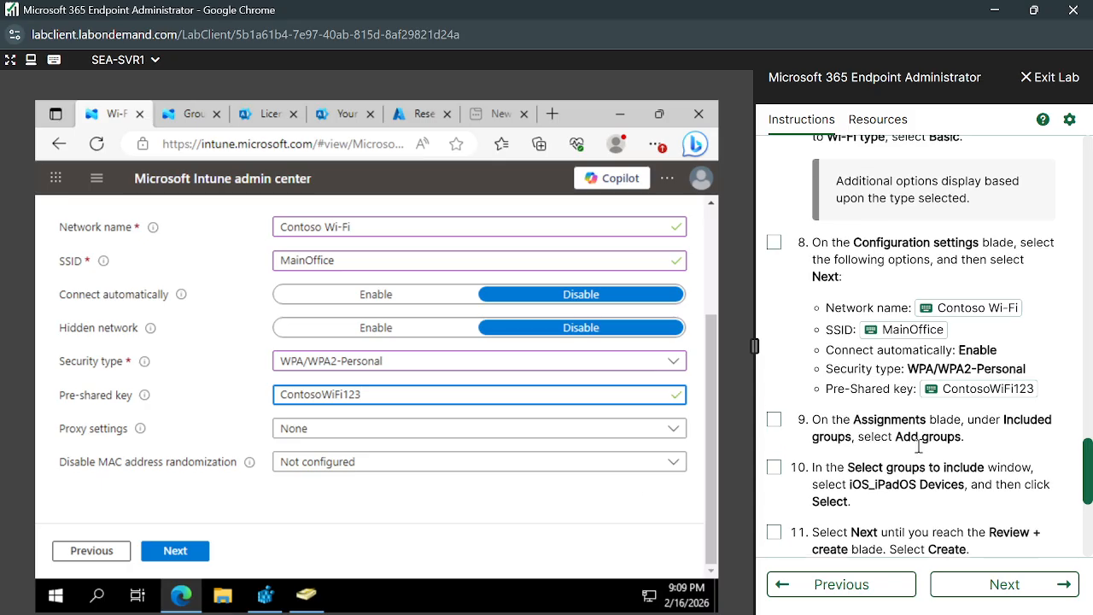
scroll(897, 452, down, 1)
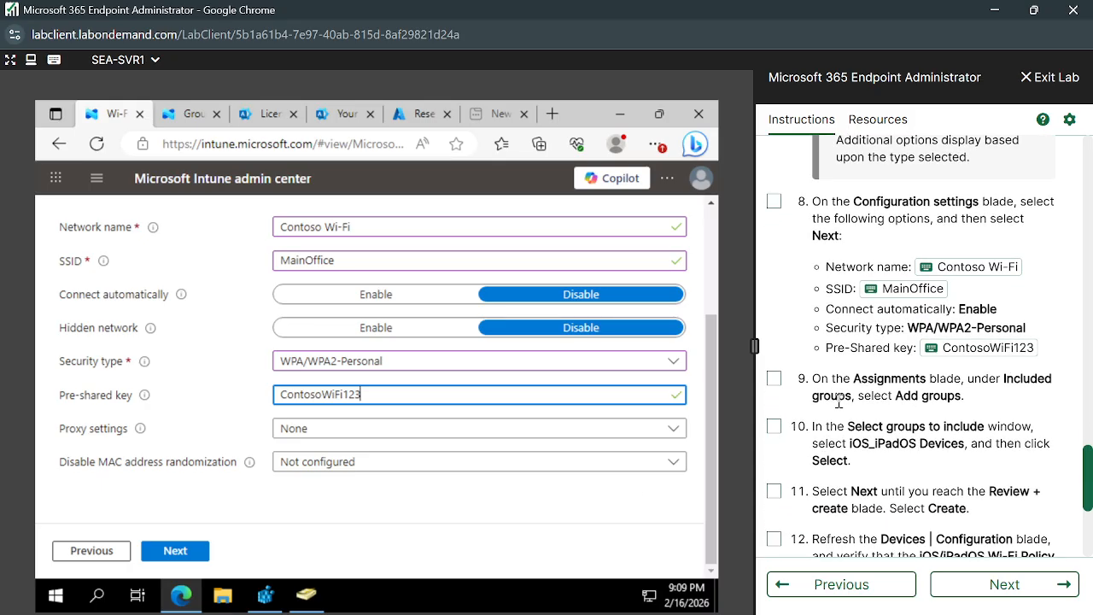
click(175, 553)
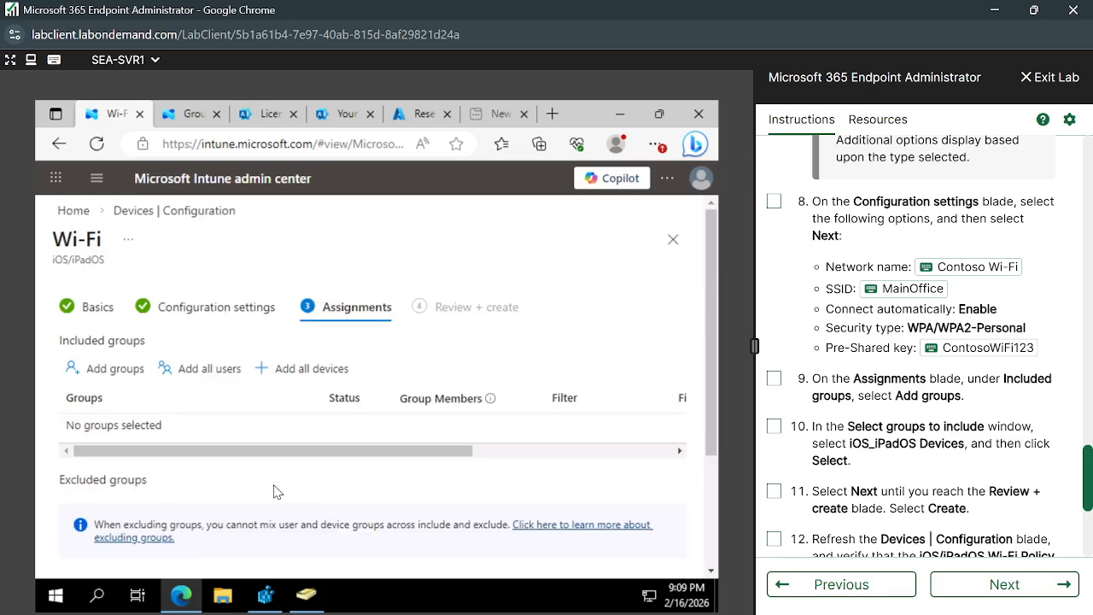
Search groups for 'iOS_iP' and add iOS_iPadOS Devices as an included group.
scroll(273, 492, down, 1)
click(101, 314)
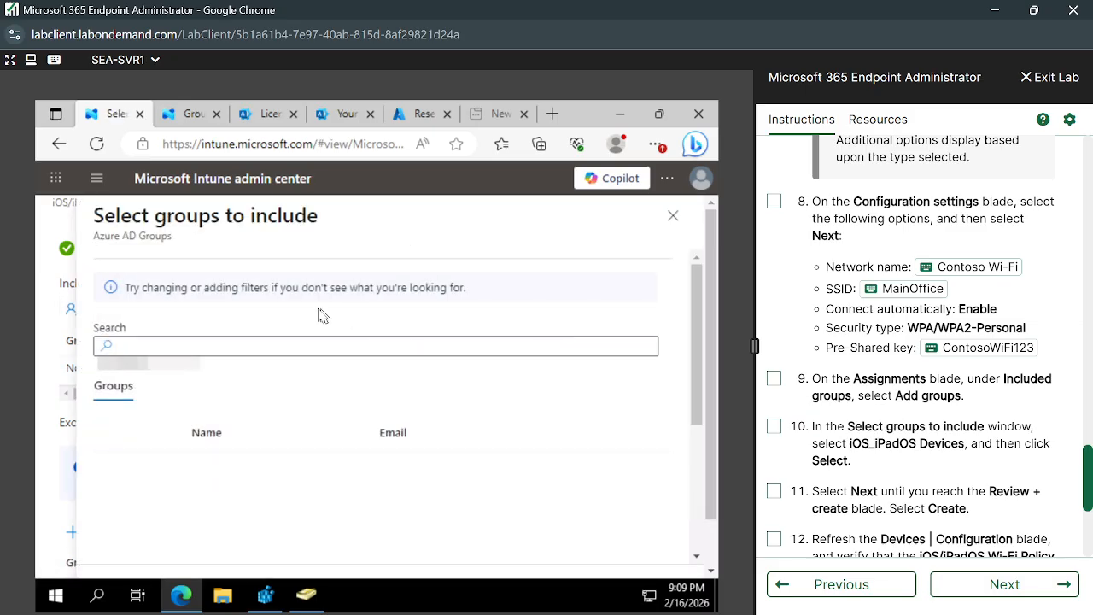
click(285, 346)
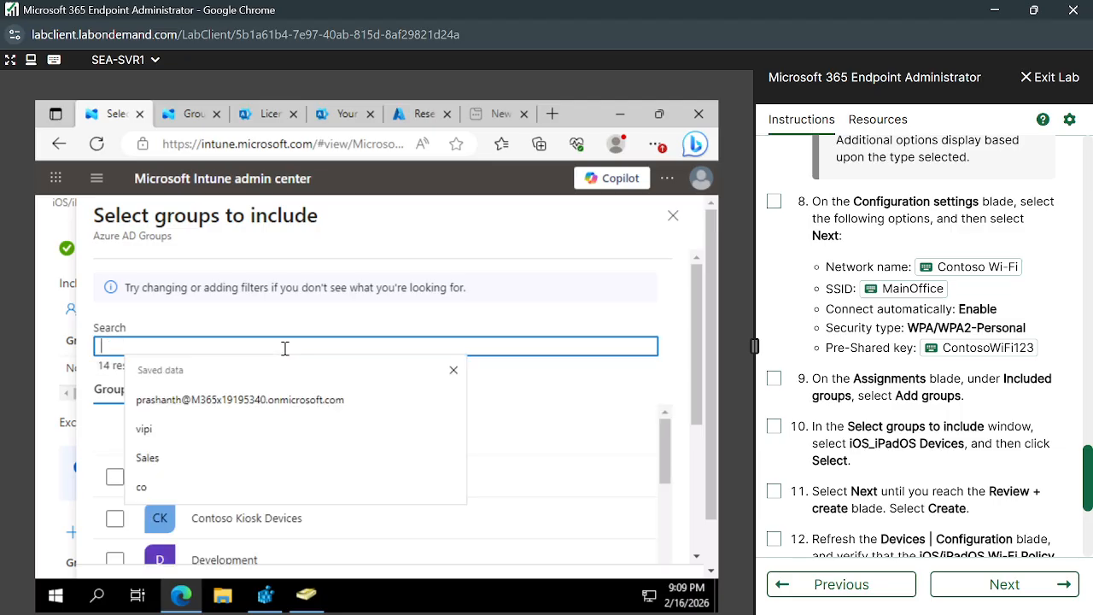
text(iOS)
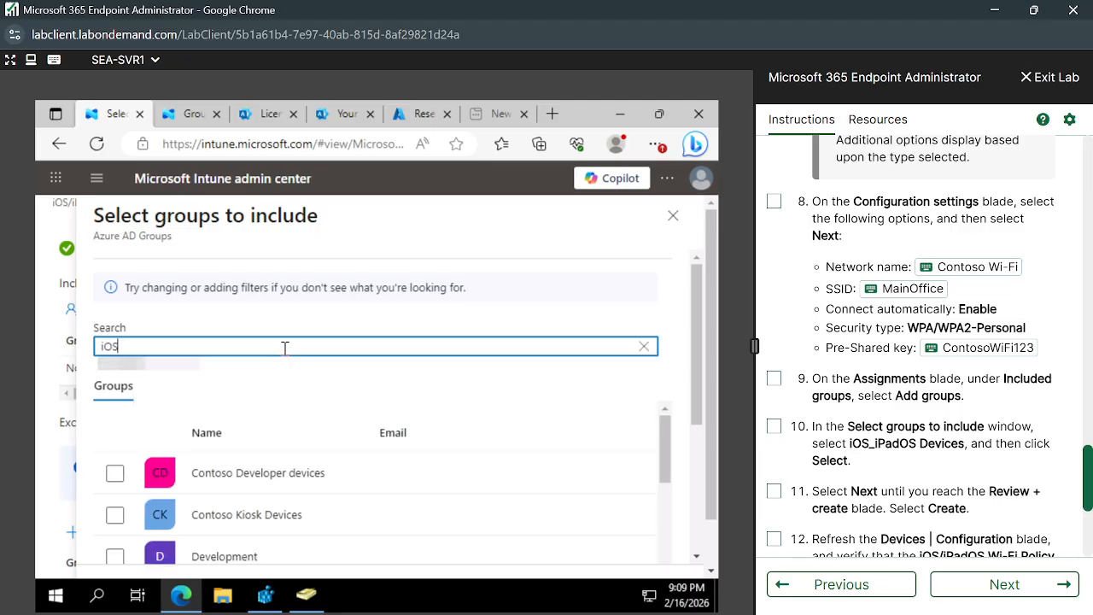
text(_iP)
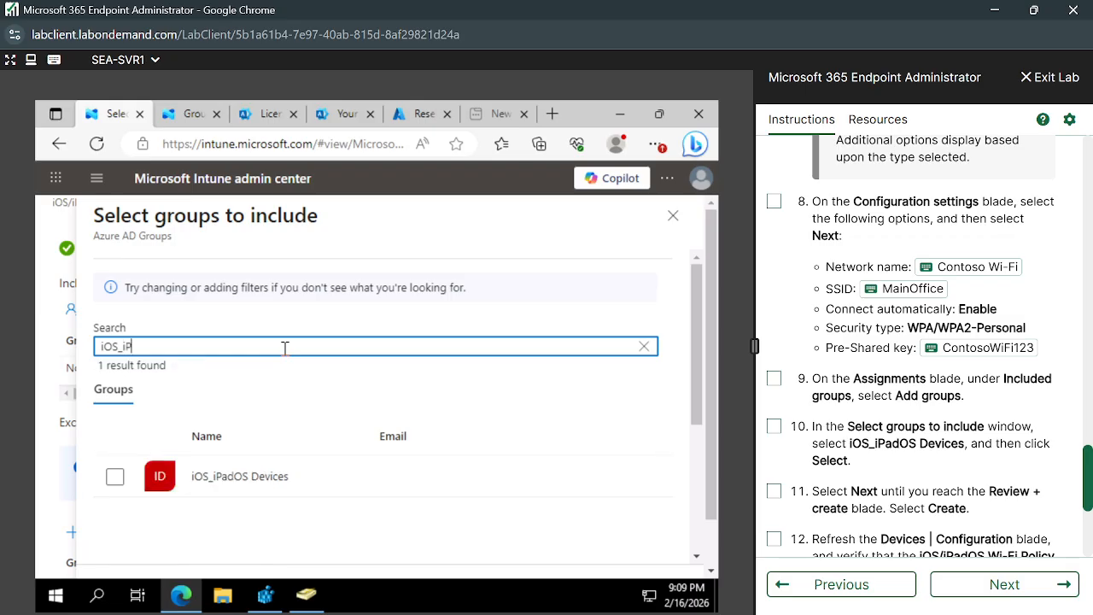
click(115, 477)
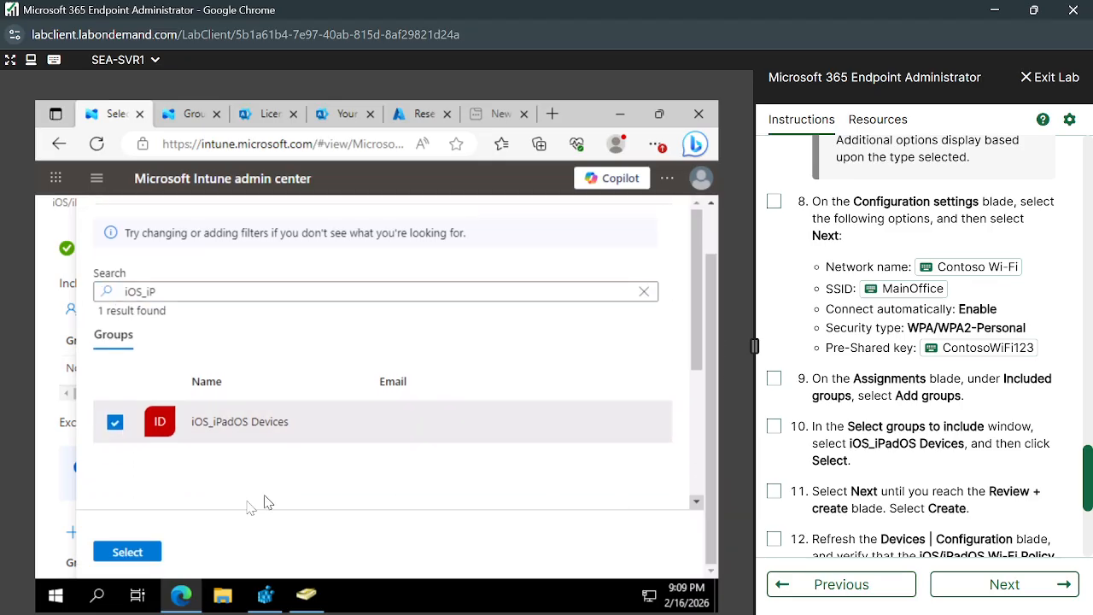
click(125, 553)
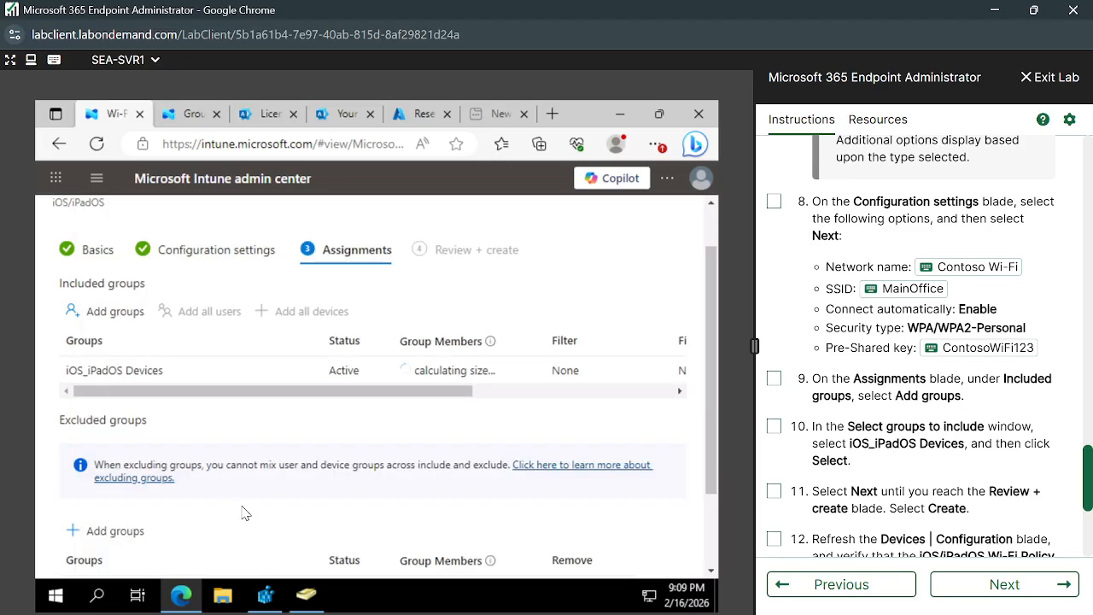
scroll(245, 513, down, 2)
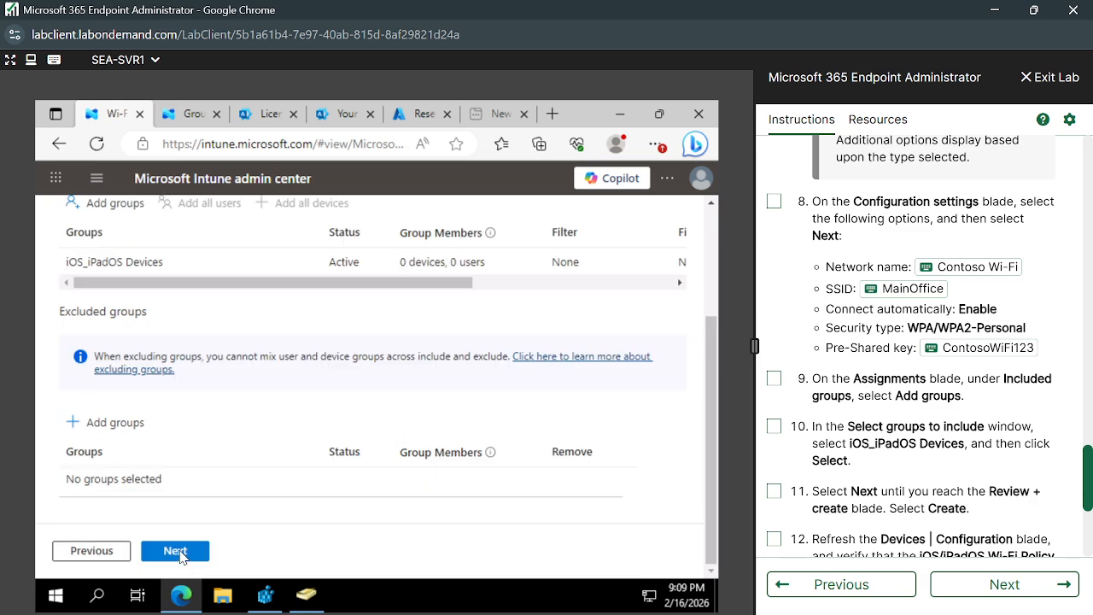
Review and create the iOS/iPadOS Wi-Fi Policy profile.
click(176, 551)
scroll(330, 466, down, 10)
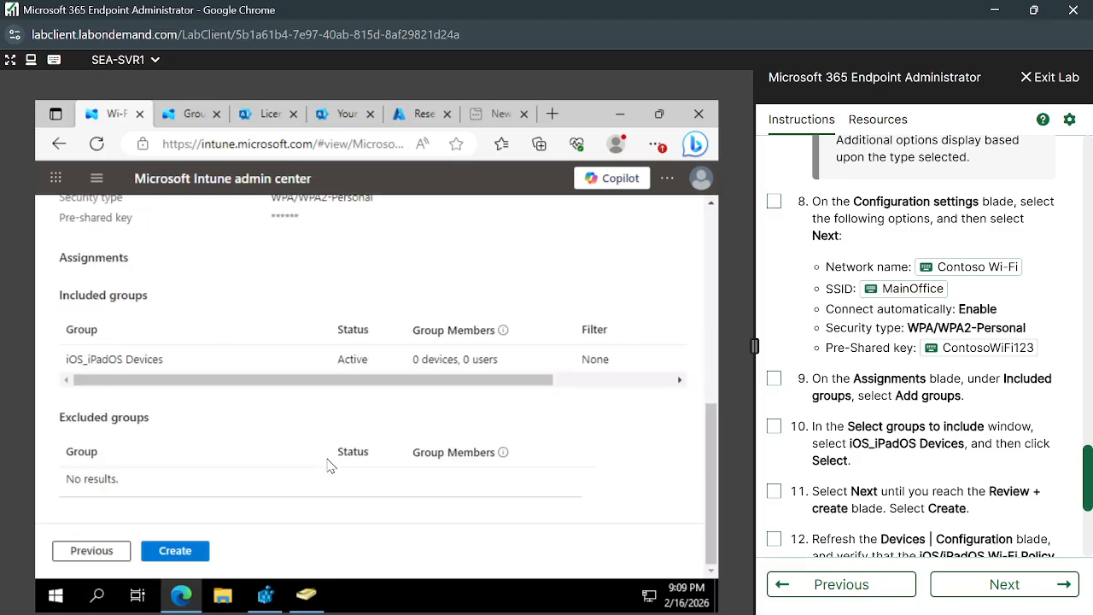
click(169, 551)
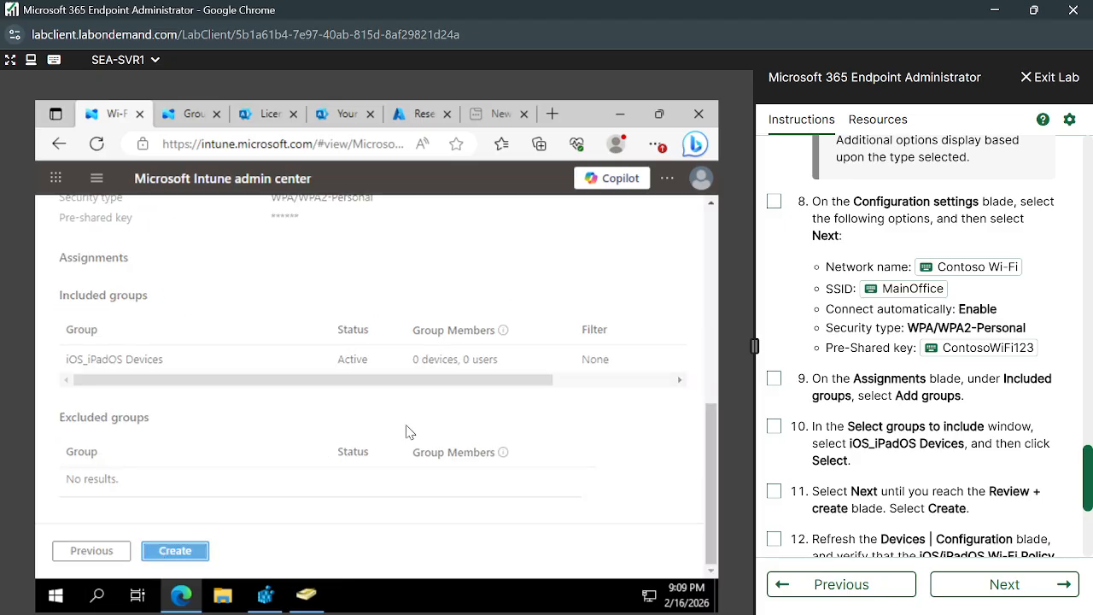
scroll(860, 435, down, 3)
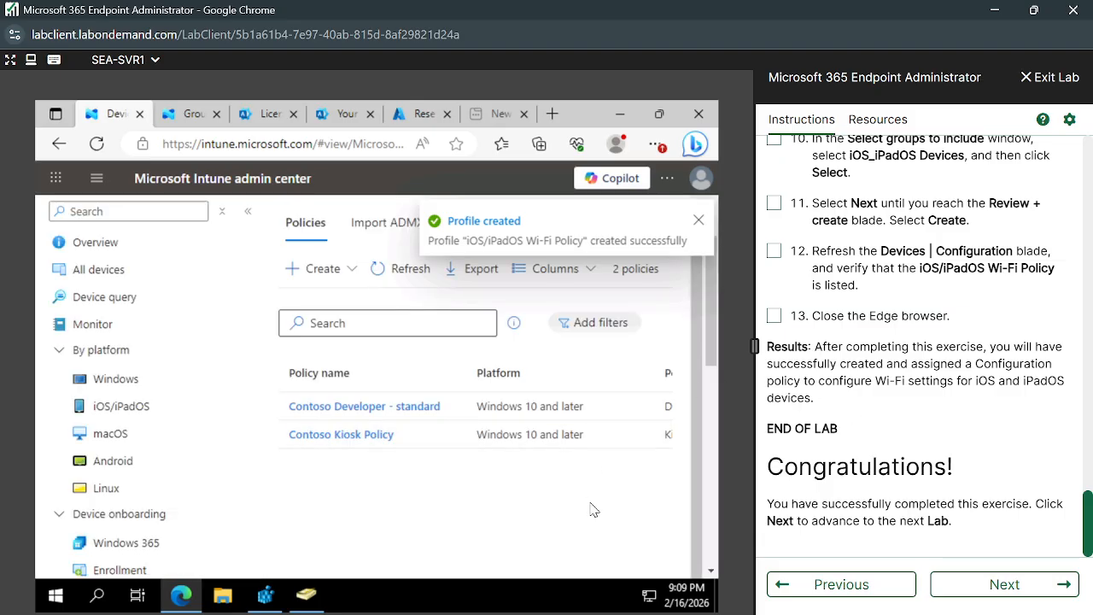
Refresh the policy list so the new Wi-Fi profile appears among 3 policies.
click(411, 268)
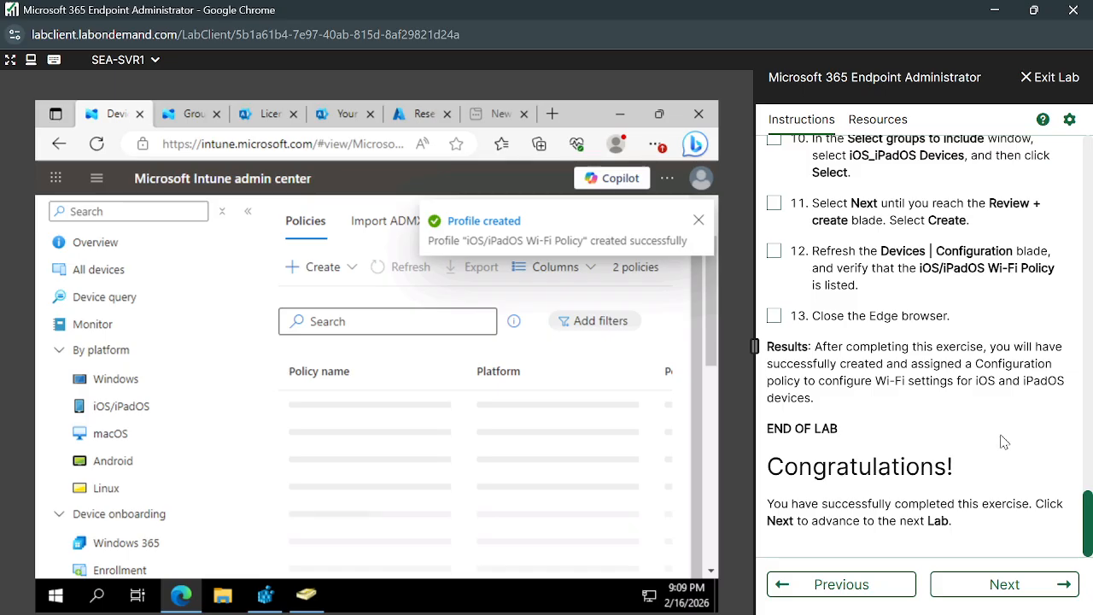
scroll(757, 340, up, 3)
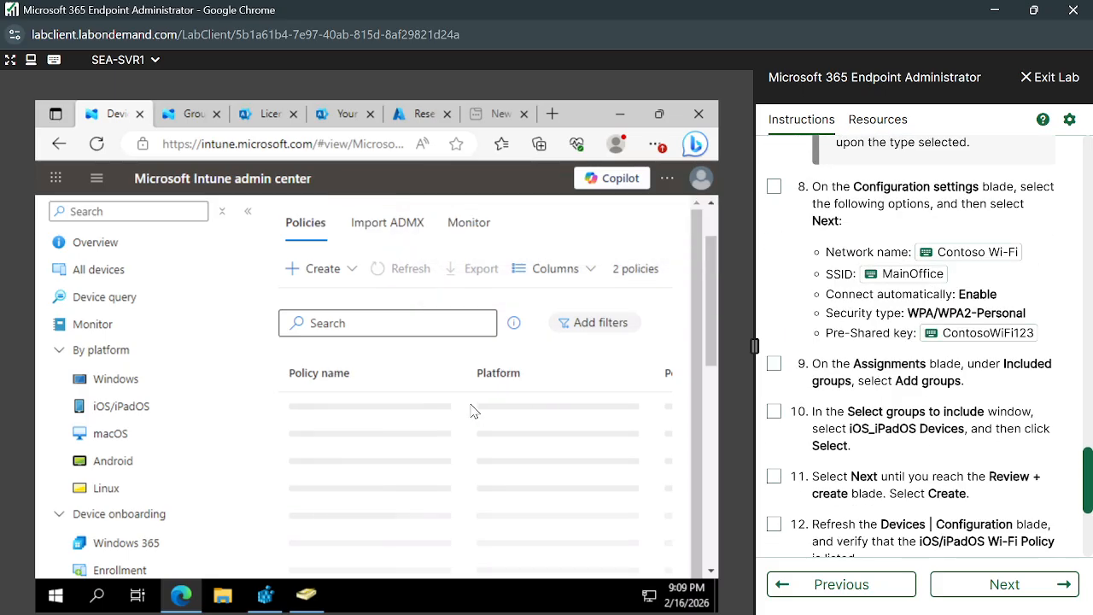
scroll(961, 466, down, 2)
scroll(961, 466, up, 2)
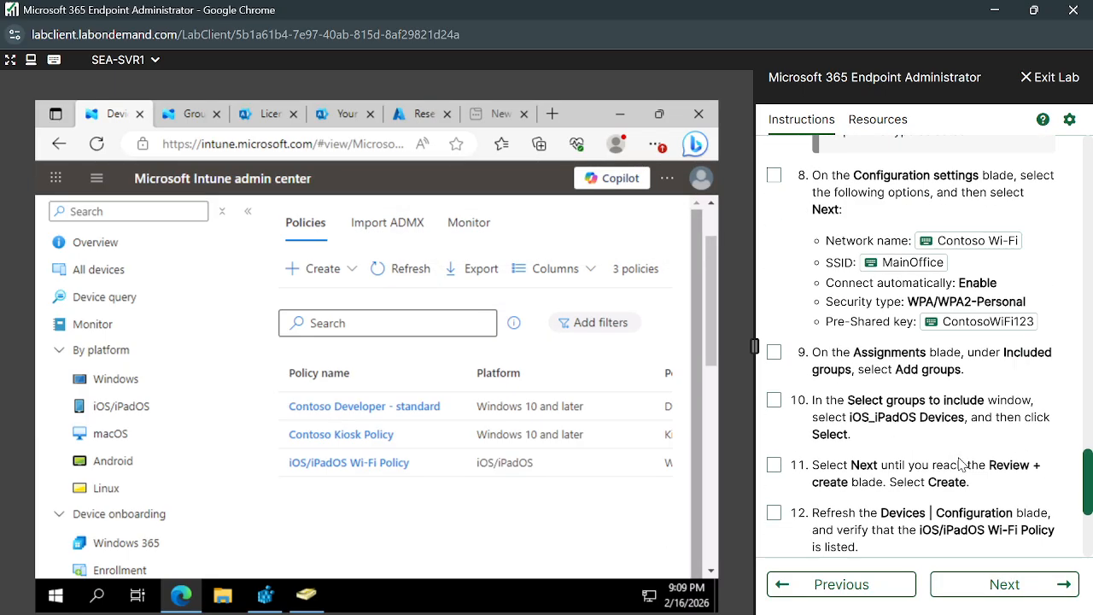
scroll(957, 461, up, 1)
scroll(867, 384, up, 15)
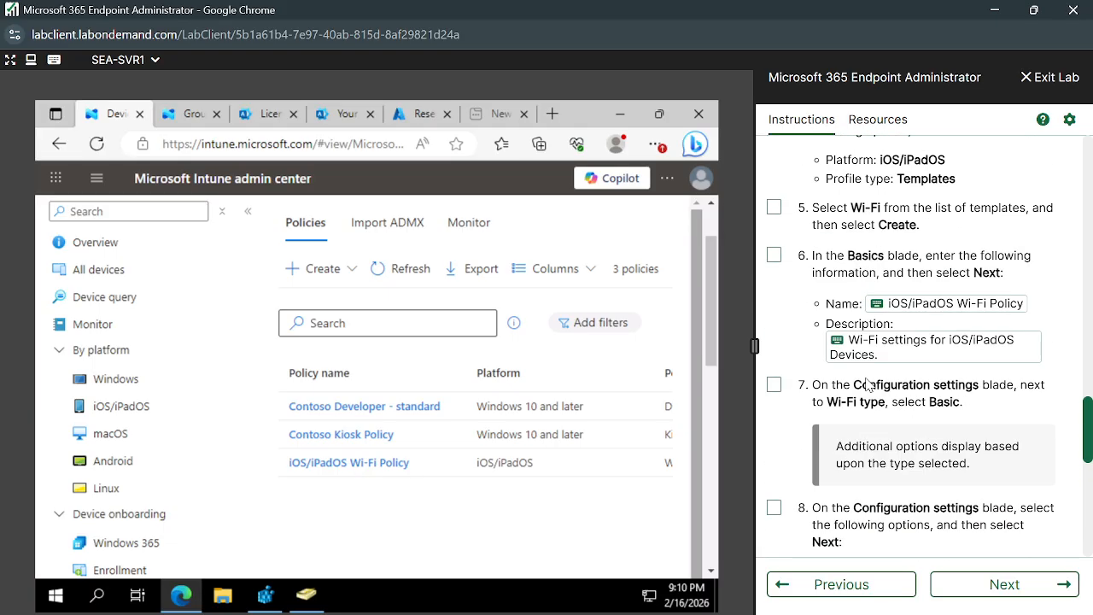
scroll(867, 384, up, 15)
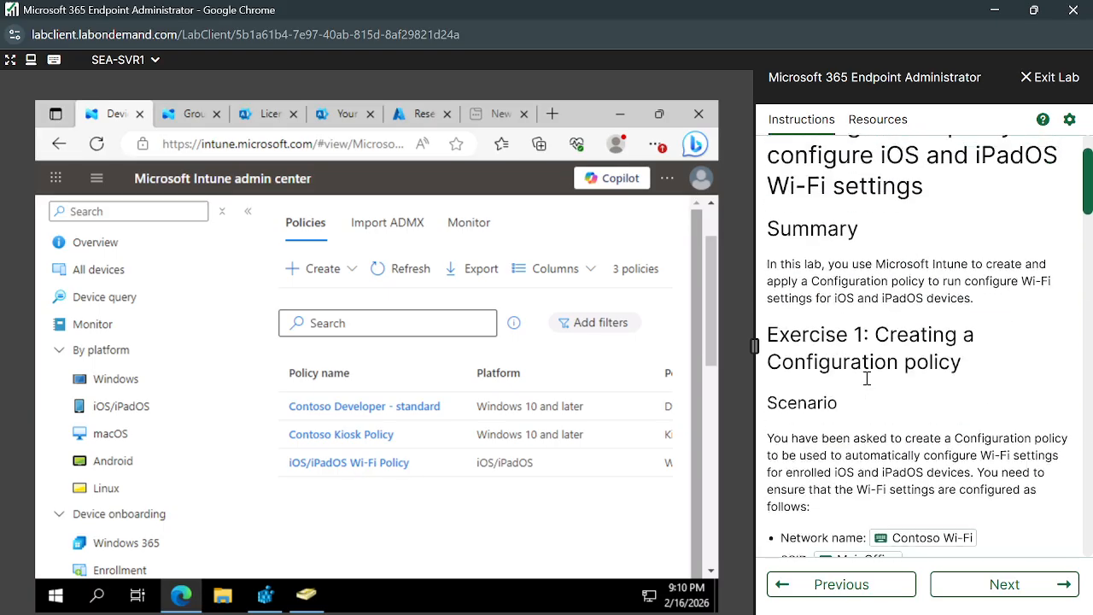
Advance the lab instructions to Practice Lab 0305 and scroll through its task steps.
click(1056, 596)
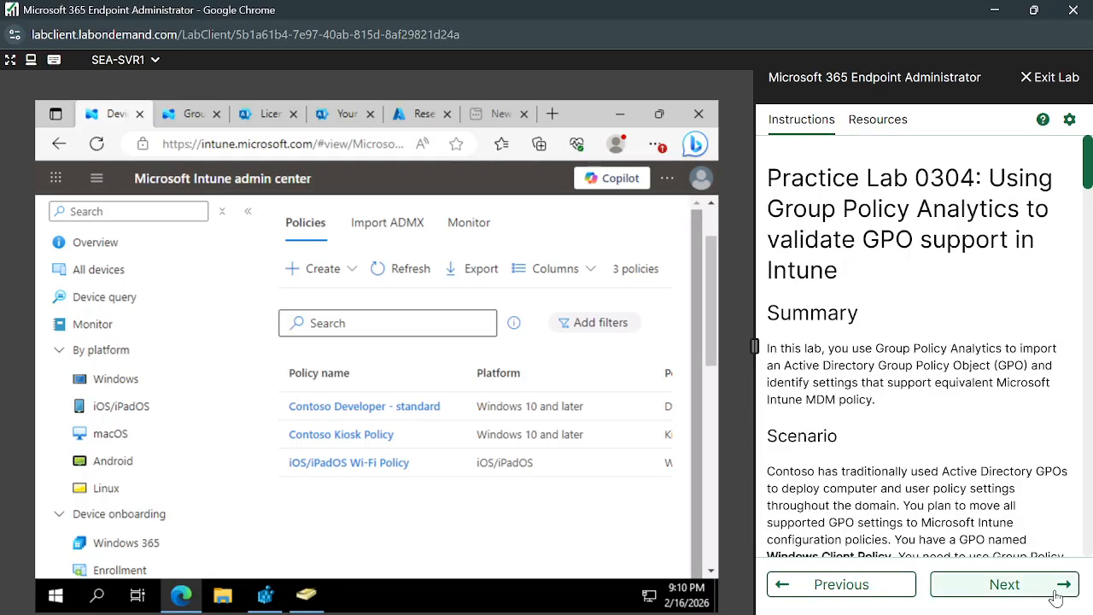
click(1057, 597)
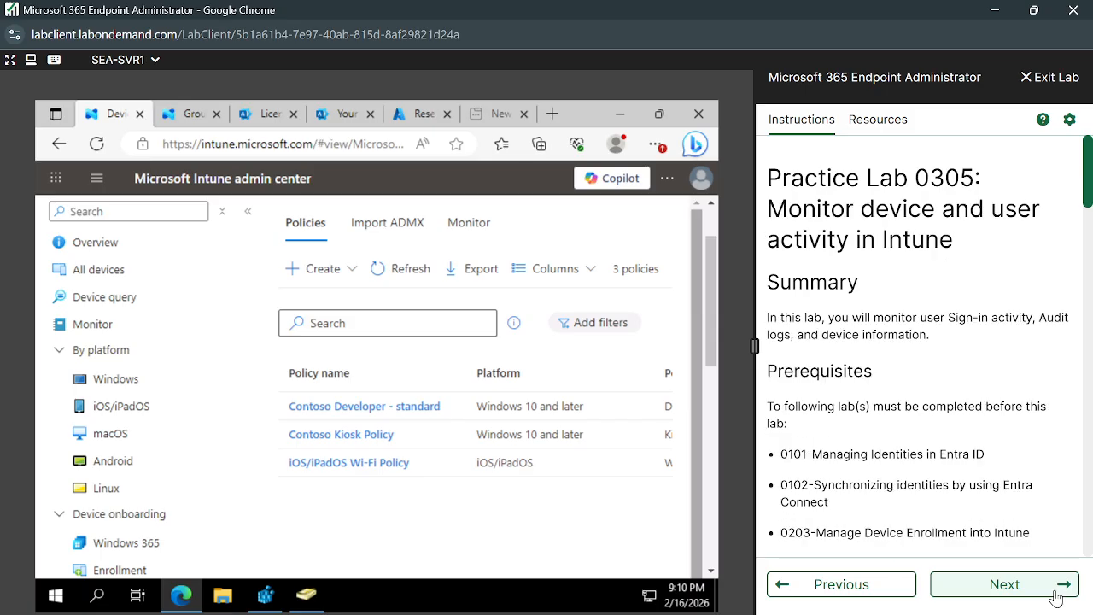
scroll(956, 480, down, 2)
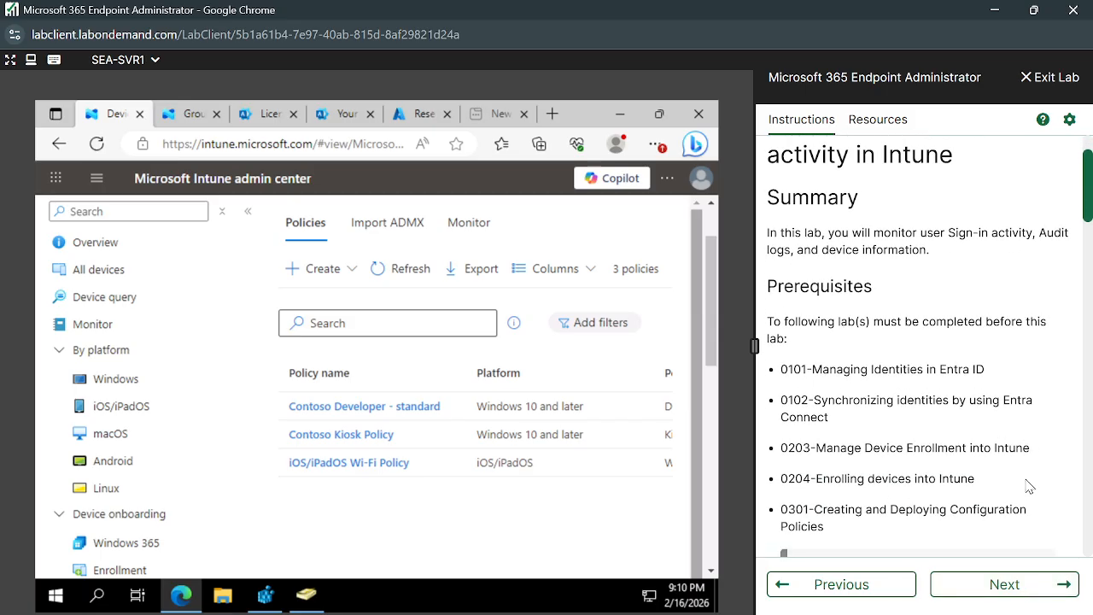
scroll(1026, 482, down, 5)
scroll(999, 461, down, 1)
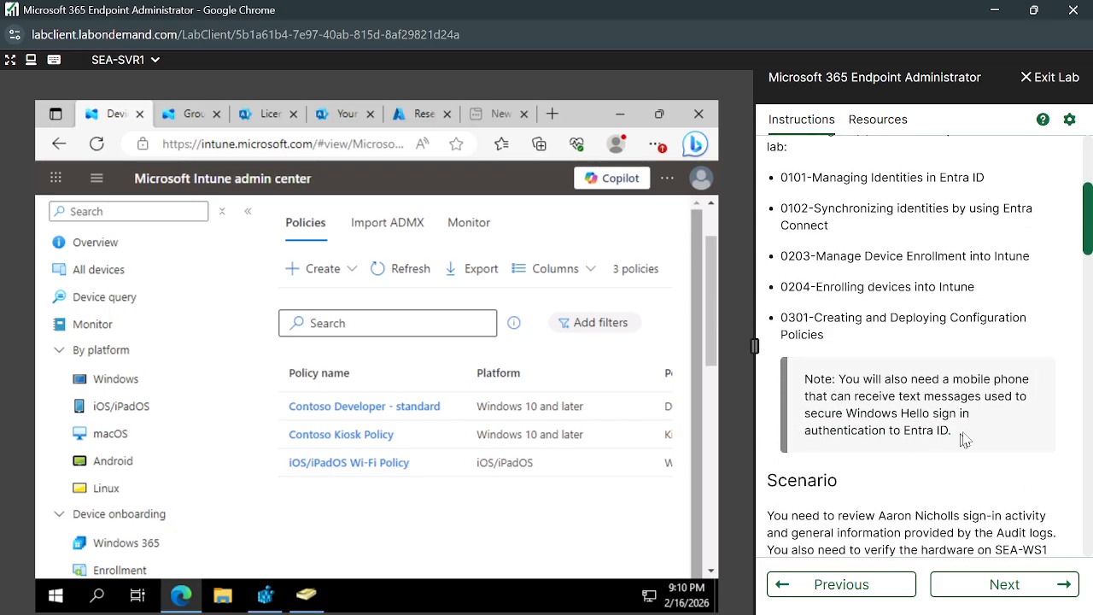
scroll(980, 424, down, 2)
scroll(980, 425, up, 6)
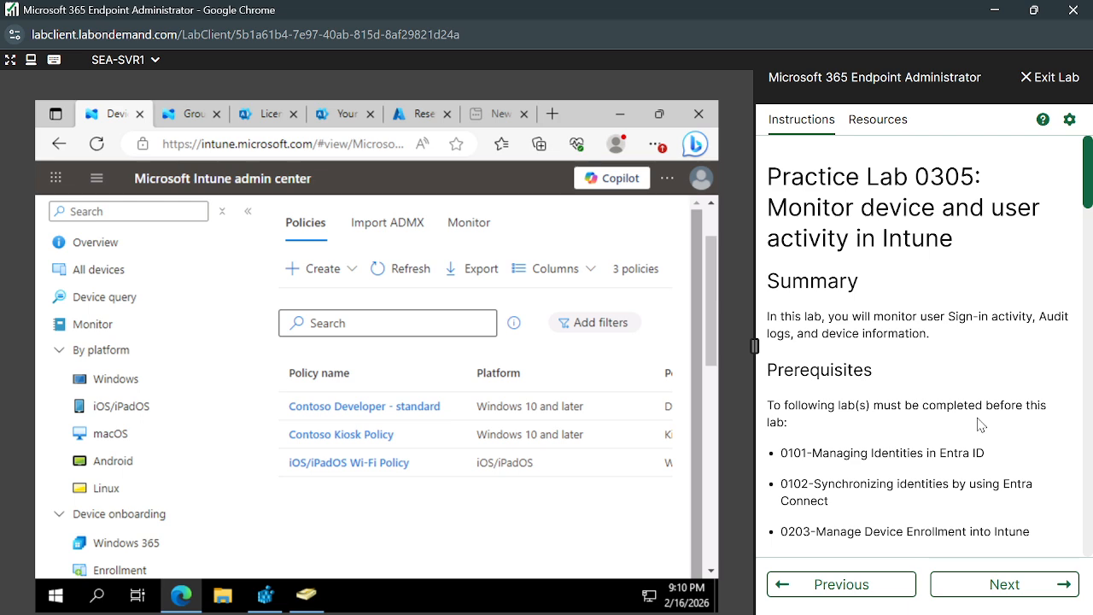
scroll(980, 424, down, 5)
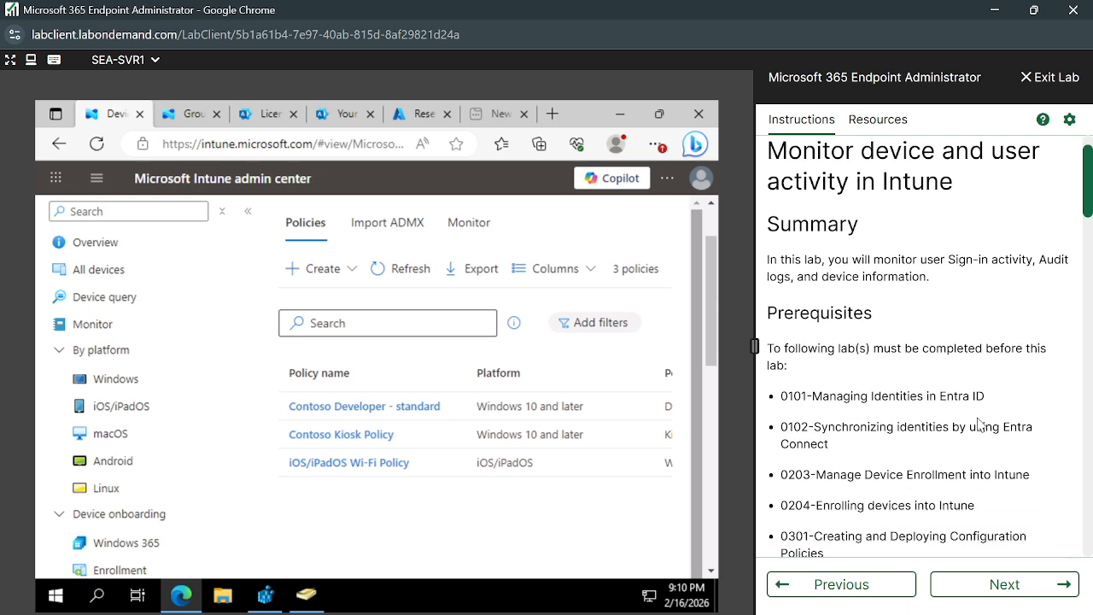
scroll(981, 425, down, 5)
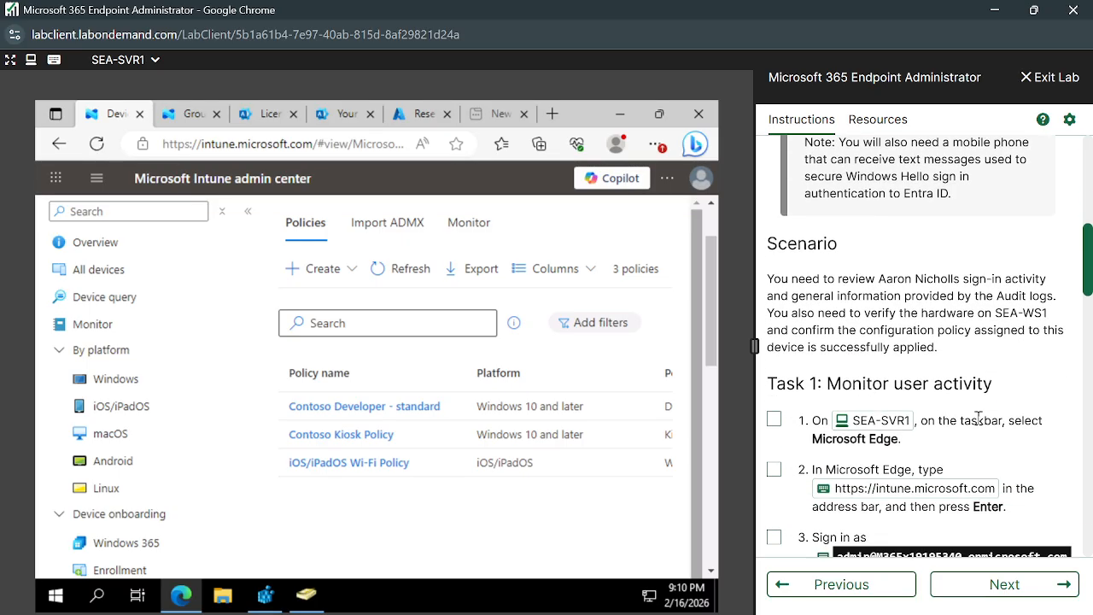
scroll(956, 541, down, 3)
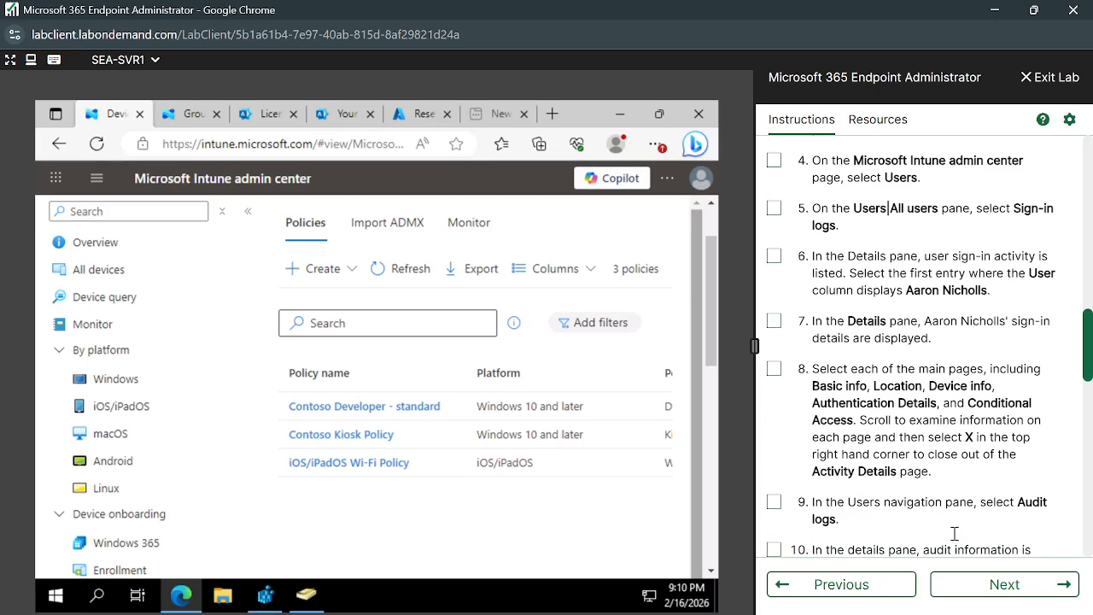
scroll(982, 461, down, 1)
Read on to the Results section, then bring the Google Meet call to the front.
click(1001, 417)
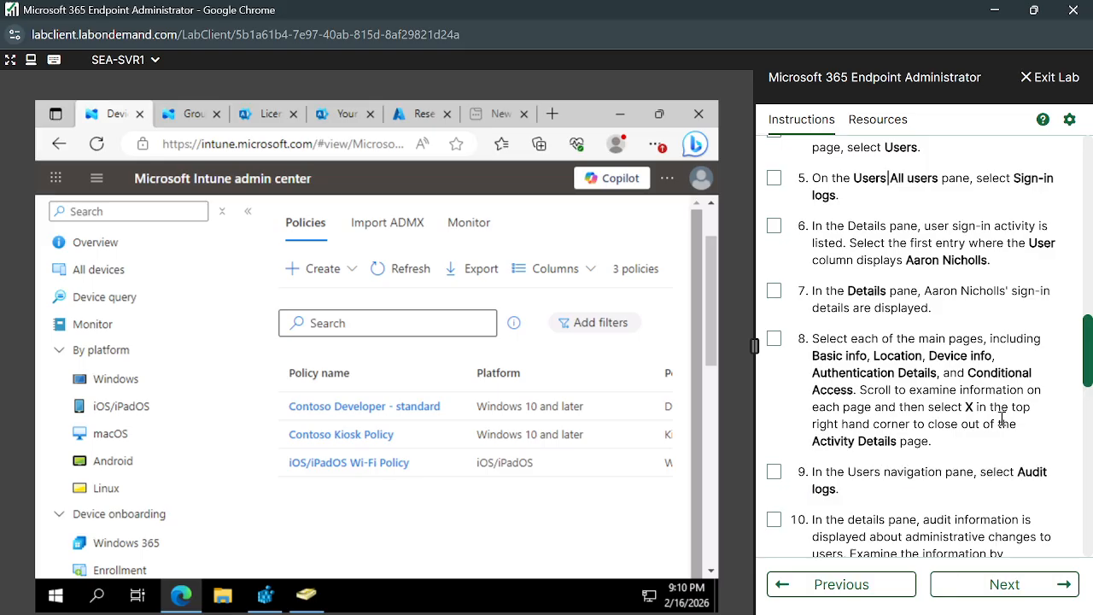
scroll(967, 424, down, 6)
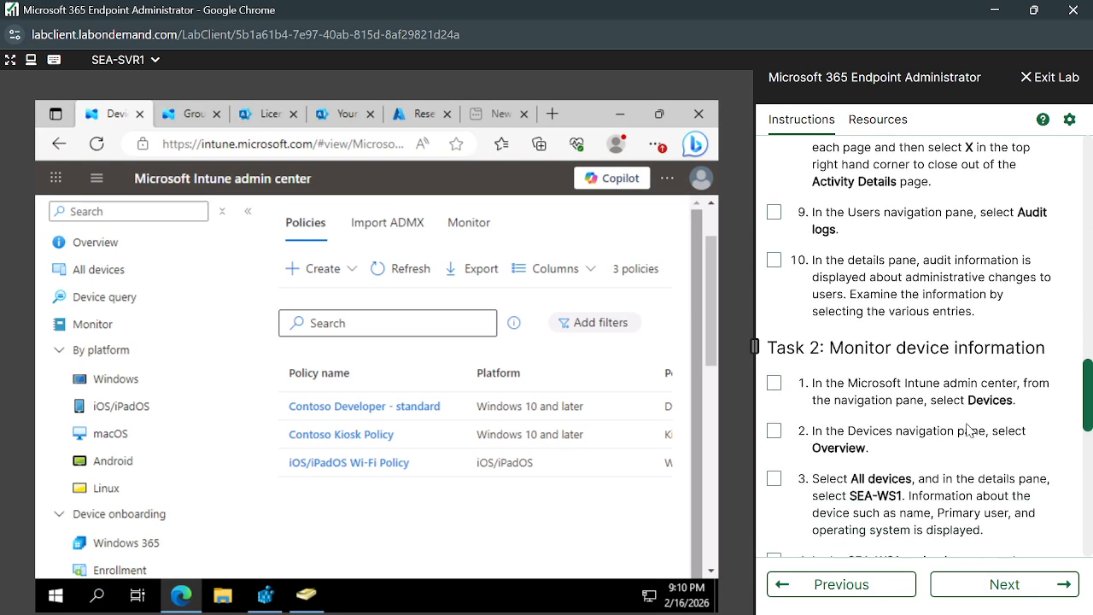
scroll(969, 429, down, 4)
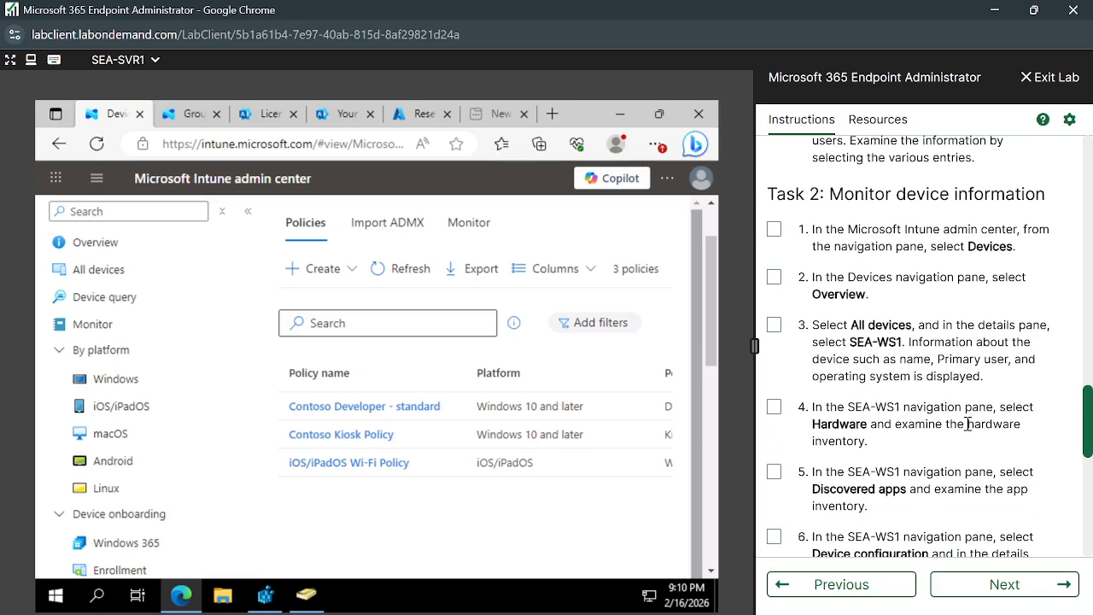
scroll(968, 427, down, 3)
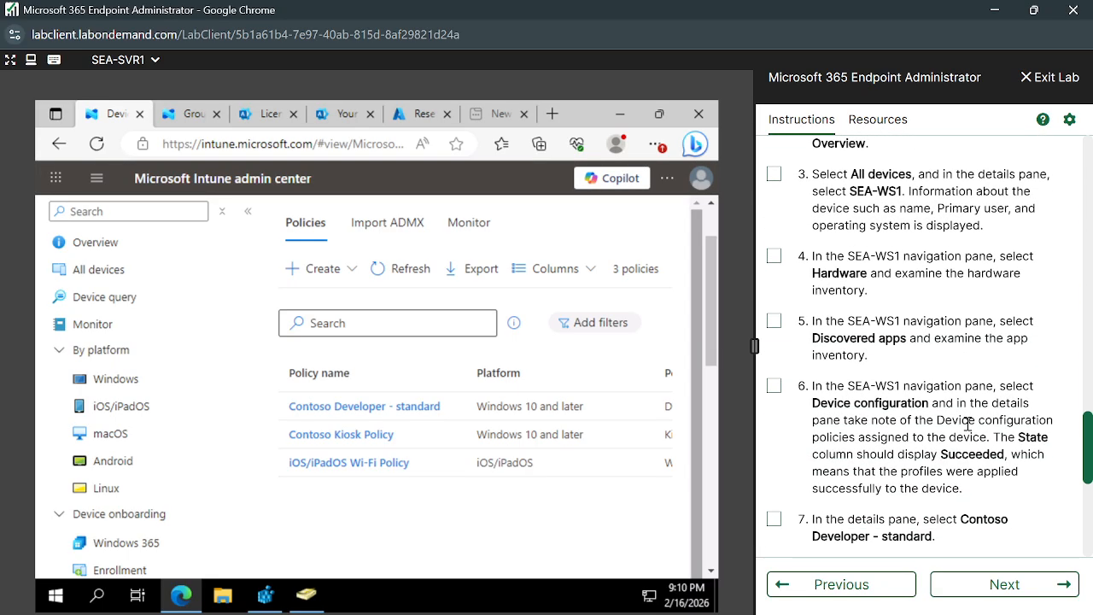
scroll(1010, 556, down, 4)
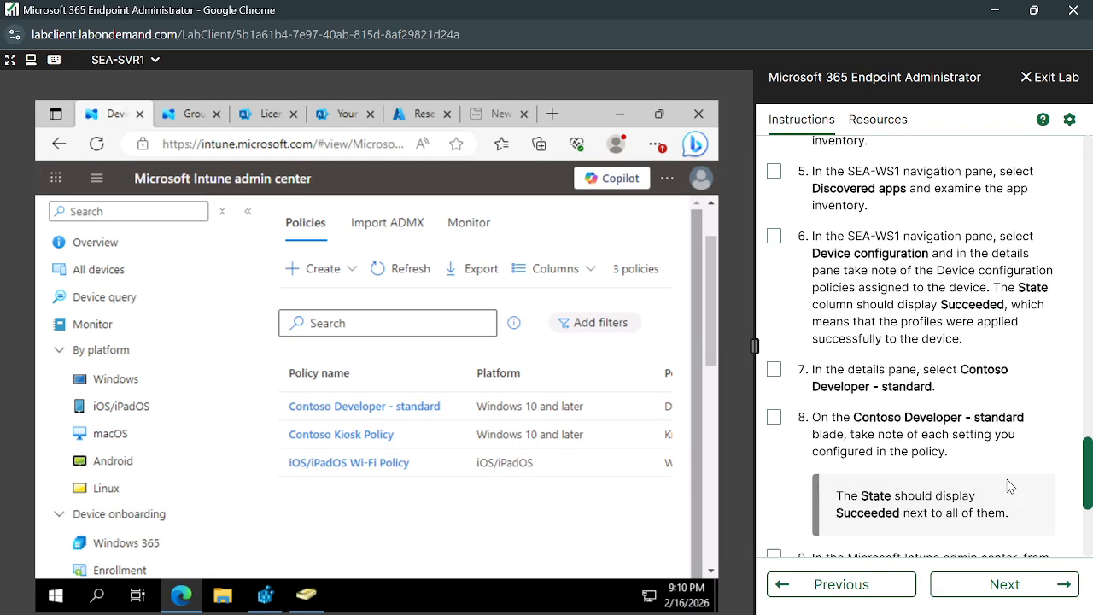
scroll(1010, 485, down, 1)
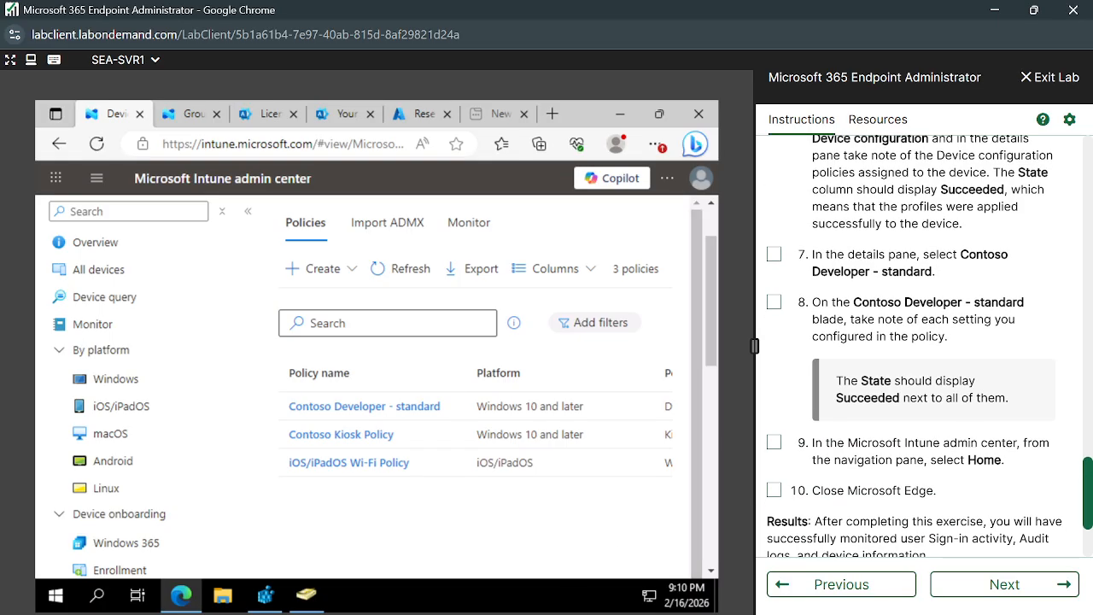
mouse_move(537, 614)
click(368, 577)
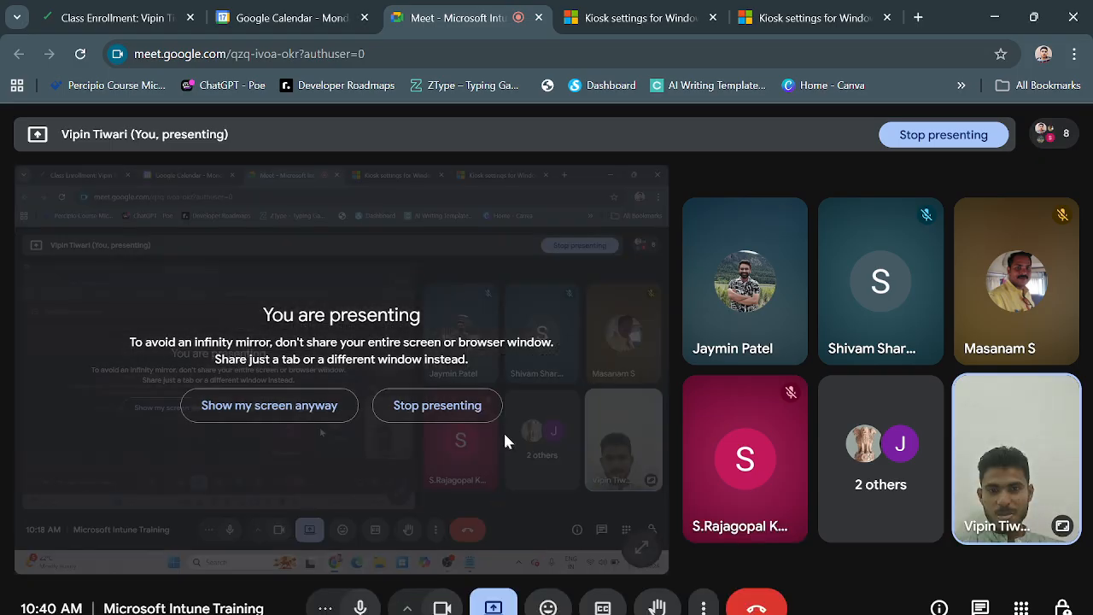
Stop presenting, re-share the entire screen in Google Meet, and switch back to the lab window.
click(488, 410)
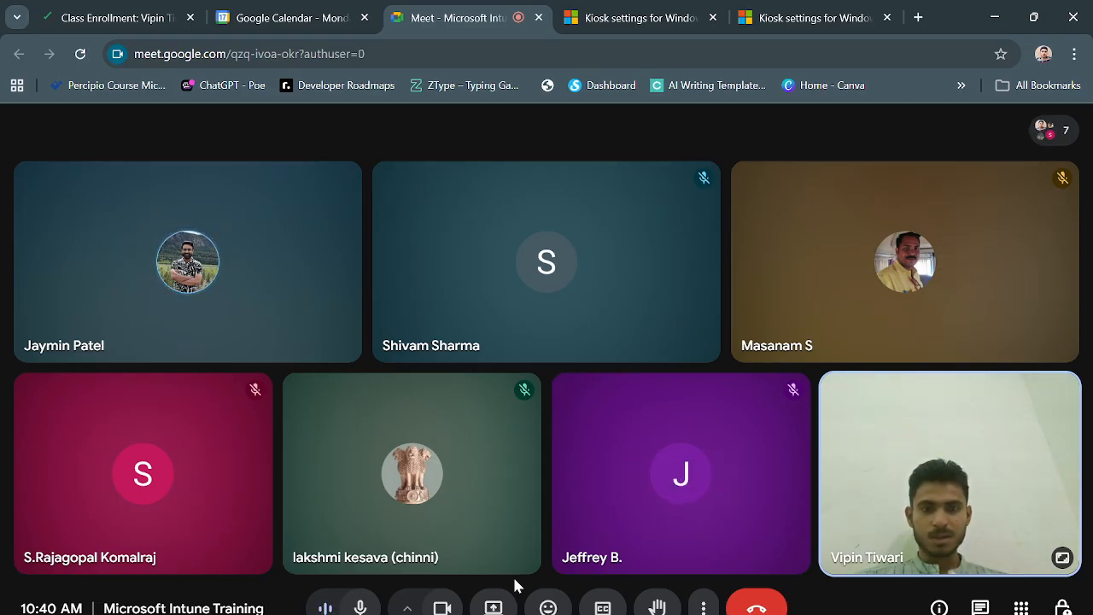
click(494, 604)
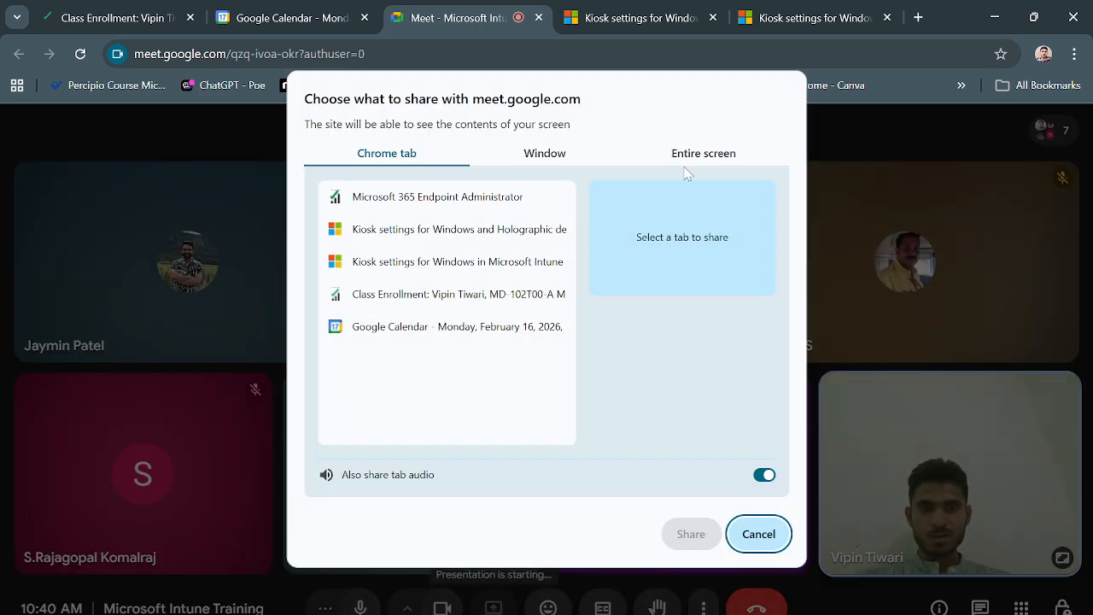
click(689, 157)
click(457, 258)
click(688, 533)
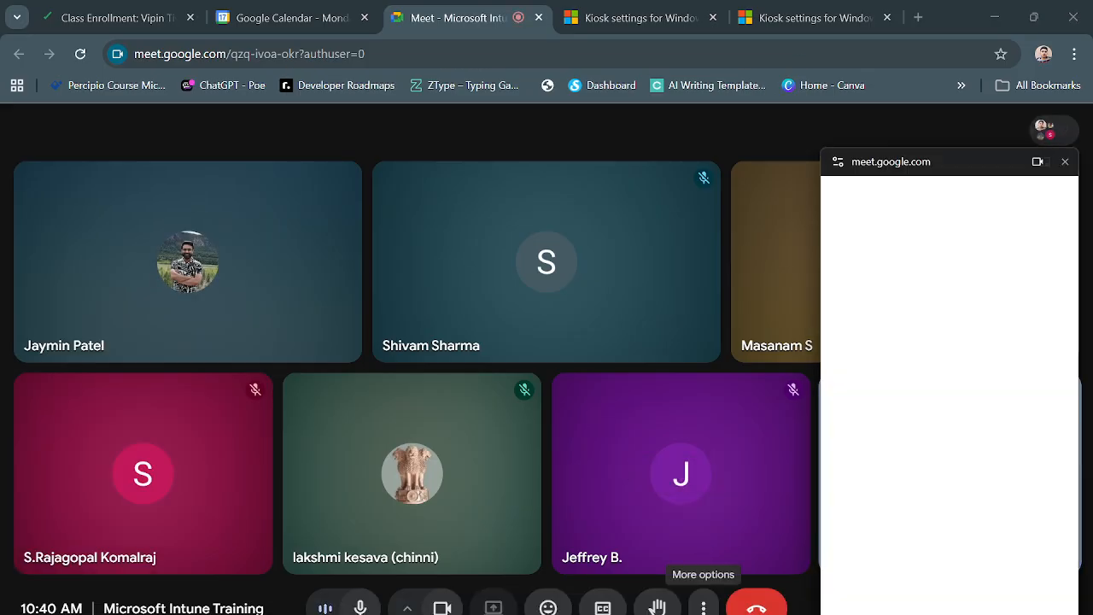
mouse_move(571, 608)
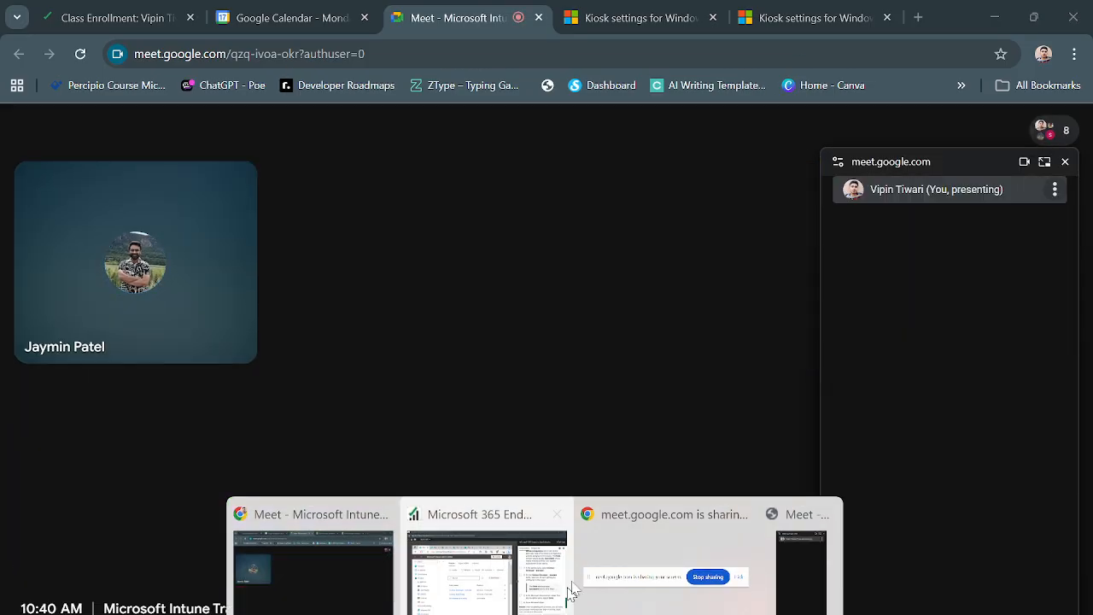
click(567, 588)
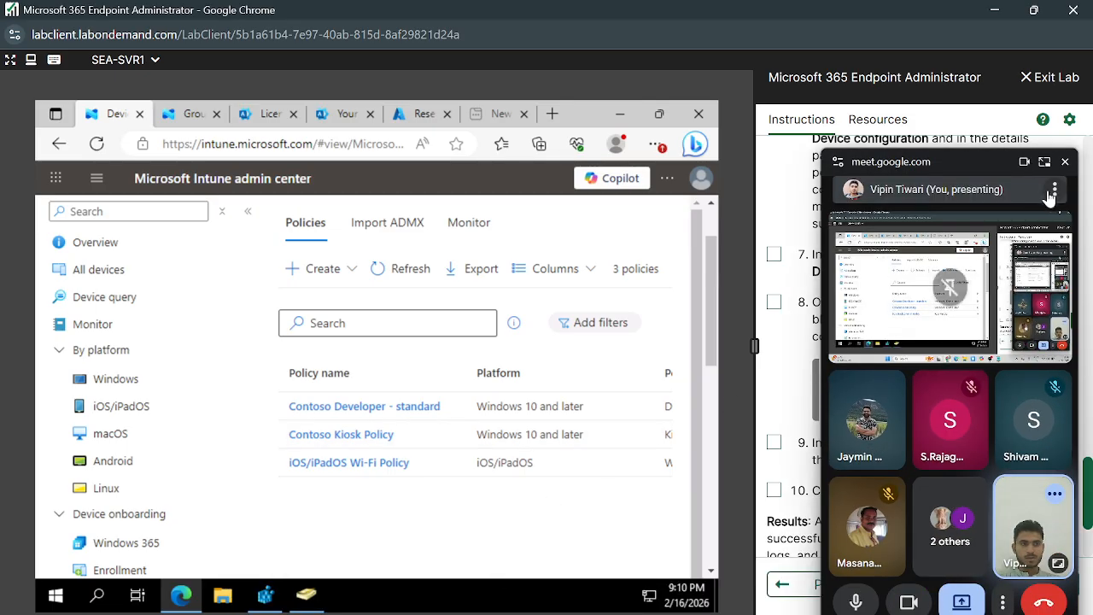
Close the floating Meet preview, scroll the instructions back up, and start a new configuration policy.
click(1065, 164)
scroll(897, 479, up, 1)
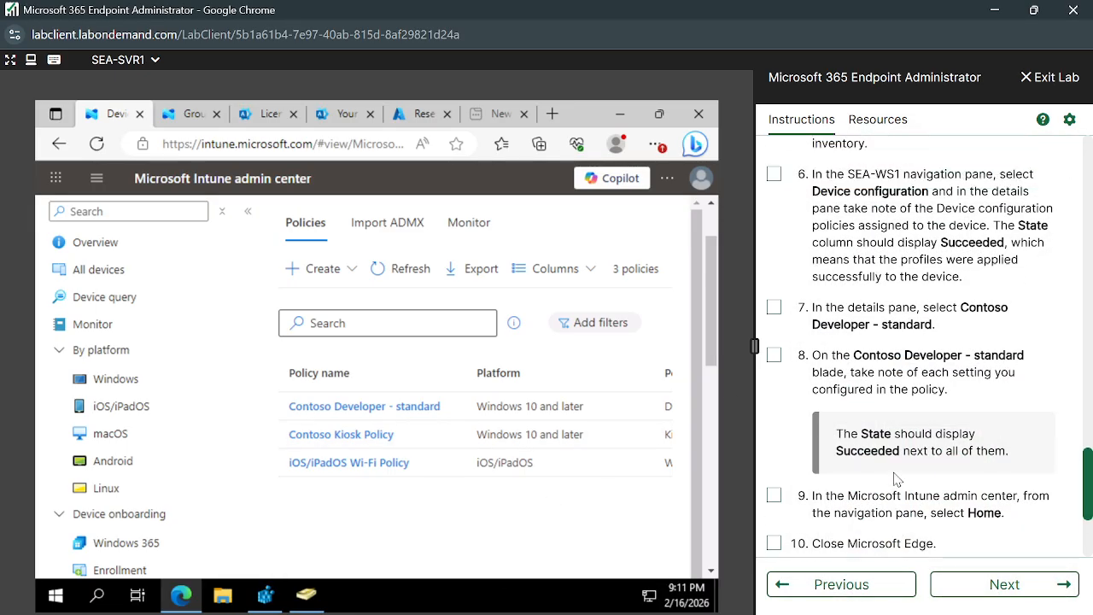
scroll(897, 479, up, 10)
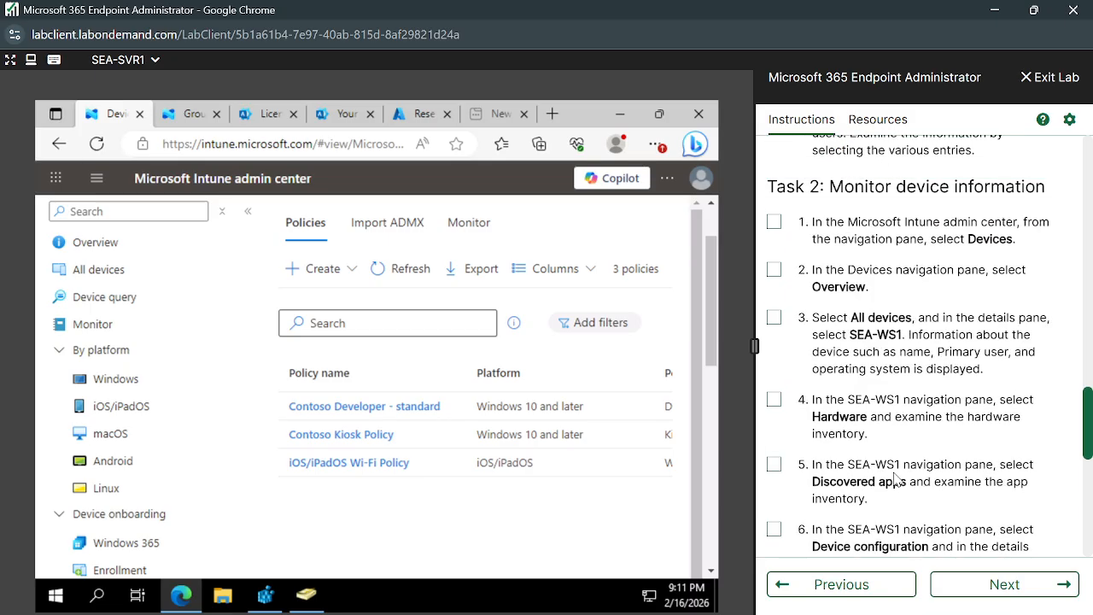
scroll(897, 479, up, 5)
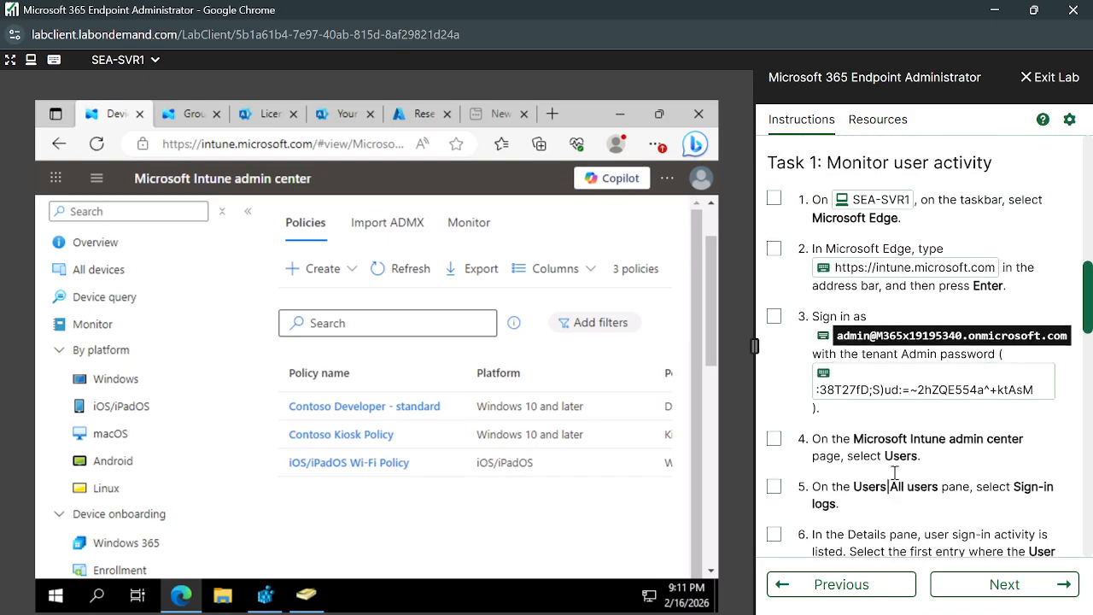
scroll(950, 412, up, 2)
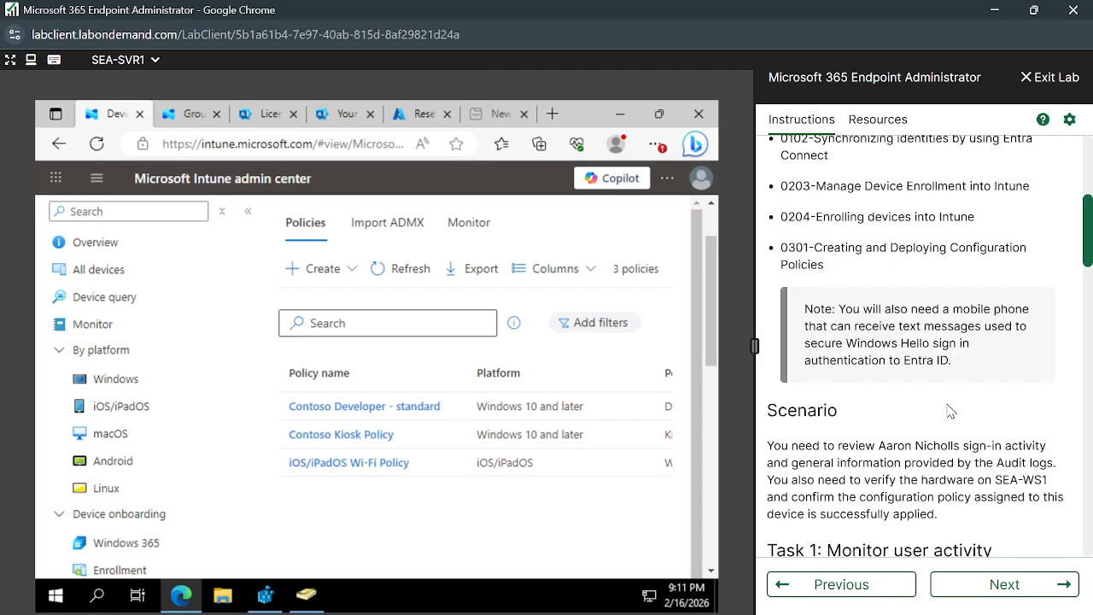
scroll(951, 412, up, 2)
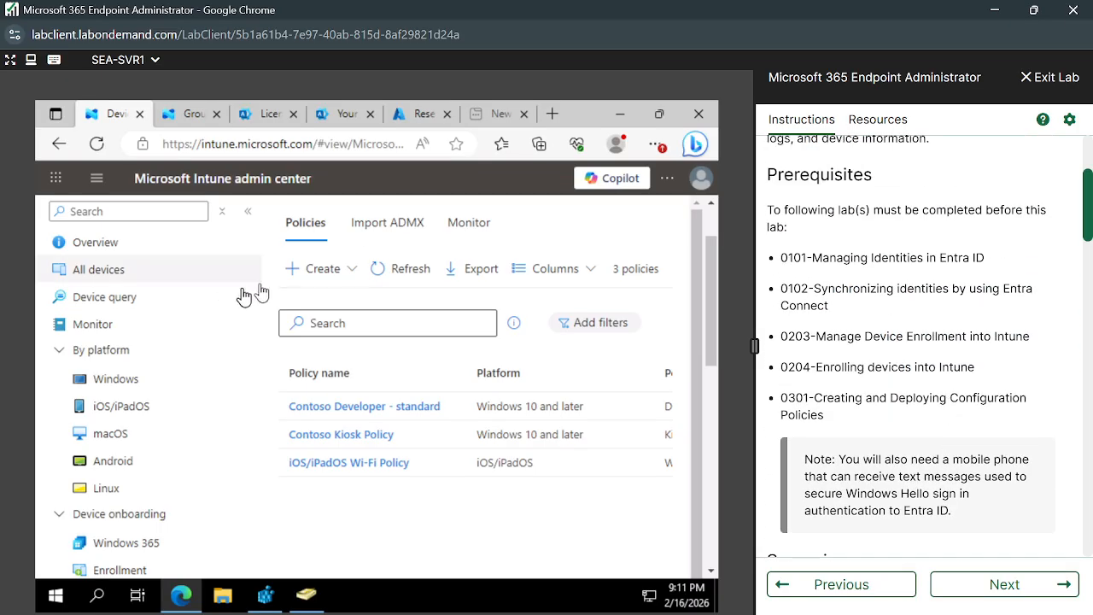
click(321, 271)
click(346, 316)
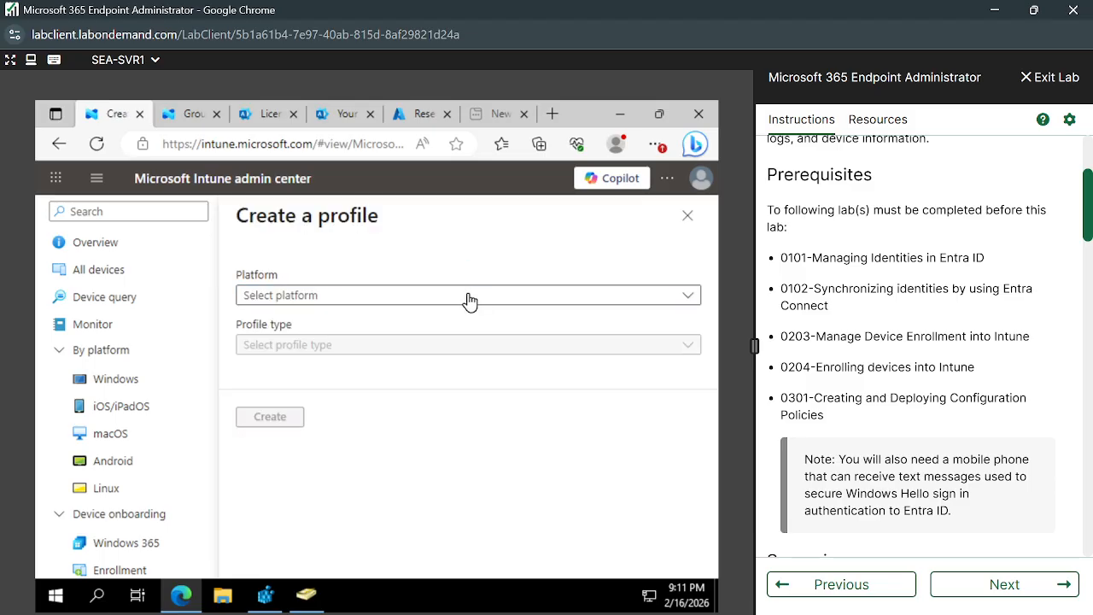
Choose Android (AOSP) with the Templates profile type and create a Device restrictions profile.
click(466, 299)
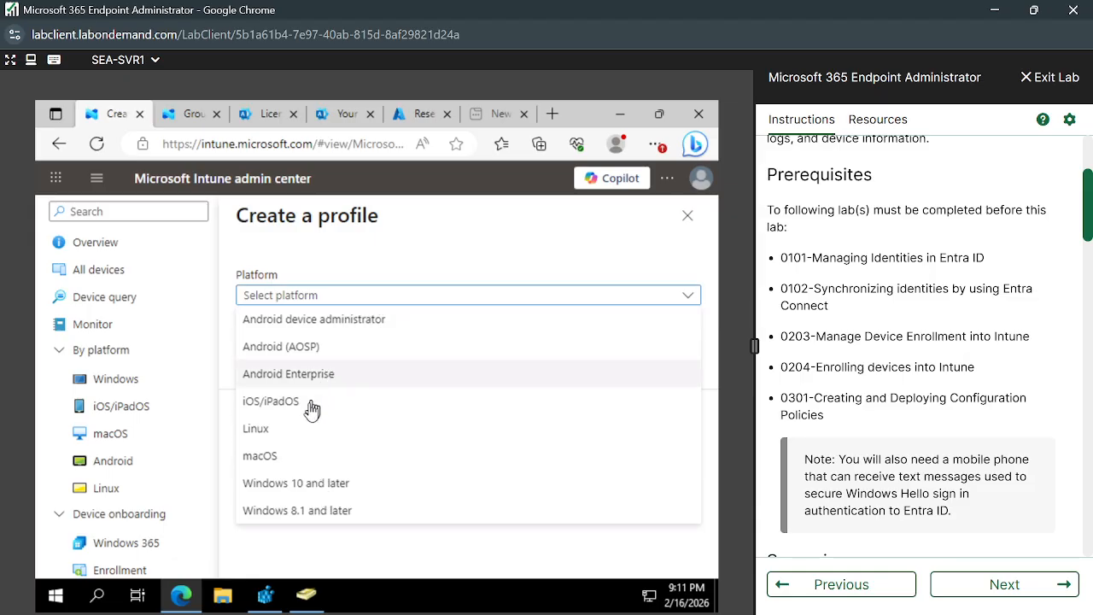
click(318, 347)
click(359, 348)
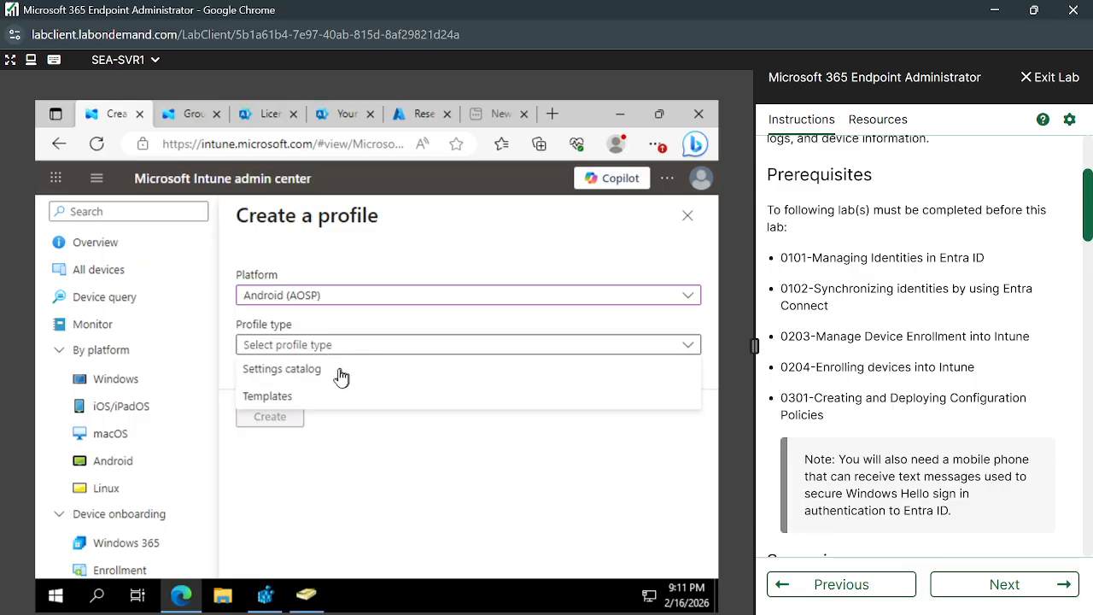
click(277, 405)
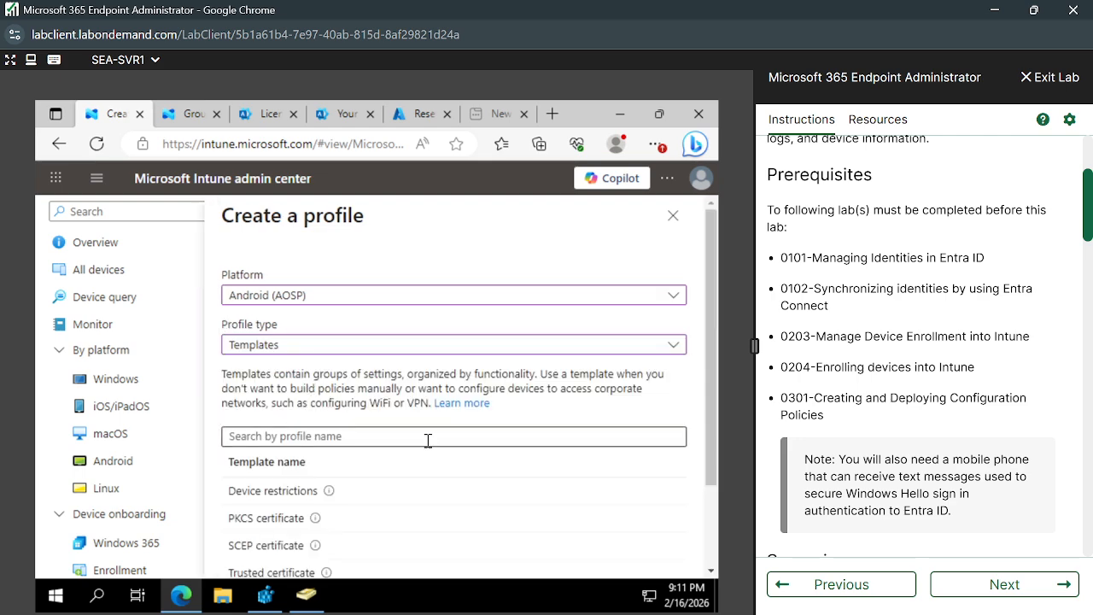
scroll(427, 439, down, 2)
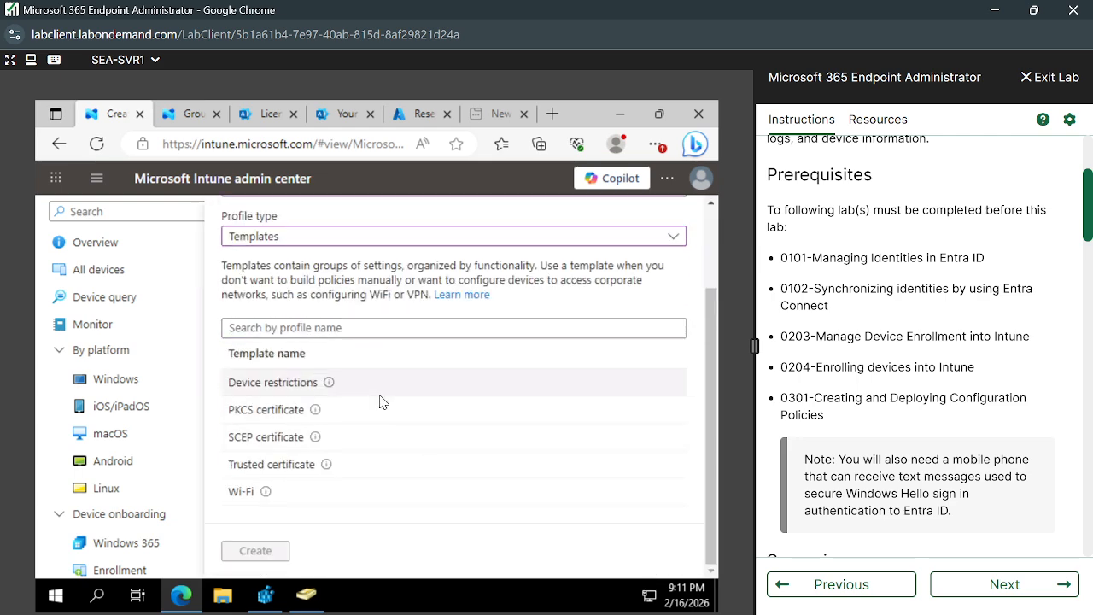
scroll(382, 401, up, 1)
scroll(378, 403, down, 1)
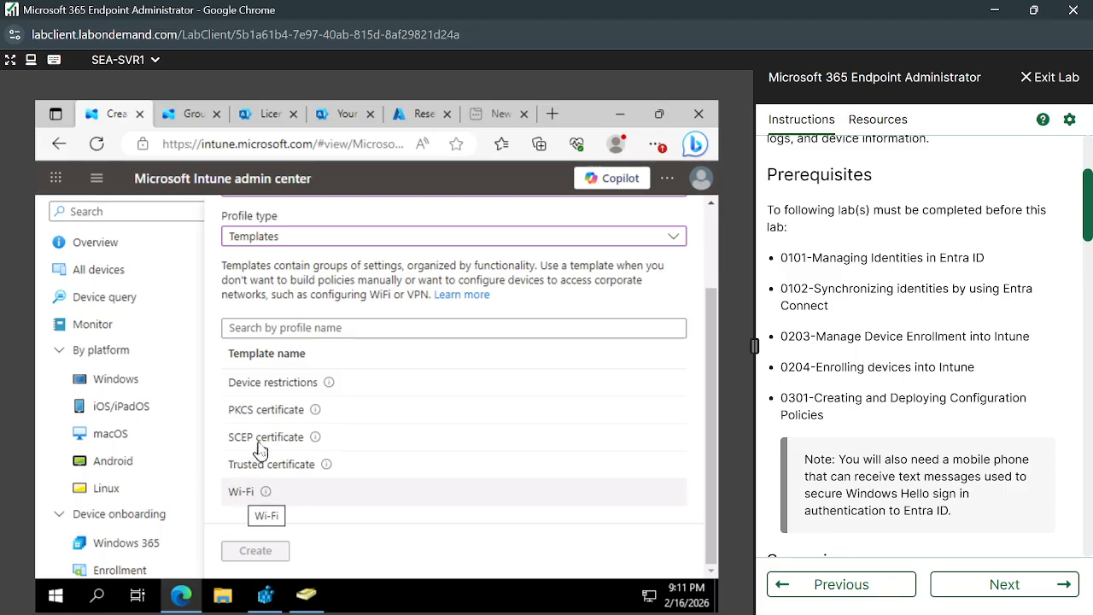
click(285, 383)
click(274, 554)
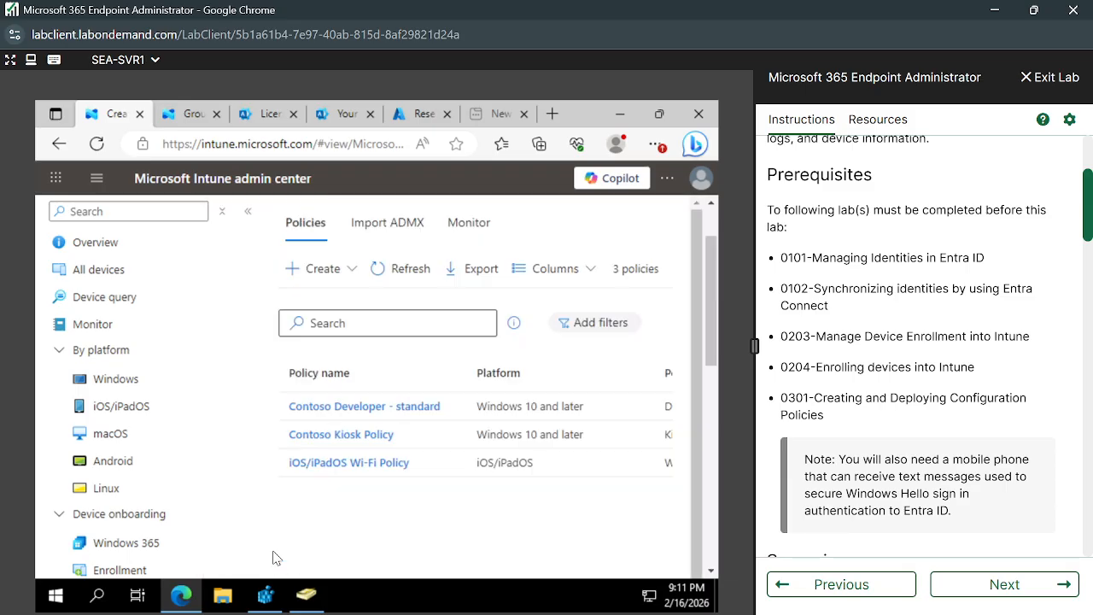
Name the Android profile 'te' and continue to its configuration settings.
click(355, 343)
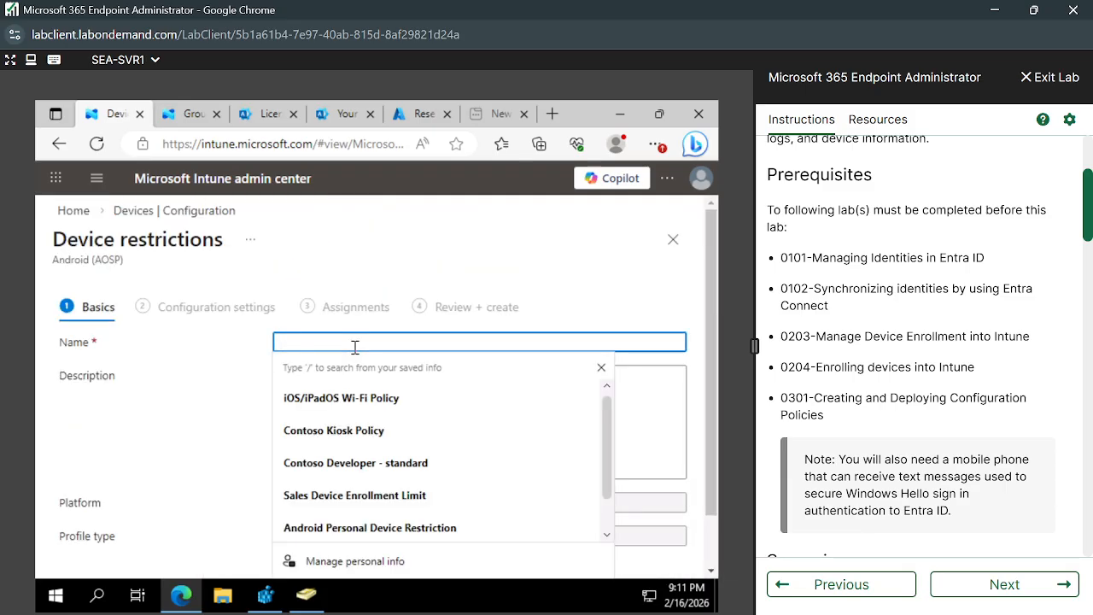
text(test)
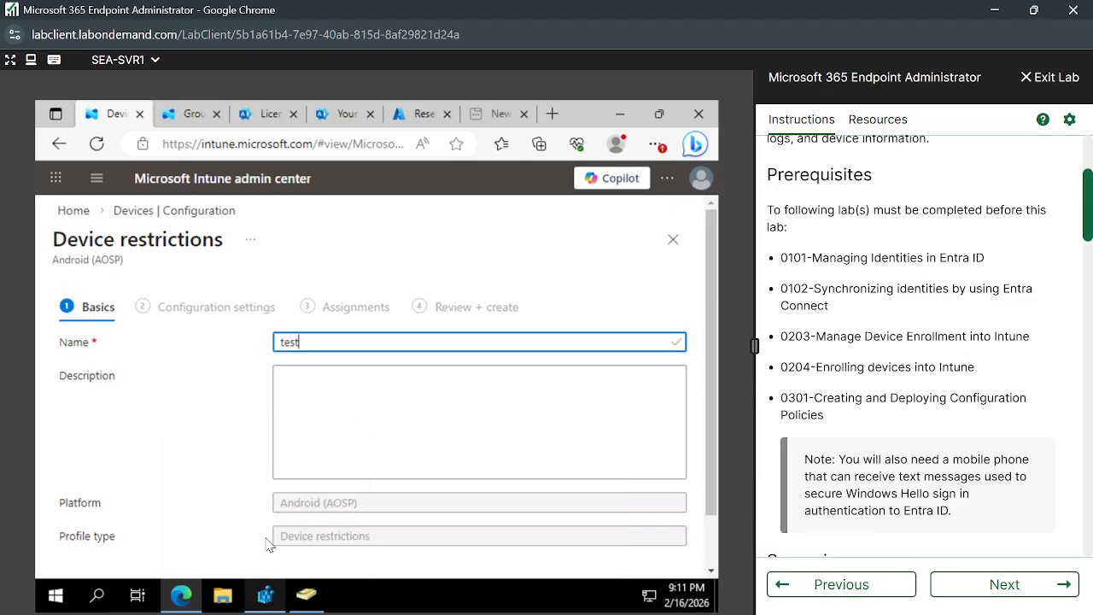
scroll(156, 397, down, 1)
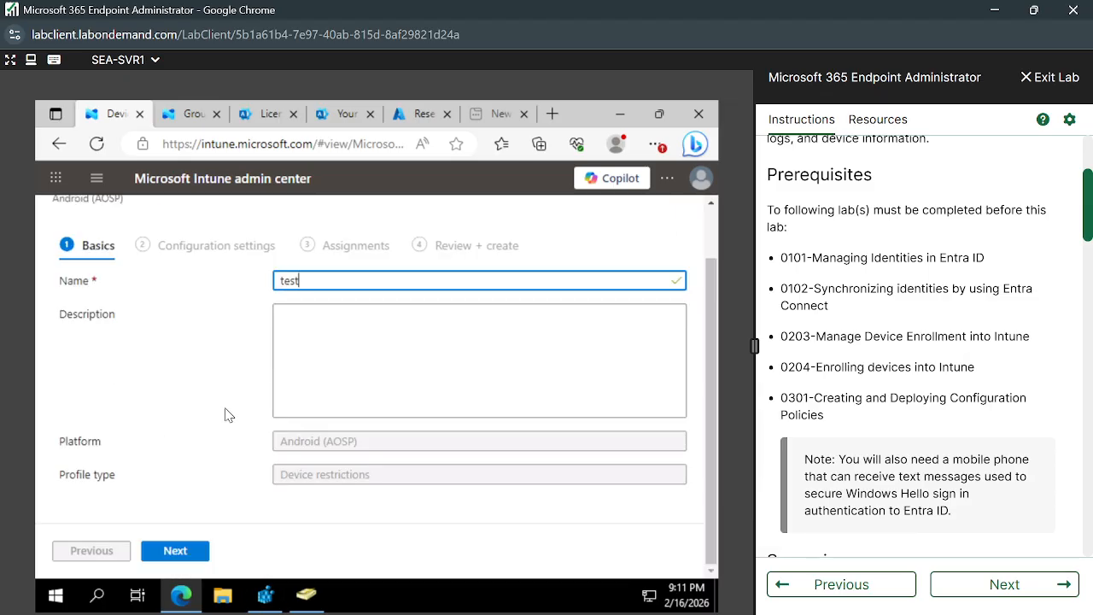
click(187, 555)
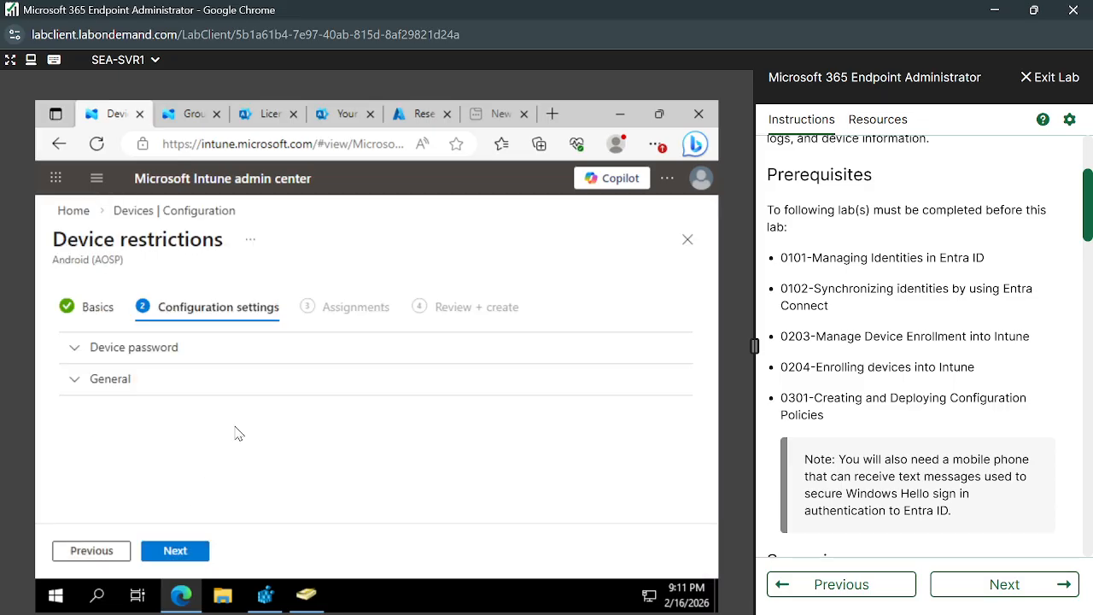
Expand and review the Device password and General restriction settings.
click(84, 357)
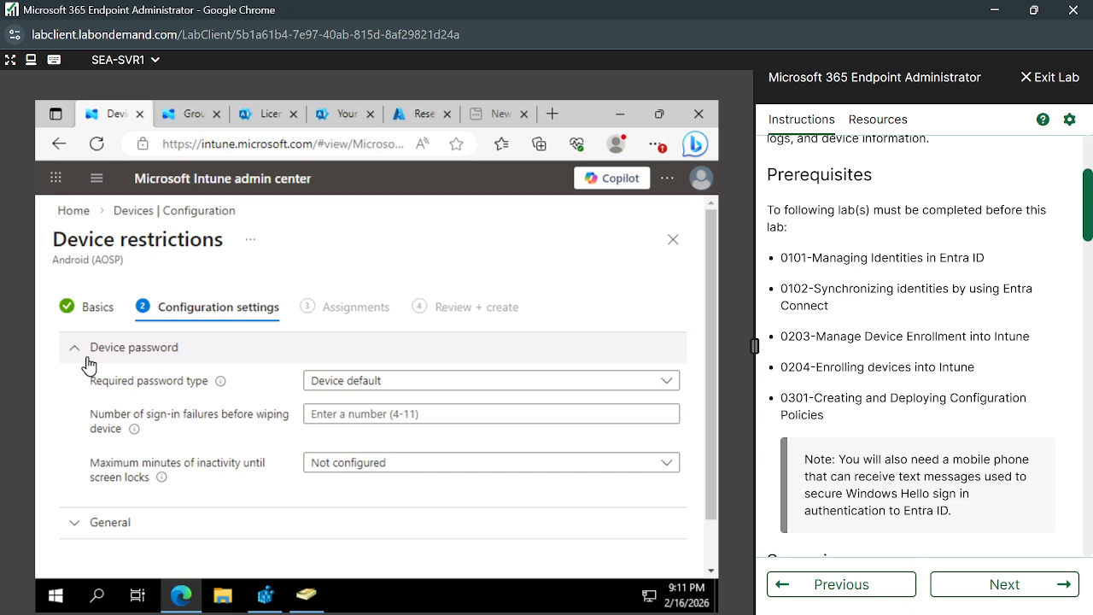
click(84, 357)
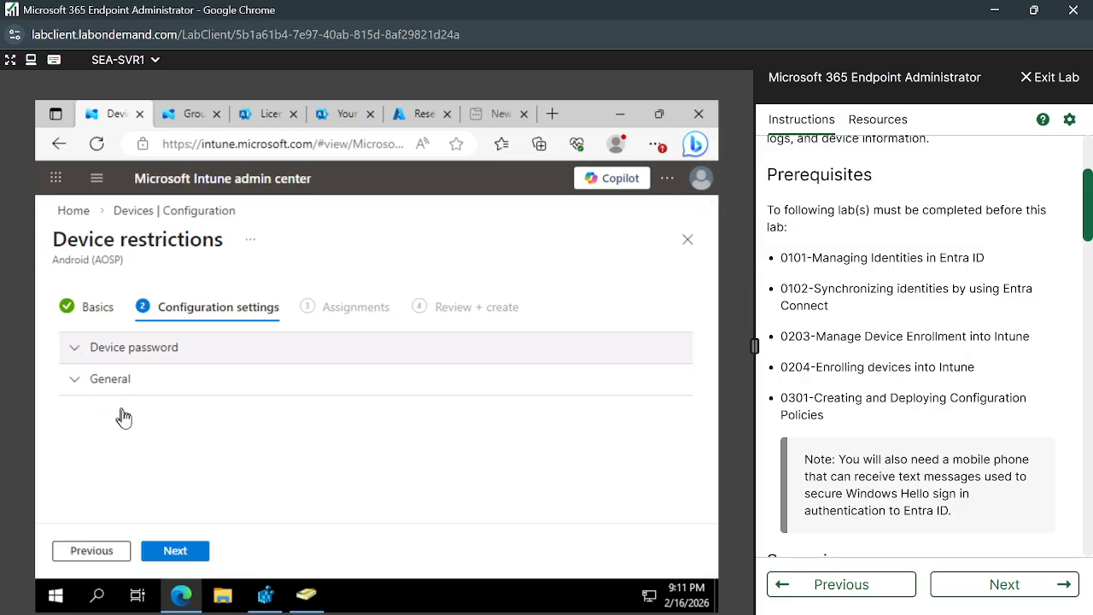
click(85, 389)
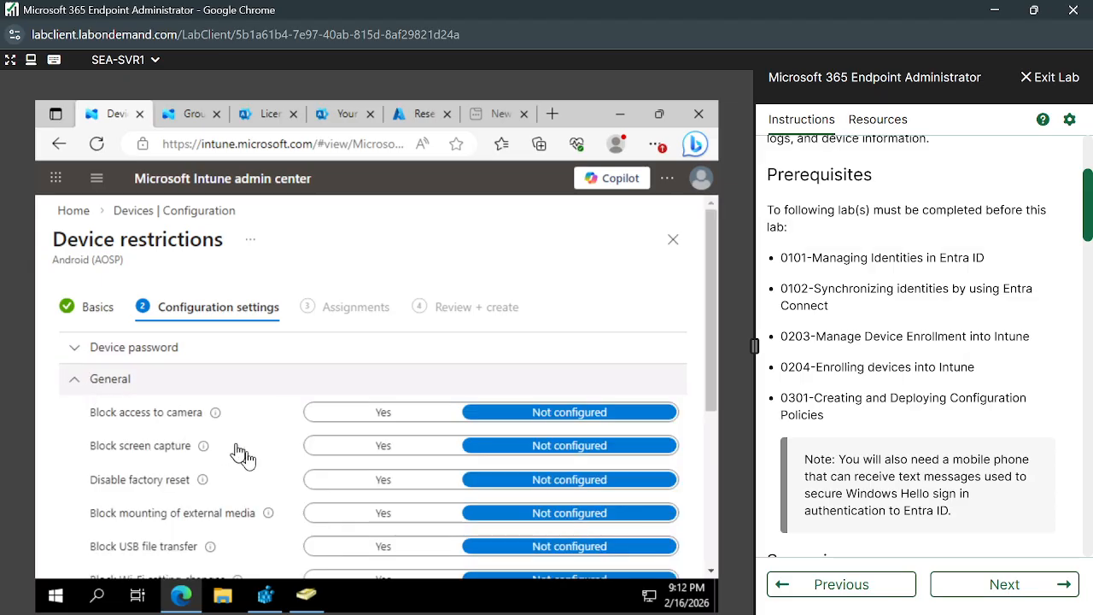
scroll(269, 404, down, 2)
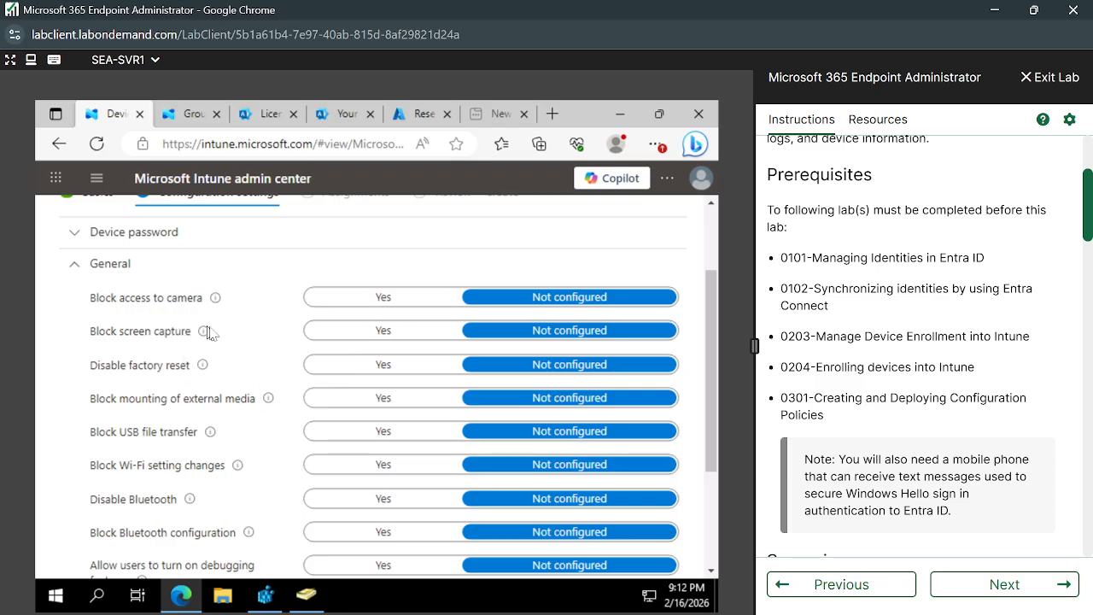
scroll(197, 400, down, 3)
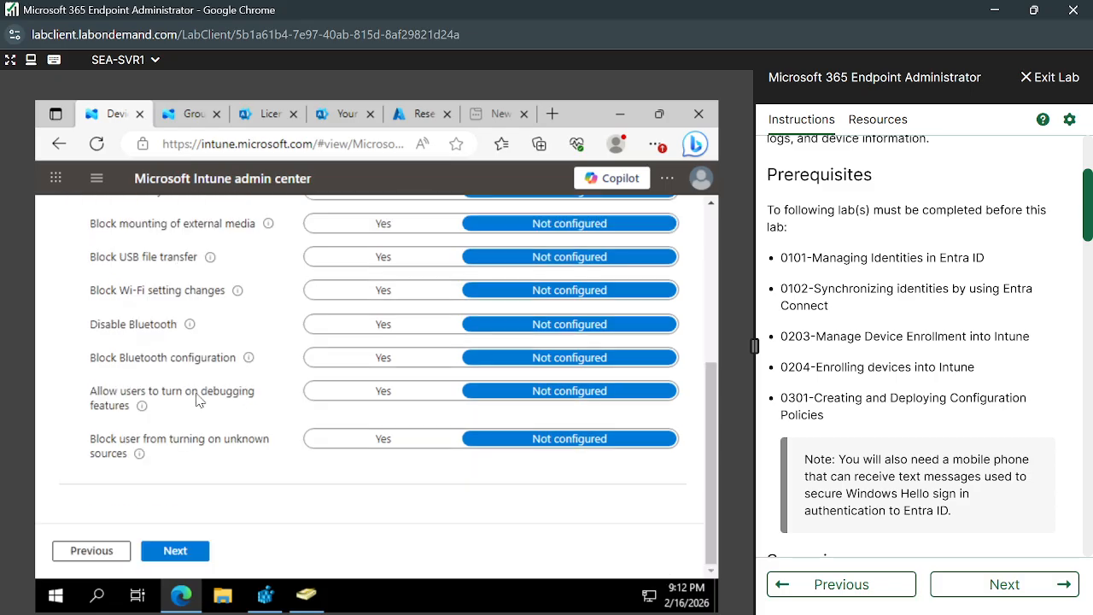
scroll(197, 400, up, 2)
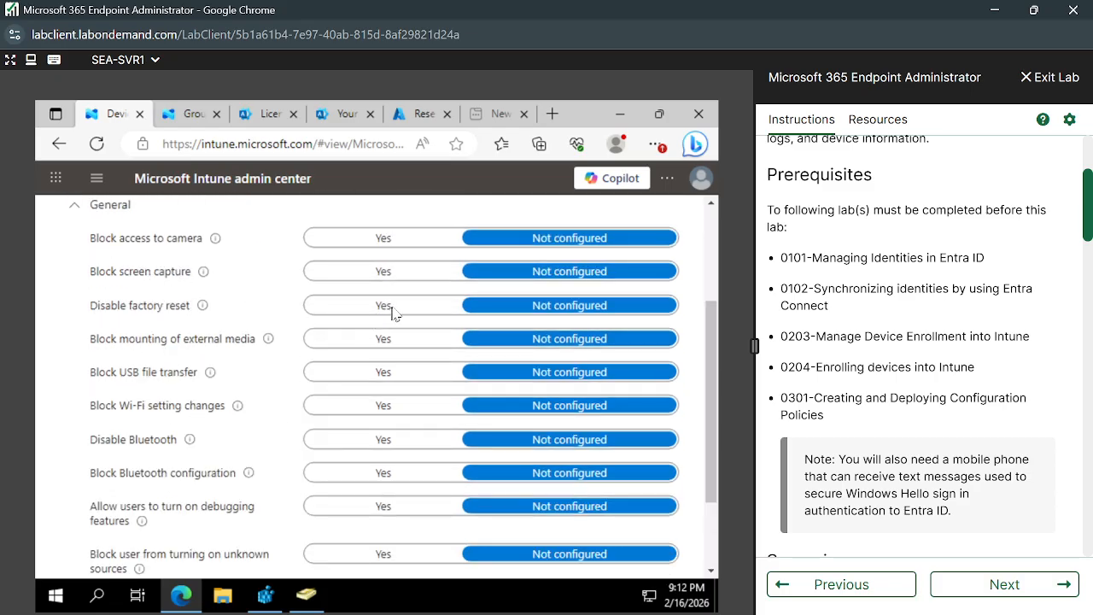
scroll(270, 387, up, 3)
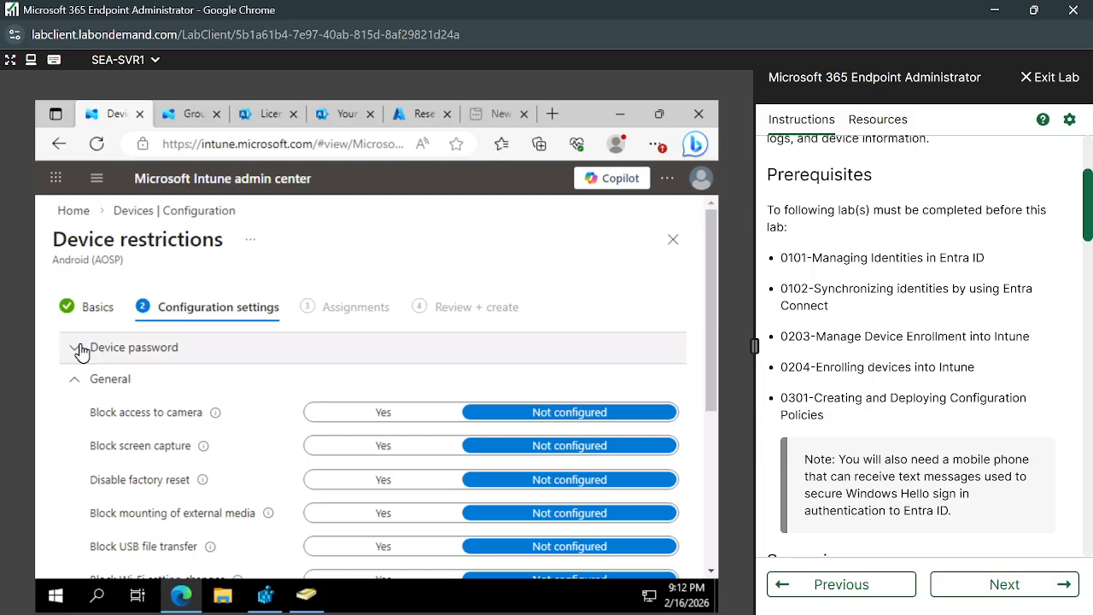
click(93, 348)
Discard the unsaved profile and return to Devices | Configuration.
click(97, 309)
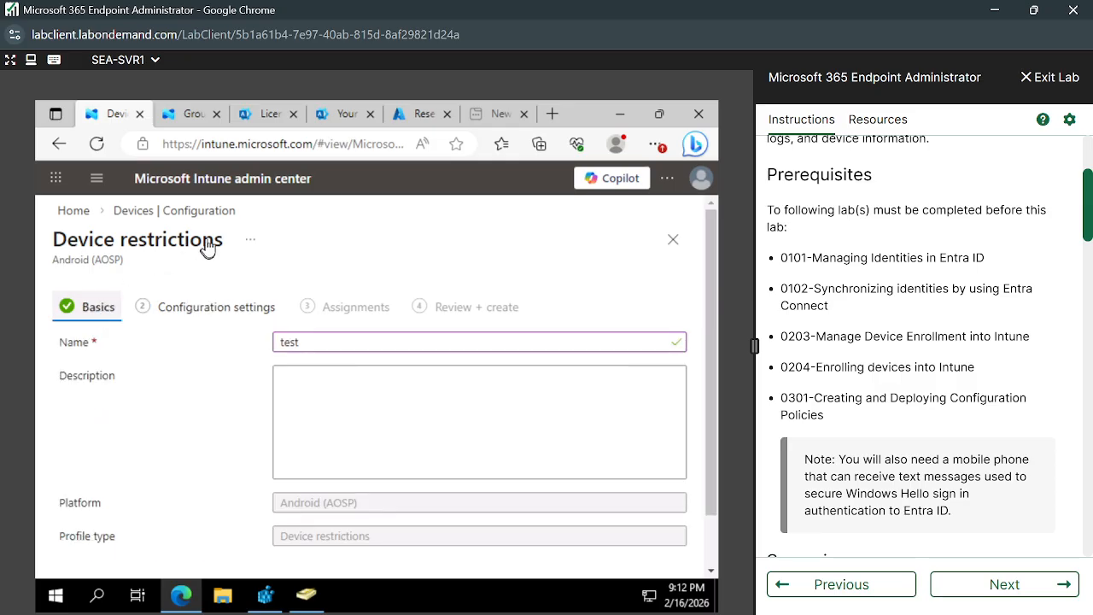
click(177, 213)
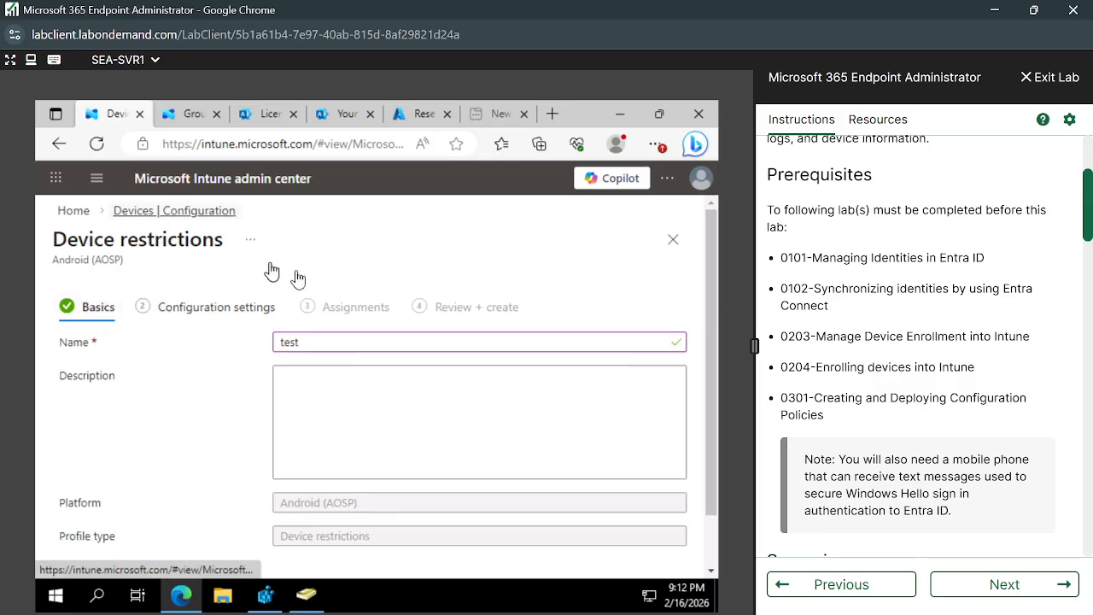
click(461, 237)
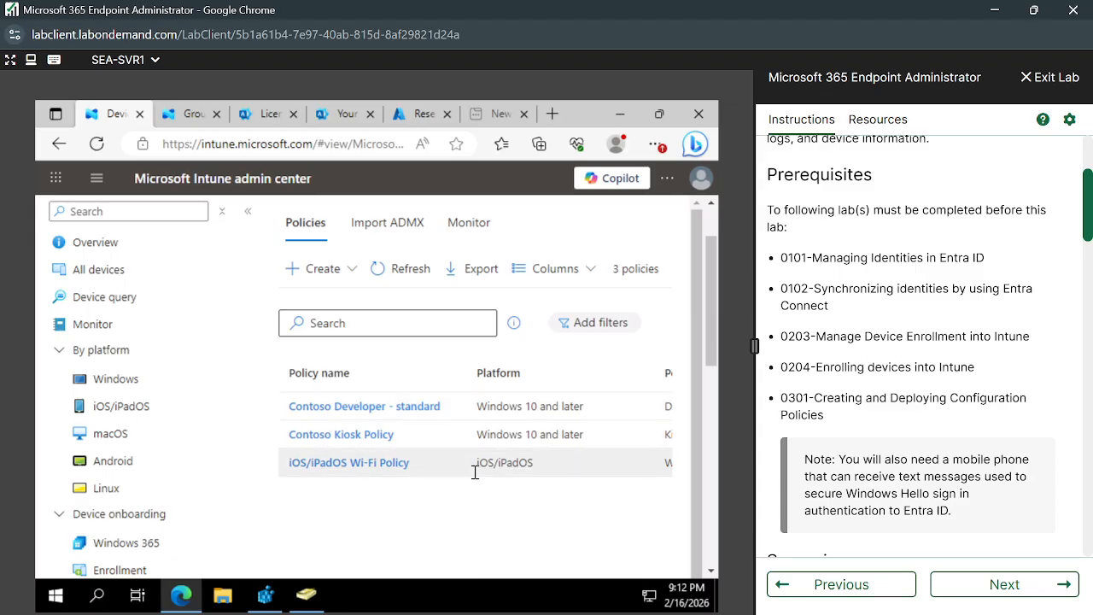
Scroll the lab Instructions pane to the Prerequisites section.
scroll(473, 471, up, 1)
scroll(818, 451, up, 3)
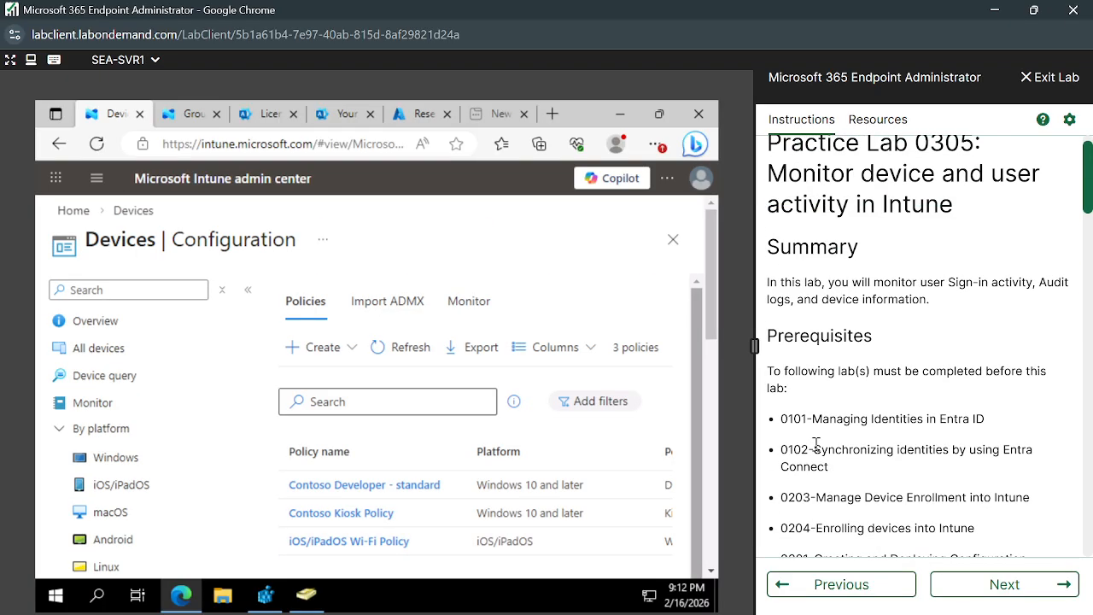
scroll(817, 444, down, 2)
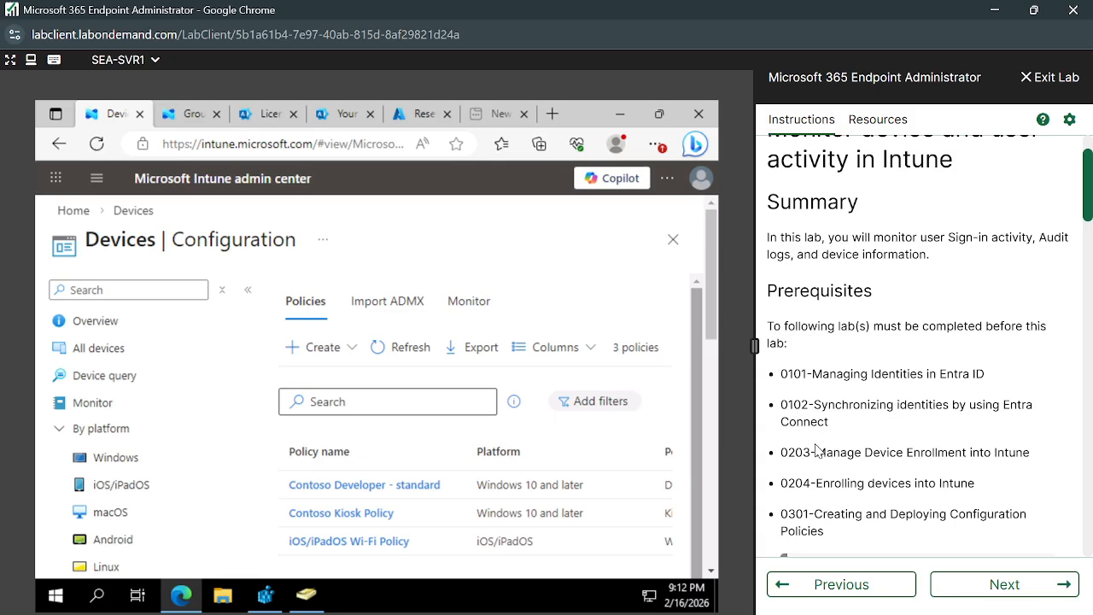
scroll(816, 444, down, 1)
scroll(865, 477, up, 3)
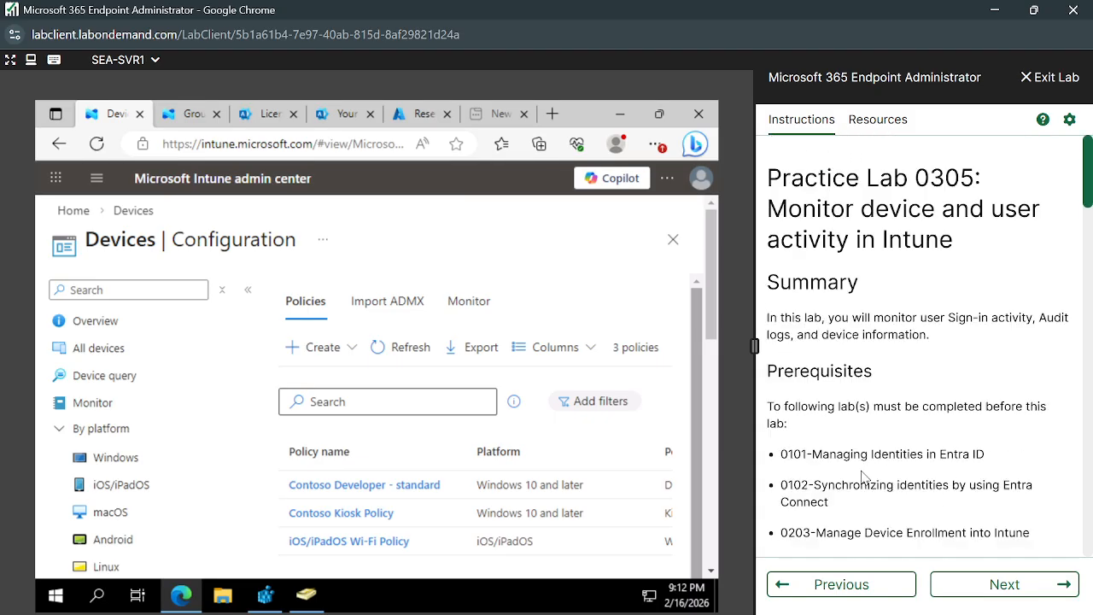
scroll(922, 379, down, 3)
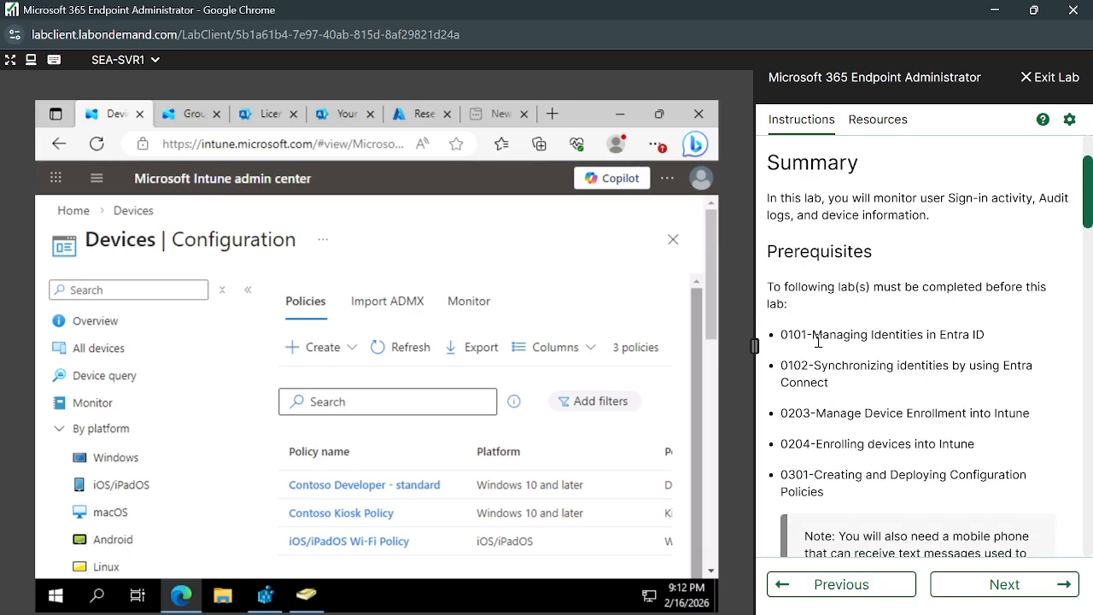
Highlight the 0101 Managing Identities in Entra ID and 0102 Entra Connect prerequisites.
drag(815, 335, 995, 345)
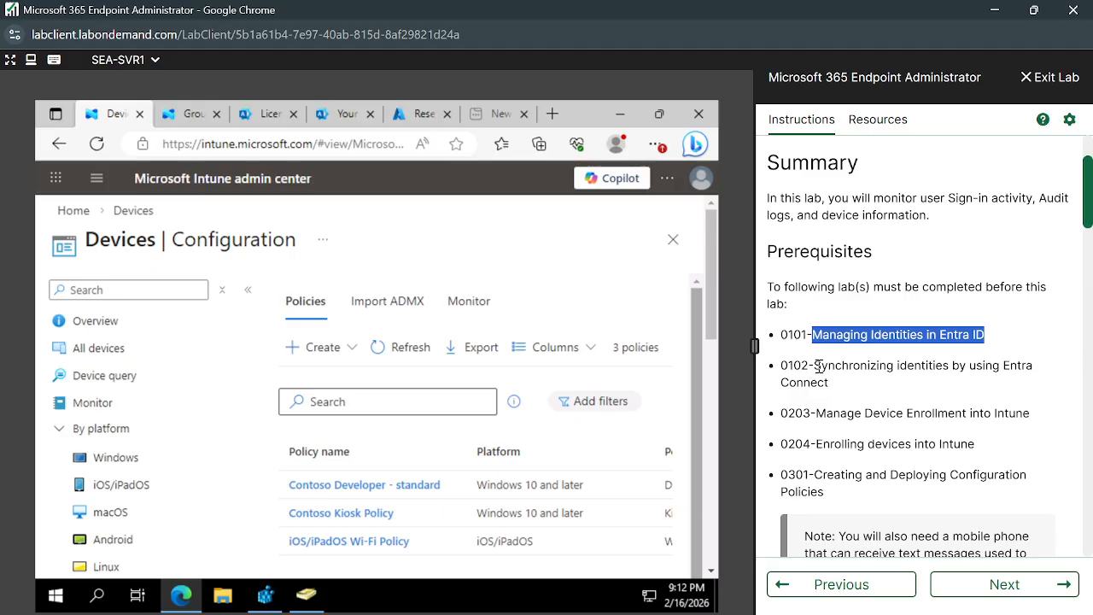
drag(819, 365, 1039, 386)
click(820, 313)
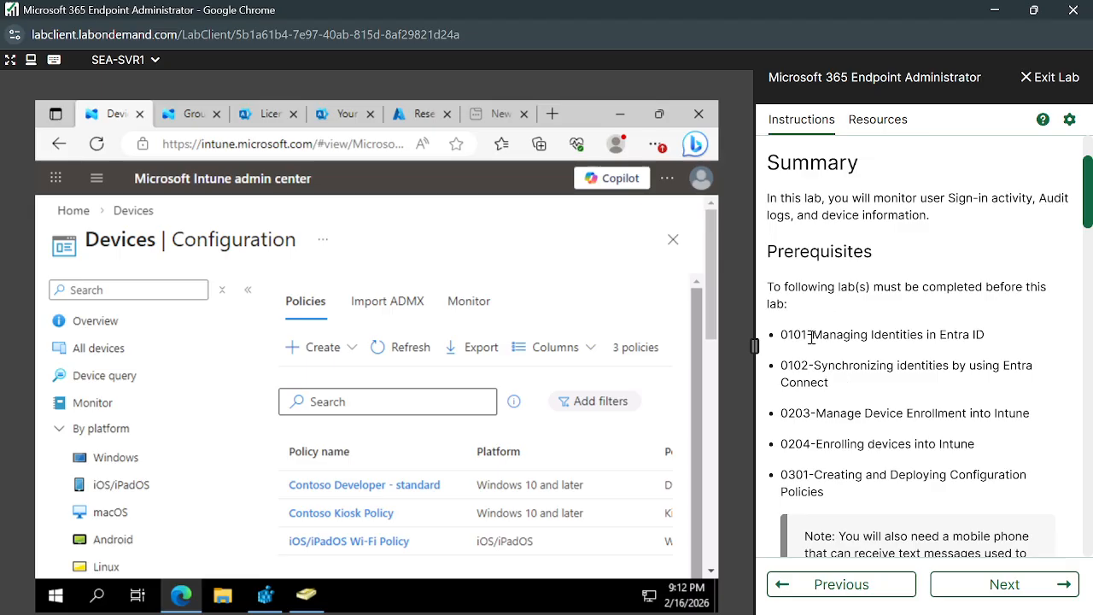
drag(812, 338, 993, 350)
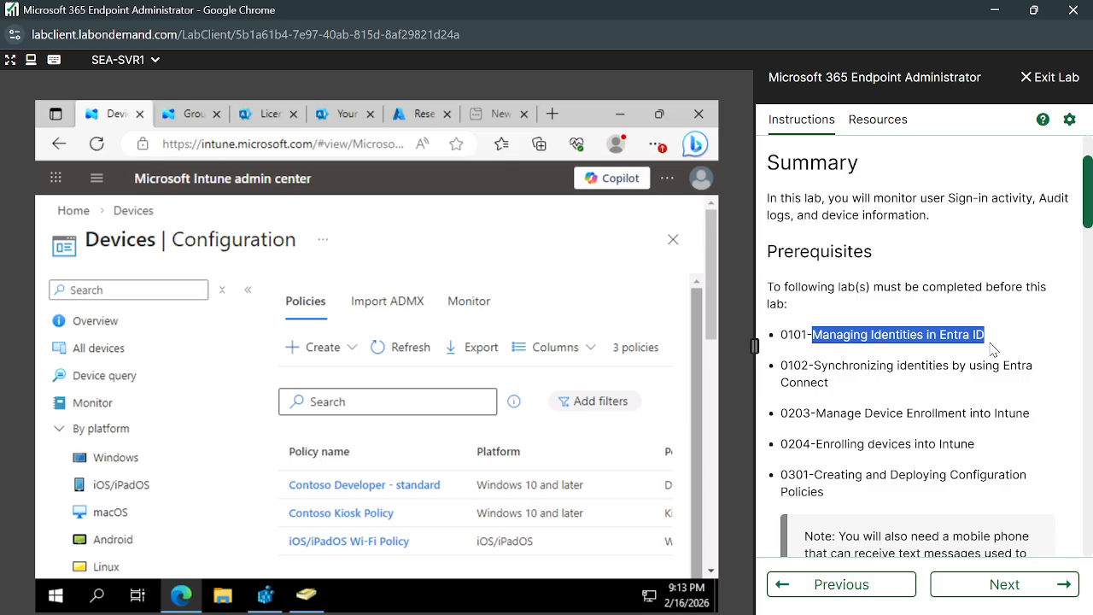
click(898, 361)
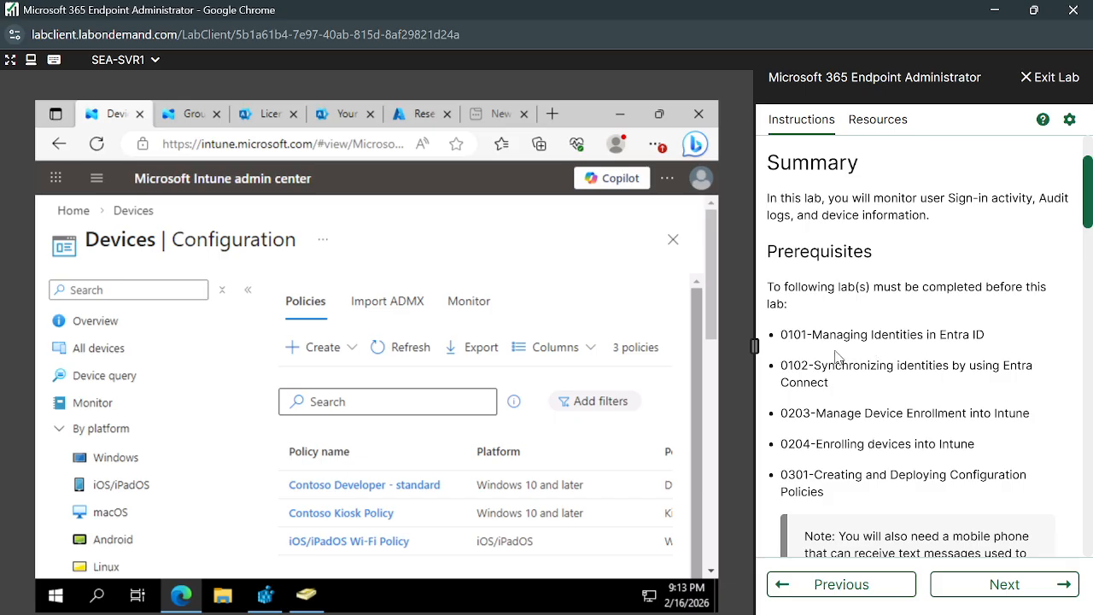
drag(985, 335, 812, 333)
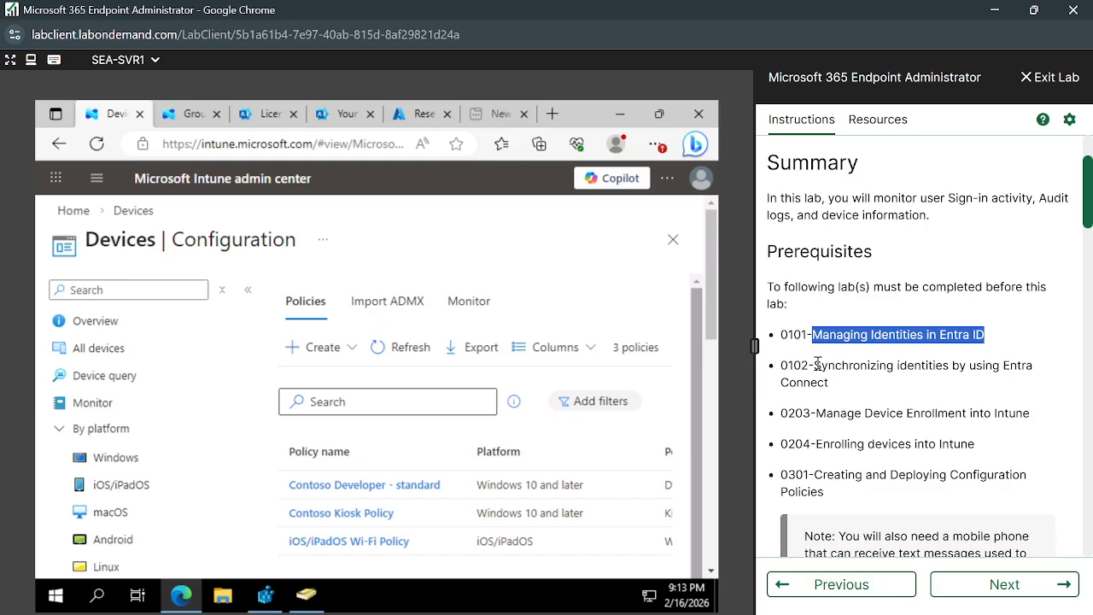
drag(815, 366, 869, 382)
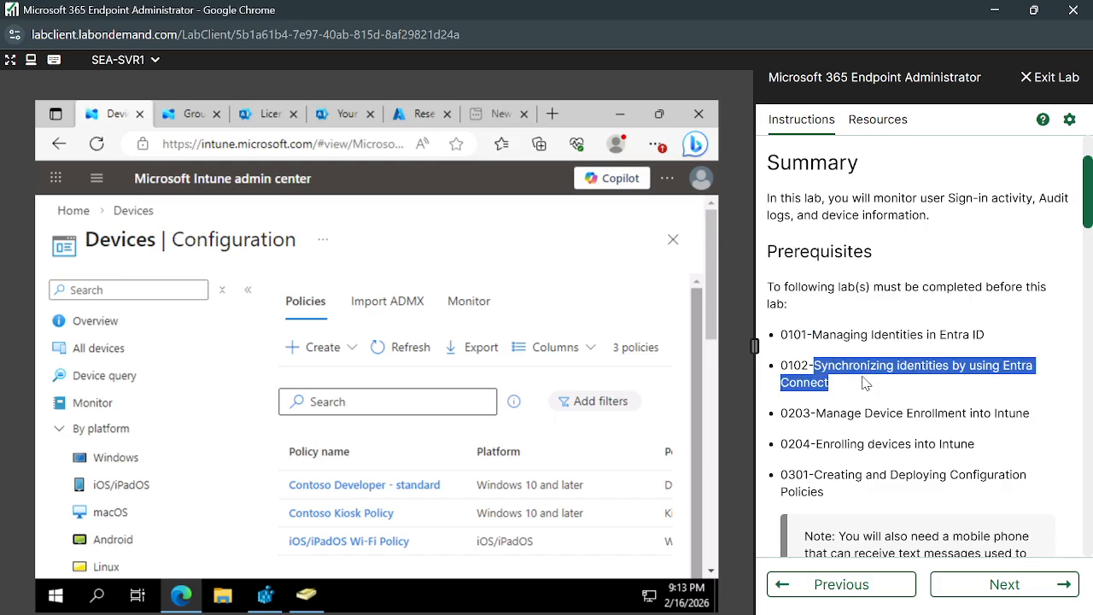
click(865, 382)
drag(833, 391, 814, 365)
click(844, 400)
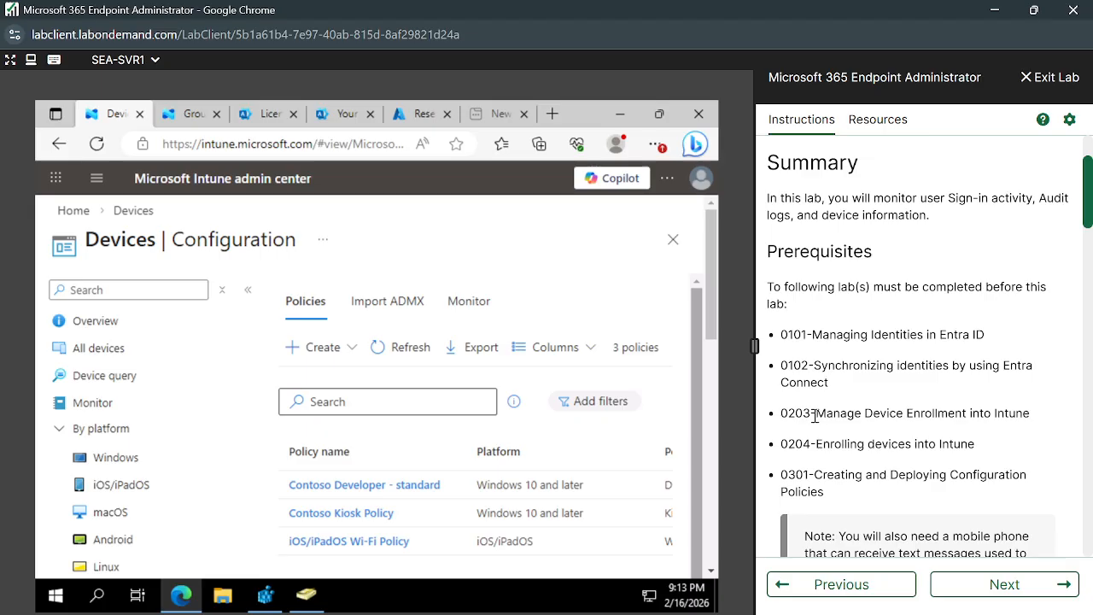
drag(818, 416, 1035, 427)
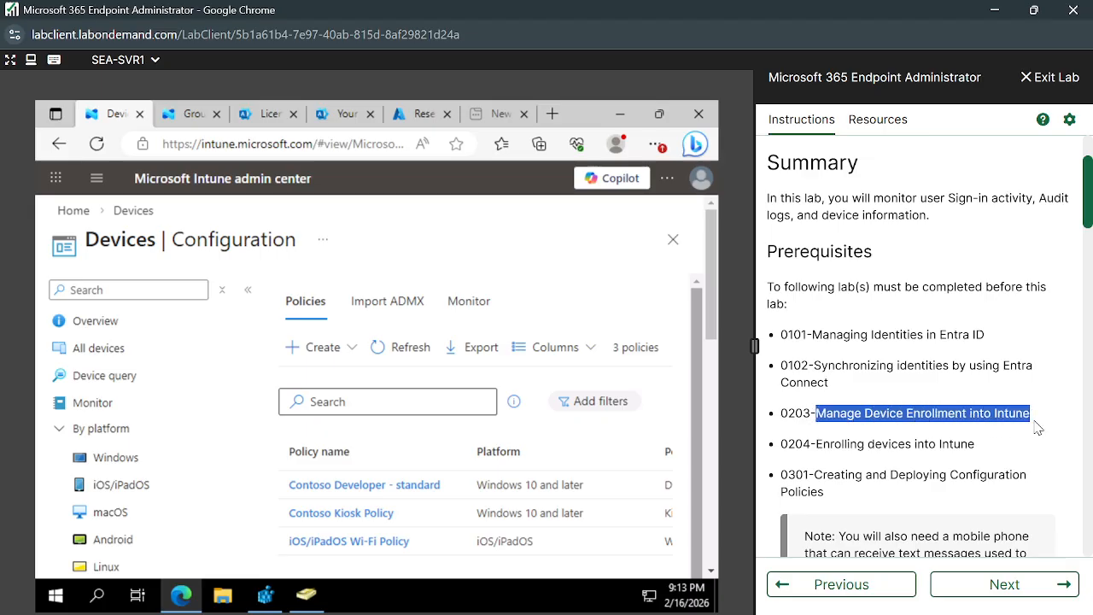
click(973, 413)
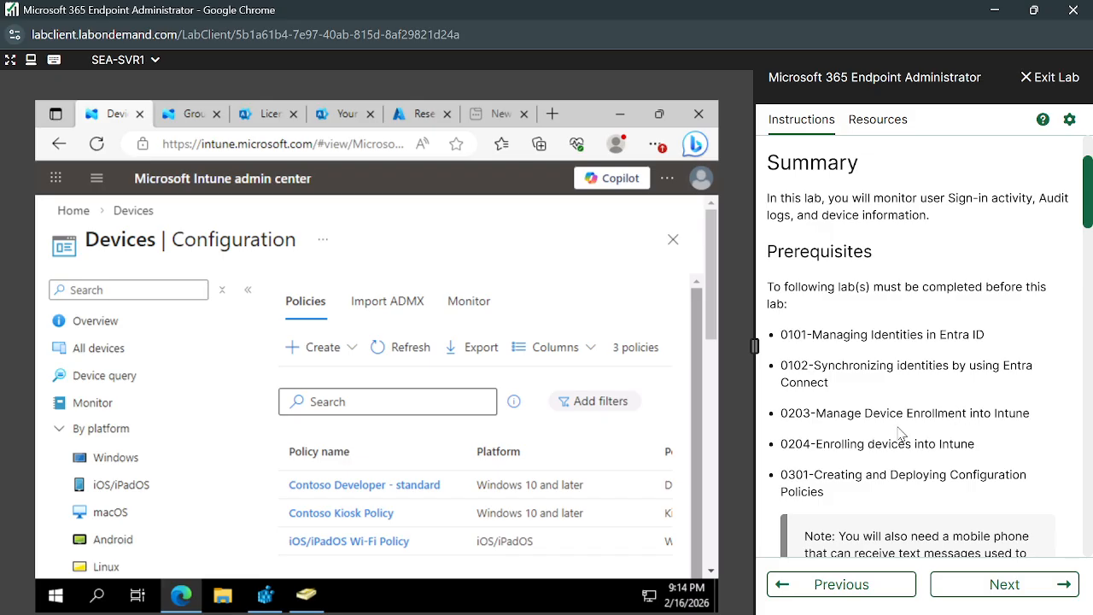
scroll(863, 423, down, 1)
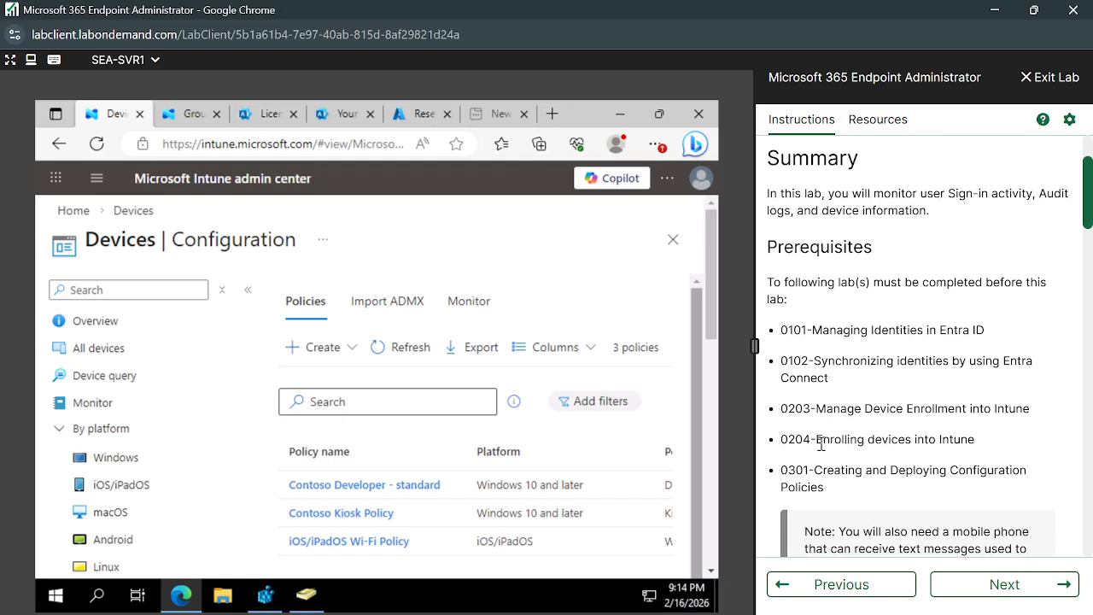
drag(816, 441, 993, 452)
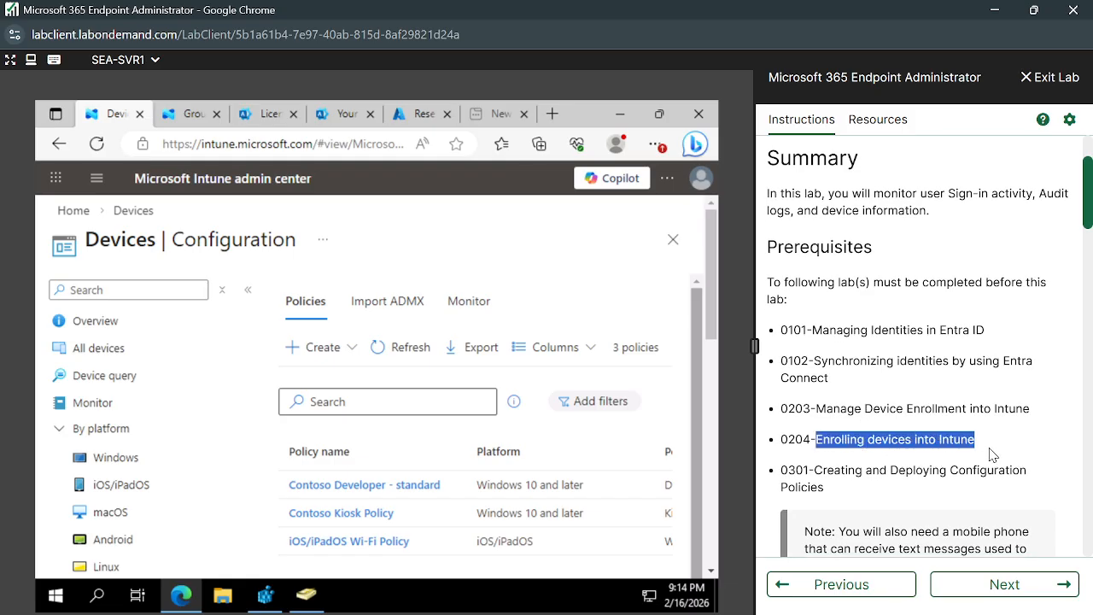
click(855, 452)
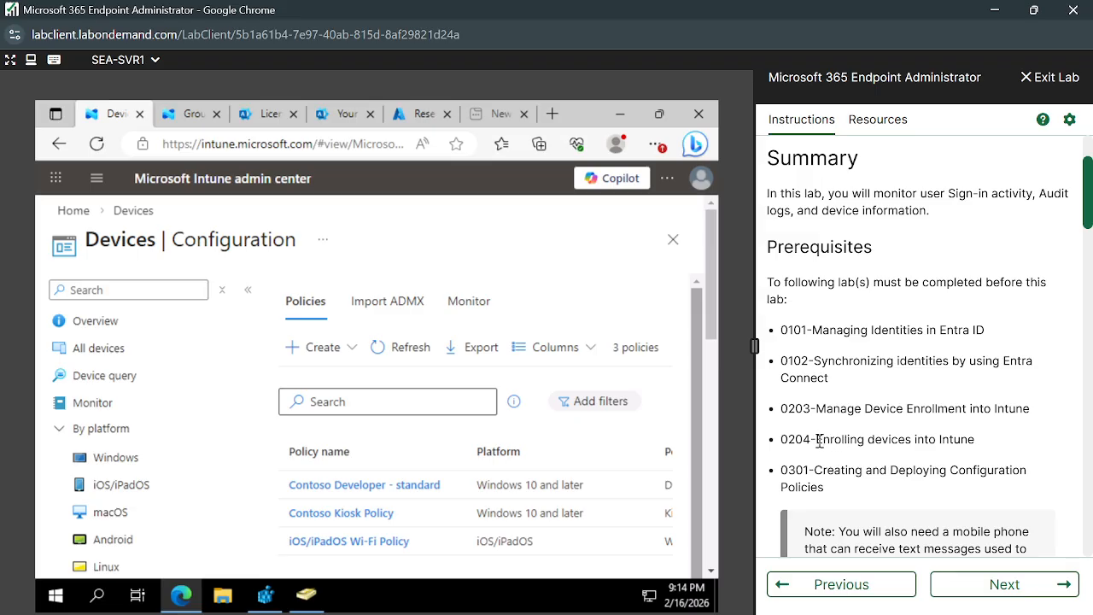
drag(817, 440, 979, 443)
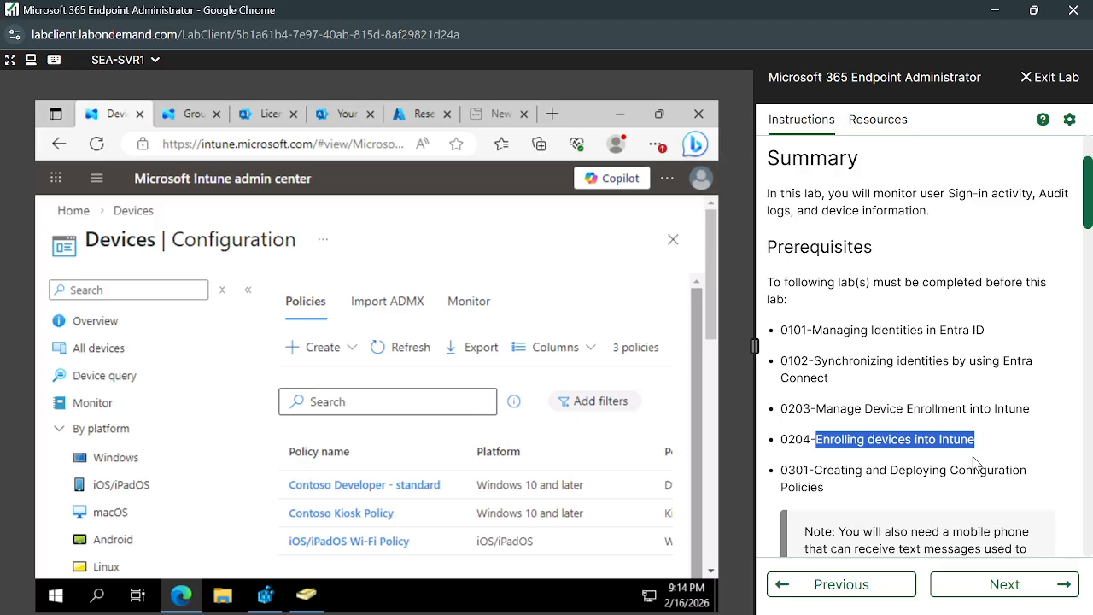
click(982, 455)
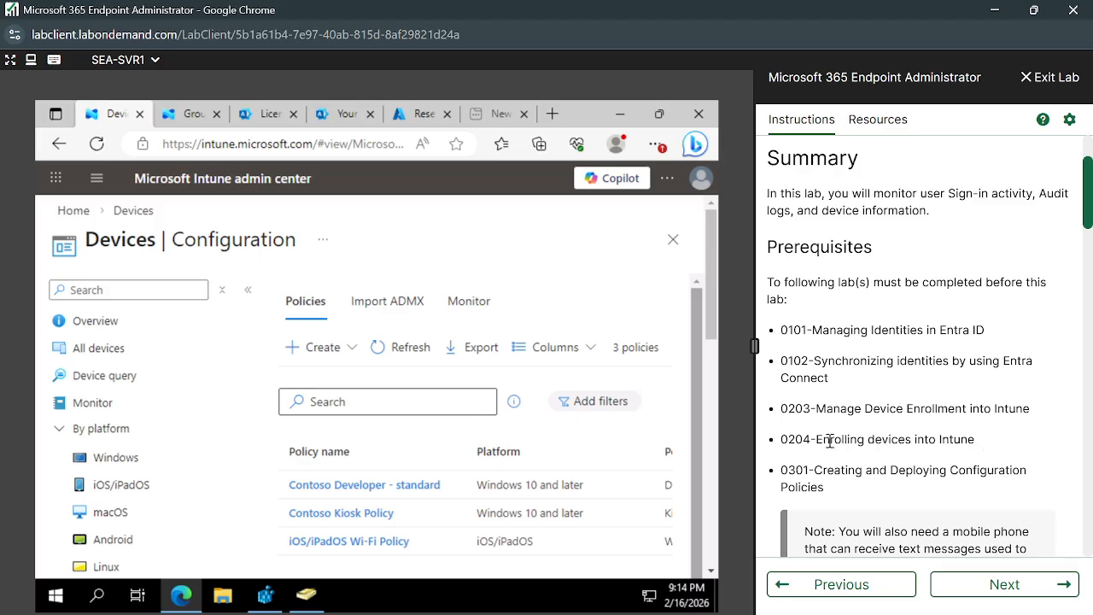
drag(818, 441, 984, 445)
click(960, 445)
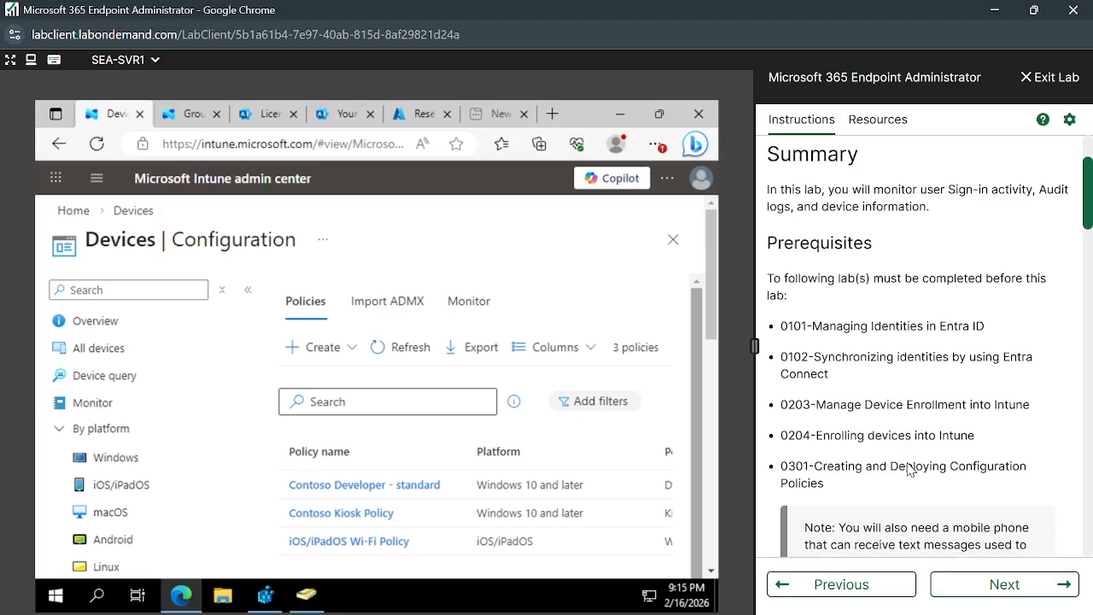
scroll(910, 470, up, 1)
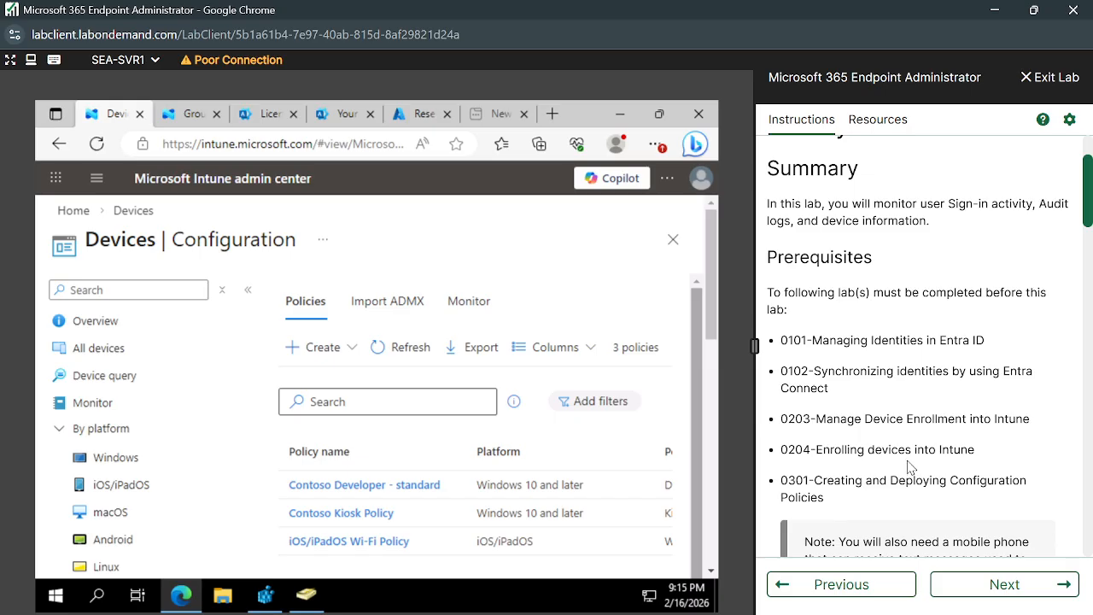
Switch from the Intune lab to the Google Meet call window and start a fresh Chrome tab.
scroll(910, 467, down, 1)
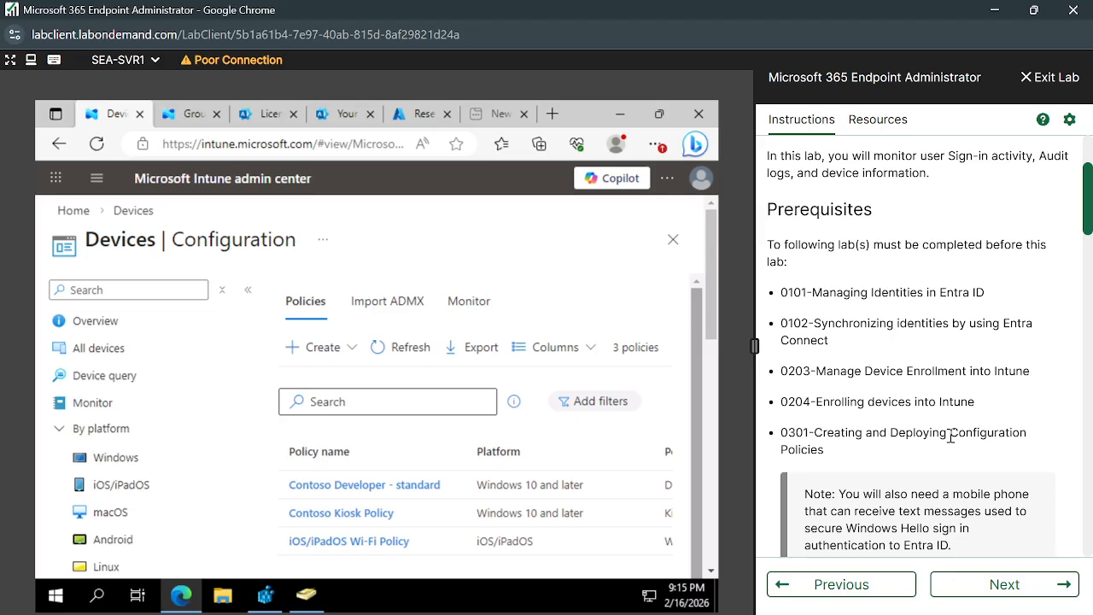
scroll(935, 438, down, 1)
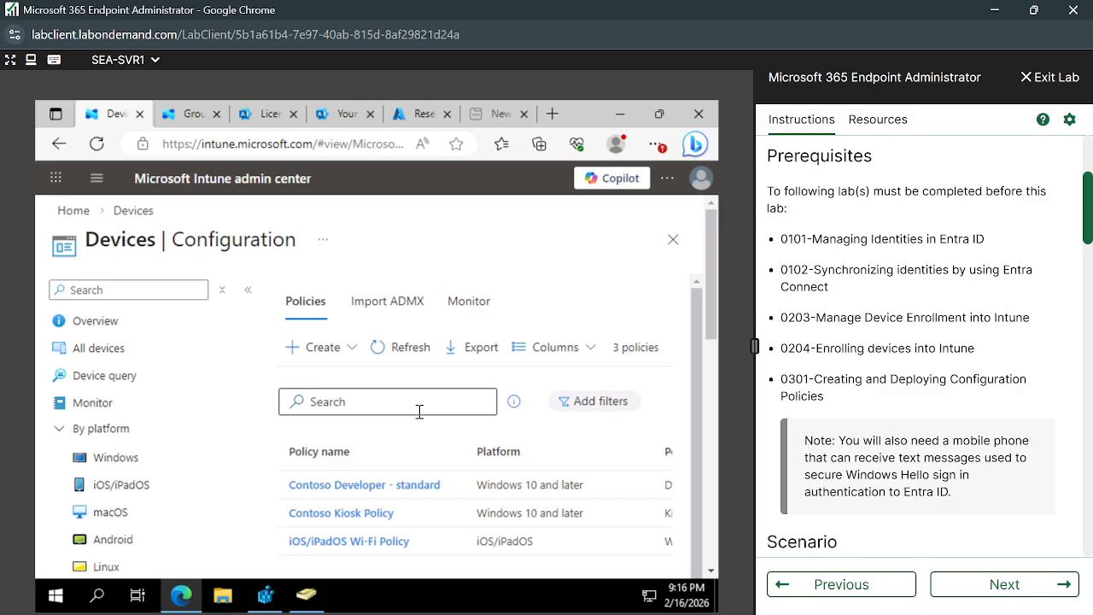
mouse_move(535, 613)
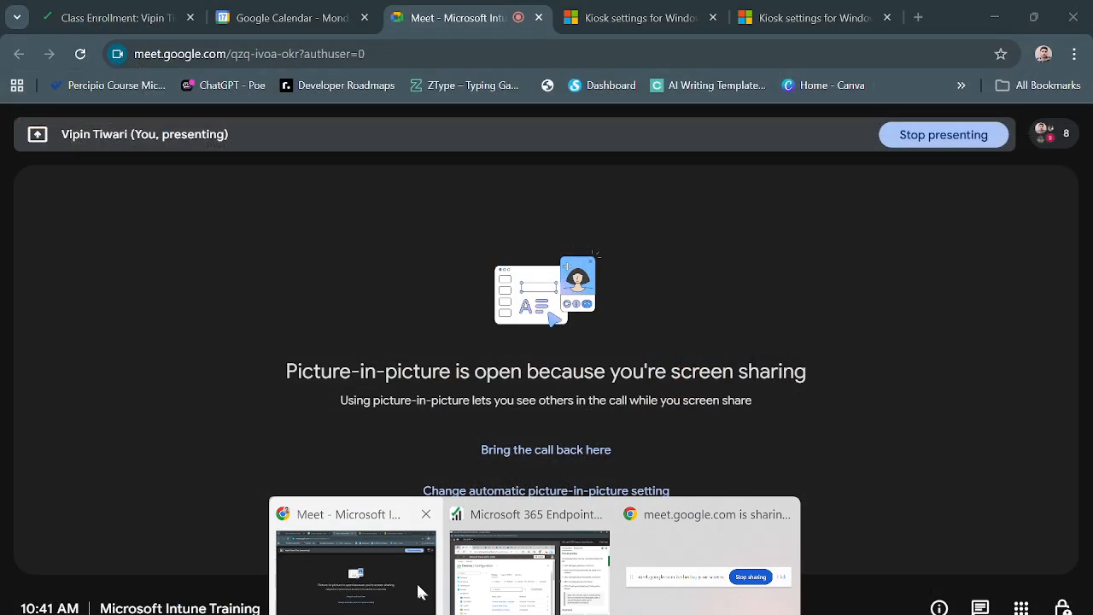
click(420, 595)
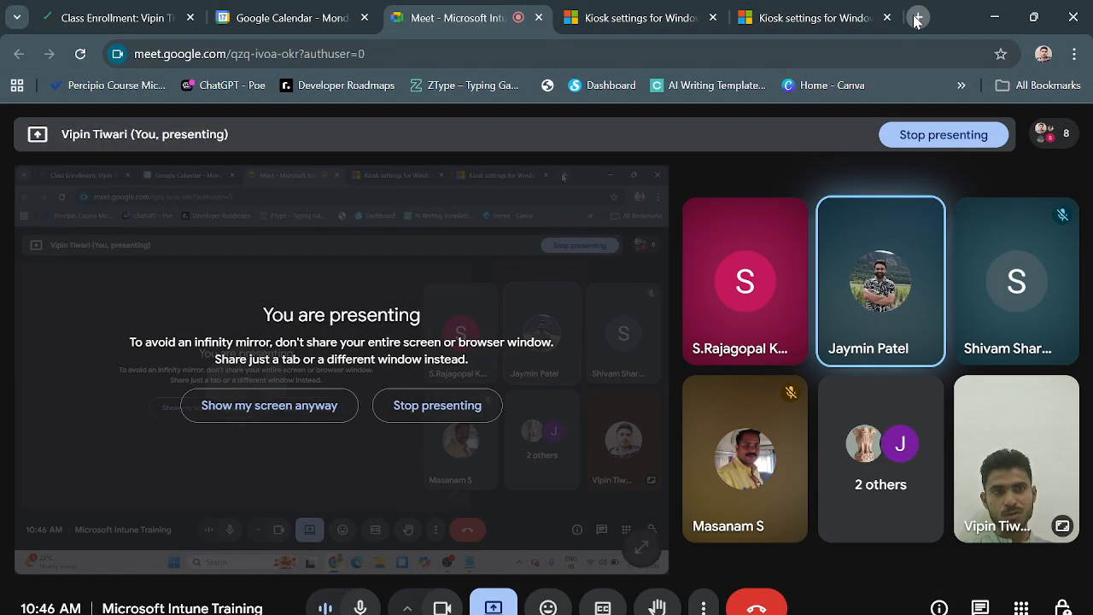
click(916, 18)
Search Google for 'difference between OOBE enrolment and Pre-configured'.
text(diff)
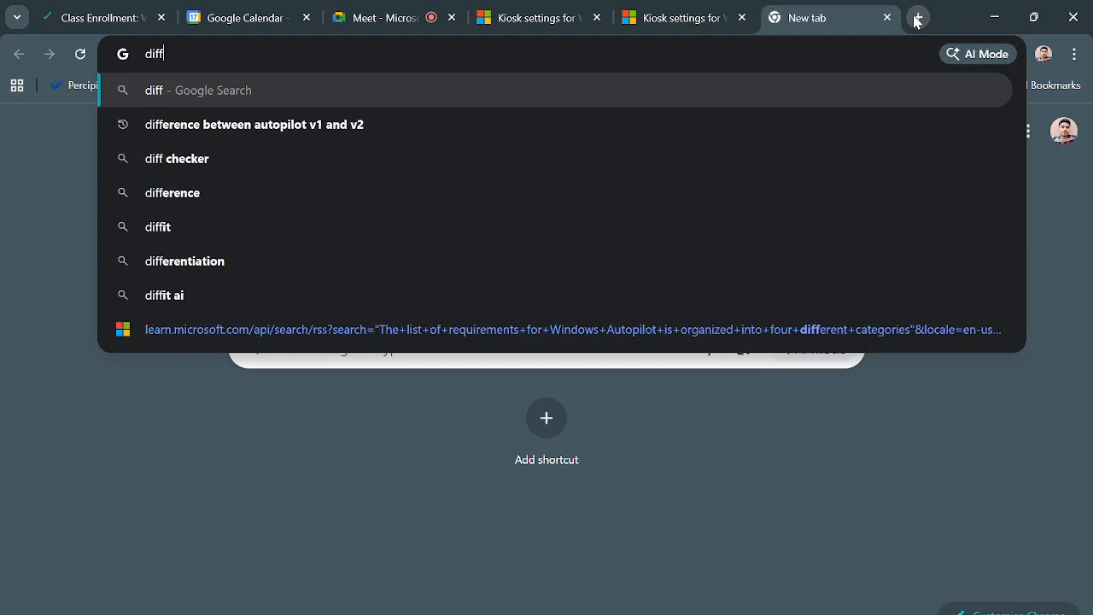
text(erence betwe)
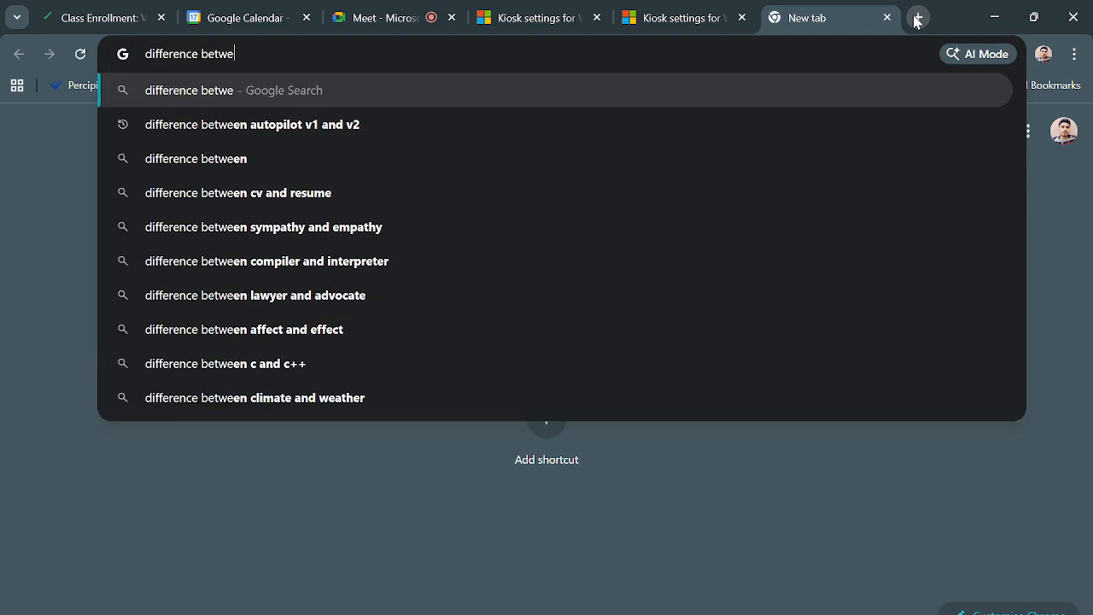
text(en OOB)
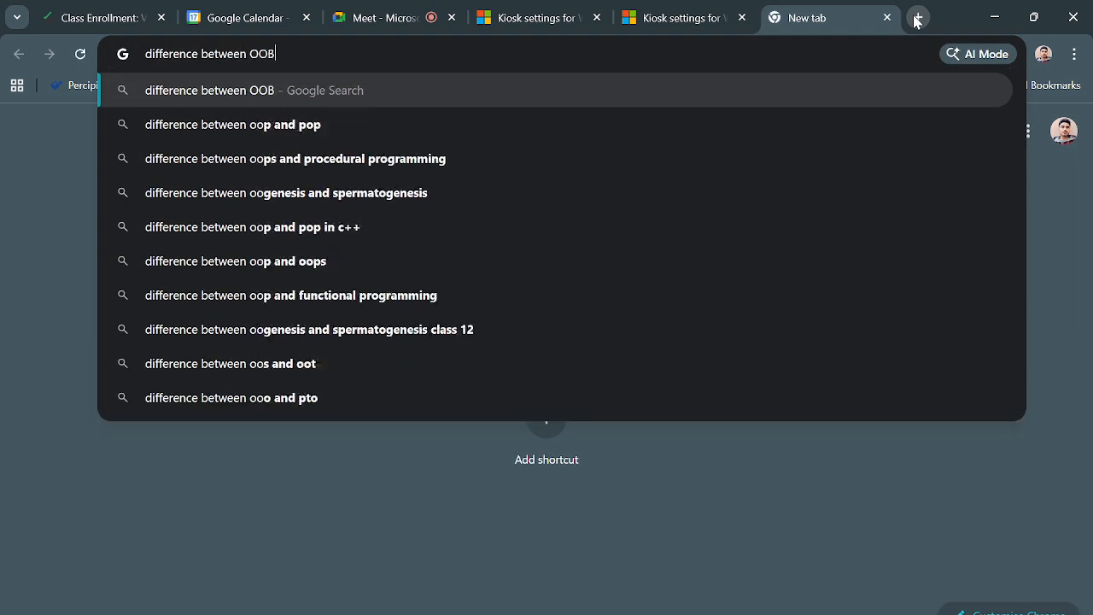
text(E en)
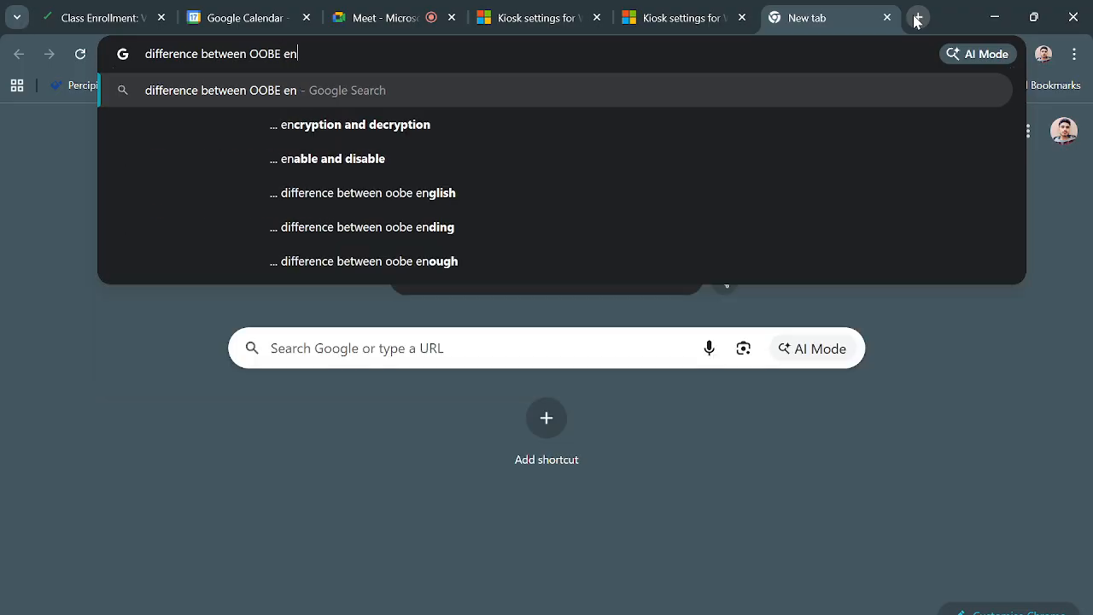
text(rolment and)
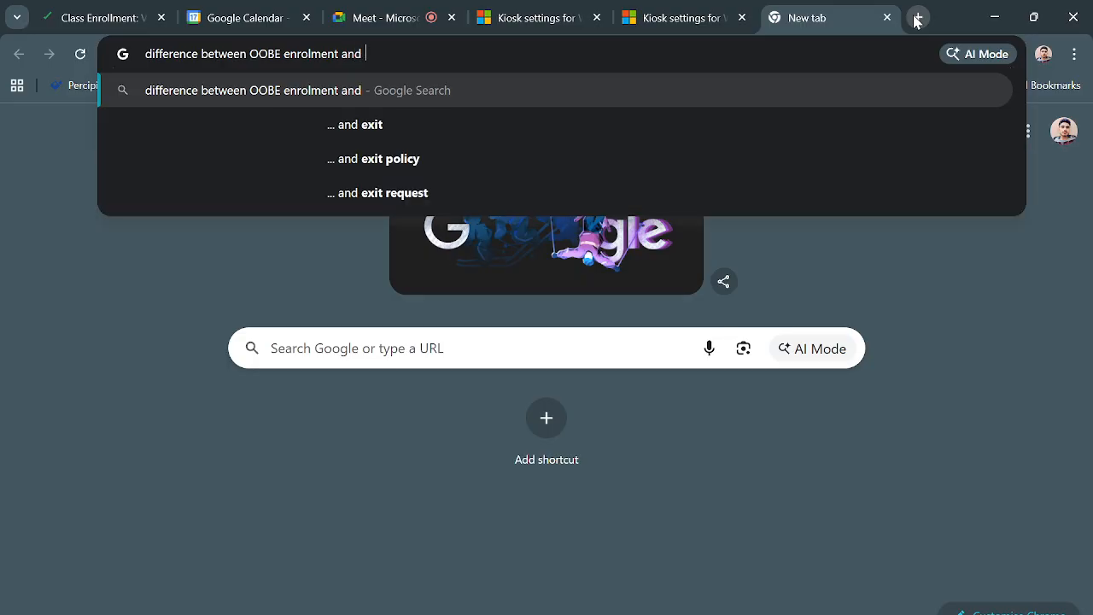
text( Pre-)
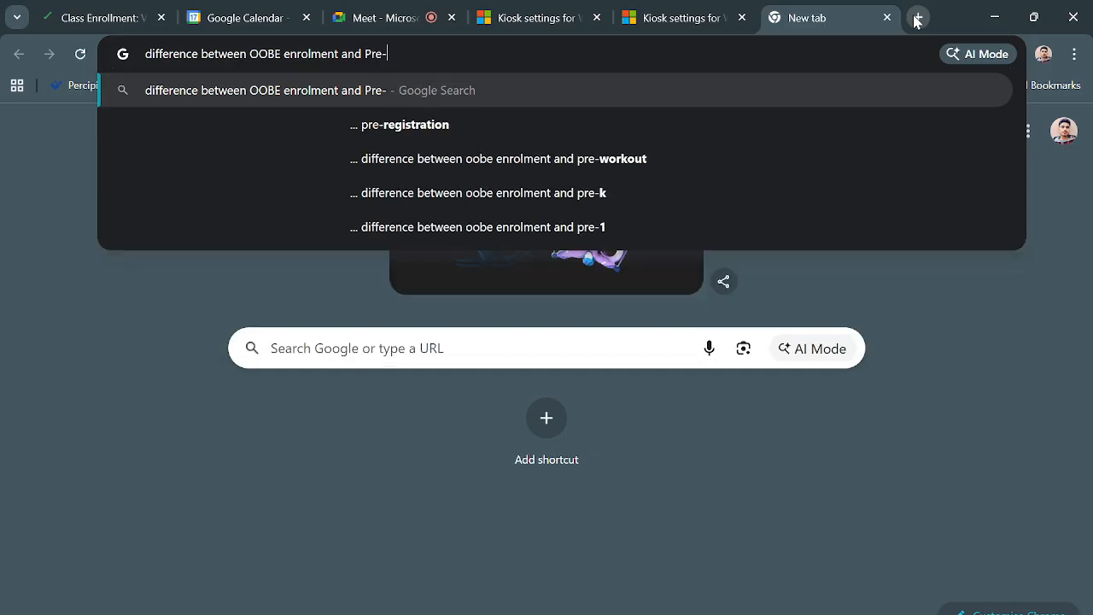
text(con)
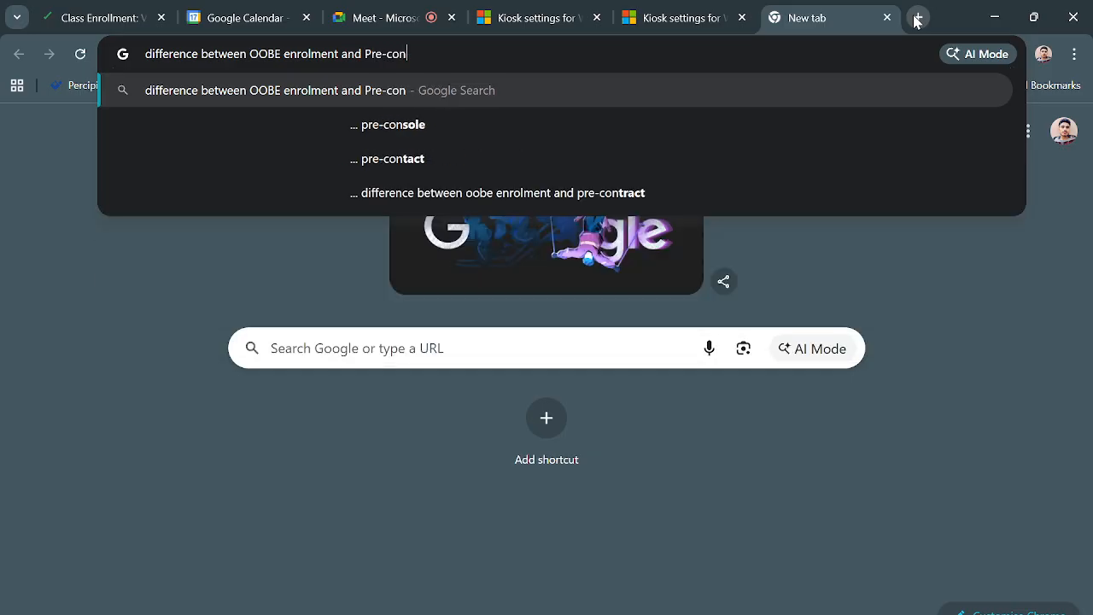
text(figured)
key(Return)
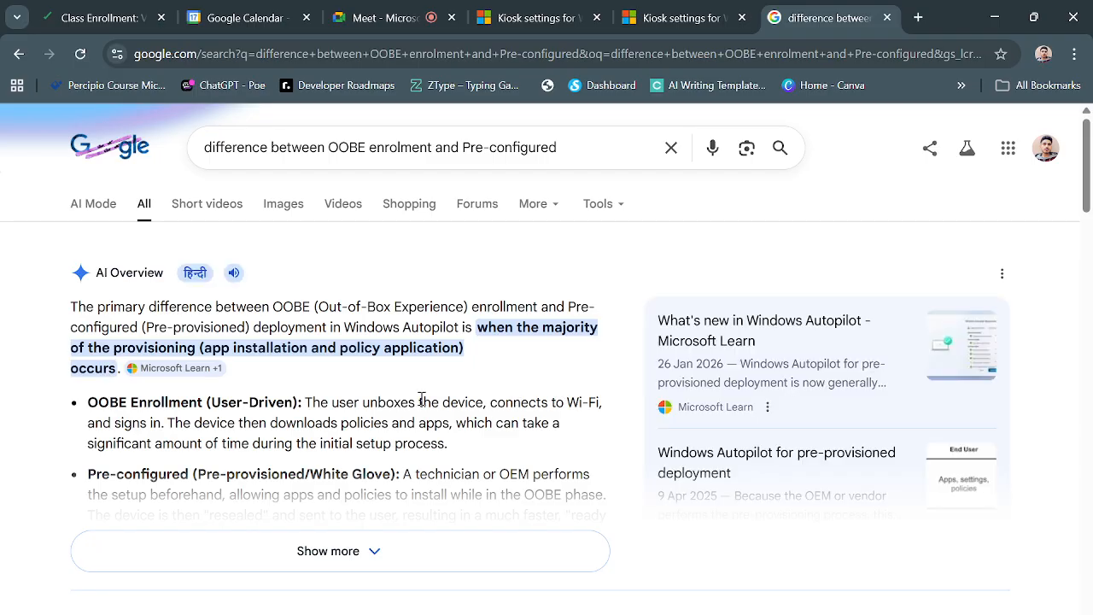
scroll(353, 393, down, 1)
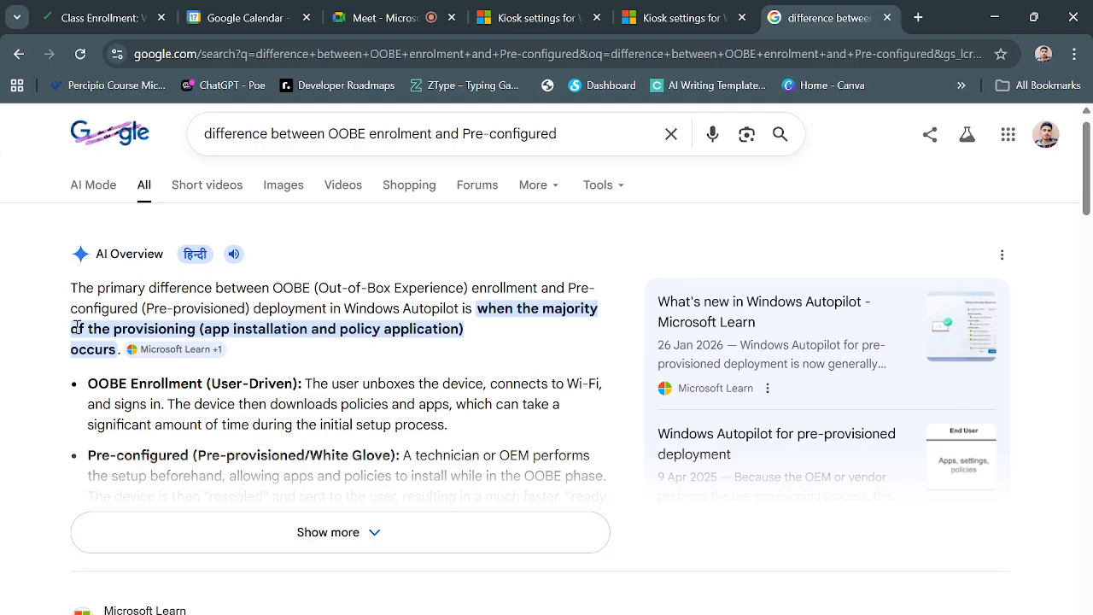
drag(79, 329, 465, 331)
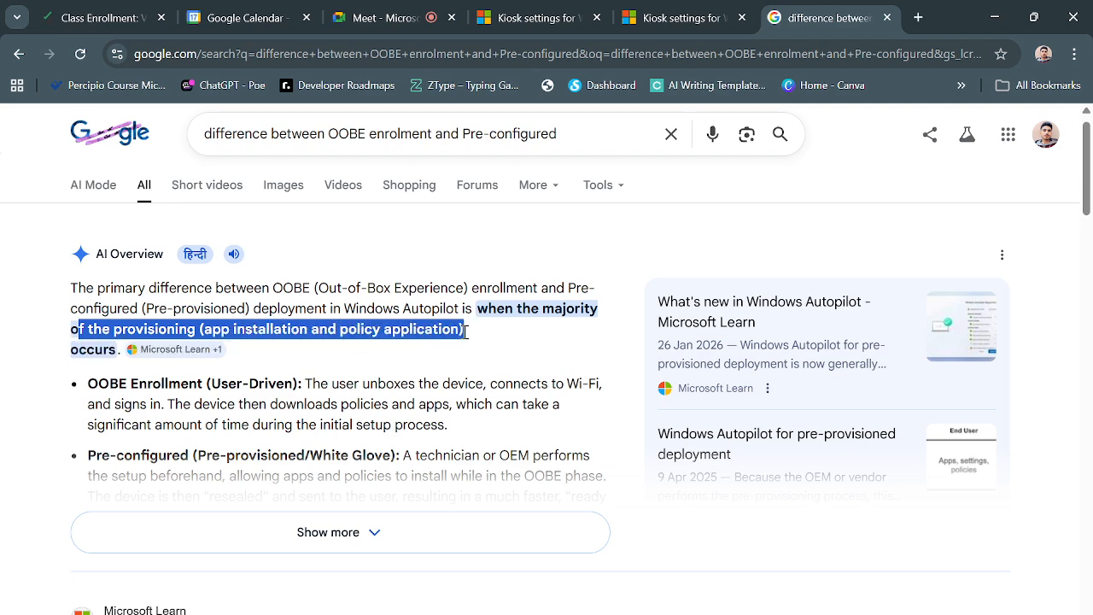
click(368, 378)
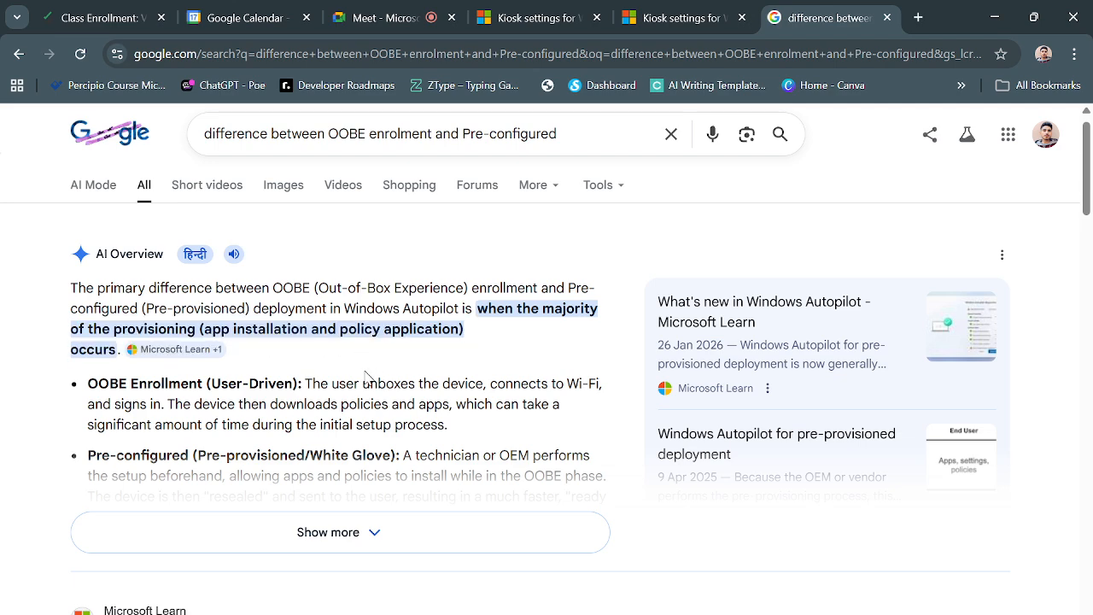
scroll(368, 378, down, 1)
drag(88, 282, 438, 301)
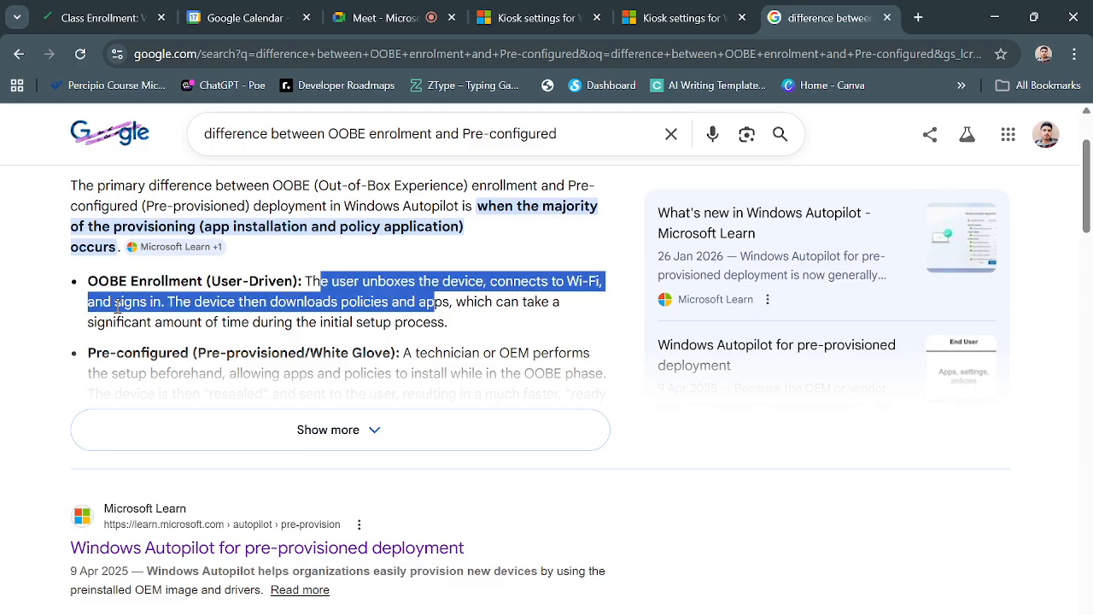
click(190, 308)
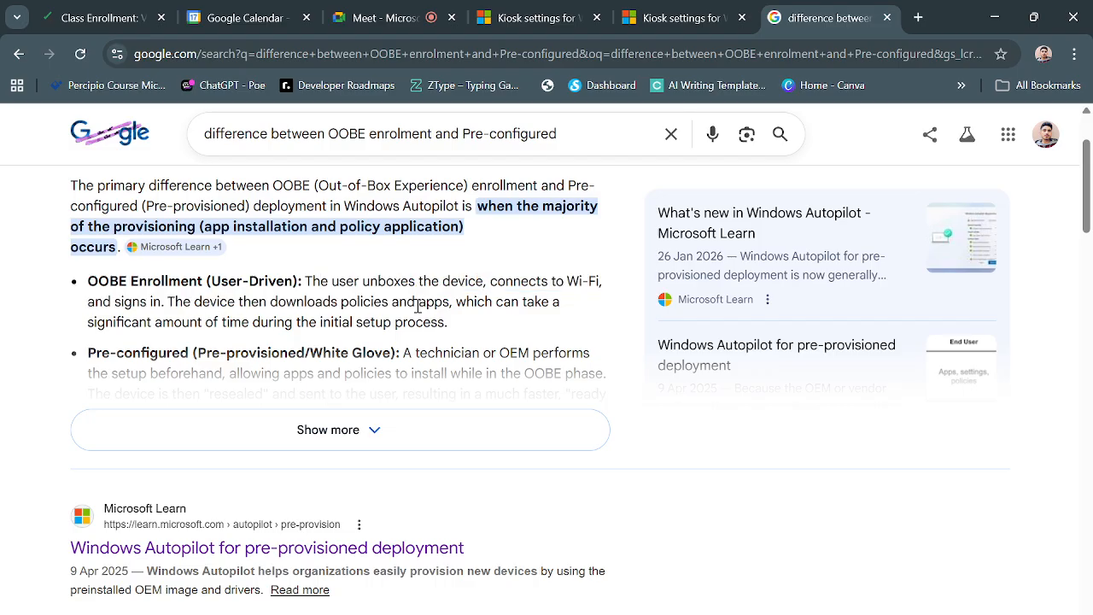
drag(465, 304, 215, 317)
click(418, 339)
click(215, 317)
drag(212, 282, 297, 280)
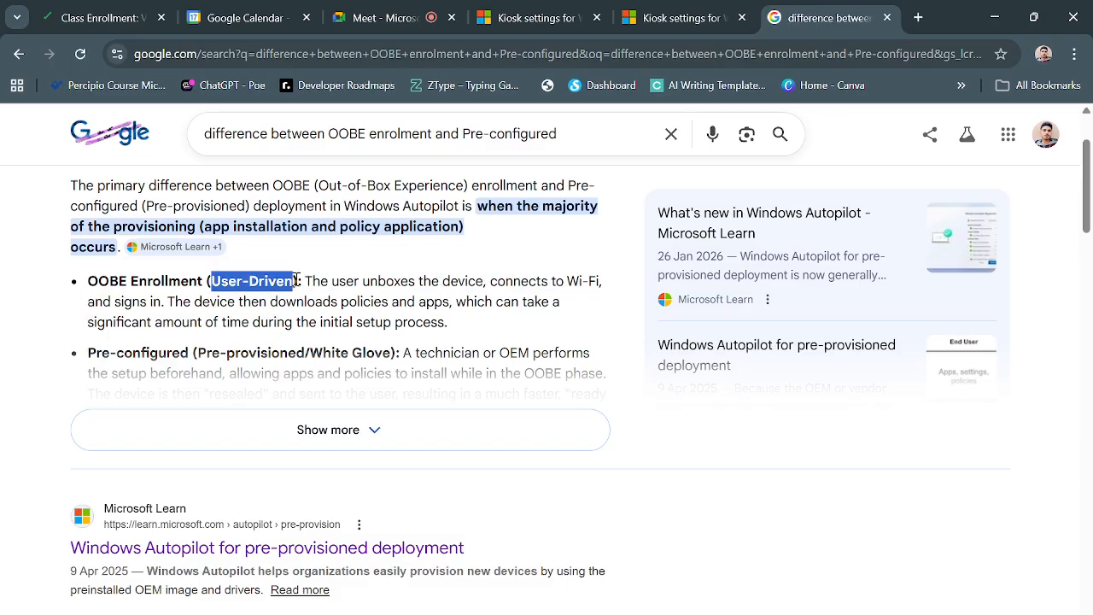
click(268, 288)
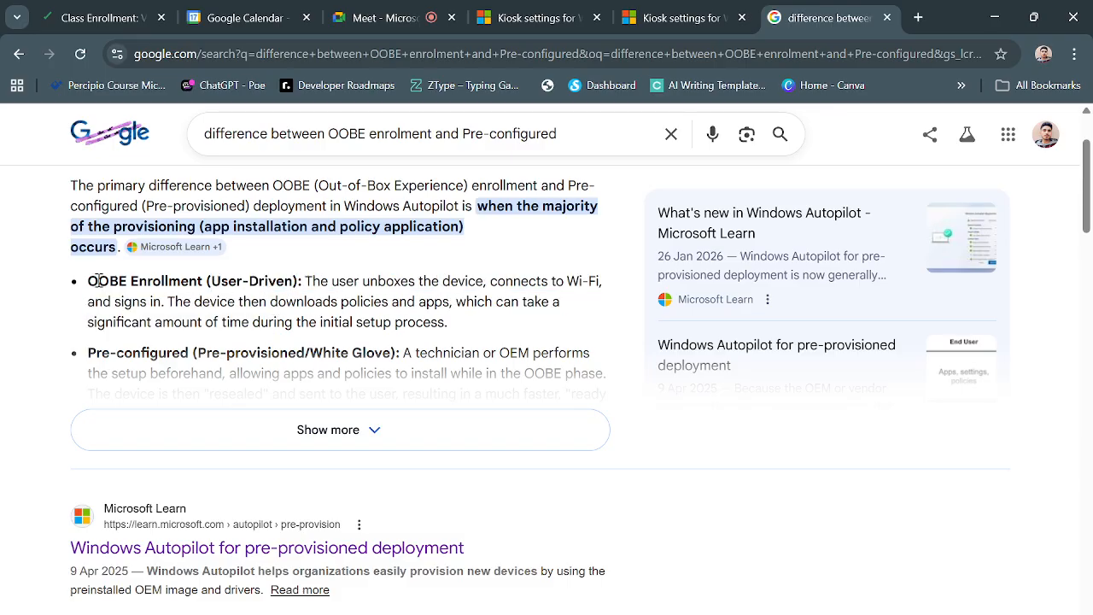
drag(88, 281, 204, 274)
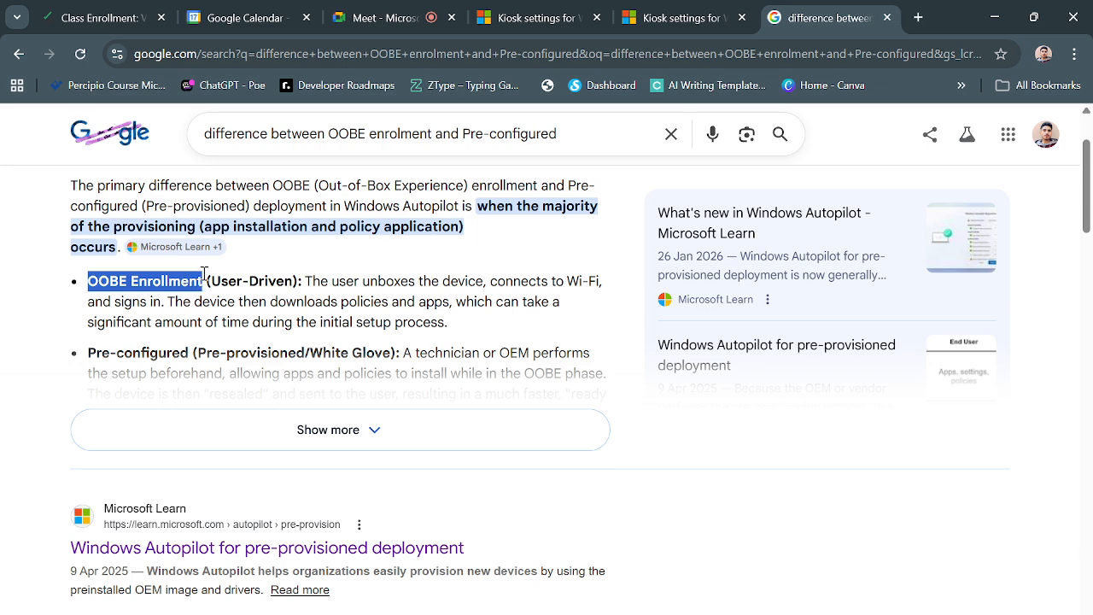
click(102, 288)
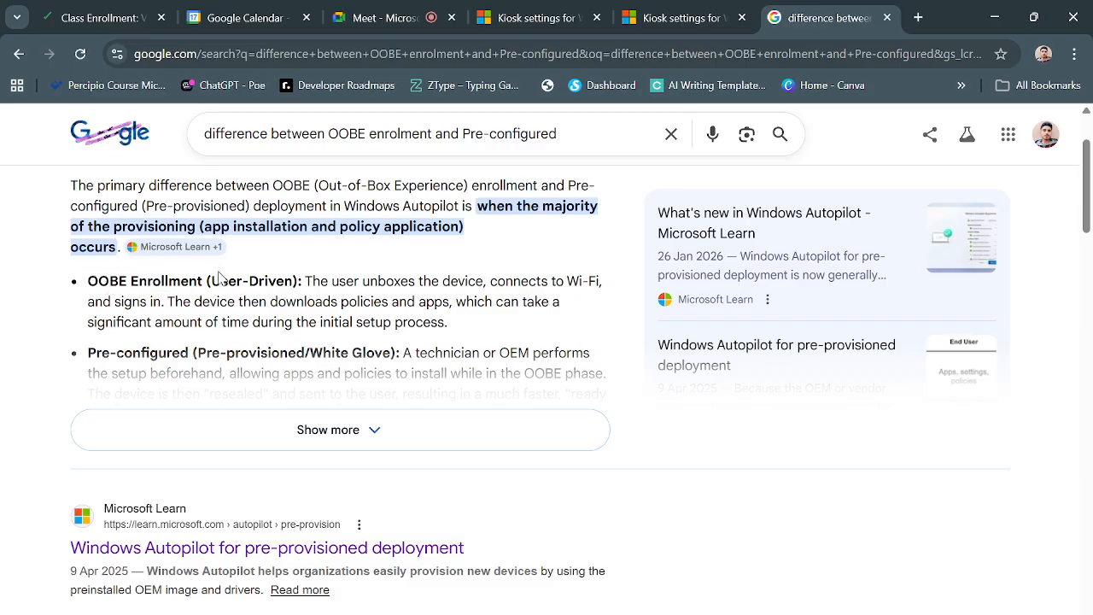
drag(212, 281, 293, 281)
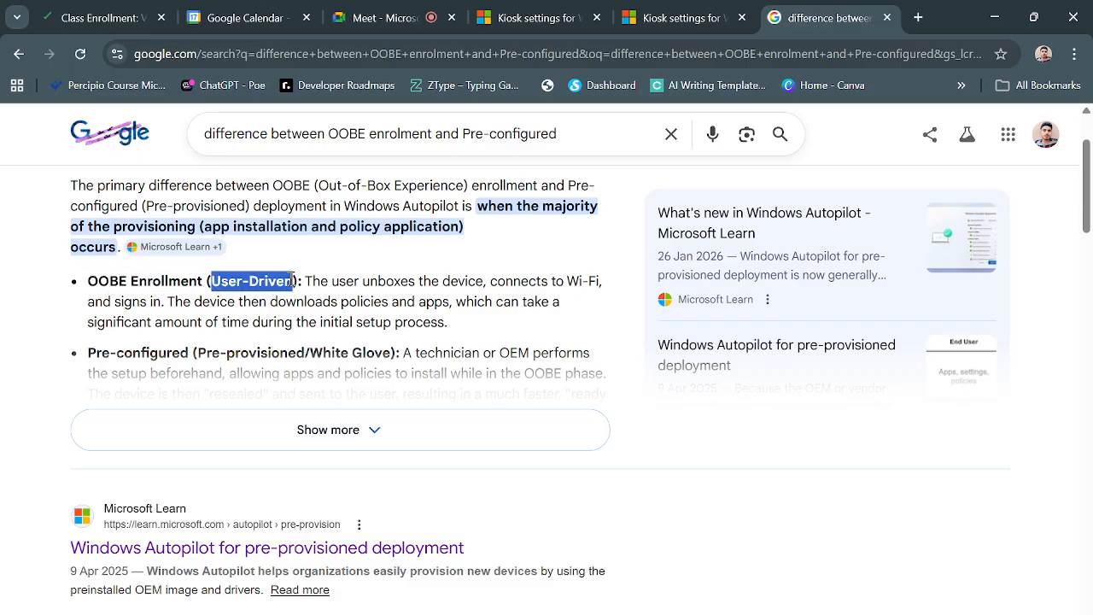
click(305, 308)
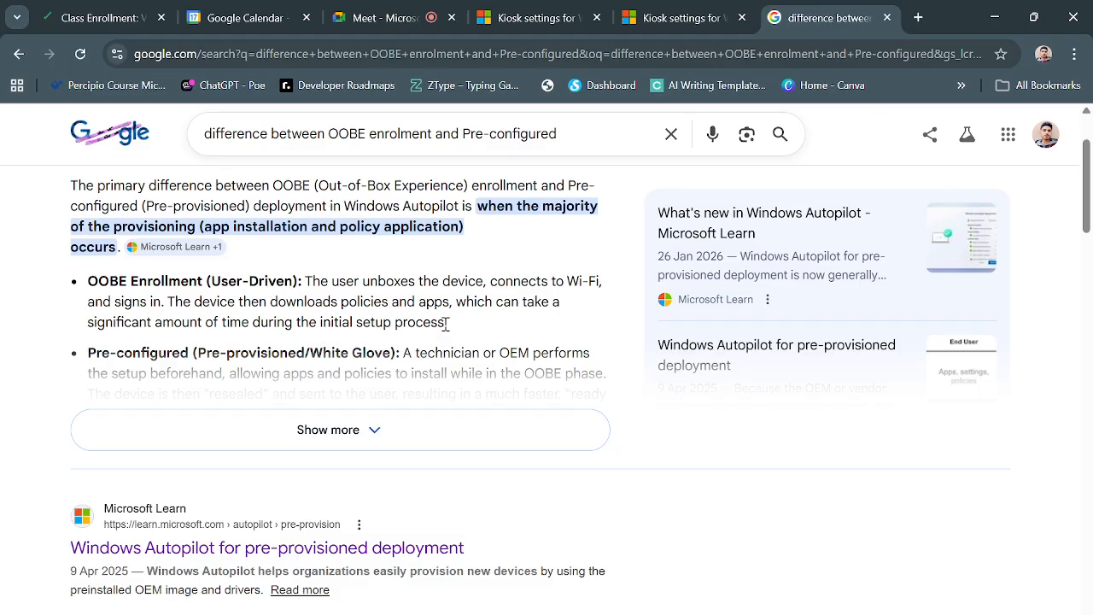
drag(343, 301, 445, 296)
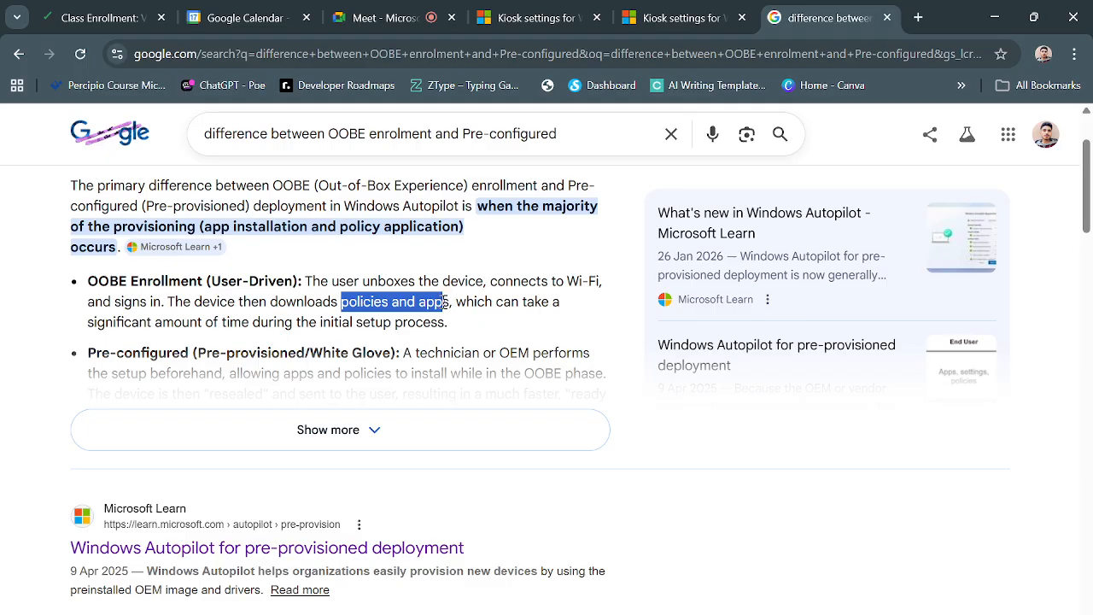
click(506, 309)
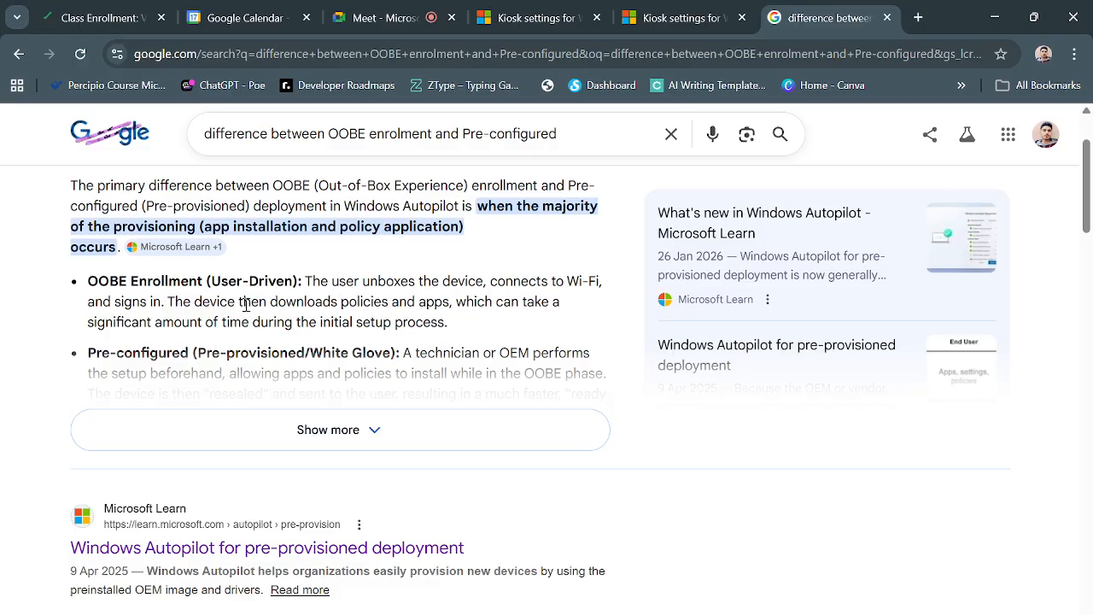
scroll(325, 328, down, 1)
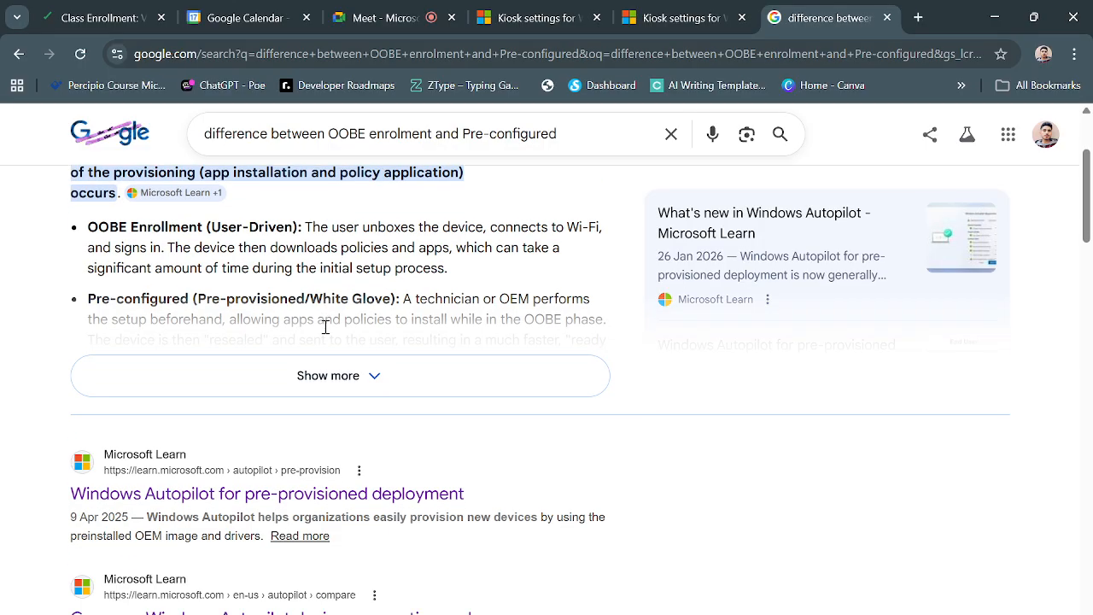
Expand the AI Overview and highlight who performs pre-configured setup and how it installs apps.
click(349, 384)
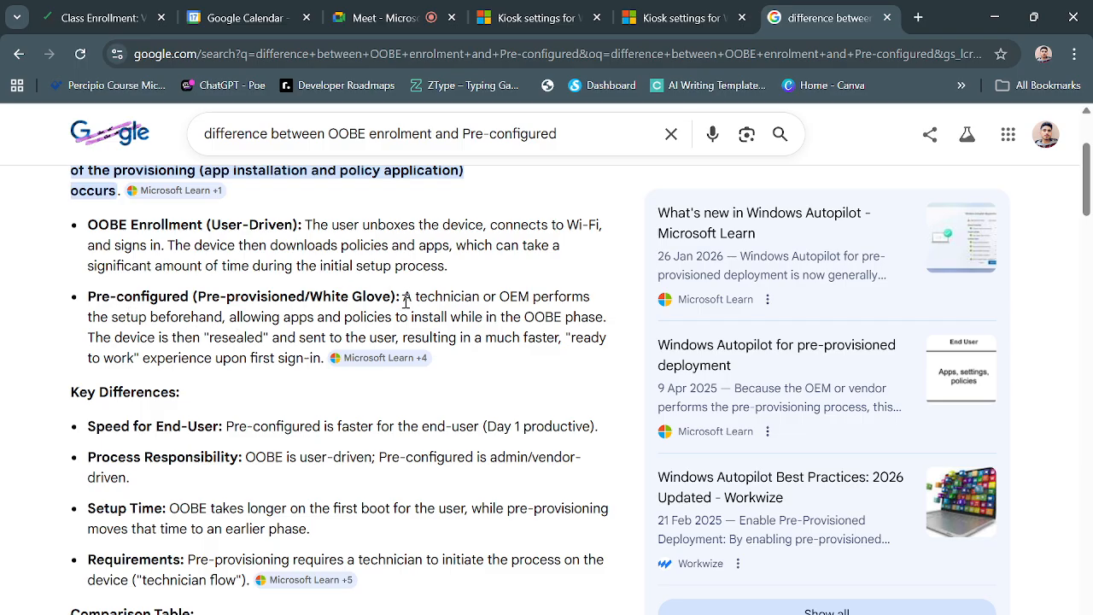
drag(404, 299, 513, 299)
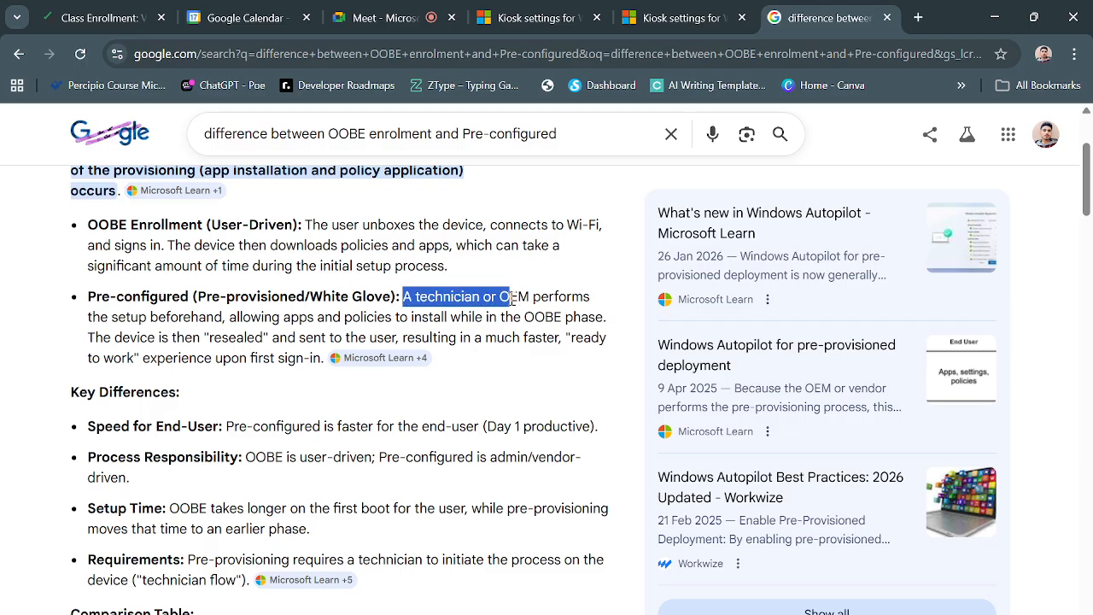
click(291, 266)
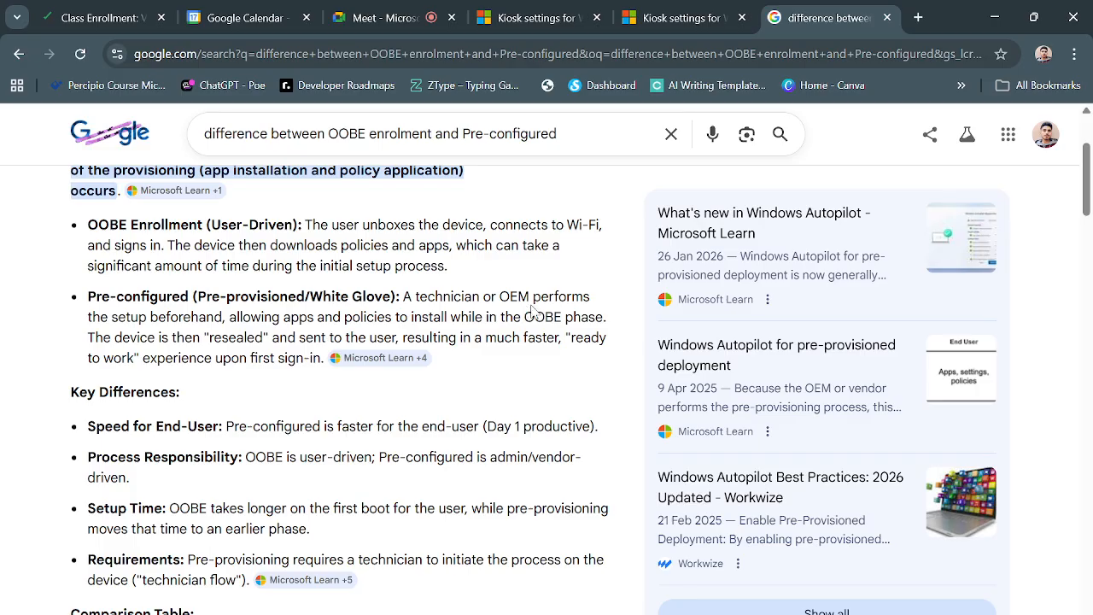
drag(403, 297, 609, 317)
click(610, 332)
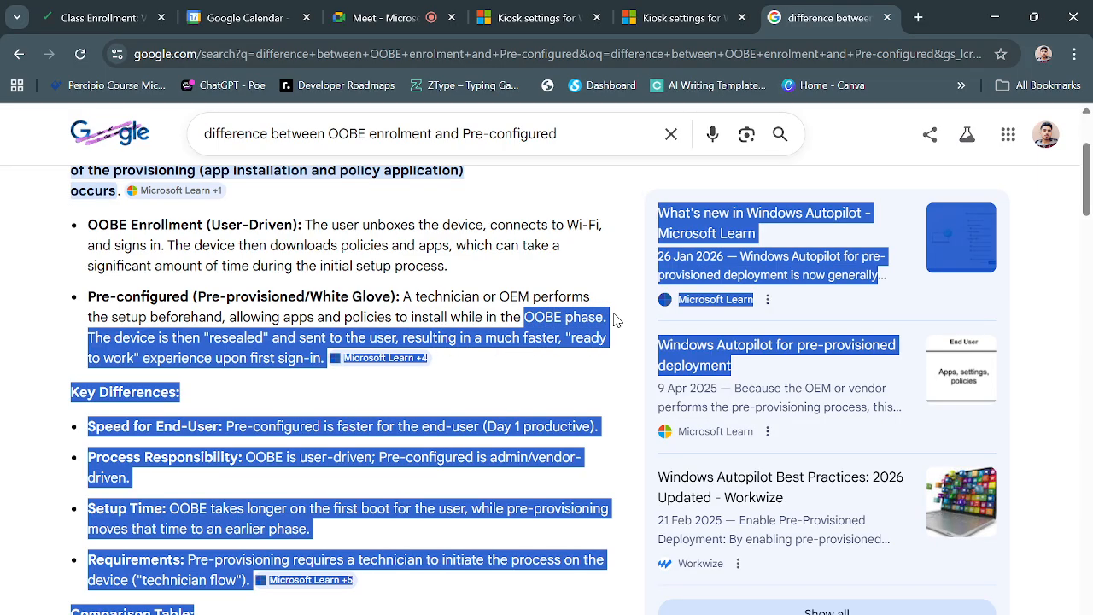
click(556, 316)
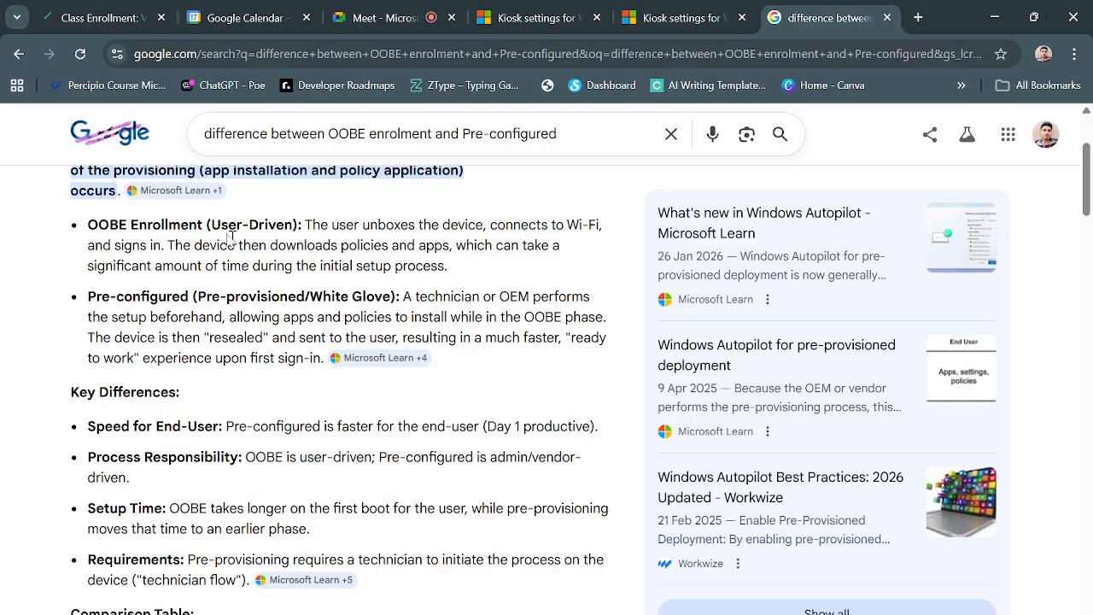
Highlight the User-Driven label, the end-user speed difference, and OOBE being user-driven.
drag(206, 225, 298, 226)
click(235, 341)
scroll(288, 322, down, 1)
scroll(287, 329, up, 1)
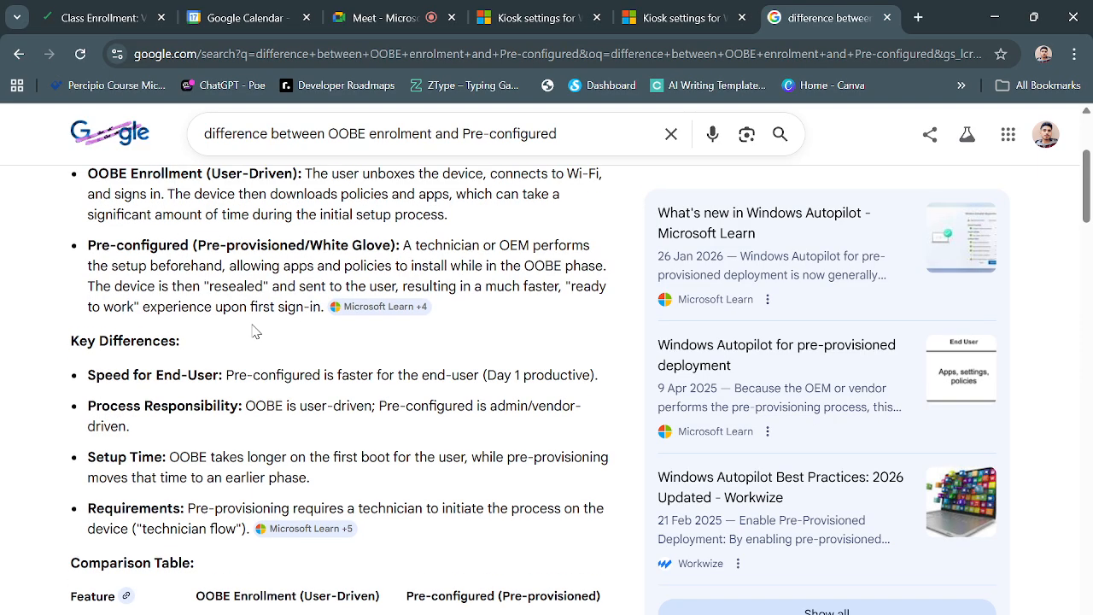
scroll(253, 331, up, 1)
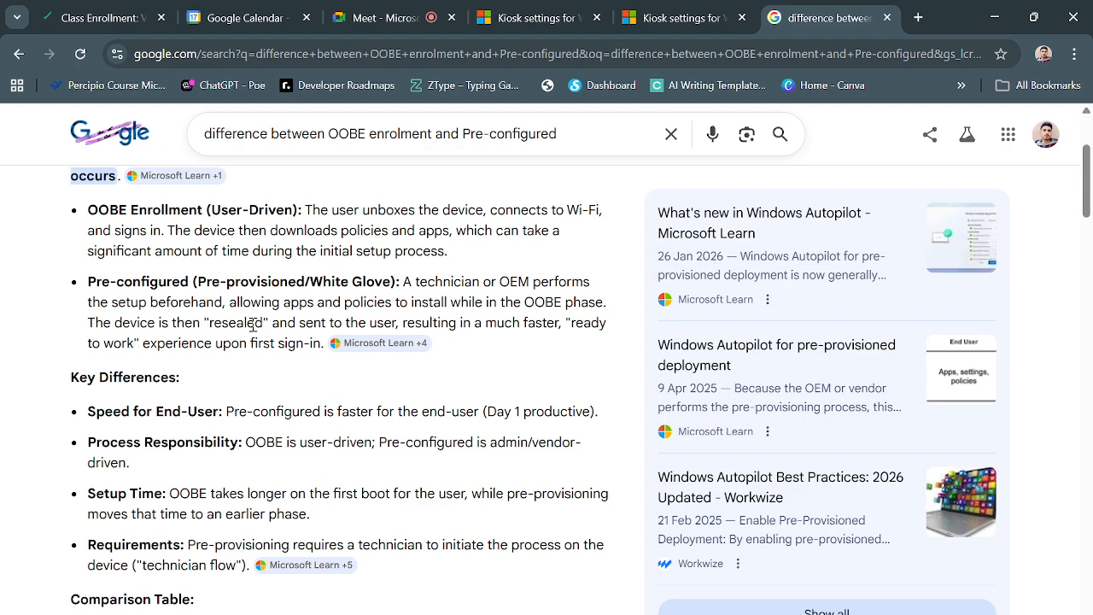
scroll(253, 325, down, 1)
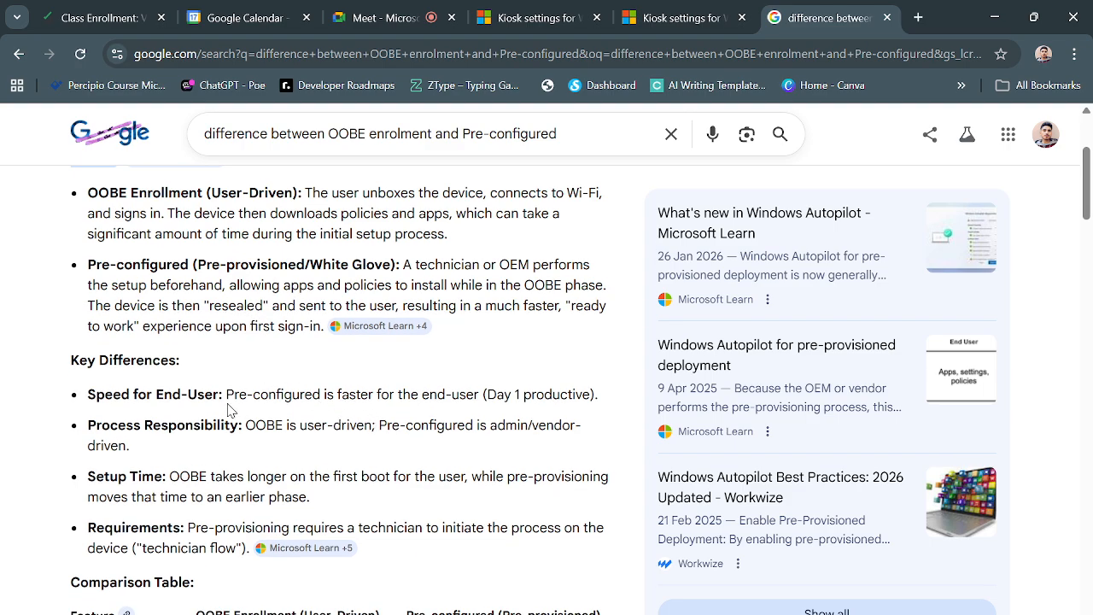
drag(227, 404, 430, 412)
click(305, 418)
drag(246, 425, 378, 422)
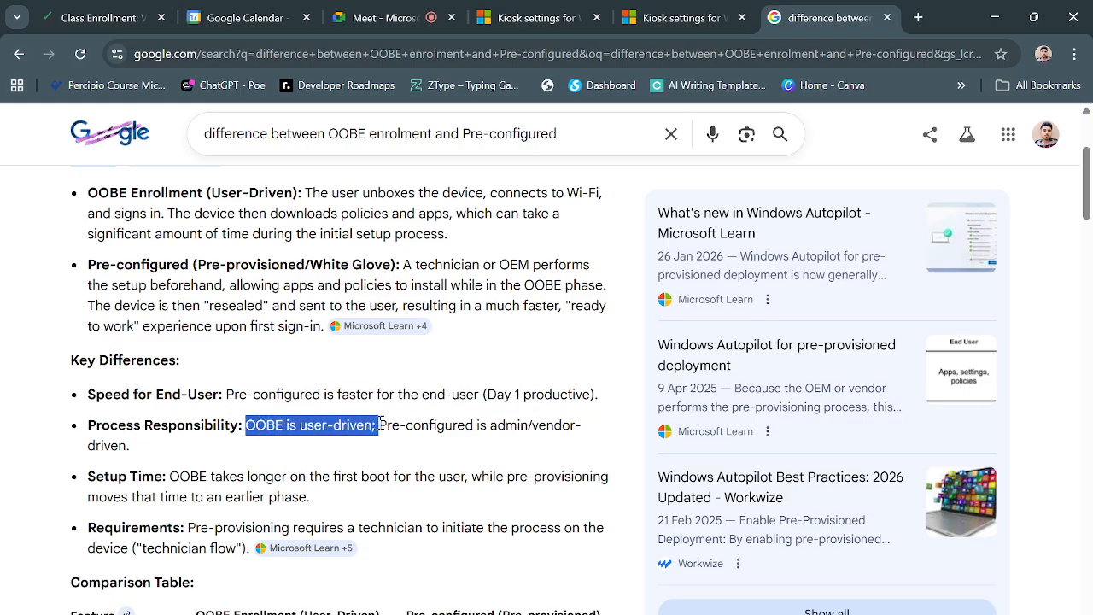
click(388, 433)
Highlight the pre-configured responsibility text, then switch back to the lab environment window.
scroll(345, 420, down, 1)
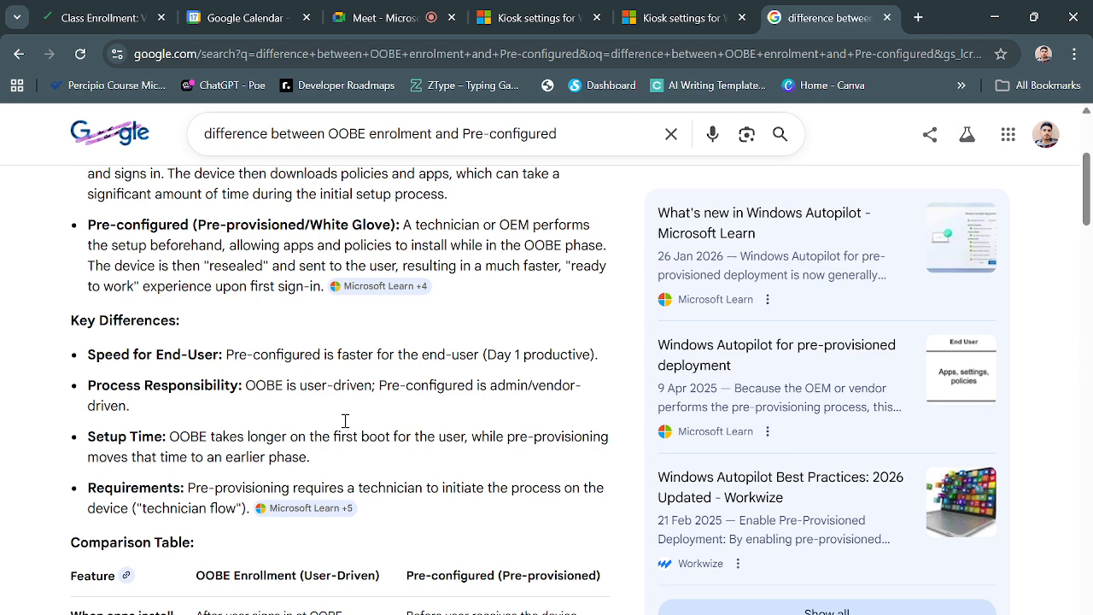
drag(386, 386, 125, 410)
click(125, 410)
scroll(202, 442, down, 1)
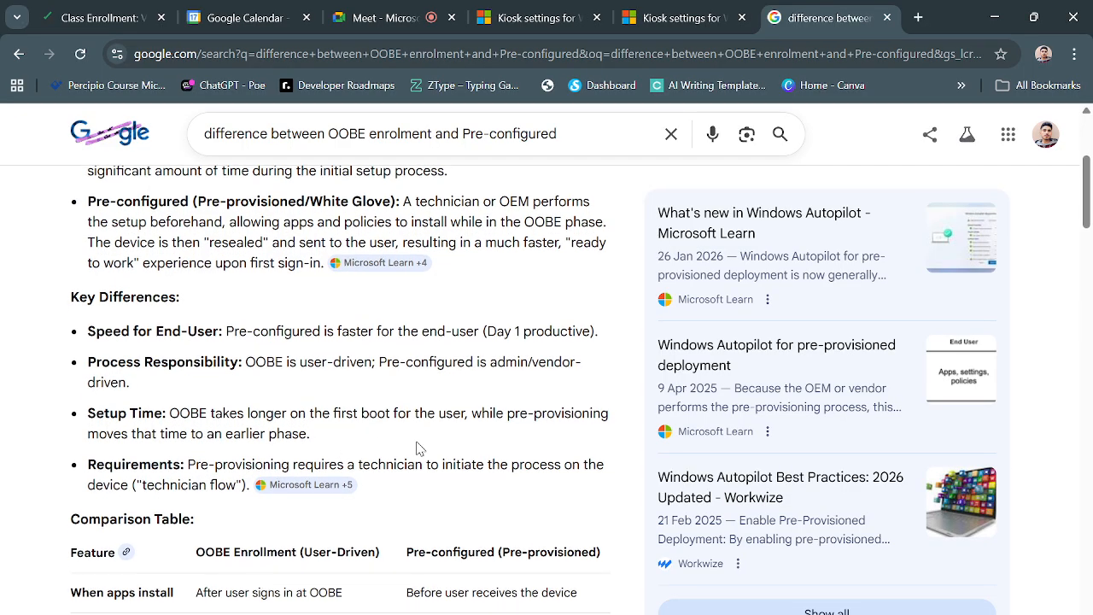
scroll(418, 449, up, 1)
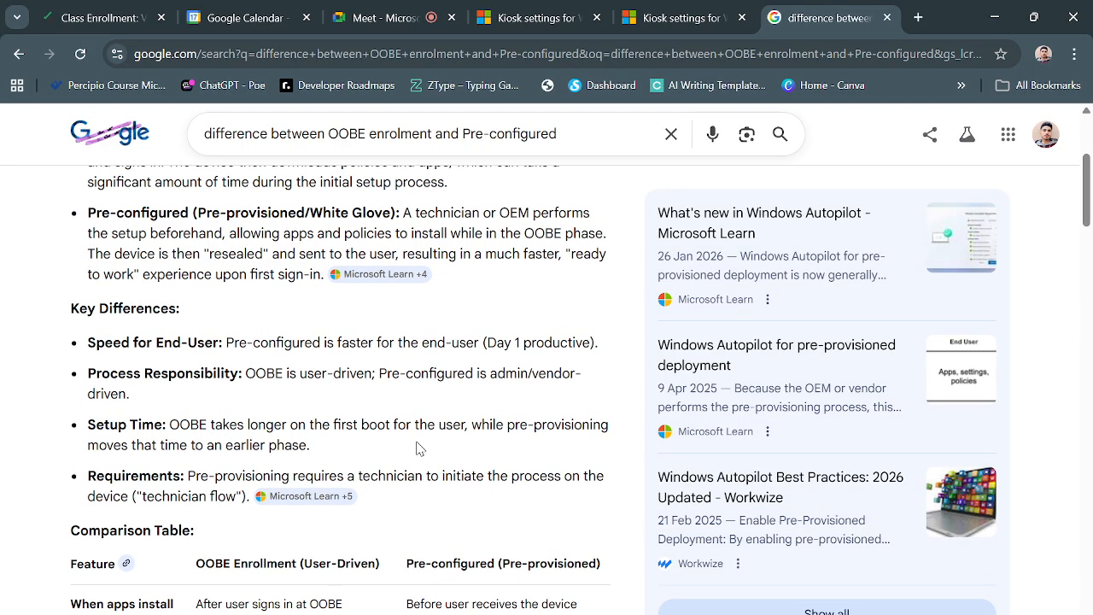
scroll(416, 449, up, 2)
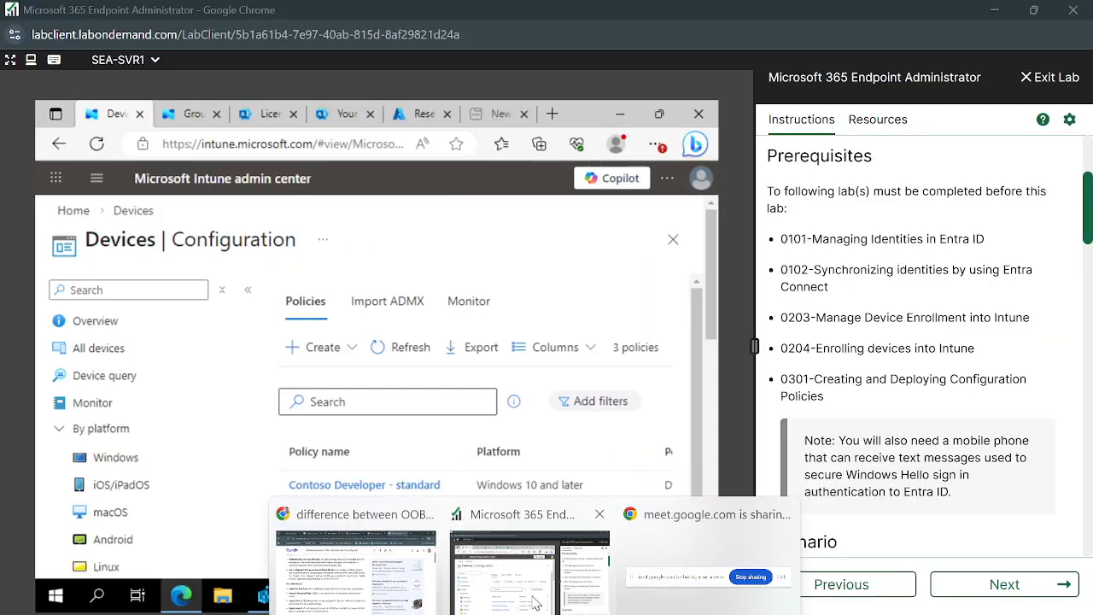
click(531, 572)
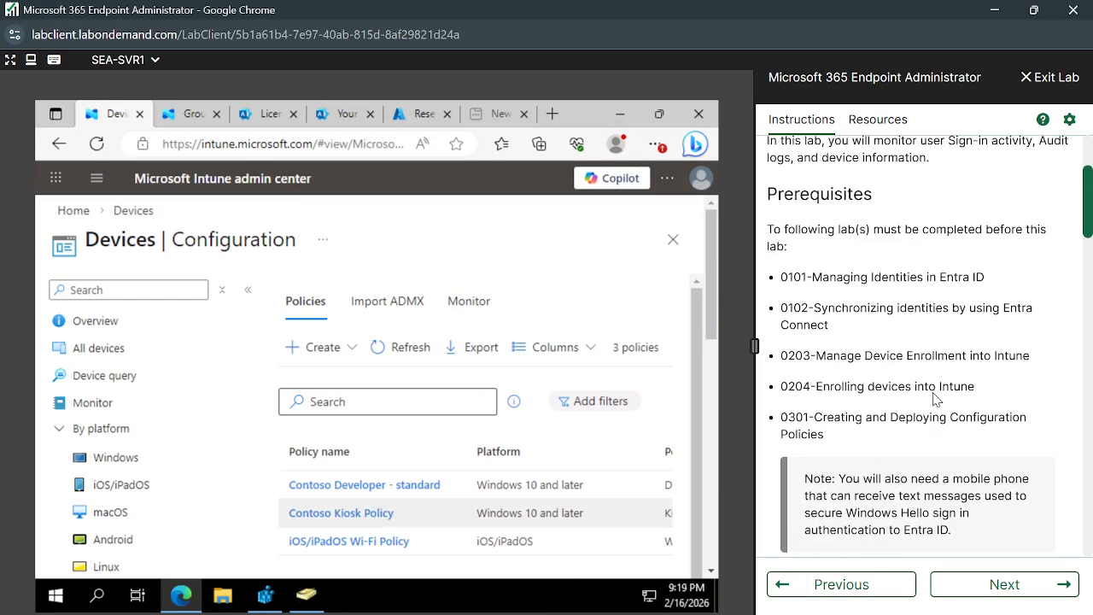
Scroll the instructions to the Scenario and highlight its hardware verification sentence.
scroll(935, 400, down, 3)
scroll(934, 394, up, 1)
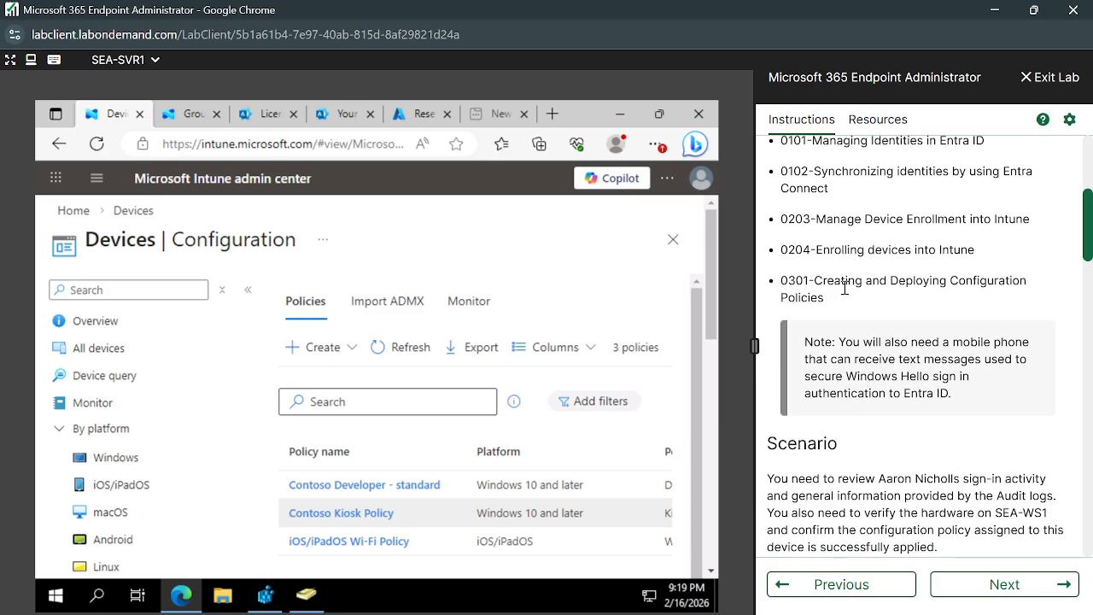
scroll(889, 452, down, 3)
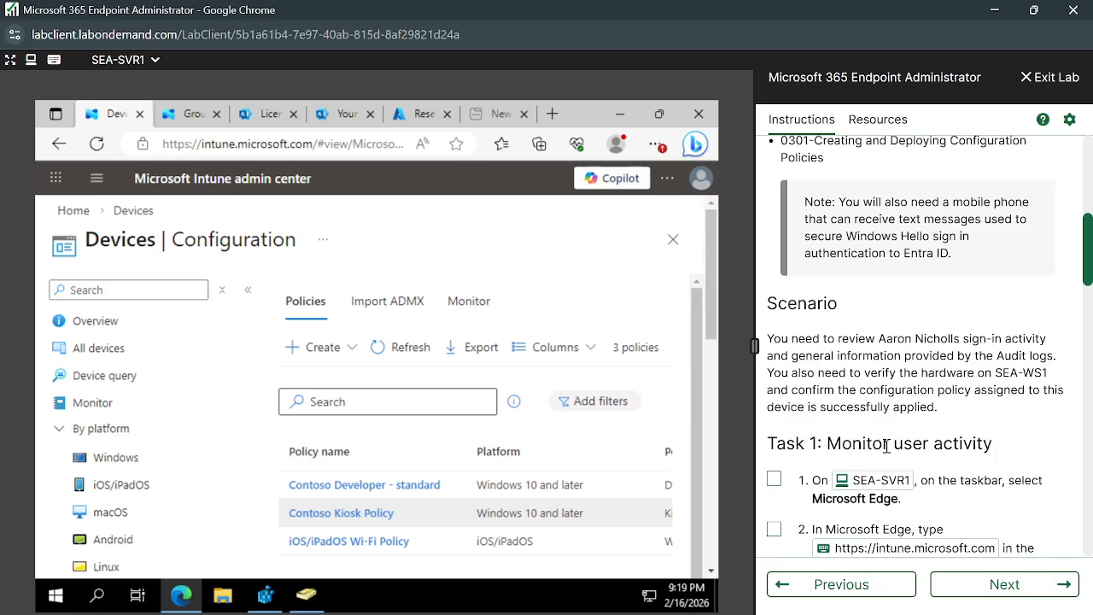
scroll(886, 445, down, 1)
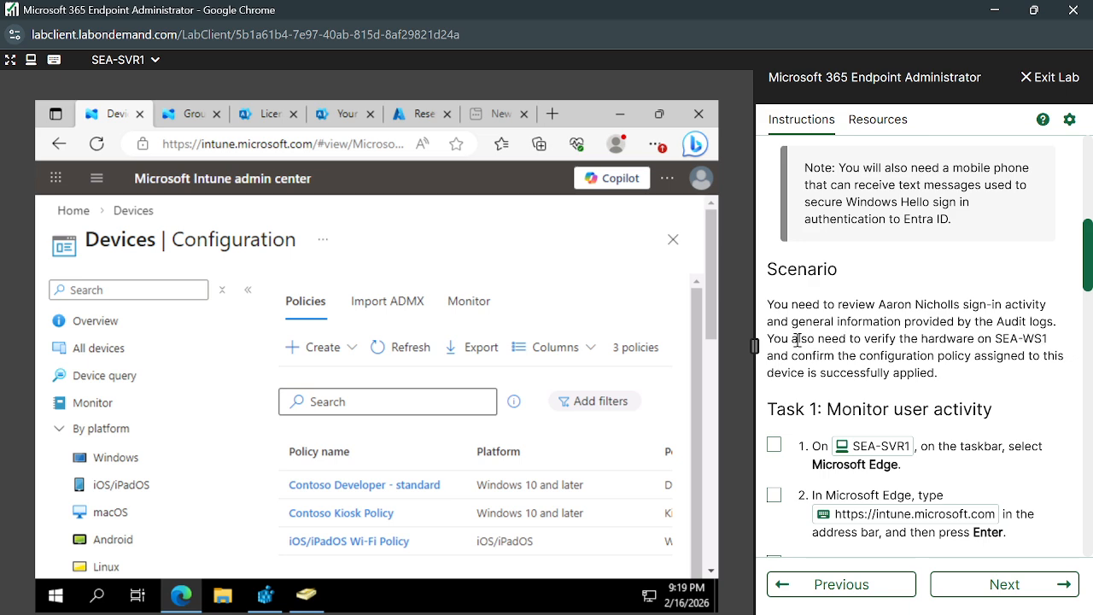
drag(767, 339, 950, 383)
click(950, 383)
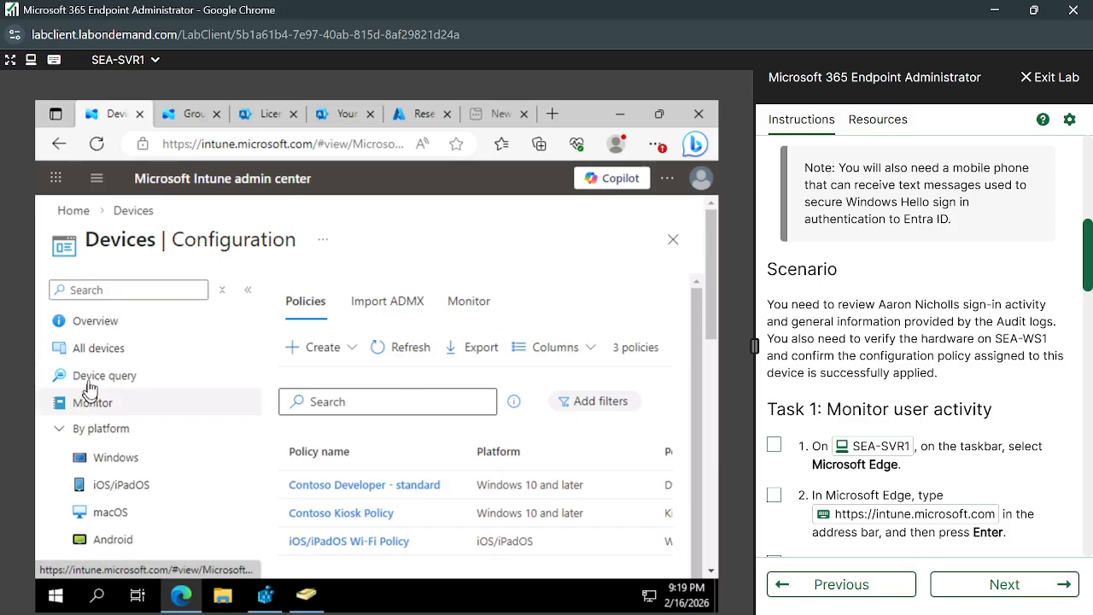
Show the All devices list, then move to the Groups page.
click(121, 357)
scroll(128, 355, down, 1)
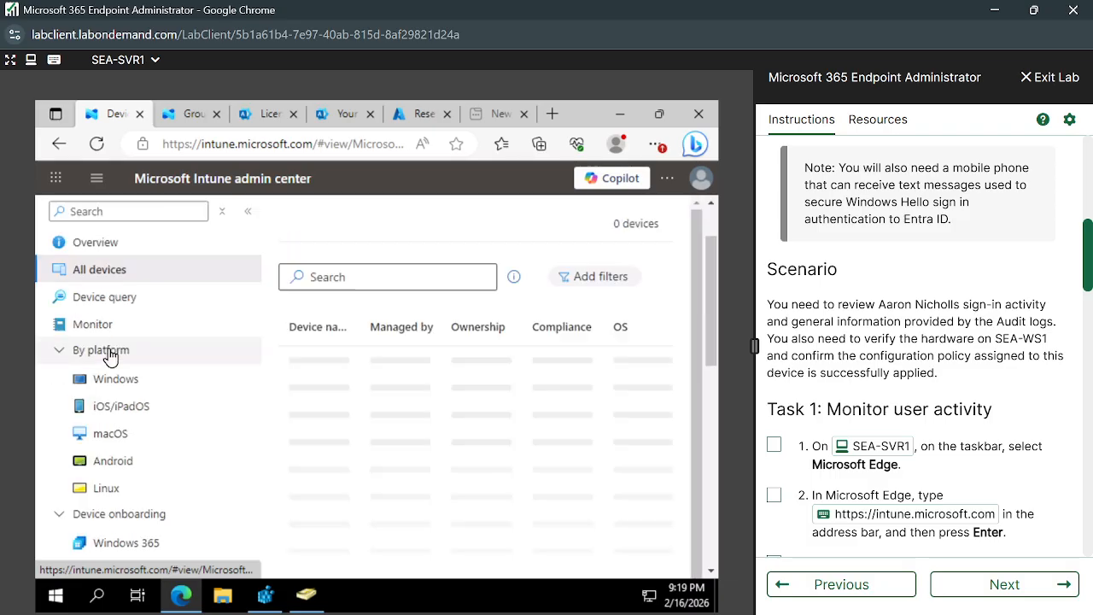
click(186, 114)
Go to Users | All users from Home and search for the scenario user's first name.
scroll(125, 299, up, 1)
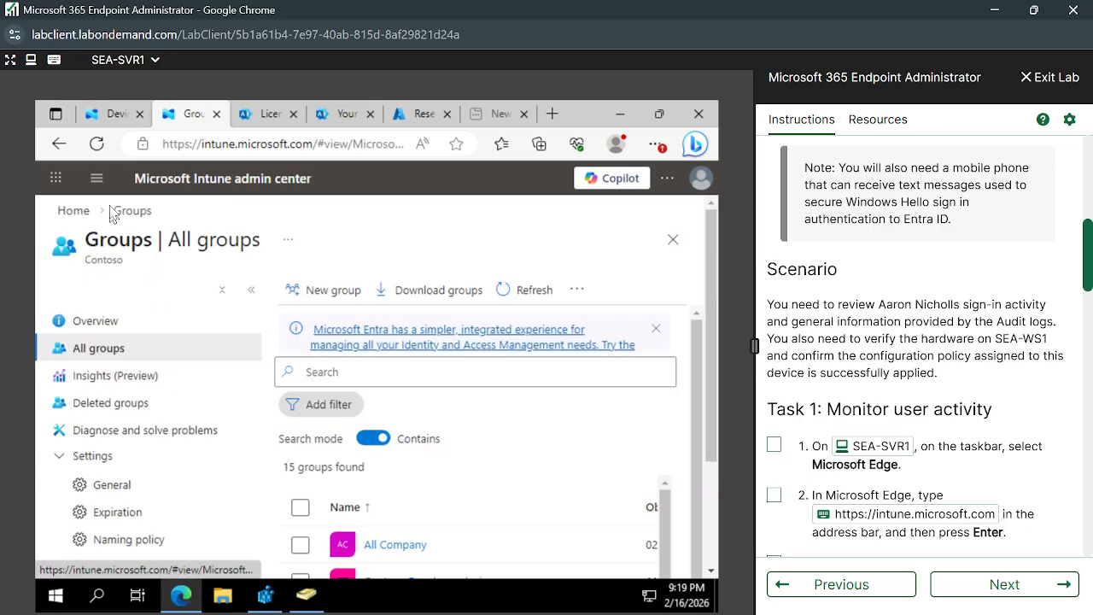
click(75, 214)
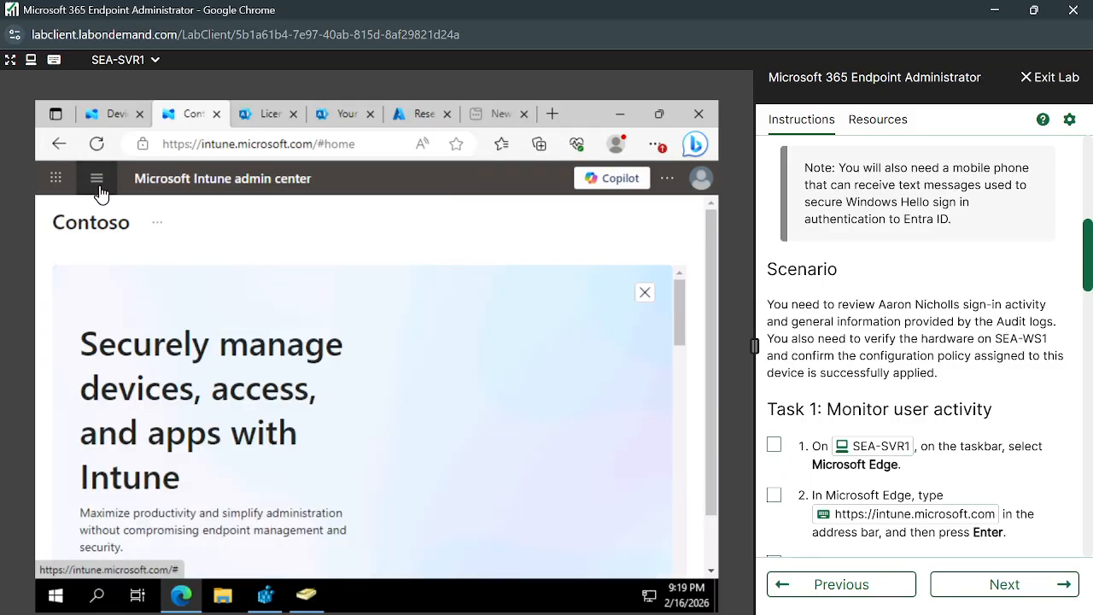
click(97, 183)
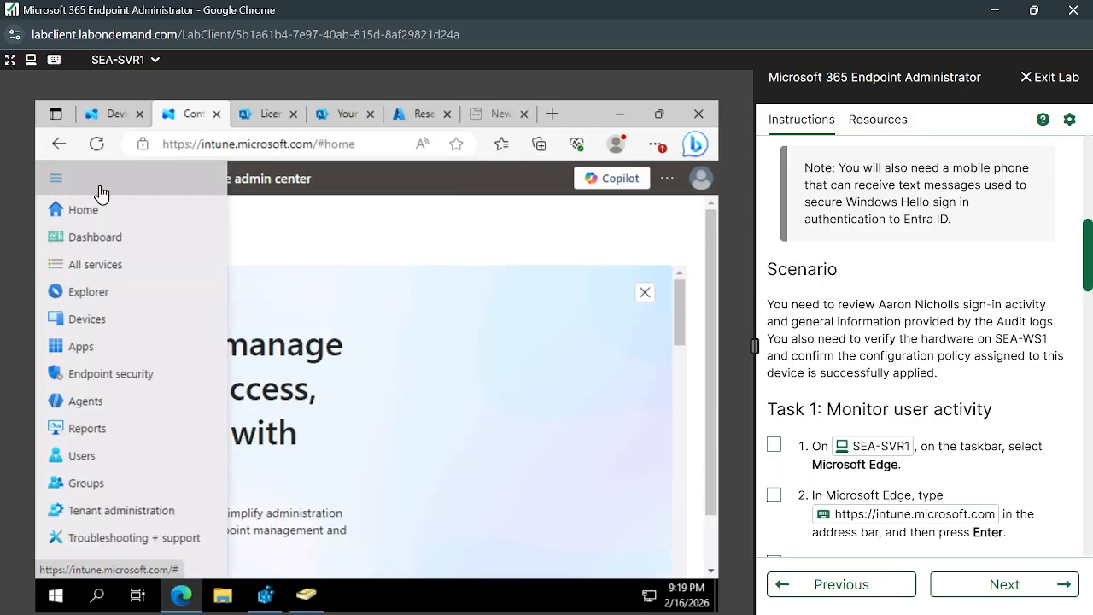
click(99, 459)
scroll(918, 466, down, 5)
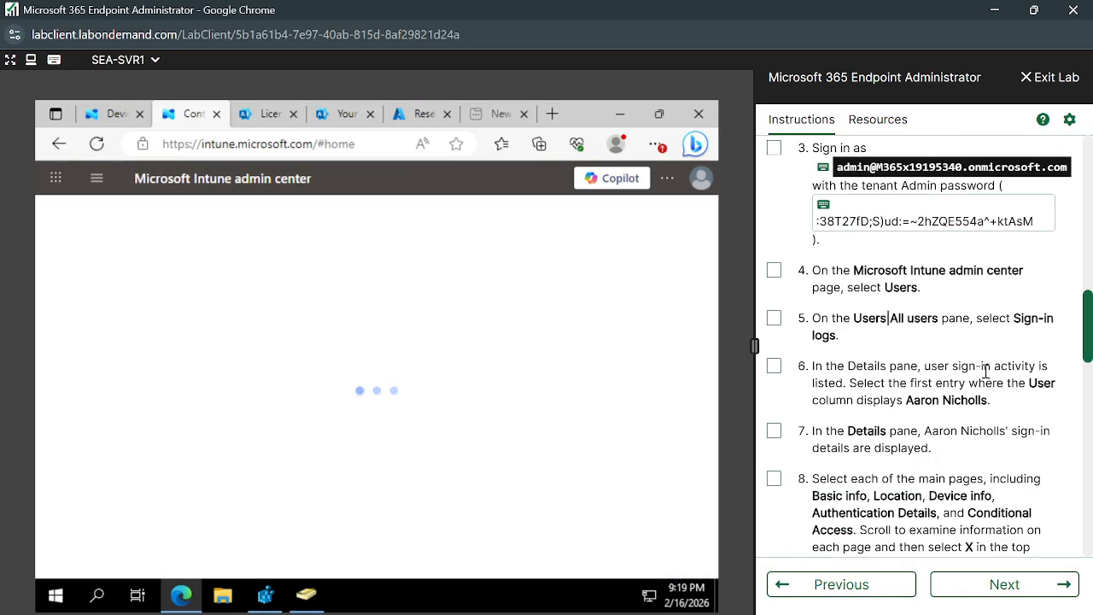
scroll(905, 342, up, 1)
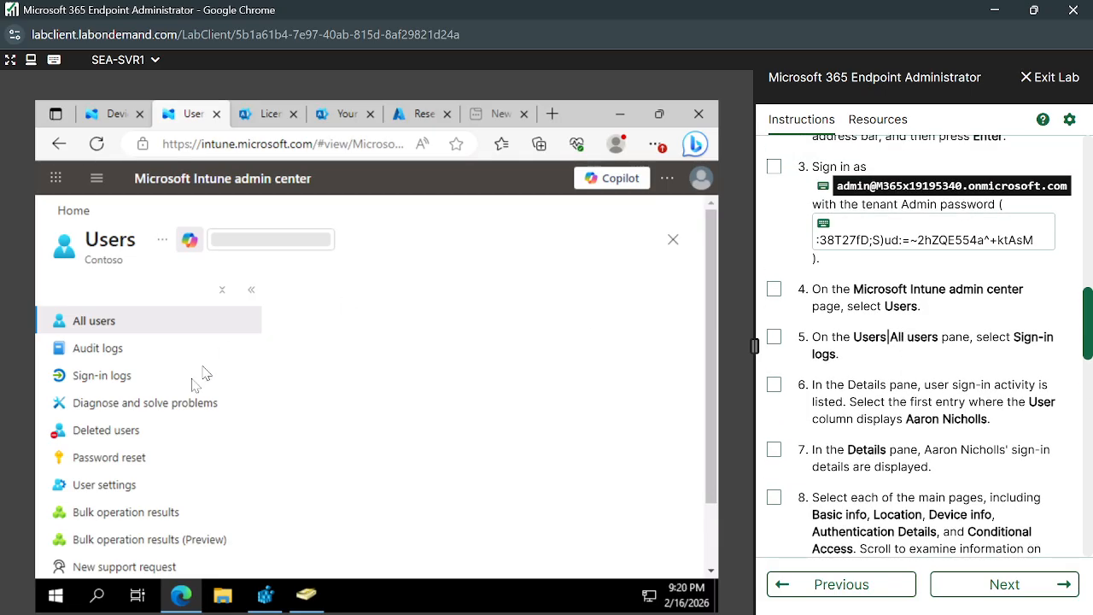
click(346, 353)
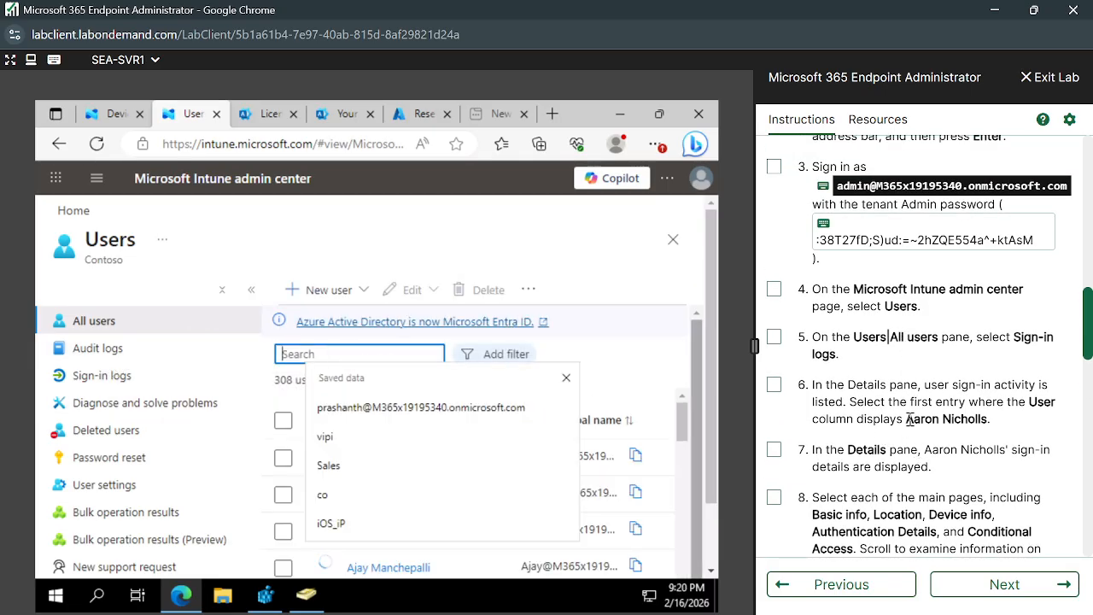
text(Aaron)
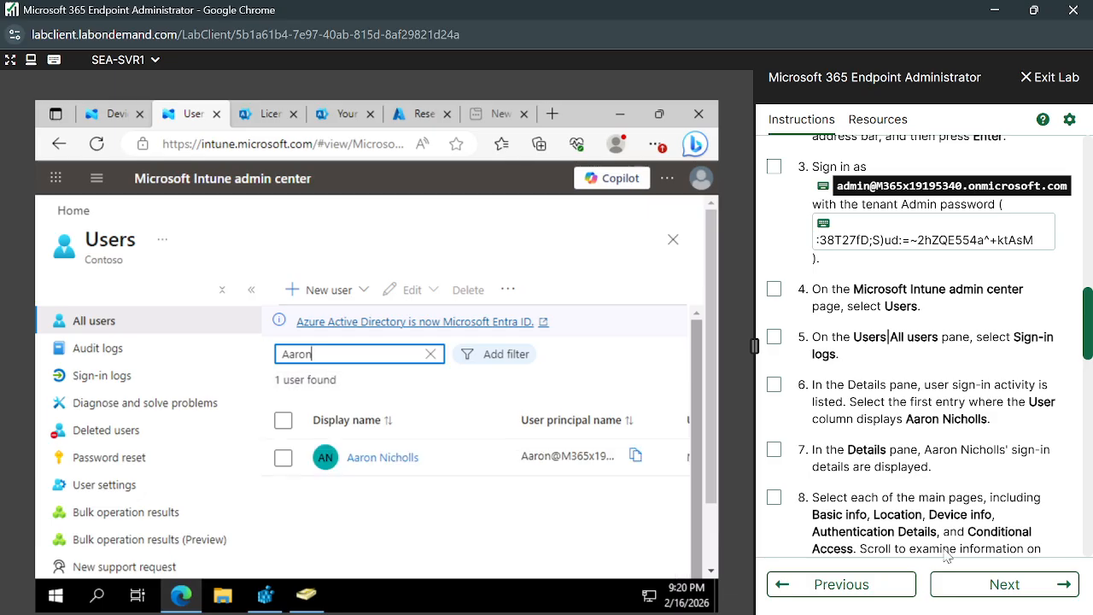
Open the scenario user's profile and view their Sign-in logs.
click(391, 459)
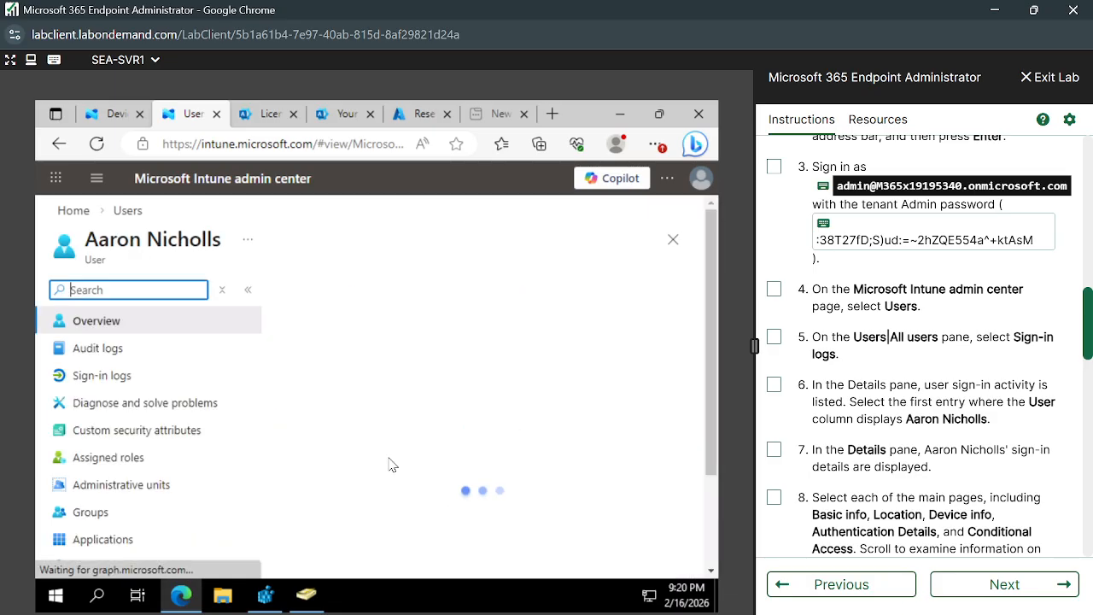
click(154, 383)
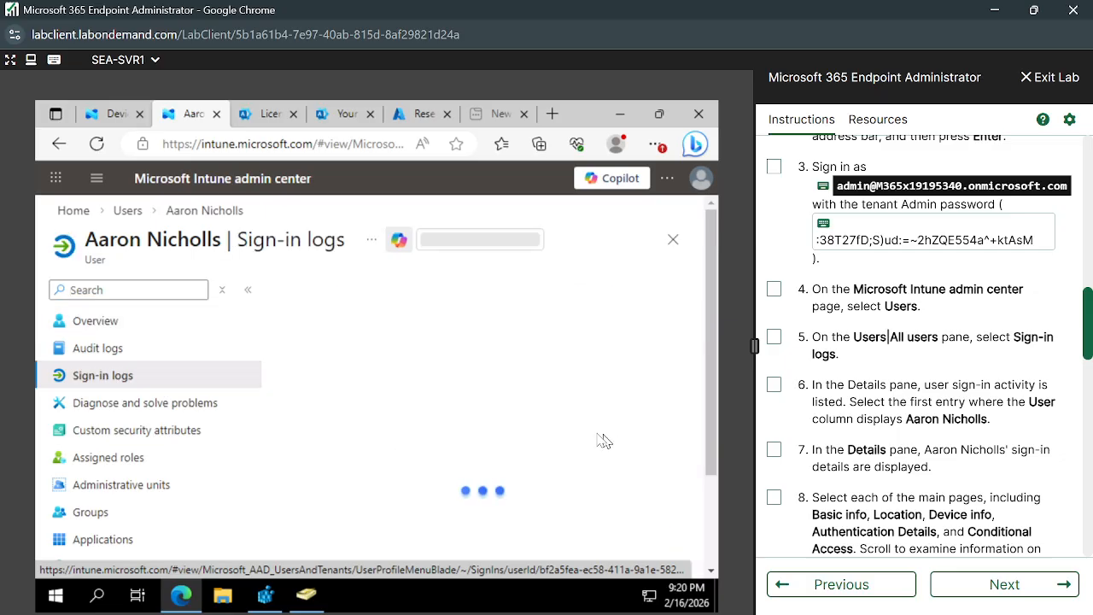
scroll(557, 484, down, 3)
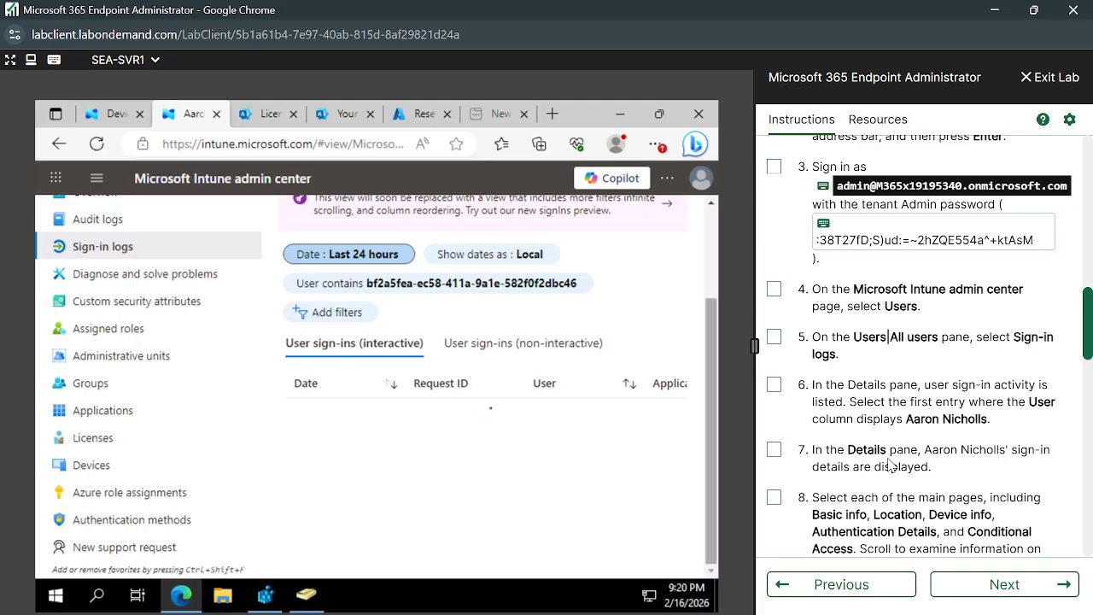
scroll(889, 458, down, 2)
scroll(889, 458, up, 2)
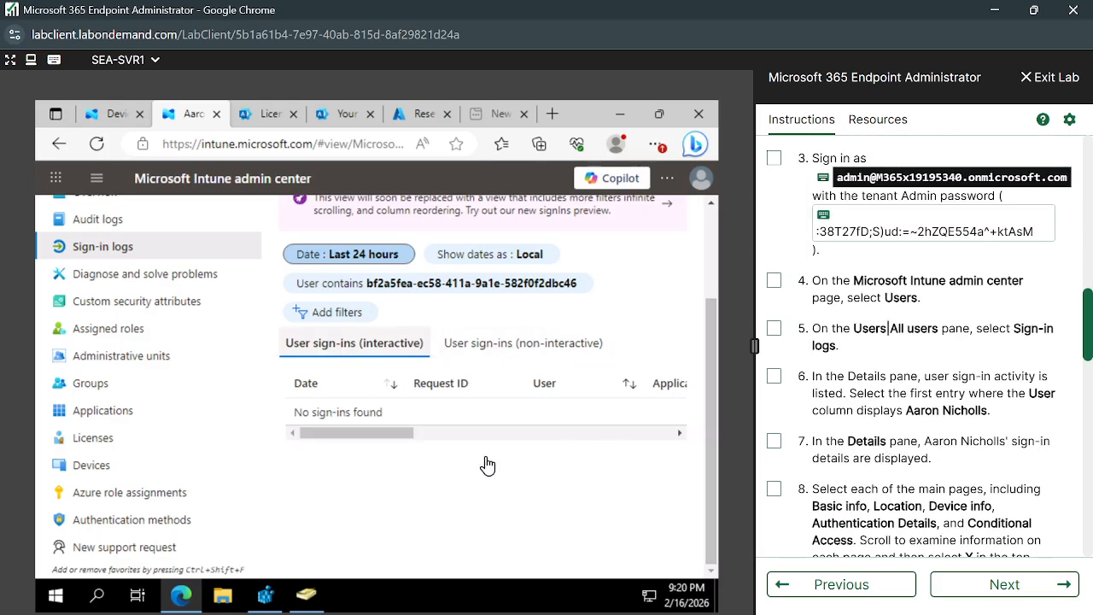
scroll(485, 463, up, 2)
scroll(472, 480, down, 2)
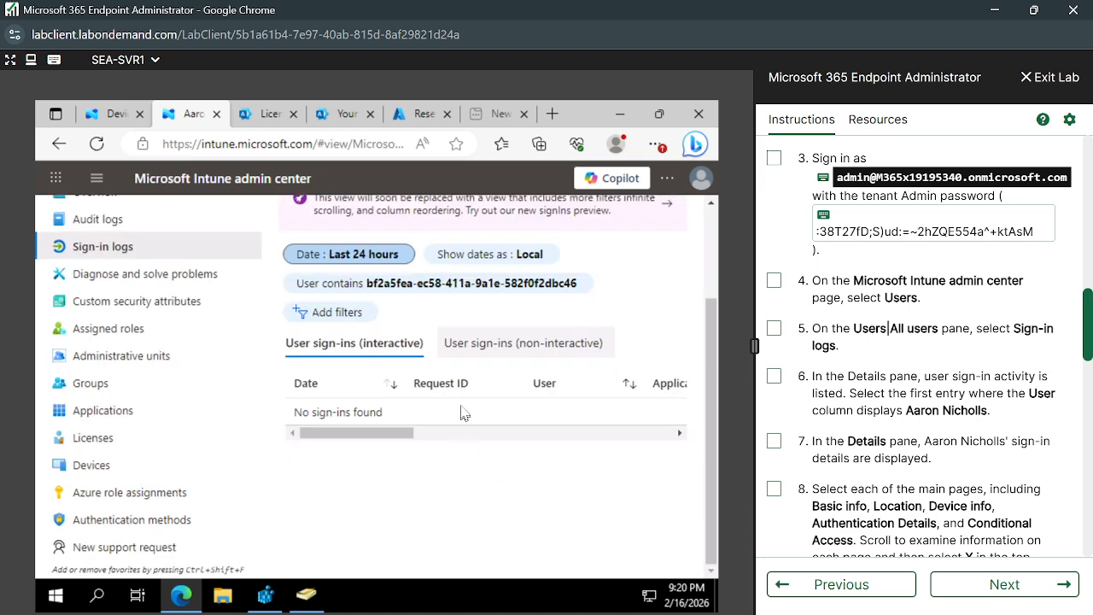
scroll(931, 425, up, 2)
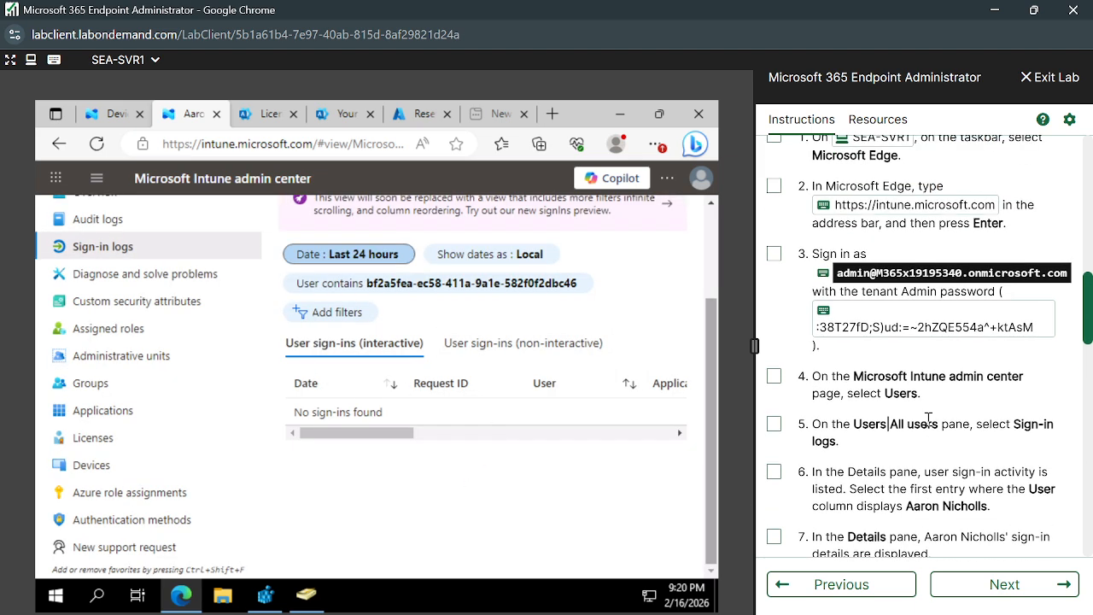
scroll(931, 427, down, 2)
scroll(931, 426, down, 3)
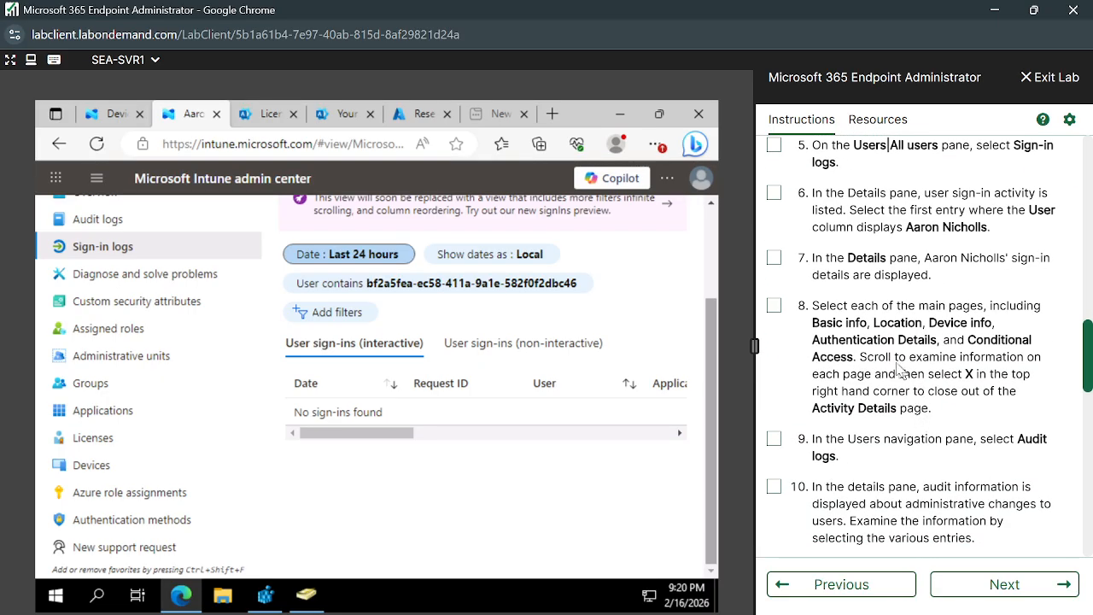
Highlight step 8's lines about examining each page and closing it.
drag(821, 304, 1024, 301)
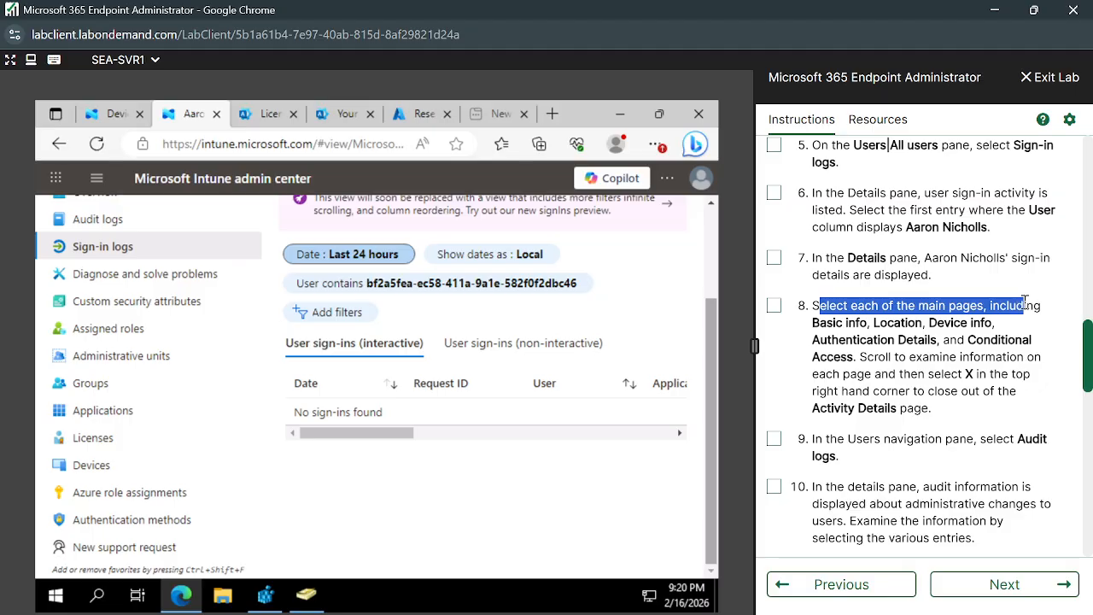
click(922, 333)
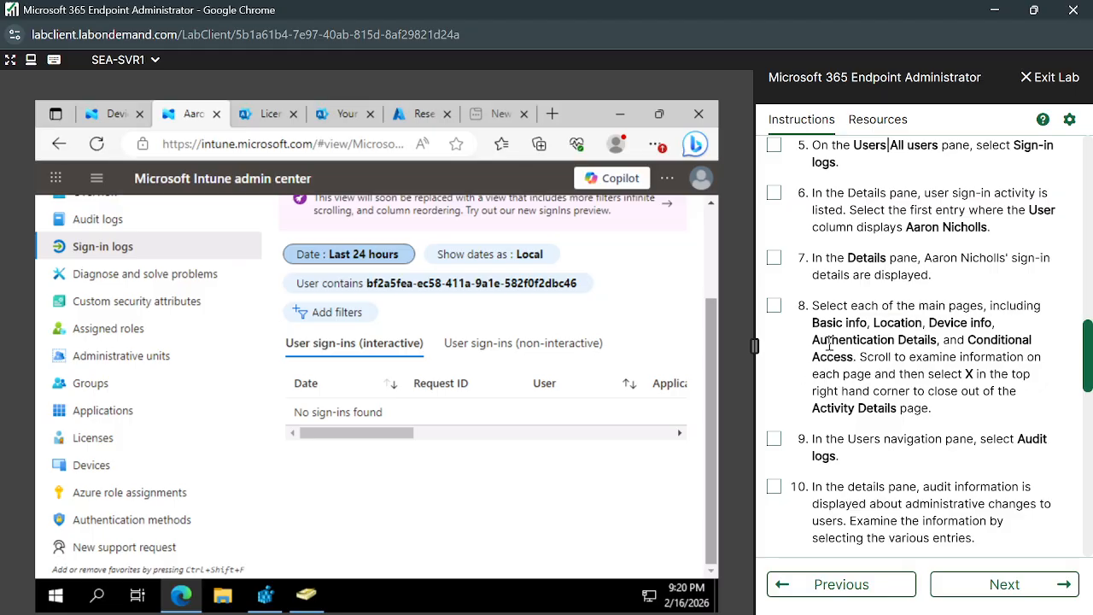
drag(859, 358, 1027, 374)
click(946, 380)
drag(934, 412, 872, 391)
click(613, 462)
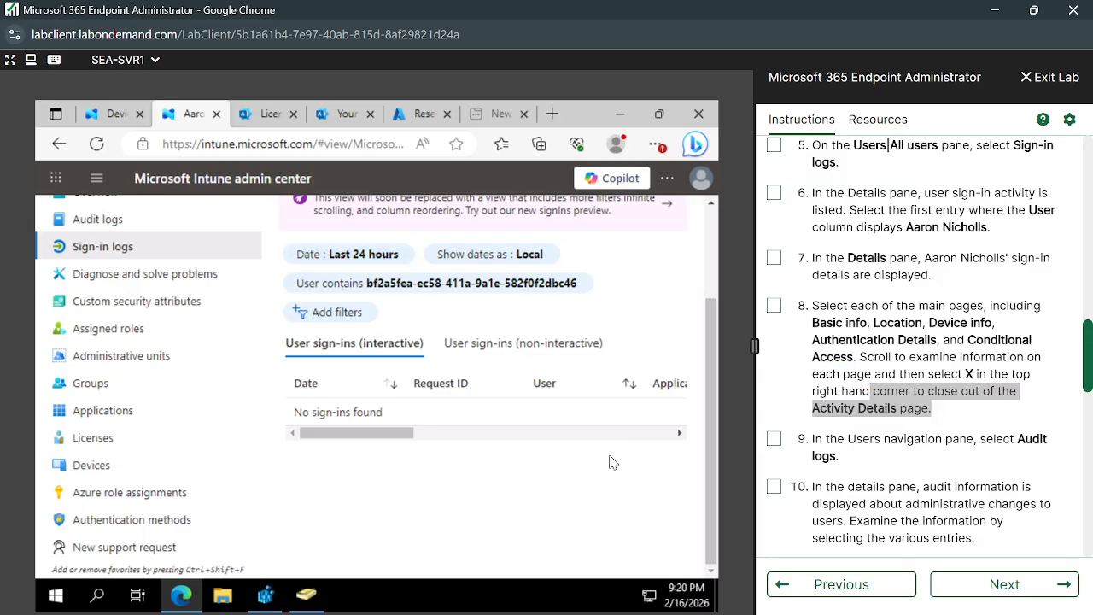
scroll(529, 462, up, 2)
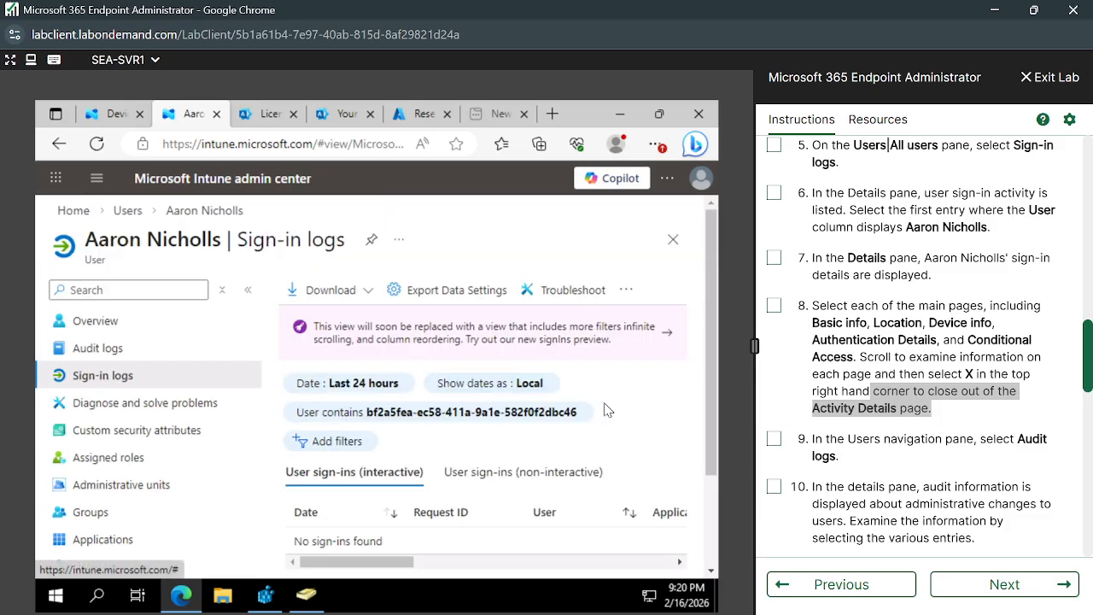
Open the sign-in logs export data settings, then return to the user's Sign-in logs.
scroll(602, 409, down, 1)
scroll(546, 384, up, 1)
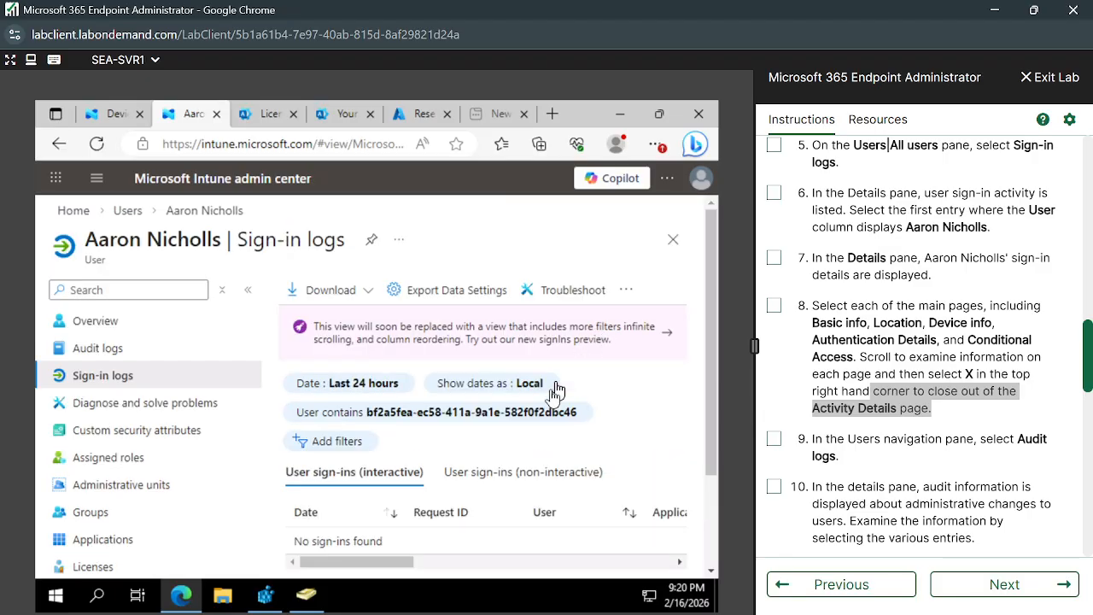
click(344, 292)
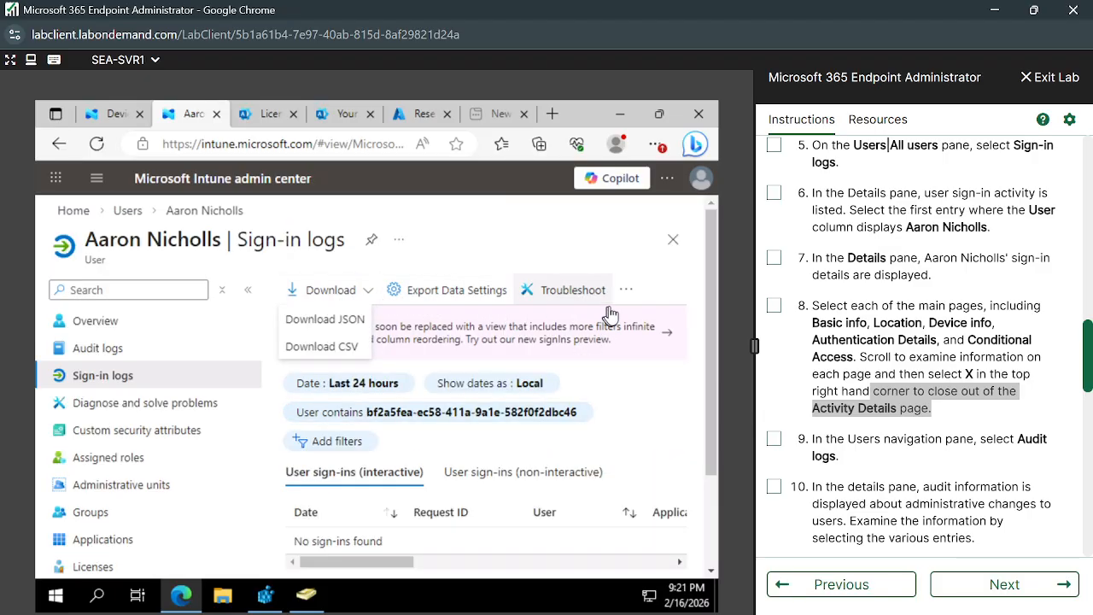
click(438, 294)
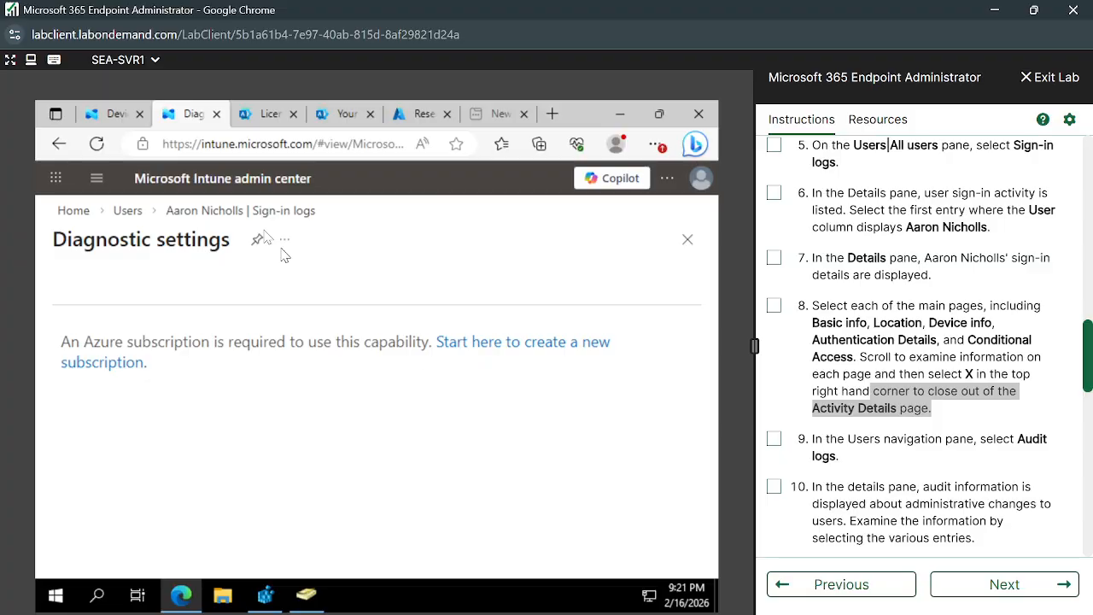
click(222, 213)
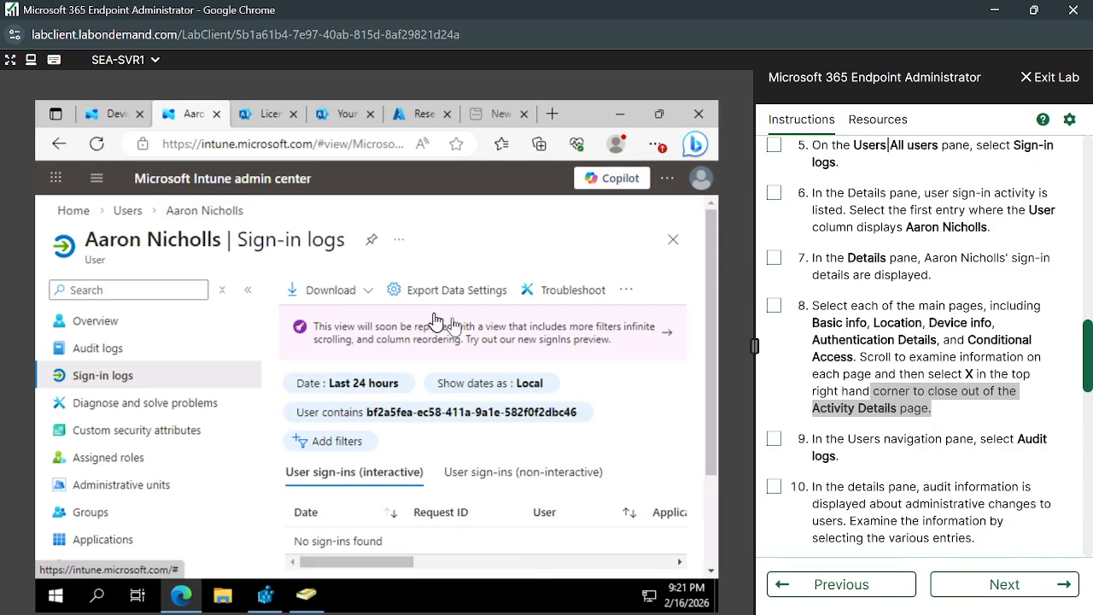
Check the more-actions menu, scroll the log table, and highlight the Monitor device information task title.
click(626, 291)
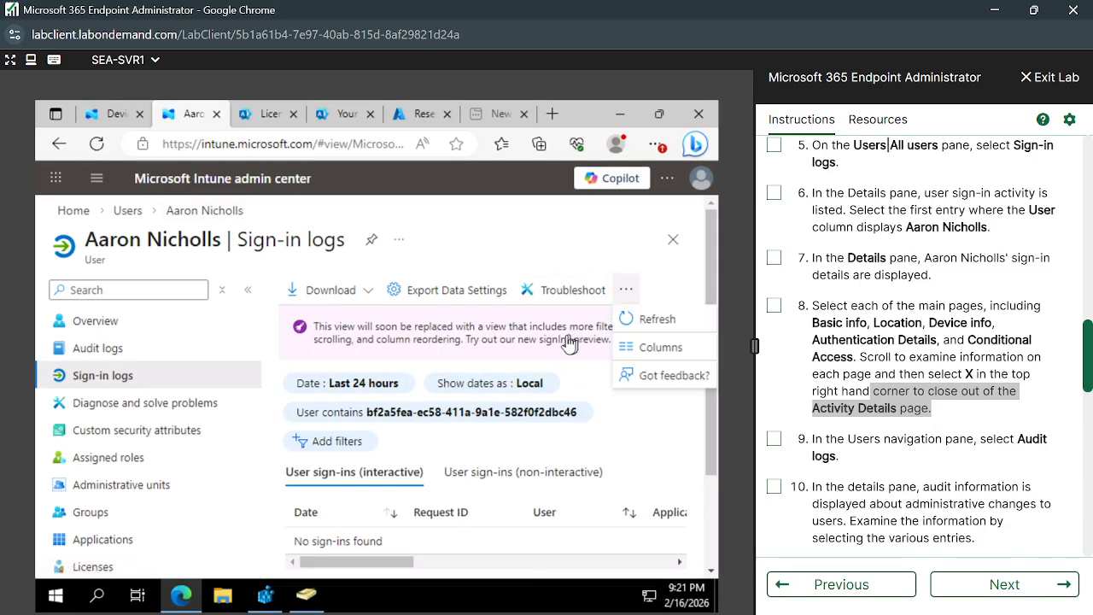
click(570, 251)
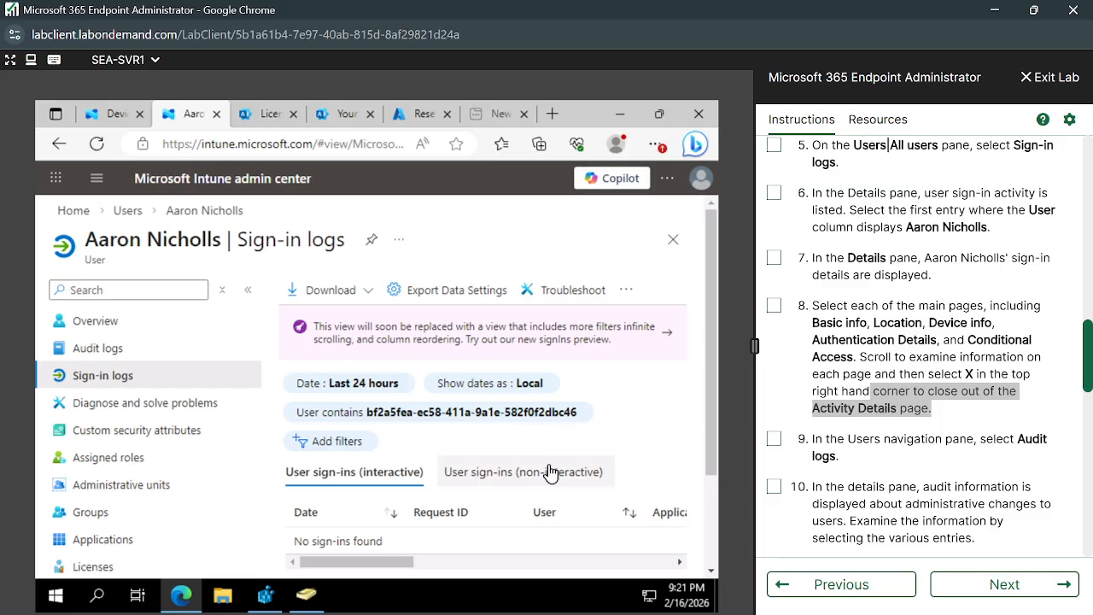
scroll(550, 472, down, 1)
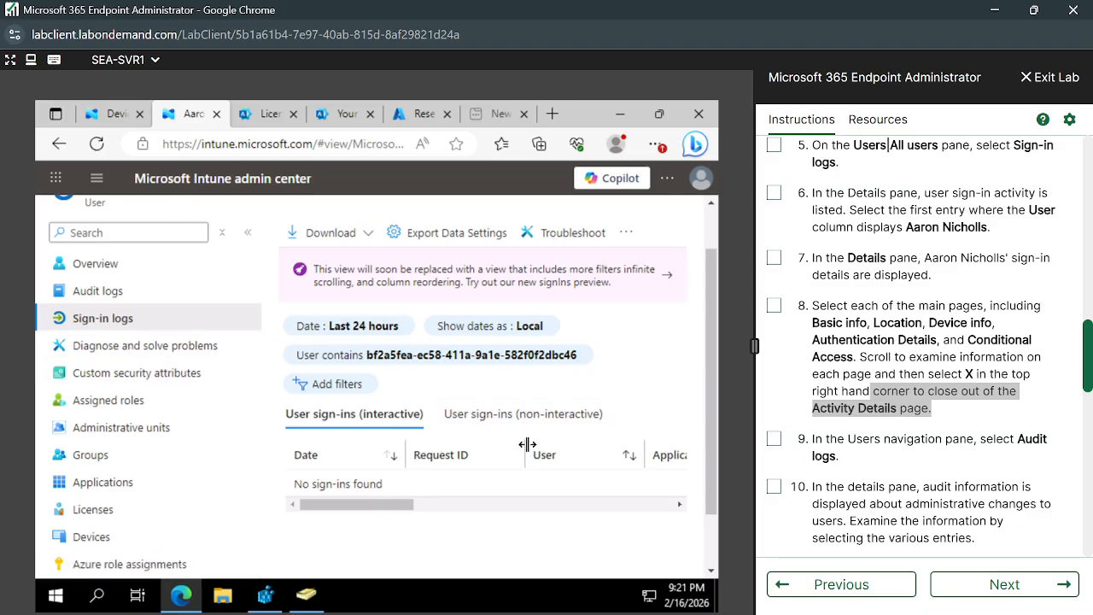
scroll(495, 461, down, 1)
drag(397, 444, 323, 462)
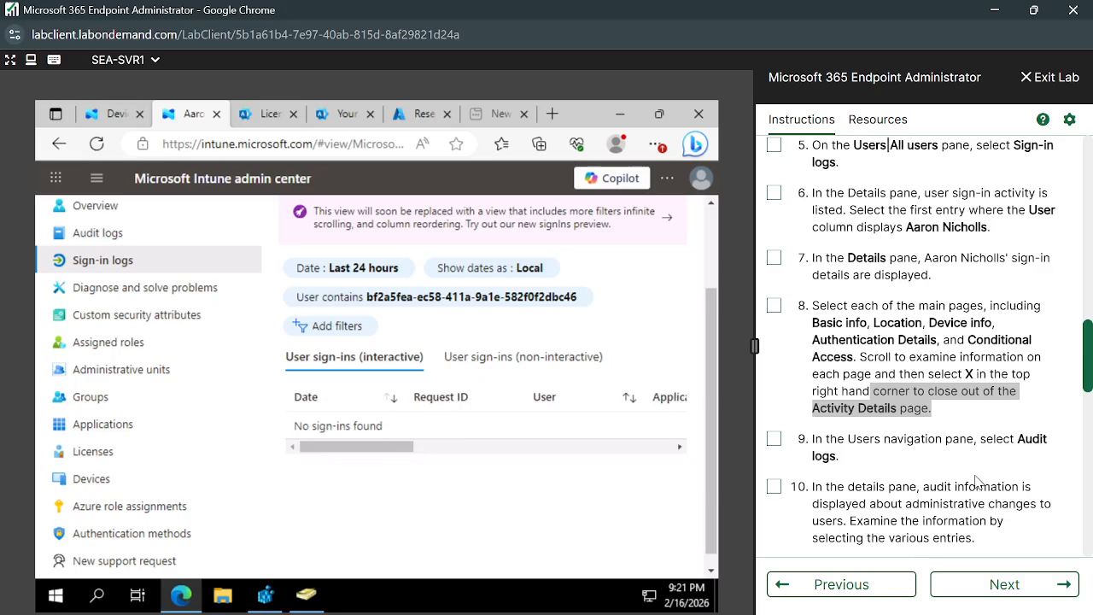
scroll(978, 480, up, 1)
scroll(978, 481, down, 1)
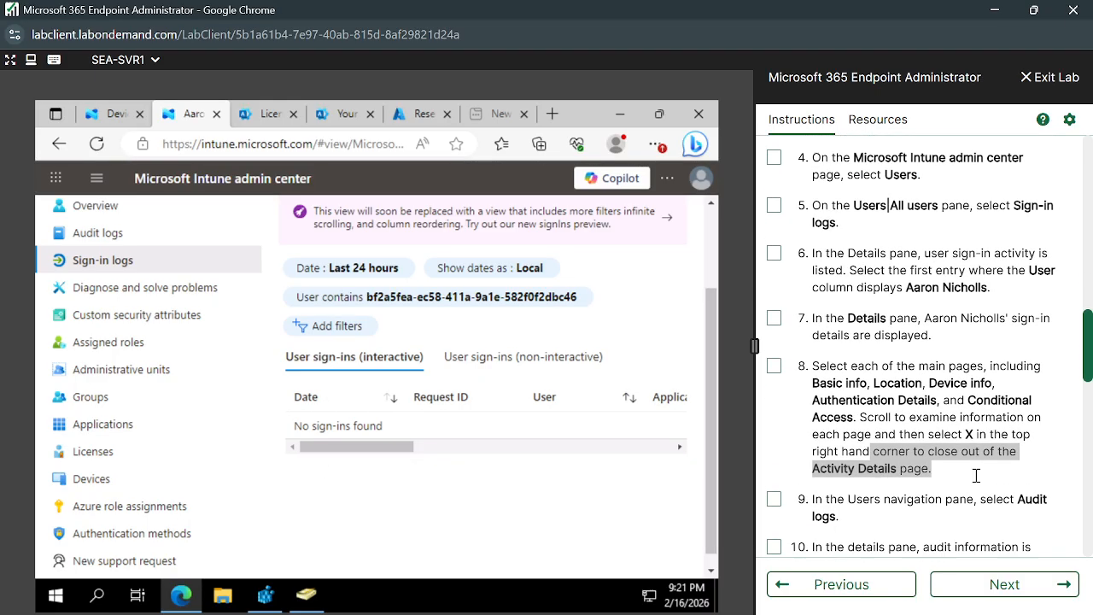
scroll(978, 481, down, 3)
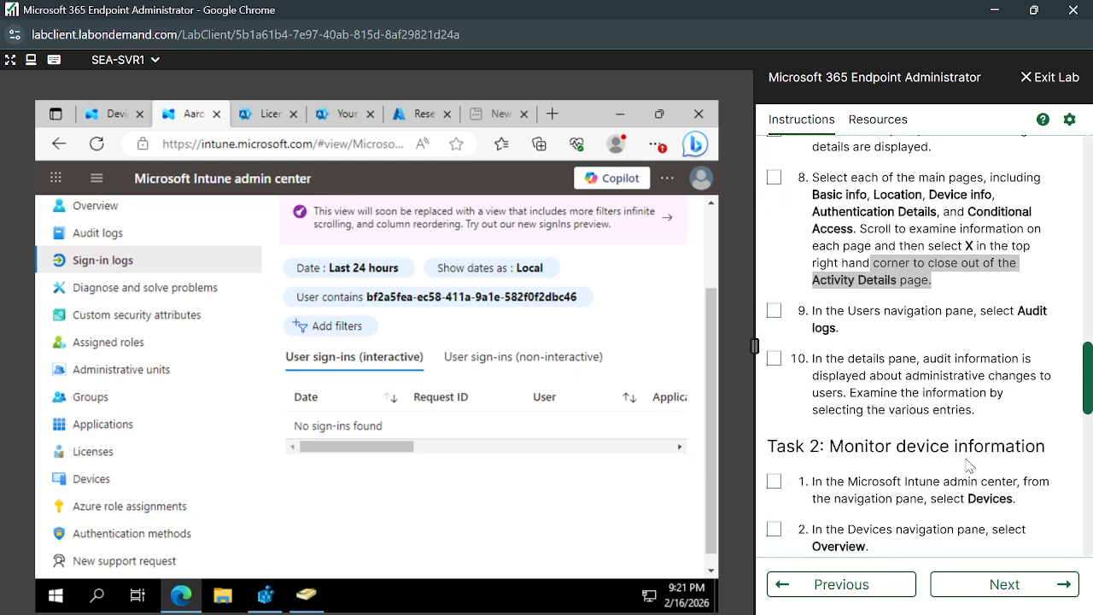
drag(827, 403, 1067, 393)
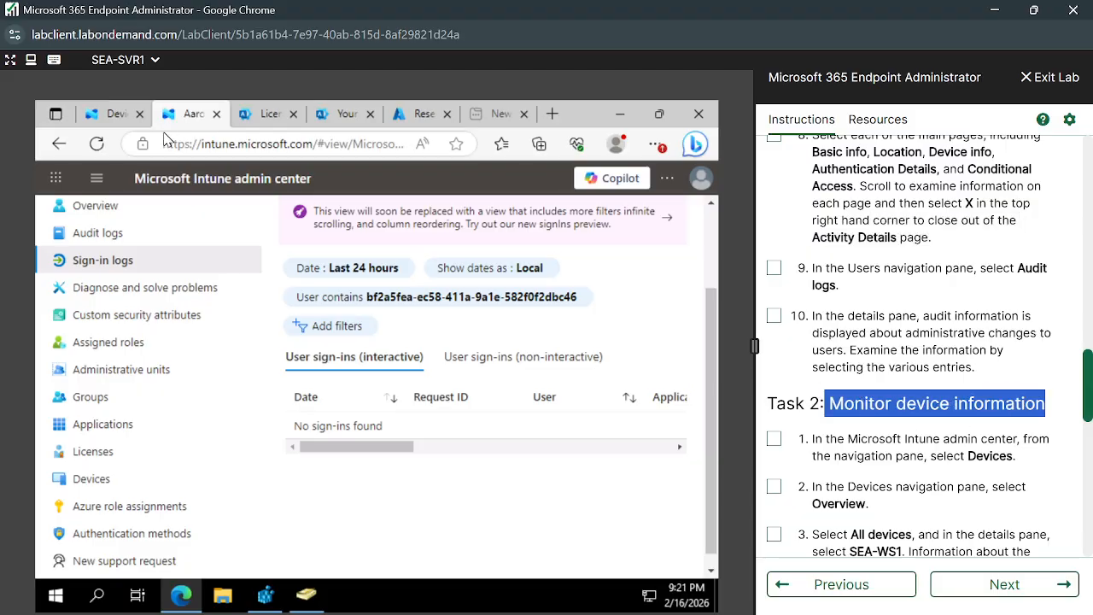
Search the devices list for SEA-WS1, find none, then open the SEA-WS2 device page.
click(109, 109)
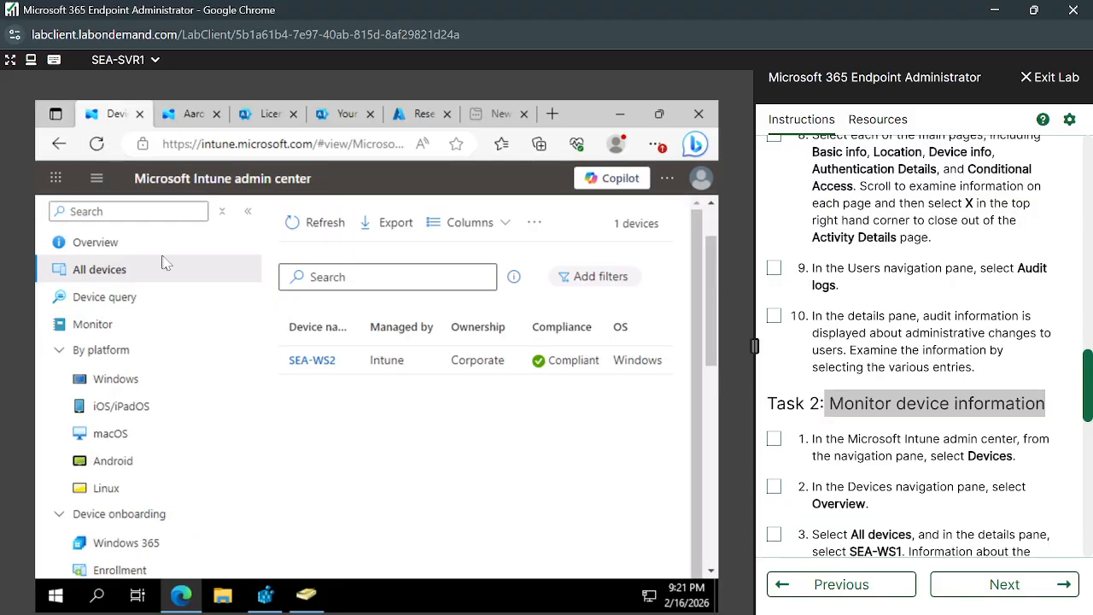
click(355, 278)
scroll(852, 445, down, 1)
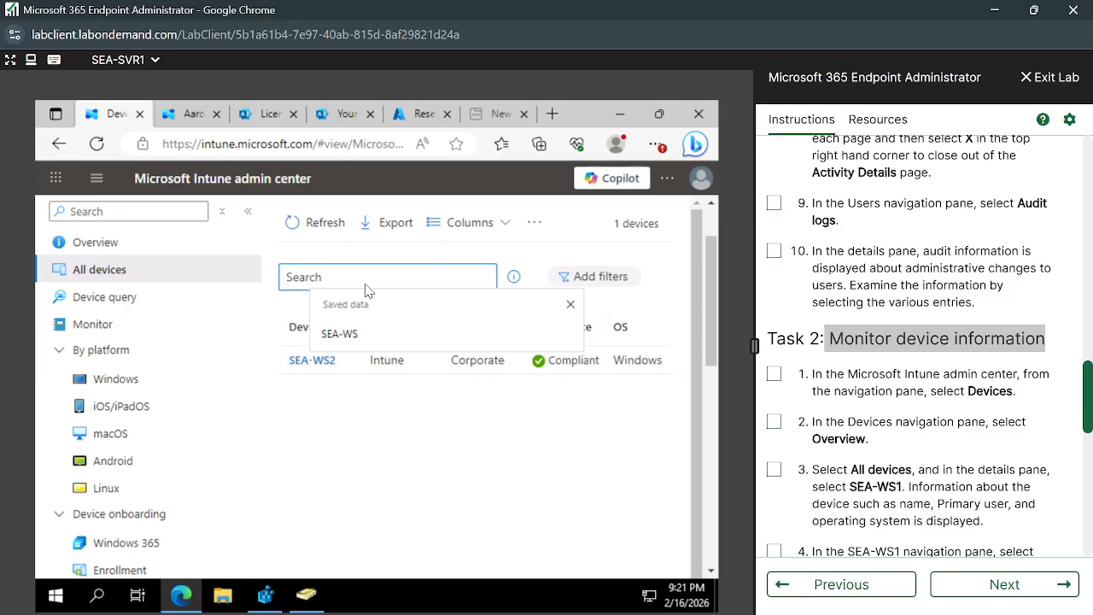
text(SEA)
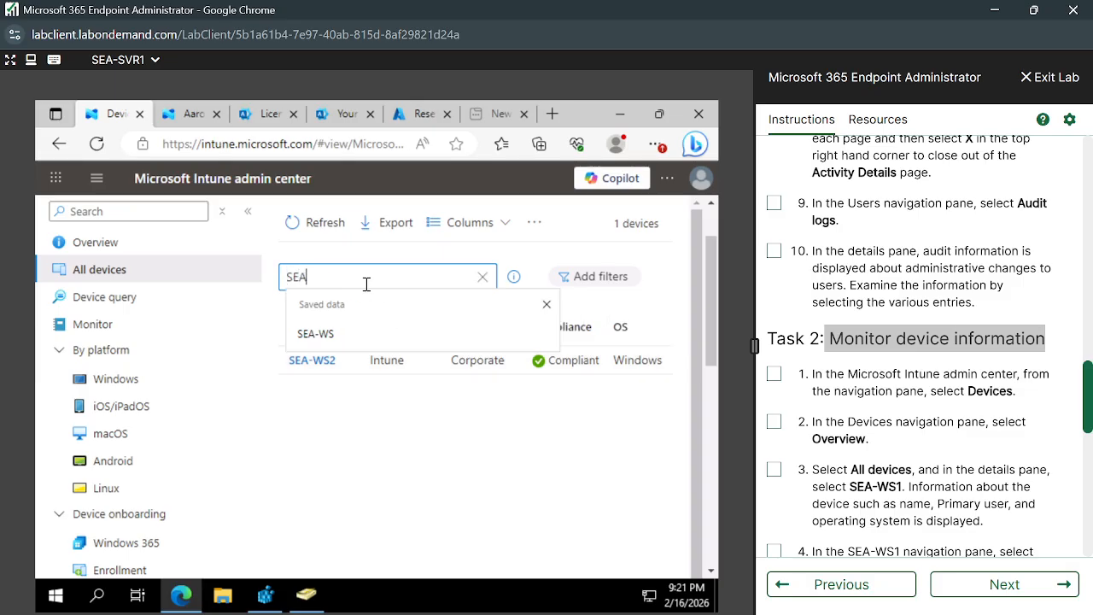
text(-WS)
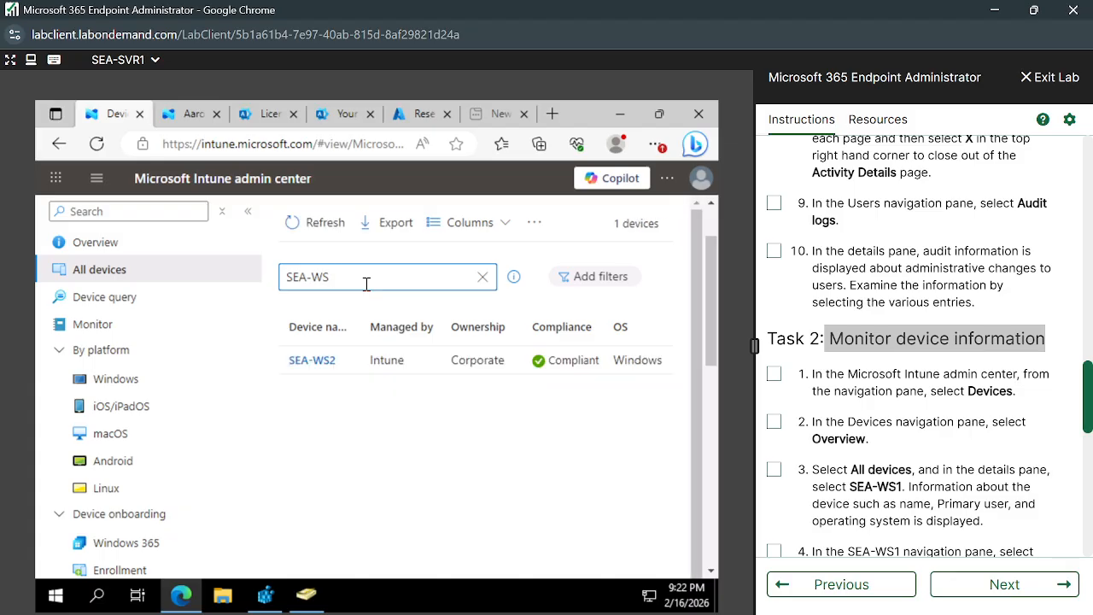
text(!1)
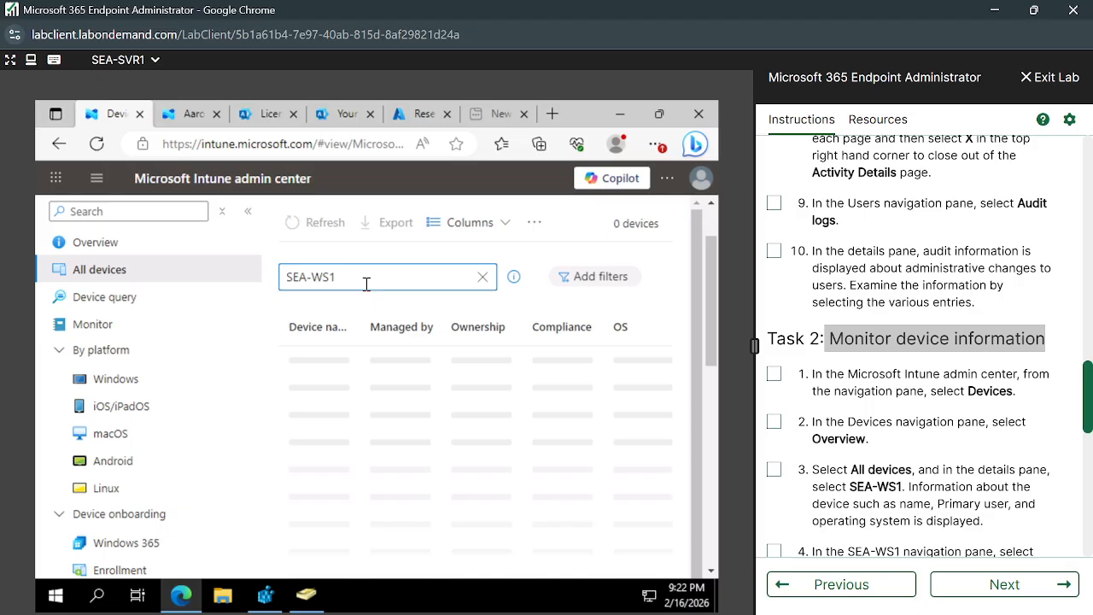
click(483, 277)
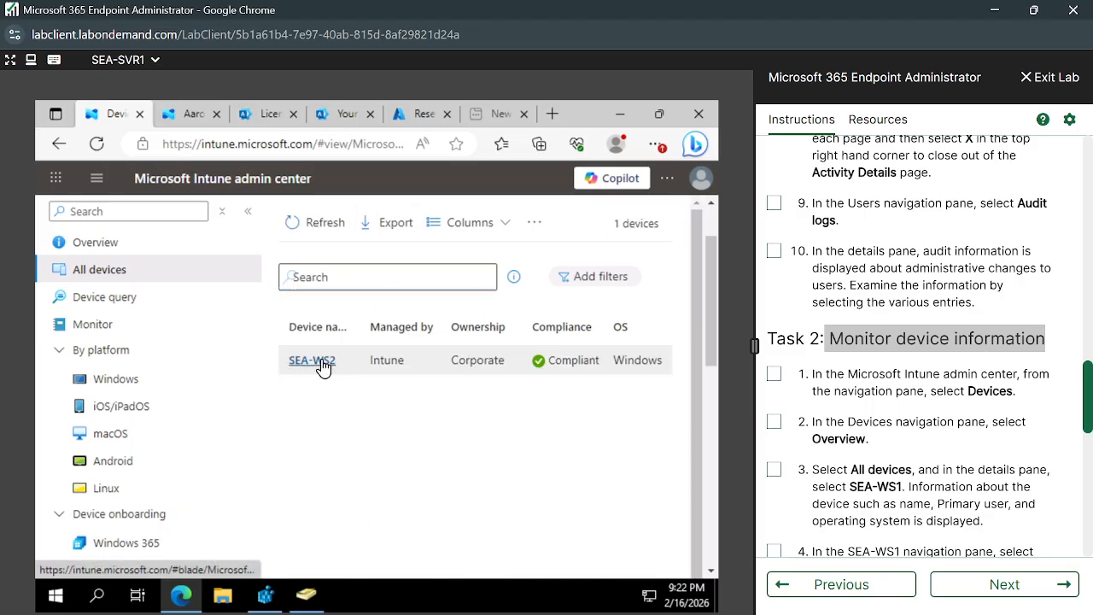
click(310, 364)
scroll(875, 444, down, 4)
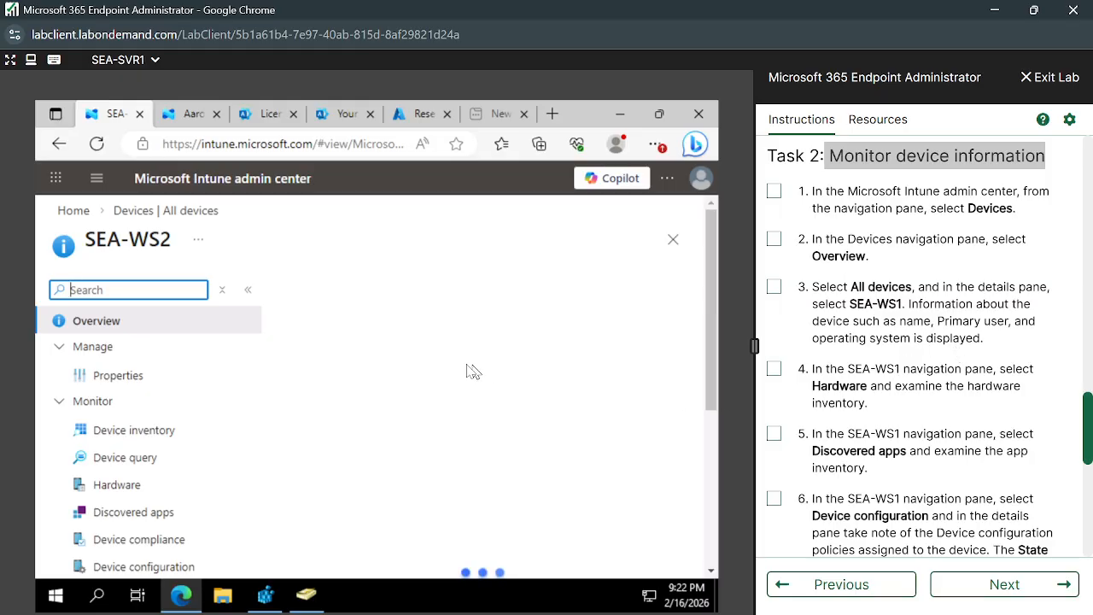
Open SEA-WS2's Hardware page and review its system, OS version, storage and network details.
click(129, 486)
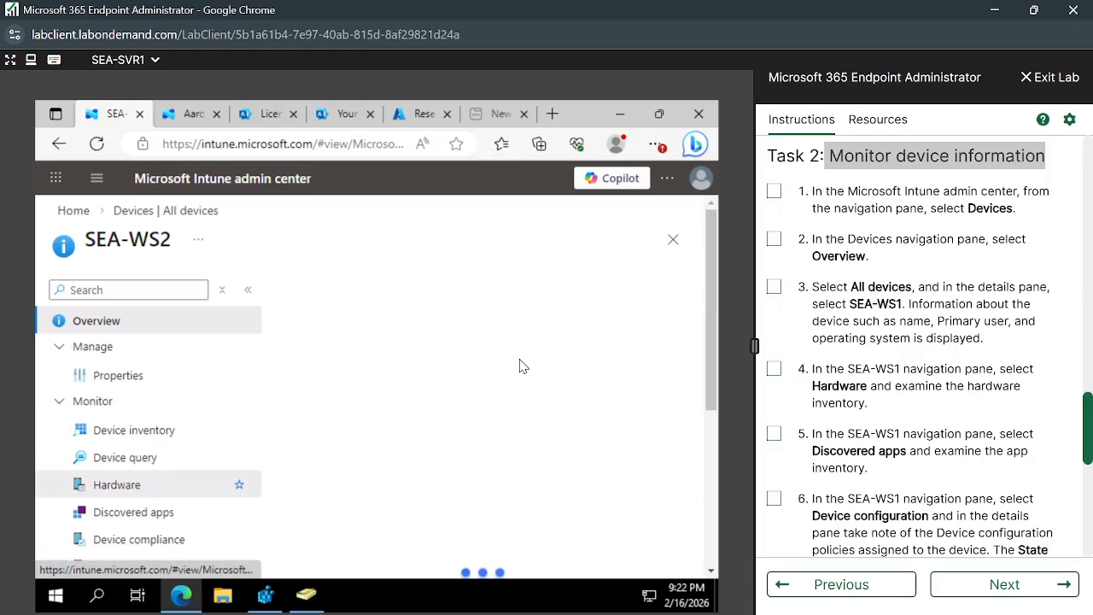
scroll(457, 461, down, 8)
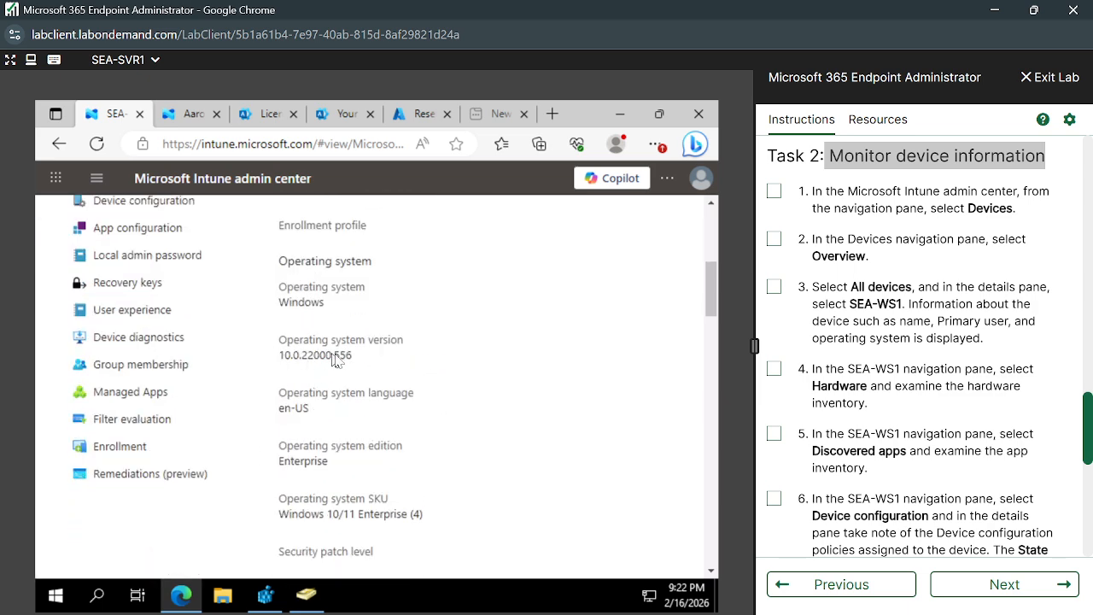
drag(280, 355, 362, 363)
scroll(371, 475, down, 3)
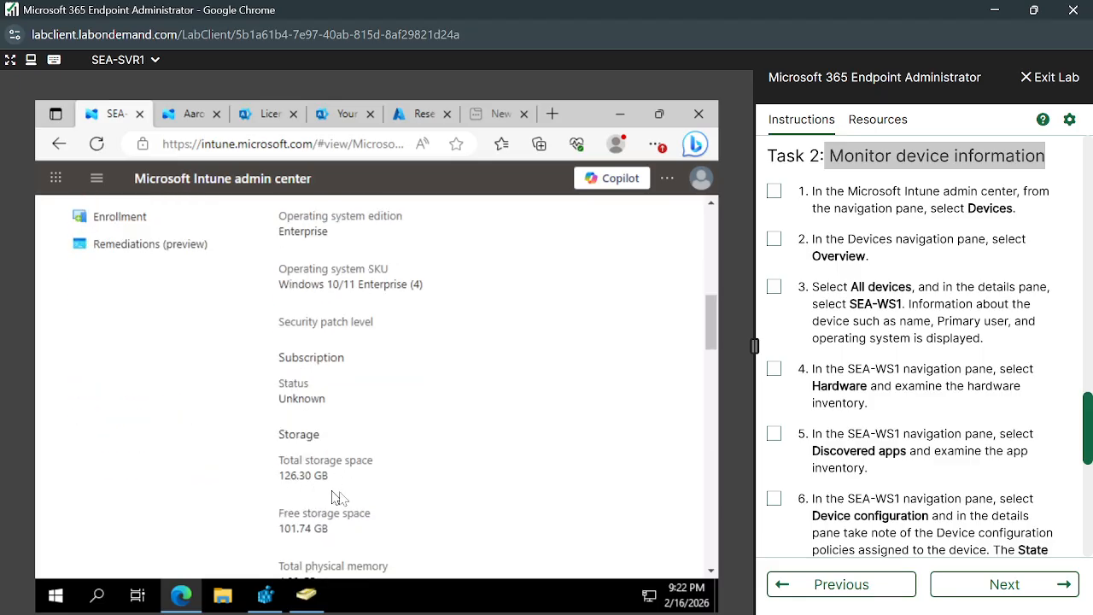
scroll(403, 515, down, 1)
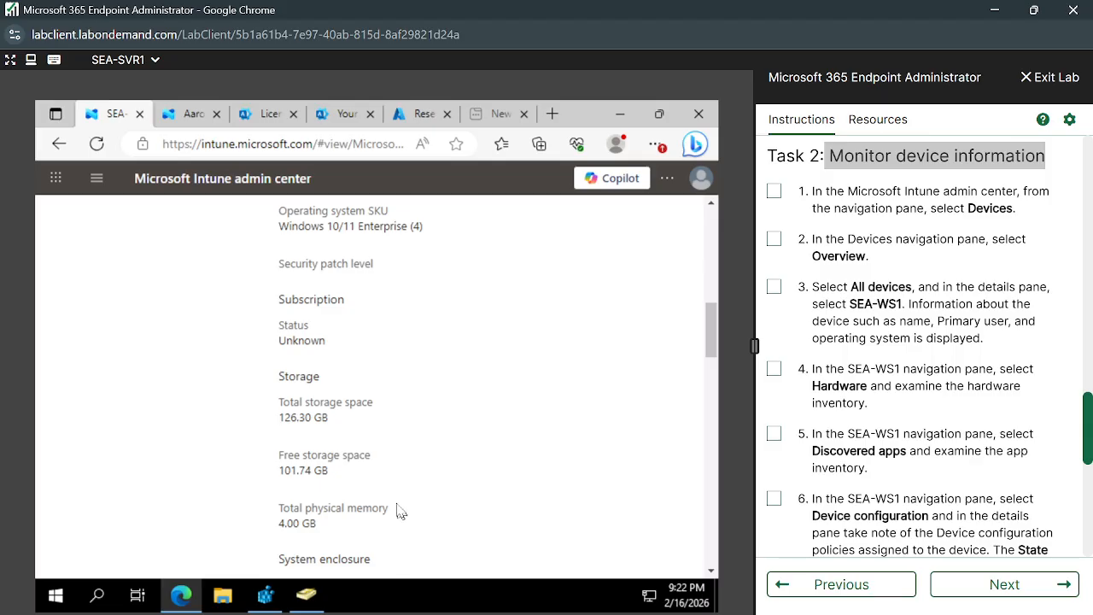
scroll(444, 474, down, 3)
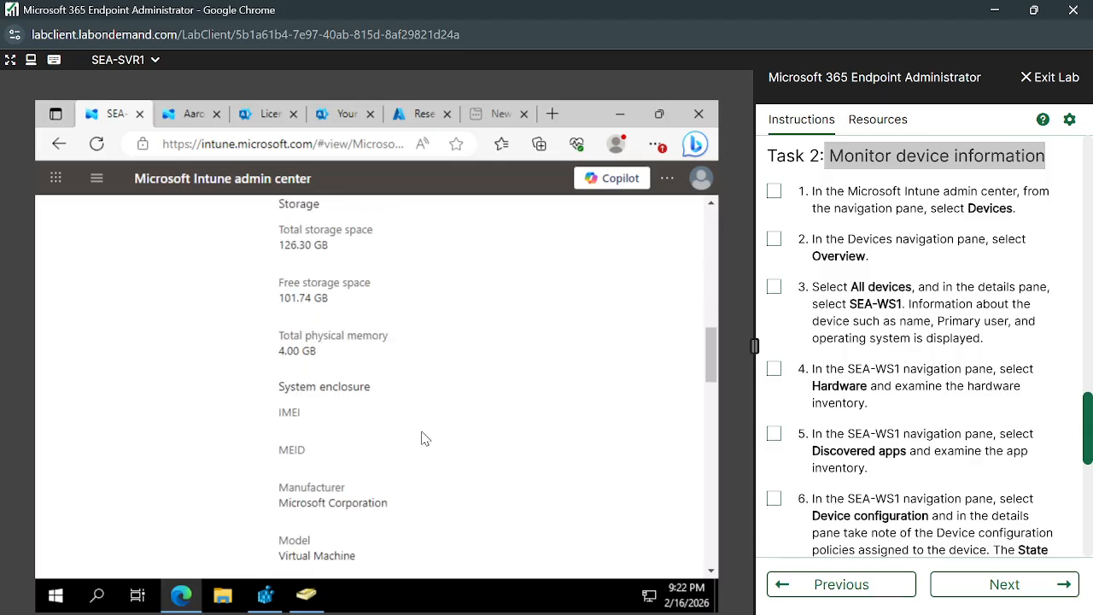
scroll(425, 438, down, 6)
scroll(425, 438, down, 5)
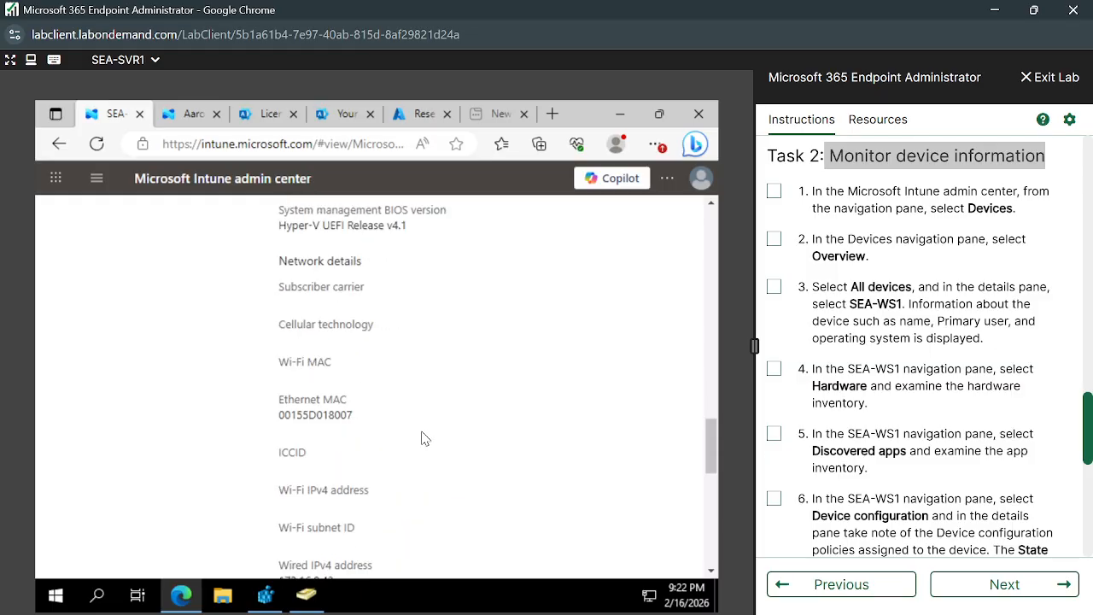
scroll(424, 438, down, 5)
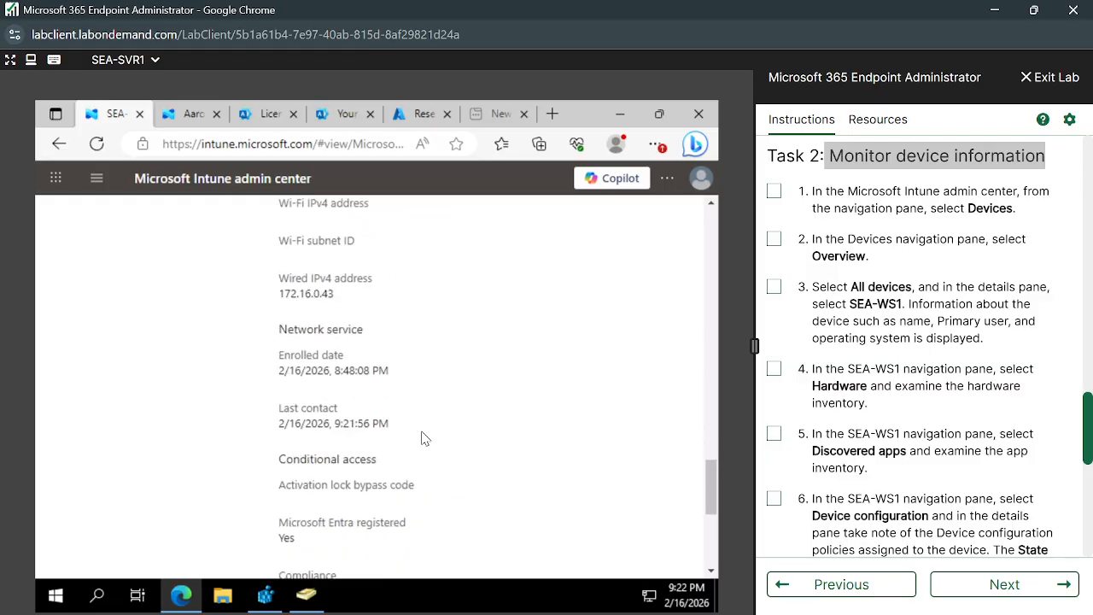
scroll(424, 438, up, 9)
scroll(425, 438, up, 15)
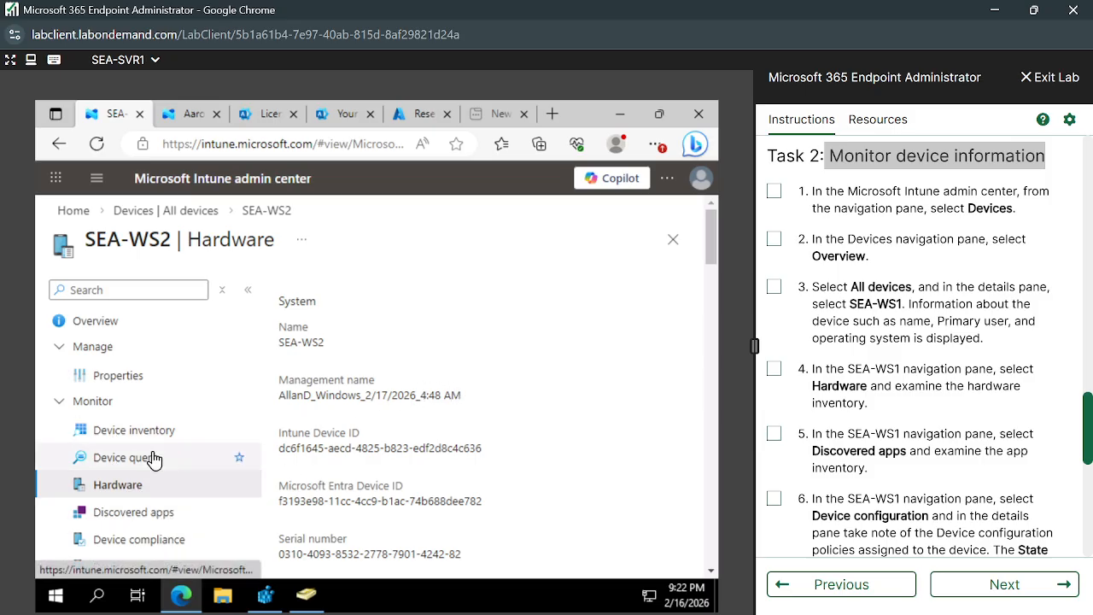
Show SEA-WS2's Device compliance list, where Default Device Compliance is in an Error state.
scroll(152, 459, down, 2)
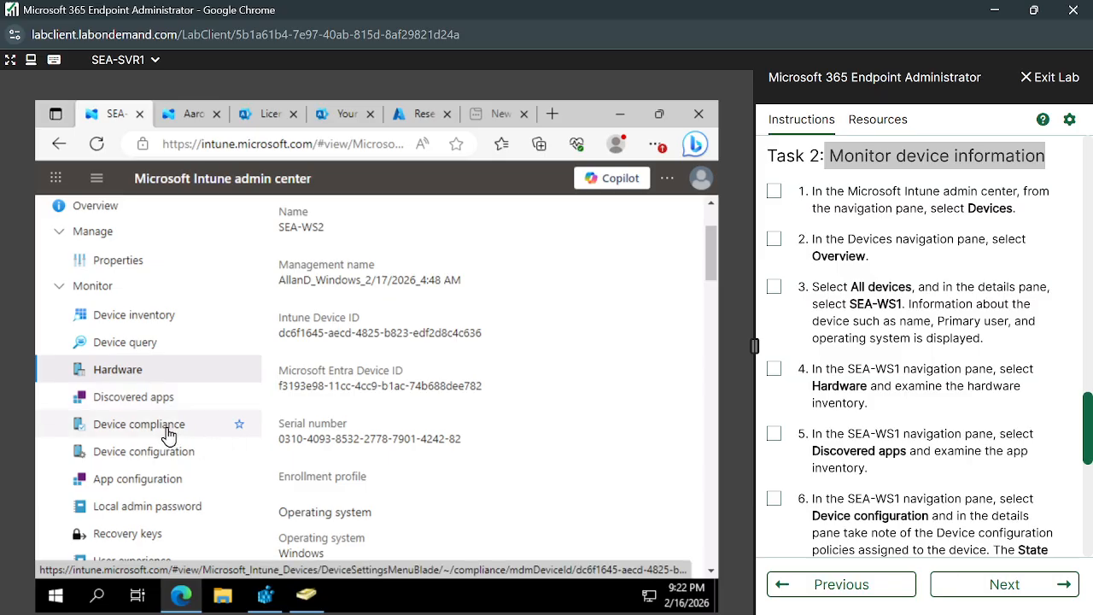
click(137, 438)
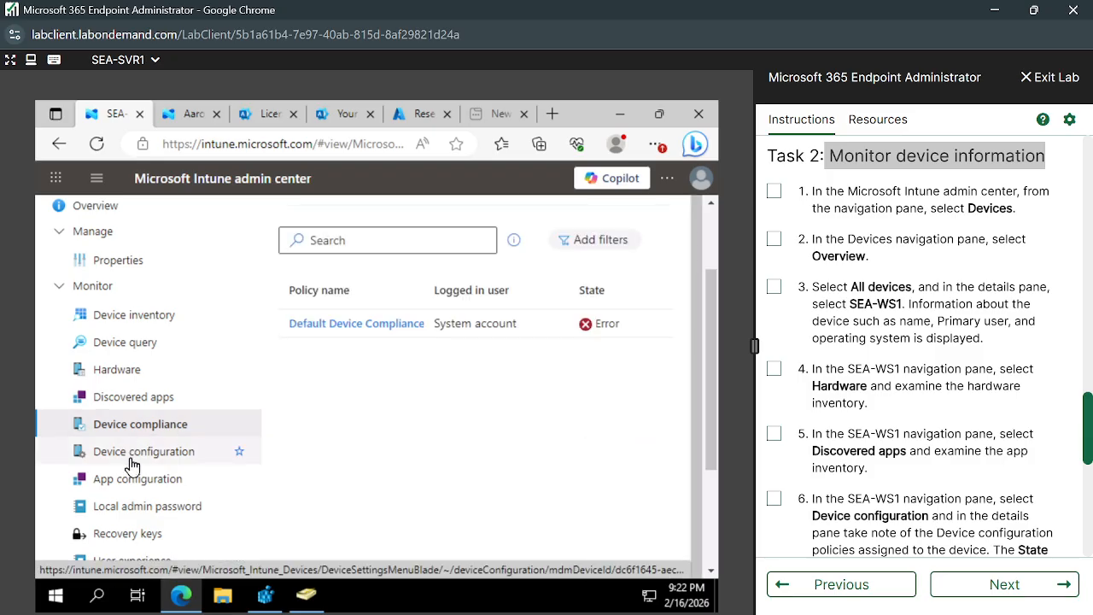
click(184, 454)
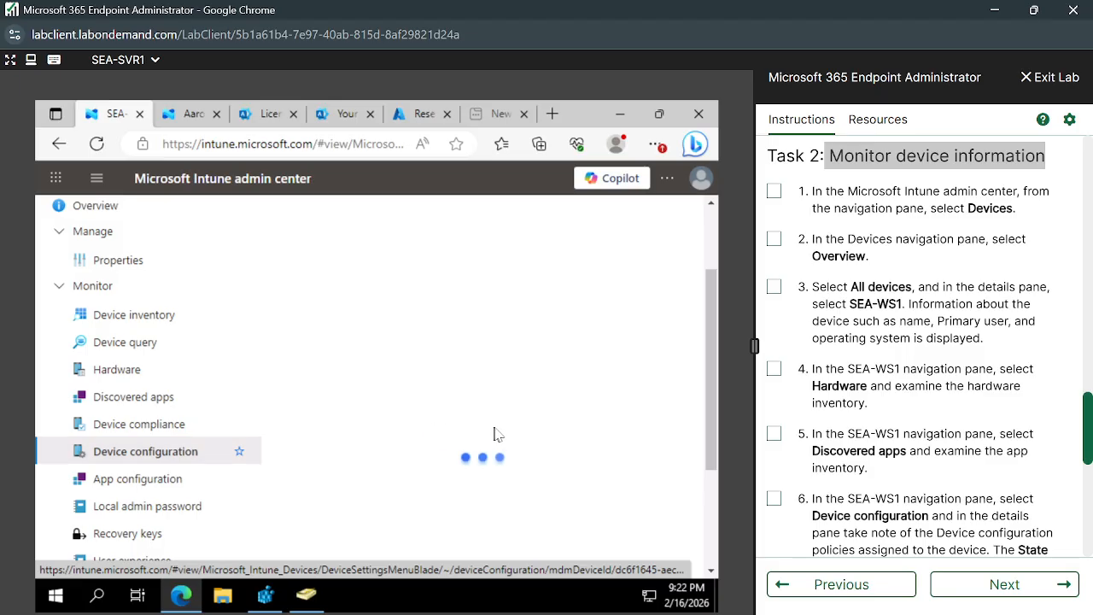
click(107, 424)
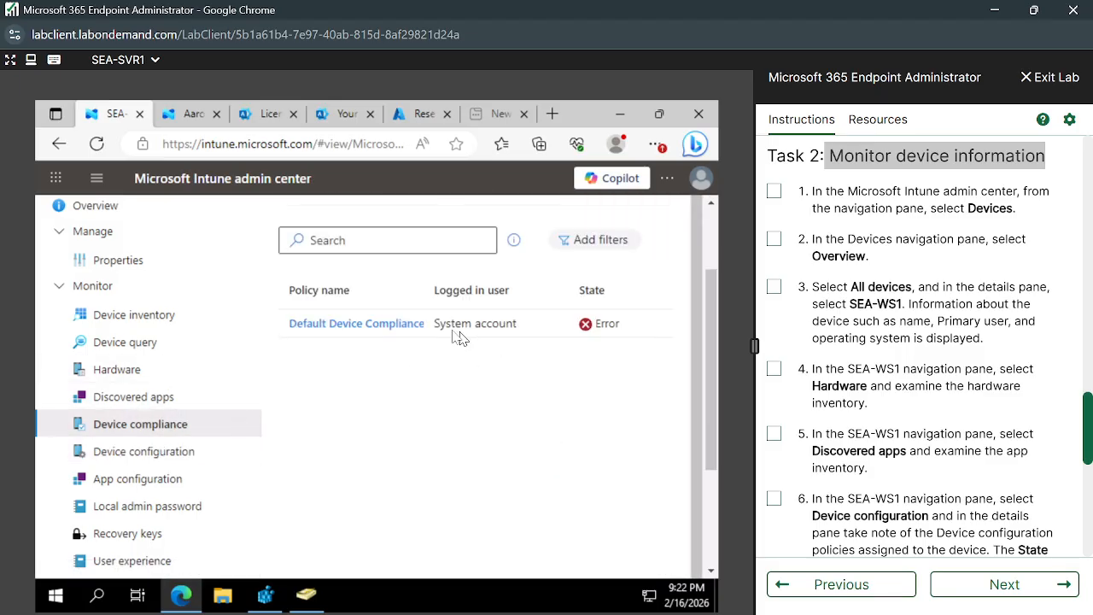
Inspect the Default Device Compliance settings, including 'Has a compliance policy assigned', then return to the list.
click(357, 325)
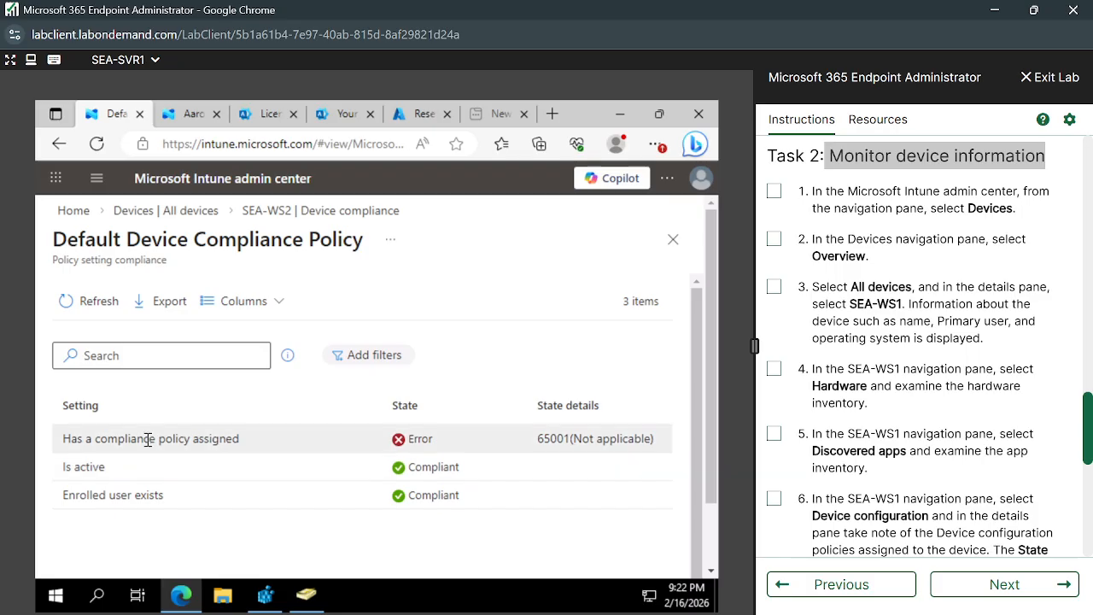
drag(62, 436, 259, 443)
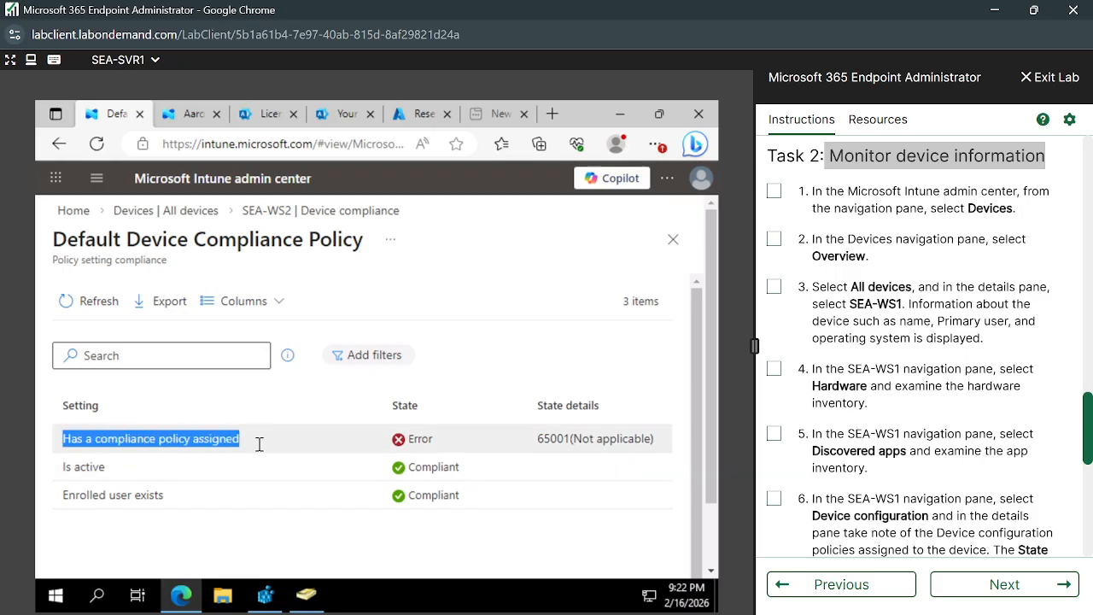
click(284, 439)
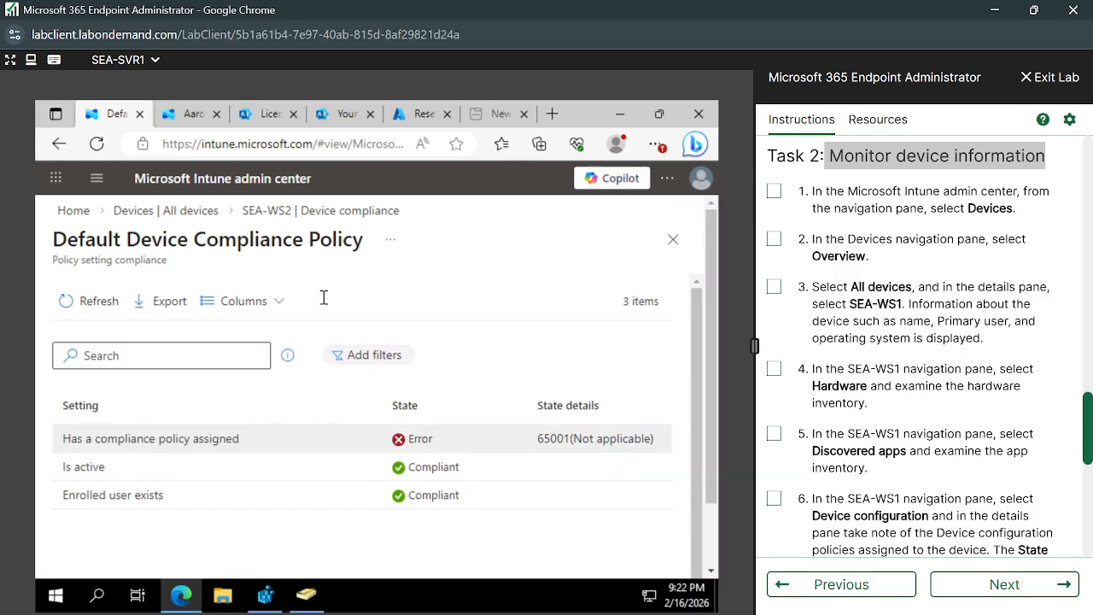
click(329, 214)
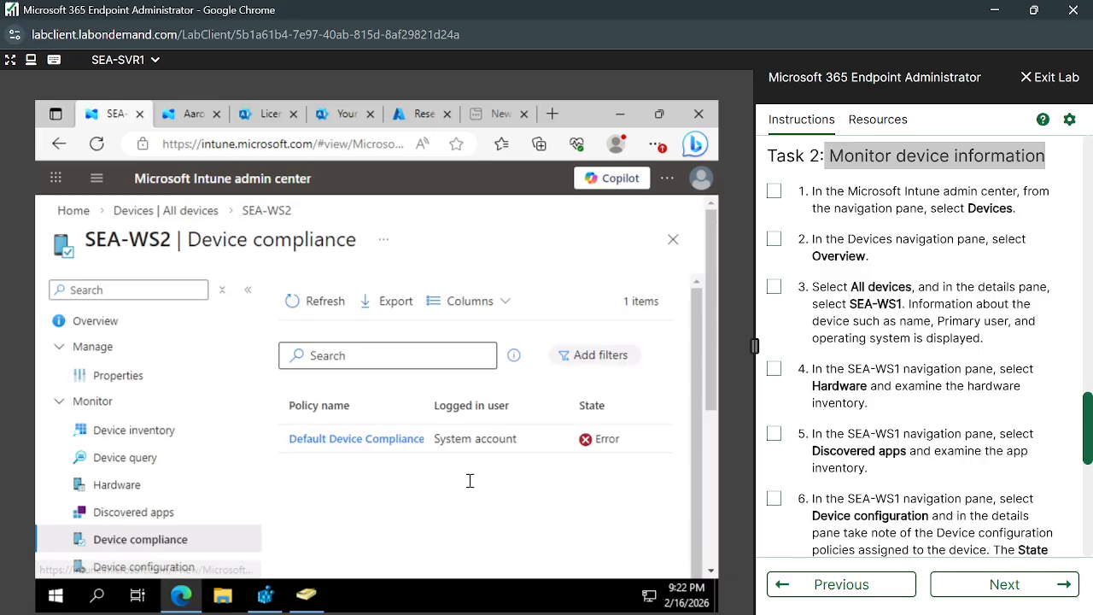
scroll(200, 486, down, 1)
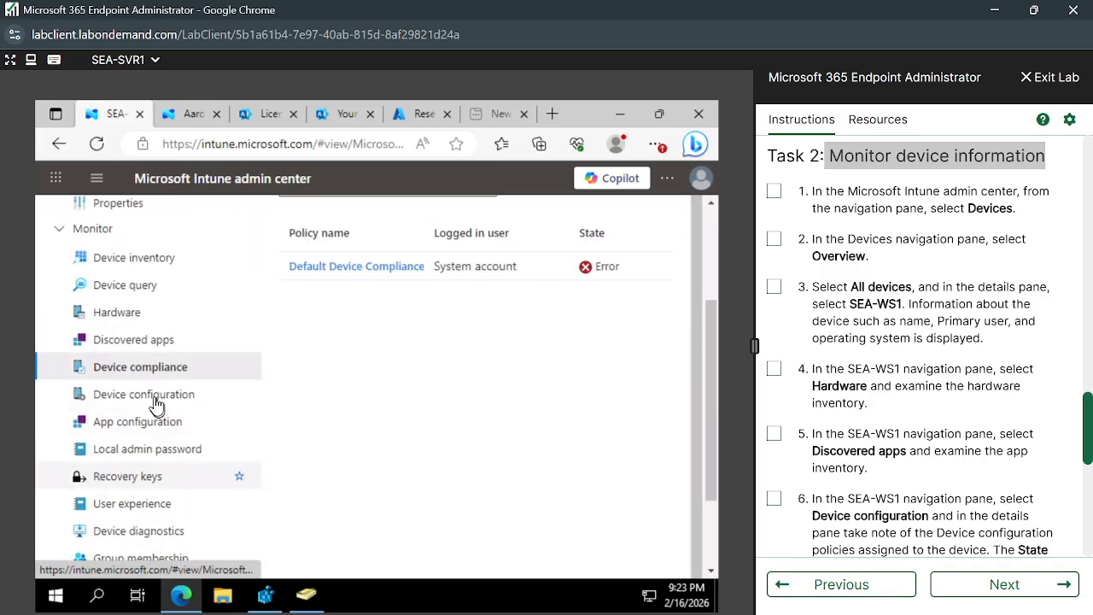
Refresh SEA-WS2's Device configuration report so it lists Contoso Kiosk Policy for System account.
click(158, 394)
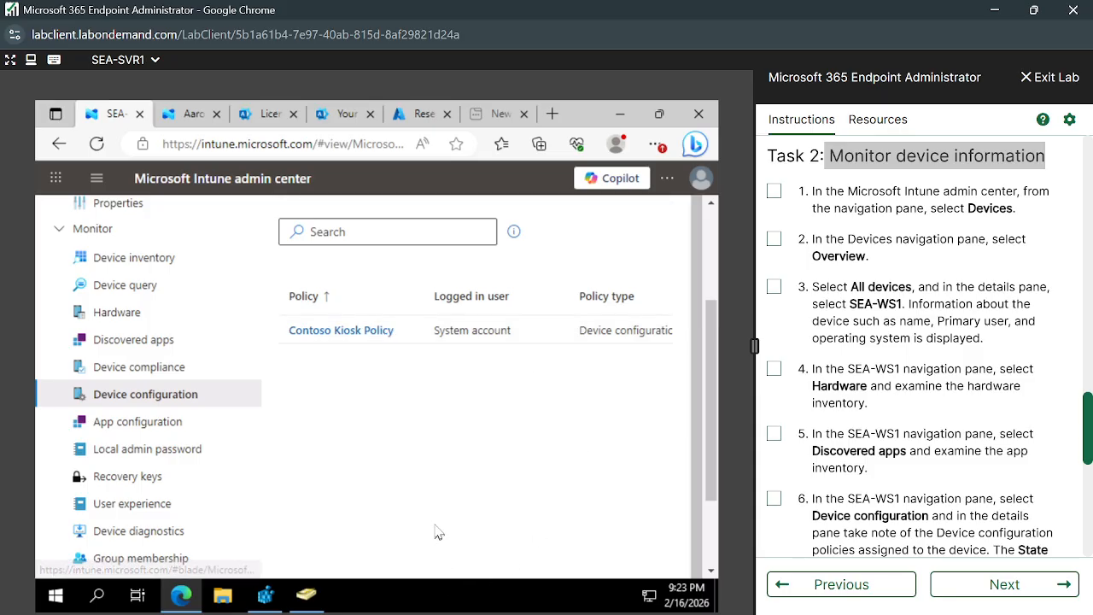
scroll(435, 529, down, 2)
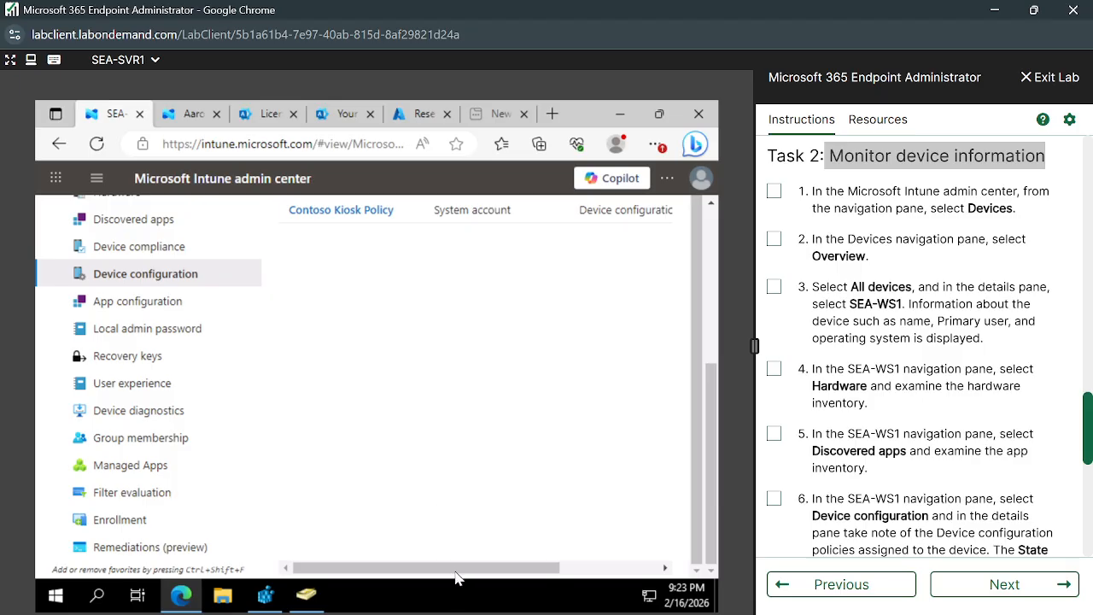
drag(543, 570, 377, 570)
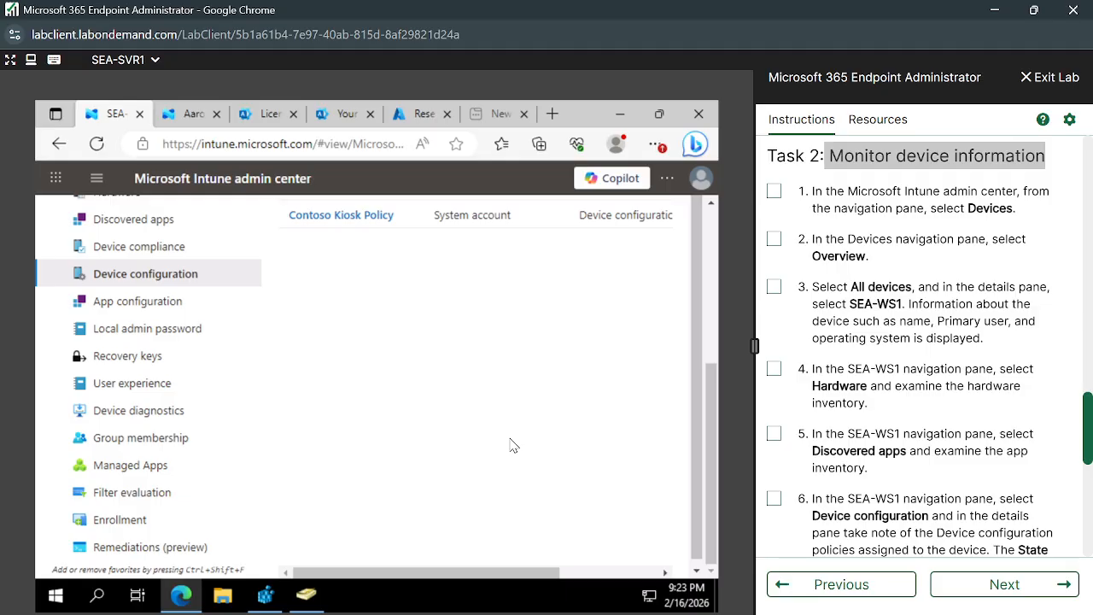
click(328, 357)
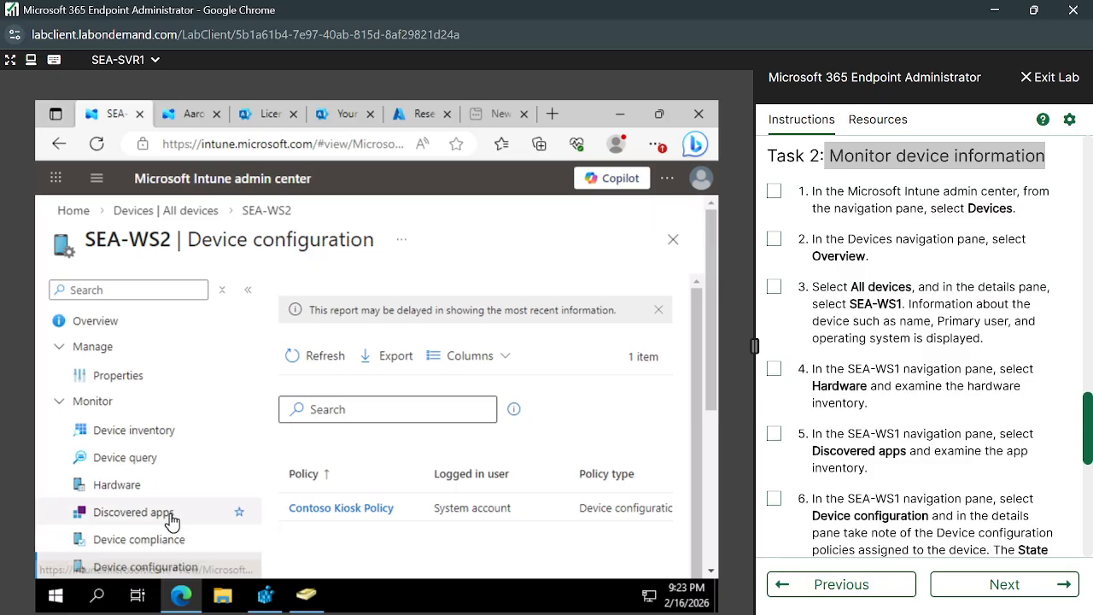
Scroll the lab instructions through to the end.
scroll(175, 517, down, 1)
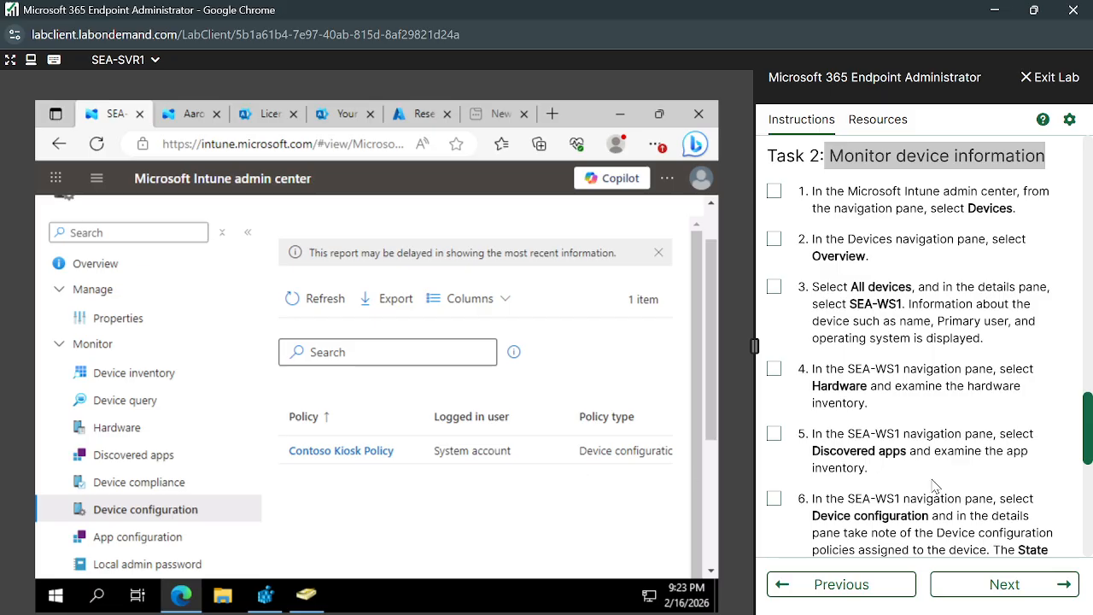
scroll(935, 484, down, 1)
scroll(933, 482, down, 1)
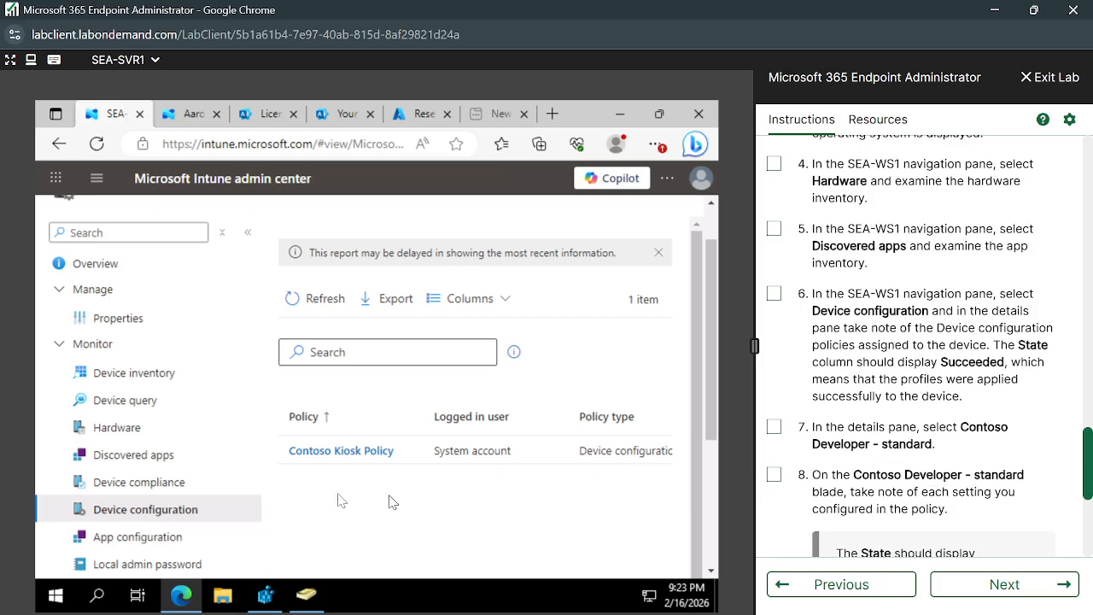
scroll(136, 470, down, 2)
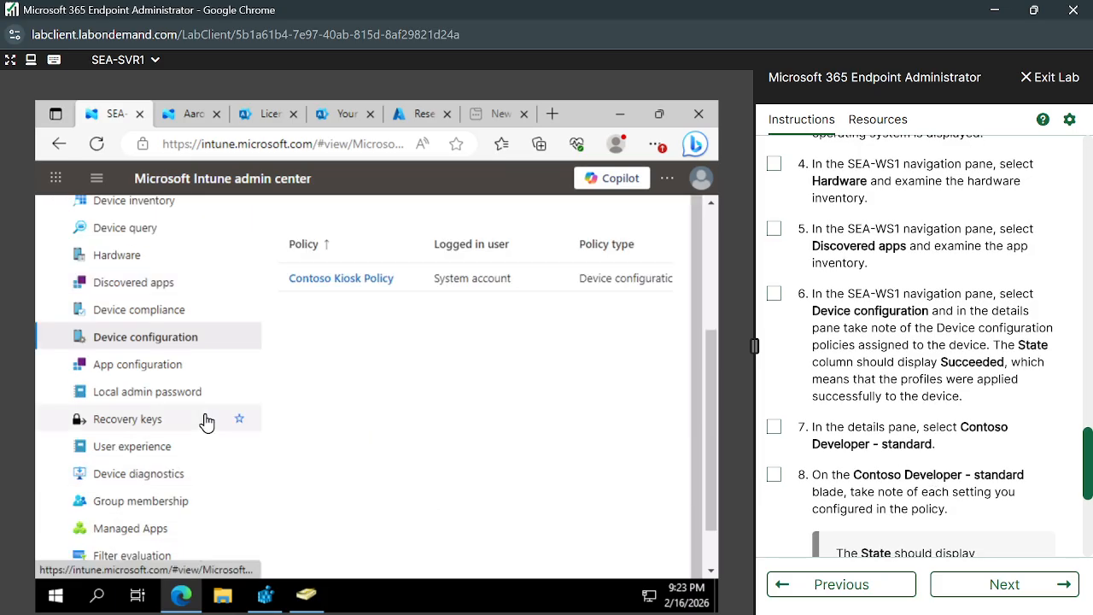
scroll(206, 422, down, 1)
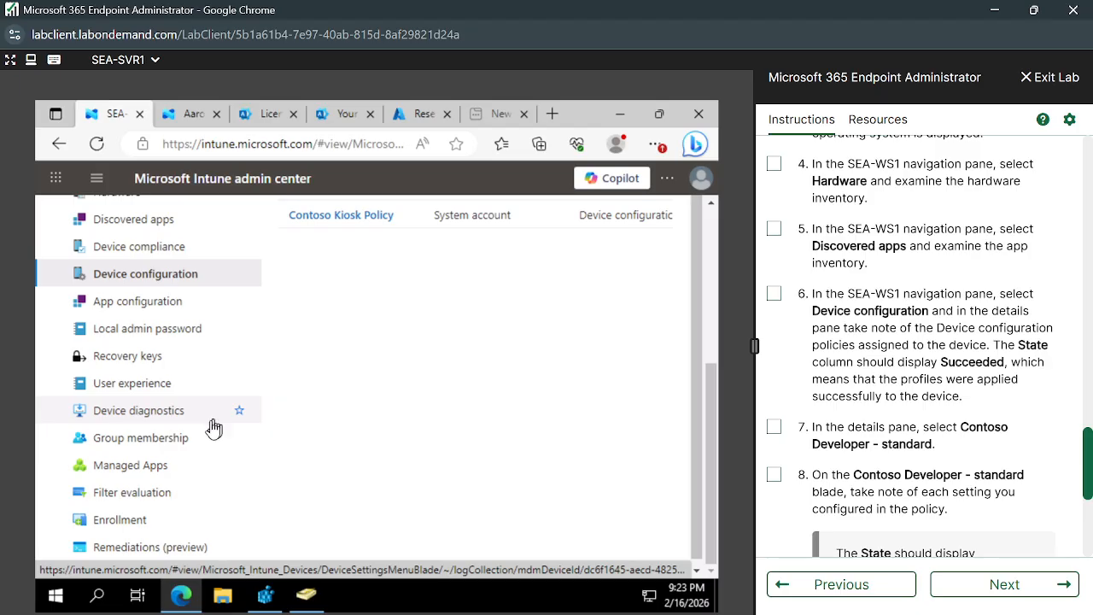
scroll(191, 505, up, 5)
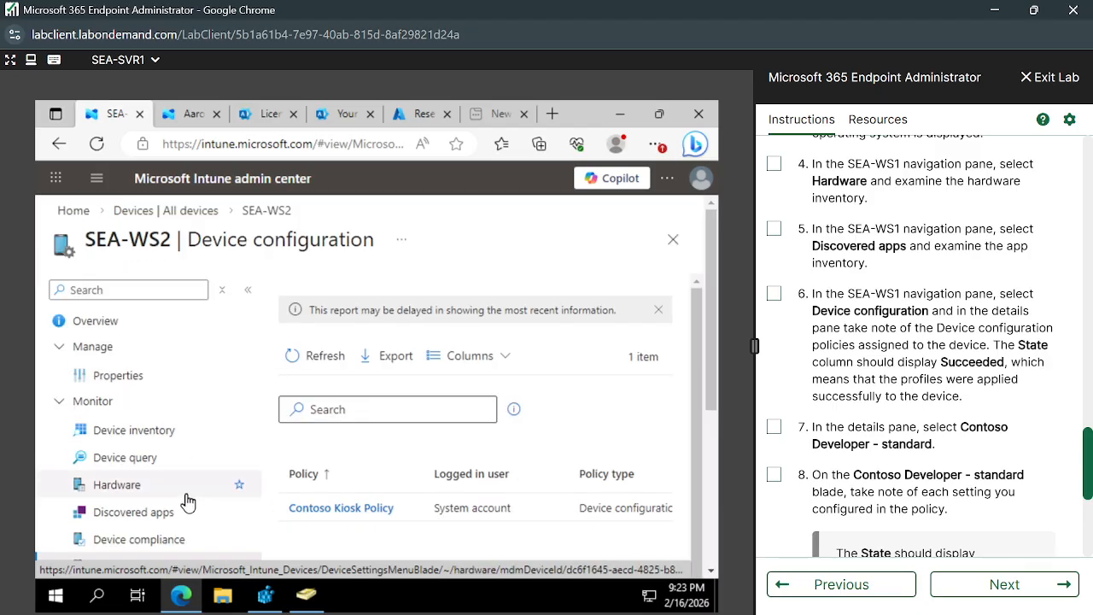
scroll(189, 502, down, 5)
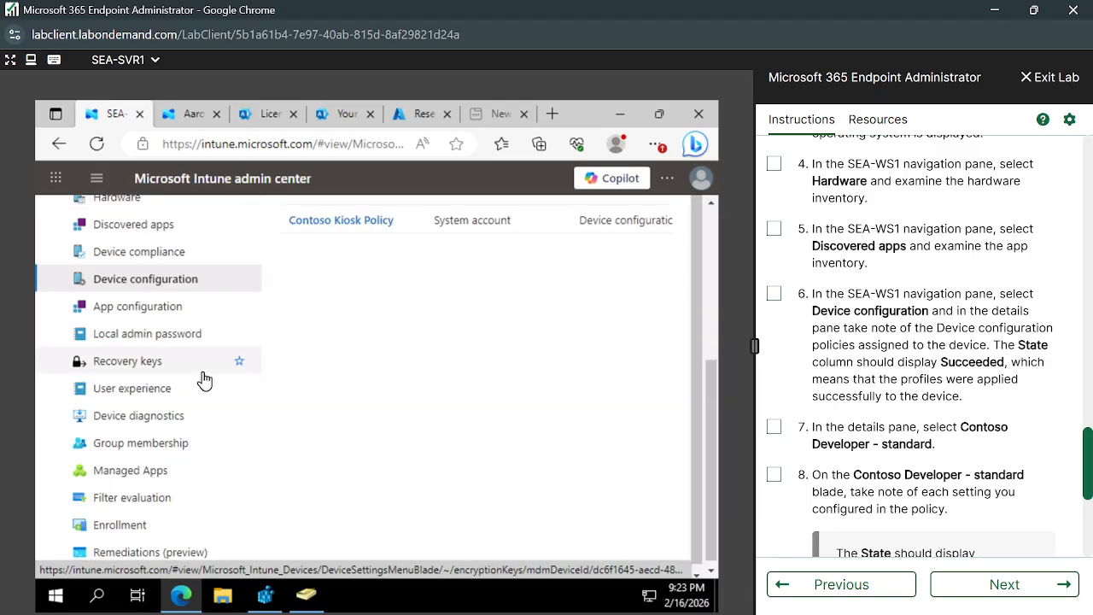
scroll(205, 310, up, 4)
scroll(211, 354, down, 1)
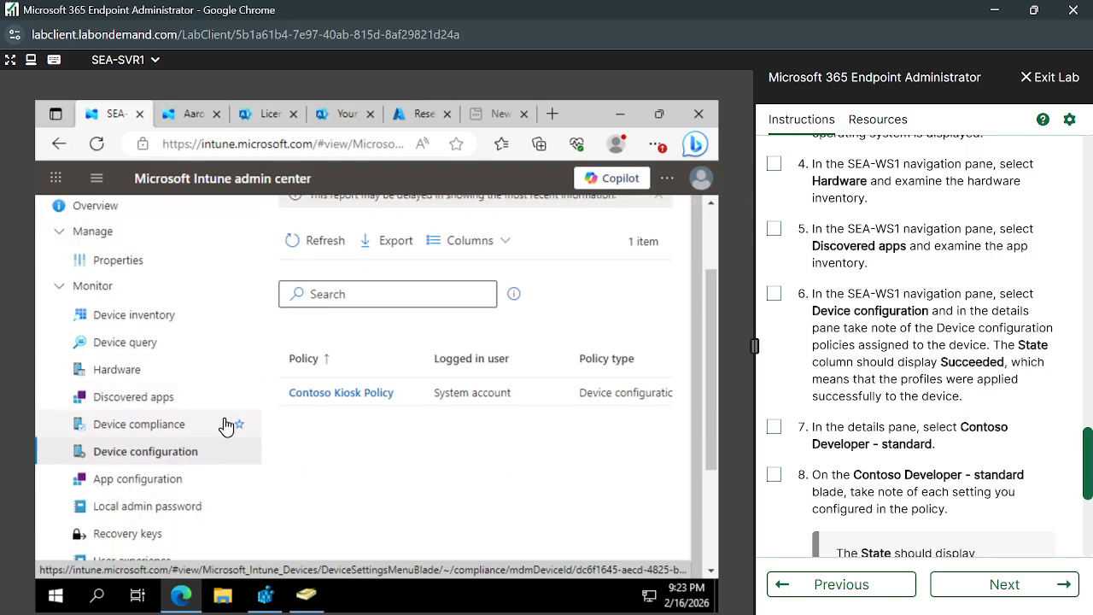
scroll(879, 443, down, 1)
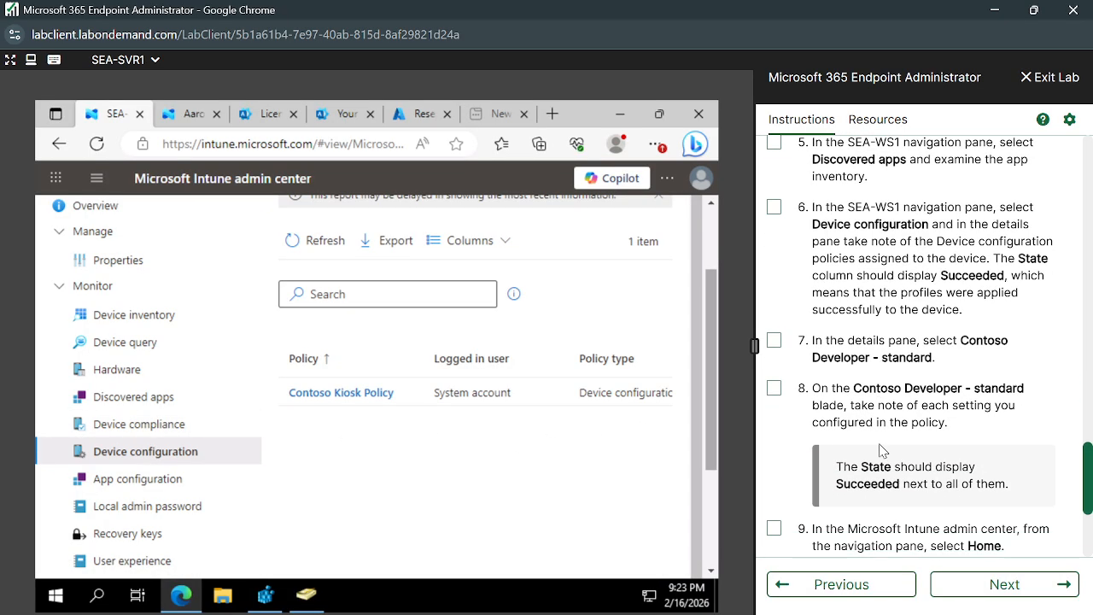
scroll(882, 450, down, 3)
scroll(883, 447, down, 1)
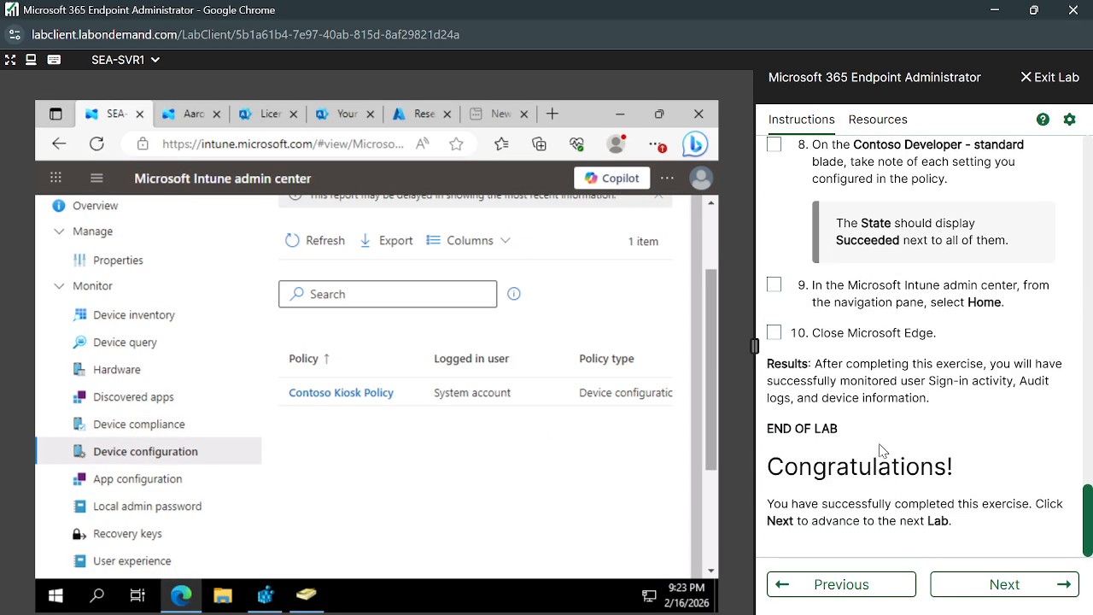
Advance the lab pane to Lab 0401 and review its title and Exercise 1 heading.
click(995, 586)
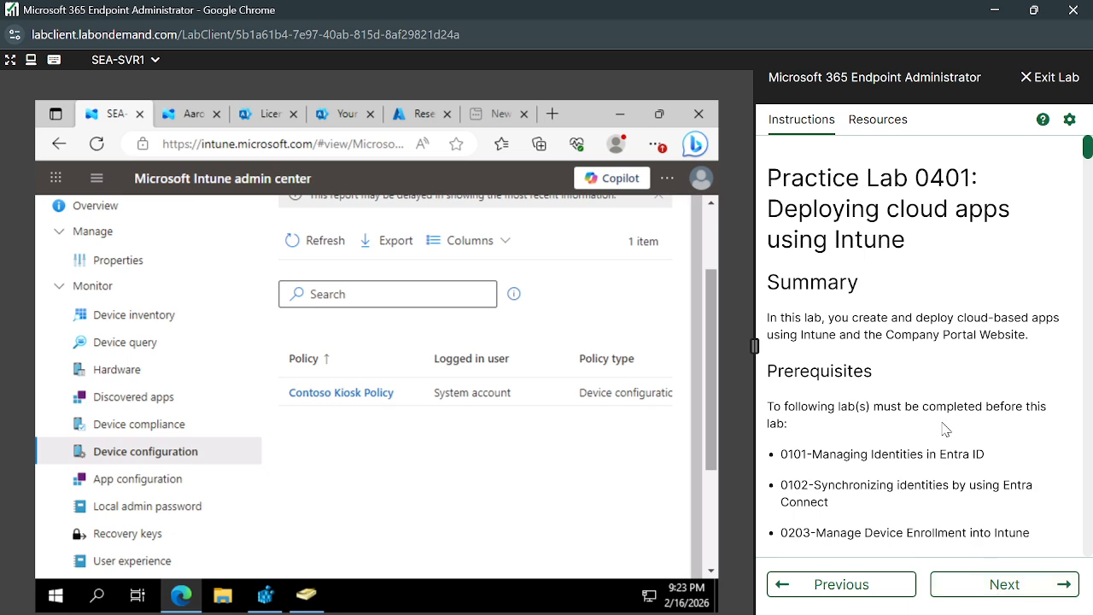
scroll(944, 427, down, 1)
scroll(943, 427, up, 1)
drag(770, 203, 915, 246)
click(897, 252)
scroll(920, 333, down, 4)
scroll(920, 334, up, 3)
scroll(920, 333, down, 4)
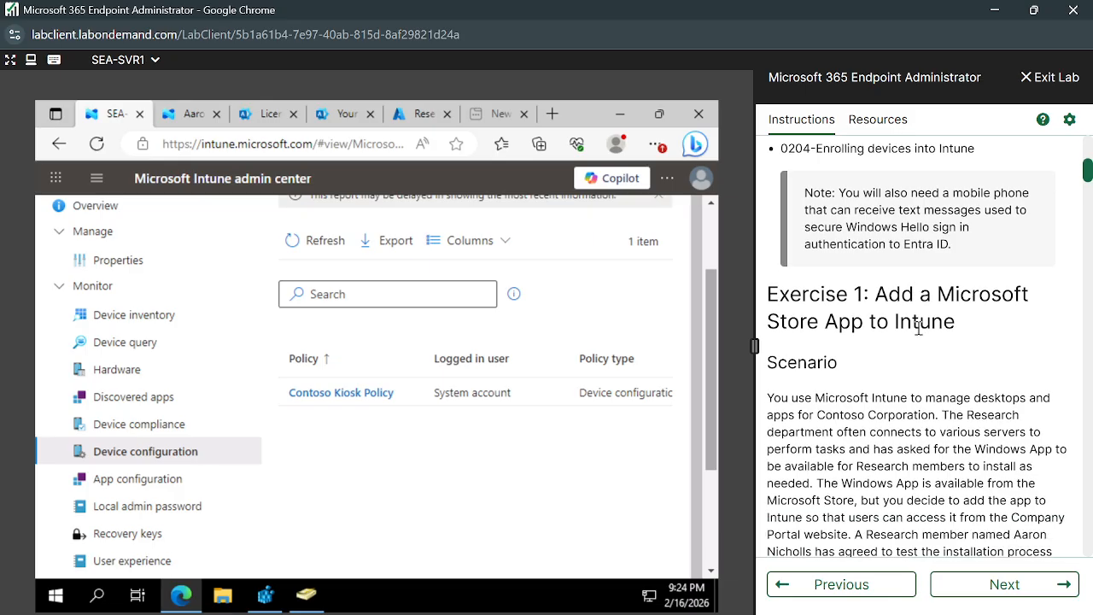
drag(877, 293, 959, 317)
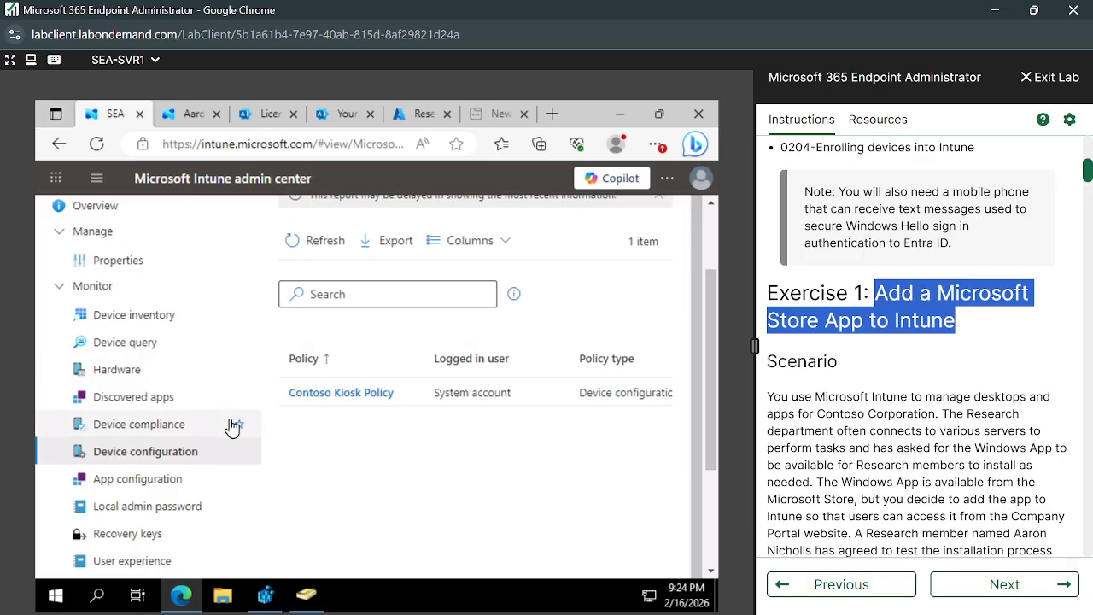
scroll(205, 402, up, 2)
Return Intune to the Devices | All devices list while re-reading the Exercise 1 heading.
click(182, 212)
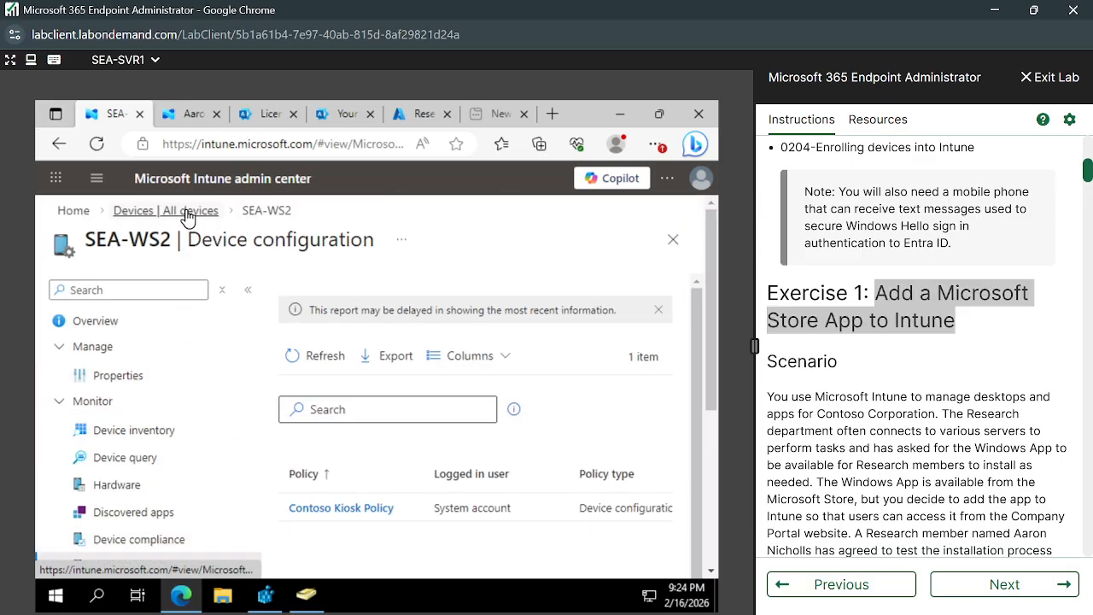
click(875, 293)
drag(875, 293, 958, 320)
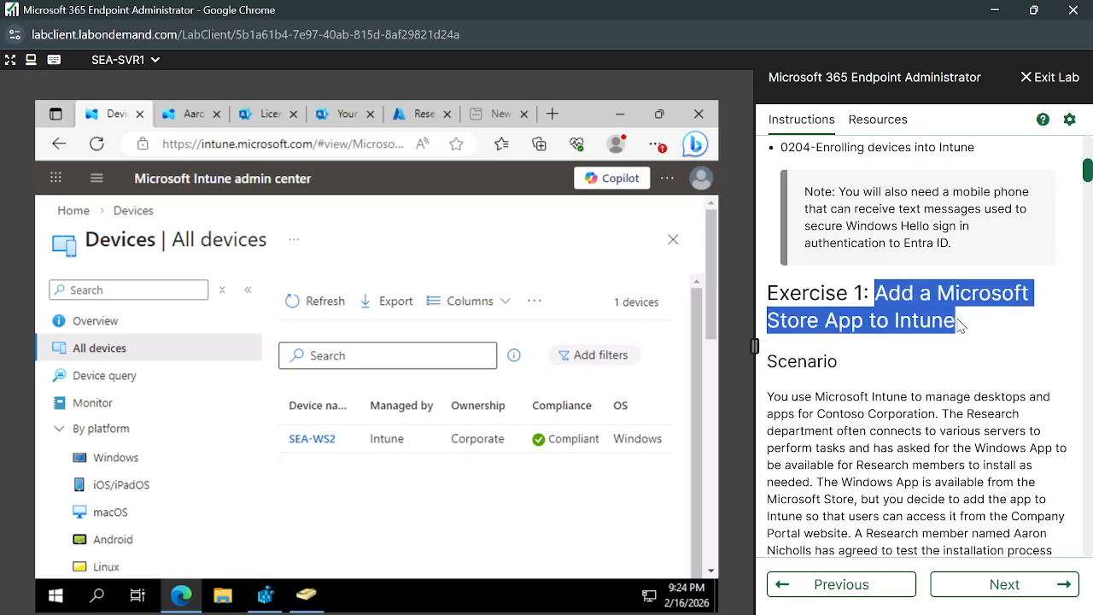
click(901, 329)
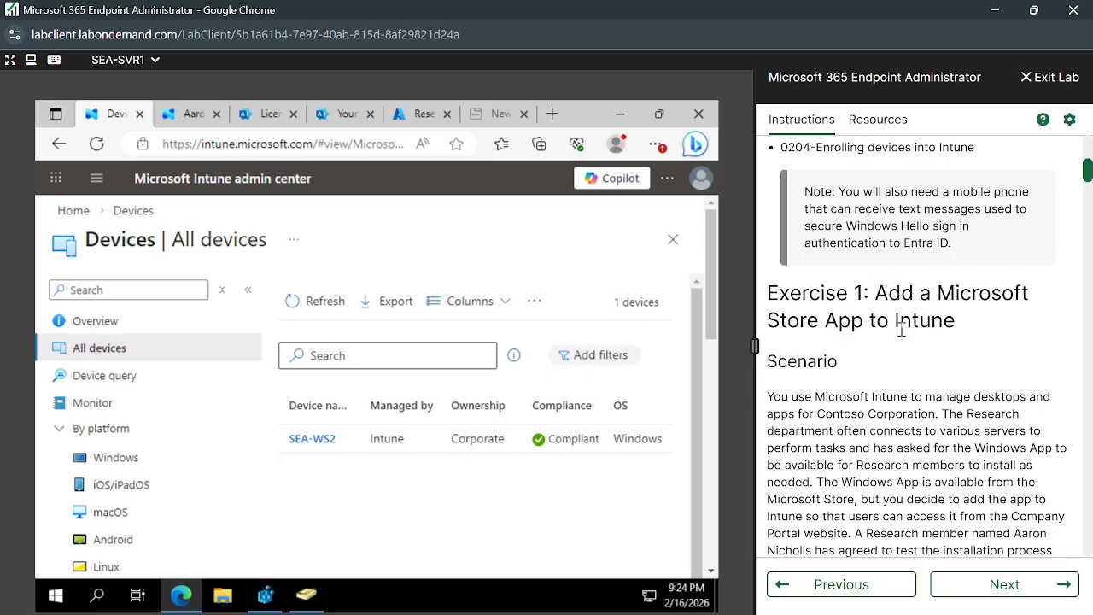
drag(880, 292, 970, 331)
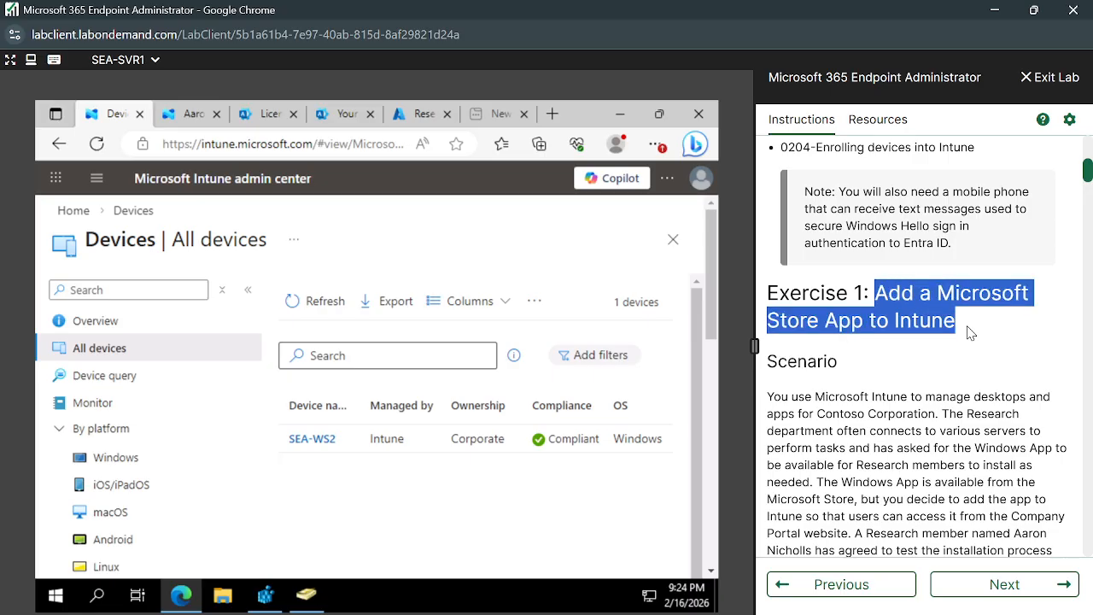
click(918, 353)
scroll(875, 355, up, 5)
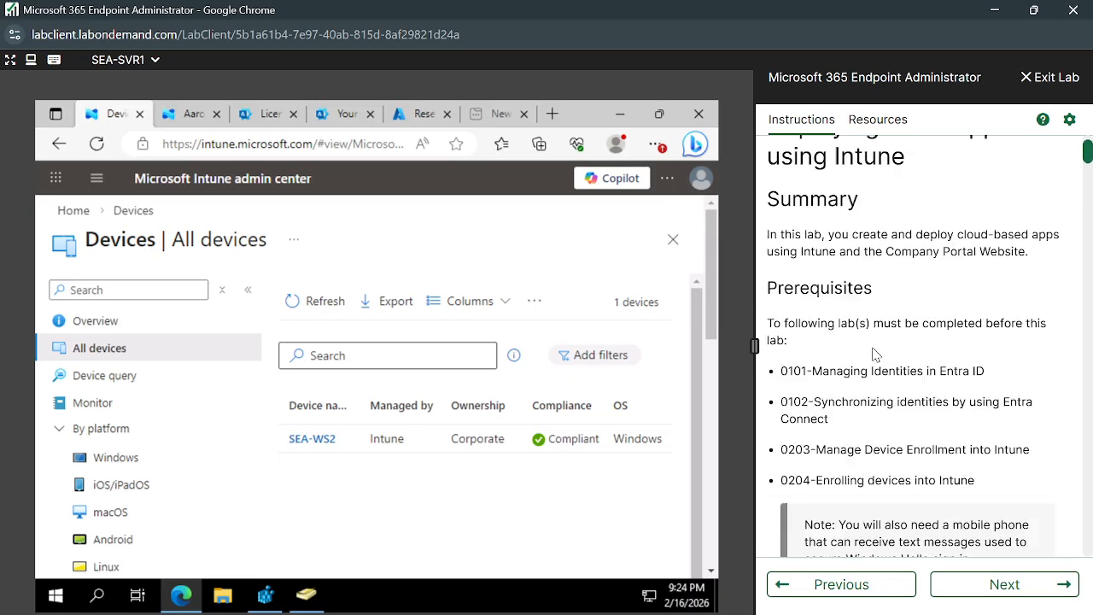
scroll(875, 354, down, 3)
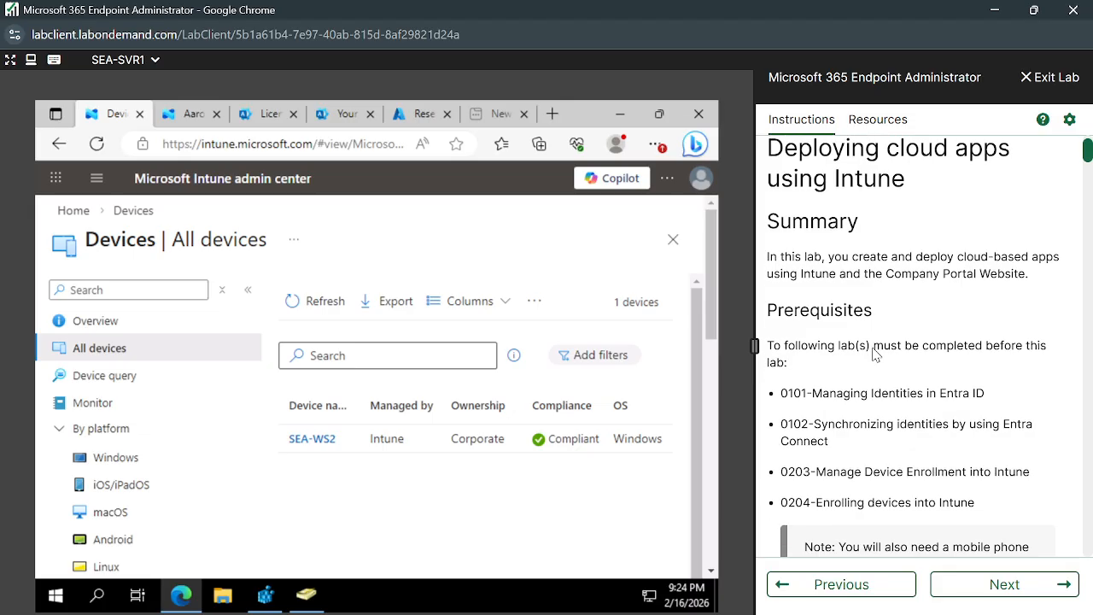
scroll(857, 450, down, 4)
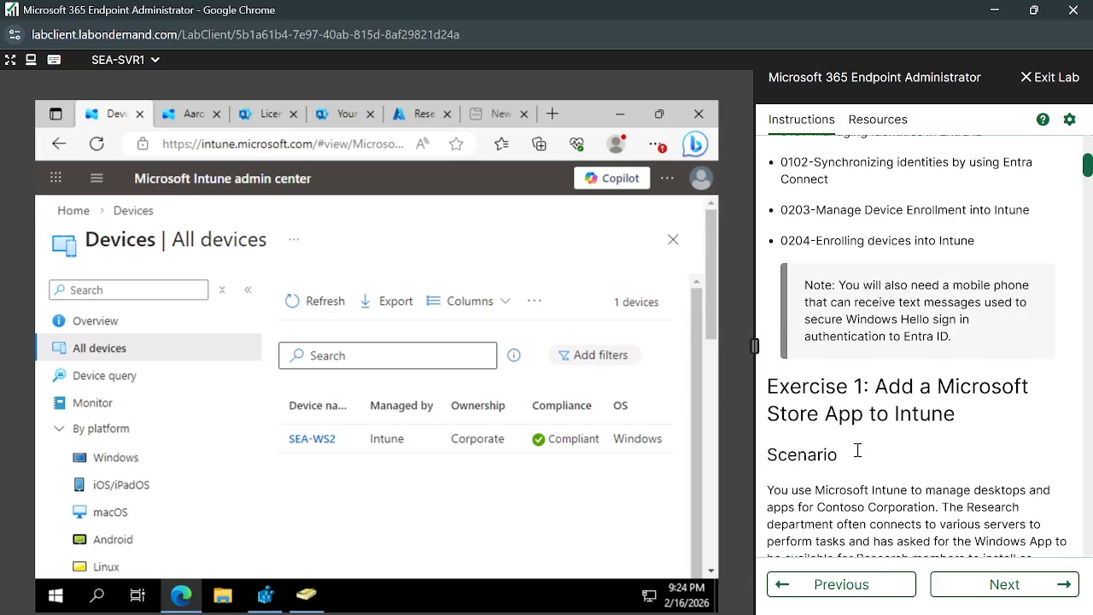
scroll(914, 435, up, 6)
scroll(913, 435, up, 1)
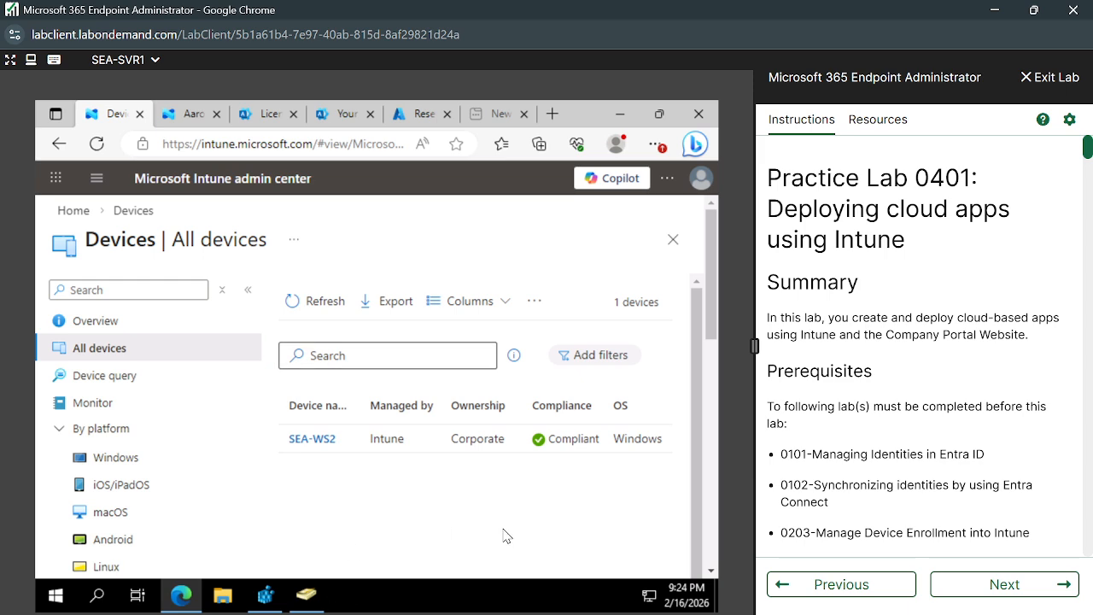
Switch from the search results to the Microsoft Intune Training Meet call and stop presenting.
mouse_move(535, 613)
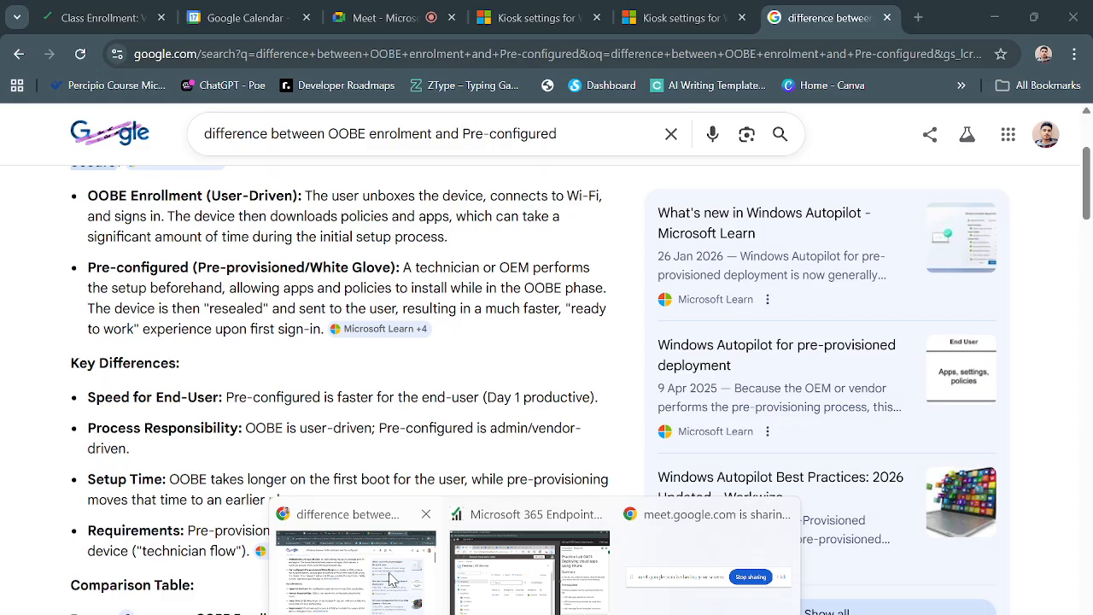
click(391, 580)
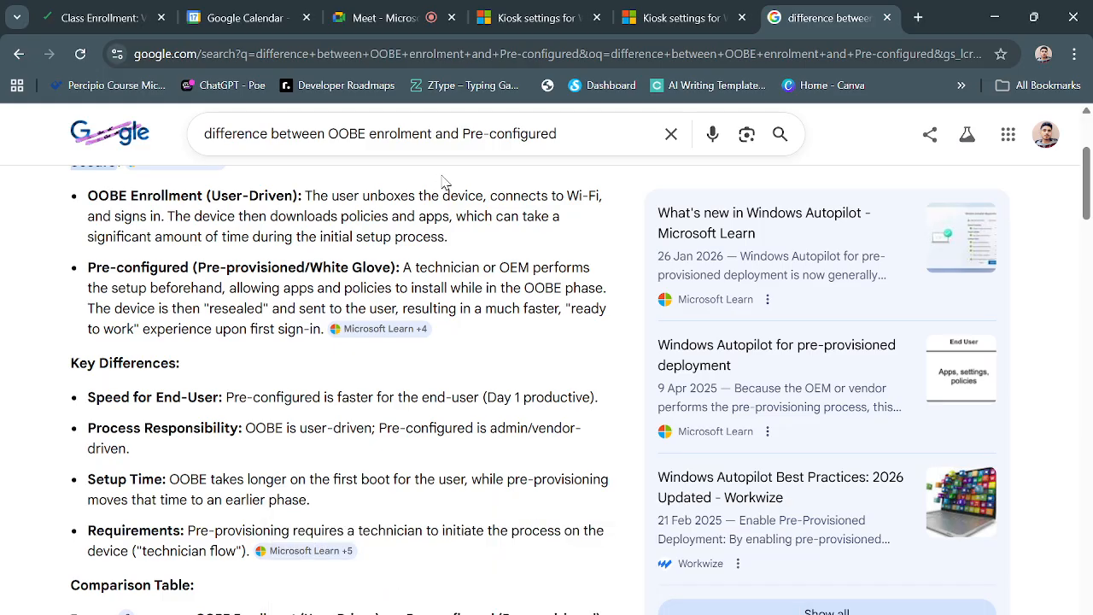
click(398, 19)
click(458, 405)
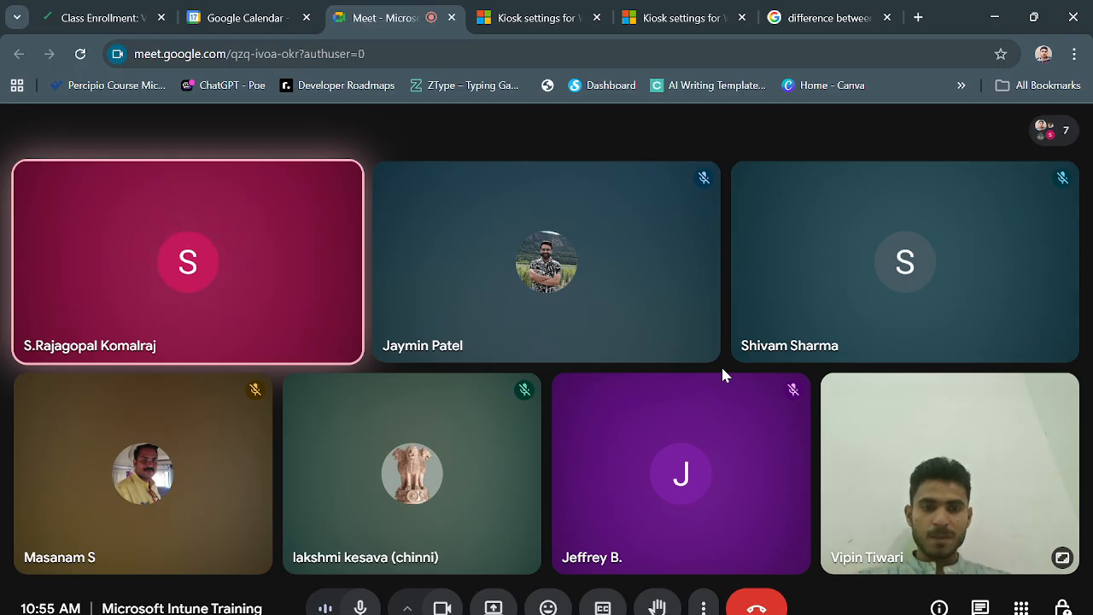
mouse_move(722, 614)
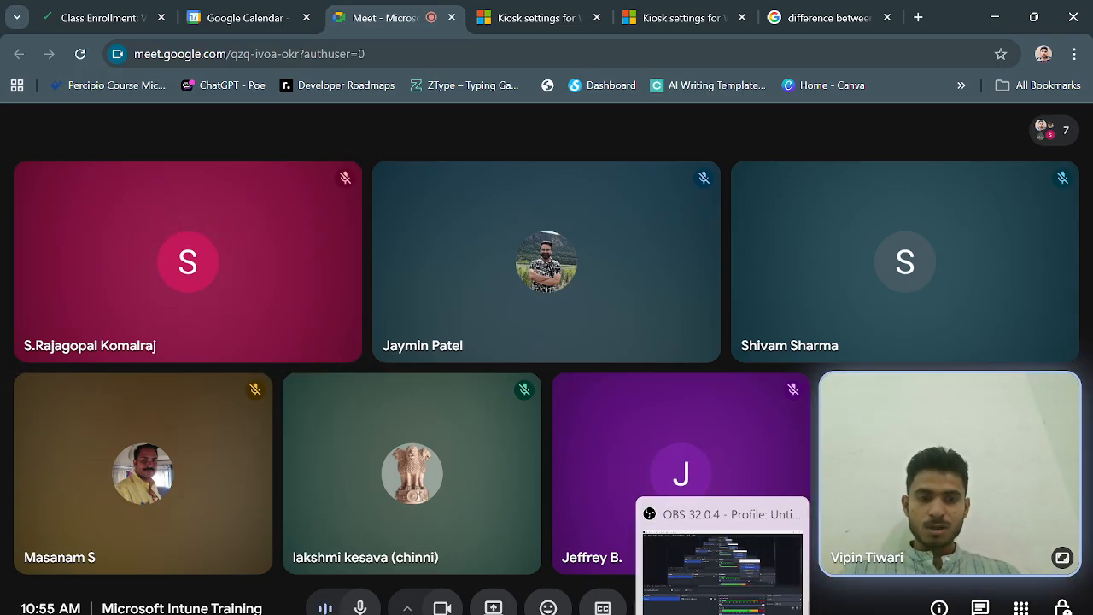